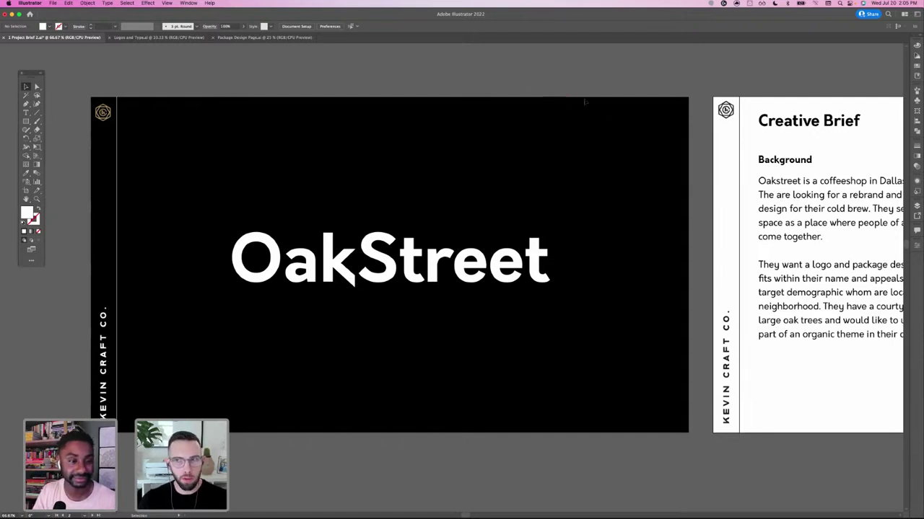
- Examine the Creative Brief background page, including the Oakstreet coffee shop description and its rebrand and package design request
{"action": "left_click_drag", "start_coordinate": [594, 145], "coordinate": [65, 133]}
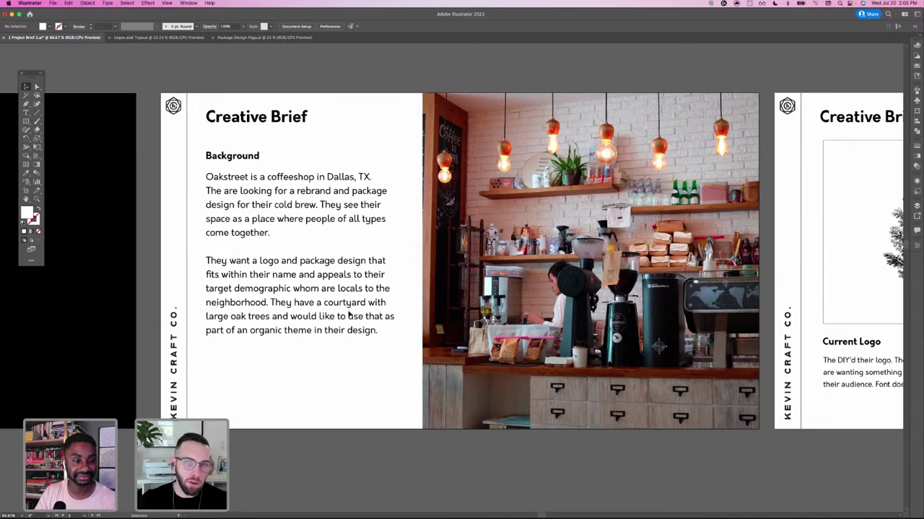
{"action": "left_click_drag", "start_coordinate": [390, 302], "coordinate": [326, 304]}
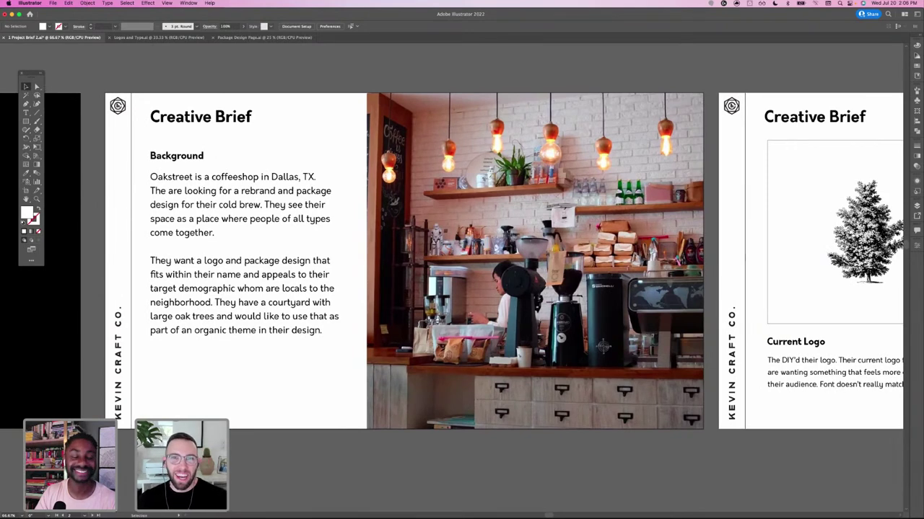
{"action": "left_click_drag", "start_coordinate": [451, 132], "coordinate": [433, 134]}
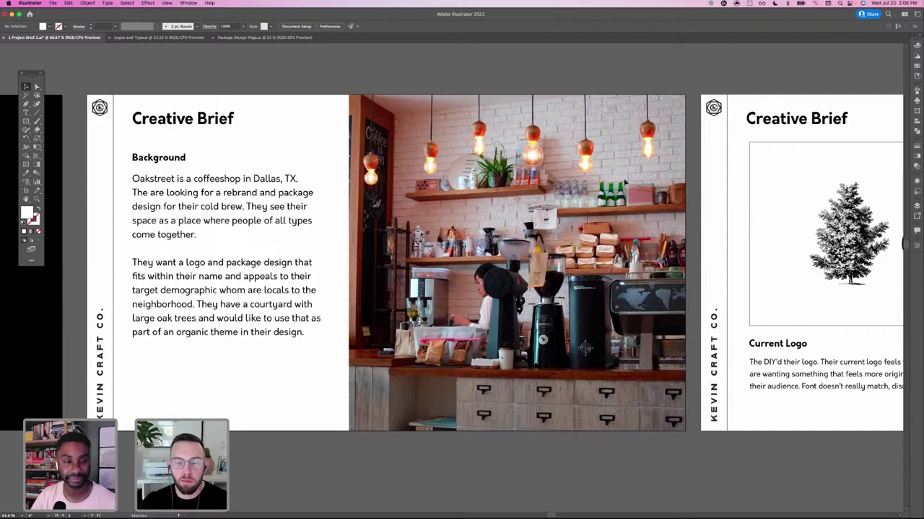
{"action": "left_click_drag", "start_coordinate": [626, 174], "coordinate": [621, 176]}
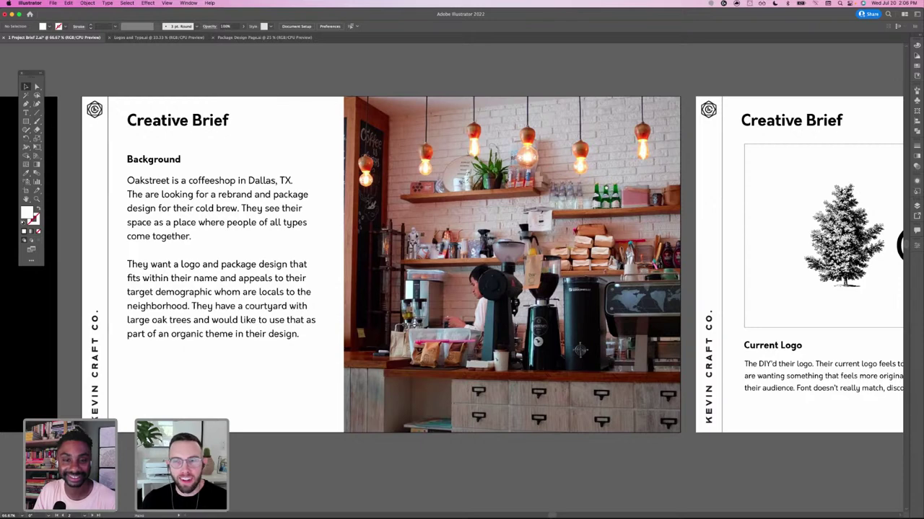
{"action": "left_click_drag", "start_coordinate": [606, 186], "coordinate": [597, 191]}
{"action": "scroll", "coordinate": [585, 191], "scroll_direction": "right", "scroll_amount": 2}
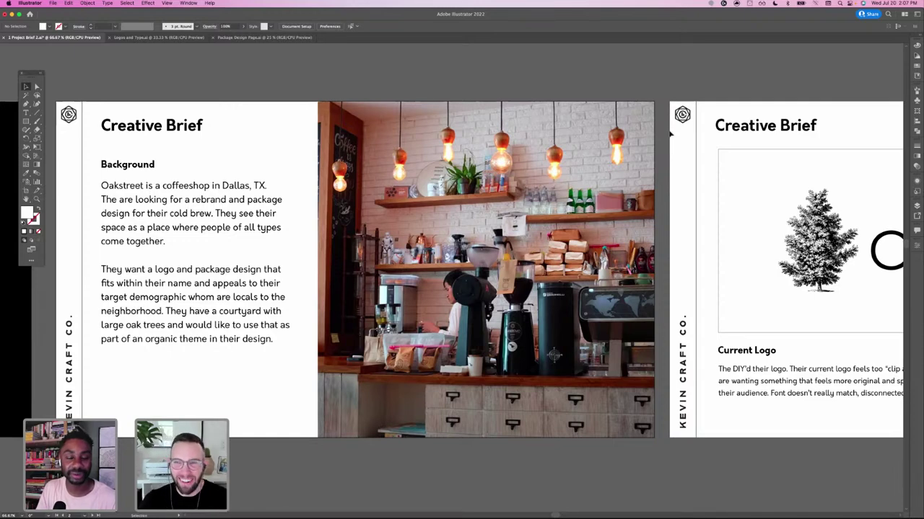
{"action": "scroll", "coordinate": [638, 70], "scroll_direction": "down", "scroll_amount": 1}
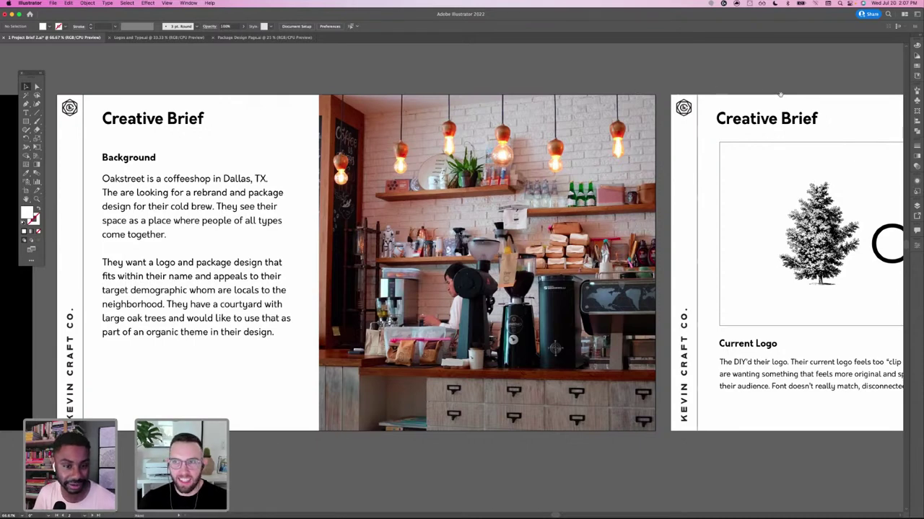
- Examine the brief page with Oakstreet's current logo, its critique and the brand descriptors
{"action": "left_click_drag", "start_coordinate": [681, 88], "coordinate": [275, 98]}
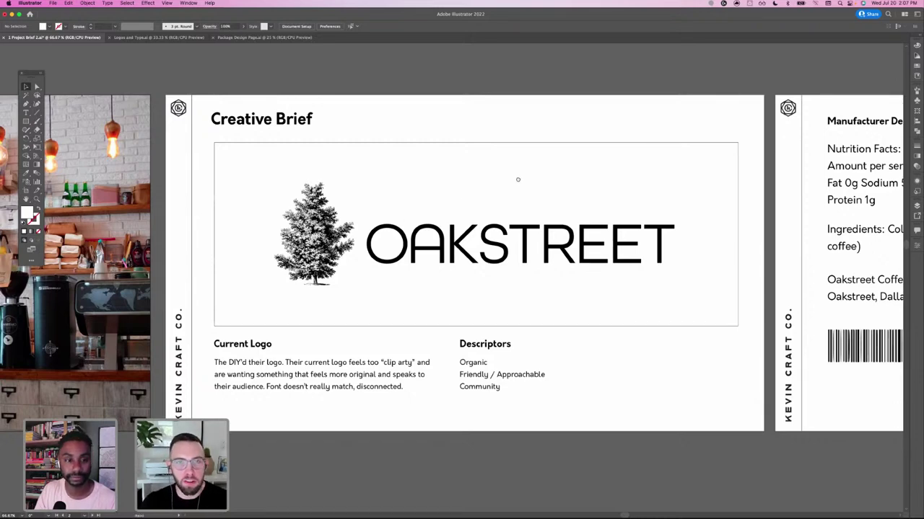
{"action": "scroll", "coordinate": [517, 179], "scroll_direction": "left", "scroll_amount": 2}
{"action": "scroll", "coordinate": [517, 179], "scroll_direction": "up", "scroll_amount": 1}
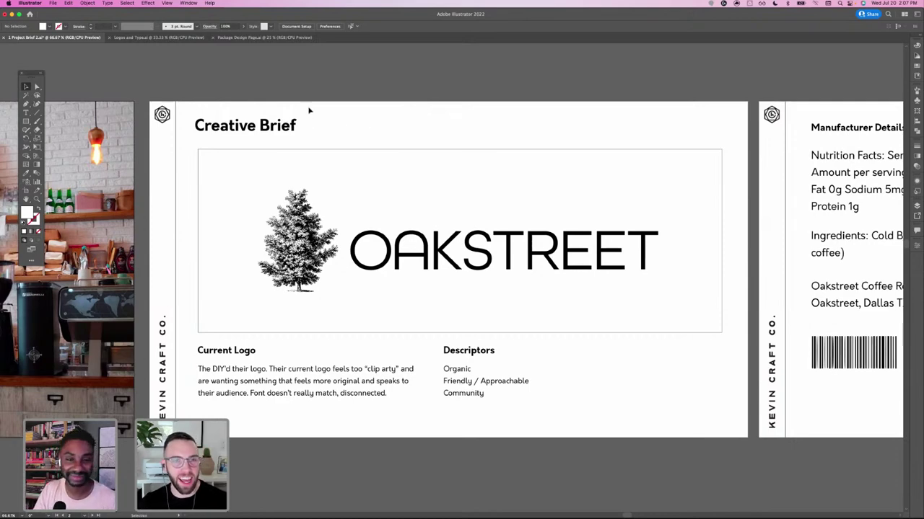
{"action": "scroll", "coordinate": [431, 167], "scroll_direction": "down", "scroll_amount": 1}
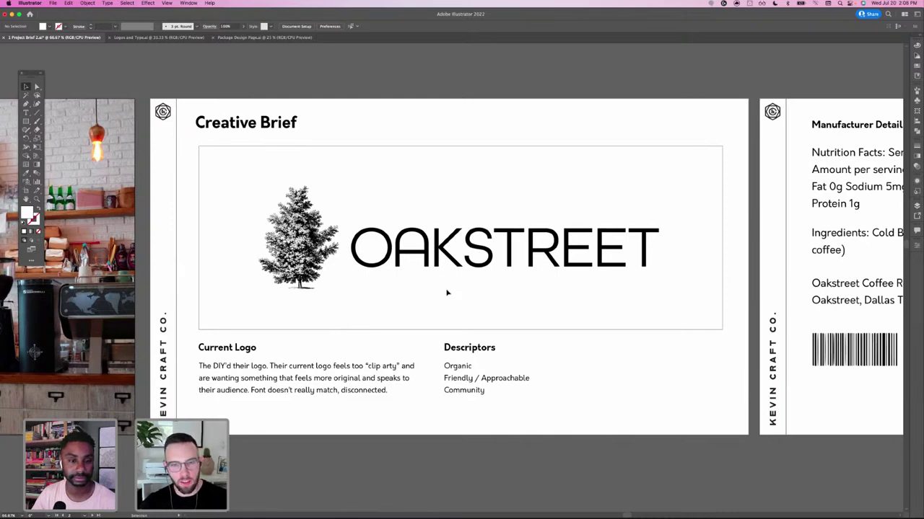
{"action": "left_click_drag", "start_coordinate": [472, 280], "coordinate": [415, 286]}
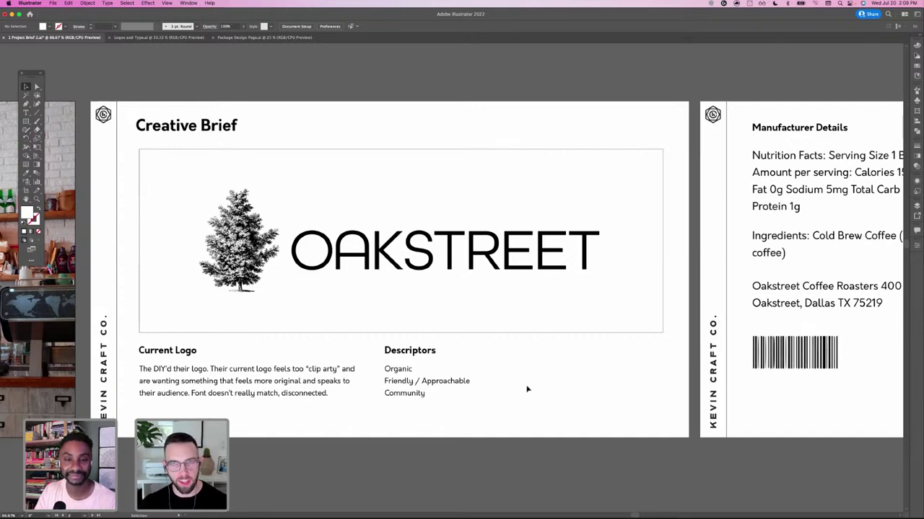
{"action": "scroll", "coordinate": [581, 375], "scroll_direction": "right", "scroll_amount": 3}
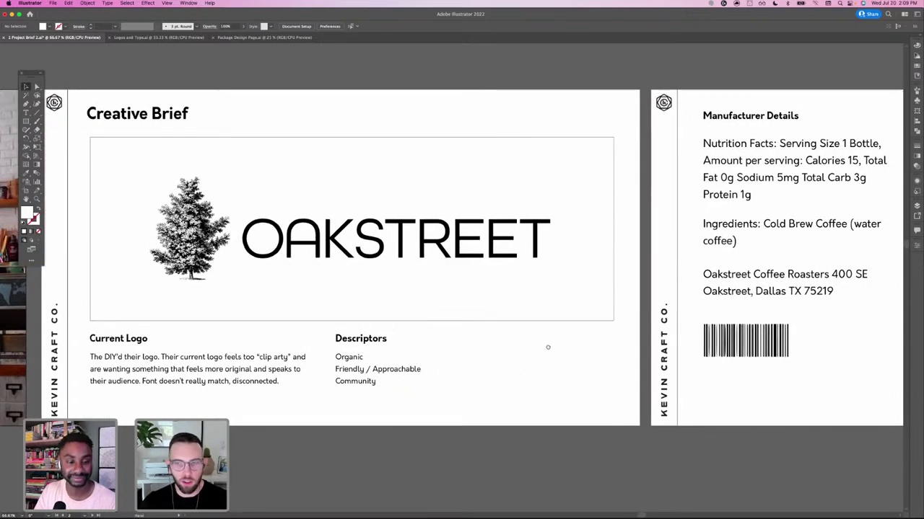
{"action": "scroll", "coordinate": [538, 357], "scroll_direction": "up", "scroll_amount": 2}
{"action": "scroll", "coordinate": [537, 357], "scroll_direction": "left", "scroll_amount": 2}
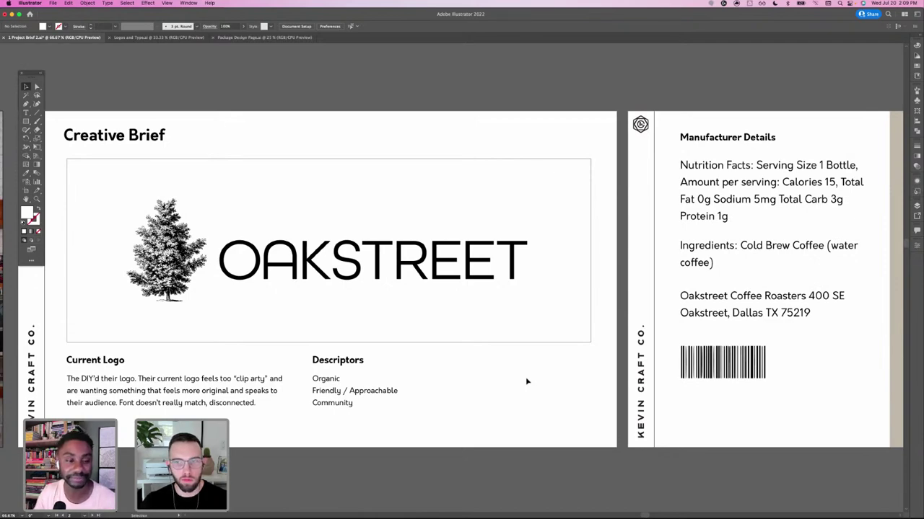
- Examine the Manufacturer Details page, including the label copy, the barcode and the label area marked on the bottle
{"action": "left_click_drag", "start_coordinate": [569, 384], "coordinate": [258, 367]}
{"action": "left_click_drag", "start_coordinate": [592, 349], "coordinate": [419, 353]}
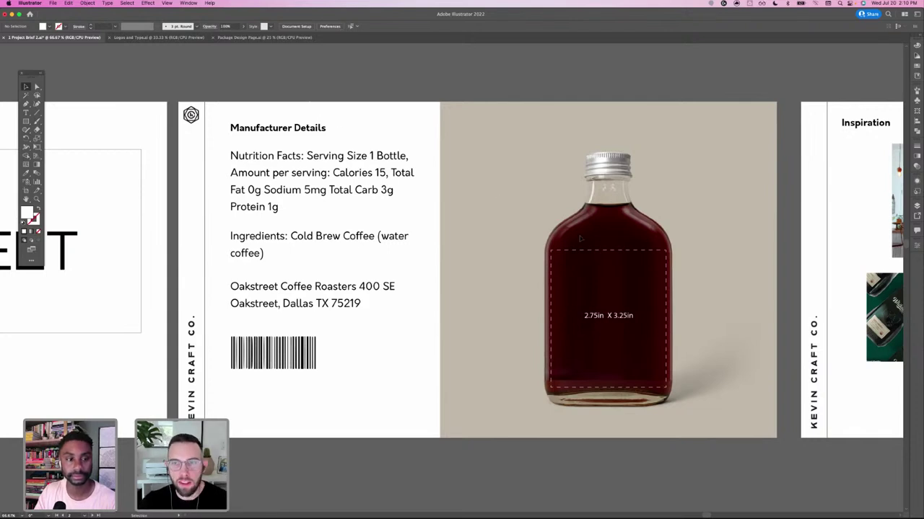
{"action": "scroll", "coordinate": [458, 151], "scroll_direction": "right", "scroll_amount": 3}
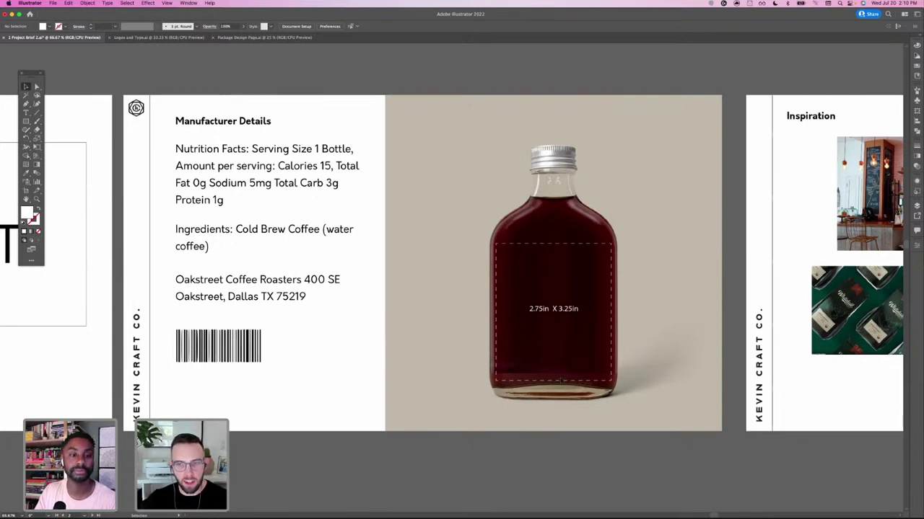
{"action": "left_click_drag", "start_coordinate": [521, 329], "coordinate": [524, 330]}
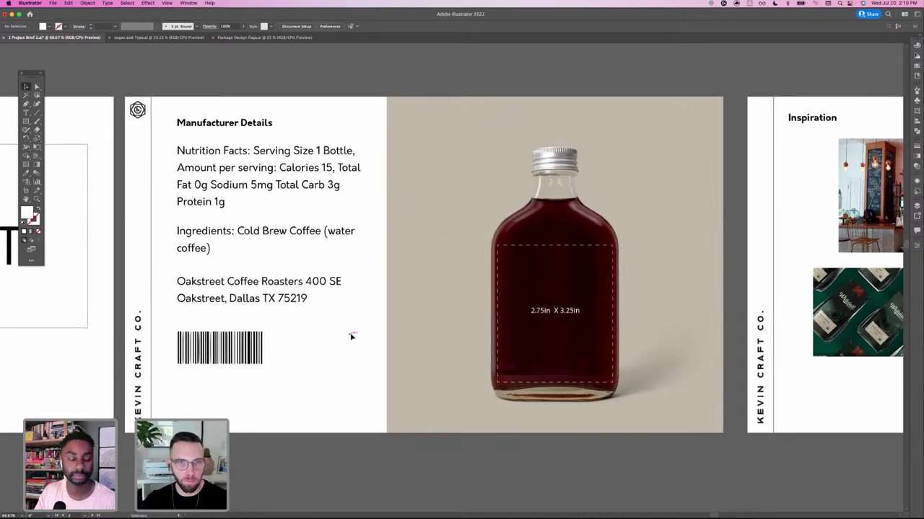
{"action": "scroll", "coordinate": [353, 345], "scroll_direction": "left", "scroll_amount": 3}
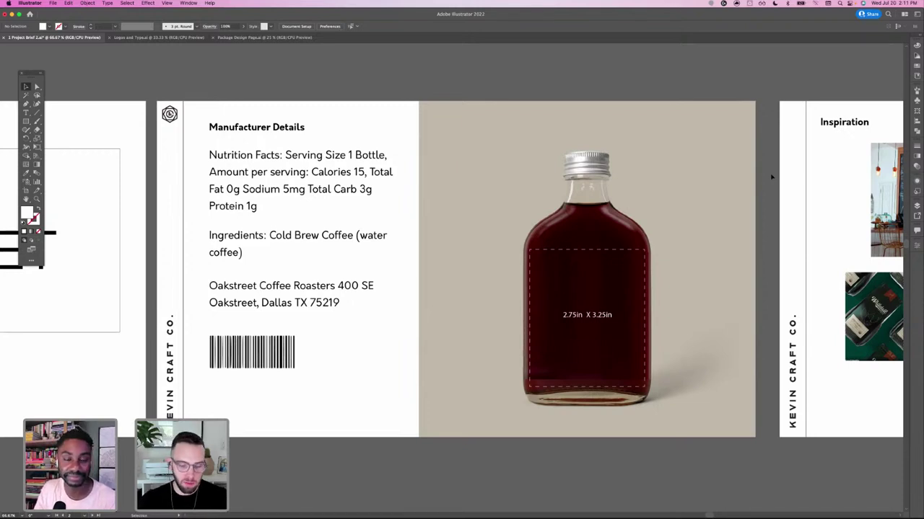
{"action": "scroll", "coordinate": [513, 130], "scroll_direction": "right", "scroll_amount": 1}
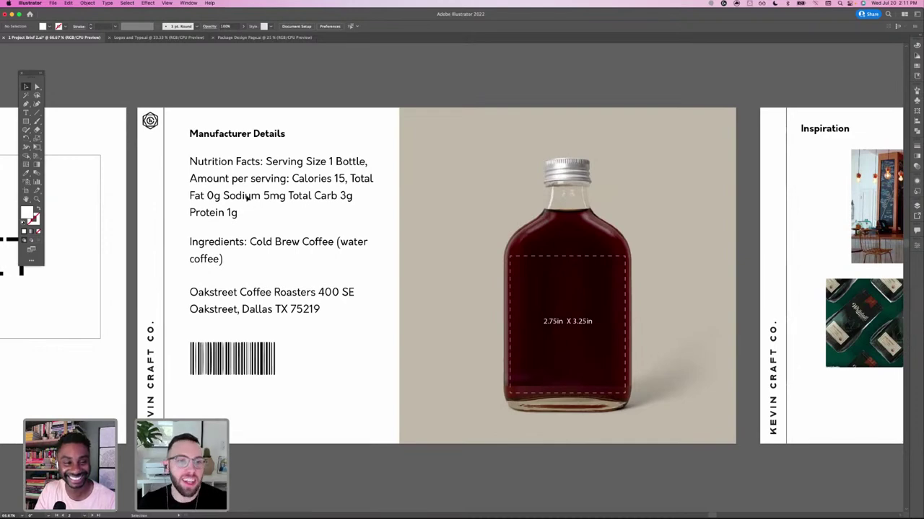
{"action": "left_click_drag", "start_coordinate": [285, 214], "coordinate": [280, 217]}
{"action": "scroll", "coordinate": [281, 216], "scroll_direction": "down", "scroll_amount": 1}
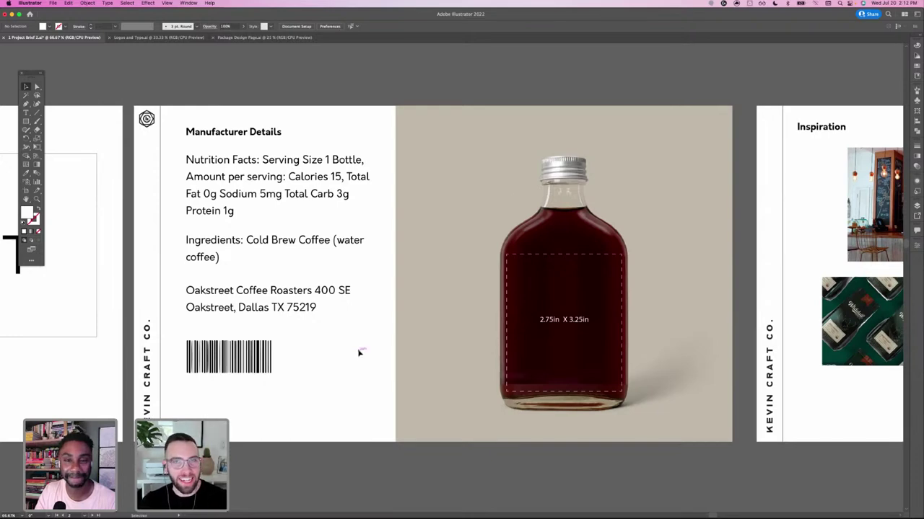
{"action": "key", "text": "space"}
{"action": "left_click_drag", "start_coordinate": [694, 310], "coordinate": [652, 313]}
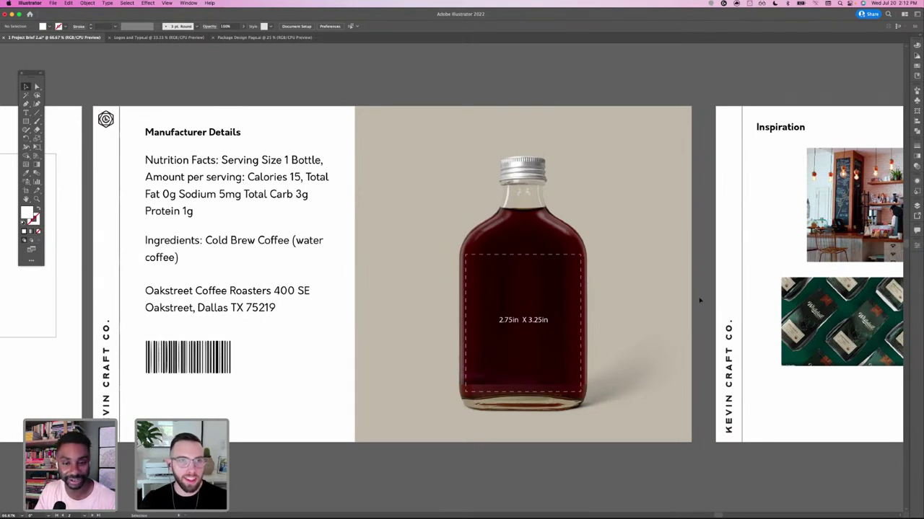
{"action": "scroll", "coordinate": [699, 300], "scroll_direction": "down", "scroll_amount": 1}
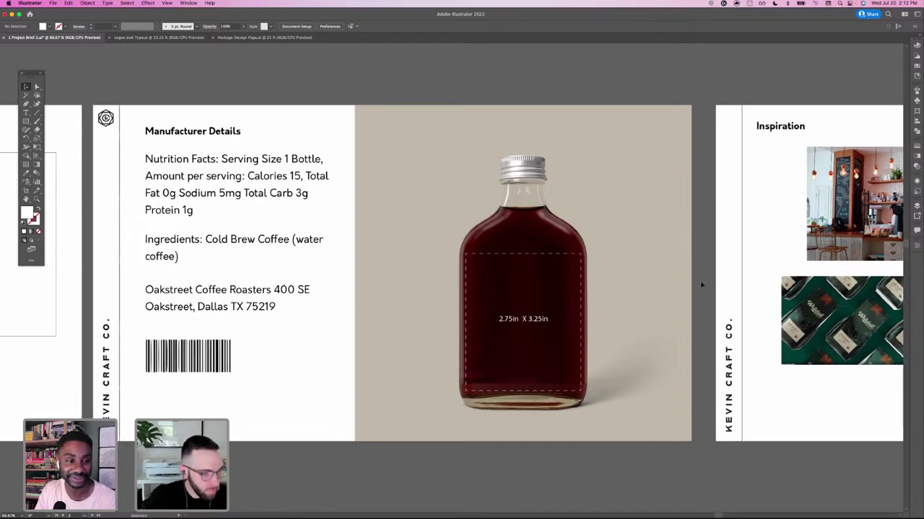
- Examine the Inspiration page with its shop photo, cold brew packaging references and colour swatches
{"action": "left_click_drag", "start_coordinate": [806, 268], "coordinate": [380, 269]}
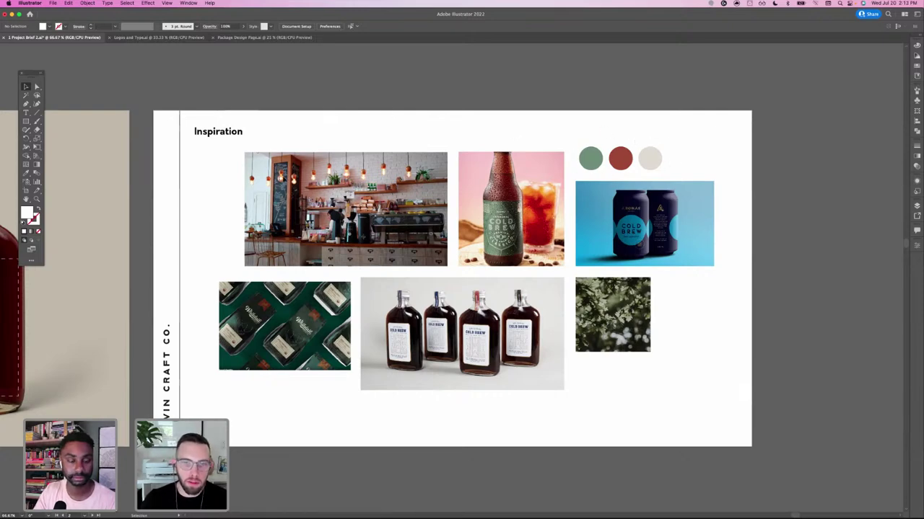
{"action": "left_click_drag", "start_coordinate": [231, 164], "coordinate": [231, 164]}
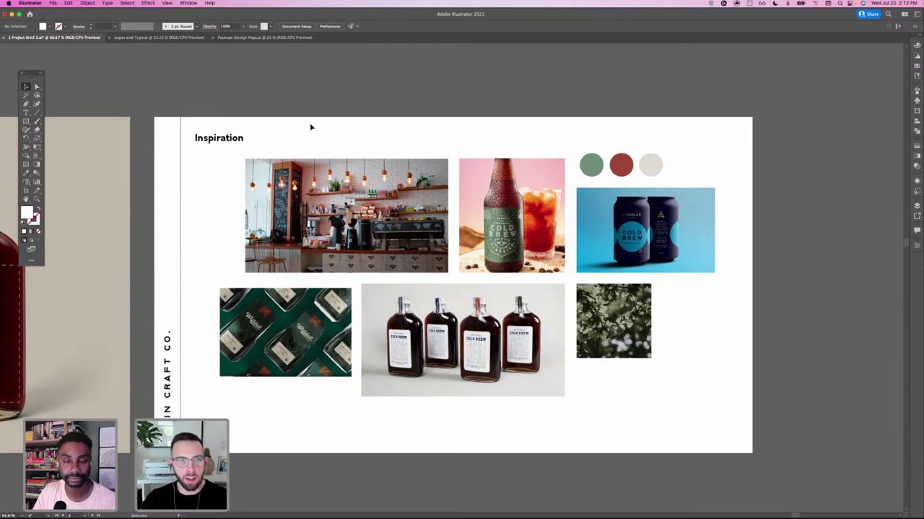
{"action": "key", "text": "space"}
{"action": "left_click_drag", "start_coordinate": [505, 144], "coordinate": [483, 150]}
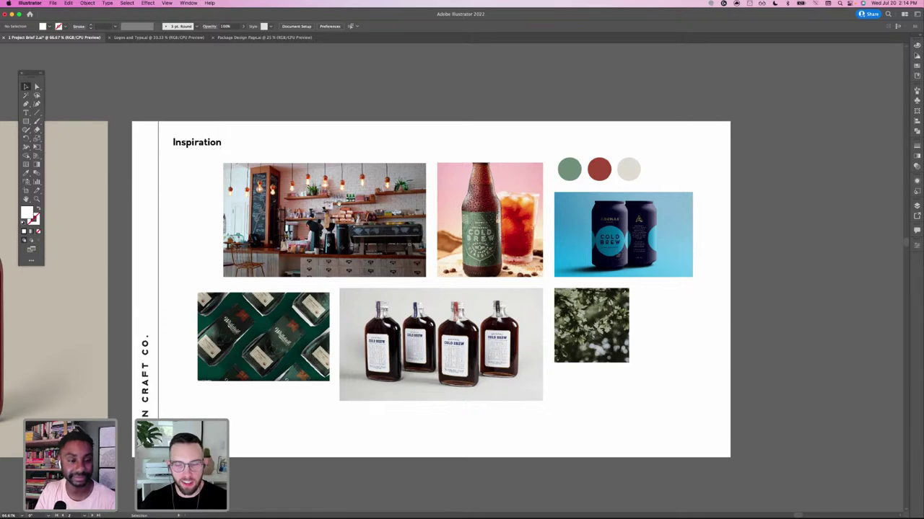
{"action": "mouse_move", "coordinate": [339, 202]}
{"action": "left_mouse_down"}
{"action": "mouse_move", "coordinate": [362, 250]}
{"action": "mouse_move", "coordinate": [352, 214]}
{"action": "left_mouse_up"}
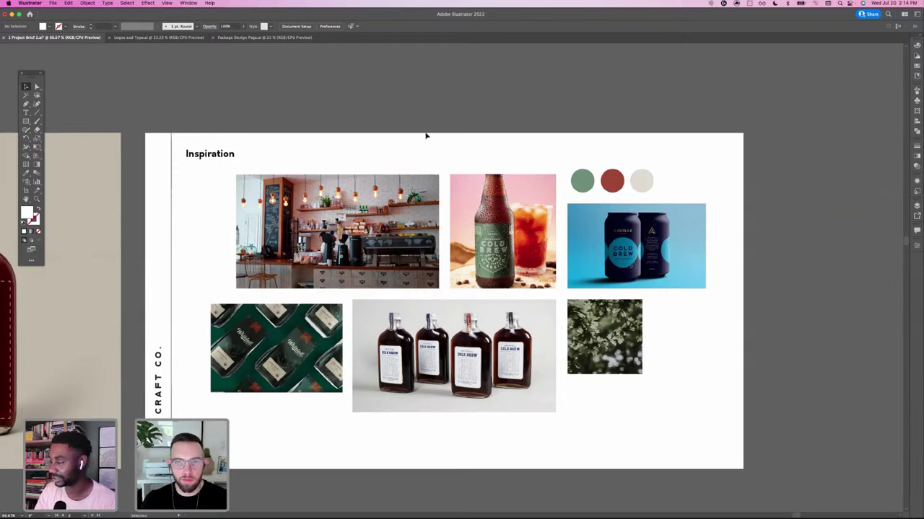
{"action": "scroll", "coordinate": [337, 143], "scroll_direction": "left", "scroll_amount": 2}
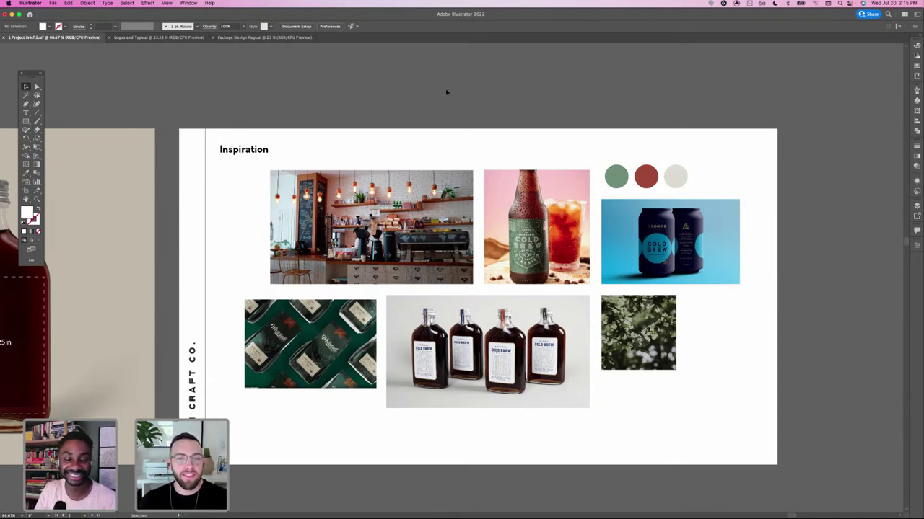
- Revisit the Manufacturer Details page and compare its bottle with the packaging references on the Inspiration page
{"action": "left_click_drag", "start_coordinate": [190, 144], "coordinate": [440, 150]}
{"action": "left_click_drag", "start_coordinate": [155, 215], "coordinate": [476, 193]}
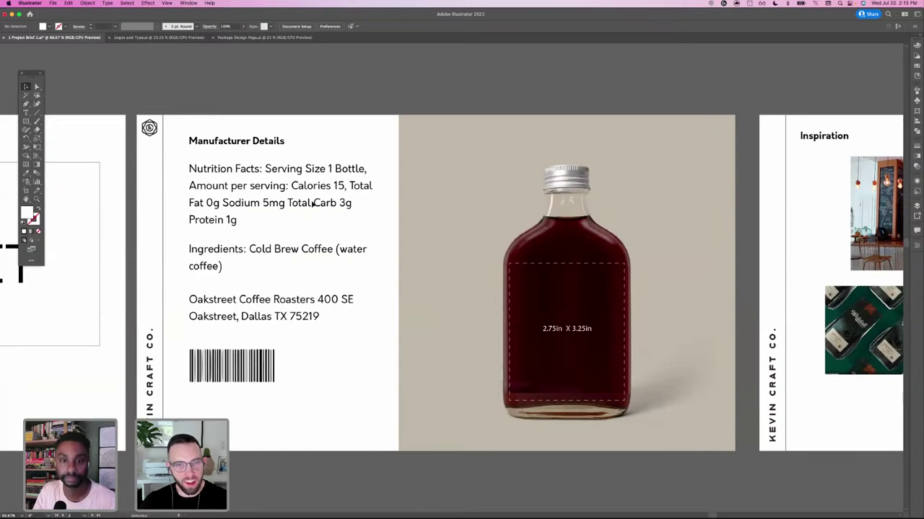
{"action": "left_click_drag", "start_coordinate": [780, 202], "coordinate": [239, 186]}
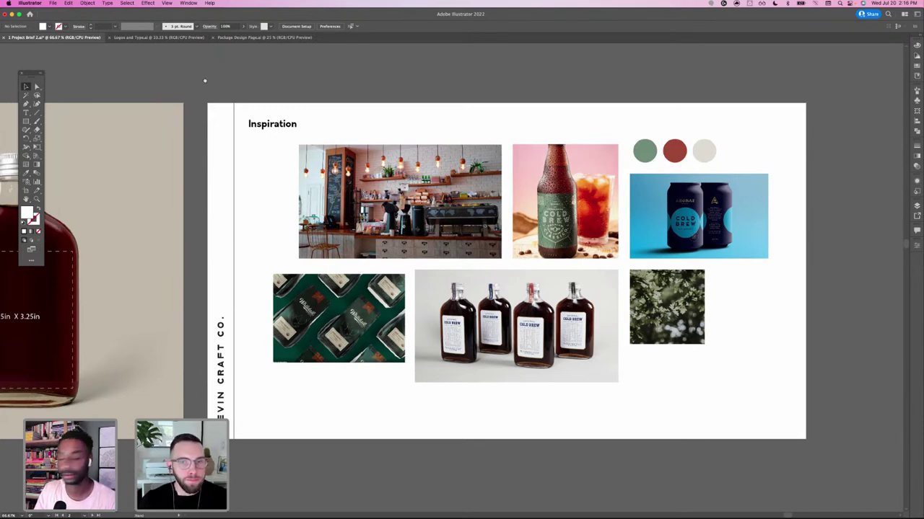
{"action": "scroll", "coordinate": [179, 76], "scroll_direction": "left", "scroll_amount": 5}
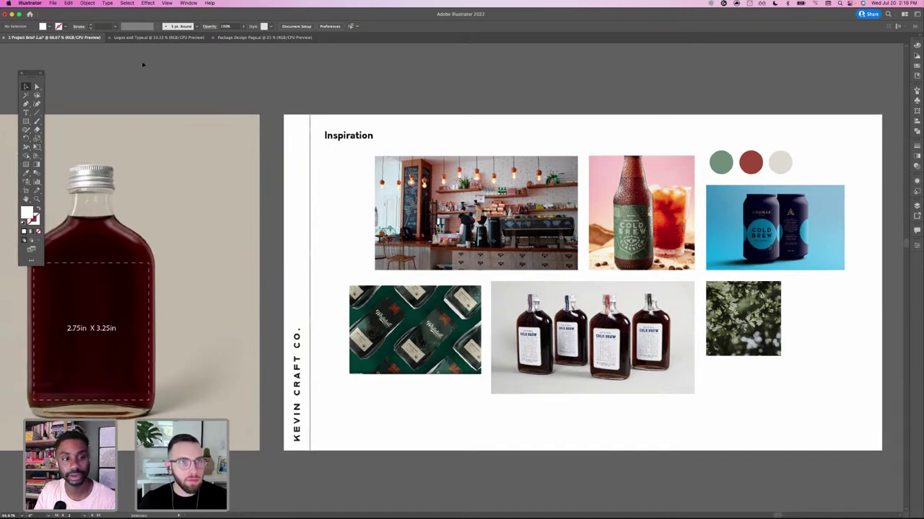
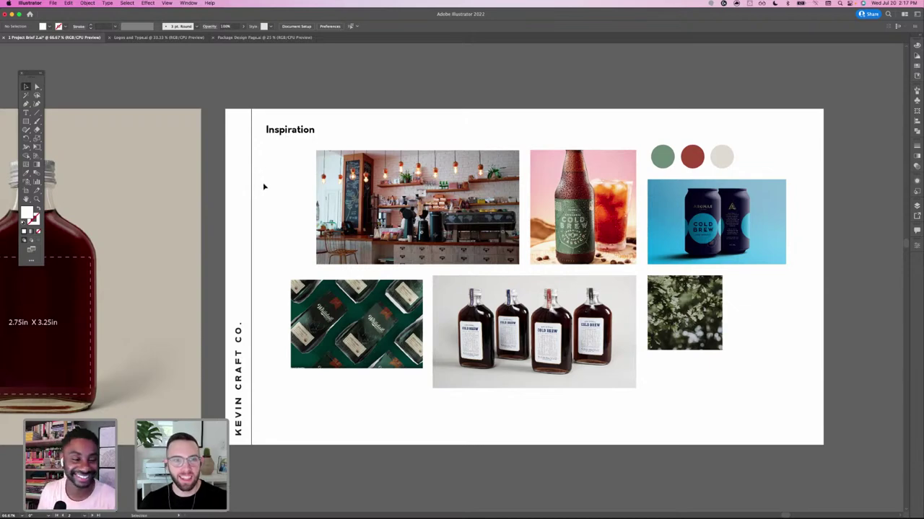
{"action": "scroll", "coordinate": [269, 177], "scroll_direction": "up", "scroll_amount": 1}
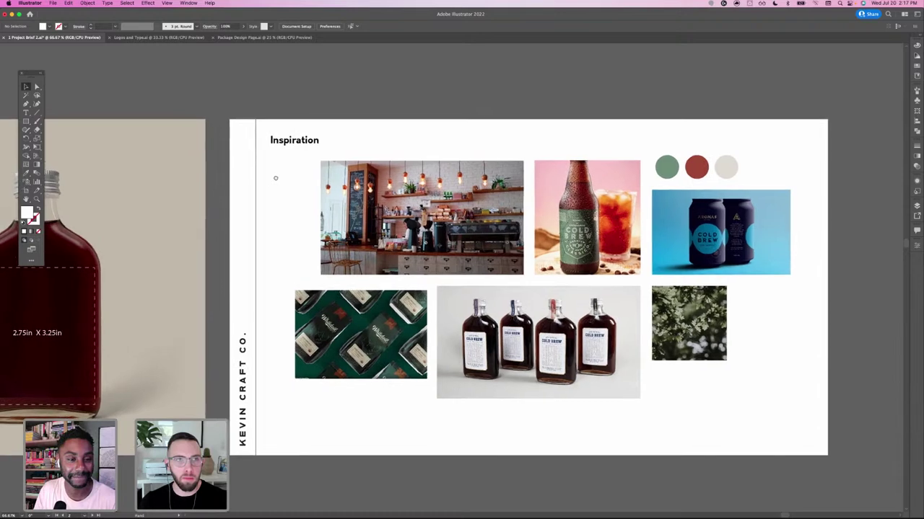
- Switch to the Logos and Type.ai document, deselect the bottle sketches and select the current OAKSTREET tree logo for a close view
{"action": "left_click", "coordinate": [147, 37]}
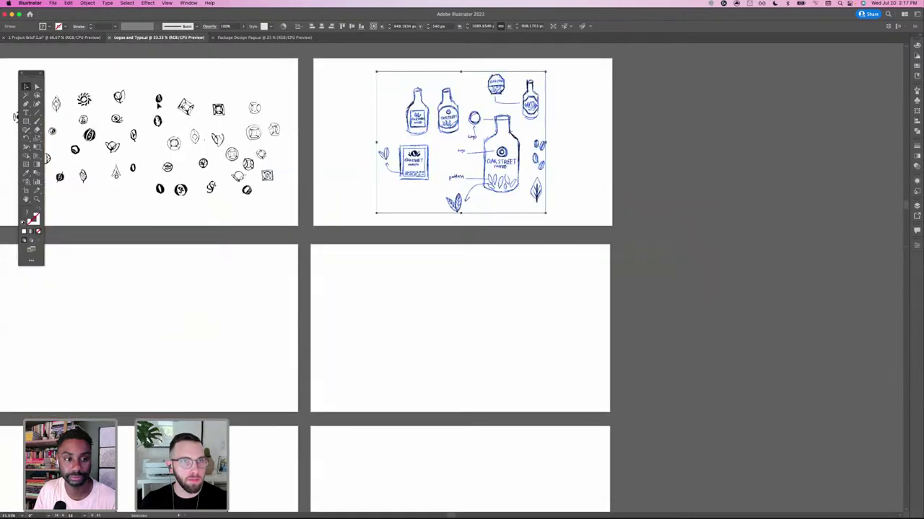
{"action": "scroll", "coordinate": [439, 252], "scroll_direction": "left", "scroll_amount": 5}
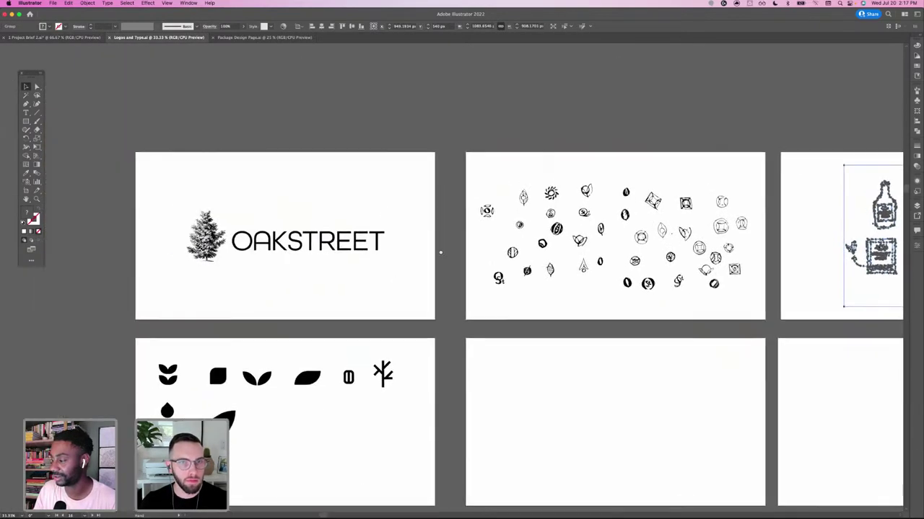
{"action": "key", "text": "super+equal"}
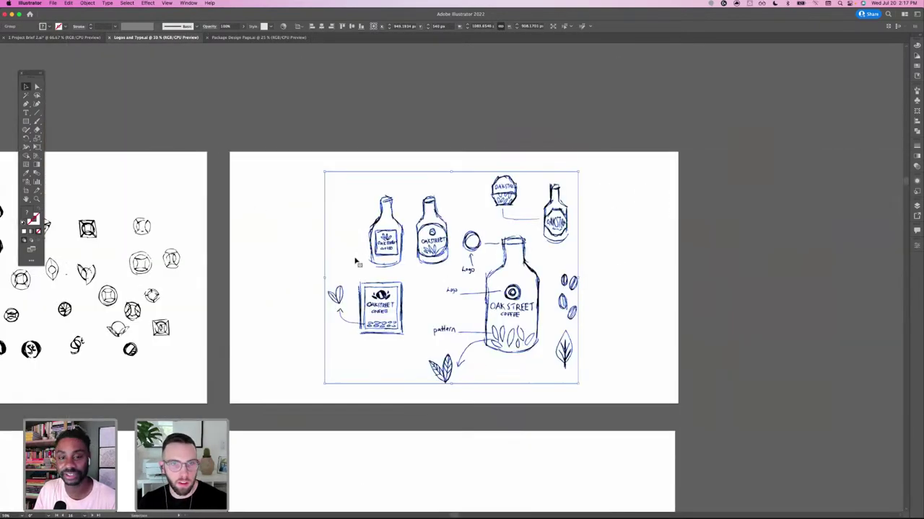
{"action": "left_click_drag", "start_coordinate": [167, 235], "coordinate": [489, 233]}
{"action": "mouse_move", "coordinate": [59, 255]}
{"action": "left_mouse_down"}
{"action": "mouse_move", "coordinate": [224, 253]}
{"action": "mouse_move", "coordinate": [469, 220]}
{"action": "left_mouse_up"}
{"action": "left_click", "coordinate": [220, 253]}
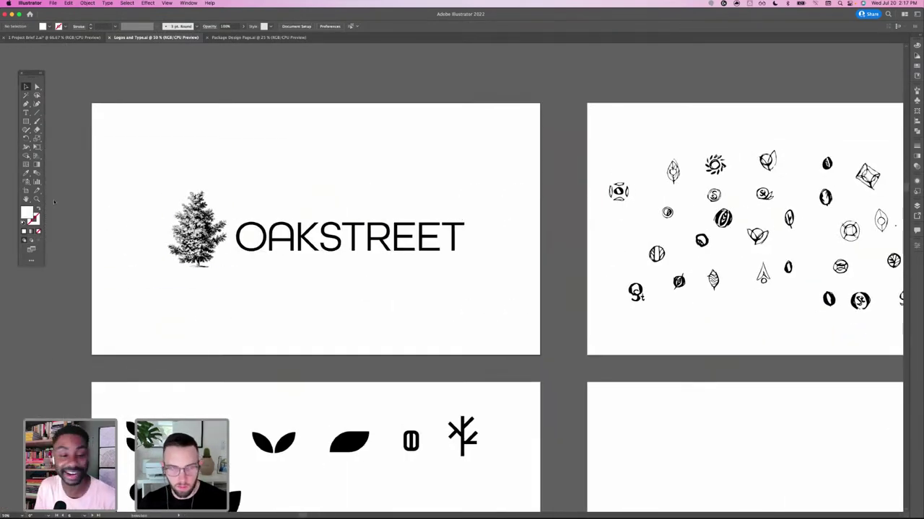
{"action": "left_click", "coordinate": [176, 218]}
{"action": "key", "text": "super+equal"}
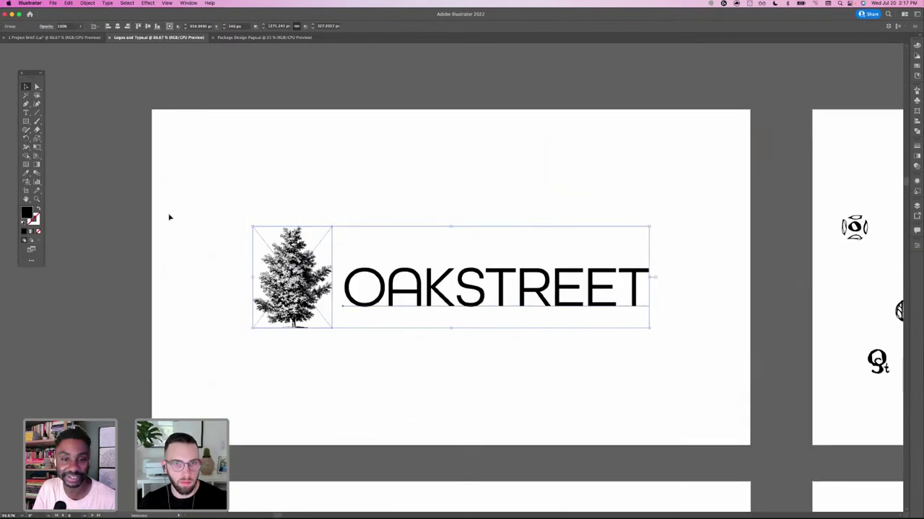
- Deselect the tree logo and examine the whole OAKSTREET logo at 100% with the interface panels temporarily hidden
{"action": "left_click_drag", "start_coordinate": [279, 241], "coordinate": [255, 232]}
{"action": "scroll", "coordinate": [235, 228], "scroll_direction": "right", "scroll_amount": 2}
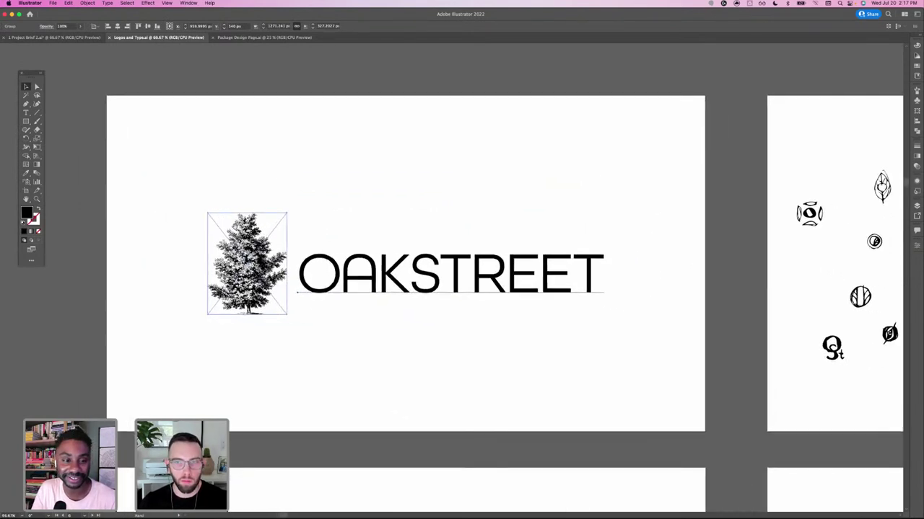
{"action": "left_click", "coordinate": [293, 158]}
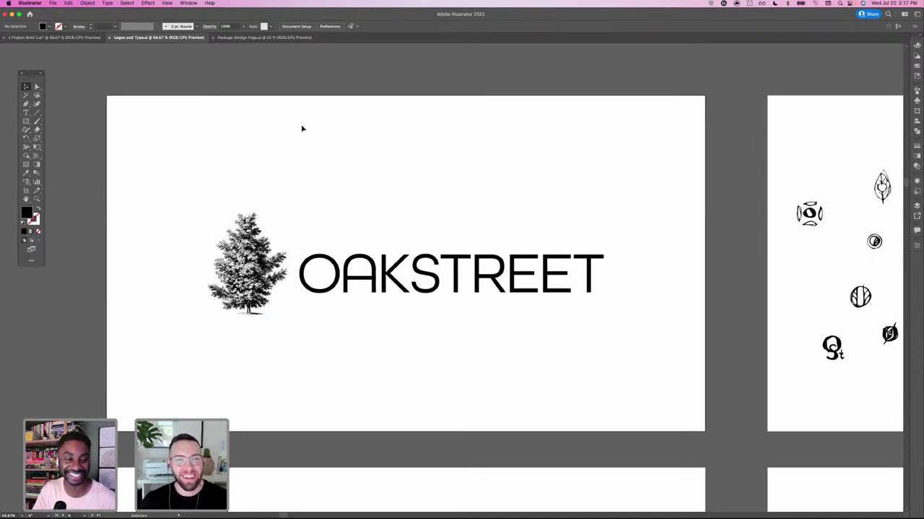
{"action": "key", "text": "a"}
{"action": "key", "text": "super+1"}
{"action": "left_click_drag", "start_coordinate": [237, 175], "coordinate": [311, 181]}
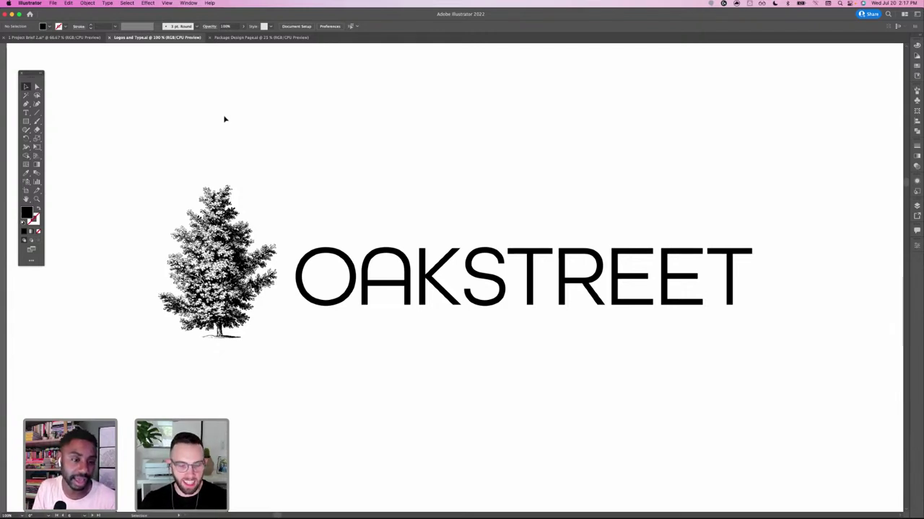
{"action": "key", "text": "Tab"}
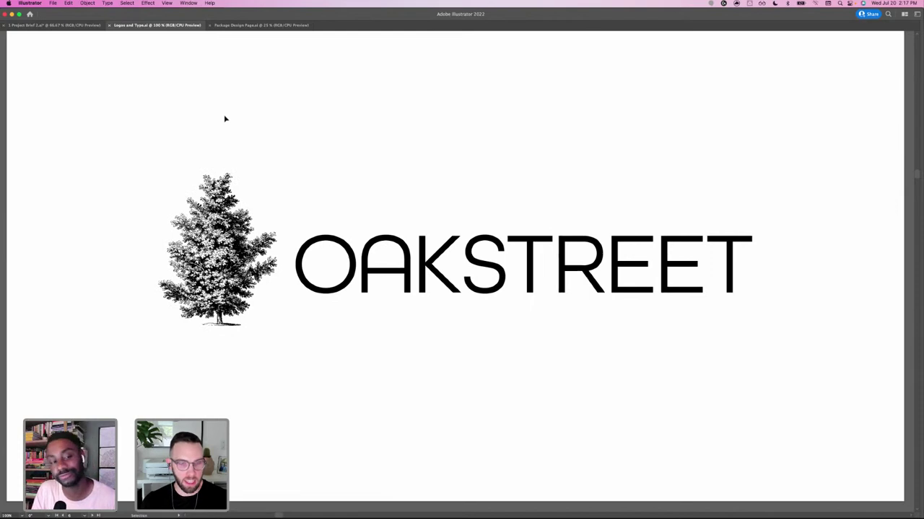
{"action": "key", "text": "Tab"}
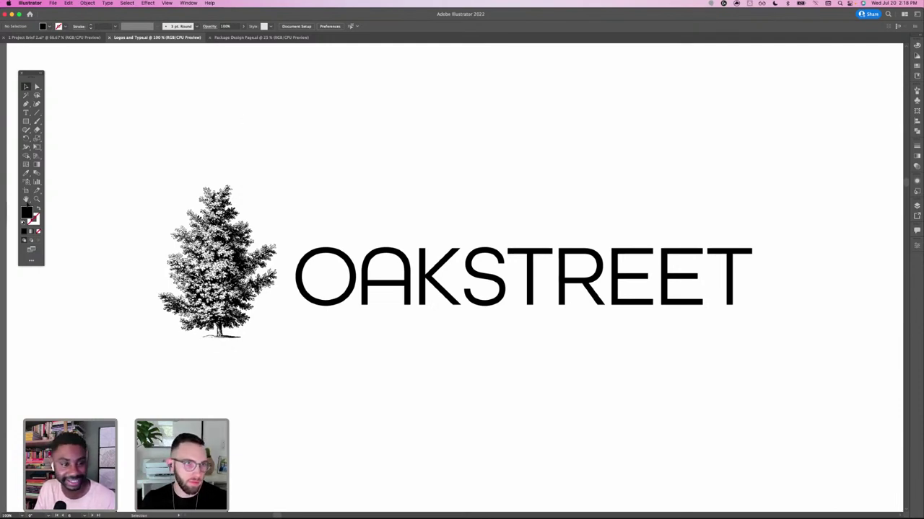
- Examine the fine detail of the tree illustration up close and compare it with the whole OAKSTREET logo
{"action": "left_click", "coordinate": [37, 199]}
{"action": "left_click", "coordinate": [239, 252]}
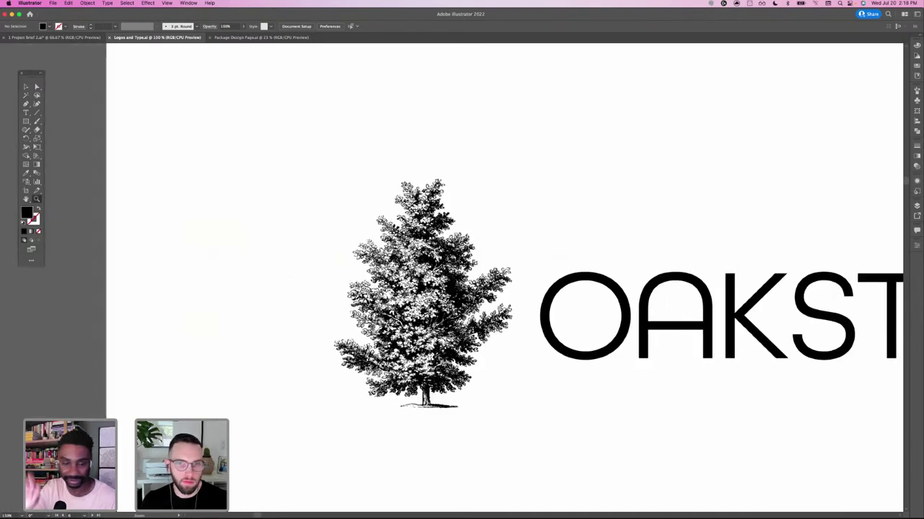
{"action": "left_click", "coordinate": [425, 300]}
{"action": "left_click", "coordinate": [437, 296]}
{"action": "left_click_drag", "start_coordinate": [474, 257], "coordinate": [312, 283]}
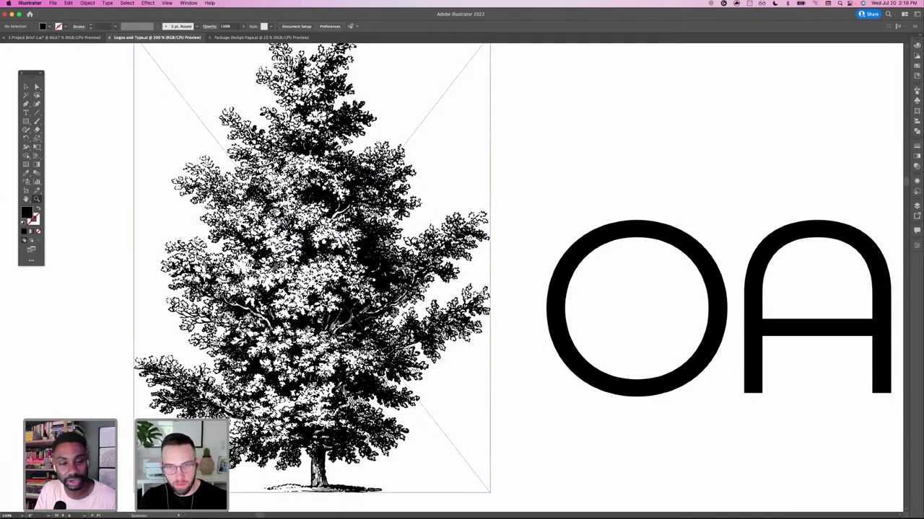
{"action": "key", "text": "super+minus"}
{"action": "key", "text": "super+minus"}
{"action": "key", "text": "super+minus"}
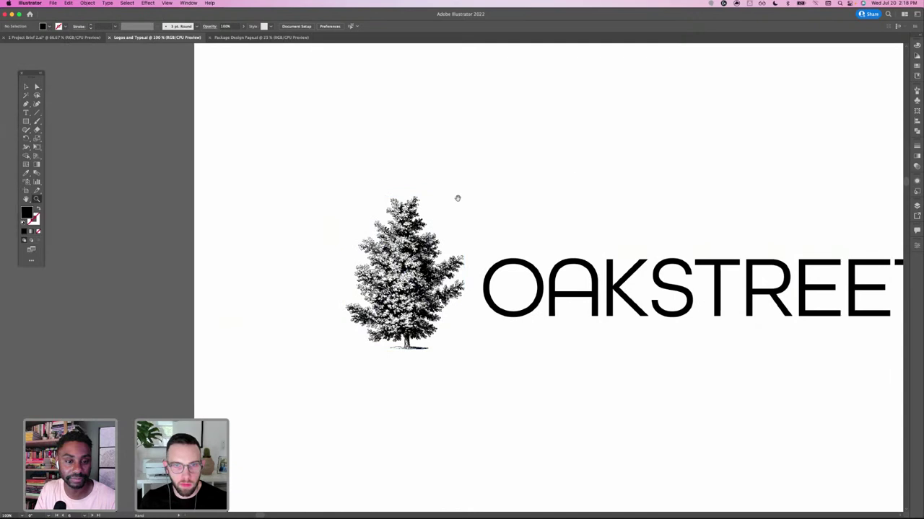
{"action": "scroll", "coordinate": [532, 177], "scroll_direction": "right", "scroll_amount": 5}
{"action": "left_click_drag", "start_coordinate": [422, 178], "coordinate": [409, 179]}
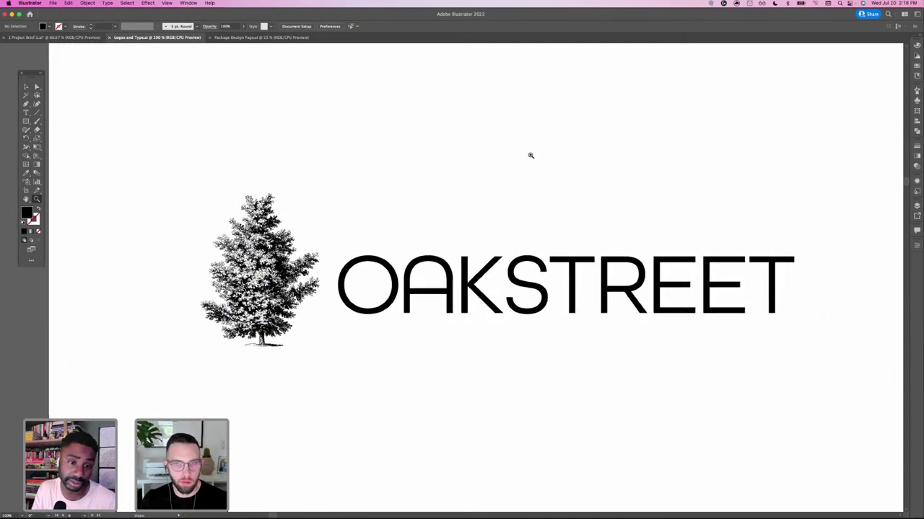
{"action": "left_click", "coordinate": [26, 88]}
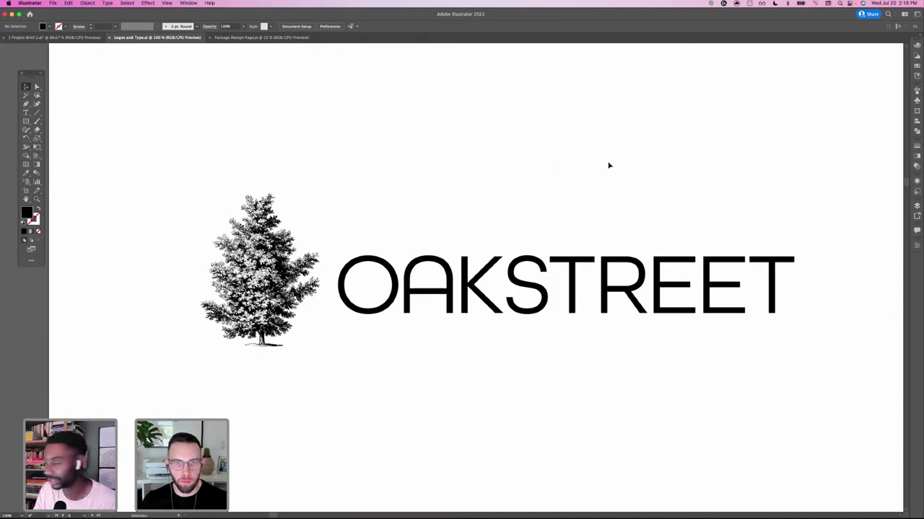
{"action": "left_click_drag", "start_coordinate": [630, 178], "coordinate": [605, 181]}
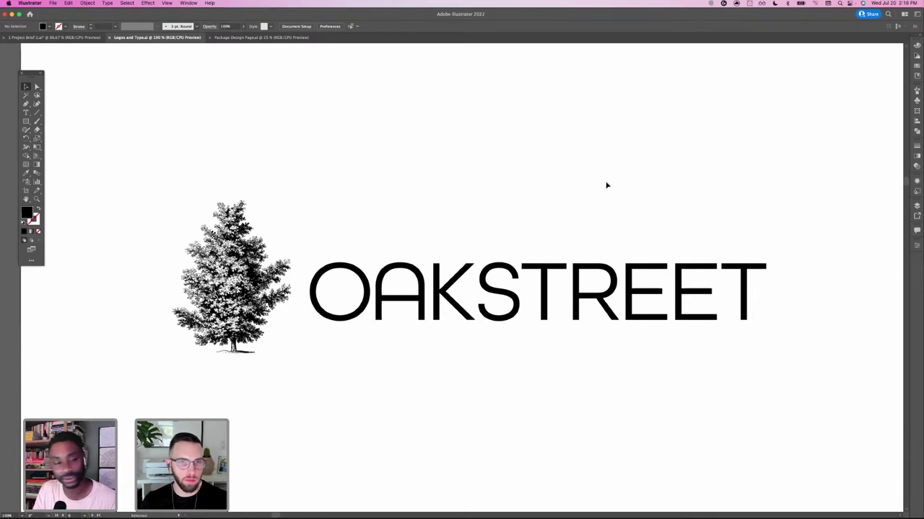
{"action": "mouse_move", "coordinate": [604, 176]}
{"action": "left_mouse_down"}
{"action": "mouse_move", "coordinate": [598, 188]}
{"action": "mouse_move", "coordinate": [606, 181]}
{"action": "left_mouse_up"}
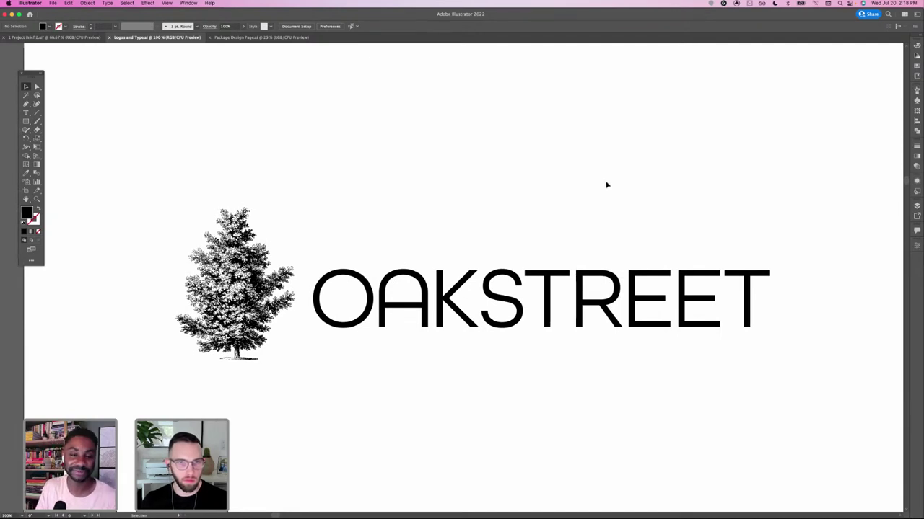
{"action": "scroll", "coordinate": [382, 186], "scroll_direction": "down", "scroll_amount": 2}
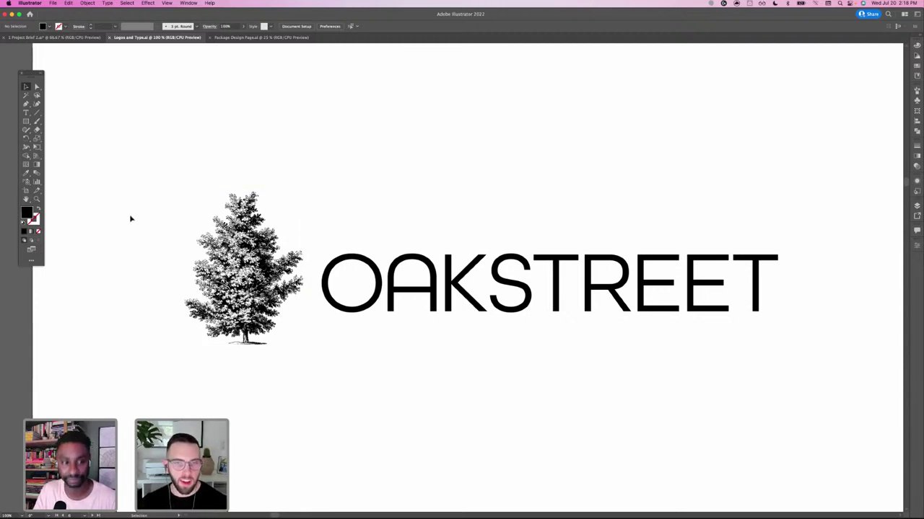
{"action": "scroll", "coordinate": [130, 219], "scroll_direction": "down", "scroll_amount": 1}
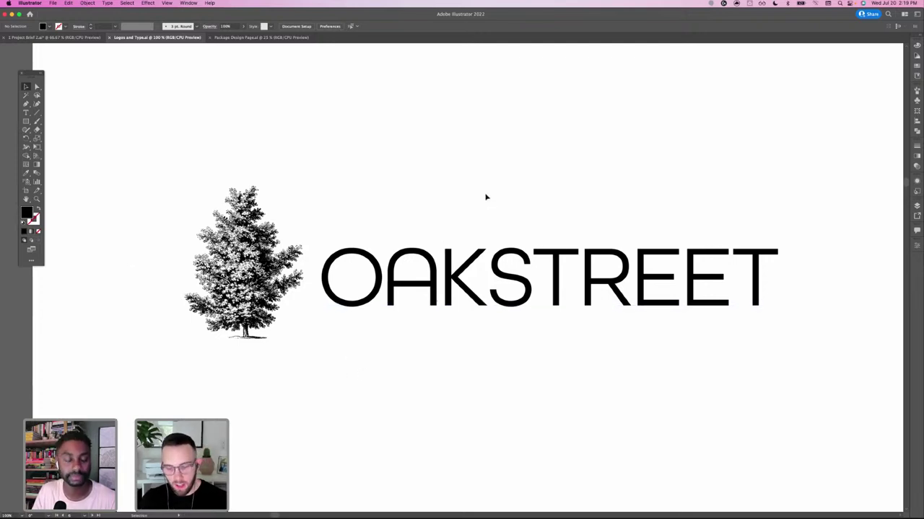
{"action": "key", "text": "super+minus"}
{"action": "left_click_drag", "start_coordinate": [484, 220], "coordinate": [461, 243]}
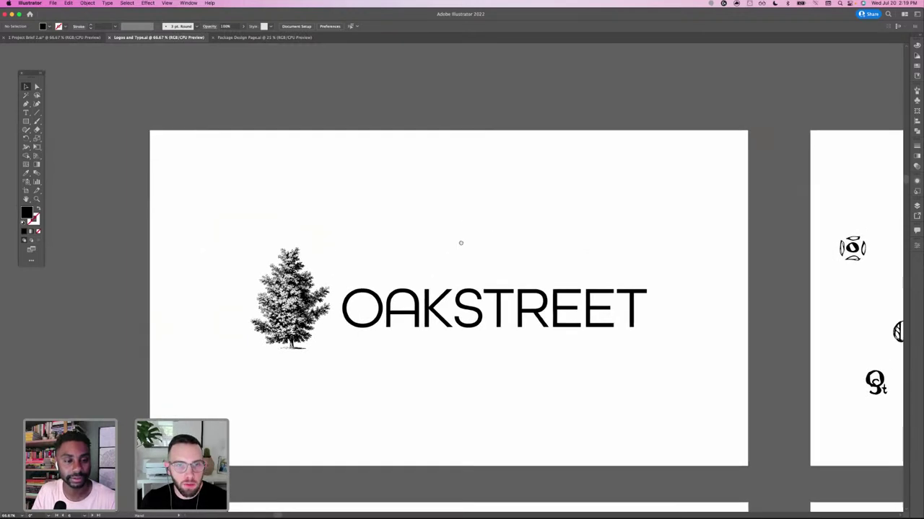
{"action": "key", "text": "super+equal"}
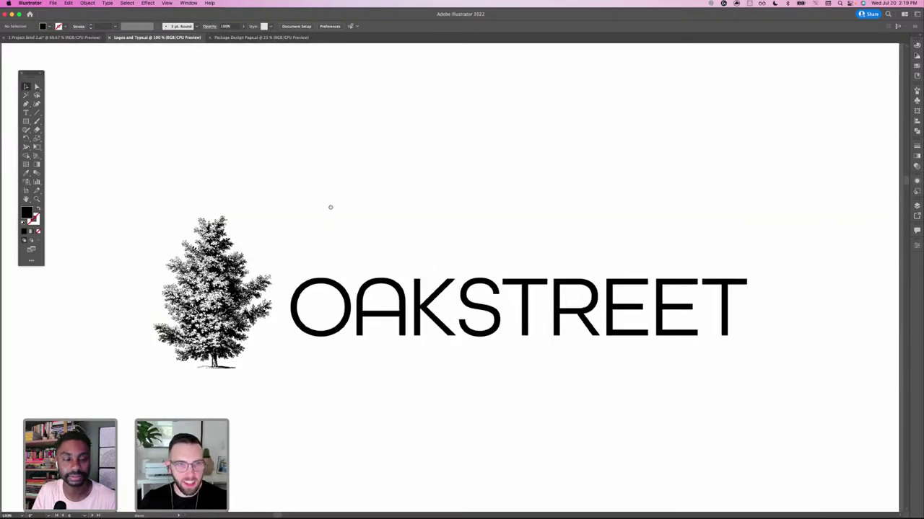
{"action": "left_click_drag", "start_coordinate": [321, 216], "coordinate": [330, 207]}
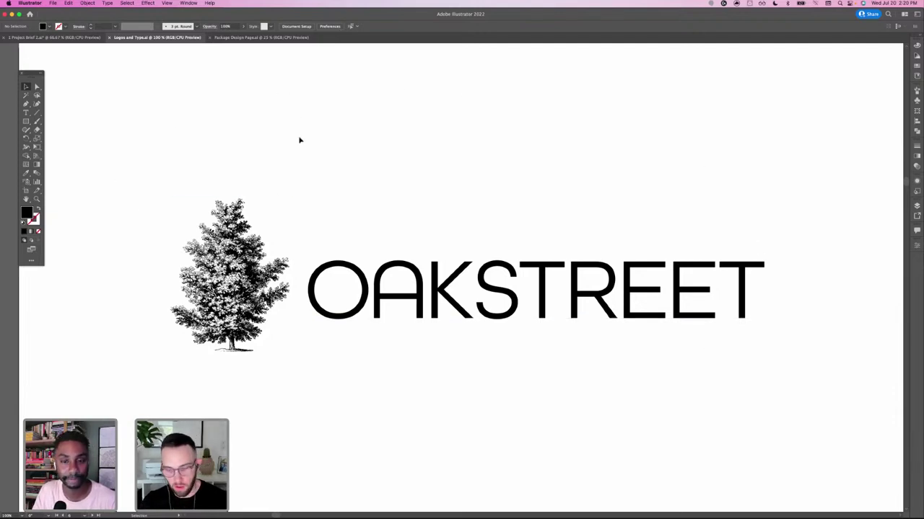
{"action": "key", "text": "super+minus"}
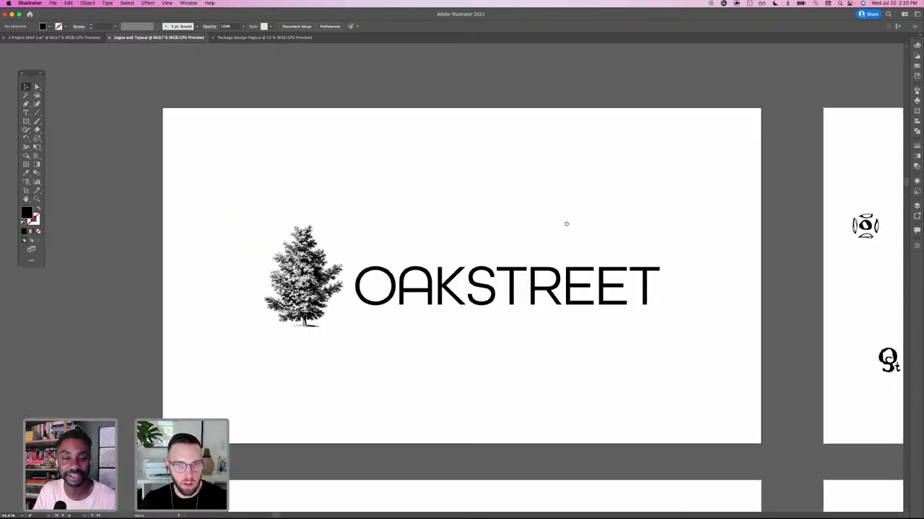
{"action": "left_click_drag", "start_coordinate": [565, 223], "coordinate": [560, 231]}
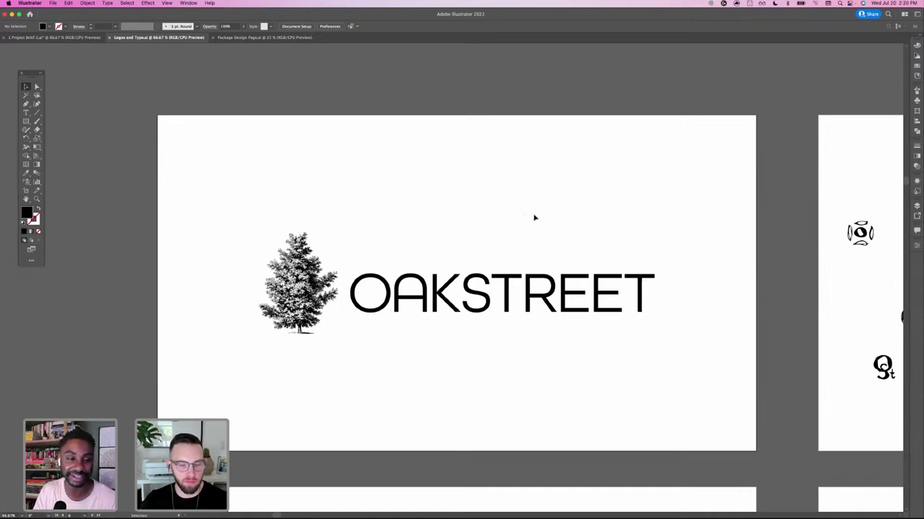
- Examine the artboard of hand-drawn logo sketches with its leaf, coffee bean and monogram ideas at 100%
{"action": "key", "text": "space"}
{"action": "left_click_drag", "start_coordinate": [624, 208], "coordinate": [163, 203]}
{"action": "left_click_drag", "start_coordinate": [485, 218], "coordinate": [388, 228]}
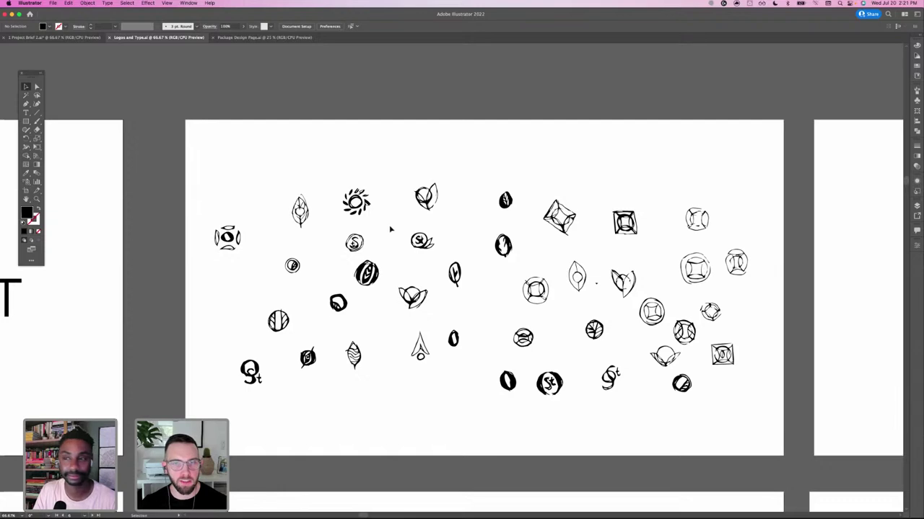
{"action": "key", "text": "super+1"}
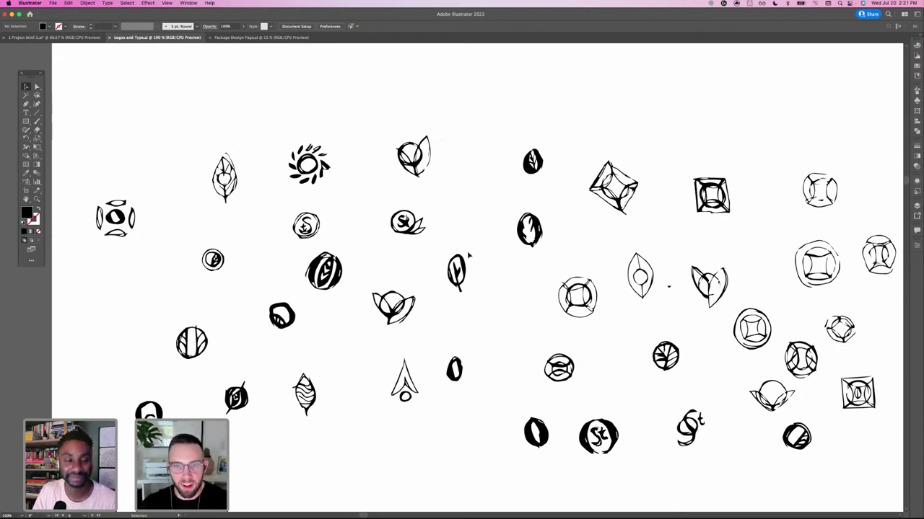
{"action": "scroll", "coordinate": [394, 196], "scroll_direction": "up", "scroll_amount": 1}
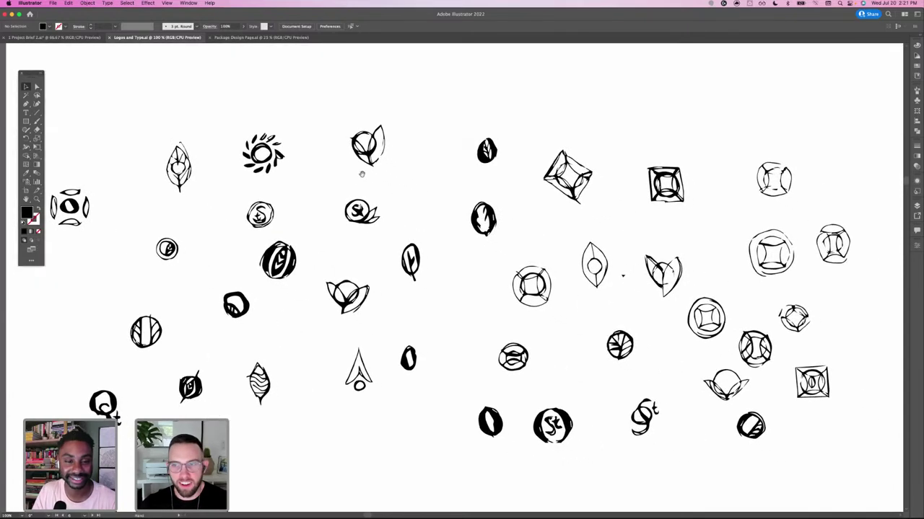
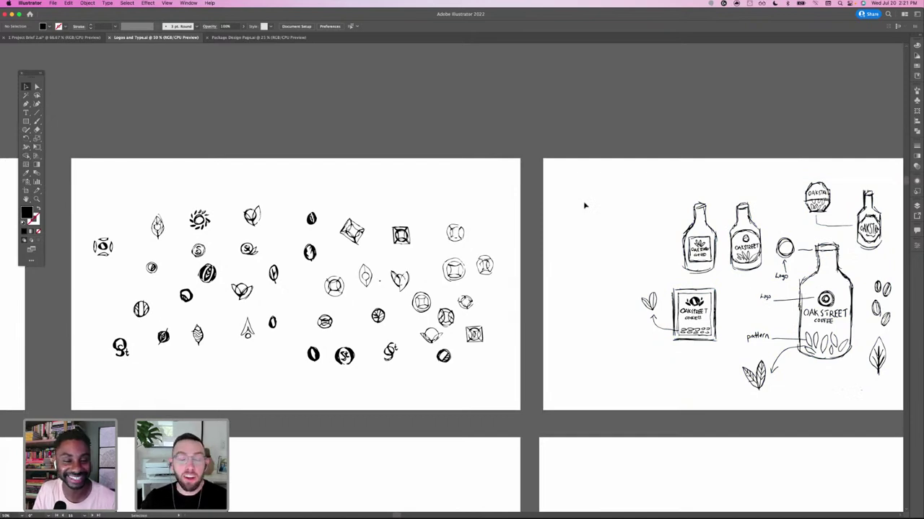
- Examine the packaging sketches artboard, including the bottle shapes, label layouts, logo placement and leaf pattern notes
{"action": "left_click_drag", "start_coordinate": [645, 171], "coordinate": [390, 157]}
{"action": "key", "text": "super+equal"}
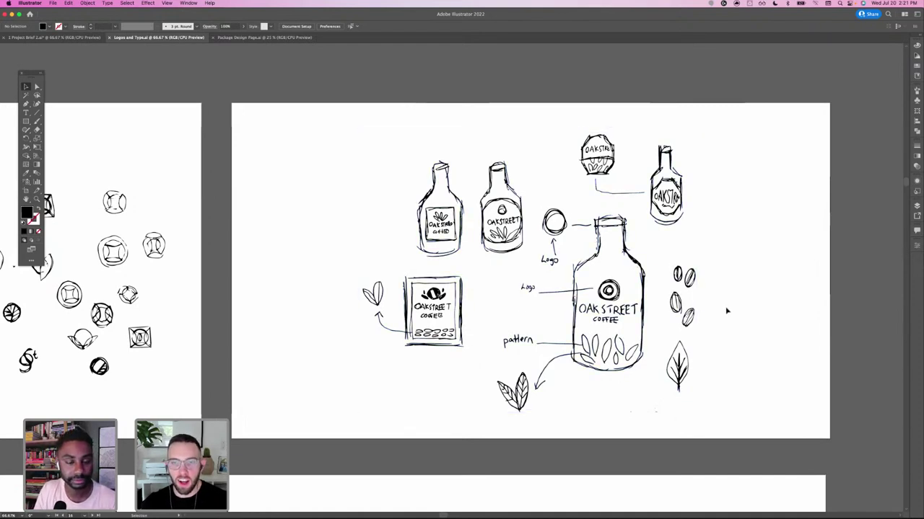
{"action": "scroll", "coordinate": [757, 285], "scroll_direction": "right", "scroll_amount": 3}
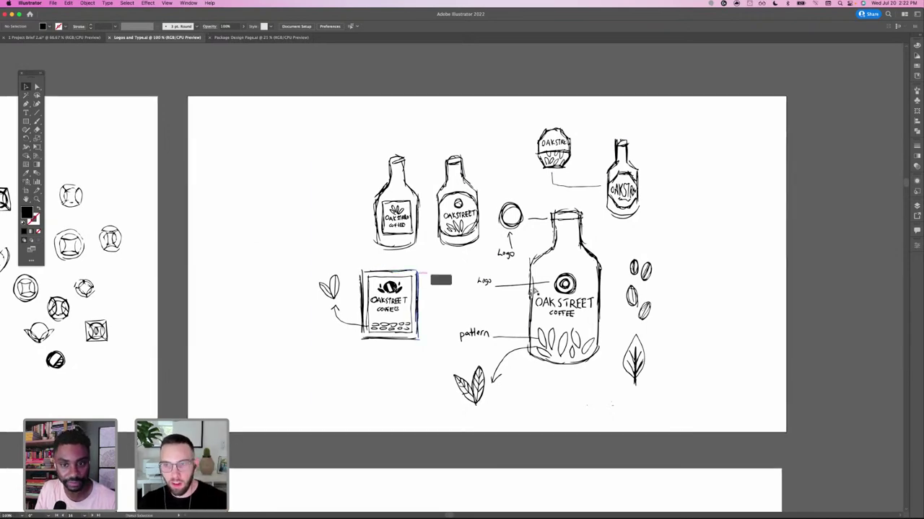
{"action": "key", "text": "super+equal"}
{"action": "left_click_drag", "start_coordinate": [624, 255], "coordinate": [563, 261]}
{"action": "scroll", "coordinate": [562, 260], "scroll_direction": "right", "scroll_amount": 3}
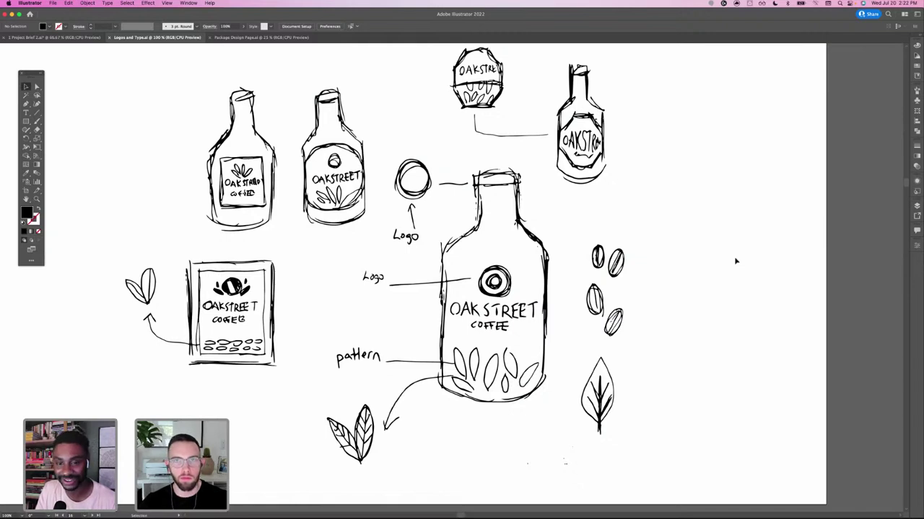
{"action": "scroll", "coordinate": [743, 202], "scroll_direction": "up", "scroll_amount": 2}
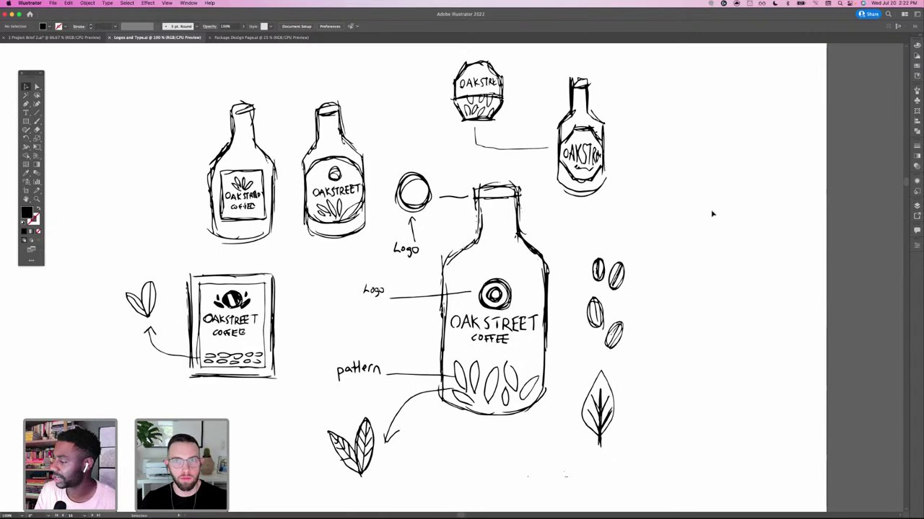
{"action": "left_click_drag", "start_coordinate": [711, 213], "coordinate": [713, 229]}
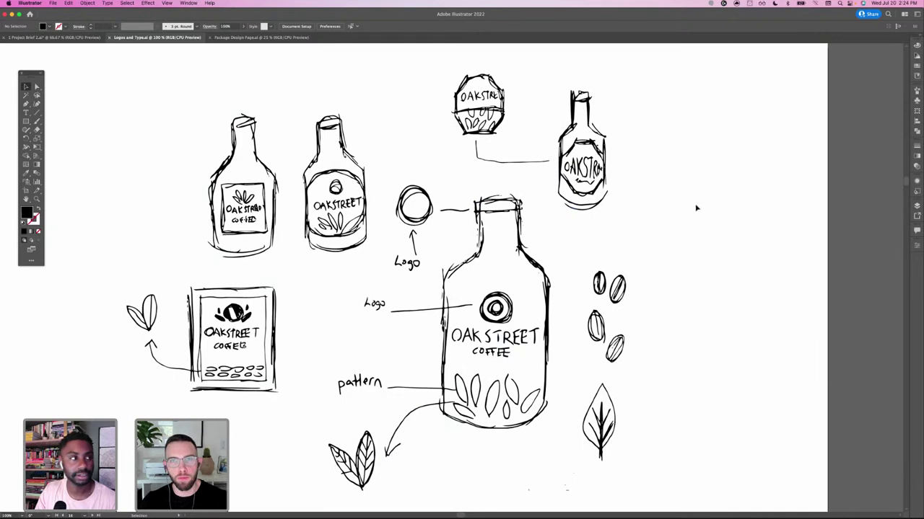
{"action": "left_click_drag", "start_coordinate": [703, 179], "coordinate": [703, 188]}
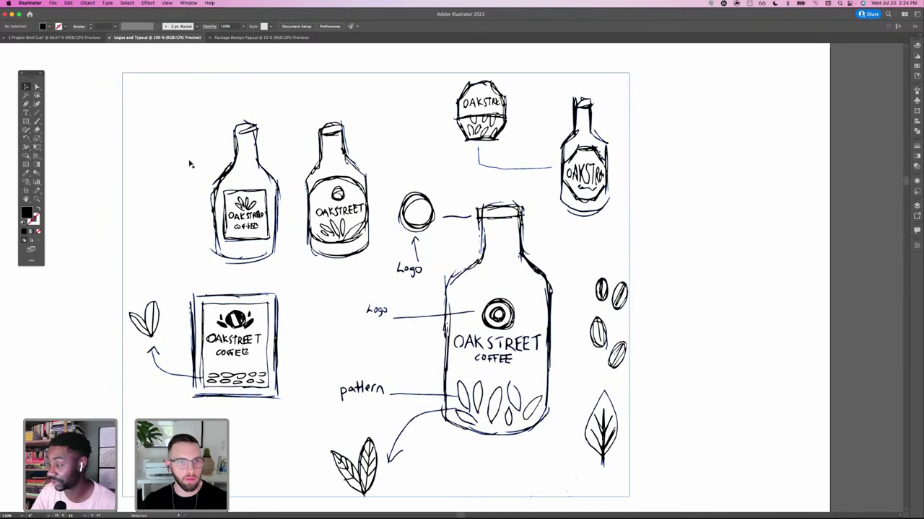
{"action": "key", "text": "super+shift+a"}
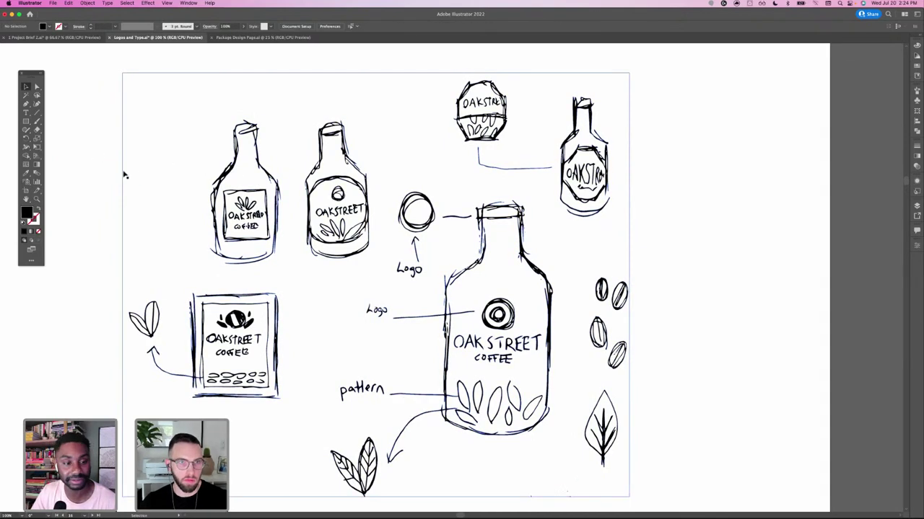
{"action": "key", "text": "space"}
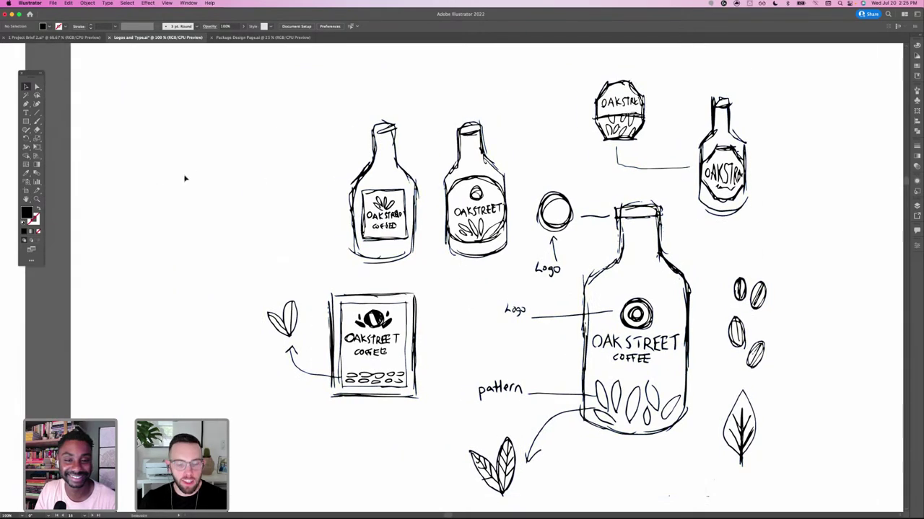
- Return to the logo sketches artboard and review the full set of marks at 100%
{"action": "key", "text": "super+minus"}
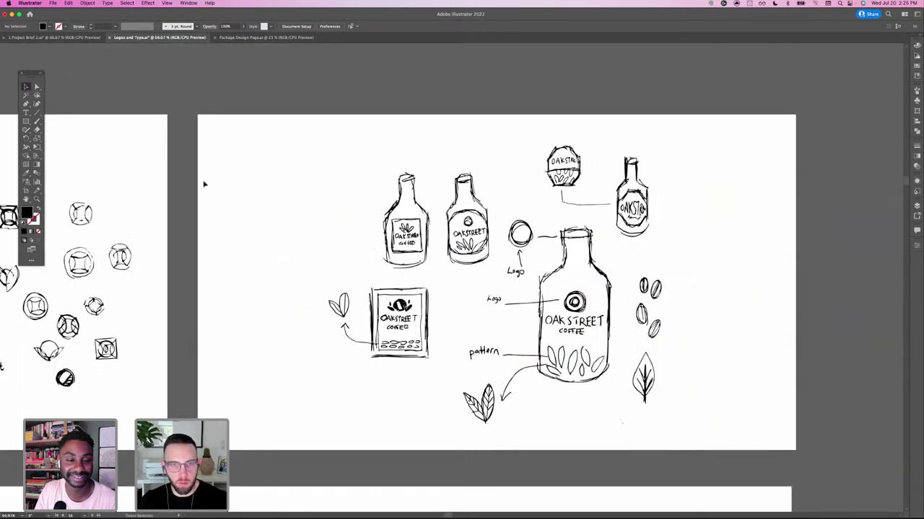
{"action": "scroll", "coordinate": [296, 213], "scroll_direction": "left", "scroll_amount": 10}
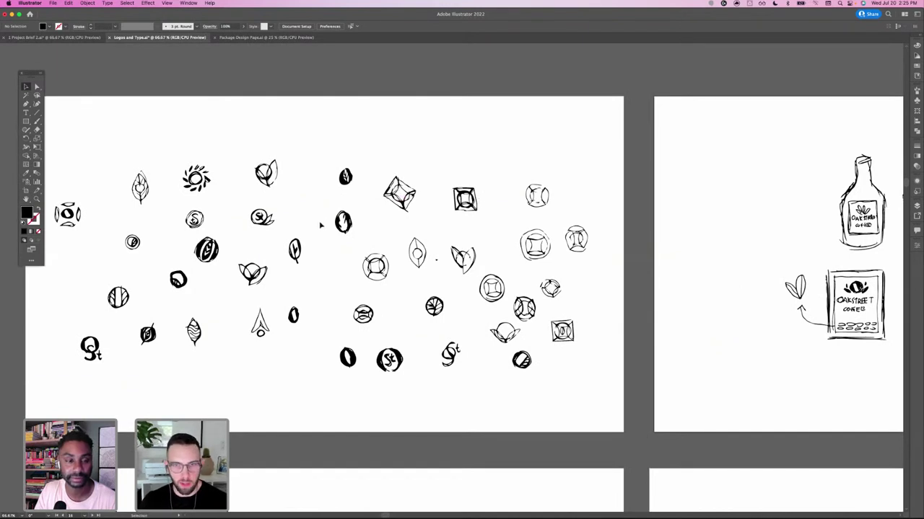
{"action": "key", "text": "super+equal"}
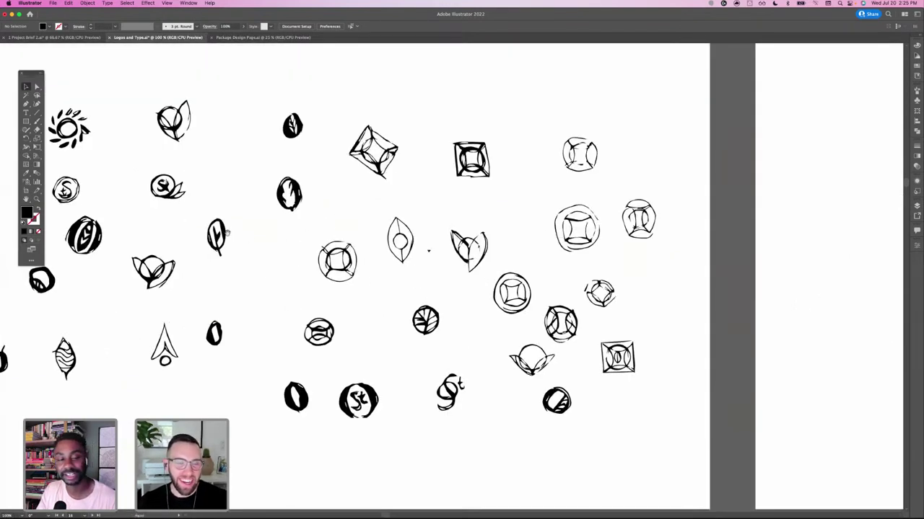
{"action": "left_click_drag", "start_coordinate": [292, 240], "coordinate": [371, 248]}
{"action": "scroll", "coordinate": [372, 248], "scroll_direction": "left", "scroll_amount": 5}
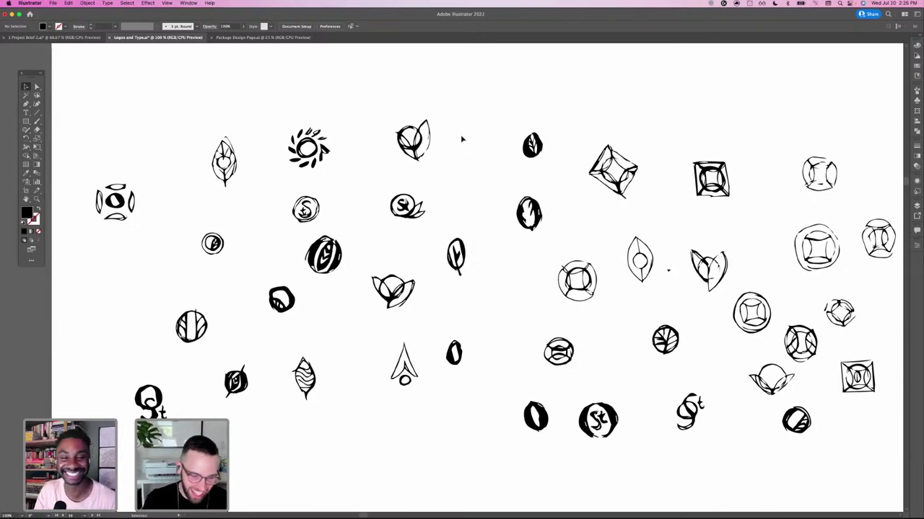
- Study the hand-drawn leaf, bean, monogram and geometric marks across the sketches artboard to weigh the strongest logo ideas
{"action": "left_click_drag", "start_coordinate": [449, 153], "coordinate": [466, 156]}
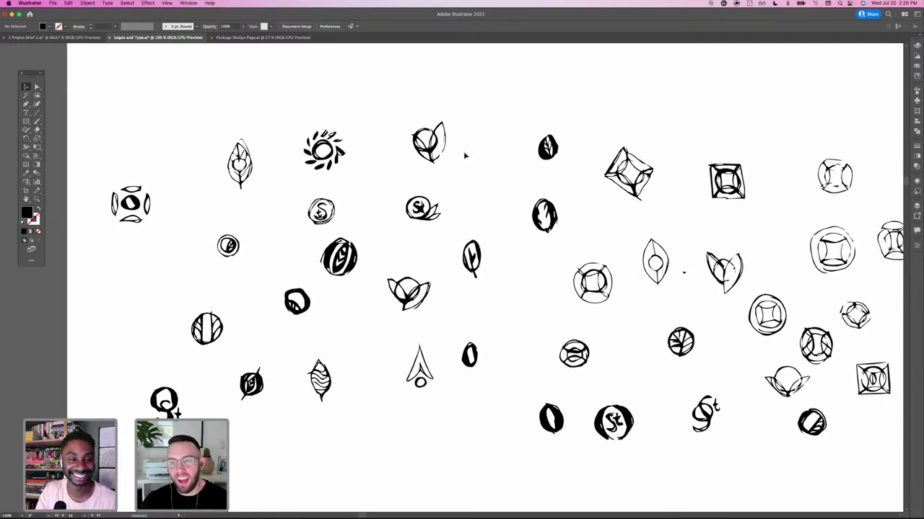
{"action": "scroll", "coordinate": [473, 196], "scroll_direction": "right", "scroll_amount": 3}
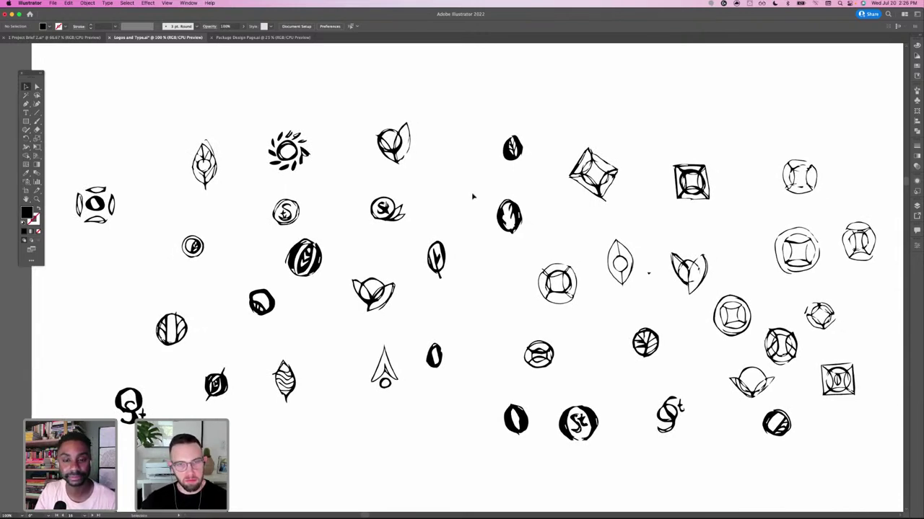
{"action": "mouse_move", "coordinate": [714, 116]}
{"action": "left_mouse_down"}
{"action": "mouse_move", "coordinate": [656, 140]}
{"action": "mouse_move", "coordinate": [649, 131]}
{"action": "left_mouse_up"}
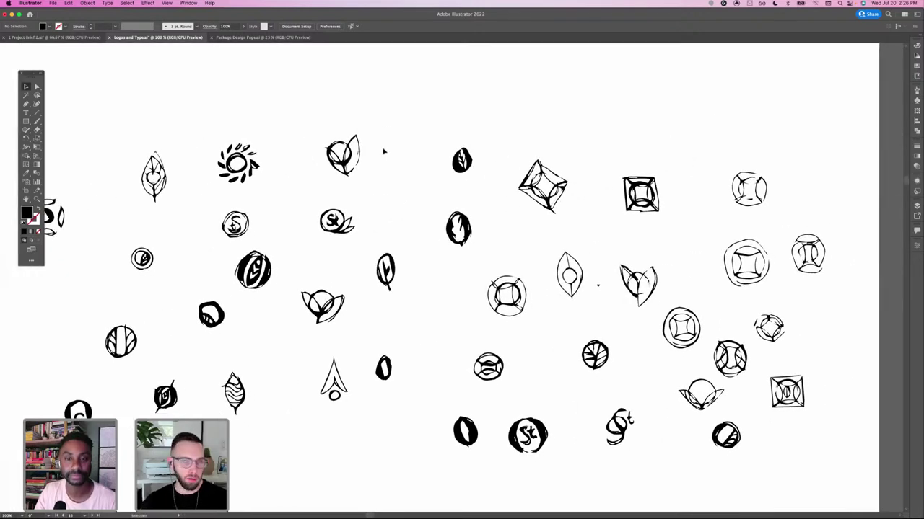
{"action": "left_click_drag", "start_coordinate": [181, 165], "coordinate": [216, 170]}
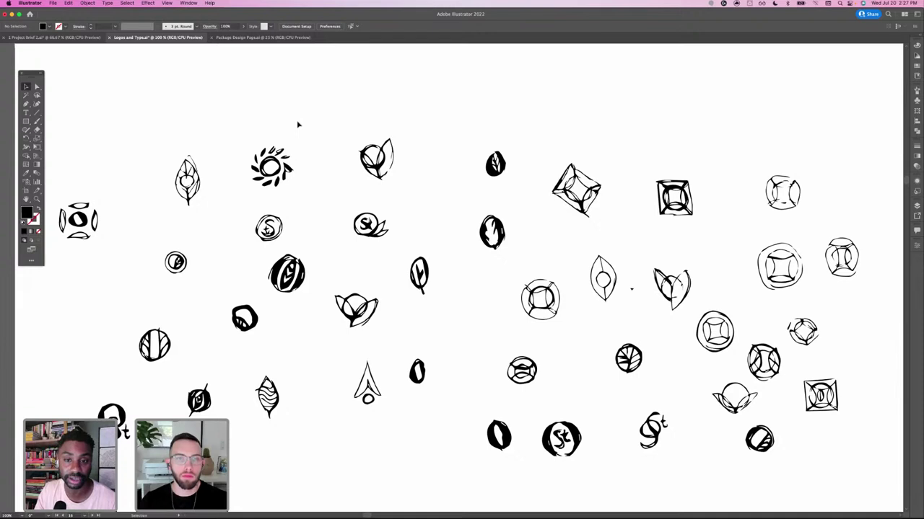
{"action": "left_click_drag", "start_coordinate": [296, 211], "coordinate": [300, 200]}
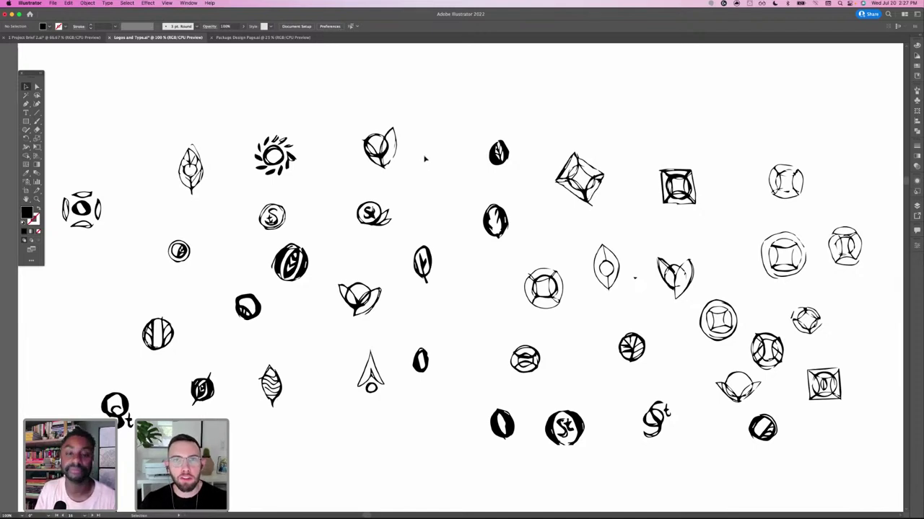
{"action": "key", "text": "space"}
{"action": "left_click_drag", "start_coordinate": [406, 177], "coordinate": [440, 168]}
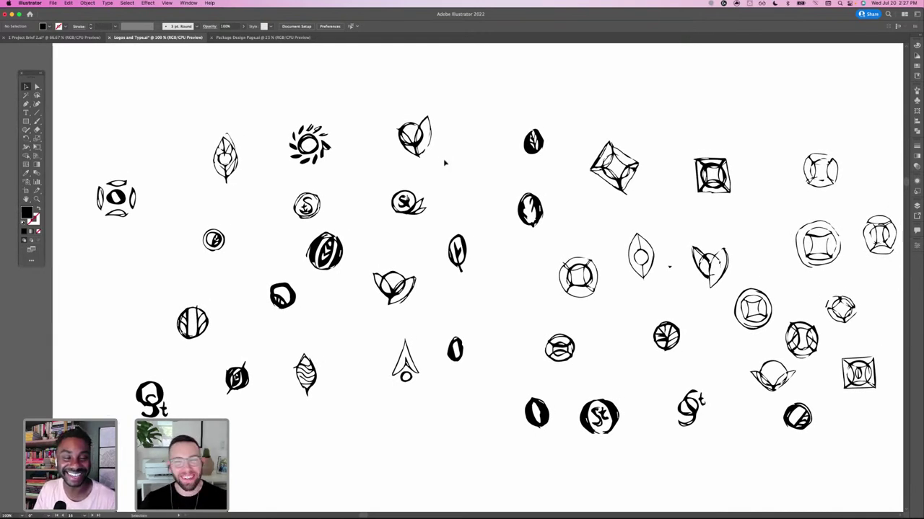
{"action": "key", "text": "space"}
{"action": "left_click_drag", "start_coordinate": [454, 154], "coordinate": [447, 163]}
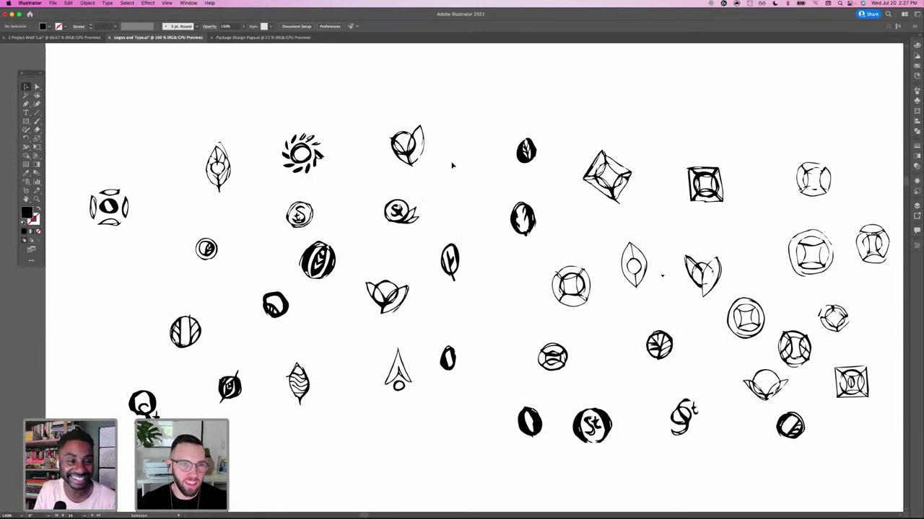
{"action": "left_click_drag", "start_coordinate": [603, 166], "coordinate": [581, 166]}
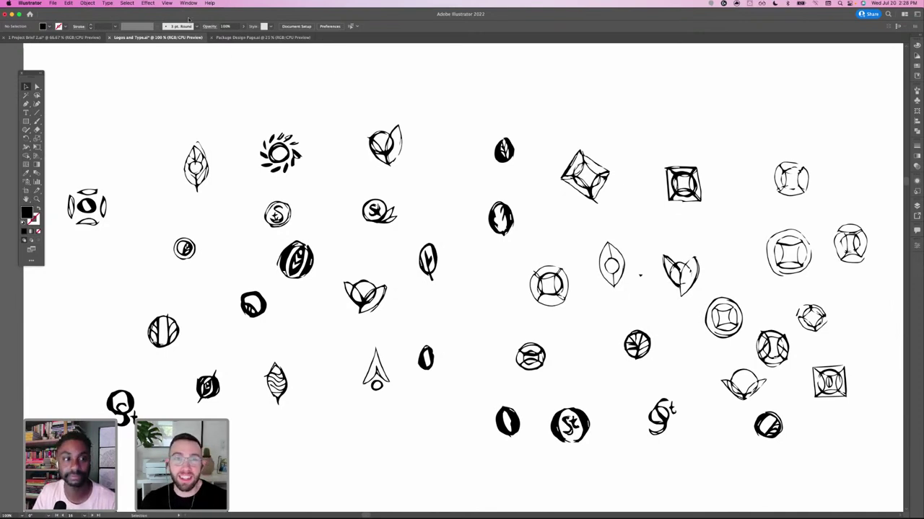
{"action": "scroll", "coordinate": [431, 235], "scroll_direction": "down", "scroll_amount": 3}
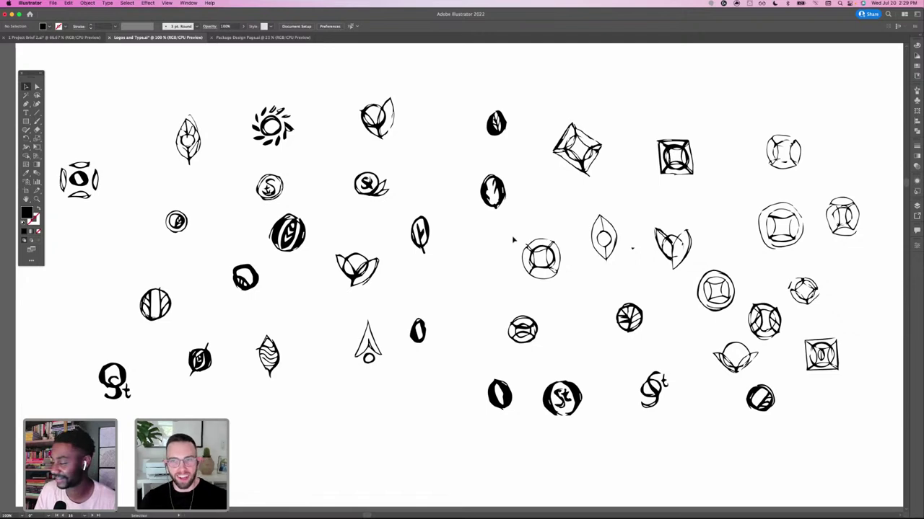
{"action": "left_click_drag", "start_coordinate": [326, 186], "coordinate": [356, 185]}
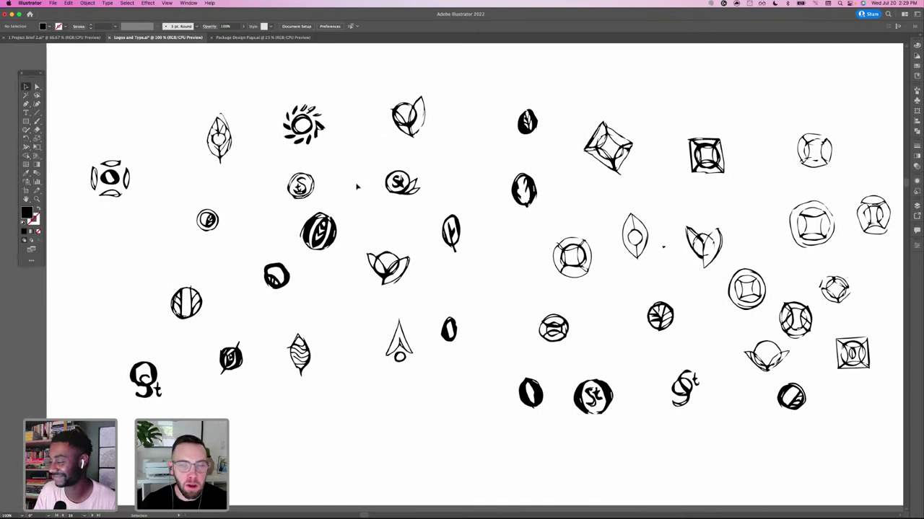
{"action": "left_click_drag", "start_coordinate": [656, 170], "coordinate": [616, 189]}
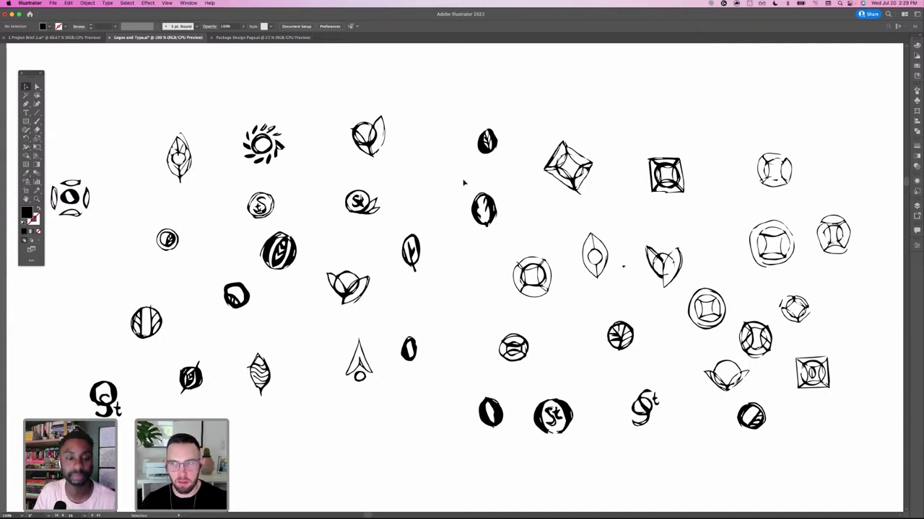
{"action": "left_click_drag", "start_coordinate": [436, 210], "coordinate": [445, 211]}
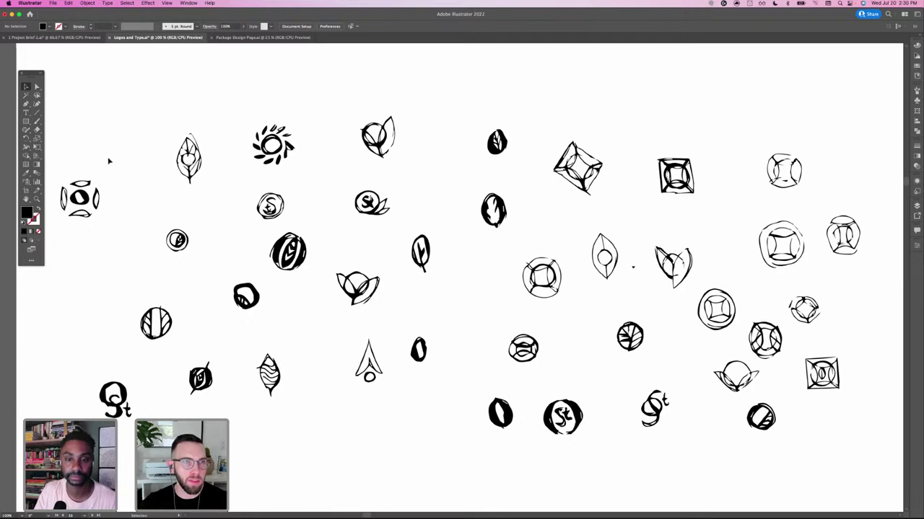
- Draw a circle about 32 px wide near the upper-left leaf sketch and fill it with bright yellow as a marker dot
{"action": "left_click", "coordinate": [26, 121]}
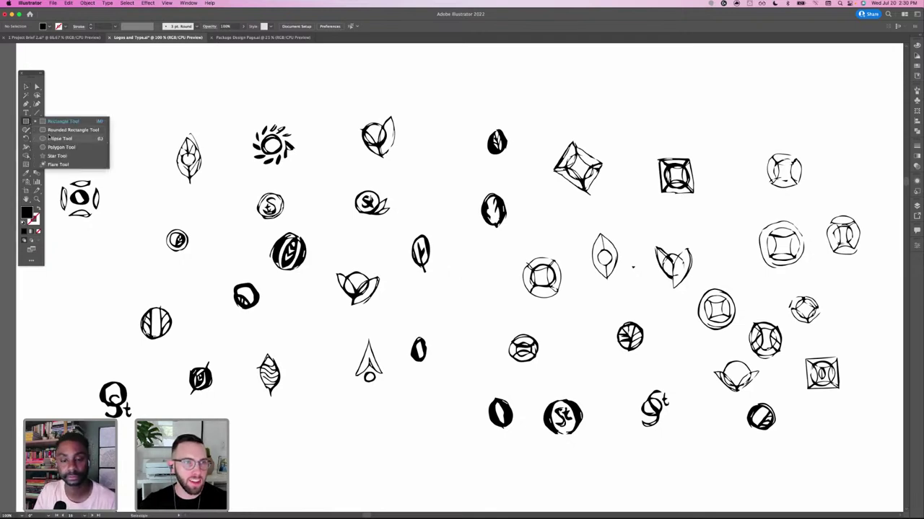
{"action": "left_click", "coordinate": [60, 138]}
{"action": "left_click_drag", "start_coordinate": [143, 136], "coordinate": [158, 153]}
{"action": "key", "text": "v"}
{"action": "double_click", "coordinate": [26, 212]}
{"action": "left_click", "coordinate": [345, 213]}
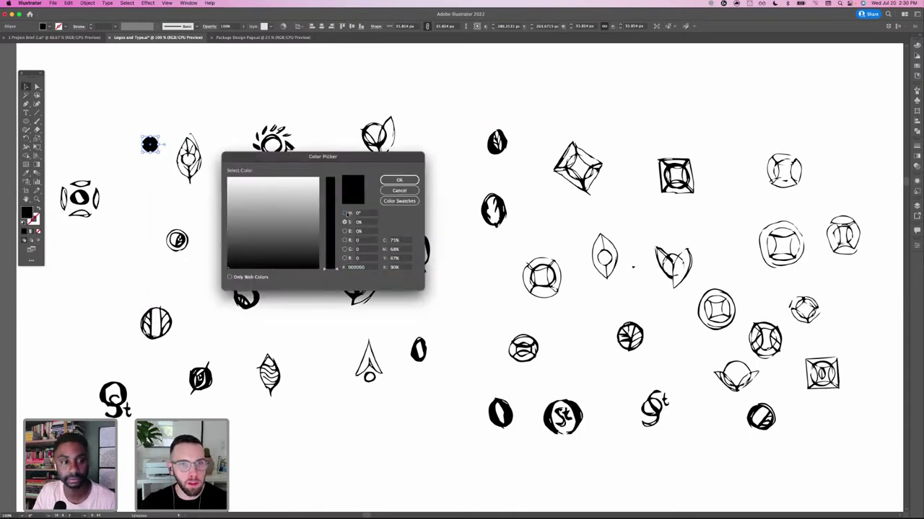
{"action": "left_click", "coordinate": [330, 256]}
{"action": "left_click_drag", "start_coordinate": [294, 193], "coordinate": [300, 178]}
{"action": "left_click", "coordinate": [398, 180]}
{"action": "left_click", "coordinate": [150, 123]}
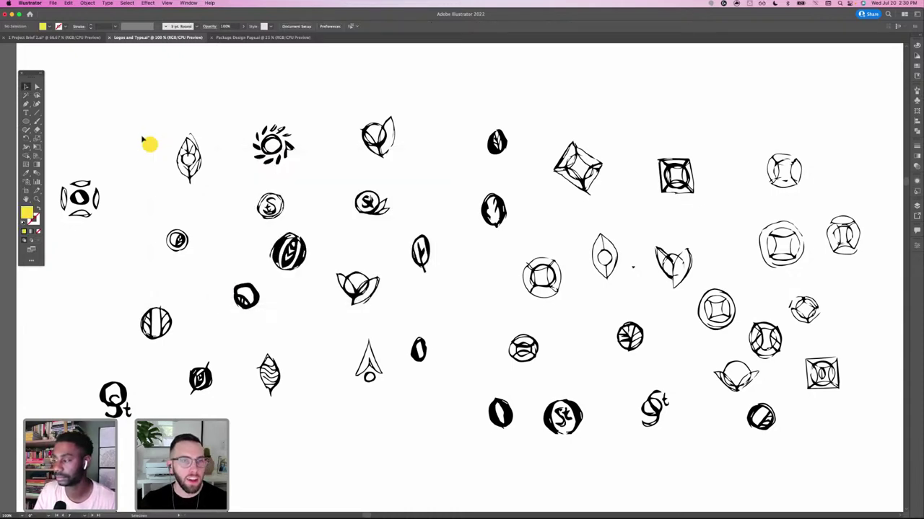
- Move the yellow dot beneath the bean framed by four leaves and place a copy beside the round sketch with branching stripes
{"action": "left_click_drag", "start_coordinate": [150, 144], "coordinate": [78, 232]}
{"action": "key", "text": "super+c"}
{"action": "key", "text": "super+v"}
{"action": "left_click", "coordinate": [460, 285]}
{"action": "left_click_drag", "start_coordinate": [454, 280], "coordinate": [186, 335]}
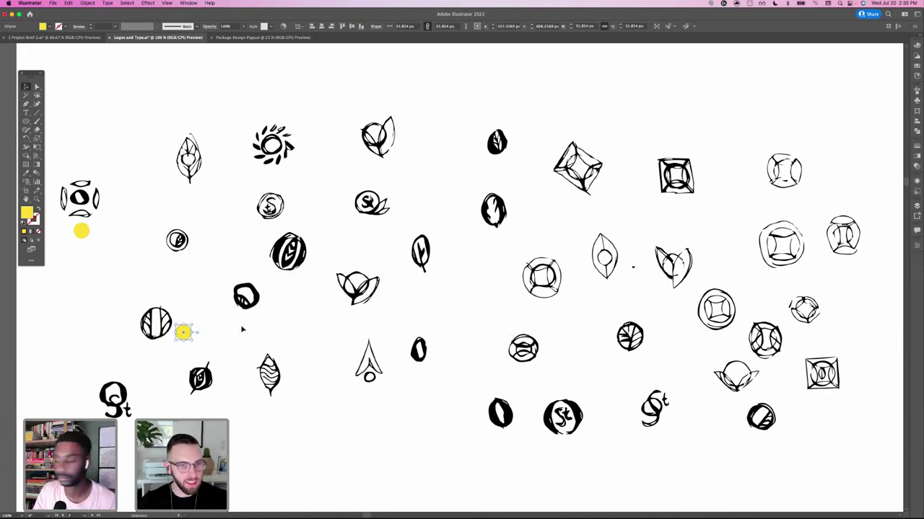
- Mark the sunburst sketch with another copy of the yellow dot at its lower right
{"action": "key", "text": "super+v"}
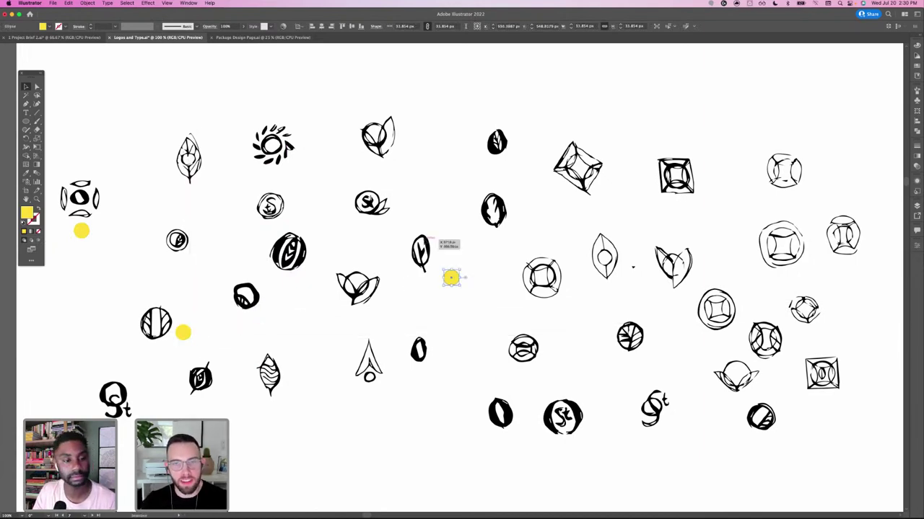
{"action": "left_click", "coordinate": [466, 276]}
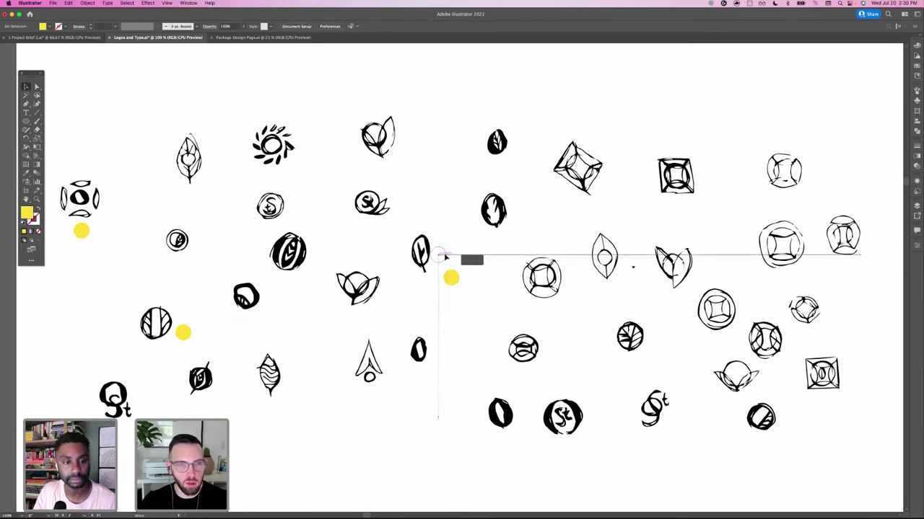
{"action": "left_click_drag", "start_coordinate": [308, 164], "coordinate": [308, 161]}
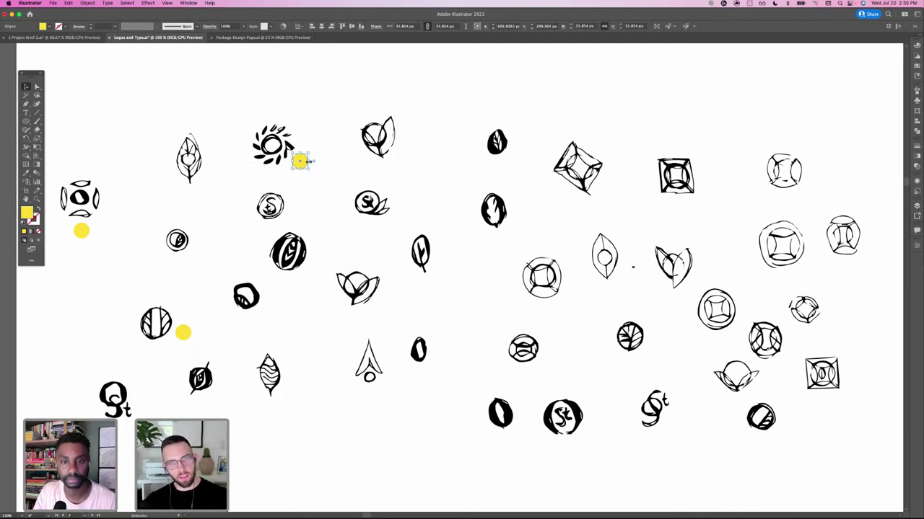
{"action": "key", "text": "super+shift+a"}
- Duplicate the sunburst's yellow dot and place the copy beside the uppermost circle-and-leaf sketch
{"action": "left_click", "coordinate": [295, 165]}
{"action": "key", "text": "super+c"}
{"action": "key", "text": "super+v"}
{"action": "left_click", "coordinate": [468, 288]}
{"action": "left_click_drag", "start_coordinate": [452, 276], "coordinate": [410, 162]}
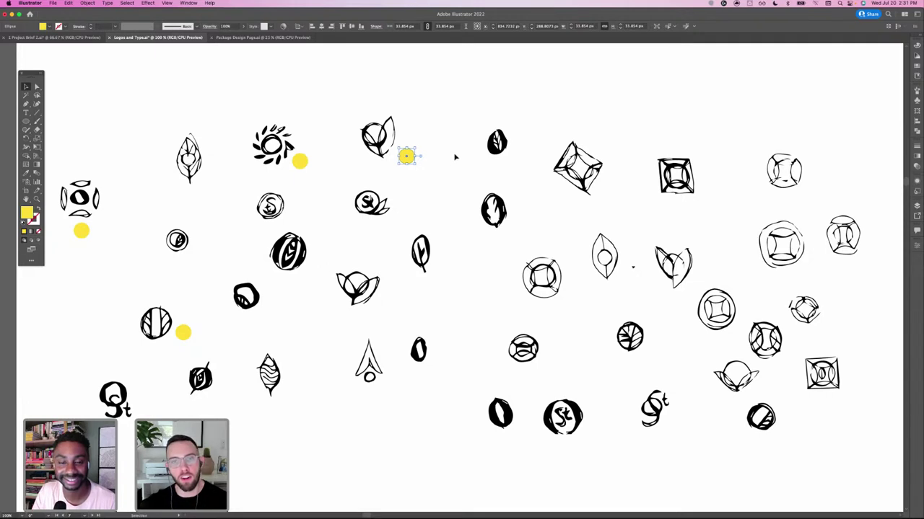
{"action": "left_click", "coordinate": [419, 162]}
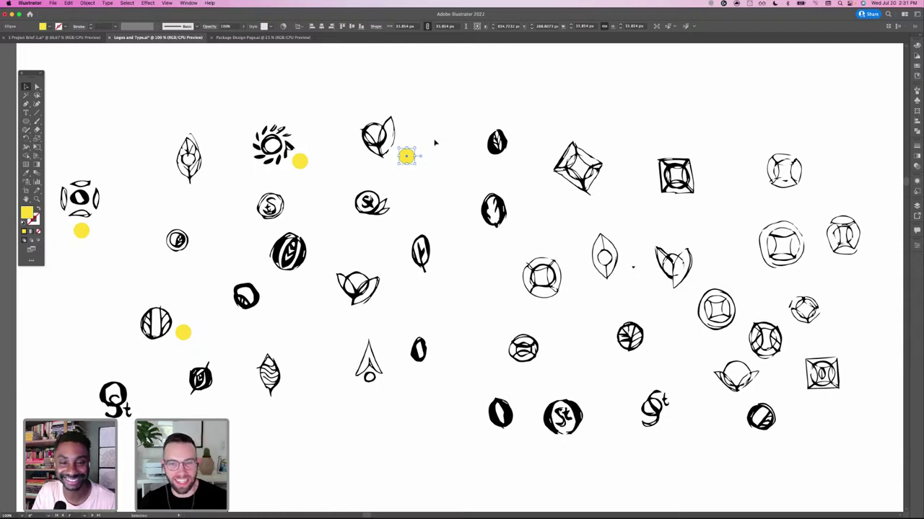
{"action": "left_click", "coordinate": [438, 144]}
- Place another yellow dot beside the round leaf-vein sketch in the right half of the artboard
{"action": "left_click", "coordinate": [407, 159]}
{"action": "left_click", "coordinate": [421, 189]}
{"action": "left_click", "coordinate": [408, 158]}
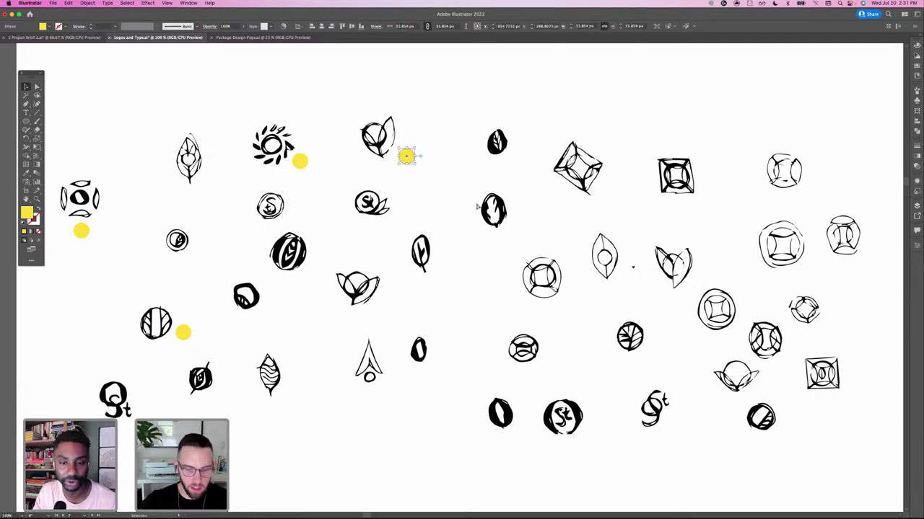
{"action": "left_click", "coordinate": [450, 276]}
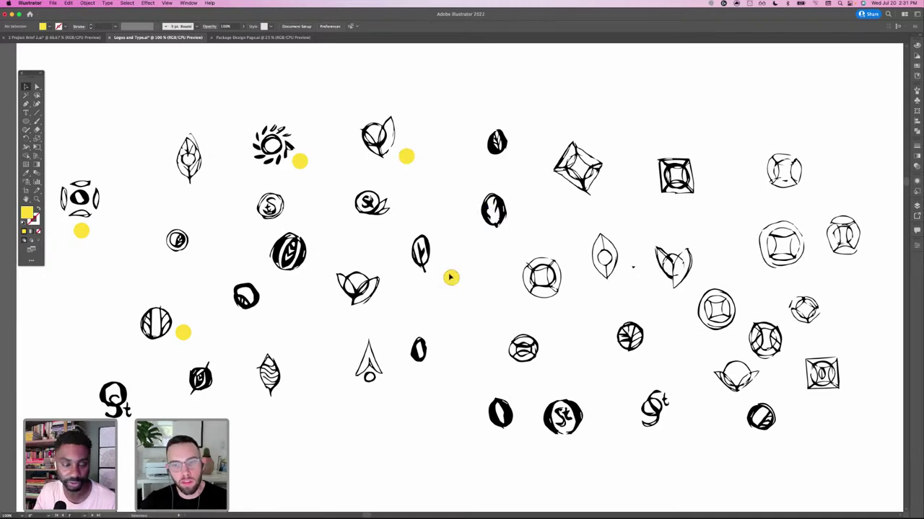
{"action": "left_click_drag", "start_coordinate": [654, 338], "coordinate": [655, 338]}
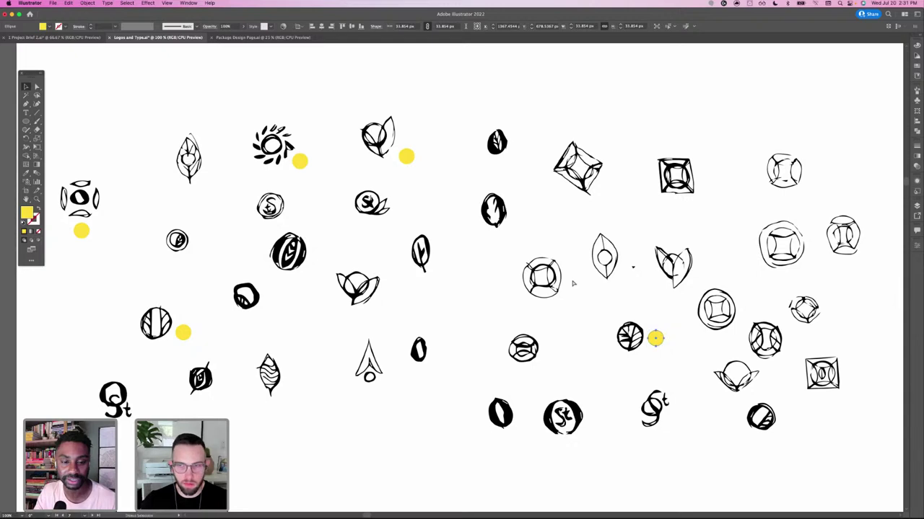
- Mark the large dark coffee bean with the leaf inside by placing a yellow dot just below it
{"action": "key", "text": "super+v"}
{"action": "left_click", "coordinate": [467, 277]}
{"action": "left_click_drag", "start_coordinate": [450, 277], "coordinate": [302, 283]}
{"action": "left_click", "coordinate": [436, 303]}
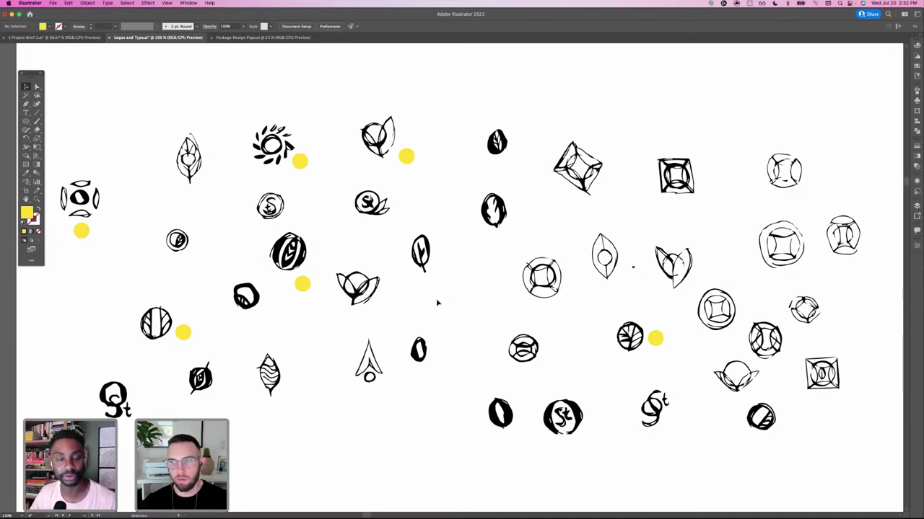
- Add one more yellow dot beside the uppermost circular sketch near the artboard's right edge
{"action": "left_click", "coordinate": [301, 283]}
{"action": "key", "text": "super+v"}
{"action": "left_click", "coordinate": [461, 282]}
{"action": "mouse_move", "coordinate": [457, 280]}
{"action": "left_mouse_down"}
{"action": "mouse_move", "coordinate": [746, 210]}
{"action": "mouse_move", "coordinate": [771, 178]}
{"action": "left_mouse_up"}
{"action": "left_click_drag", "start_coordinate": [406, 260], "coordinate": [431, 260]}
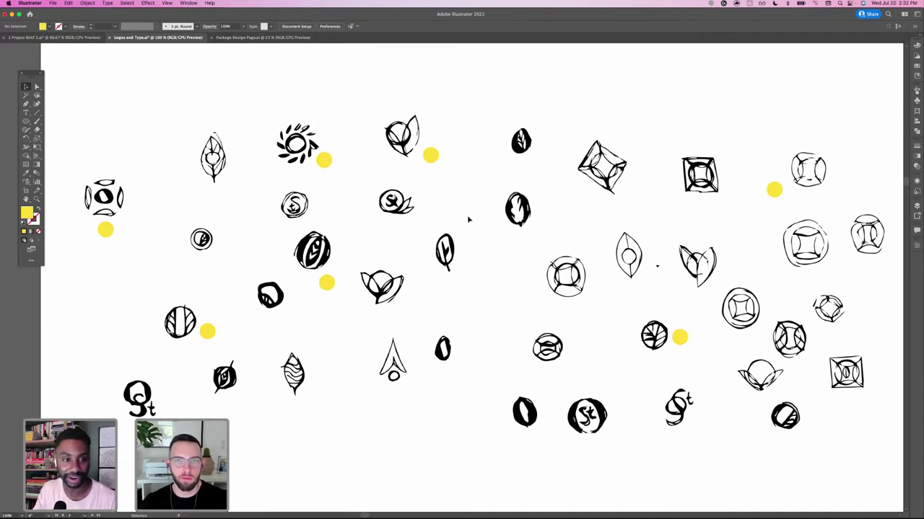
- Zoom out to 66.67% and examine the artboard of solid leaf, drop, bean and tree shapes below the OAKSTREET logo
{"action": "key", "text": "space"}
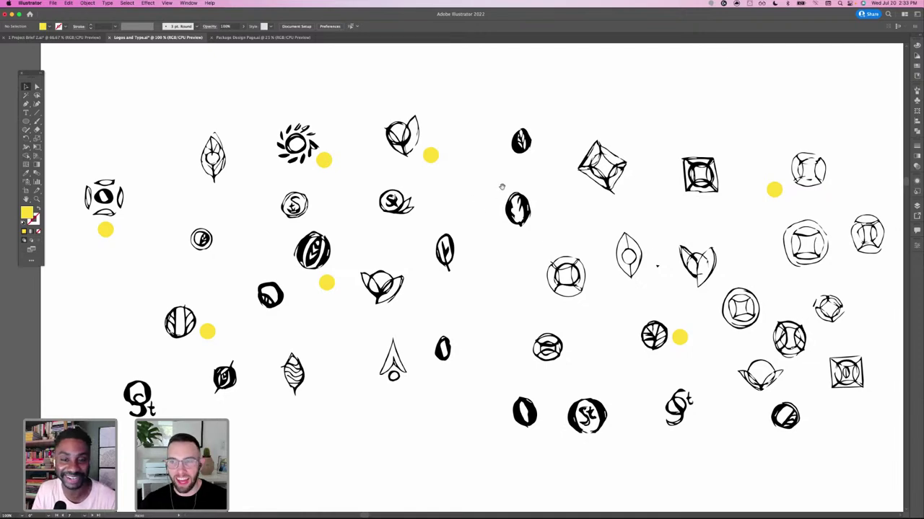
{"action": "scroll", "coordinate": [459, 219], "scroll_direction": "down", "scroll_amount": 2}
{"action": "scroll", "coordinate": [410, 275], "scroll_direction": "left", "scroll_amount": 2}
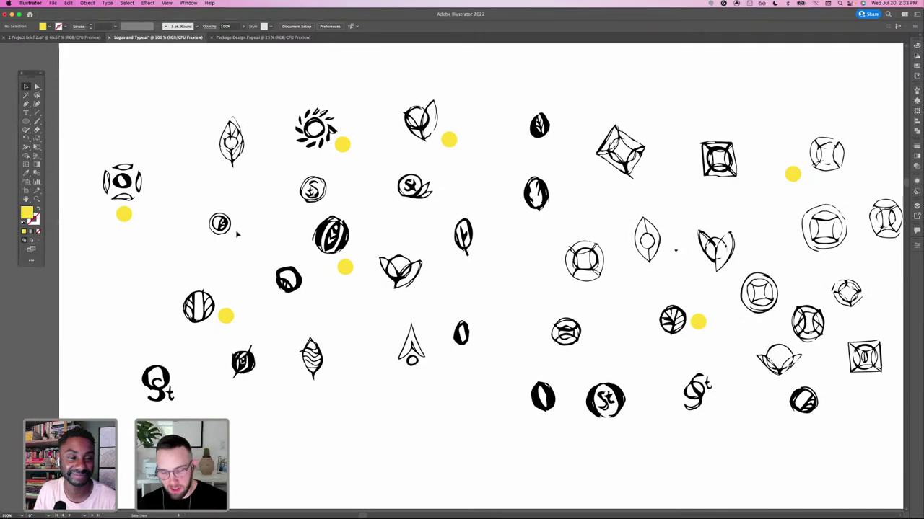
{"action": "key", "text": "super+minus"}
{"action": "scroll", "coordinate": [261, 253], "scroll_direction": "left", "scroll_amount": 5}
{"action": "scroll", "coordinate": [261, 253], "scroll_direction": "down", "scroll_amount": 3}
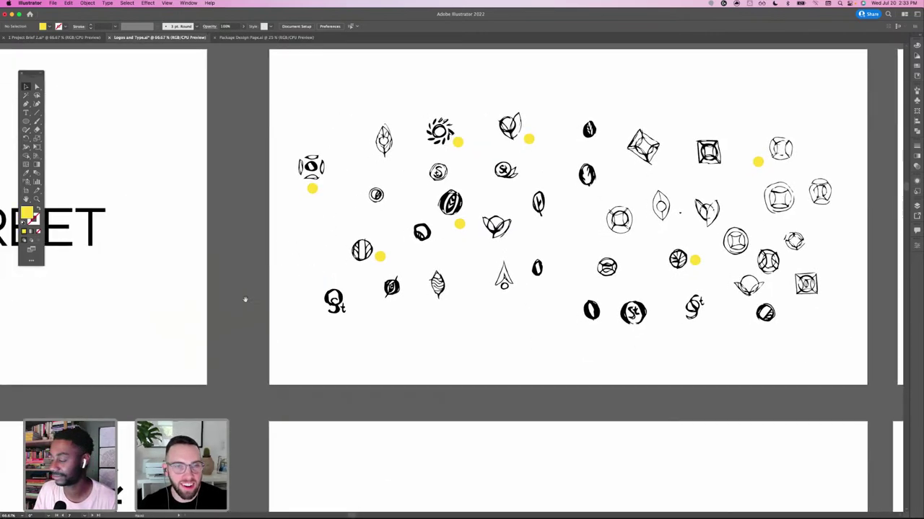
{"action": "scroll", "coordinate": [265, 292], "scroll_direction": "left", "scroll_amount": 10}
{"action": "scroll", "coordinate": [266, 292], "scroll_direction": "down", "scroll_amount": 5}
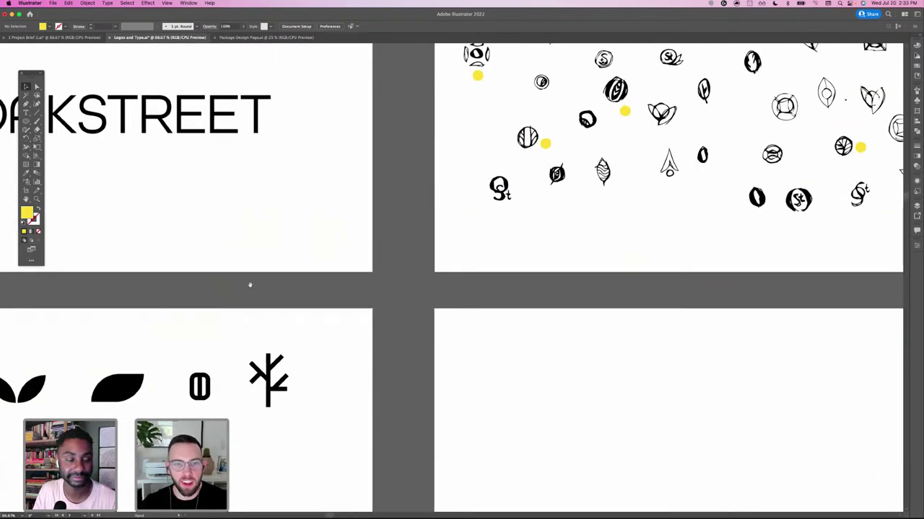
{"action": "scroll", "coordinate": [352, 236], "scroll_direction": "left", "scroll_amount": 7}
{"action": "scroll", "coordinate": [351, 235], "scroll_direction": "down", "scroll_amount": 4}
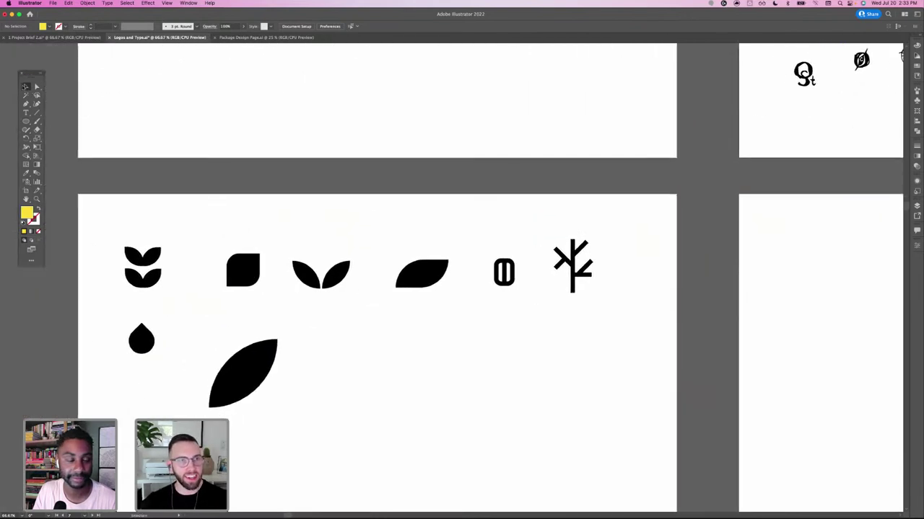
{"action": "left_click", "coordinate": [205, 137]}
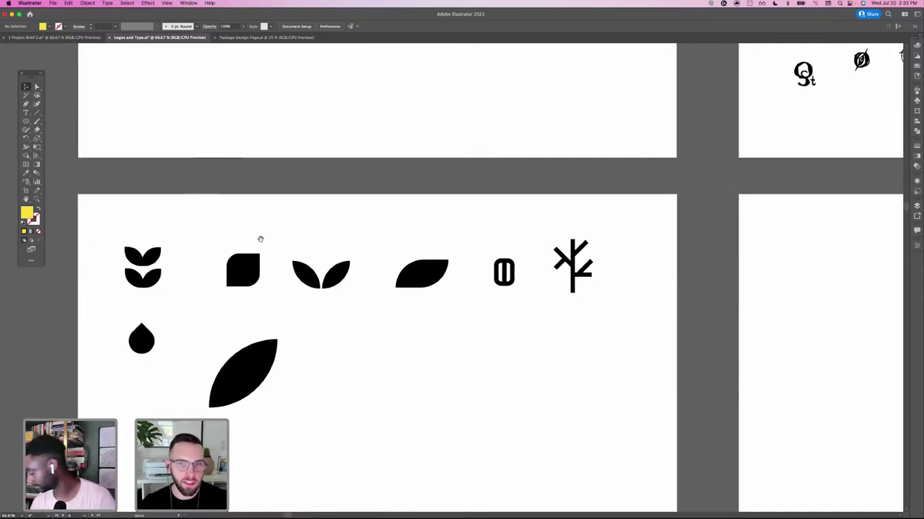
{"action": "scroll", "coordinate": [260, 241], "scroll_direction": "down", "scroll_amount": 2}
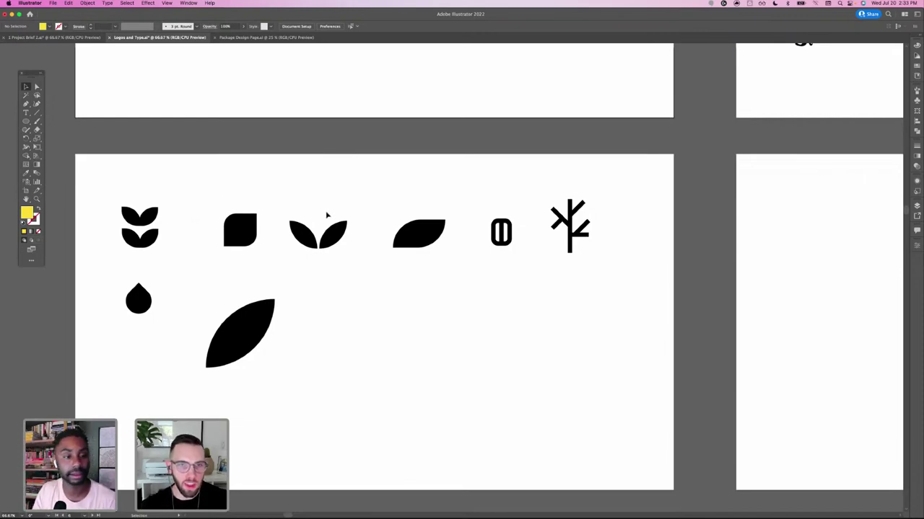
- Compare the yellow-marked sketches with the solid leaf, bean and tree shapes on the lower artboard
{"action": "left_click_drag", "start_coordinate": [469, 260], "coordinate": [179, 381]}
{"action": "left_click_drag", "start_coordinate": [624, 181], "coordinate": [503, 266]}
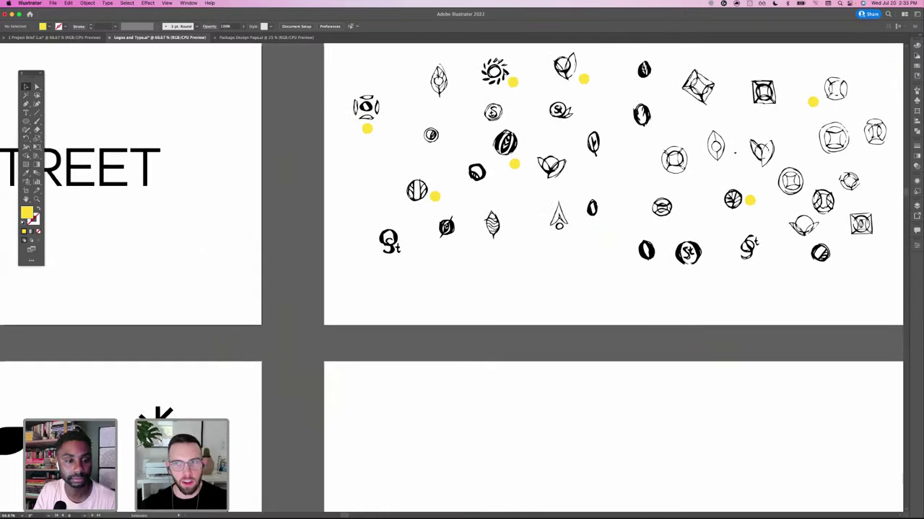
{"action": "scroll", "coordinate": [329, 248], "scroll_direction": "down", "scroll_amount": 4}
{"action": "scroll", "coordinate": [329, 249], "scroll_direction": "left", "scroll_amount": 7}
{"action": "scroll", "coordinate": [441, 180], "scroll_direction": "left", "scroll_amount": 2}
{"action": "scroll", "coordinate": [441, 180], "scroll_direction": "down", "scroll_amount": 1}
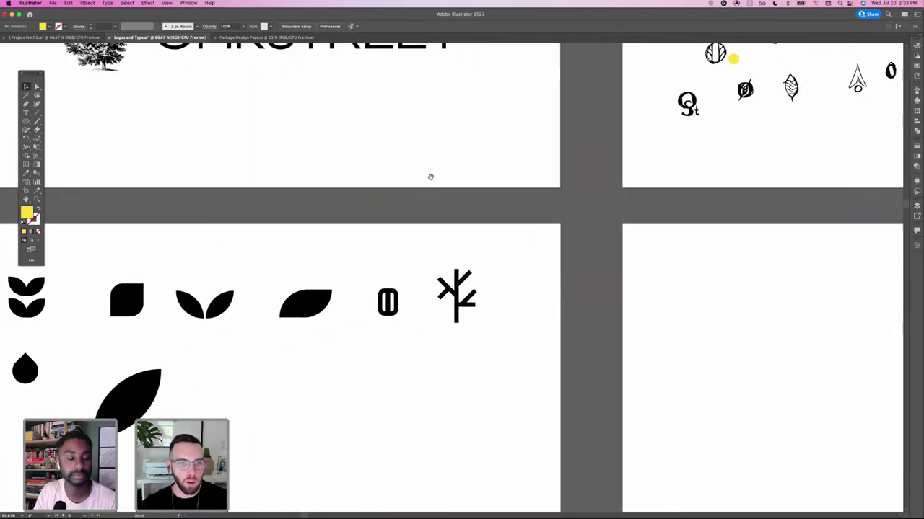
- Draw a black square about 309 px wide beside the large narrow leaf and shift it slightly toward that leaf
{"action": "scroll", "coordinate": [418, 192], "scroll_direction": "left", "scroll_amount": 3}
{"action": "scroll", "coordinate": [419, 192], "scroll_direction": "down", "scroll_amount": 1}
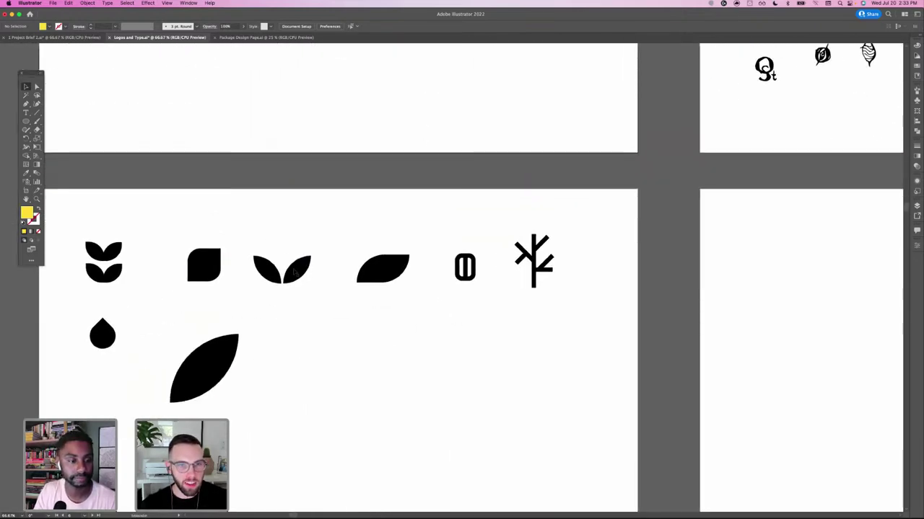
{"action": "left_click", "coordinate": [213, 377]}
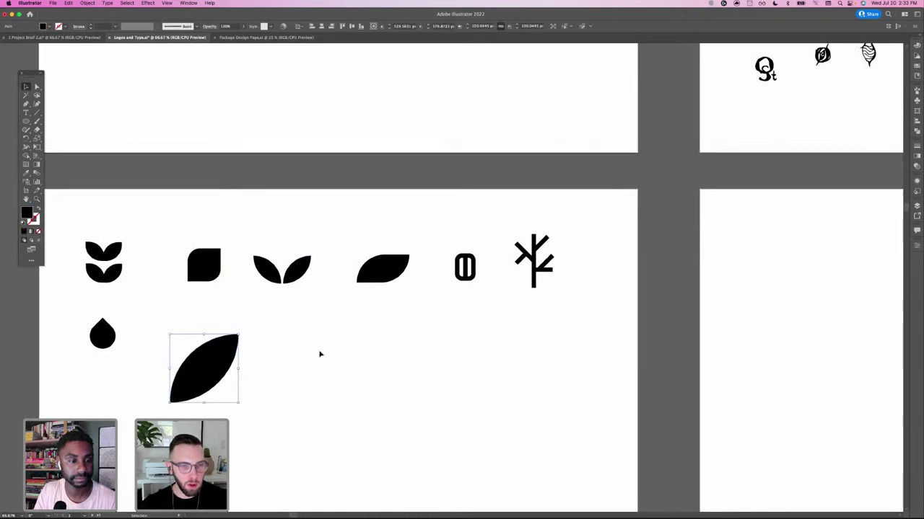
{"action": "scroll", "coordinate": [256, 268], "scroll_direction": "down", "scroll_amount": 3}
{"action": "key", "text": "super+shift+a"}
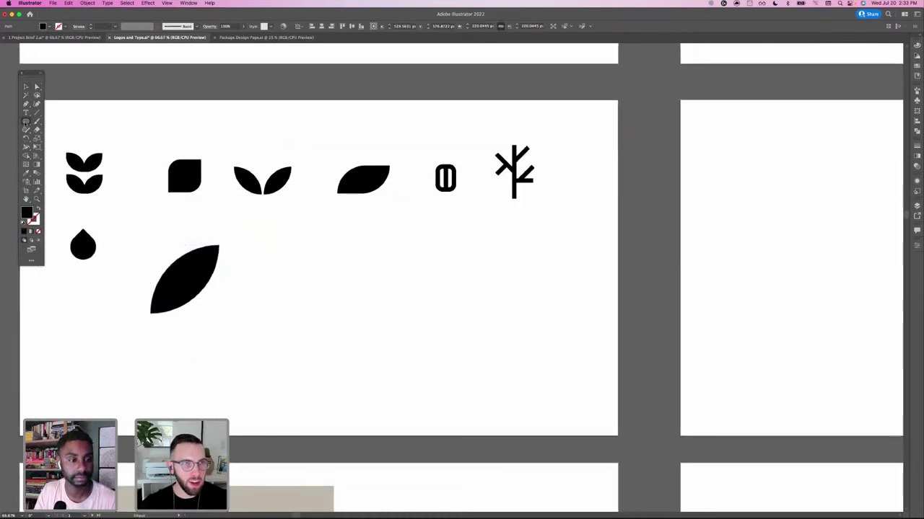
{"action": "left_click", "coordinate": [26, 121]}
{"action": "left_click", "coordinate": [62, 121]}
{"action": "left_click_drag", "start_coordinate": [304, 243], "coordinate": [400, 313]}
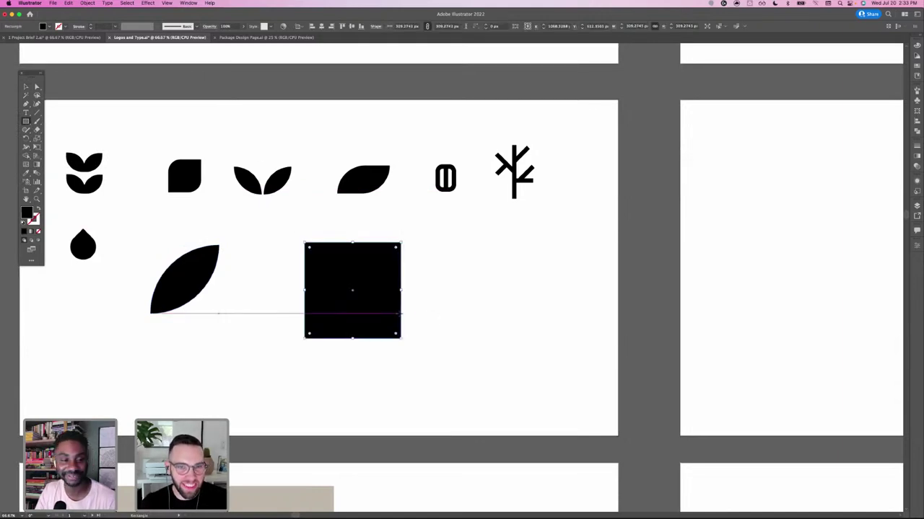
{"action": "key", "text": "v"}
{"action": "key", "text": "super+shift+a"}
{"action": "left_click_drag", "start_coordinate": [308, 281], "coordinate": [296, 281]}
- Try to round two opposite corners of the square to the maximum radius to form a pointed leaf
{"action": "left_click", "coordinate": [37, 85]}
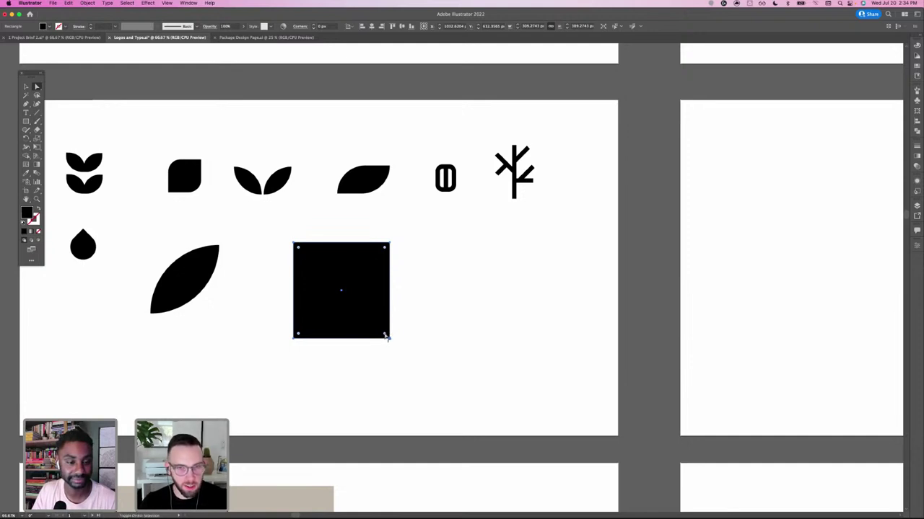
{"action": "left_click", "coordinate": [37, 87]}
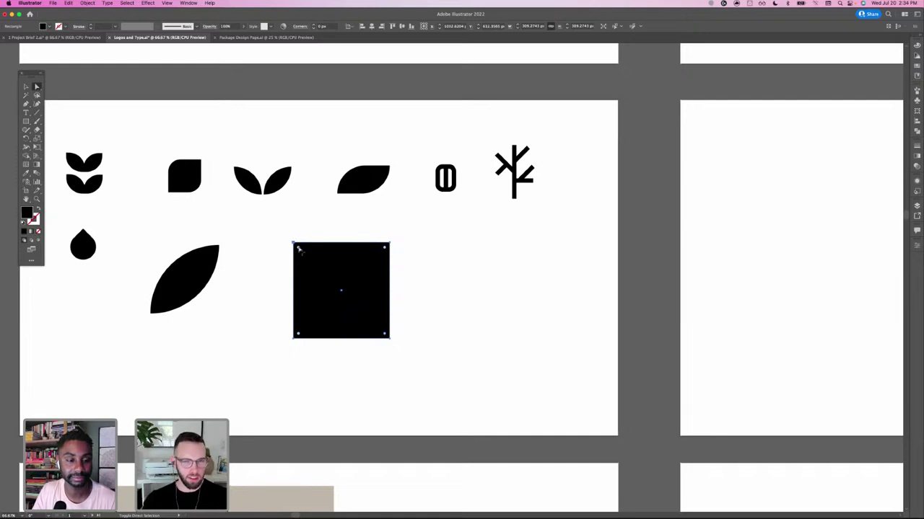
{"action": "left_click_drag", "start_coordinate": [298, 248], "coordinate": [392, 347]}
{"action": "key", "text": "v"}
{"action": "left_click_drag", "start_coordinate": [348, 296], "coordinate": [333, 270]}
{"action": "key", "text": "super+z"}
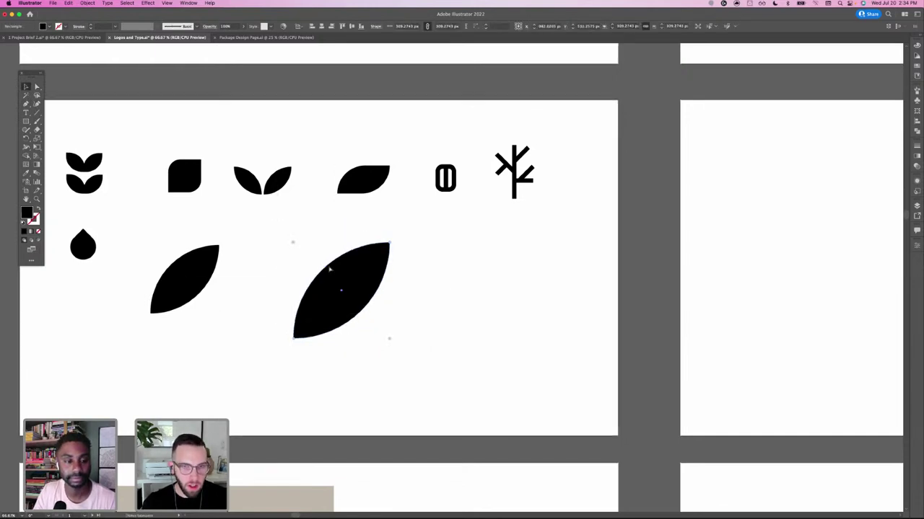
{"action": "key", "text": "super+z"}
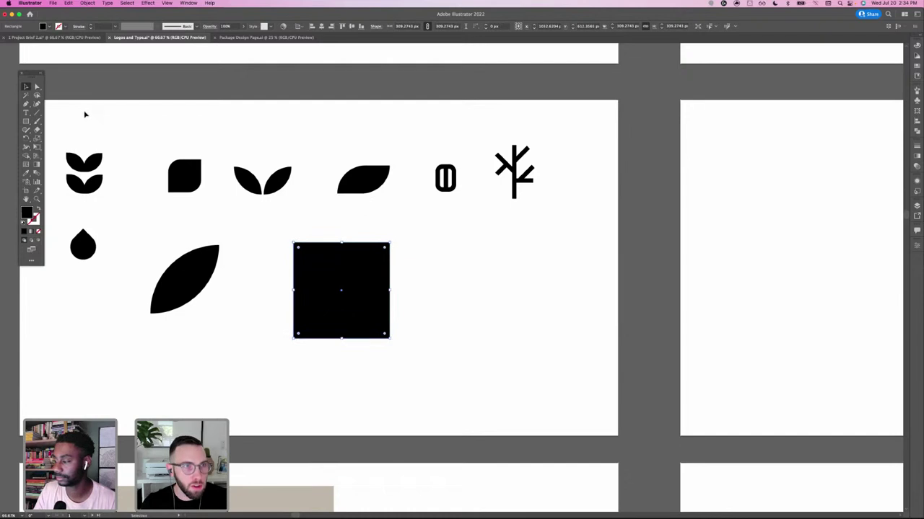
- Round the square's upper-left and lower-right corners to about 162 px and place the shape close beside the large narrow leaf
{"action": "key", "text": "a"}
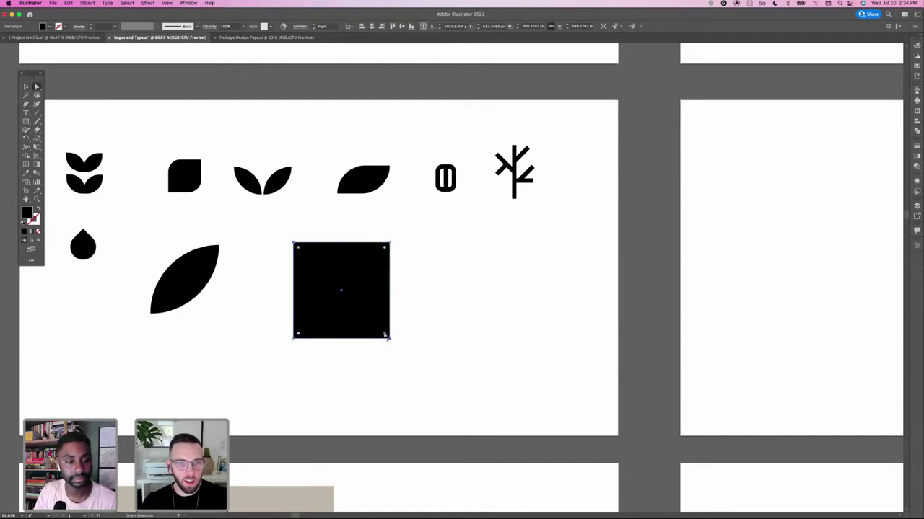
{"action": "left_click_drag", "start_coordinate": [386, 336], "coordinate": [350, 280]}
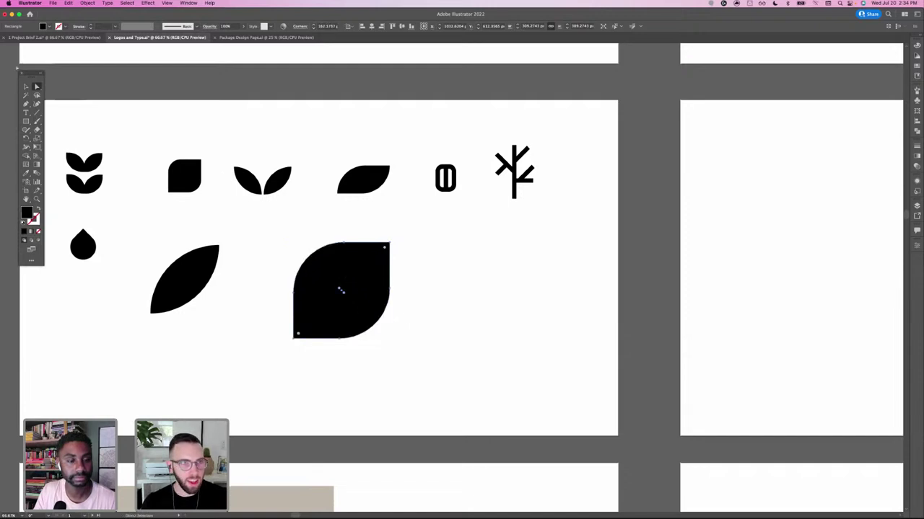
{"action": "key", "text": "v"}
{"action": "left_click", "coordinate": [217, 161]}
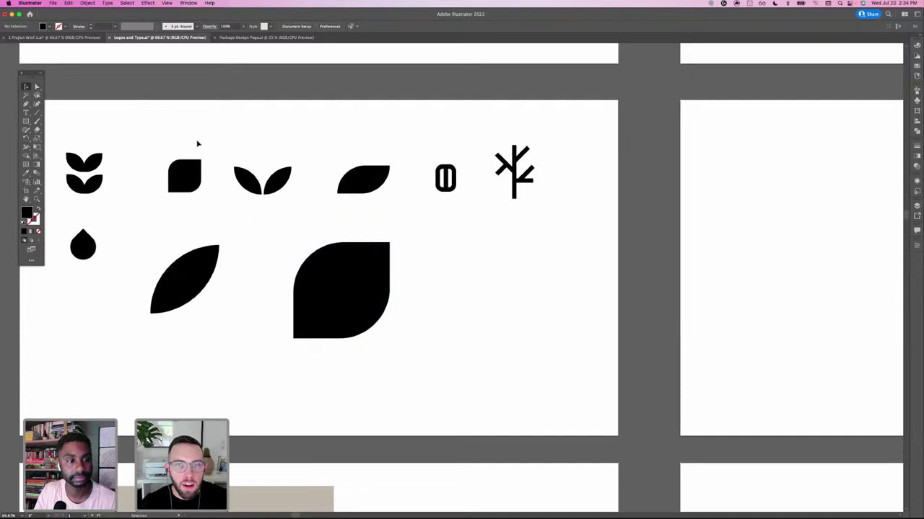
{"action": "scroll", "coordinate": [361, 289], "scroll_direction": "left", "scroll_amount": 3}
{"action": "left_click_drag", "start_coordinate": [396, 285], "coordinate": [337, 286]}
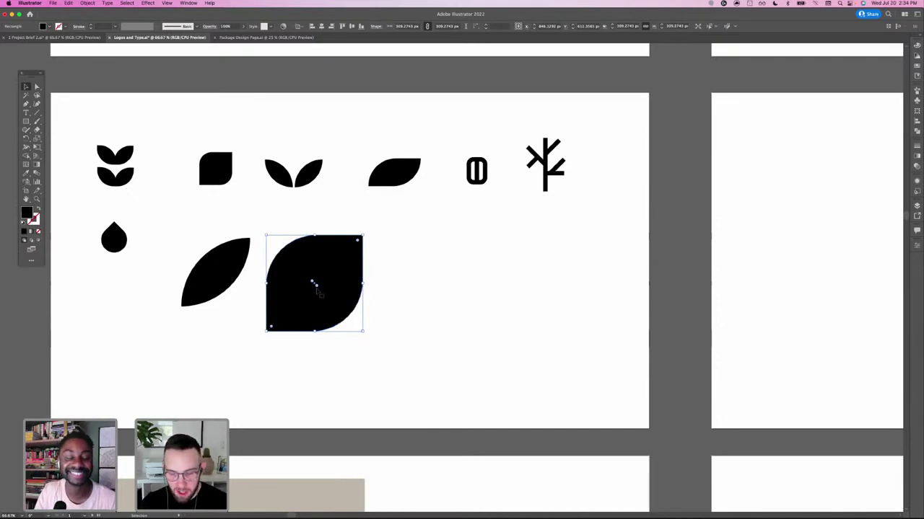
- Examine the new rounded leaf shape alongside the other leaf, bean and tree shapes on its artboard
{"action": "key", "text": "super+equal"}
{"action": "key", "text": "super+equal"}
{"action": "left_click_drag", "start_coordinate": [473, 278], "coordinate": [391, 269]}
{"action": "left_click_drag", "start_coordinate": [303, 284], "coordinate": [200, 388]}
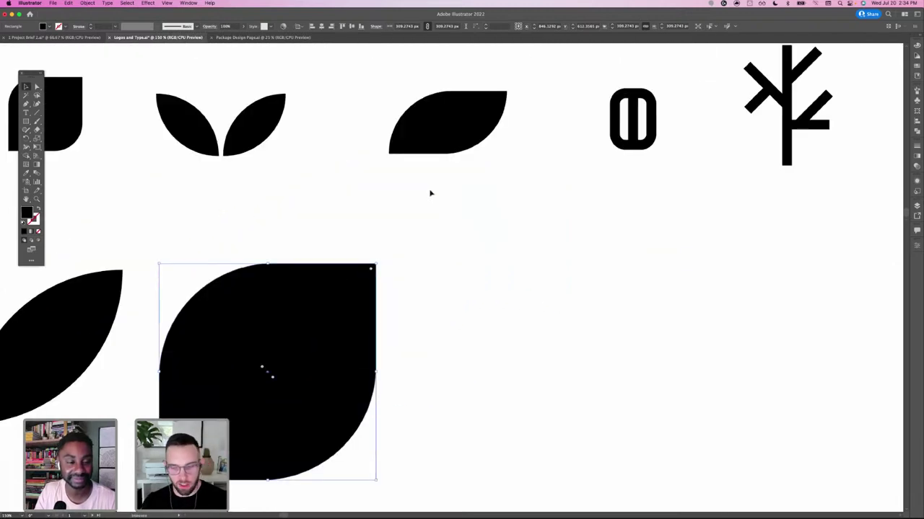
{"action": "key", "text": "super+minus"}
{"action": "key", "text": "super+minus"}
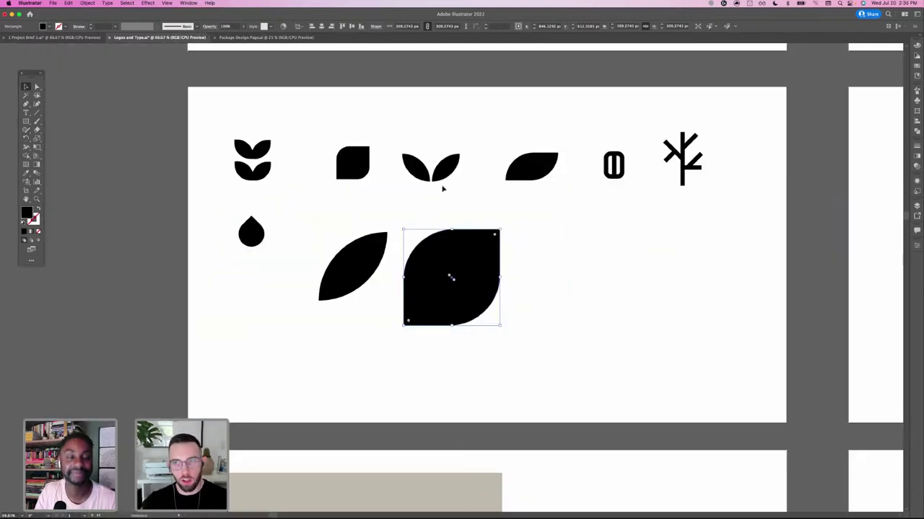
{"action": "scroll", "coordinate": [635, 229], "scroll_direction": "right", "scroll_amount": 5}
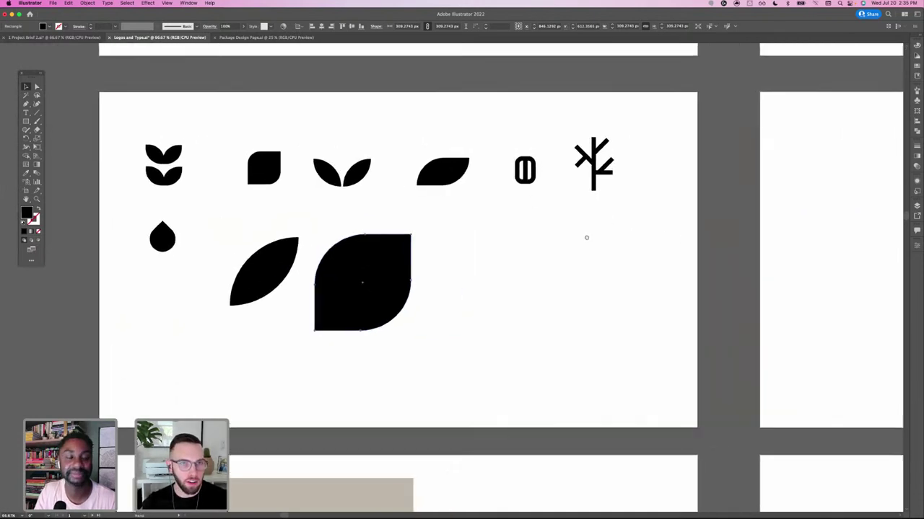
{"action": "scroll", "coordinate": [585, 237], "scroll_direction": "up", "scroll_amount": 2}
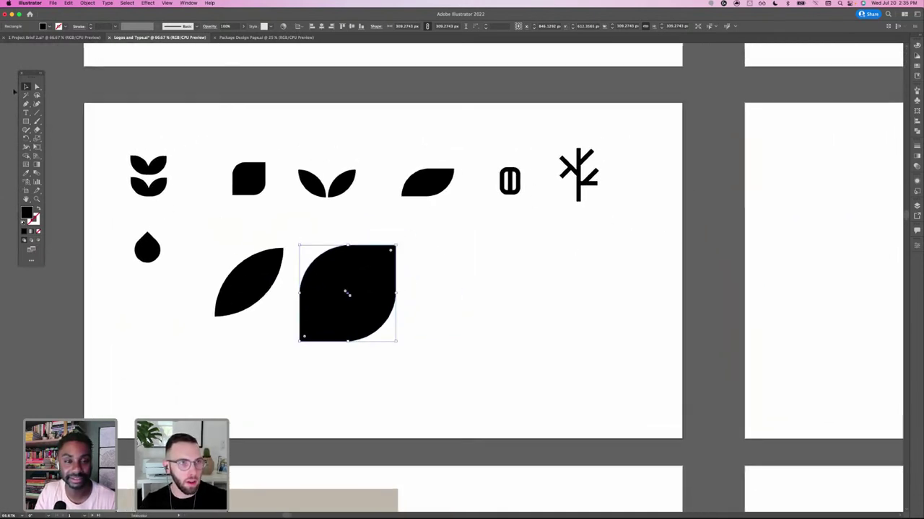
{"action": "scroll", "coordinate": [450, 249], "scroll_direction": "right", "scroll_amount": 1}
{"action": "scroll", "coordinate": [449, 250], "scroll_direction": "up", "scroll_amount": 2}
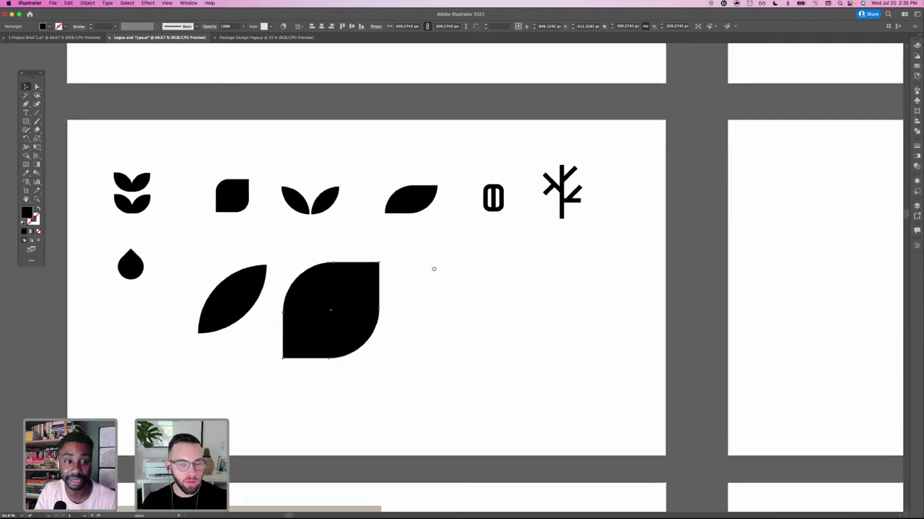
{"action": "left_click", "coordinate": [438, 272]}
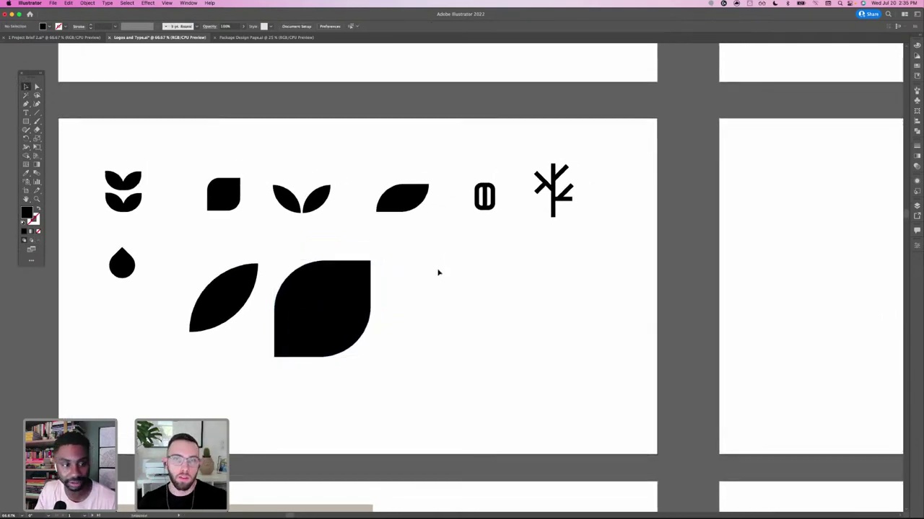
- Examine the yellow-marked sketches up close, ending at 200% on the dark coffee bean with the leaf inside
{"action": "key", "text": "space"}
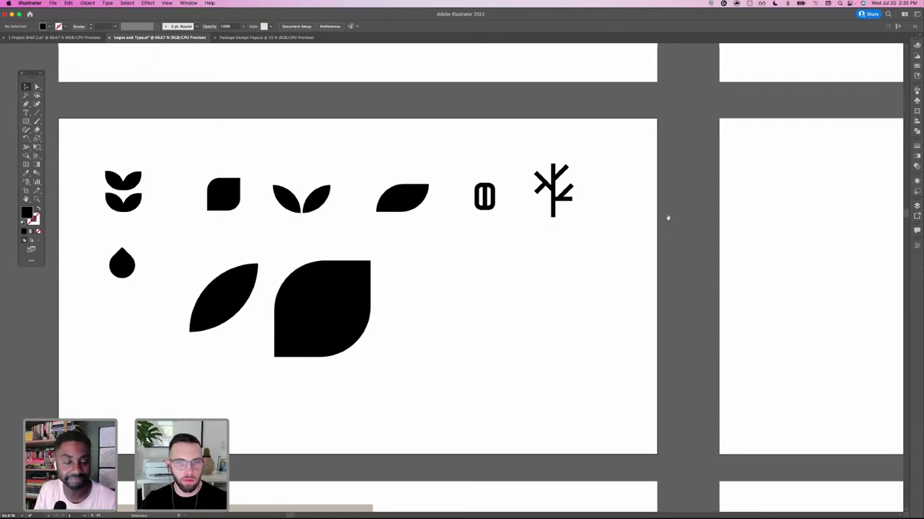
{"action": "scroll", "coordinate": [556, 309], "scroll_direction": "up", "scroll_amount": 3}
{"action": "scroll", "coordinate": [556, 309], "scroll_direction": "right", "scroll_amount": 4}
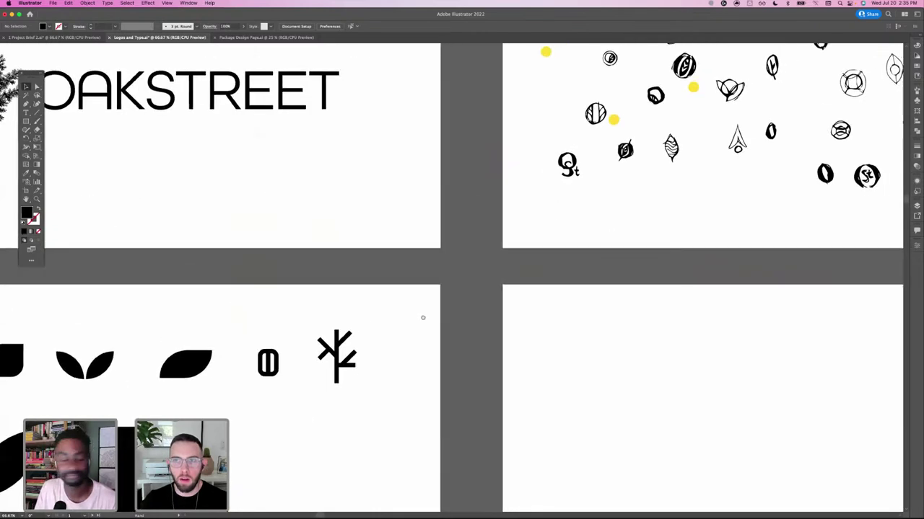
{"action": "scroll", "coordinate": [423, 316], "scroll_direction": "right", "scroll_amount": 4}
{"action": "scroll", "coordinate": [422, 315], "scroll_direction": "up", "scroll_amount": 2}
{"action": "scroll", "coordinate": [334, 335], "scroll_direction": "right", "scroll_amount": 2}
{"action": "key", "text": "super+equal"}
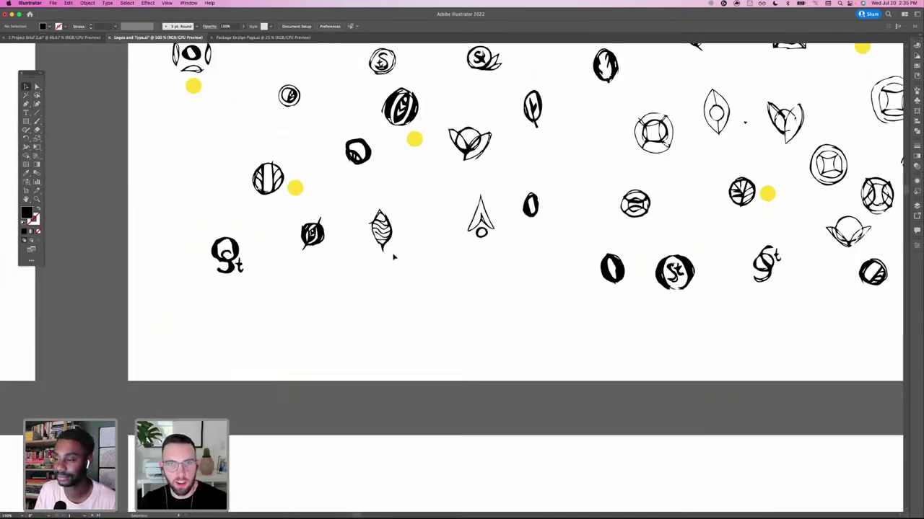
{"action": "scroll", "coordinate": [388, 201], "scroll_direction": "up", "scroll_amount": 4}
{"action": "scroll", "coordinate": [388, 202], "scroll_direction": "right", "scroll_amount": 2}
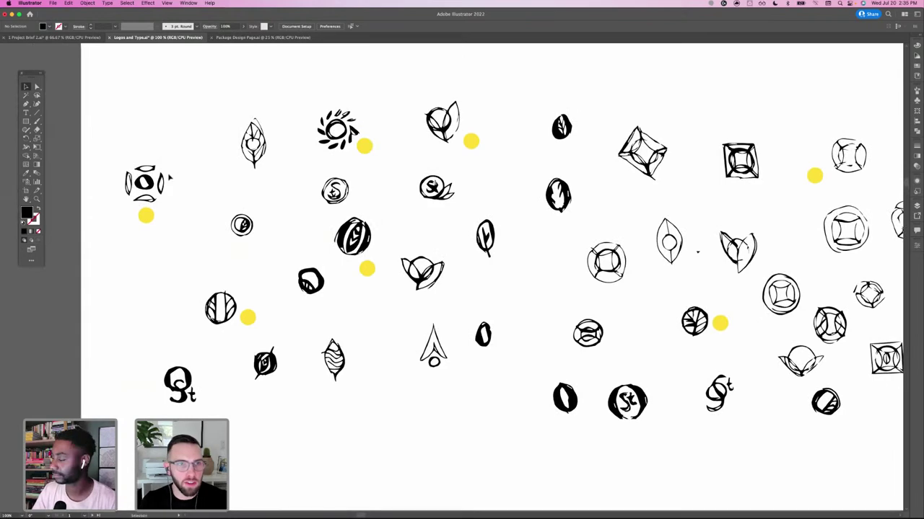
{"action": "key", "text": "super+equal"}
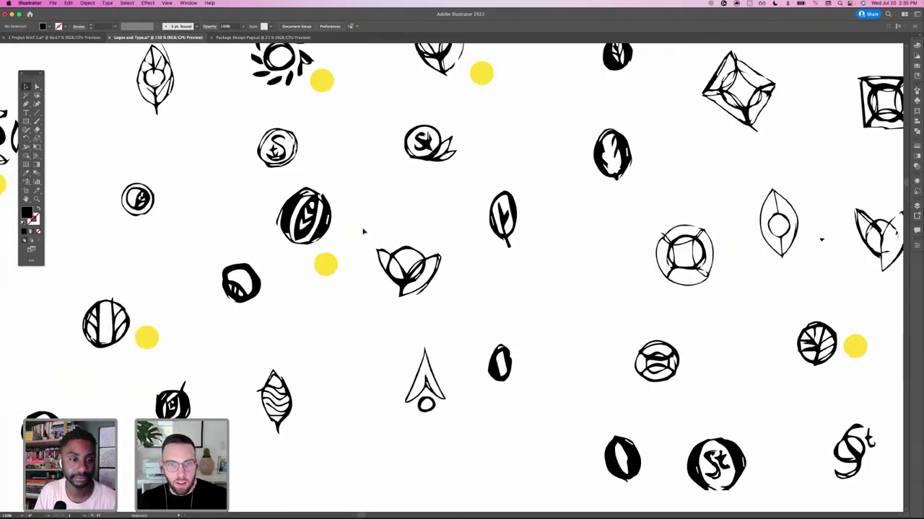
{"action": "scroll", "coordinate": [378, 244], "scroll_direction": "up", "scroll_amount": 2}
{"action": "scroll", "coordinate": [378, 244], "scroll_direction": "left", "scroll_amount": 1}
{"action": "scroll", "coordinate": [338, 243], "scroll_direction": "down", "scroll_amount": 1}
{"action": "scroll", "coordinate": [338, 243], "scroll_direction": "left", "scroll_amount": 1}
{"action": "key", "text": "z"}
{"action": "left_click", "coordinate": [365, 272]}
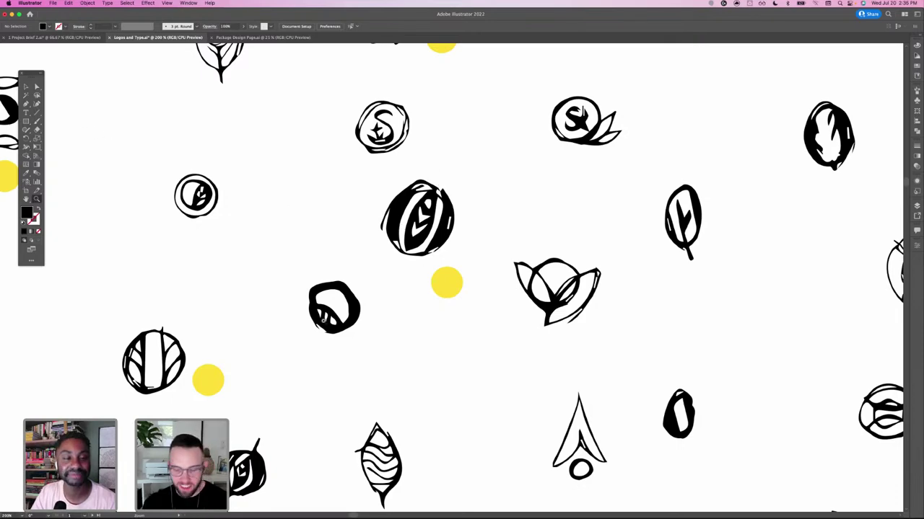
- Select the large narrow leaf on the solid-shapes artboard and compare it with the hand-drawn leaf and bean sketches
{"action": "key", "text": "super+minus"}
{"action": "key", "text": "super+minus"}
{"action": "key", "text": "super+minus"}
{"action": "left_click_drag", "start_coordinate": [349, 272], "coordinate": [556, 95]}
{"action": "scroll", "coordinate": [349, 274], "scroll_direction": "left", "scroll_amount": 5}
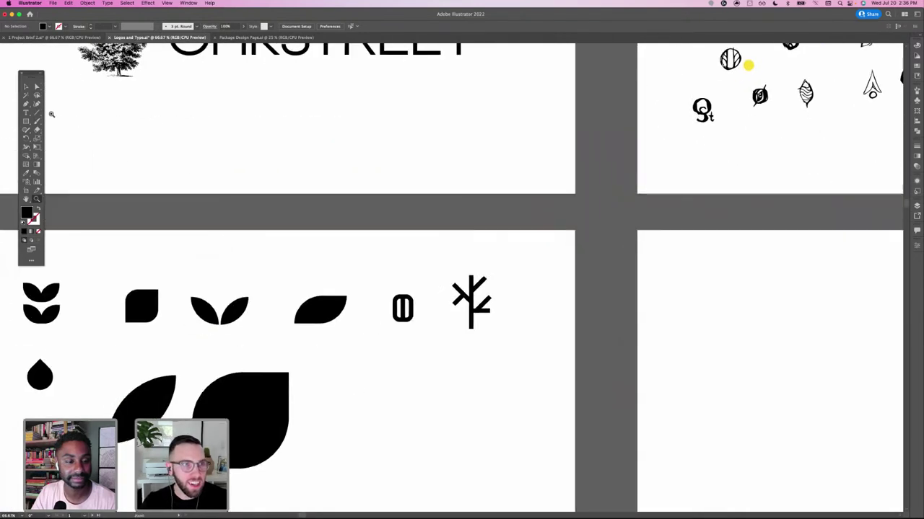
{"action": "key", "text": "v"}
{"action": "left_click", "coordinate": [164, 391]}
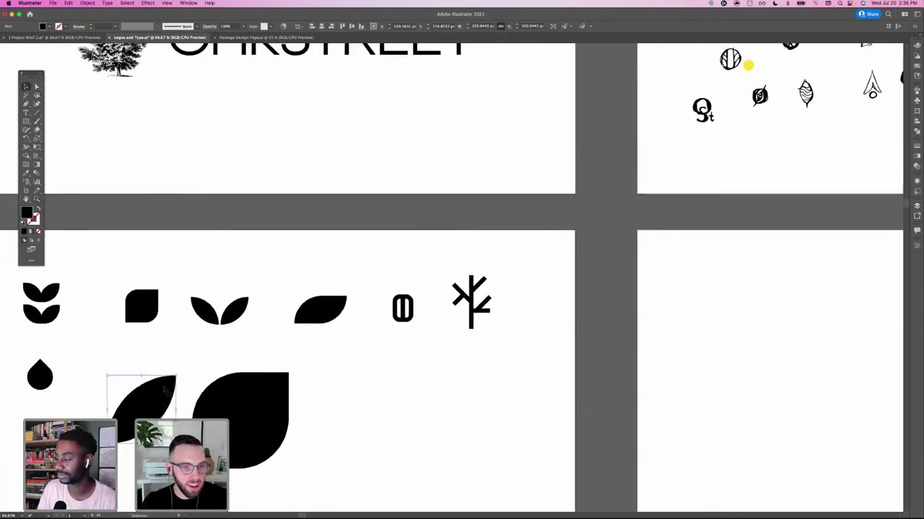
{"action": "scroll", "coordinate": [426, 282], "scroll_direction": "right", "scroll_amount": 10}
{"action": "scroll", "coordinate": [425, 281], "scroll_direction": "up", "scroll_amount": 6}
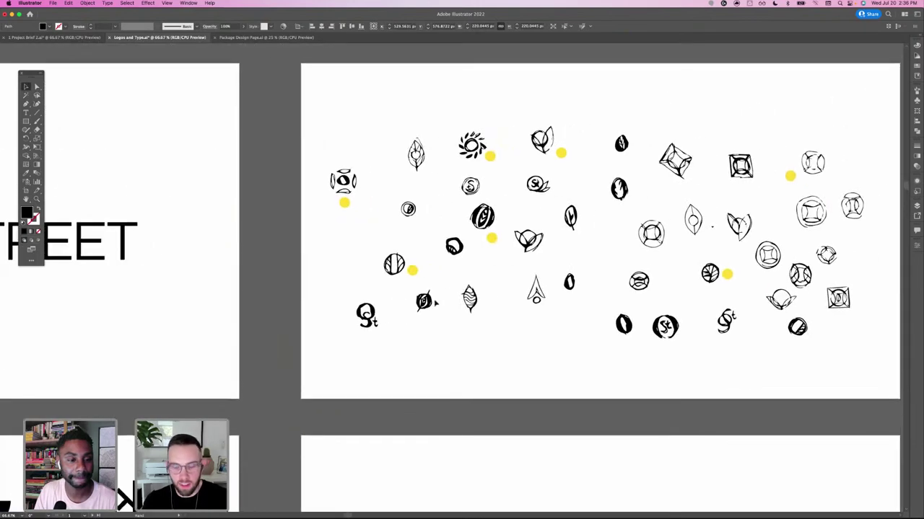
{"action": "key", "text": "super+equal"}
{"action": "key", "text": "super+equal"}
{"action": "left_click_drag", "start_coordinate": [642, 275], "coordinate": [373, 381]}
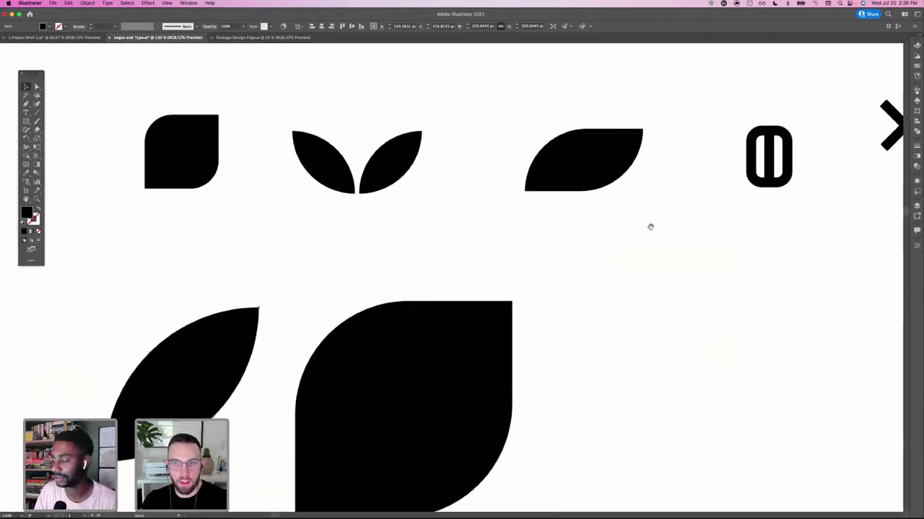
{"action": "left_click_drag", "start_coordinate": [650, 226], "coordinate": [353, 383]}
{"action": "scroll", "coordinate": [674, 248], "scroll_direction": "right", "scroll_amount": 10}
{"action": "scroll", "coordinate": [398, 278], "scroll_direction": "up", "scroll_amount": 20}
{"action": "scroll", "coordinate": [443, 367], "scroll_direction": "right", "scroll_amount": 3}
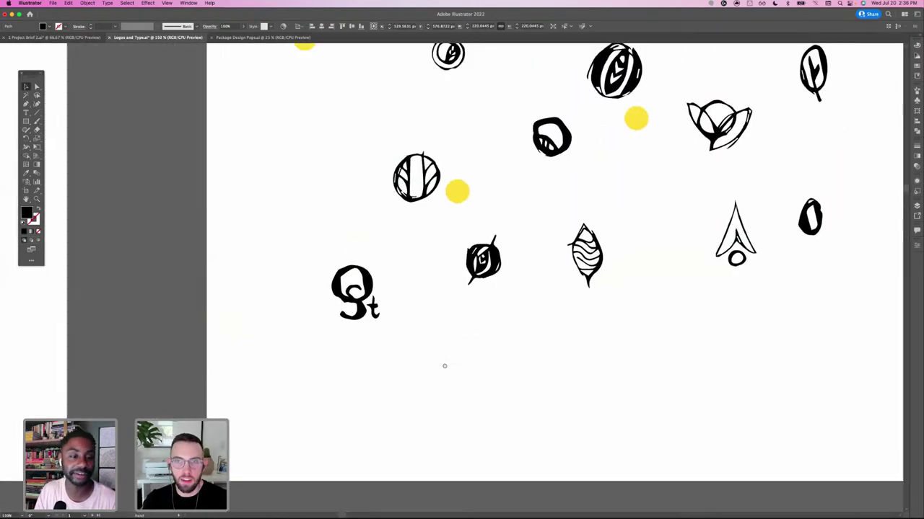
- Review the yellow-marked bean and leaf sketches at 150% and return to the artboard of solid leaf shapes at 66.67%
{"action": "scroll", "coordinate": [409, 378], "scroll_direction": "up", "scroll_amount": 8}
{"action": "scroll", "coordinate": [409, 378], "scroll_direction": "right", "scroll_amount": 1}
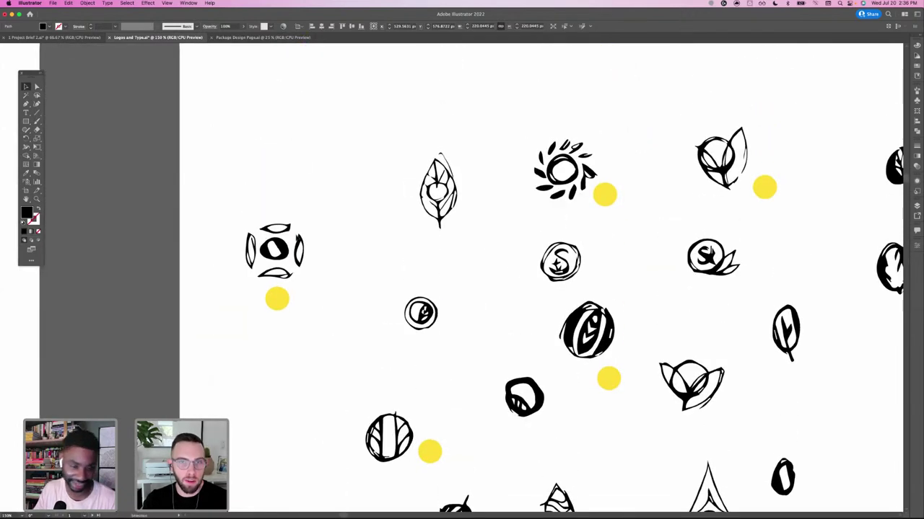
{"action": "scroll", "coordinate": [376, 271], "scroll_direction": "down", "scroll_amount": 3}
{"action": "scroll", "coordinate": [376, 270], "scroll_direction": "right", "scroll_amount": 4}
{"action": "scroll", "coordinate": [378, 274], "scroll_direction": "up", "scroll_amount": 1}
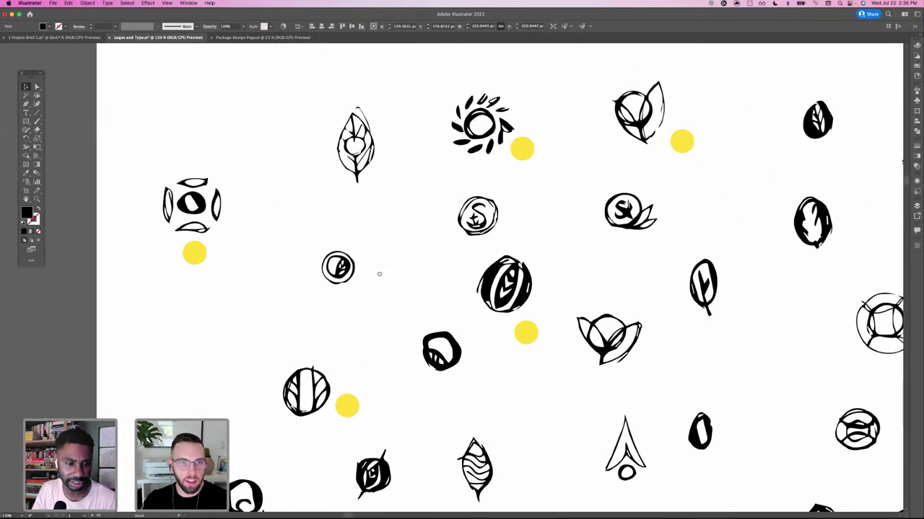
{"action": "scroll", "coordinate": [461, 305], "scroll_direction": "up", "scroll_amount": 3}
{"action": "scroll", "coordinate": [462, 306], "scroll_direction": "right", "scroll_amount": 3}
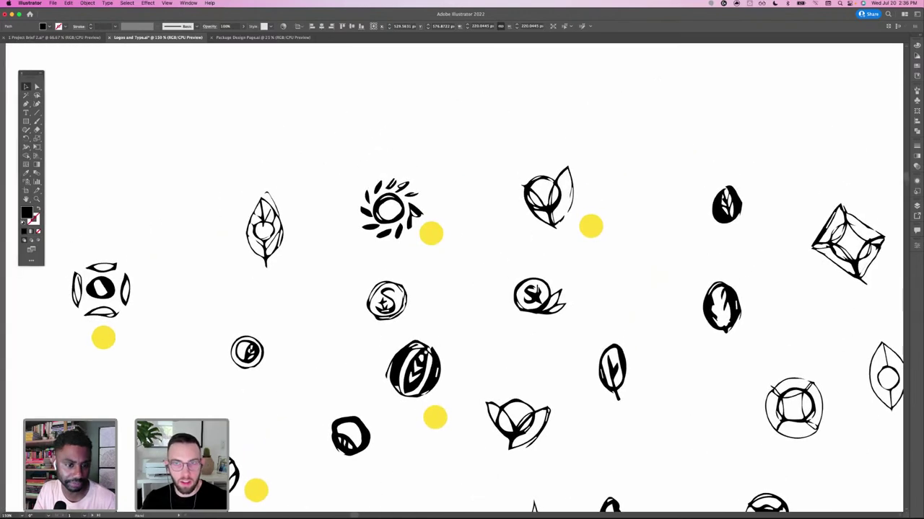
{"action": "scroll", "coordinate": [461, 305], "scroll_direction": "down", "scroll_amount": 7}
{"action": "scroll", "coordinate": [462, 305], "scroll_direction": "right", "scroll_amount": 1}
{"action": "scroll", "coordinate": [462, 186], "scroll_direction": "left", "scroll_amount": 4}
{"action": "scroll", "coordinate": [462, 186], "scroll_direction": "up", "scroll_amount": 1}
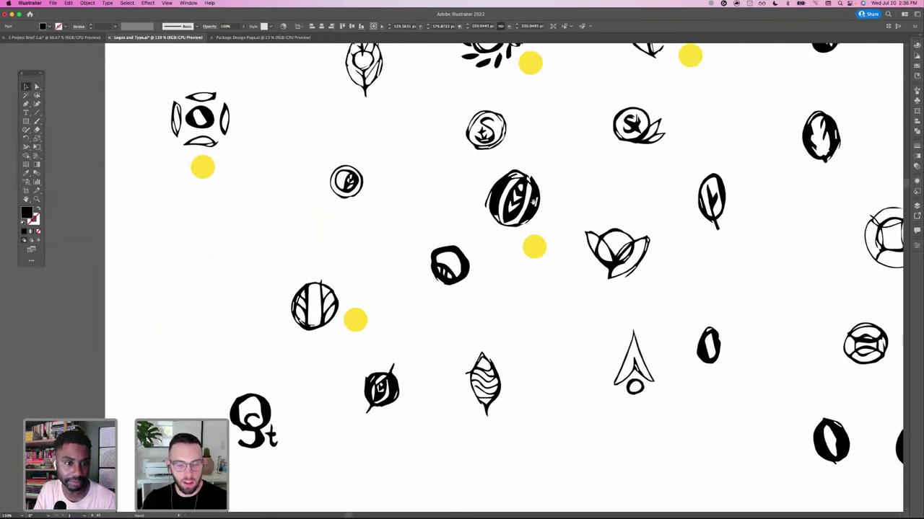
{"action": "left_click", "coordinate": [534, 247]}
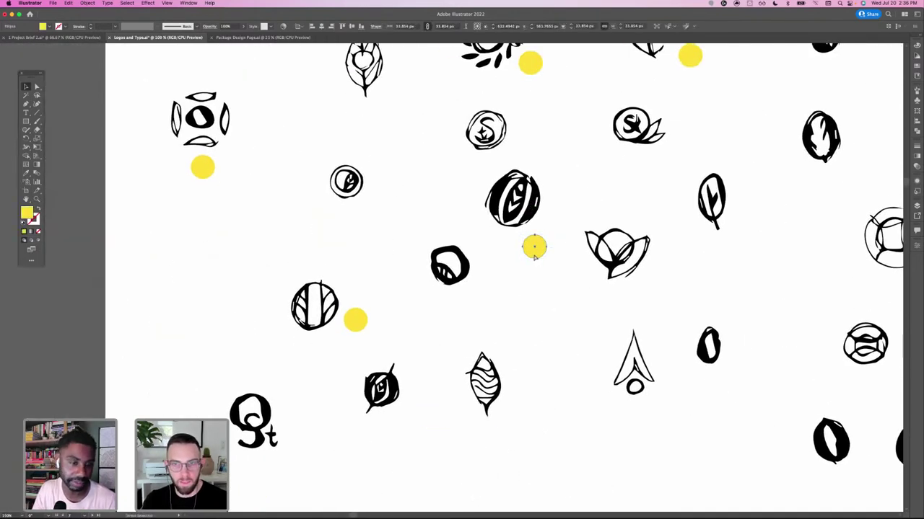
{"action": "key", "text": "super+minus"}
{"action": "key", "text": "super+minus"}
{"action": "scroll", "coordinate": [251, 330], "scroll_direction": "left", "scroll_amount": 18}
{"action": "scroll", "coordinate": [415, 242], "scroll_direction": "down", "scroll_amount": 8}
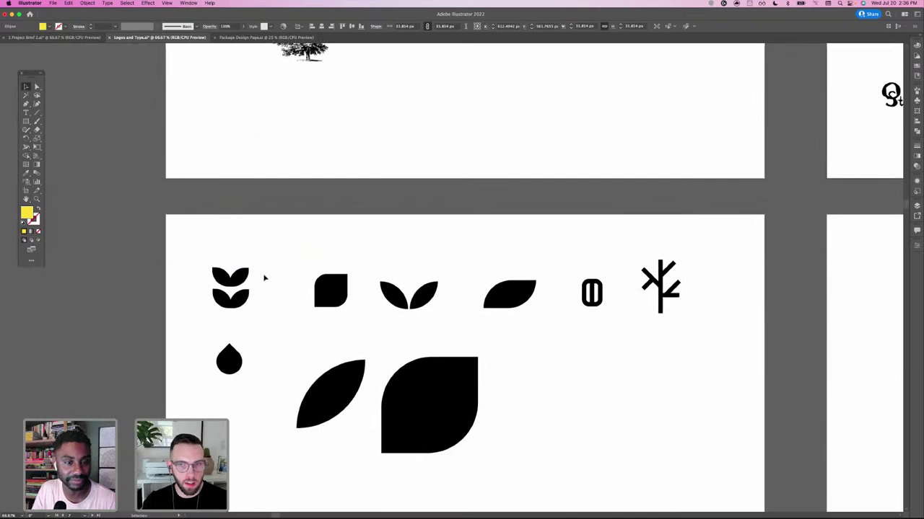
- Paste the solid narrow leaf onto the sketches artboard and place it beside the yellow-marked dark coffee bean sketch
{"action": "left_click_drag", "start_coordinate": [289, 240], "coordinate": [258, 244]}
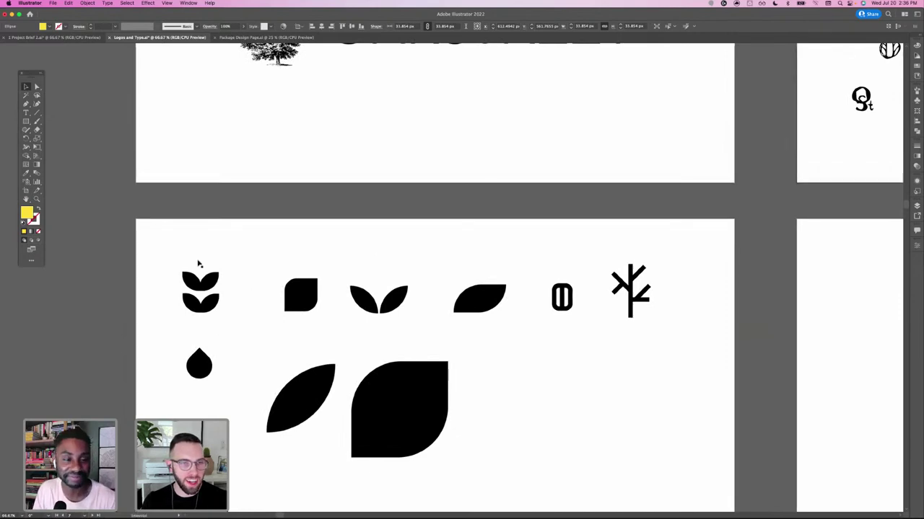
{"action": "mouse_move", "coordinate": [797, 205]}
{"action": "left_mouse_down"}
{"action": "mouse_move", "coordinate": [559, 274]}
{"action": "mouse_move", "coordinate": [308, 320]}
{"action": "left_mouse_up"}
{"action": "left_click_drag", "start_coordinate": [439, 240], "coordinate": [404, 287]}
{"action": "scroll", "coordinate": [404, 286], "scroll_direction": "up", "scroll_amount": 2}
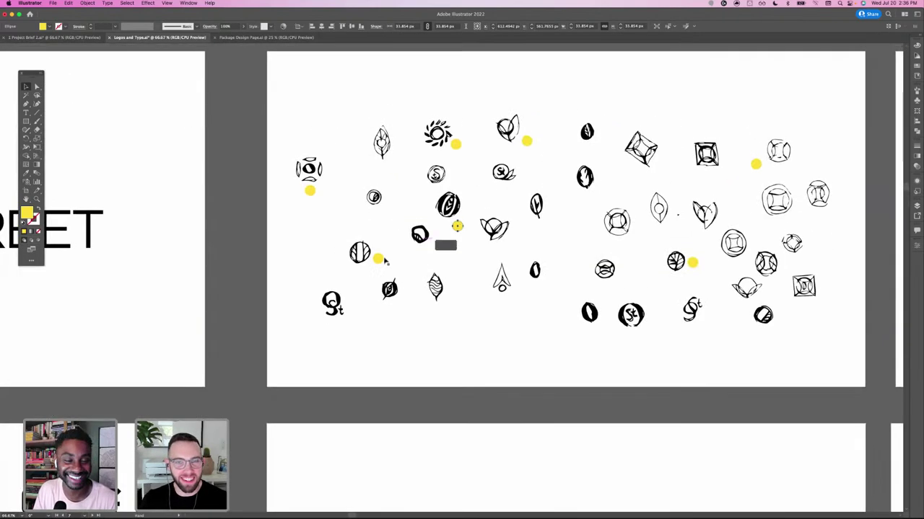
{"action": "left_click", "coordinate": [467, 249]}
{"action": "left_click", "coordinate": [460, 224]}
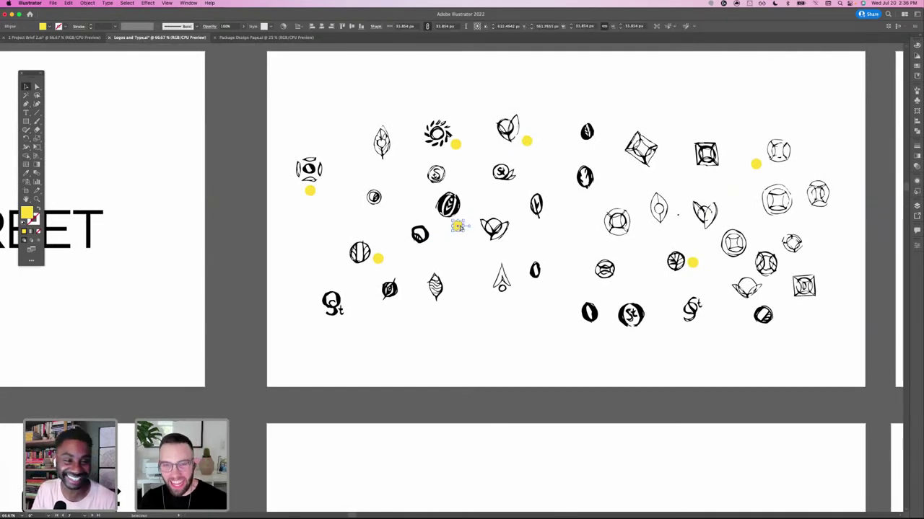
{"action": "key", "text": "super+equal"}
{"action": "key", "text": "super+equal"}
{"action": "key", "text": "super+equal"}
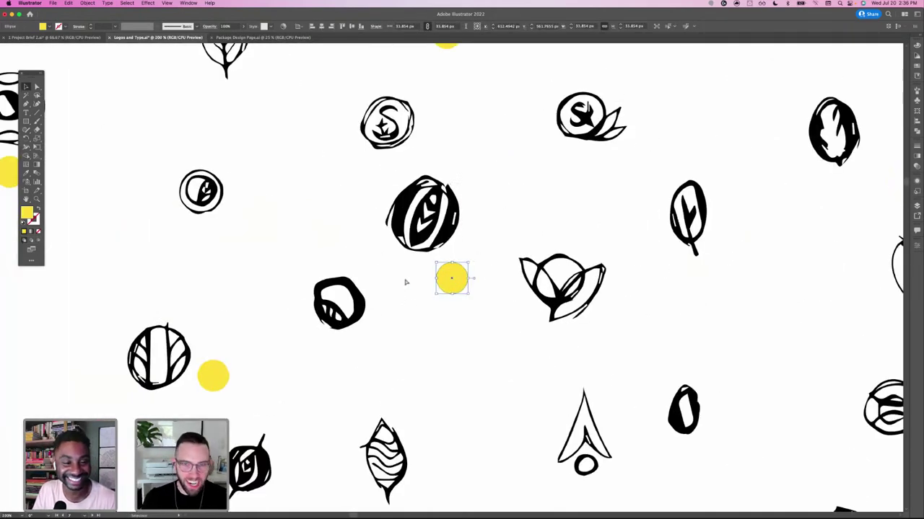
{"action": "key", "text": "super+v"}
{"action": "left_click_drag", "start_coordinate": [552, 176], "coordinate": [371, 171]}
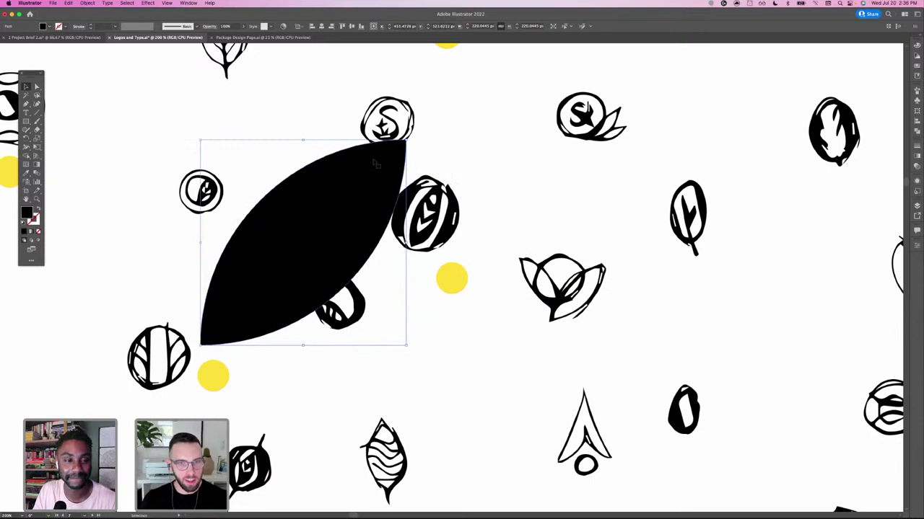
- Add anchor points along the pasted leaf's outline
{"action": "left_click", "coordinate": [85, 3]}
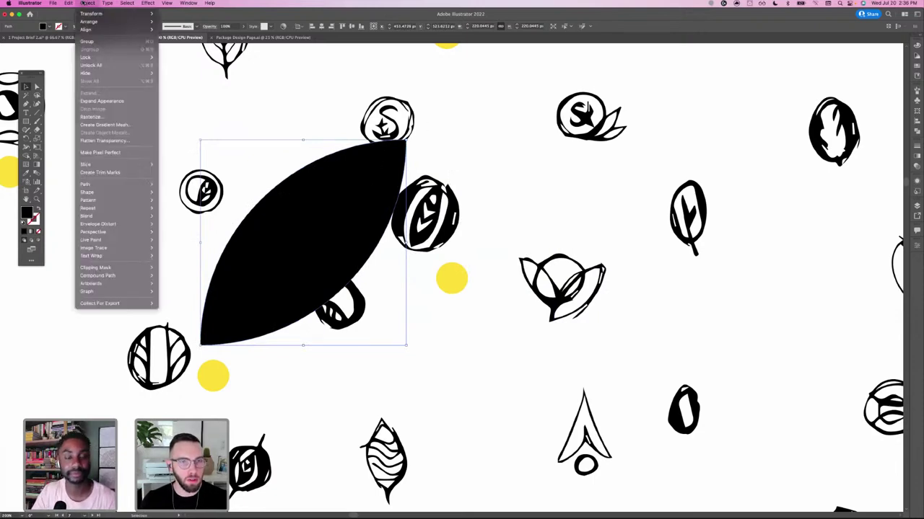
{"action": "mouse_move", "coordinate": [126, 187]}
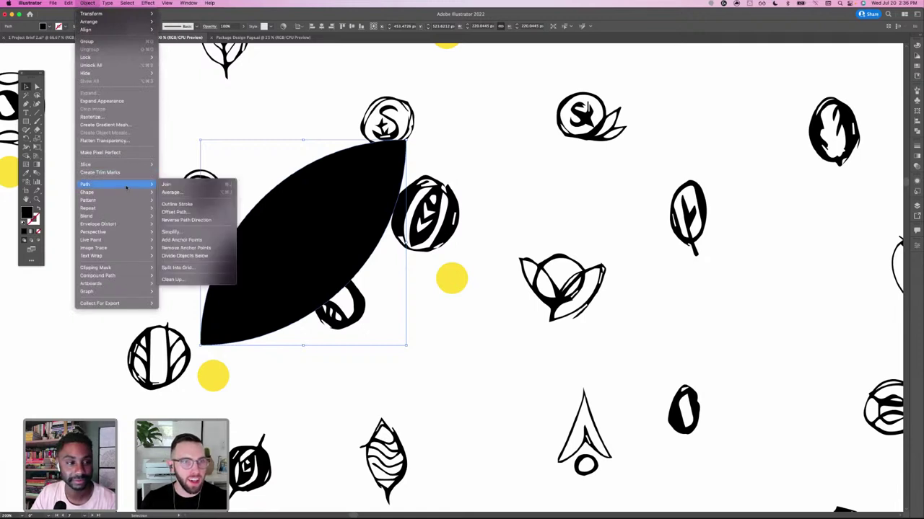
{"action": "left_click", "coordinate": [184, 239]}
- Scale the pasted leaf down and rotate it upright beside the dark bean sketch, about 34 px wide and 83 px tall
{"action": "left_click_drag", "start_coordinate": [407, 141], "coordinate": [255, 291]}
{"action": "left_click_drag", "start_coordinate": [213, 324], "coordinate": [327, 215]}
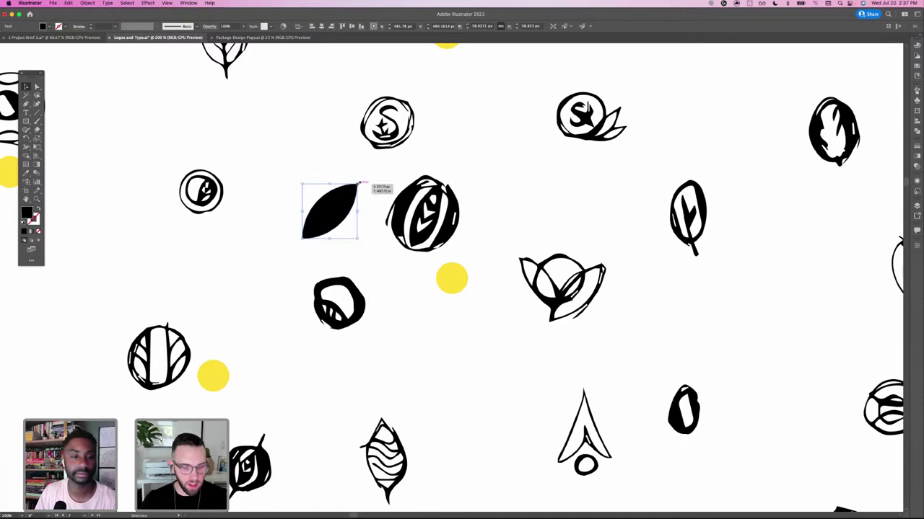
{"action": "left_click_drag", "start_coordinate": [361, 181], "coordinate": [352, 172]}
{"action": "left_click_drag", "start_coordinate": [344, 217], "coordinate": [345, 215]}
{"action": "left_click_drag", "start_coordinate": [354, 174], "coordinate": [332, 168]}
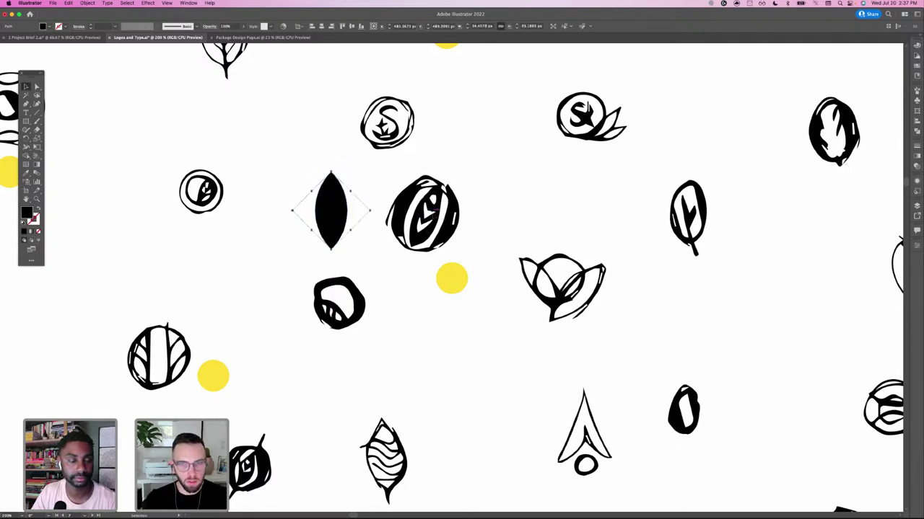
- Draw a V-shaped band across the lower half of the leaf with the Pen tool and fill it white
{"action": "key", "text": "super+equal"}
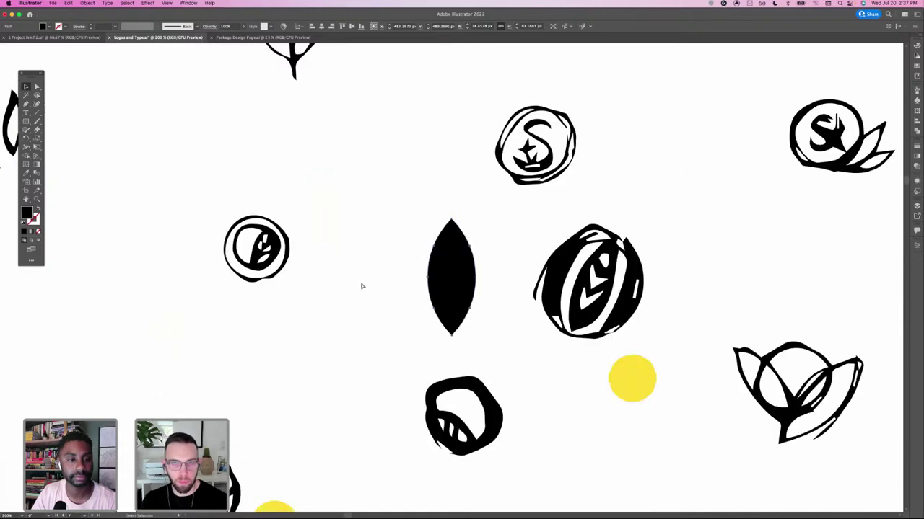
{"action": "key", "text": "super+equal"}
{"action": "left_click_drag", "start_coordinate": [511, 330], "coordinate": [458, 321]}
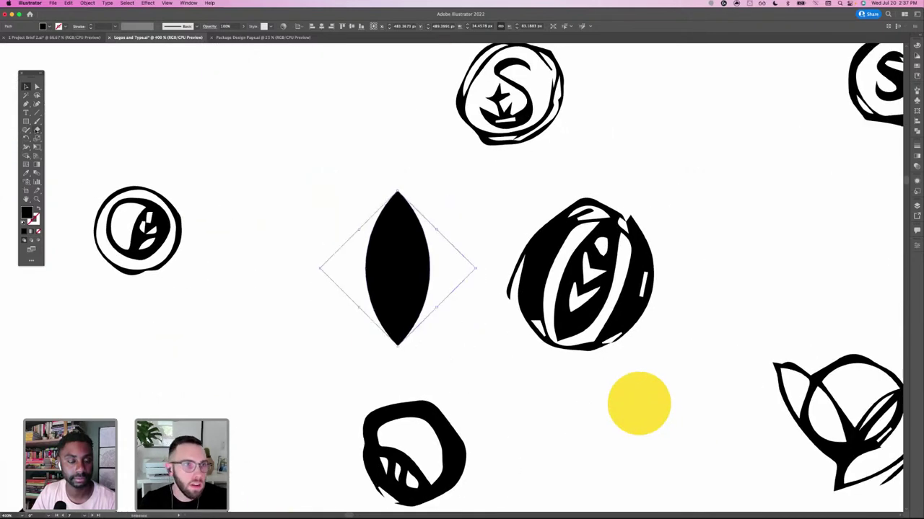
{"action": "left_click", "coordinate": [26, 104]}
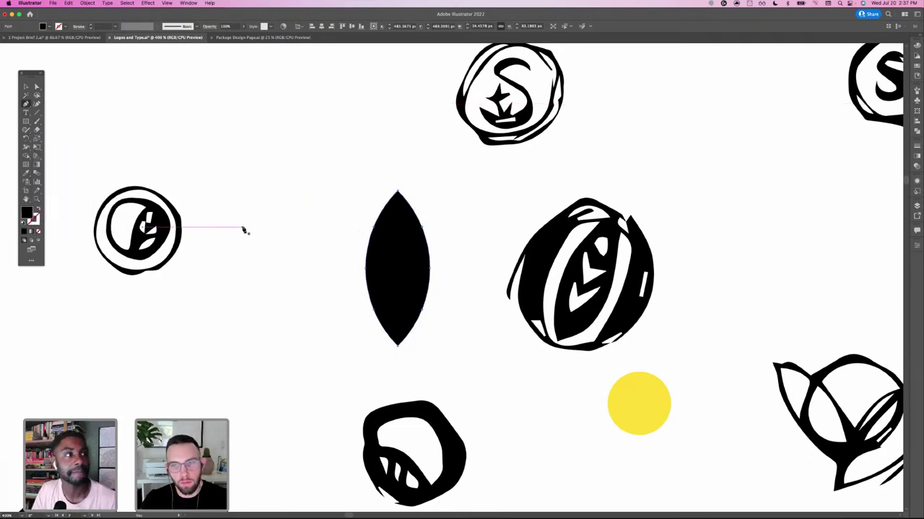
{"action": "left_click", "coordinate": [357, 287]}
{"action": "left_click", "coordinate": [400, 305]}
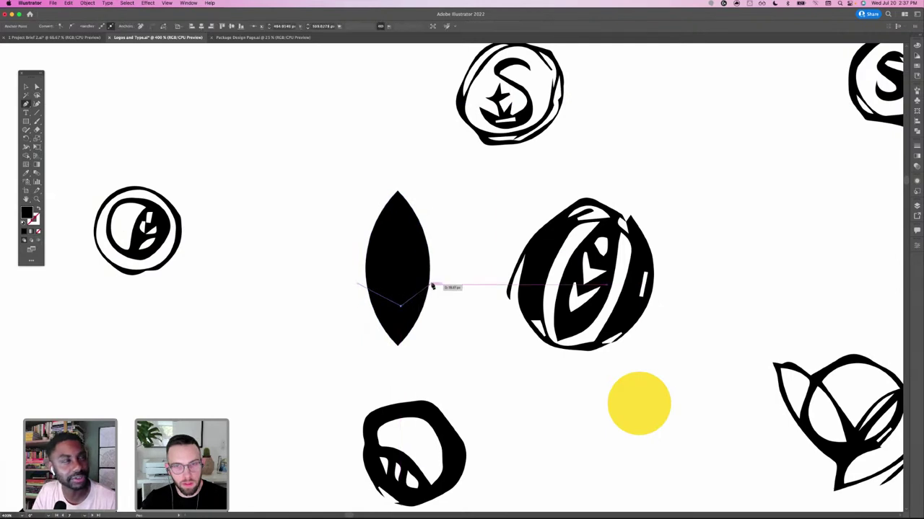
{"action": "left_click", "coordinate": [436, 263]}
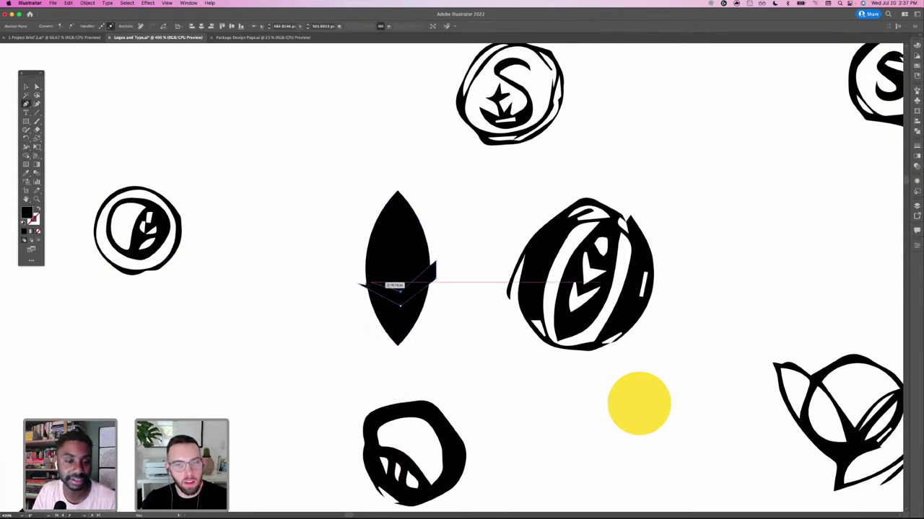
{"action": "left_click", "coordinate": [358, 284]}
{"action": "left_click", "coordinate": [26, 176]}
{"action": "left_click", "coordinate": [249, 251]}
{"action": "left_click", "coordinate": [26, 87]}
{"action": "left_click", "coordinate": [313, 336]}
- Duplicate the white V-shaped band, reflect the copy and place it across the leaf above the first band
{"action": "key", "text": "super+equal"}
{"action": "left_click", "coordinate": [397, 288]}
{"action": "left_click_drag", "start_coordinate": [409, 311], "coordinate": [518, 298]}
{"action": "left_click", "coordinate": [88, 3]}
{"action": "mouse_move", "coordinate": [109, 15]}
{"action": "left_click", "coordinate": [184, 41]}
{"action": "left_click", "coordinate": [433, 226]}
{"action": "left_click_drag", "start_coordinate": [457, 301], "coordinate": [342, 238]}
{"action": "left_click", "coordinate": [205, 238]}
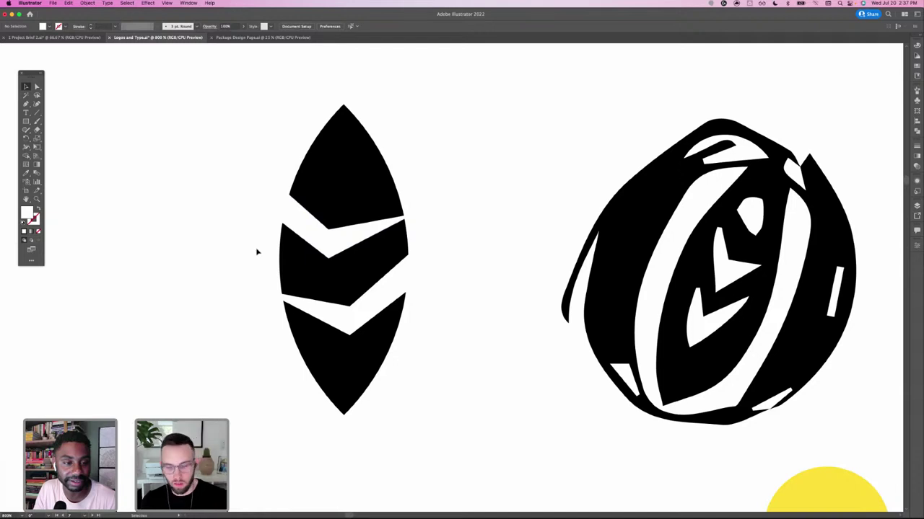
{"action": "key", "text": "super+minus"}
{"action": "key", "text": "super+minus"}
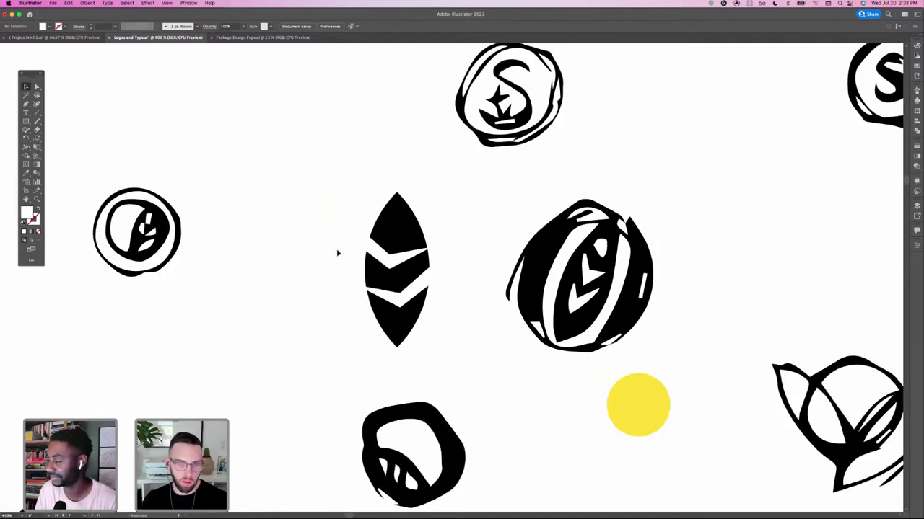
{"action": "key", "text": "super+plus"}
{"action": "left_click_drag", "start_coordinate": [386, 250], "coordinate": [392, 250]}
{"action": "key", "text": "super+c"}
{"action": "key", "text": "super+v"}
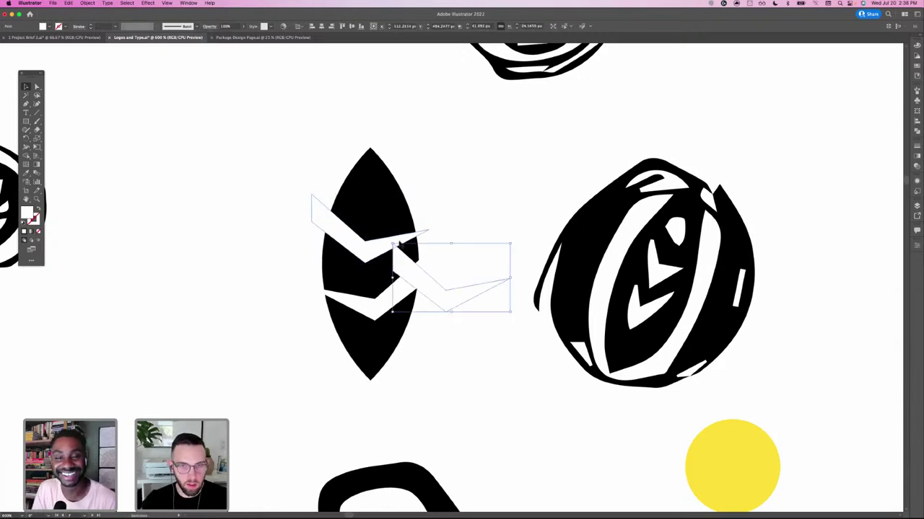
{"action": "mouse_move", "coordinate": [446, 292]}
{"action": "left_mouse_down"}
{"action": "mouse_move", "coordinate": [441, 250]}
{"action": "mouse_move", "coordinate": [445, 295]}
{"action": "mouse_move", "coordinate": [451, 281]}
{"action": "left_mouse_up"}
{"action": "key", "text": "Delete"}
- Copy the lower white band to the upper part of the leaf and shift the middle band for even spacing
{"action": "left_click", "coordinate": [406, 296]}
{"action": "key", "text": "super+c"}
{"action": "key", "text": "super+v"}
{"action": "left_click_drag", "start_coordinate": [360, 194], "coordinate": [361, 195]}
{"action": "left_click", "coordinate": [288, 157]}
{"action": "left_click_drag", "start_coordinate": [386, 243], "coordinate": [382, 252]}
{"action": "left_click", "coordinate": [274, 148]}
- Trim away all white band ends that extend beyond the leaf outline with the Shape Builder tool
{"action": "left_click_drag", "start_coordinate": [273, 144], "coordinate": [471, 367]}
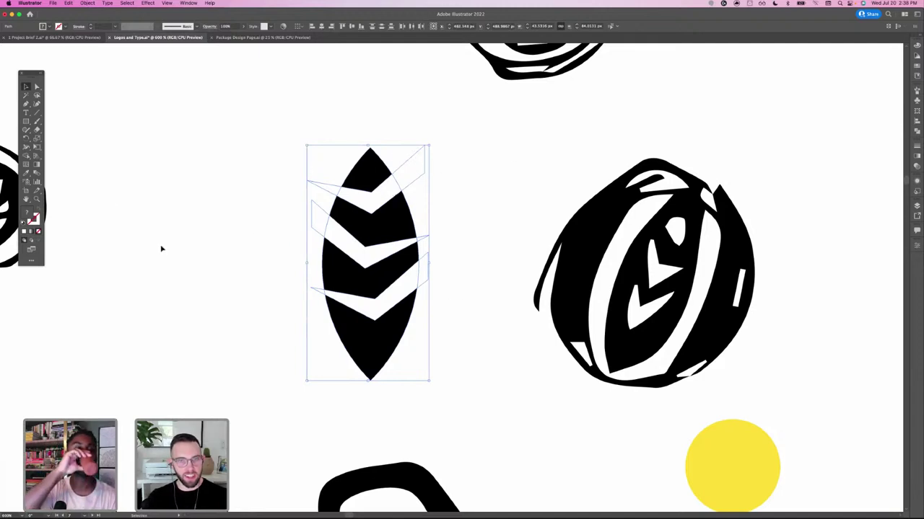
{"action": "left_click", "coordinate": [26, 155]}
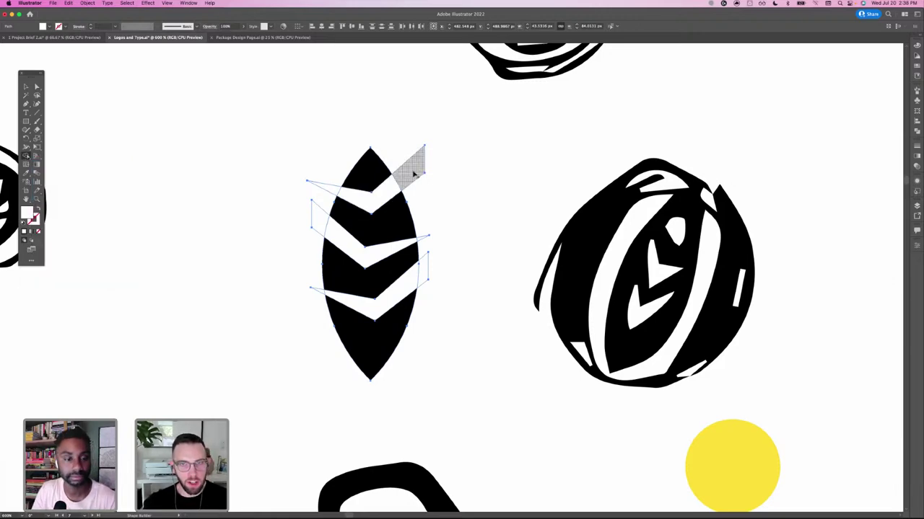
{"action": "mouse_move", "coordinate": [413, 174]}
{"action": "left_mouse_down"}
{"action": "mouse_move", "coordinate": [363, 202]}
{"action": "mouse_move", "coordinate": [316, 189]}
{"action": "left_mouse_up"}
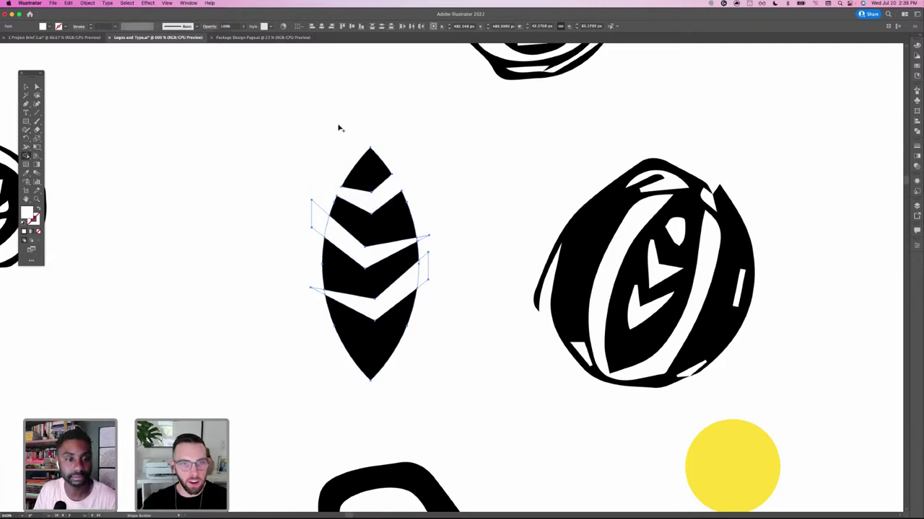
{"action": "left_click_drag", "start_coordinate": [315, 224], "coordinate": [345, 241]}
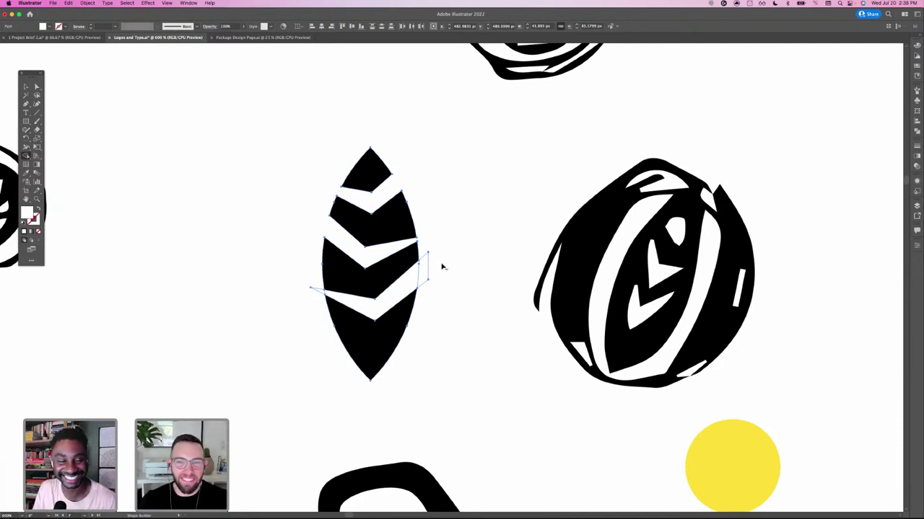
{"action": "mouse_move", "coordinate": [436, 267]}
{"action": "left_mouse_down"}
{"action": "mouse_move", "coordinate": [385, 295]}
{"action": "mouse_move", "coordinate": [296, 296]}
{"action": "left_mouse_up"}
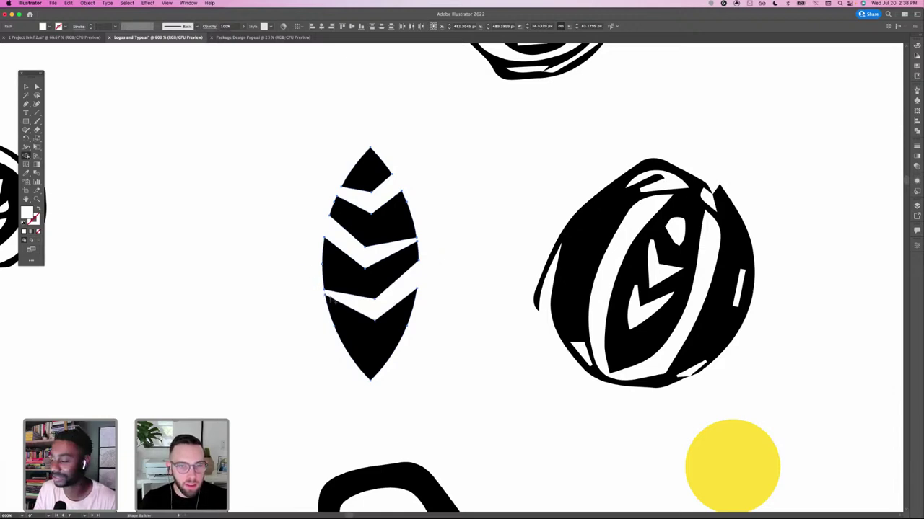
- Turn the trimmed leaf and its bands into a single black group with the bands cut out
{"action": "left_click", "coordinate": [26, 86]}
{"action": "left_click_drag", "start_coordinate": [284, 155], "coordinate": [421, 351]}
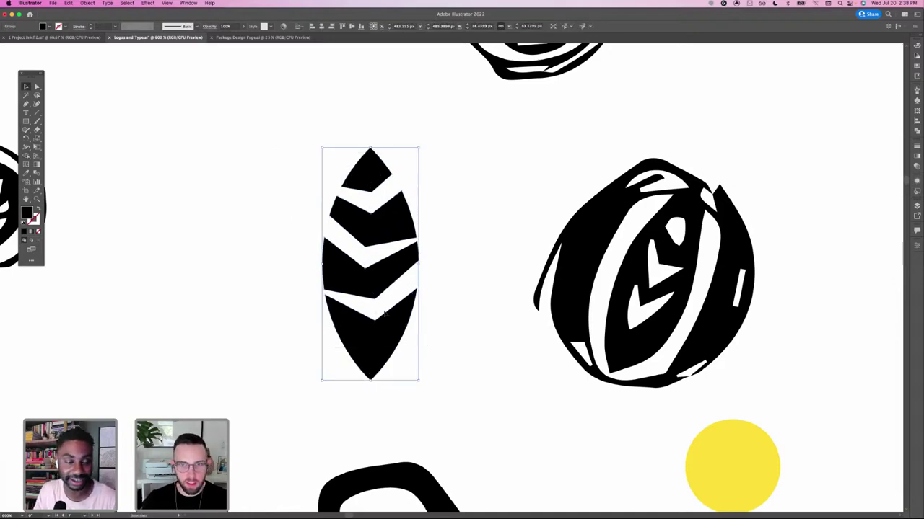
{"action": "left_click", "coordinate": [252, 287]}
{"action": "key", "text": "super+minus"}
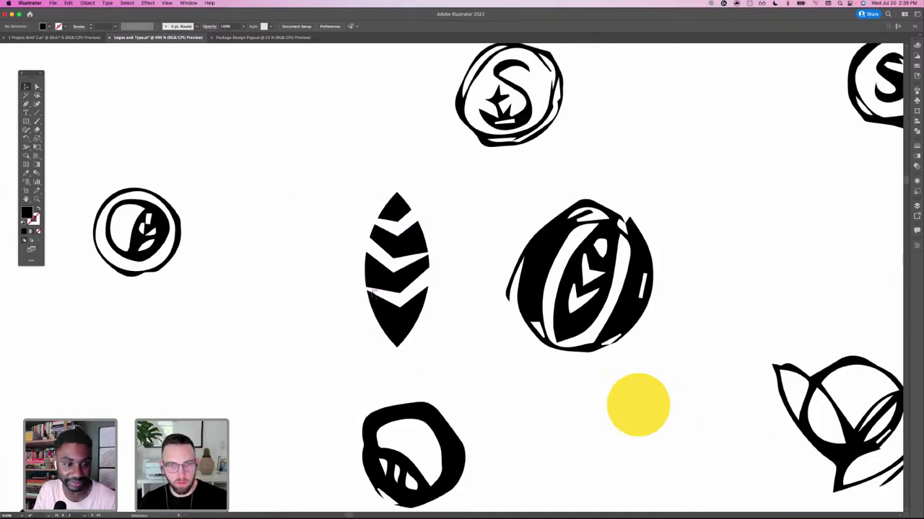
- Draw a circle about 65 px across near the striped leaf and swap its black fill for a black outline
{"action": "left_click_drag", "start_coordinate": [25, 123], "coordinate": [44, 138]}
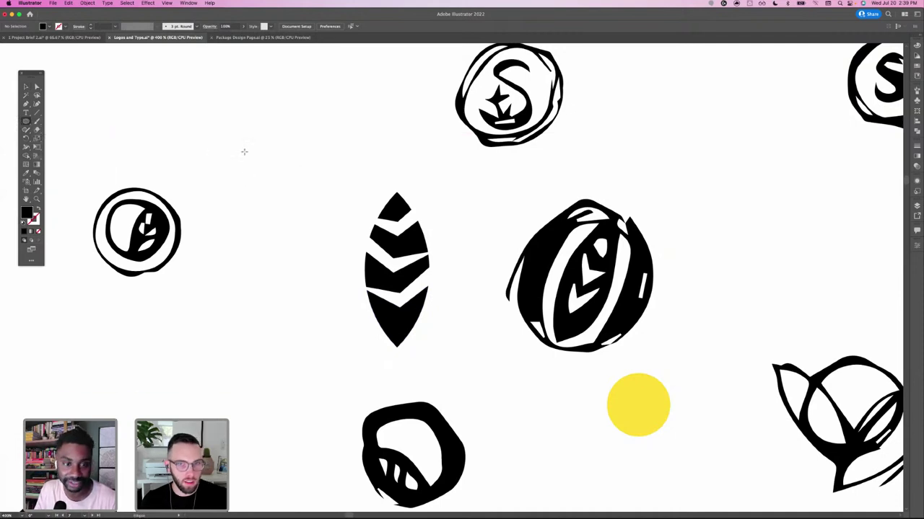
{"action": "left_click_drag", "start_coordinate": [221, 105], "coordinate": [343, 226]}
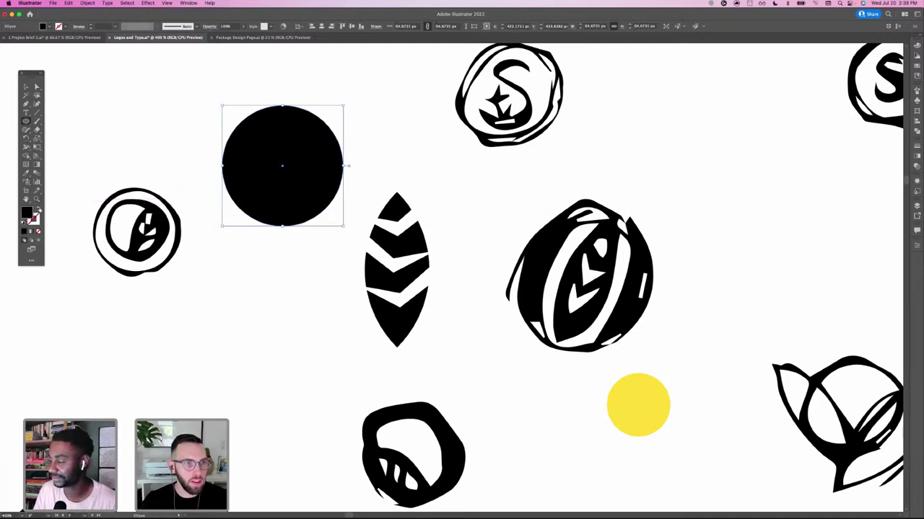
{"action": "left_click", "coordinate": [37, 209]}
{"action": "key", "text": "v"}
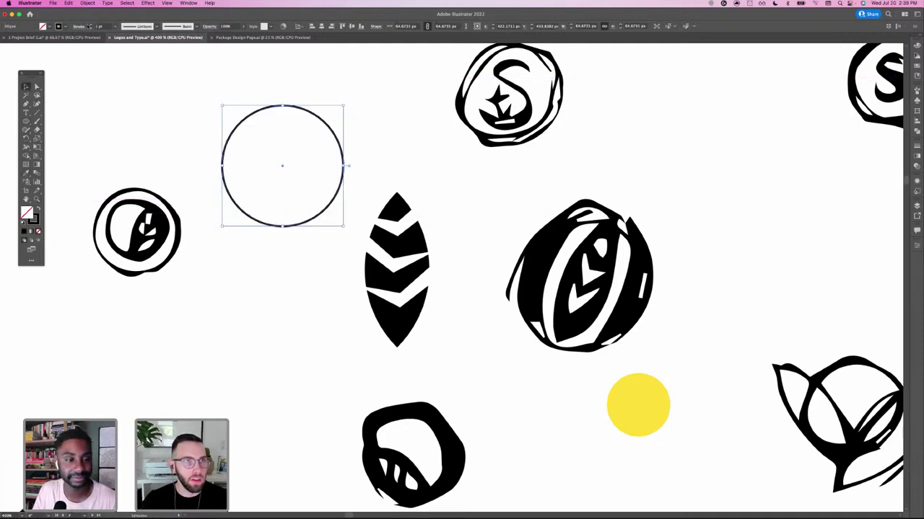
- Thicken the circle's outline to a stroke weight of 12 pt
{"action": "left_click", "coordinate": [91, 24]}
{"action": "left_click", "coordinate": [91, 24]}
{"action": "left_click", "coordinate": [91, 24]}
{"action": "left_click", "coordinate": [91, 25]}
{"action": "left_click", "coordinate": [91, 24]}
{"action": "left_click", "coordinate": [91, 25]}
{"action": "left_click", "coordinate": [91, 24]}
{"action": "left_click", "coordinate": [91, 24]}
{"action": "left_click", "coordinate": [330, 355]}
{"action": "left_click", "coordinate": [410, 256]}
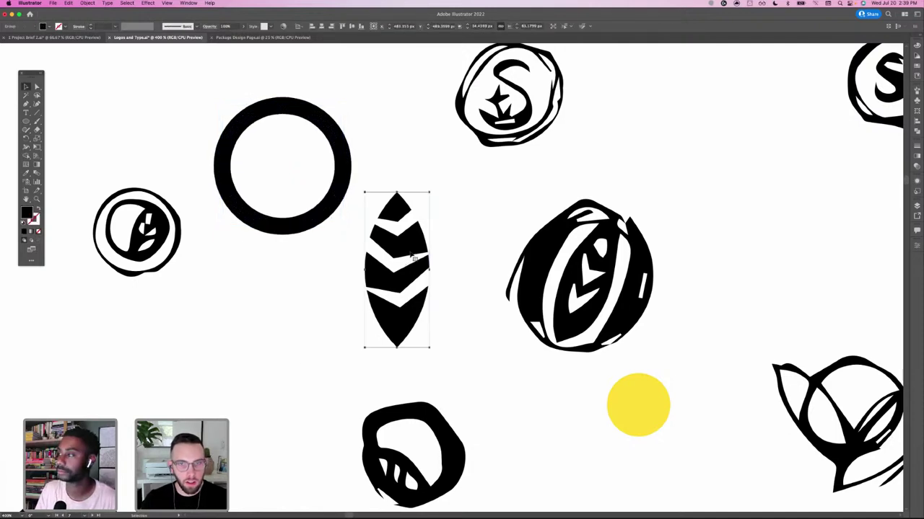
{"action": "left_click", "coordinate": [314, 212]}
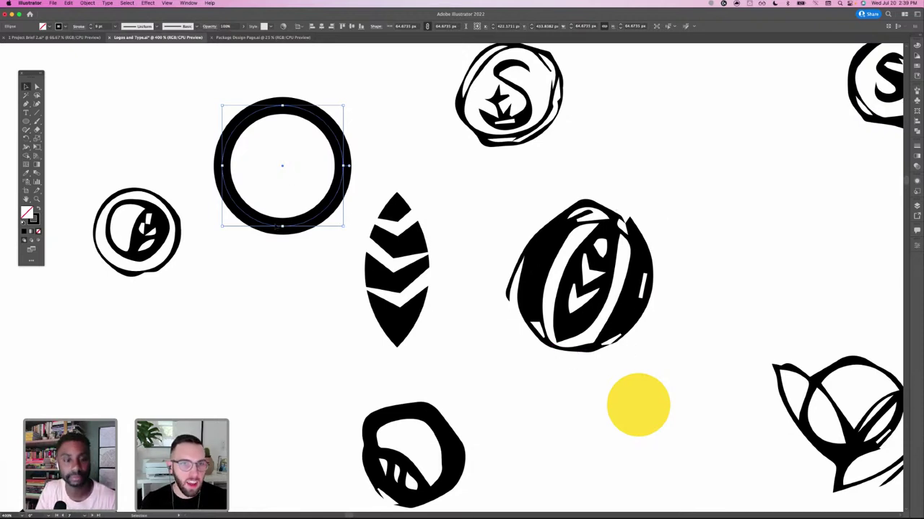
{"action": "left_click", "coordinate": [91, 24]}
{"action": "left_click", "coordinate": [91, 25]}
{"action": "left_click", "coordinate": [91, 24]}
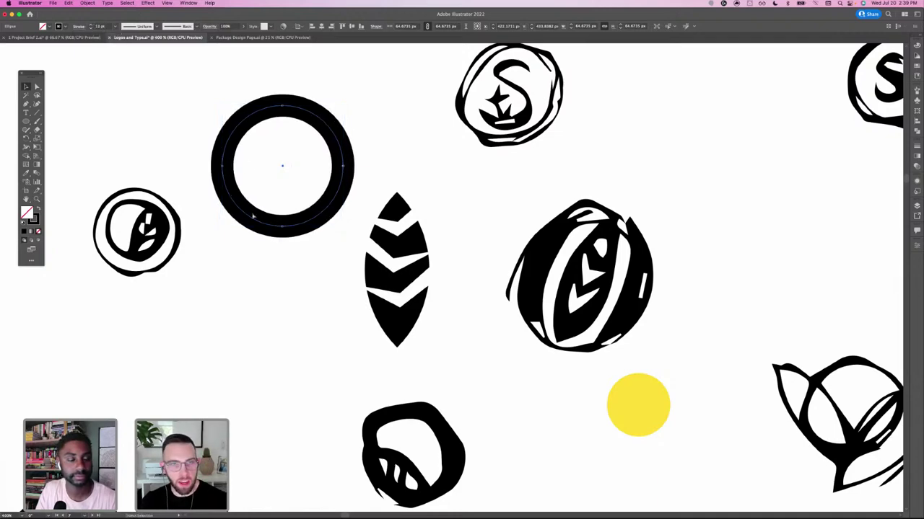
- Narrow the ring's stroke at its top anchor point with the Width tool, keeping the base thick
{"action": "key", "text": "super+equal"}
{"action": "left_click_drag", "start_coordinate": [398, 252], "coordinate": [360, 261]}
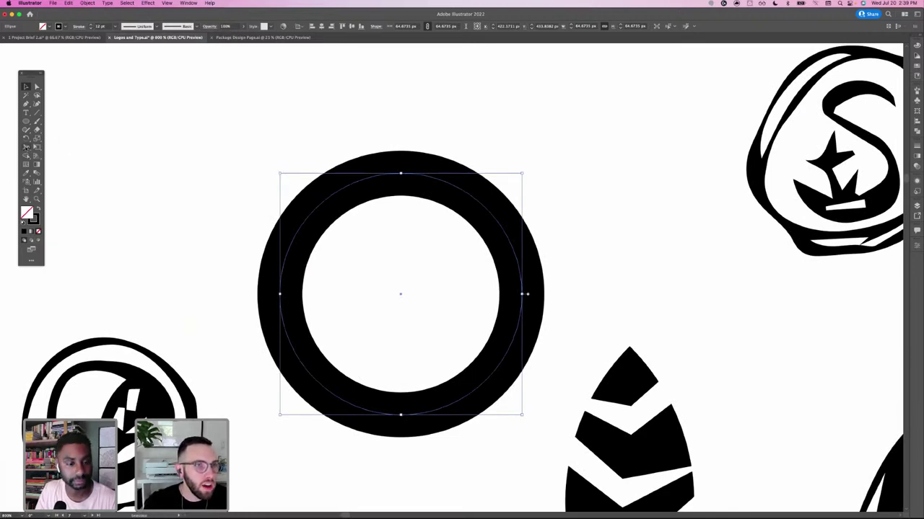
{"action": "left_click", "coordinate": [27, 148]}
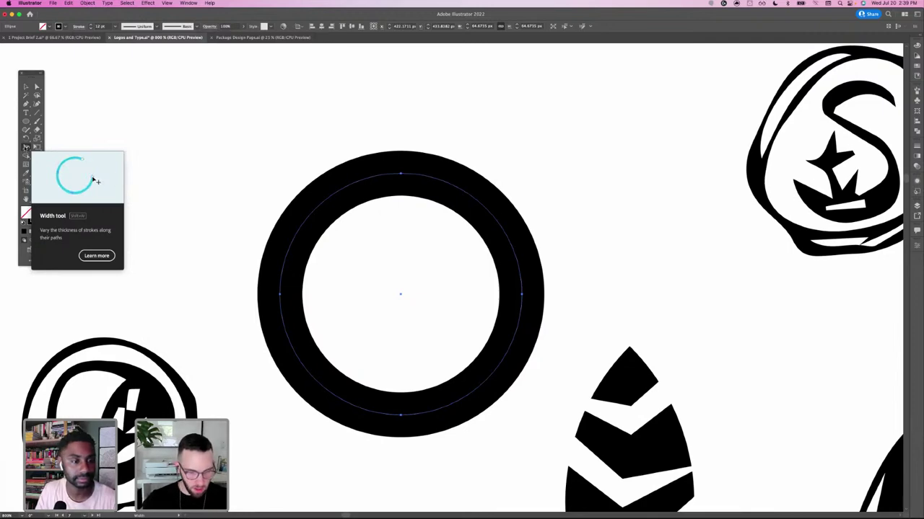
{"action": "left_click", "coordinate": [26, 147]}
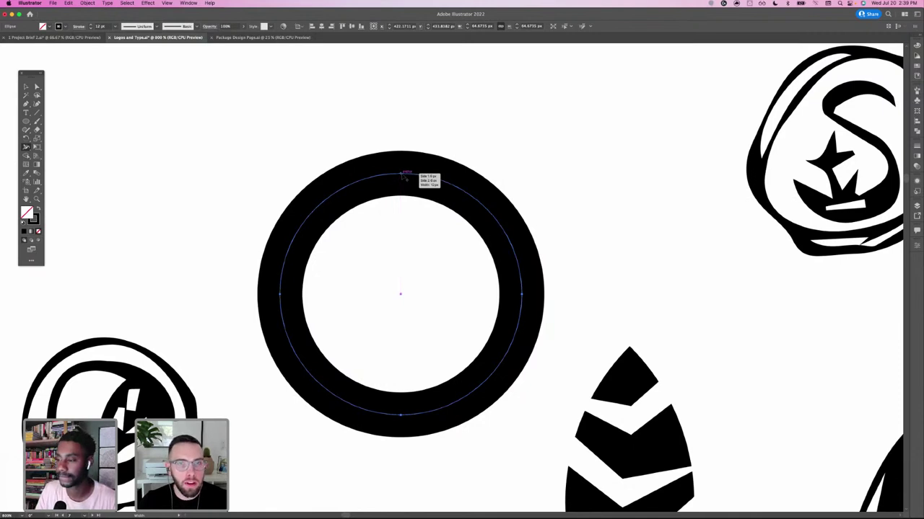
{"action": "mouse_move", "coordinate": [402, 175]}
{"action": "left_mouse_down"}
{"action": "mouse_move", "coordinate": [402, 186]}
{"action": "mouse_move", "coordinate": [401, 173]}
{"action": "left_mouse_up"}
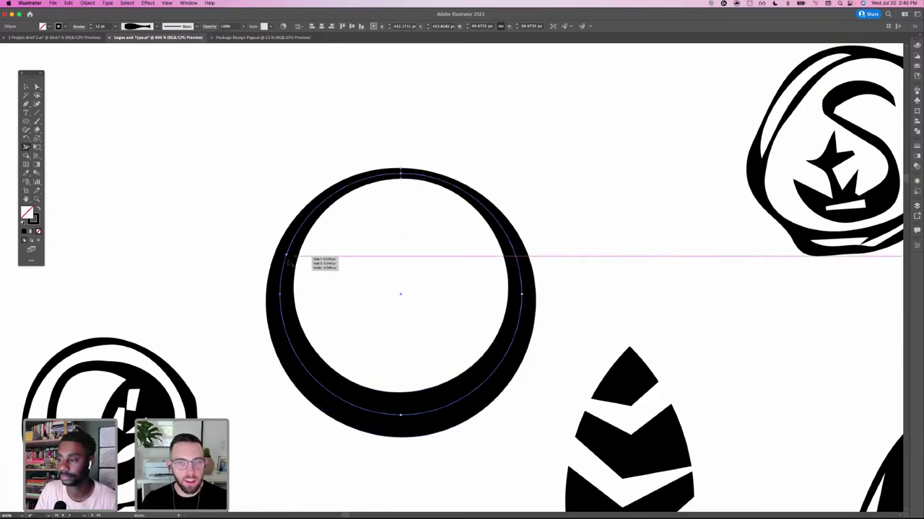
{"action": "scroll", "coordinate": [379, 249], "scroll_direction": "down", "scroll_amount": 3}
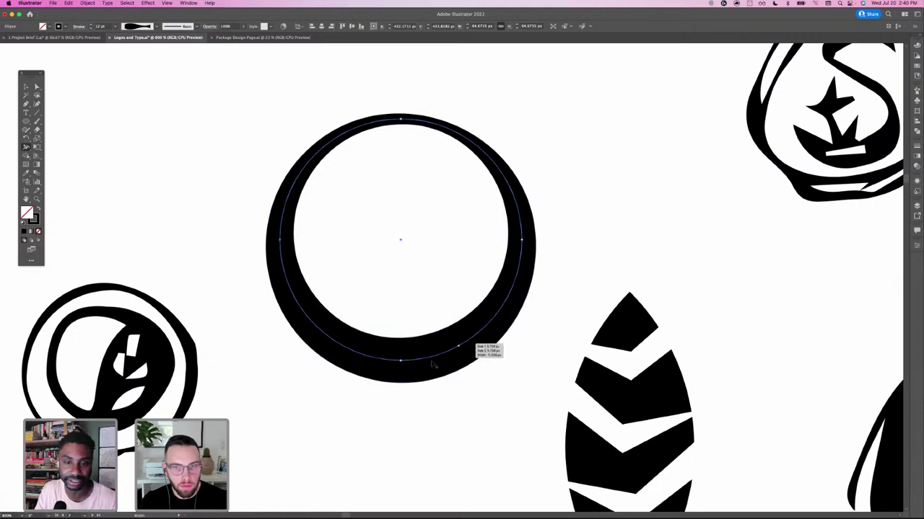
{"action": "left_click_drag", "start_coordinate": [413, 361], "coordinate": [412, 360]}
{"action": "key", "text": "super+z"}
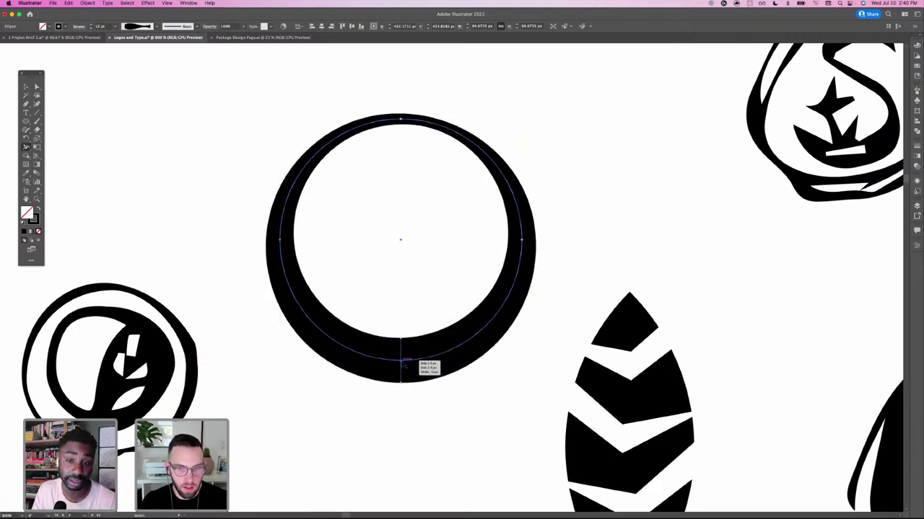
{"action": "left_click", "coordinate": [402, 358]}
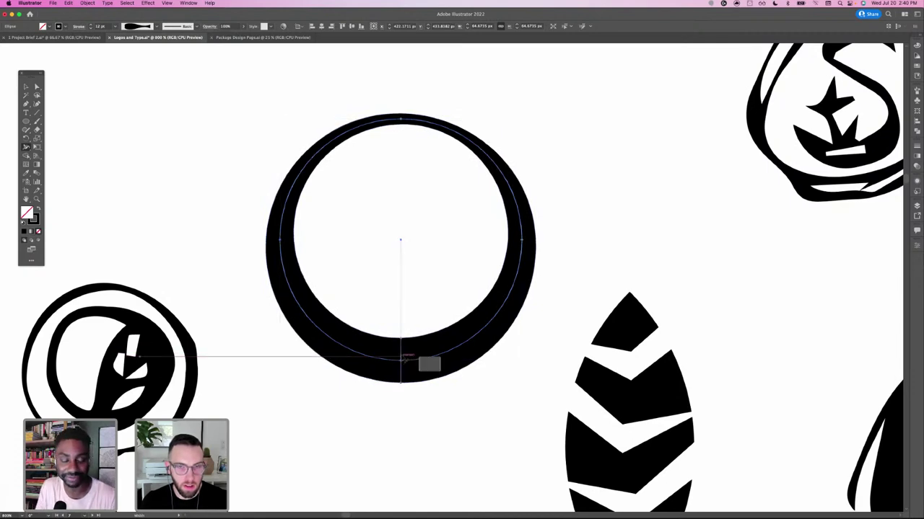
- Place a copy of the striped leaf inside the ring, scaled down and tilted diagonally, keeping the original leaf
{"action": "left_click", "coordinate": [25, 86]}
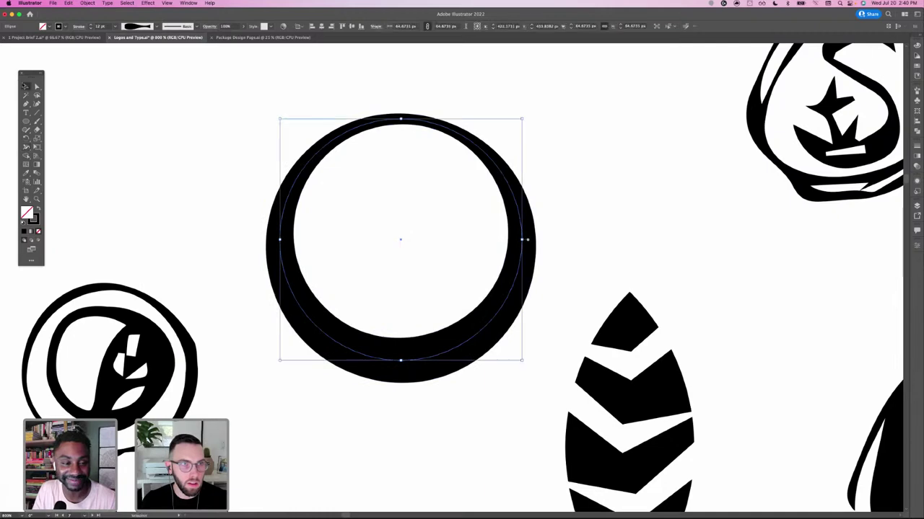
{"action": "left_click", "coordinate": [206, 211]}
{"action": "left_click", "coordinate": [598, 326]}
{"action": "left_click_drag", "start_coordinate": [599, 327], "coordinate": [420, 155]}
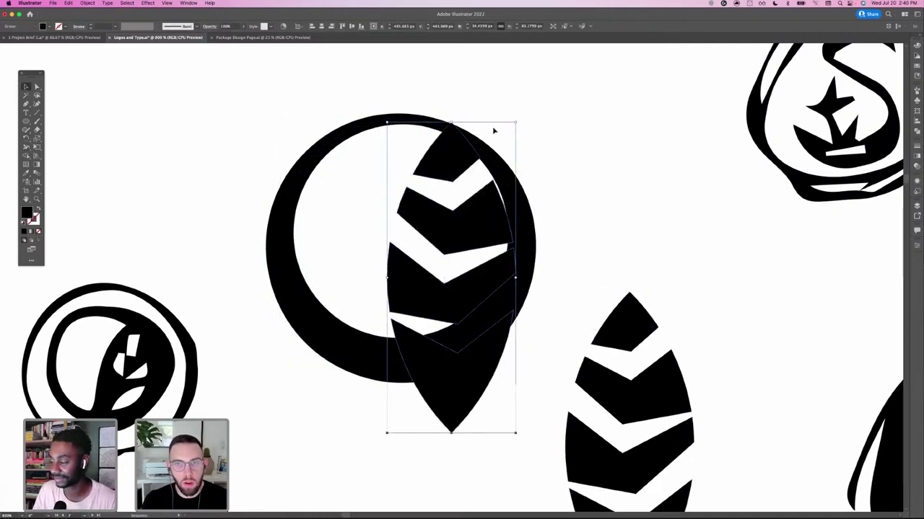
{"action": "left_click_drag", "start_coordinate": [515, 121], "coordinate": [456, 263]}
{"action": "left_click_drag", "start_coordinate": [462, 336], "coordinate": [444, 222]}
{"action": "left_click", "coordinate": [569, 202]}
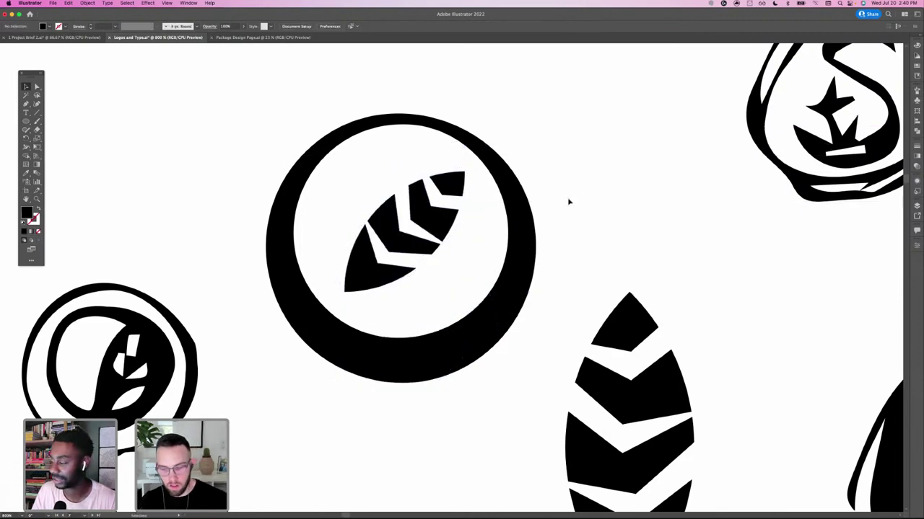
- Rotate the striped leaf inside the ring to a steeper tilt, enlarge it slightly and recenter it
{"action": "key", "text": "super+minus"}
{"action": "key", "text": "super+minus"}
{"action": "key", "text": "super+minus"}
{"action": "left_click", "coordinate": [456, 257]}
{"action": "left_click_drag", "start_coordinate": [446, 224], "coordinate": [437, 222]}
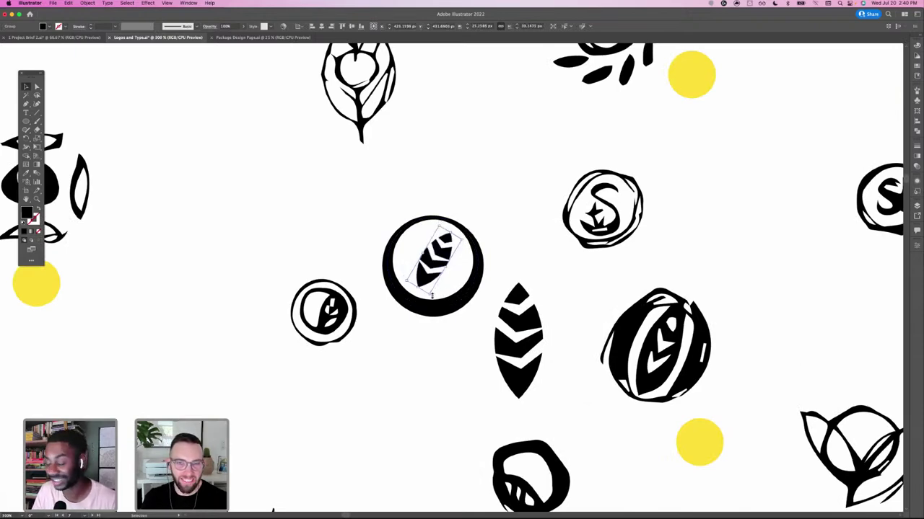
{"action": "left_click_drag", "start_coordinate": [432, 295], "coordinate": [441, 302]}
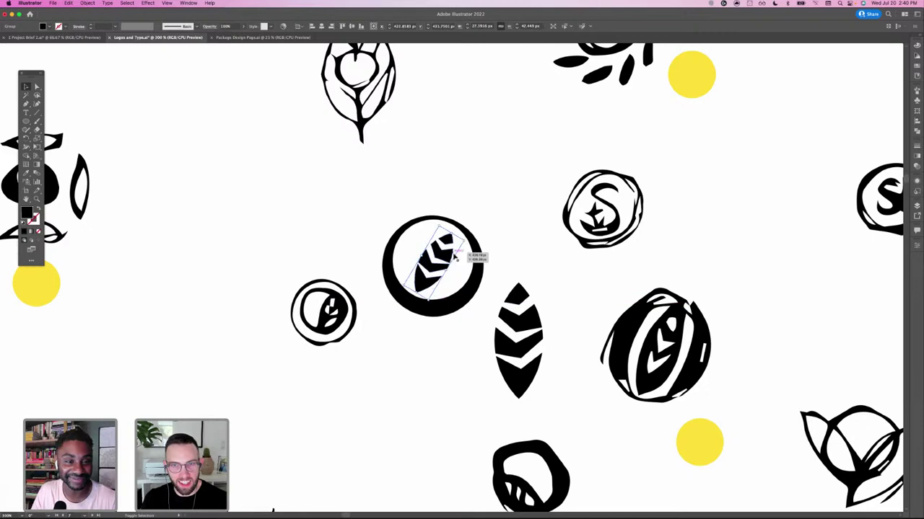
{"action": "left_click_drag", "start_coordinate": [465, 242], "coordinate": [446, 260]}
- Move the ring and its striped leaf down together beside the small round leaf sketch
{"action": "left_click", "coordinate": [494, 209]}
{"action": "left_click_drag", "start_coordinate": [373, 190], "coordinate": [457, 318]}
{"action": "left_click_drag", "start_coordinate": [439, 275], "coordinate": [432, 402]}
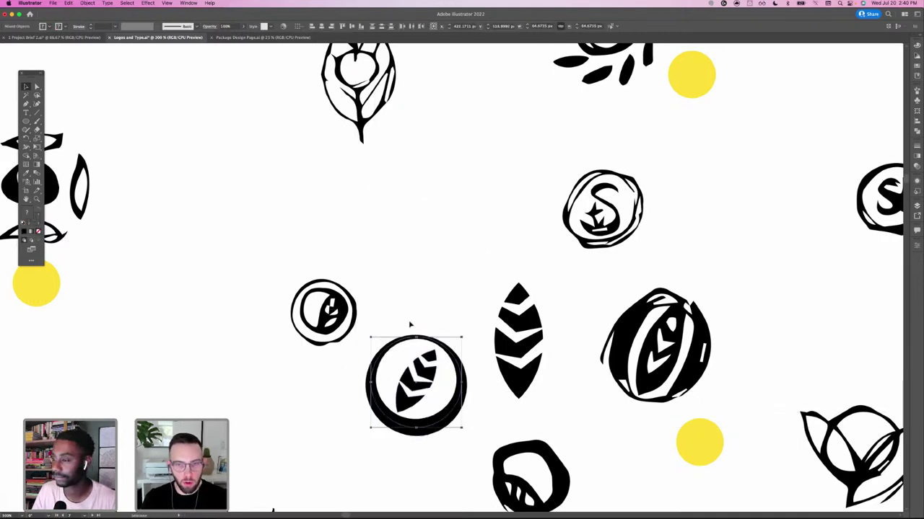
{"action": "left_click", "coordinate": [419, 345]}
- Paste a copy of the ring-and-leaf mark on the blank artboard below the sketches and enlarge it to about 200 px wide
{"action": "key", "text": "super+minus"}
{"action": "key", "text": "super+minus"}
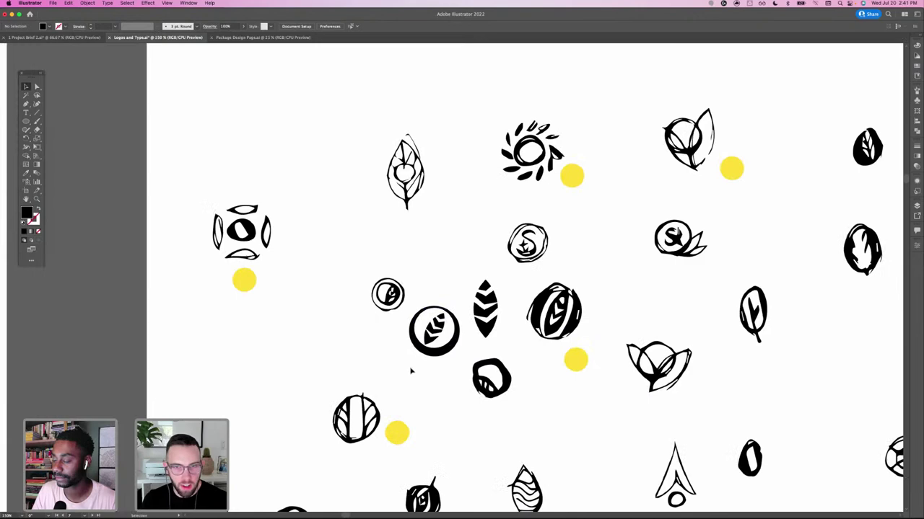
{"action": "left_click", "coordinate": [452, 327]}
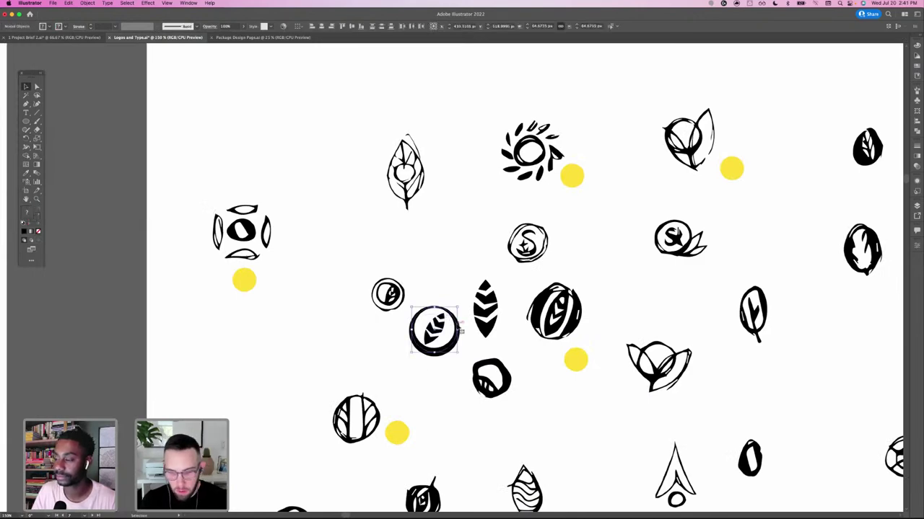
{"action": "key", "text": "super+minus"}
{"action": "key", "text": "super+minus"}
{"action": "scroll", "coordinate": [468, 324], "scroll_direction": "down", "scroll_amount": 10}
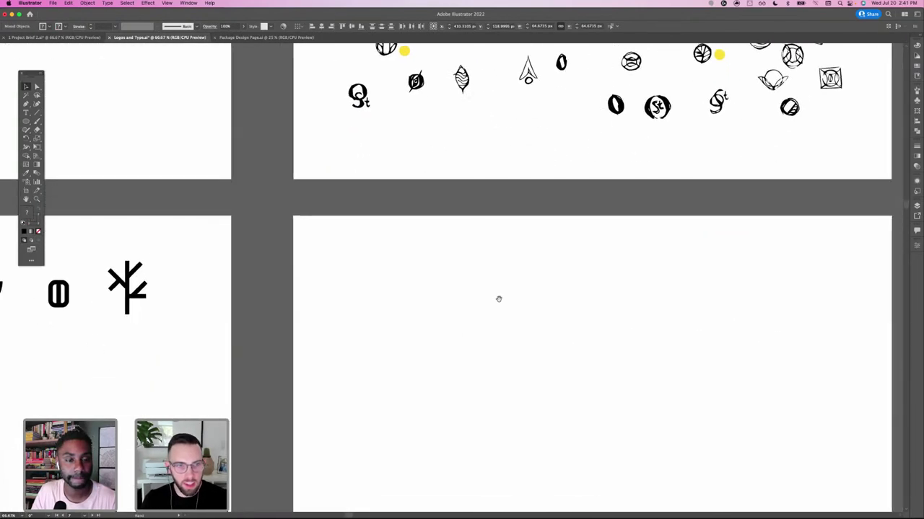
{"action": "key", "text": "super+v"}
{"action": "left_click_drag", "start_coordinate": [439, 288], "coordinate": [400, 334]}
{"action": "left_click", "coordinate": [494, 306]}
{"action": "left_click", "coordinate": [440, 307]}
{"action": "left_click_drag", "start_coordinate": [410, 316], "coordinate": [415, 311]}
{"action": "left_click", "coordinate": [474, 173]}
{"action": "left_click_drag", "start_coordinate": [448, 151], "coordinate": [448, 152]}
- Compare the enlarged ring-and-leaf mark with the yellow-marked sketches on the artboard above
{"action": "scroll", "coordinate": [448, 153], "scroll_direction": "up", "scroll_amount": 5}
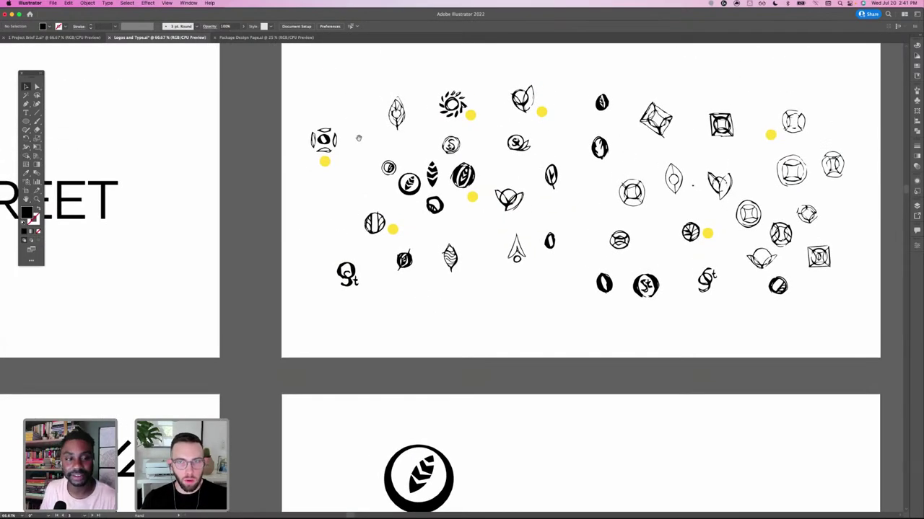
{"action": "left_click_drag", "start_coordinate": [309, 221], "coordinate": [345, 202]}
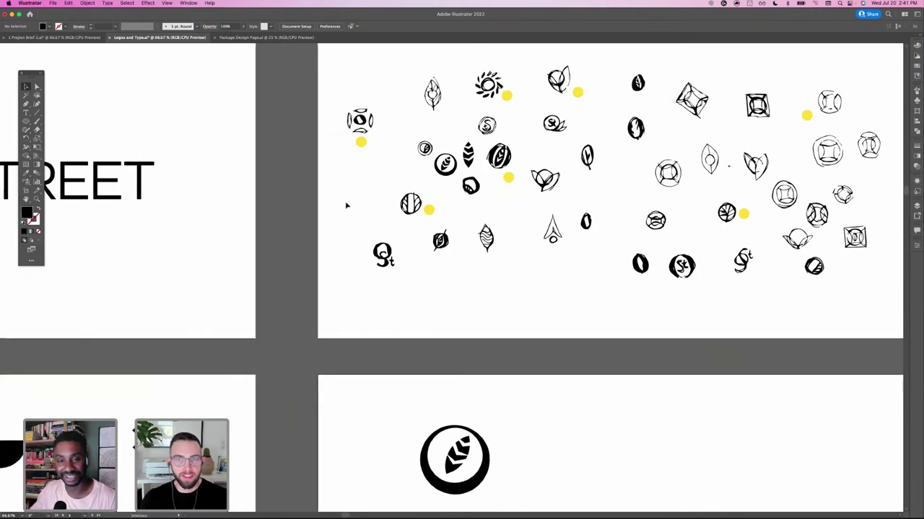
{"action": "scroll", "coordinate": [430, 255], "scroll_direction": "down", "scroll_amount": 3}
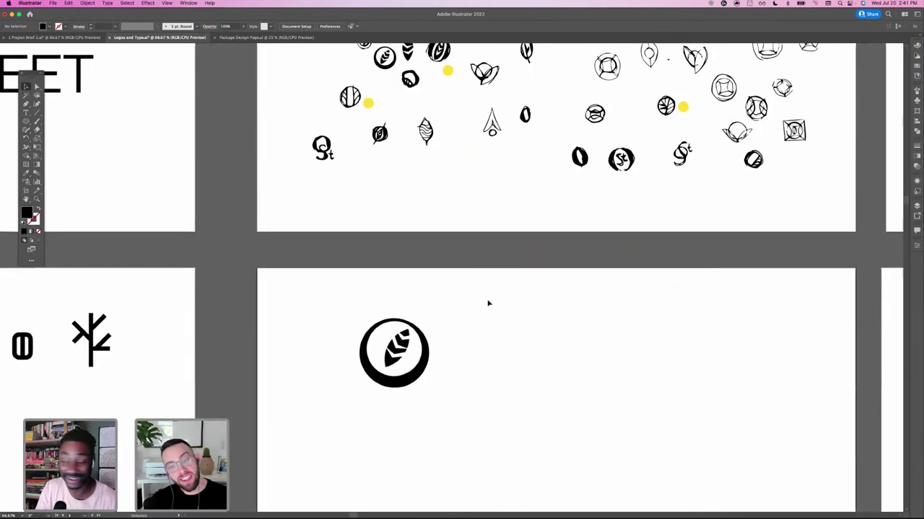
{"action": "left_click_drag", "start_coordinate": [606, 347], "coordinate": [550, 236]}
{"action": "mouse_move", "coordinate": [672, 208]}
{"action": "left_mouse_down"}
{"action": "mouse_move", "coordinate": [599, 223]}
{"action": "mouse_move", "coordinate": [552, 346]}
{"action": "mouse_move", "coordinate": [483, 367]}
{"action": "left_mouse_up"}
{"action": "scroll", "coordinate": [489, 187], "scroll_direction": "down", "scroll_amount": 4}
{"action": "scroll", "coordinate": [489, 187], "scroll_direction": "left", "scroll_amount": 5}
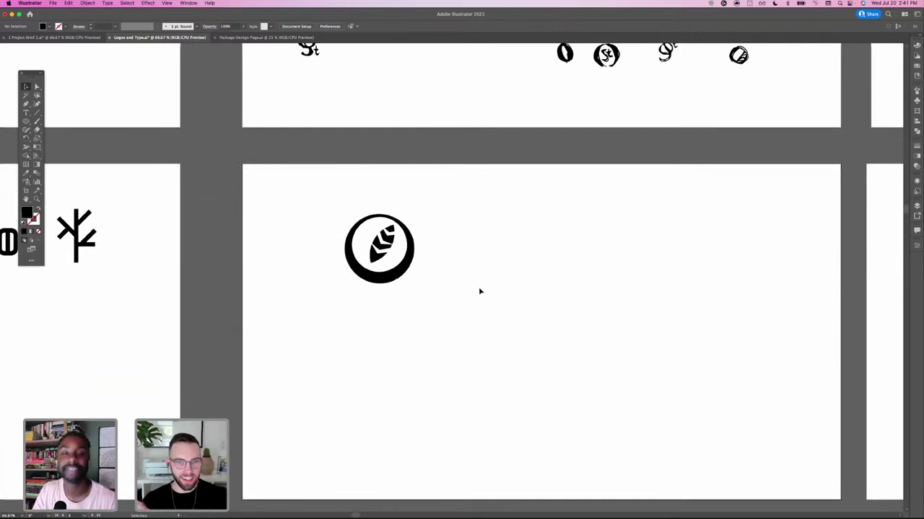
{"action": "left_click_drag", "start_coordinate": [412, 181], "coordinate": [393, 304]}
{"action": "scroll", "coordinate": [377, 268], "scroll_direction": "down", "scroll_amount": 2}
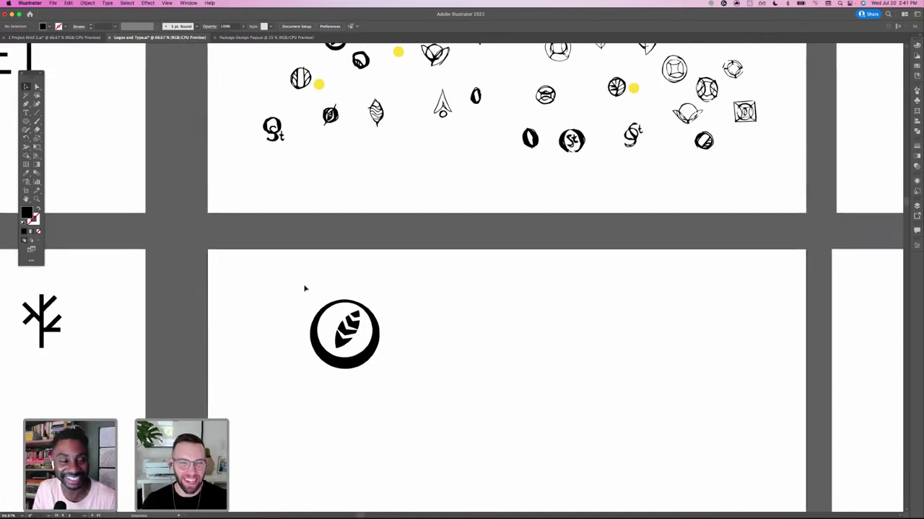
- Move the enlarged mark toward the upper-left corner of its artboard and scale its leaf up slightly within the ring
{"action": "left_click", "coordinate": [348, 339]}
{"action": "left_click_drag", "start_coordinate": [348, 339], "coordinate": [285, 315]}
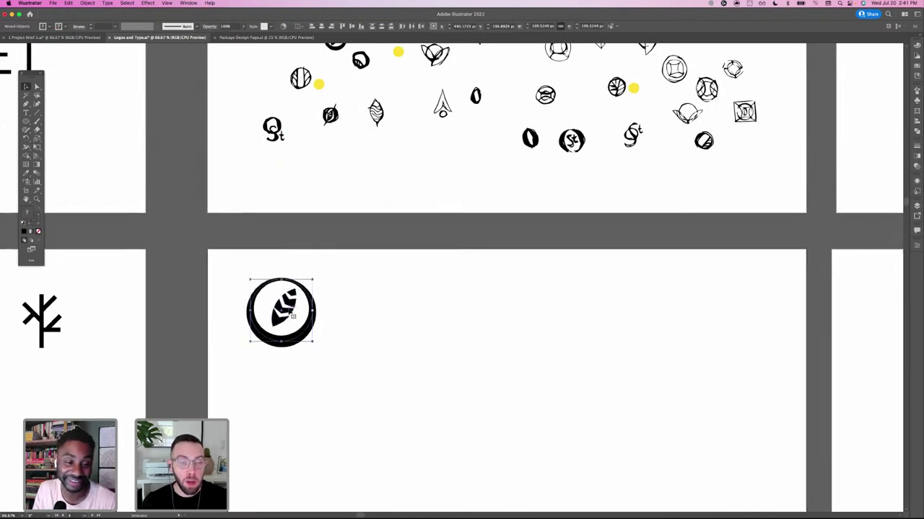
{"action": "left_click", "coordinate": [360, 300]}
{"action": "left_click", "coordinate": [282, 318]}
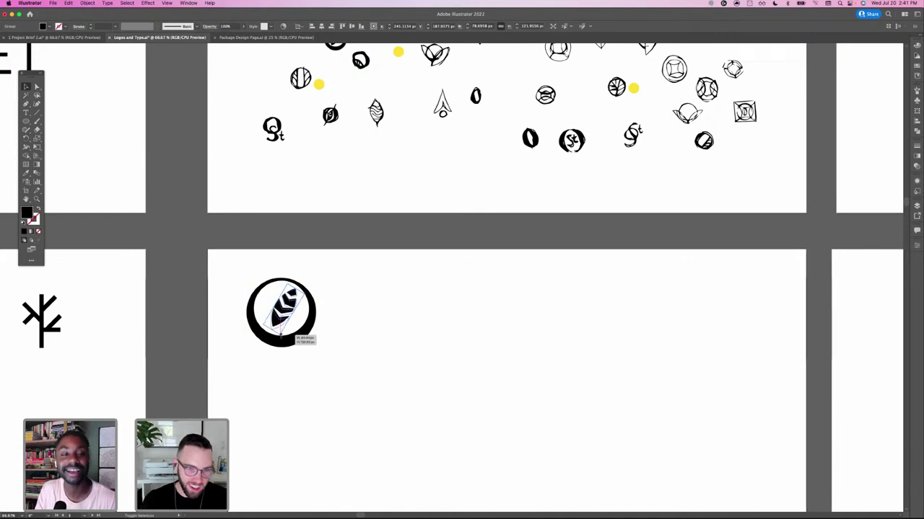
{"action": "left_click", "coordinate": [339, 290]}
- Examine the sketch artboard, including the ring of small leaves around a circle, for the next concept to rebuild
{"action": "mouse_move", "coordinate": [349, 182]}
{"action": "left_mouse_down"}
{"action": "mouse_move", "coordinate": [310, 279]}
{"action": "mouse_move", "coordinate": [324, 308]}
{"action": "left_mouse_up"}
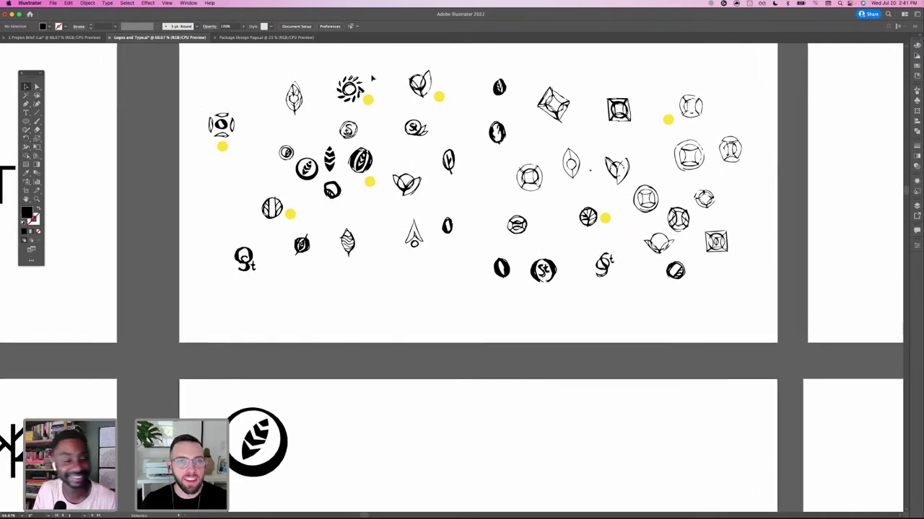
{"action": "left_click_drag", "start_coordinate": [288, 136], "coordinate": [288, 158]}
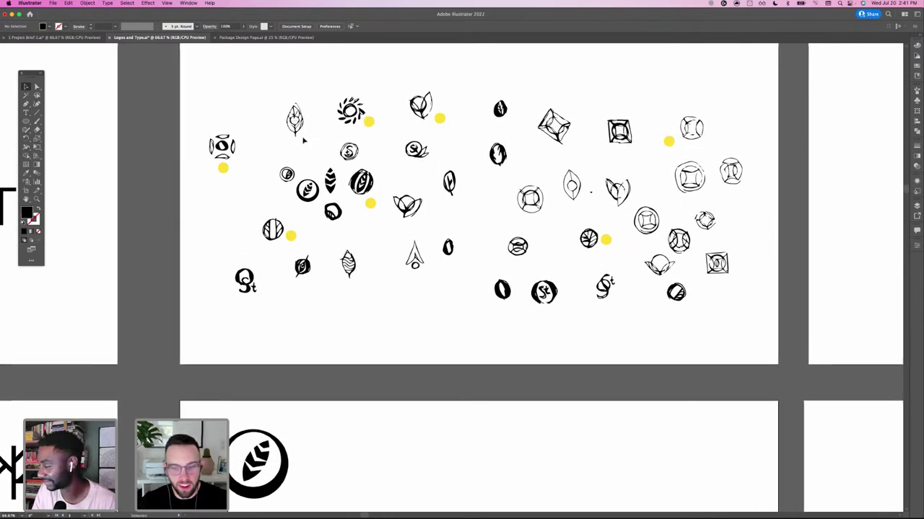
{"action": "key", "text": "super+="}
{"action": "key", "text": "super+="}
{"action": "left_click_drag", "start_coordinate": [289, 65], "coordinate": [350, 281]}
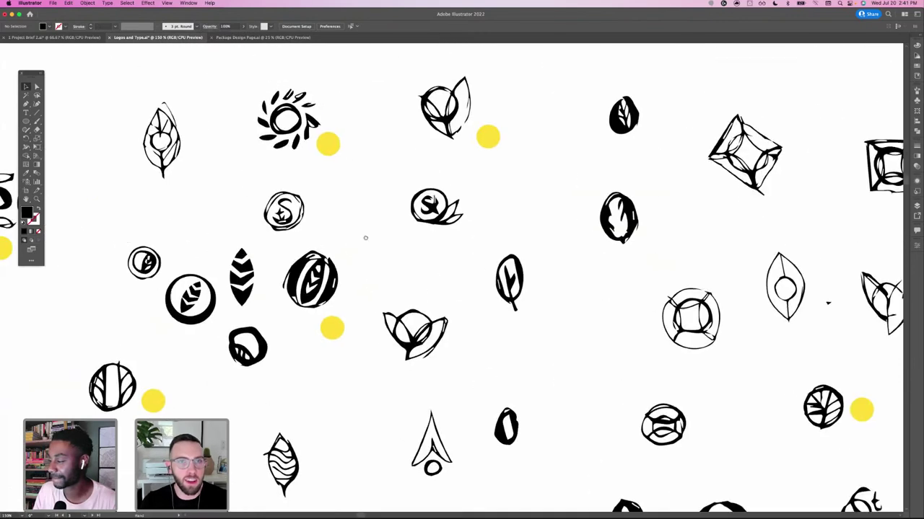
{"action": "left_click_drag", "start_coordinate": [287, 133], "coordinate": [311, 222]}
{"action": "scroll", "coordinate": [332, 253], "scroll_direction": "down", "scroll_amount": 10}
{"action": "scroll", "coordinate": [332, 253], "scroll_direction": "left", "scroll_amount": 4}
{"action": "scroll", "coordinate": [348, 235], "scroll_direction": "down", "scroll_amount": 15}
{"action": "scroll", "coordinate": [348, 234], "scroll_direction": "left", "scroll_amount": 3}
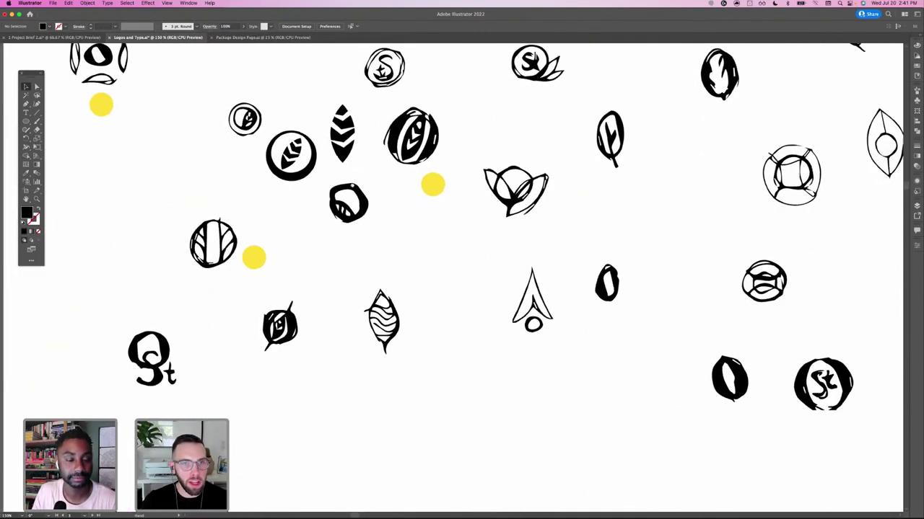
{"action": "scroll", "coordinate": [274, 366], "scroll_direction": "up", "scroll_amount": 20}
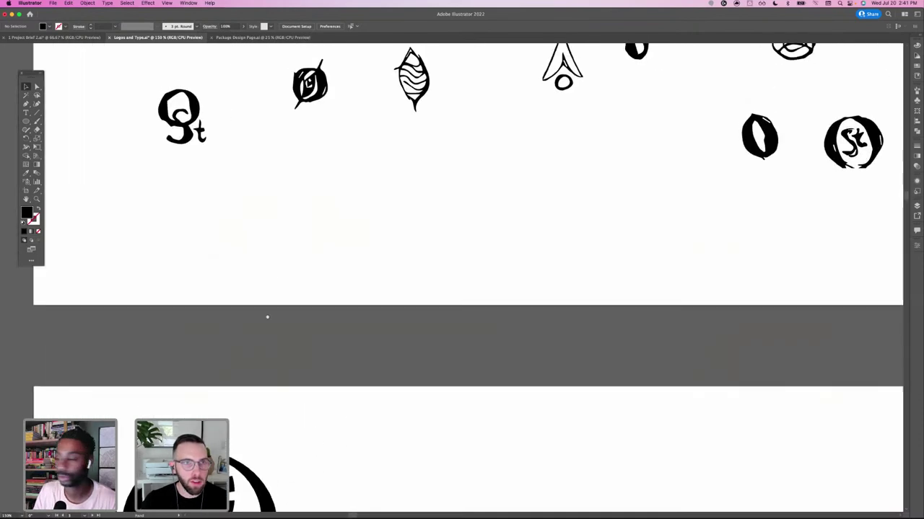
- Paste a copy of the tapered ring without its leaf into the empty area below the wavy-striped leaf sketch
{"action": "left_click", "coordinate": [336, 144]}
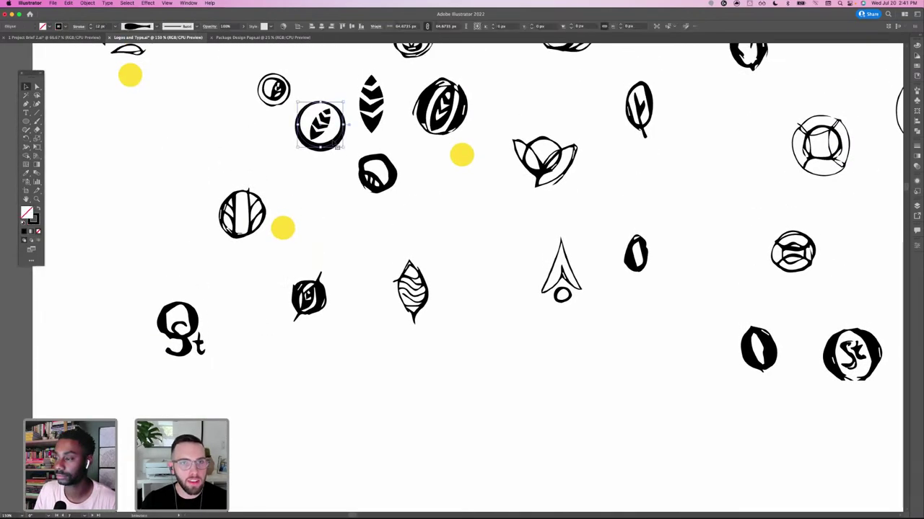
{"action": "left_click", "coordinate": [406, 341]}
{"action": "scroll", "coordinate": [363, 313], "scroll_direction": "down", "scroll_amount": 5}
{"action": "scroll", "coordinate": [363, 314], "scroll_direction": "right", "scroll_amount": 2}
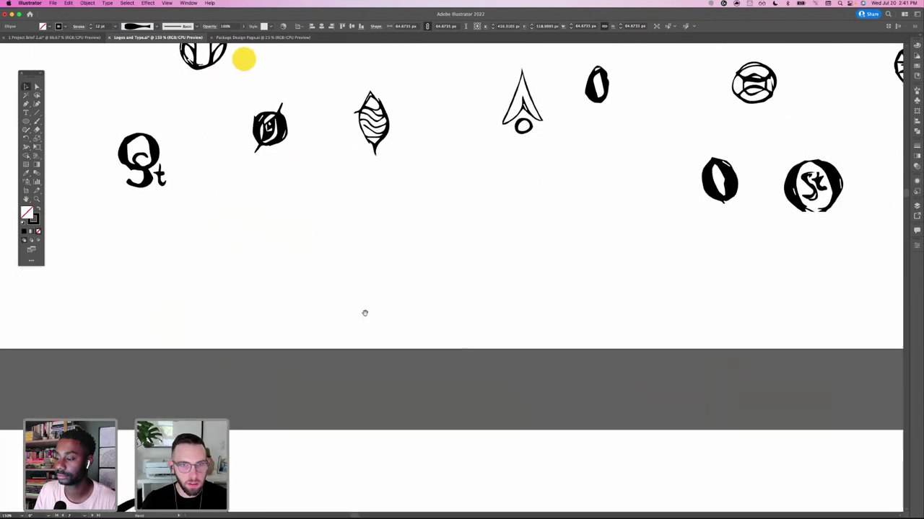
{"action": "key", "text": "cmd+v"}
{"action": "left_click", "coordinate": [392, 276]}
{"action": "left_click_drag", "start_coordinate": [451, 277], "coordinate": [344, 287]}
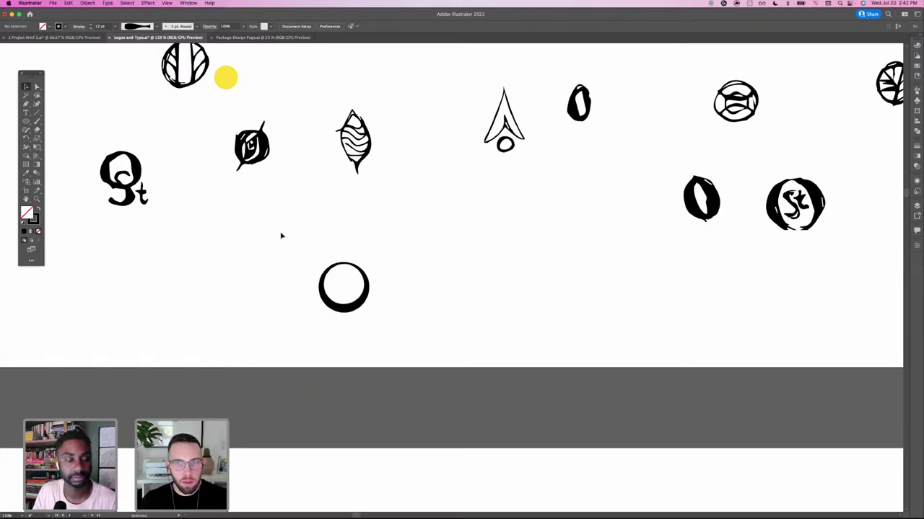
- Copy the single solid slanted leaf from the artboard of black shapes below the OAKSTREET wordmark
{"action": "key", "text": "super+minus"}
{"action": "key", "text": "super+minus"}
{"action": "left_click_drag", "start_coordinate": [84, 390], "coordinate": [393, 307]}
{"action": "left_click", "coordinate": [227, 348]}
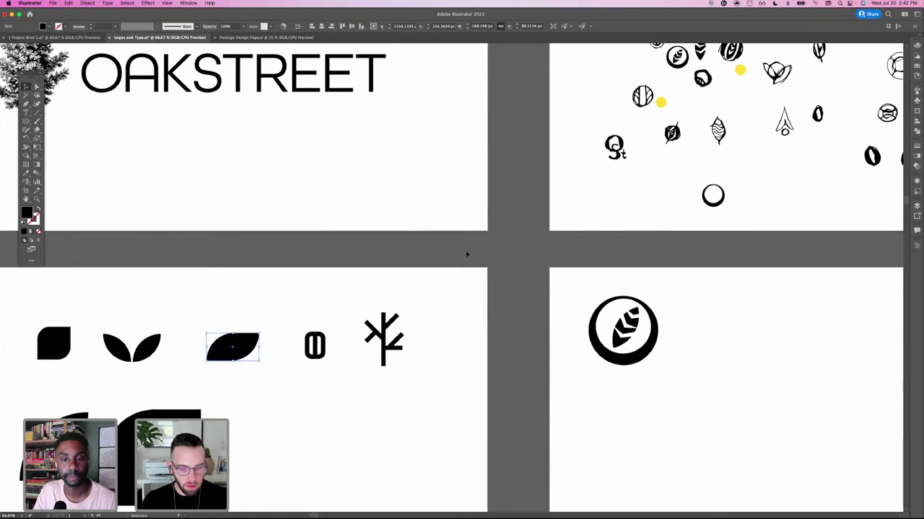
- Paste the solid leaf just above the standalone ring and scale it down to about 38 px wide
{"action": "scroll", "coordinate": [554, 220], "scroll_direction": "right", "scroll_amount": 5}
{"action": "scroll", "coordinate": [554, 220], "scroll_direction": "up", "scroll_amount": 2}
{"action": "left_click", "coordinate": [536, 274]}
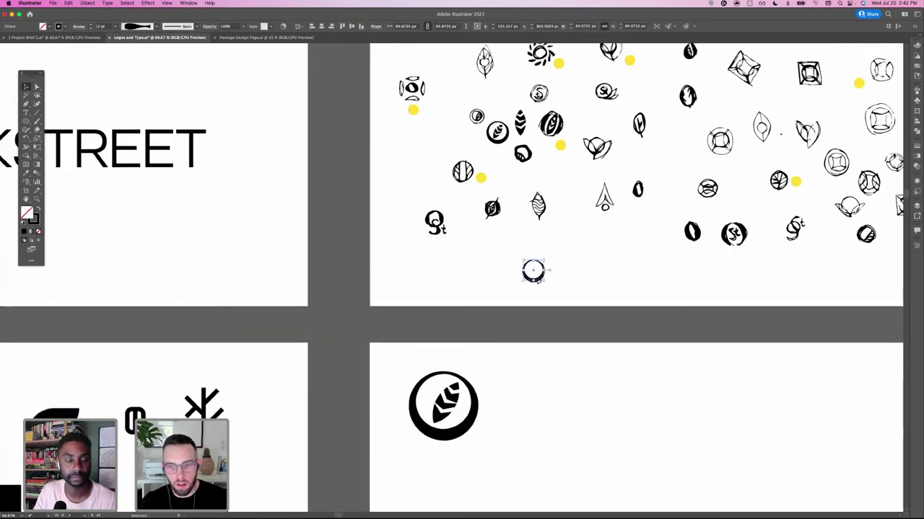
{"action": "key", "text": "super+plus"}
{"action": "key", "text": "super+plus"}
{"action": "key", "text": "super+plus"}
{"action": "key", "text": "super+plus"}
{"action": "left_click", "coordinate": [600, 280]}
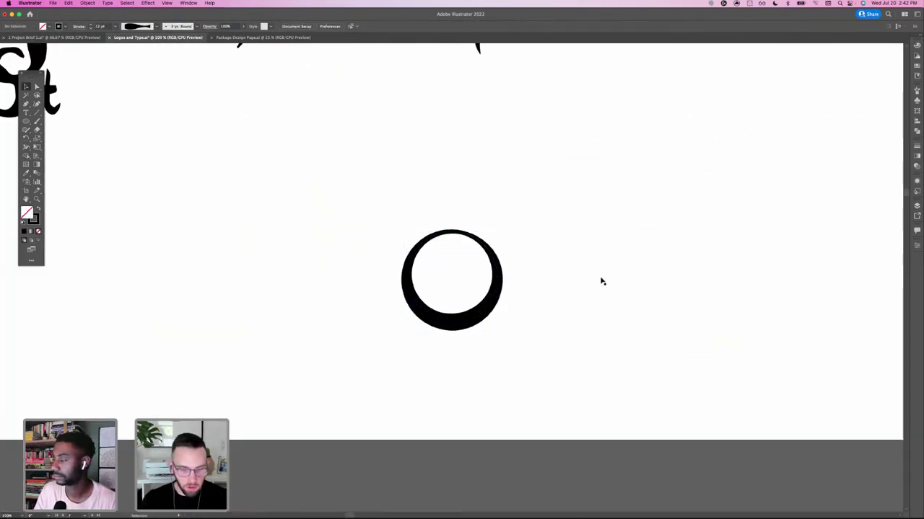
{"action": "key", "text": "super+v"}
{"action": "left_click_drag", "start_coordinate": [334, 340], "coordinate": [472, 203]}
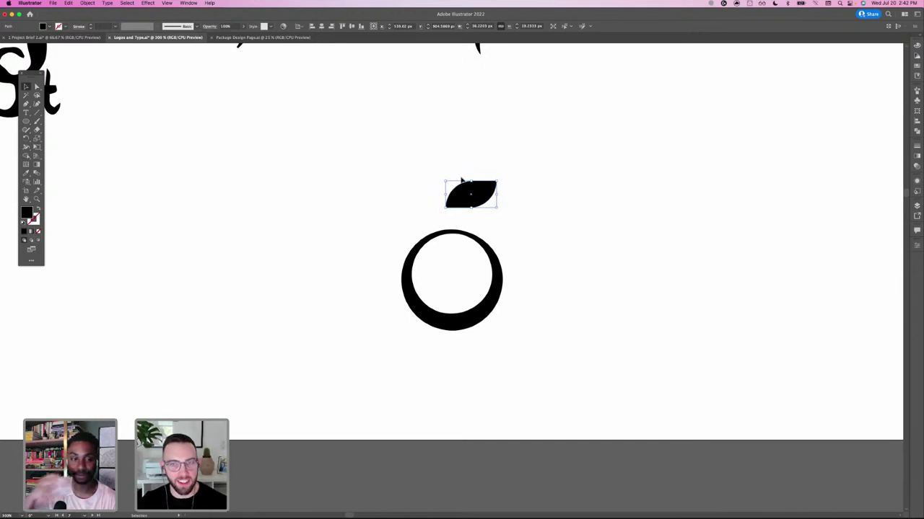
- Shrink the solid leaf slightly and turn it into a radial repeat placed above and beside the ring
{"action": "left_click", "coordinate": [425, 172]}
{"action": "left_click", "coordinate": [481, 187]}
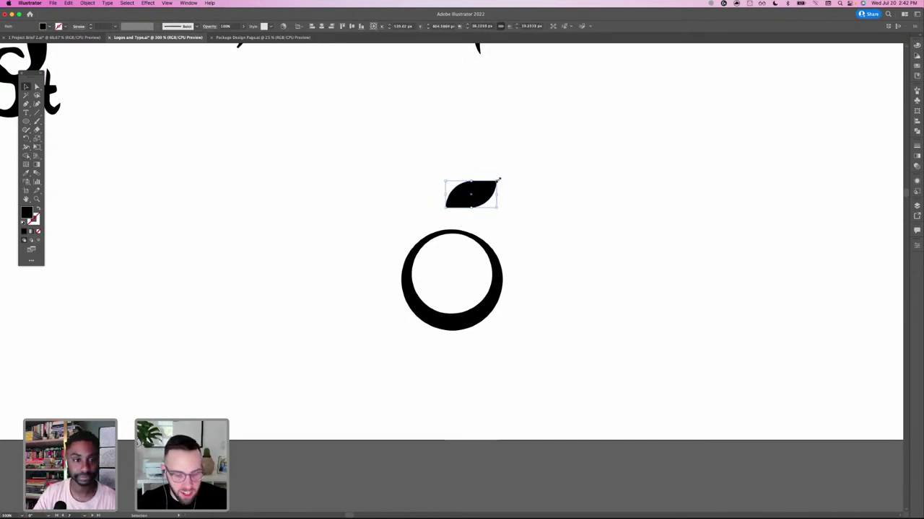
{"action": "left_click", "coordinate": [87, 3]}
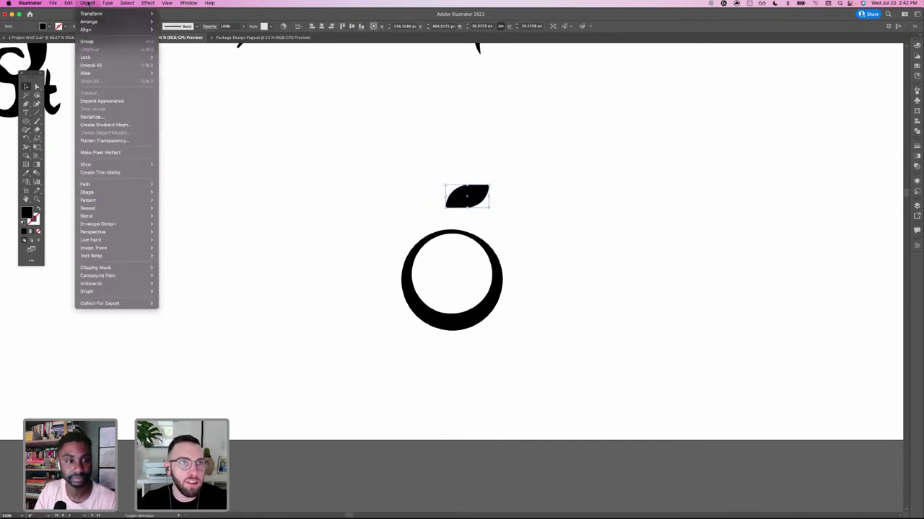
{"action": "mouse_move", "coordinate": [119, 192]}
{"action": "mouse_move", "coordinate": [130, 207]}
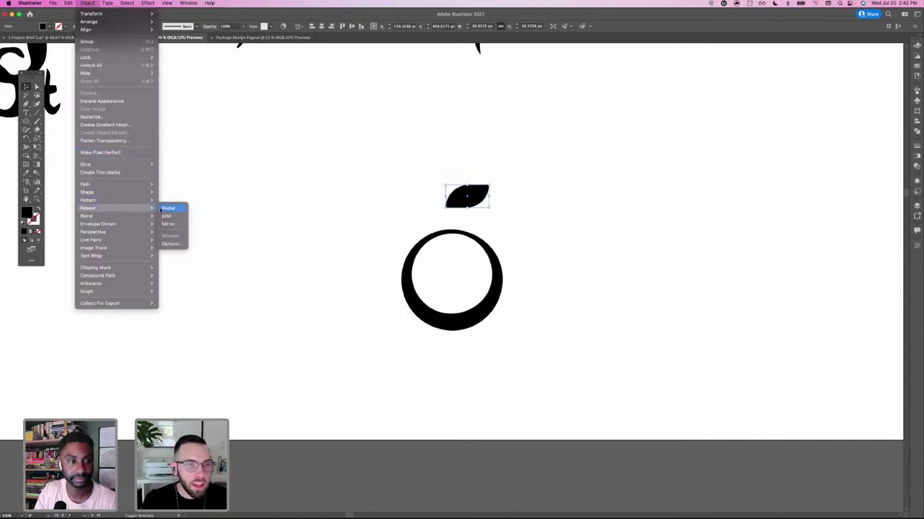
{"action": "left_click", "coordinate": [168, 208]}
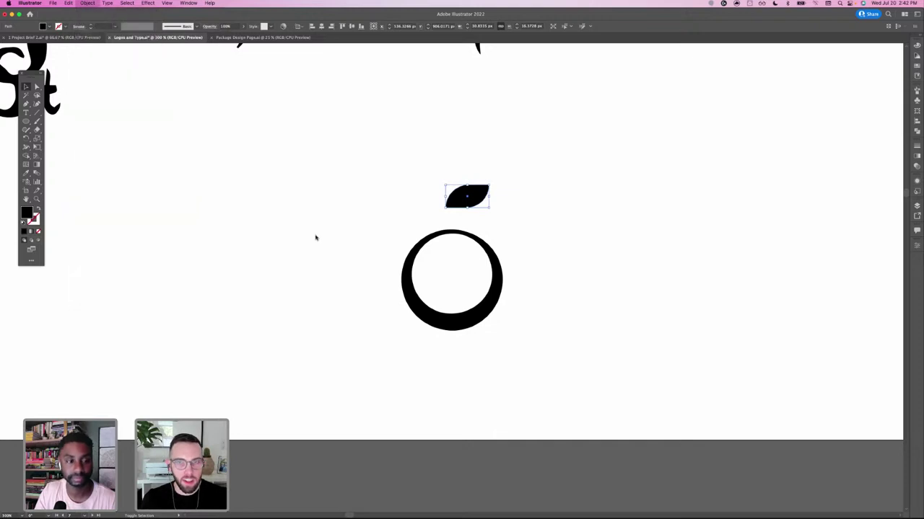
{"action": "left_click_drag", "start_coordinate": [504, 249], "coordinate": [583, 329]}
{"action": "left_click_drag", "start_coordinate": [526, 252], "coordinate": [355, 190]}
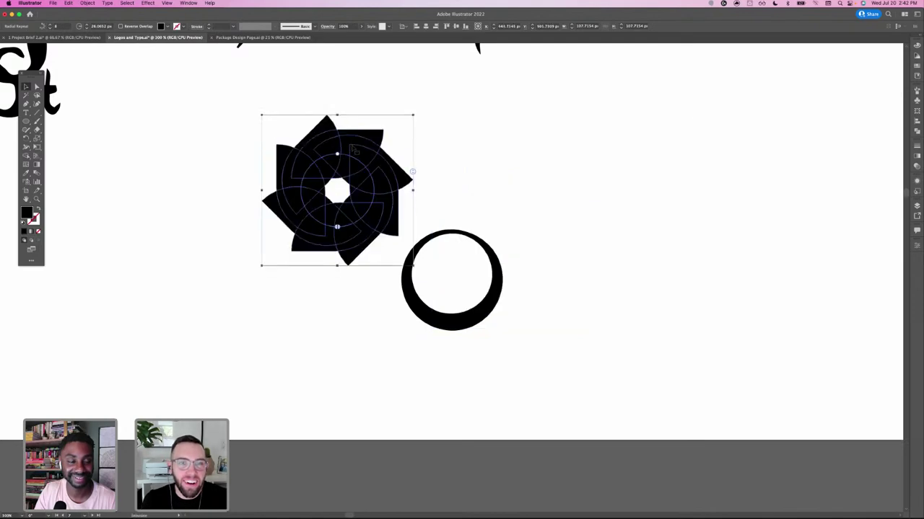
- Enter the radial repeat and move one leaf outward so the overlapping leaves spread into a wide open circle
{"action": "double_click", "coordinate": [355, 150]}
{"action": "left_click_drag", "start_coordinate": [375, 148], "coordinate": [466, 192]}
{"action": "left_click_drag", "start_coordinate": [492, 236], "coordinate": [474, 212]}
{"action": "left_click", "coordinate": [526, 205]}
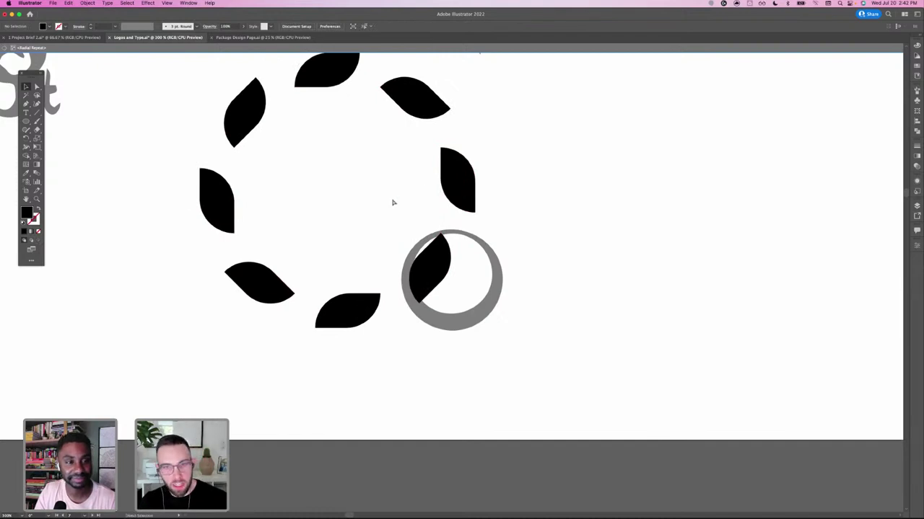
- Rotate the leaf inside the radial repeat slightly counterclockwise and return to the main artwork
{"action": "key", "text": "super+minus"}
{"action": "key", "text": "super+minus"}
{"action": "left_click_drag", "start_coordinate": [426, 237], "coordinate": [415, 231]}
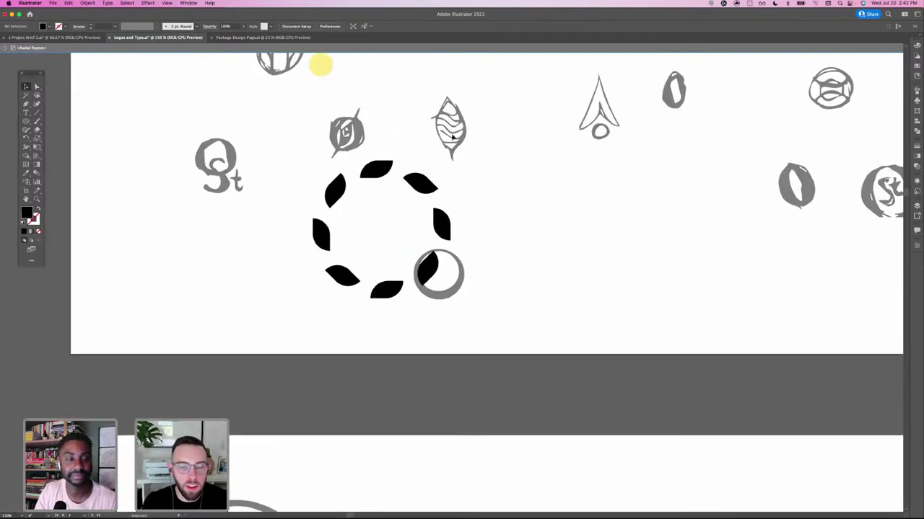
{"action": "left_click", "coordinate": [449, 215]}
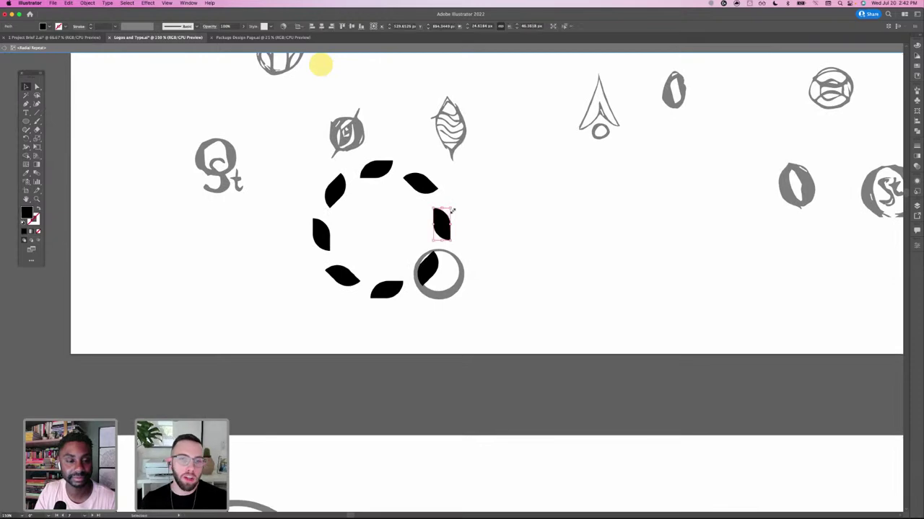
{"action": "left_click_drag", "start_coordinate": [452, 206], "coordinate": [445, 205]}
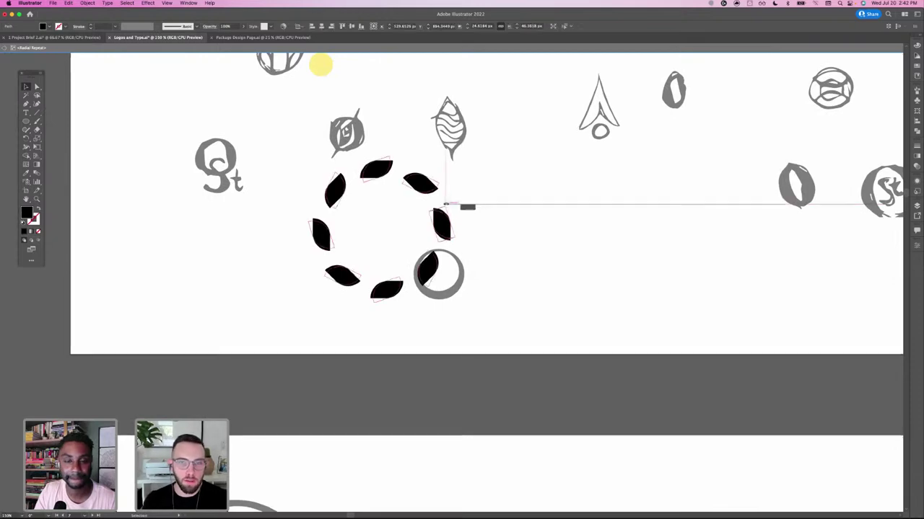
{"action": "double_click", "coordinate": [487, 220]}
- Move the circle of leaves down and scale the whole repeat to about 105 px wide
{"action": "left_click", "coordinate": [449, 225]}
{"action": "left_click_drag", "start_coordinate": [445, 225], "coordinate": [441, 266]}
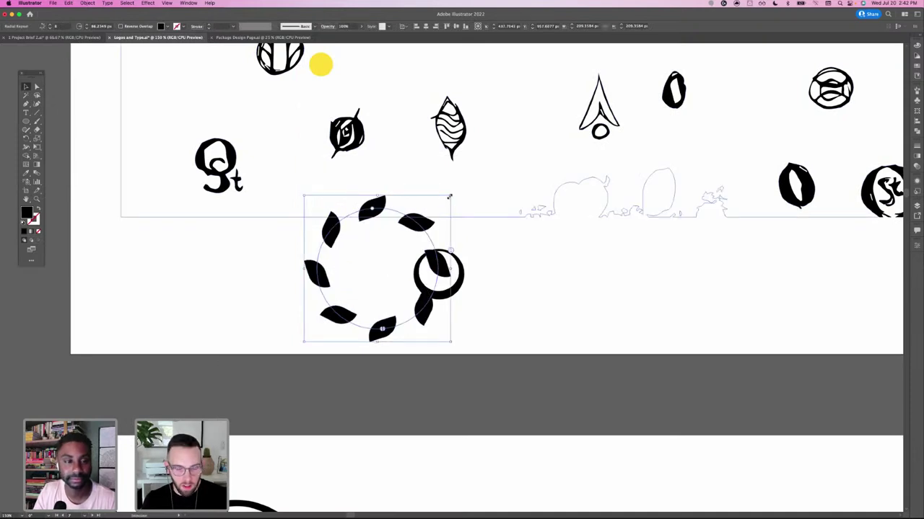
{"action": "left_click_drag", "start_coordinate": [449, 196], "coordinate": [371, 255]}
- Move the tapered ring inside the circle of leaves, scale it to about 53 px wide and nudge it to the centre
{"action": "left_click", "coordinate": [360, 245]}
{"action": "left_click_drag", "start_coordinate": [450, 297], "coordinate": [363, 301]}
{"action": "left_click_drag", "start_coordinate": [375, 255], "coordinate": [366, 263]}
{"action": "key", "text": "Up"}
{"action": "key", "text": "Up"}
{"action": "key", "text": "Up"}
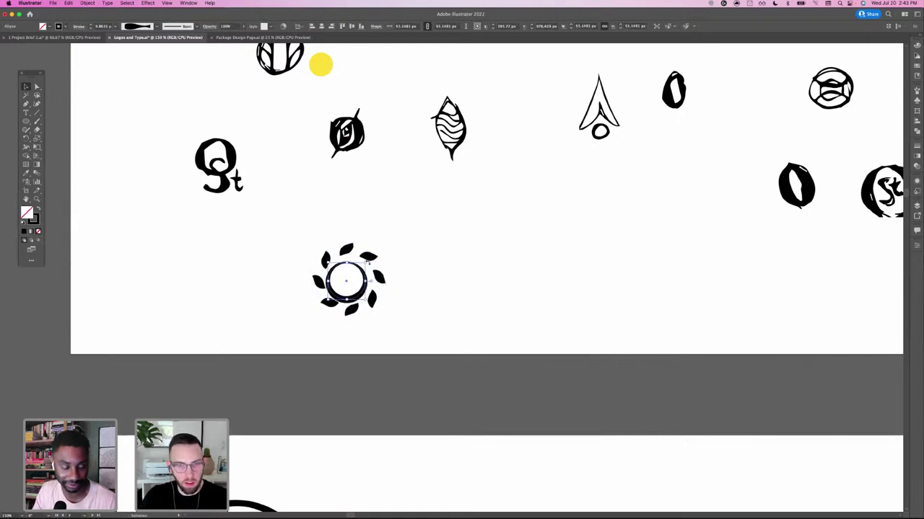
{"action": "key", "text": "Right"}
{"action": "key", "text": "Right"}
{"action": "key", "text": "Right"}
{"action": "key", "text": "Right"}
{"action": "key", "text": "Left"}
{"action": "key", "text": "Right"}
{"action": "key", "text": "Left"}
{"action": "key", "text": "super+equal"}
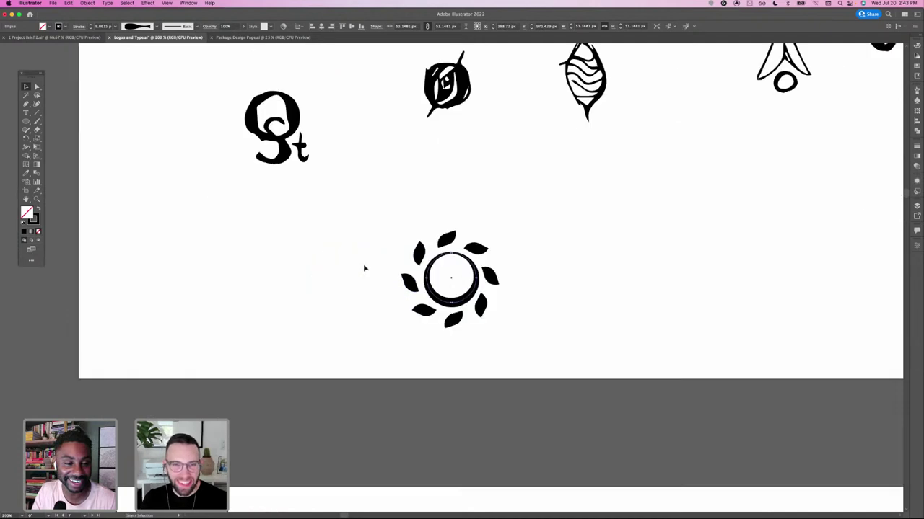
- Increase the radial repeat to 12 leaves and adjust its position around the ring
{"action": "left_click", "coordinate": [509, 276], "text": "shift"}
{"action": "left_click", "coordinate": [576, 287]}
{"action": "left_click_drag", "start_coordinate": [527, 307], "coordinate": [471, 292]}
{"action": "left_click", "coordinate": [433, 229]}
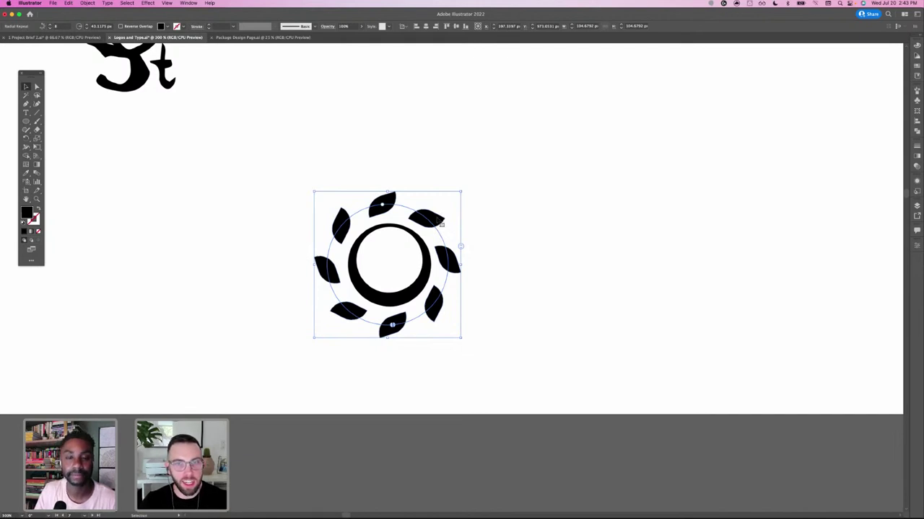
{"action": "mouse_move", "coordinate": [460, 247]}
{"action": "left_mouse_down"}
{"action": "mouse_move", "coordinate": [462, 259]}
{"action": "mouse_move", "coordinate": [459, 231]}
{"action": "left_mouse_up"}
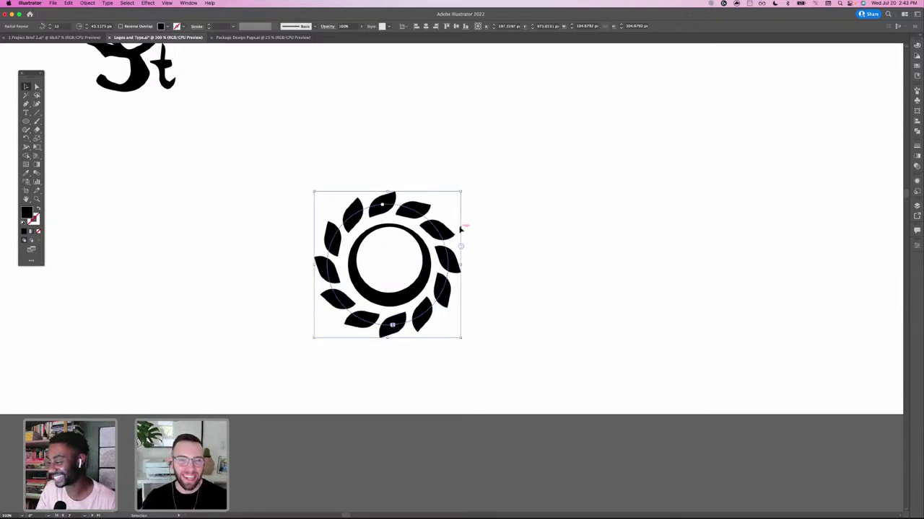
{"action": "left_click", "coordinate": [507, 270]}
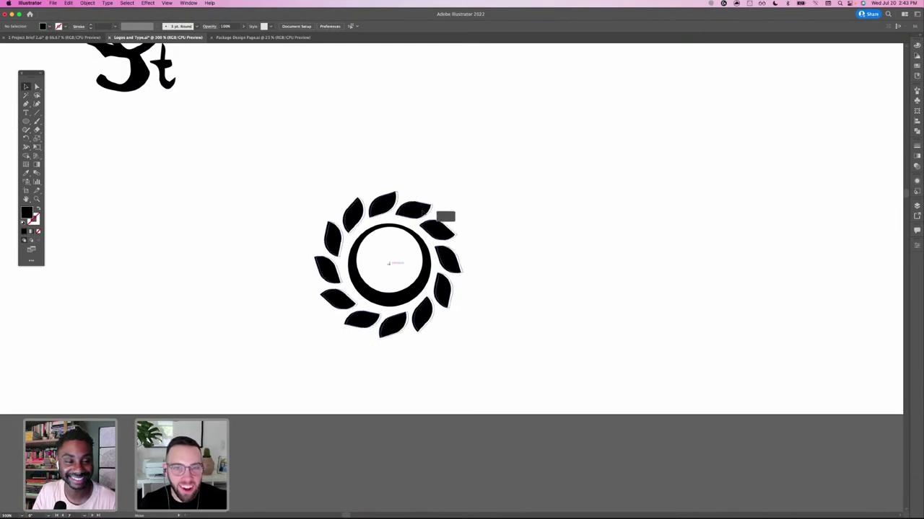
{"action": "left_click", "coordinate": [436, 225]}
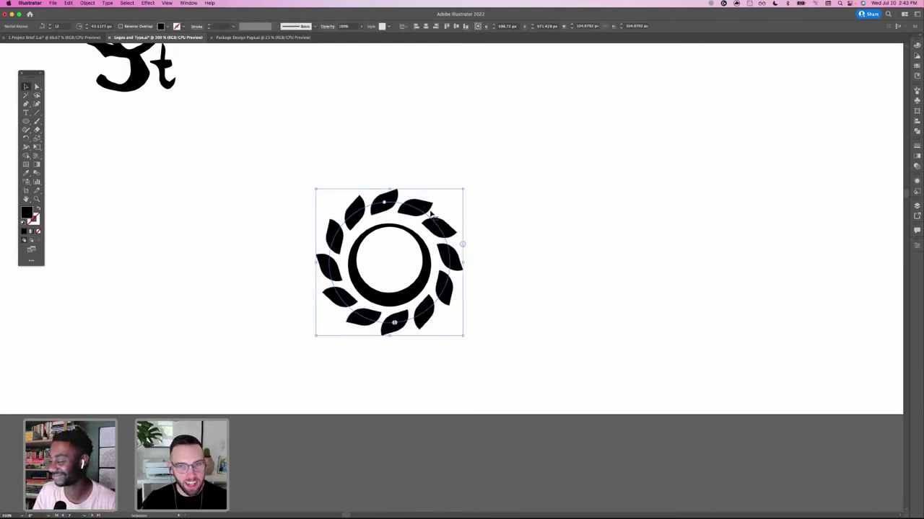
{"action": "left_click_drag", "start_coordinate": [430, 215], "coordinate": [430, 219]}
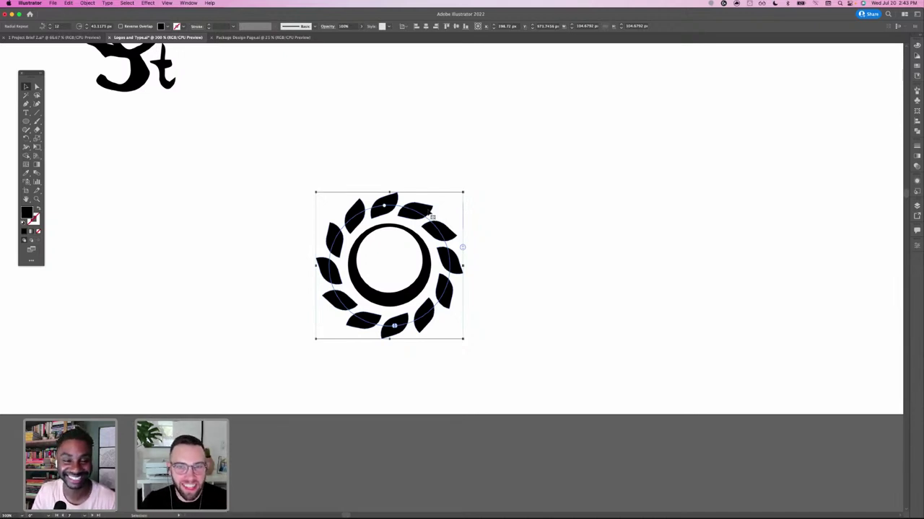
- Rotate the leaves inside the radial repeat counterclockwise so they fan outward from the ring, and shift them slightly
{"action": "double_click", "coordinate": [430, 214]}
{"action": "mouse_move", "coordinate": [437, 203]}
{"action": "left_mouse_down"}
{"action": "mouse_move", "coordinate": [435, 183]}
{"action": "mouse_move", "coordinate": [445, 210]}
{"action": "mouse_move", "coordinate": [423, 202]}
{"action": "left_mouse_up"}
{"action": "left_click", "coordinate": [491, 298]}
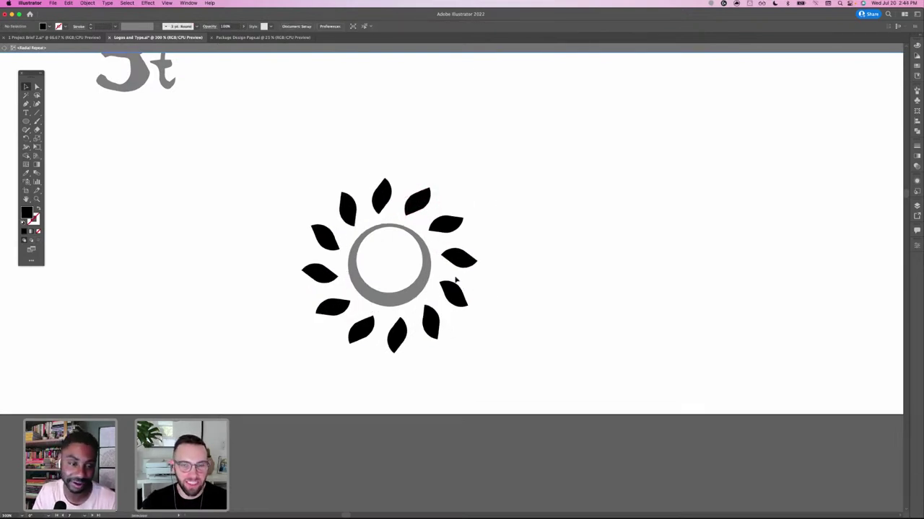
{"action": "left_click", "coordinate": [422, 206]}
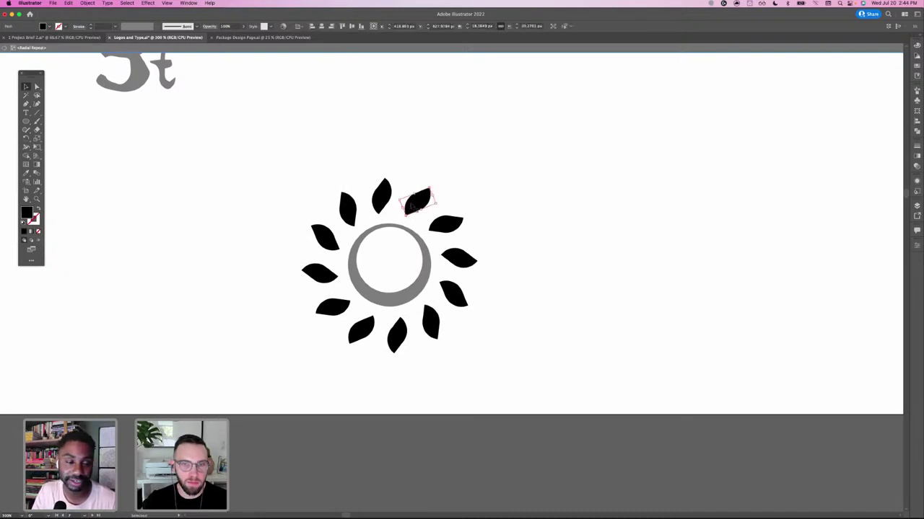
{"action": "left_click_drag", "start_coordinate": [416, 202], "coordinate": [418, 202]}
{"action": "left_click", "coordinate": [527, 277]}
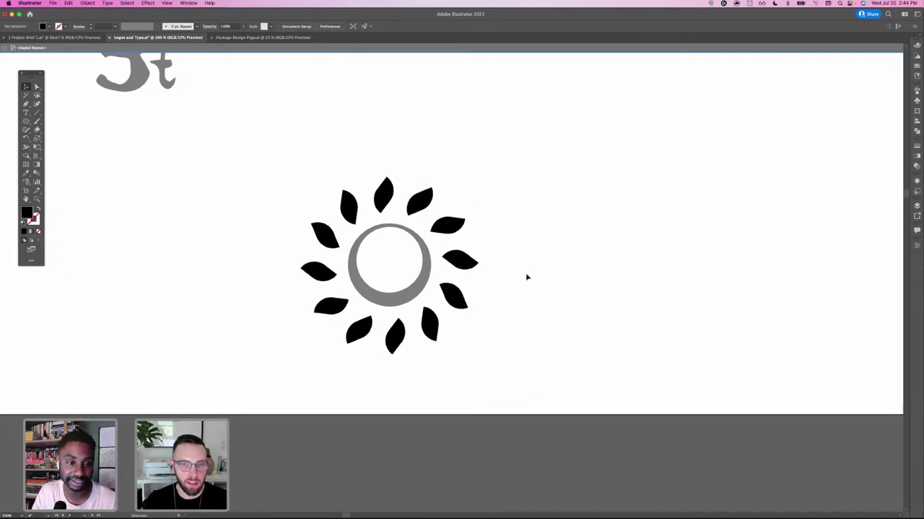
- Tilt the repeated leaves slightly clockwise and exit the radial repeat
{"action": "left_click", "coordinate": [430, 208]}
{"action": "left_click_drag", "start_coordinate": [433, 184], "coordinate": [479, 197]}
{"action": "left_click", "coordinate": [520, 242]}
{"action": "double_click", "coordinate": [531, 286]}
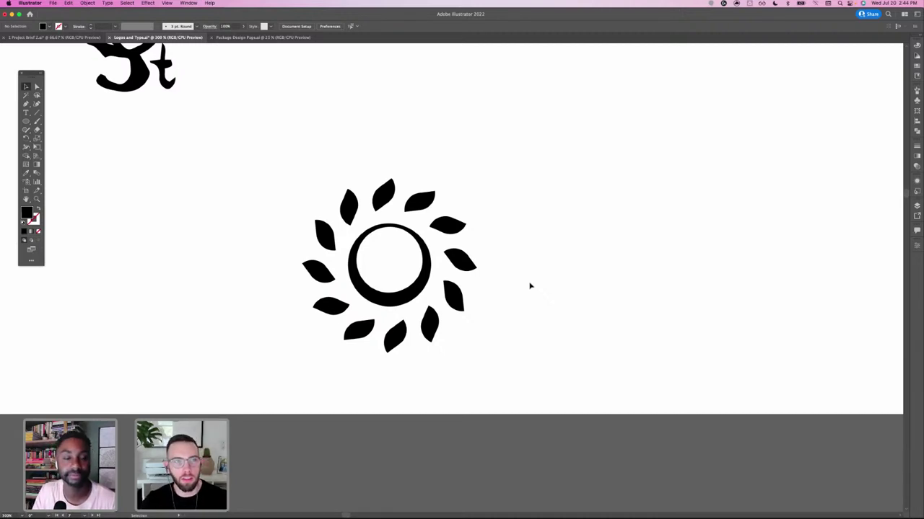
- Enlarge the central ring to about 57 px wide and reposition it within the leaves
{"action": "left_click", "coordinate": [426, 287]}
{"action": "left_click_drag", "start_coordinate": [427, 226], "coordinate": [431, 222]}
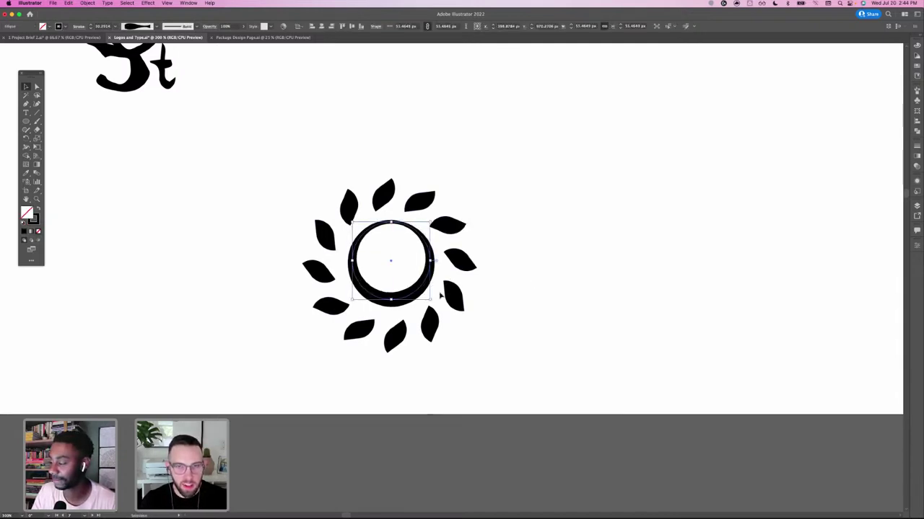
{"action": "left_click_drag", "start_coordinate": [352, 299], "coordinate": [350, 303]}
{"action": "left_click", "coordinate": [440, 304]}
{"action": "left_click_drag", "start_coordinate": [412, 296], "coordinate": [412, 291]}
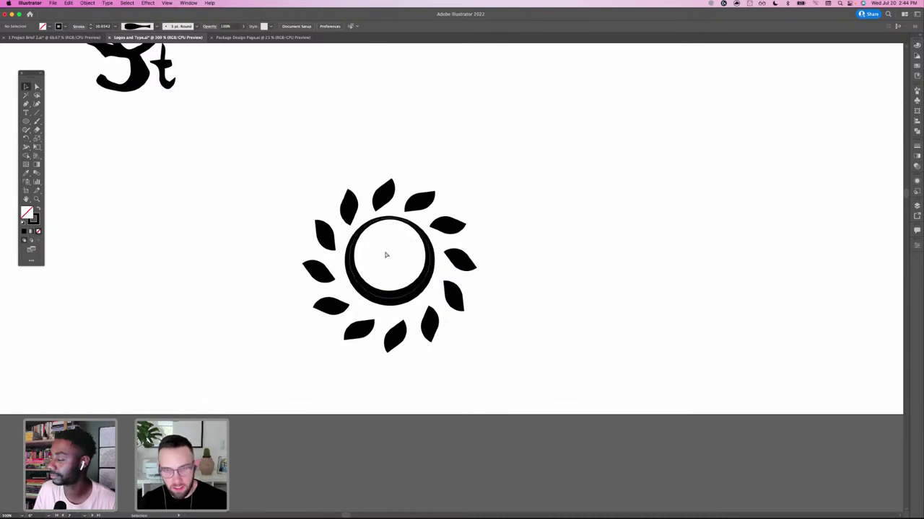
- Align the ring and the surrounding leaf repeat vertically to a common centre
{"action": "key", "text": "super+minus"}
{"action": "left_click_drag", "start_coordinate": [342, 222], "coordinate": [469, 321]}
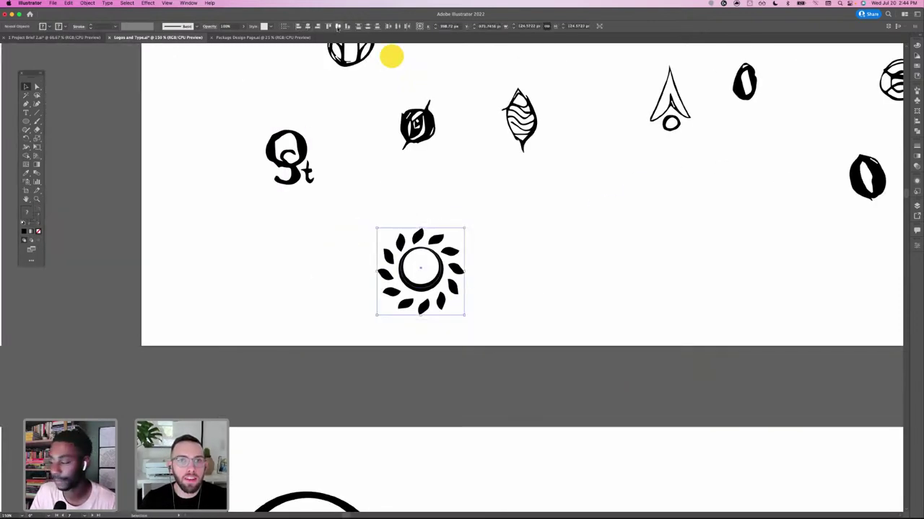
{"action": "left_click", "coordinate": [311, 206]}
{"action": "left_click_drag", "start_coordinate": [421, 288], "coordinate": [433, 292]}
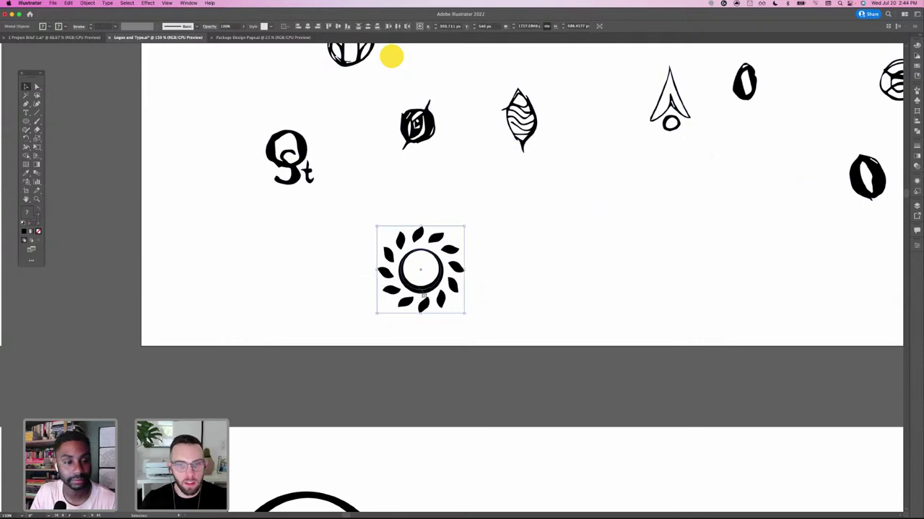
{"action": "left_click", "coordinate": [462, 295]}
{"action": "left_click", "coordinate": [432, 289]}
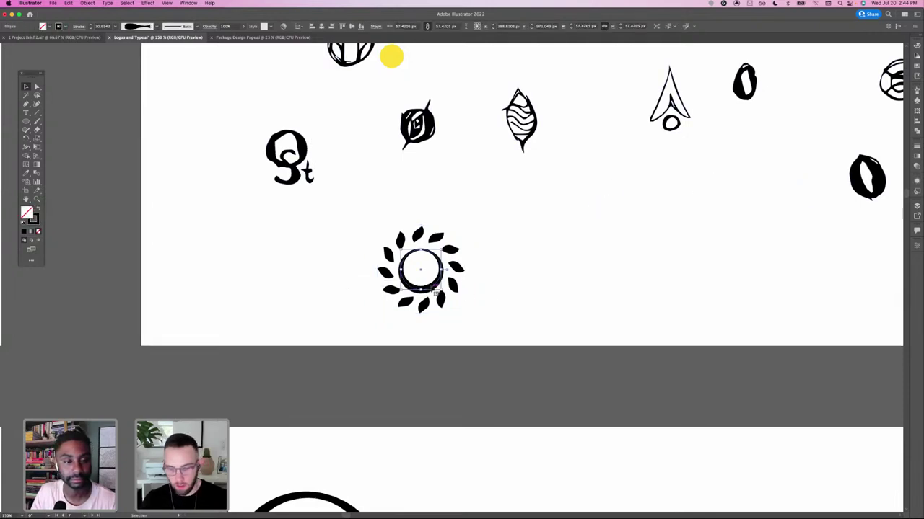
- Move the leaf-encircled ring to the artboard below, beside the striped-leaf ring, and scale it to about 220 px wide
{"action": "mouse_move", "coordinate": [360, 247]}
{"action": "left_mouse_down"}
{"action": "mouse_move", "coordinate": [456, 310]}
{"action": "mouse_move", "coordinate": [495, 404]}
{"action": "mouse_move", "coordinate": [494, 434]}
{"action": "left_mouse_up"}
{"action": "scroll", "coordinate": [453, 303], "scroll_direction": "down", "scroll_amount": 3}
{"action": "left_click_drag", "start_coordinate": [511, 403], "coordinate": [540, 373]}
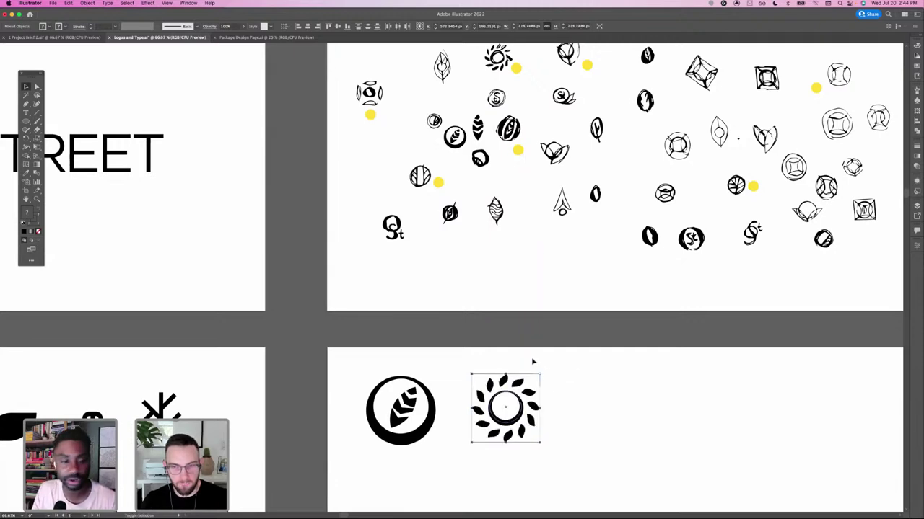
{"action": "left_click", "coordinate": [568, 380]}
{"action": "scroll", "coordinate": [507, 283], "scroll_direction": "right", "scroll_amount": 3}
{"action": "scroll", "coordinate": [507, 282], "scroll_direction": "up", "scroll_amount": 1}
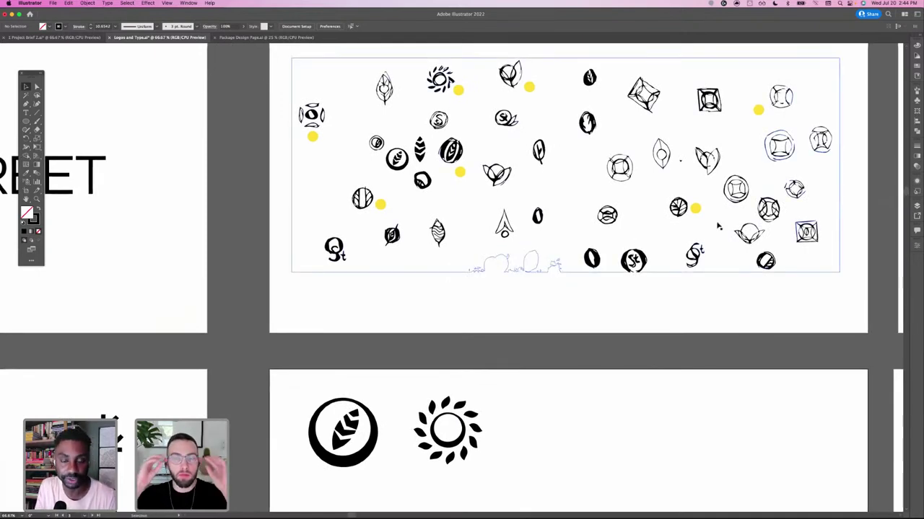
{"action": "left_click", "coordinate": [480, 282]}
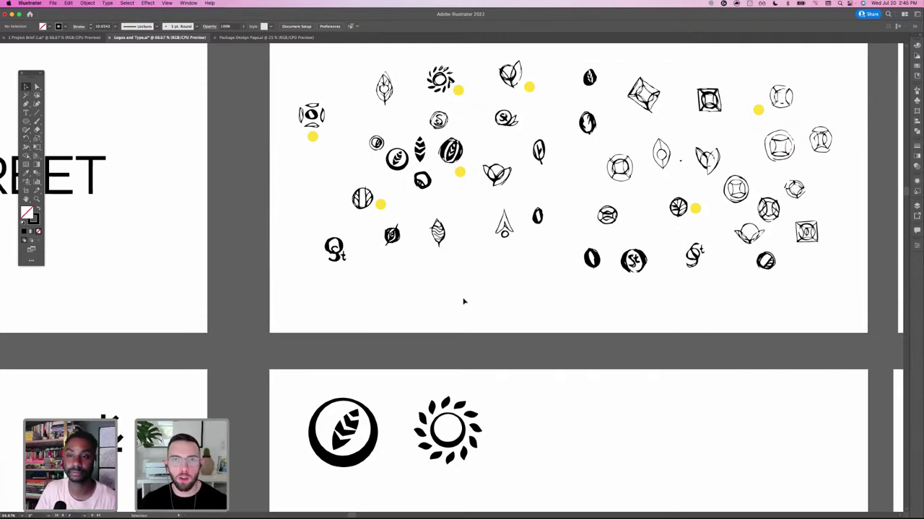
{"action": "left_click_drag", "start_coordinate": [464, 300], "coordinate": [461, 299]}
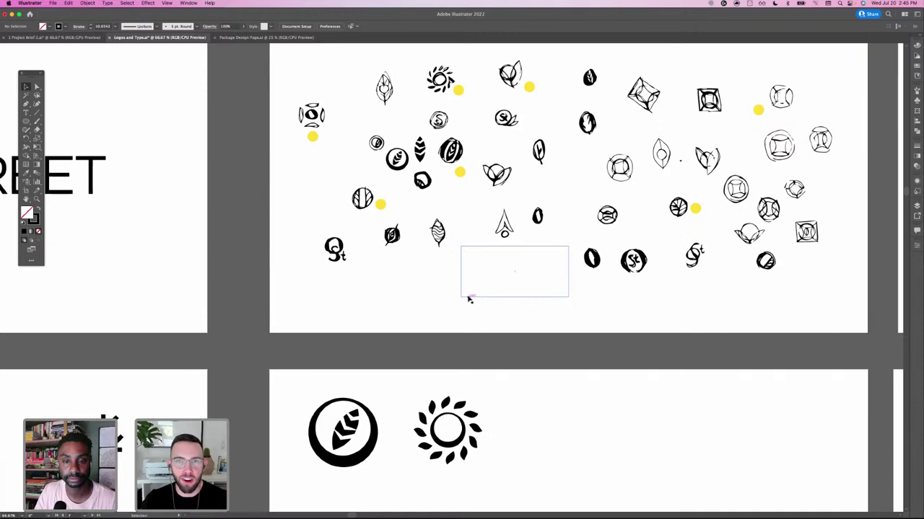
{"action": "left_click_drag", "start_coordinate": [468, 299], "coordinate": [468, 303]}
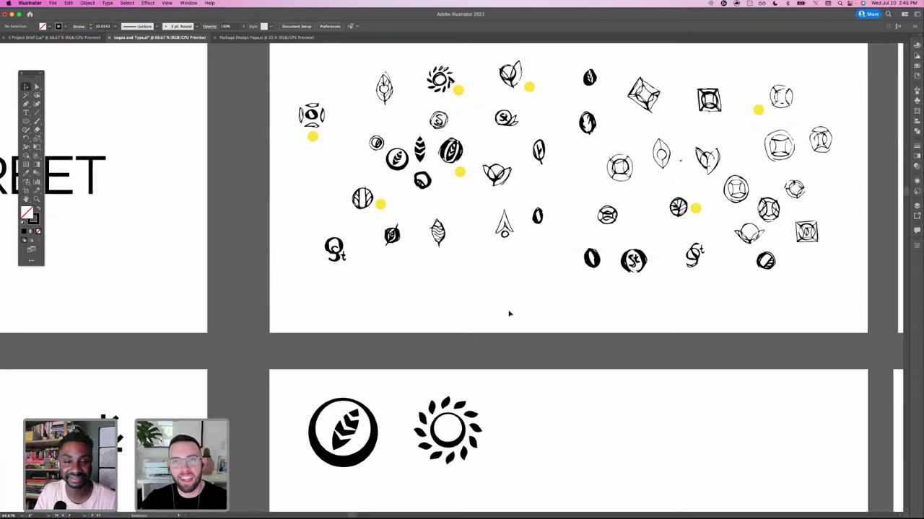
{"action": "left_click_drag", "start_coordinate": [501, 315], "coordinate": [467, 294]}
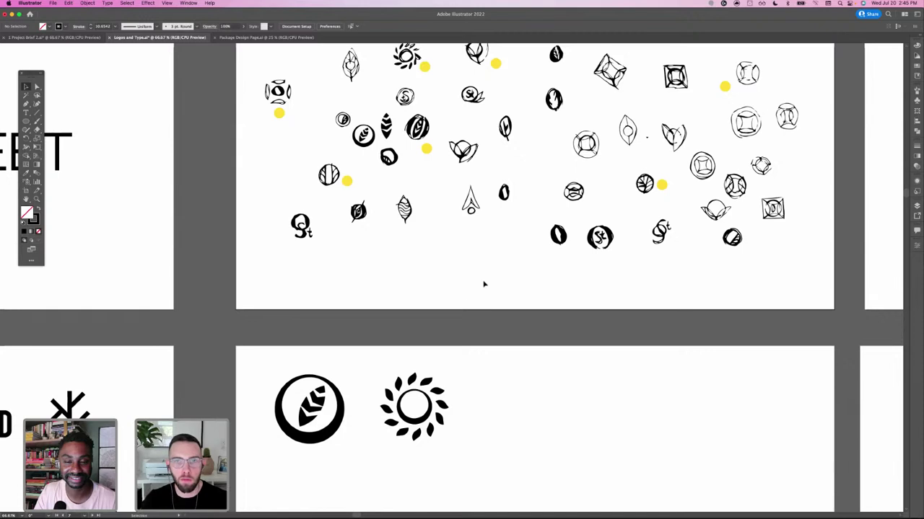
{"action": "left_click_drag", "start_coordinate": [450, 205], "coordinate": [455, 235]}
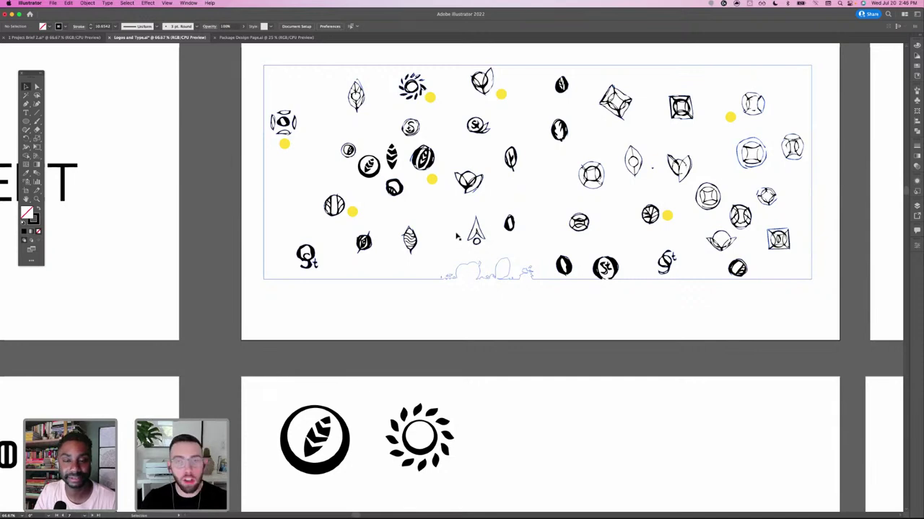
{"action": "left_click", "coordinate": [410, 287]}
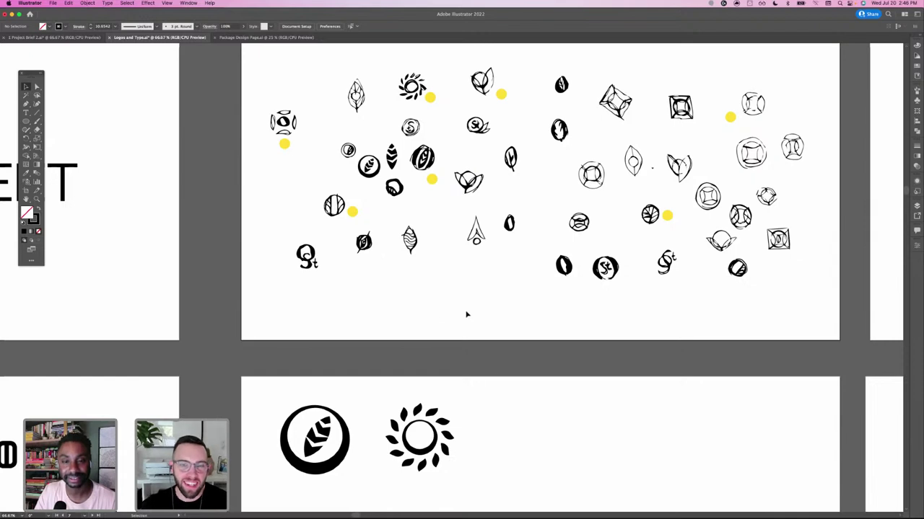
{"action": "left_click_drag", "start_coordinate": [513, 357], "coordinate": [435, 334]}
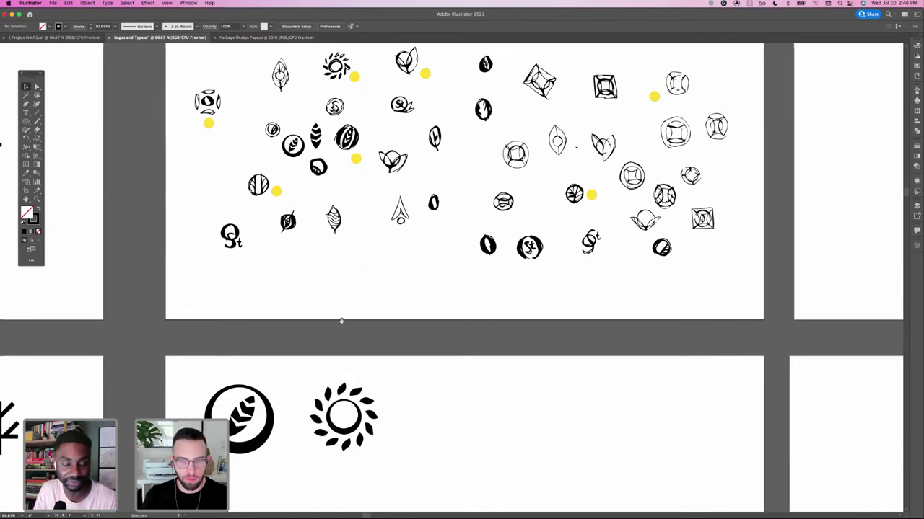
{"action": "left_click_drag", "start_coordinate": [356, 327], "coordinate": [427, 275]}
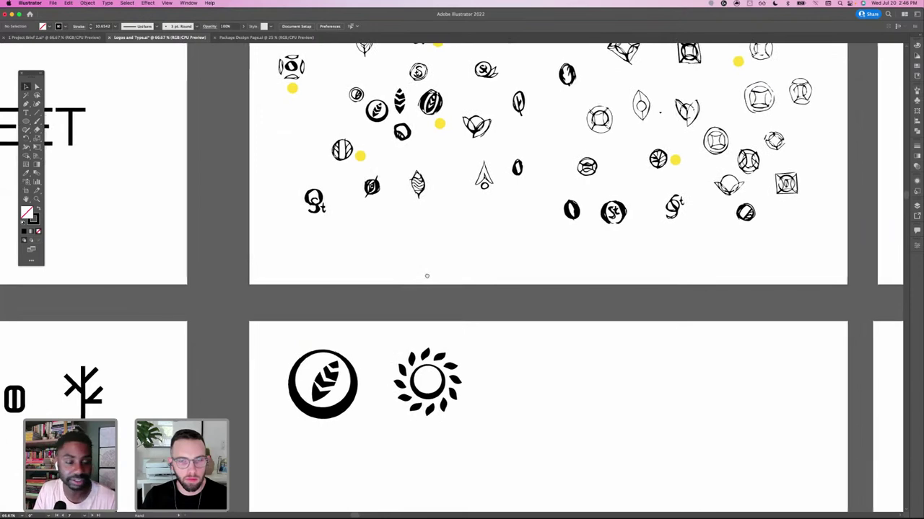
{"action": "scroll", "coordinate": [484, 359], "scroll_direction": "down", "scroll_amount": 5}
{"action": "scroll", "coordinate": [437, 285], "scroll_direction": "right", "scroll_amount": 3}
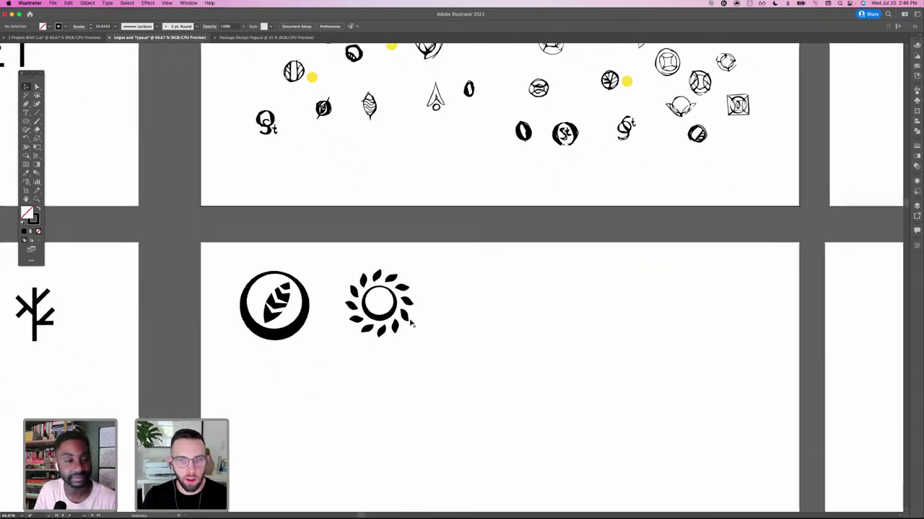
{"action": "left_click", "coordinate": [410, 321]}
{"action": "scroll", "coordinate": [379, 175], "scroll_direction": "up", "scroll_amount": 5}
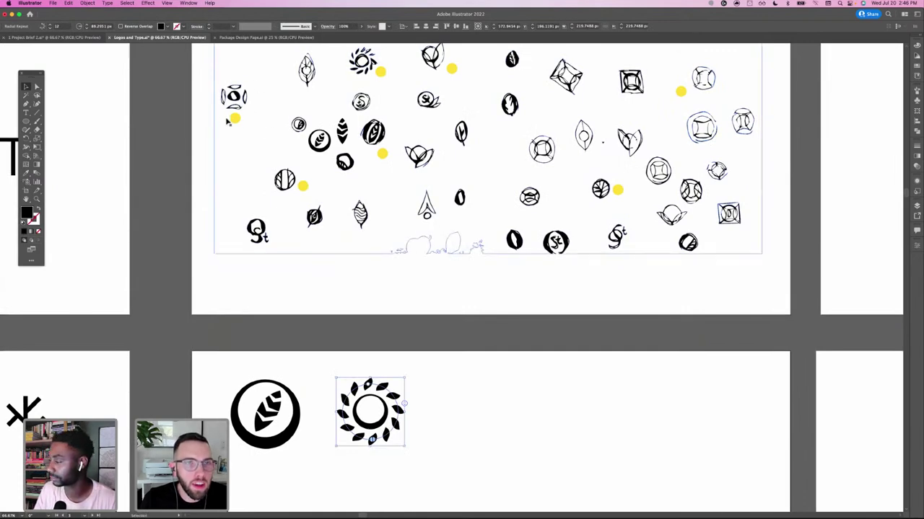
- Copy the sprig of two stacked leaf pairs from the neighbouring artboard and place it below the leaf-encircled ring
{"action": "scroll", "coordinate": [424, 283], "scroll_direction": "down", "scroll_amount": 3}
{"action": "scroll", "coordinate": [425, 284], "scroll_direction": "left", "scroll_amount": 8}
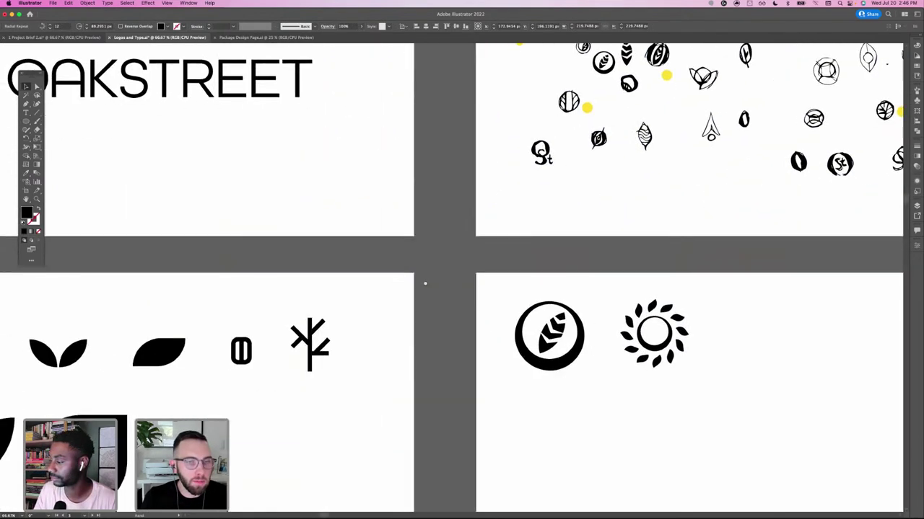
{"action": "scroll", "coordinate": [383, 289], "scroll_direction": "down", "scroll_amount": 2}
{"action": "scroll", "coordinate": [383, 289], "scroll_direction": "left", "scroll_amount": 8}
{"action": "left_click", "coordinate": [157, 296]}
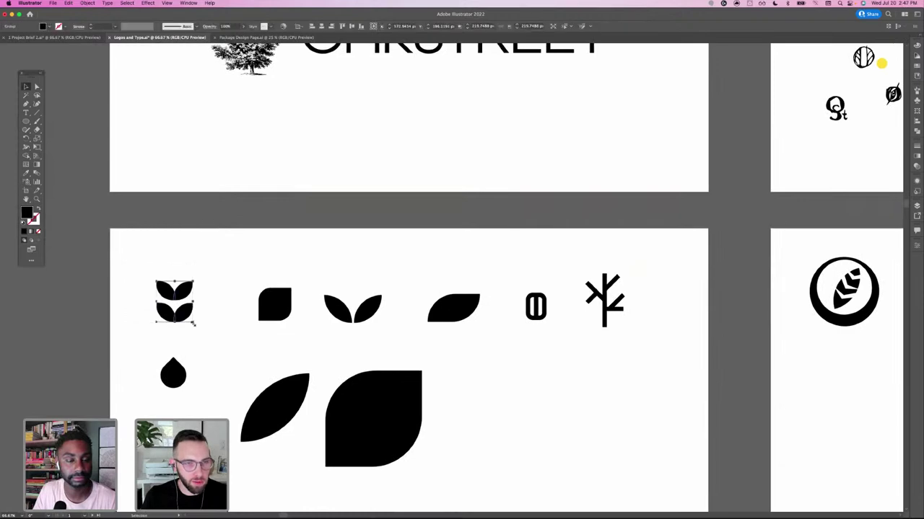
{"action": "scroll", "coordinate": [681, 344], "scroll_direction": "right", "scroll_amount": 9}
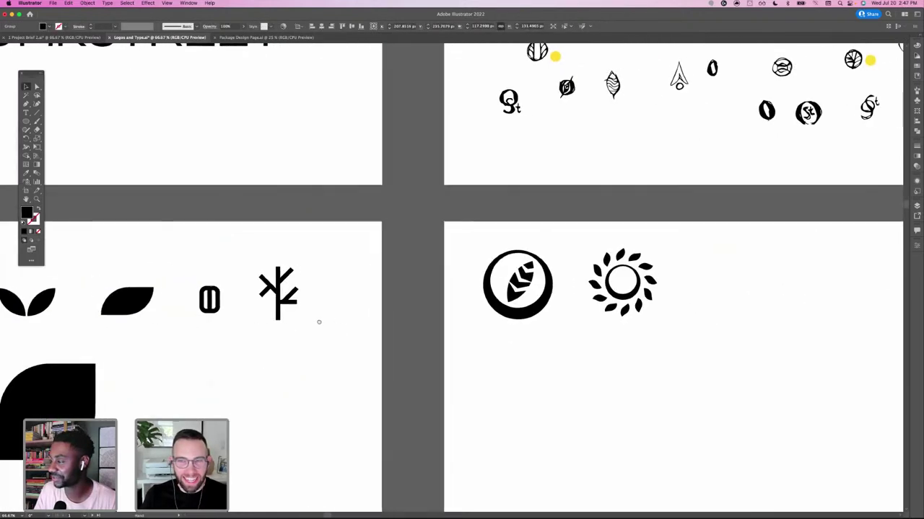
{"action": "scroll", "coordinate": [318, 322], "scroll_direction": "right", "scroll_amount": 7}
{"action": "left_click", "coordinate": [417, 290]}
{"action": "left_click", "coordinate": [469, 377]}
{"action": "key", "text": "cmd+v"}
{"action": "left_click_drag", "start_coordinate": [467, 288], "coordinate": [401, 363]}
- Duplicate the radial leaf repeat without its central ring and place the copy beside the leaf-encircled ring
{"action": "left_click", "coordinate": [404, 321]}
{"action": "key", "text": "super+c"}
{"action": "left_click", "coordinate": [540, 322]}
{"action": "key", "text": "super+v"}
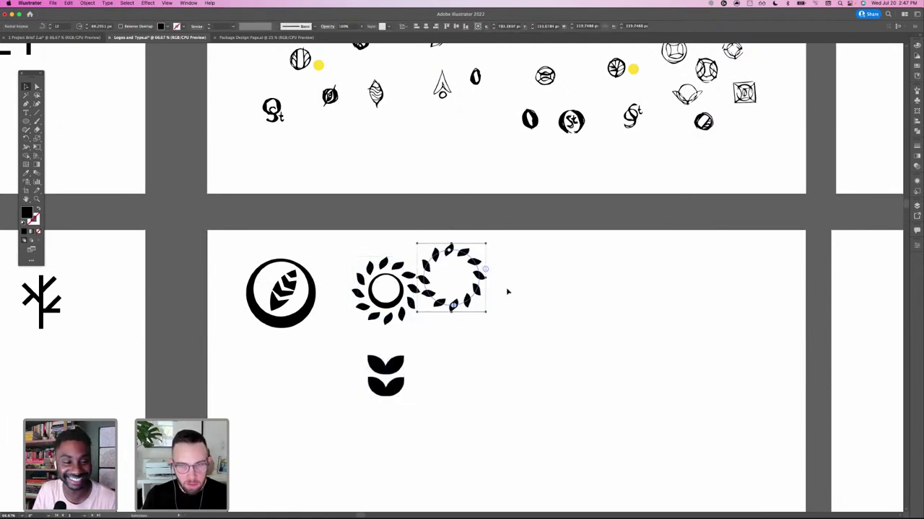
{"action": "left_click_drag", "start_coordinate": [478, 266], "coordinate": [526, 285]}
- Replace the single leaf in the copied radial repeat with the cut sprig and rotate the sprigs to point outward
{"action": "left_click_drag", "start_coordinate": [347, 356], "coordinate": [412, 404]}
{"action": "key", "text": "Delete"}
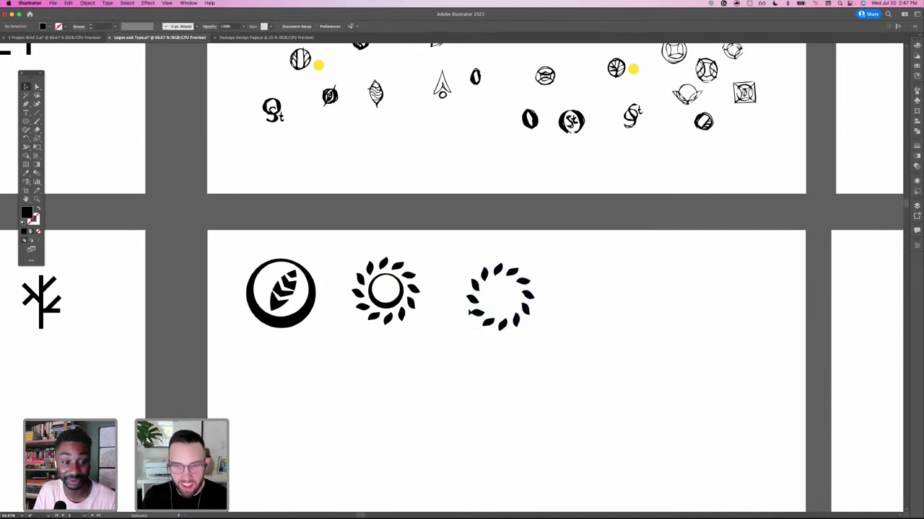
{"action": "double_click", "coordinate": [497, 277]}
{"action": "key", "text": "Delete"}
{"action": "key", "text": "super+="}
{"action": "key", "text": "super+="}
{"action": "key", "text": "super+v"}
{"action": "key", "text": "v"}
{"action": "left_click_drag", "start_coordinate": [490, 322], "coordinate": [469, 278]}
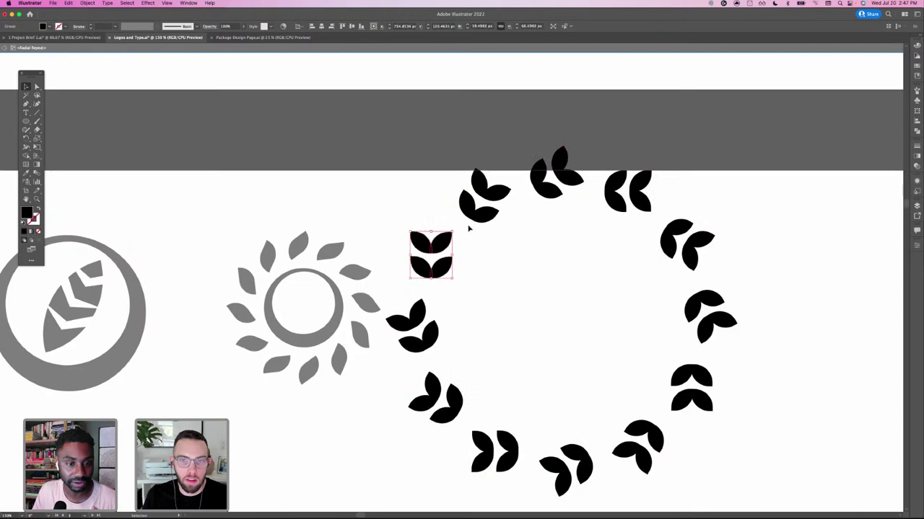
{"action": "left_click_drag", "start_coordinate": [456, 230], "coordinate": [418, 220]}
{"action": "double_click", "coordinate": [425, 205]}
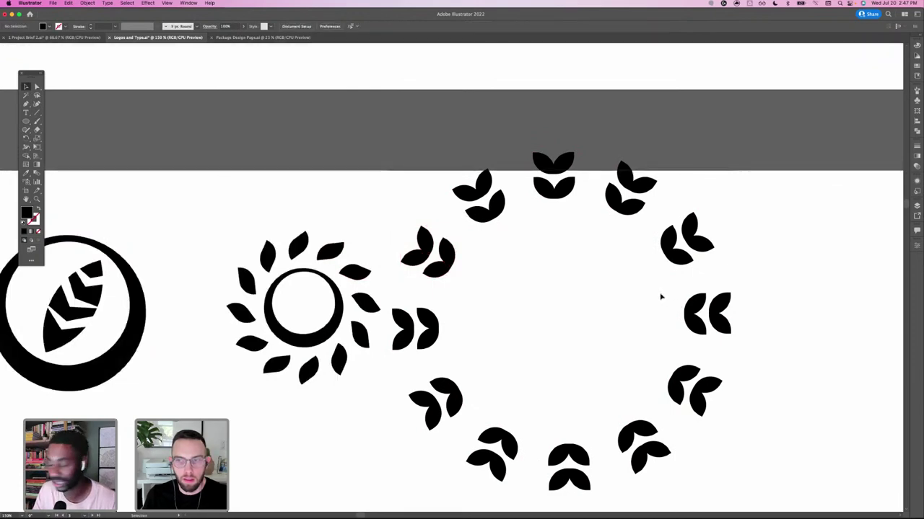
- Reduce the sprig repeat to five instances, and enlarge the sprigs while bringing them closer to the centre
{"action": "left_click", "coordinate": [703, 322]}
{"action": "left_click_drag", "start_coordinate": [730, 278], "coordinate": [732, 310]}
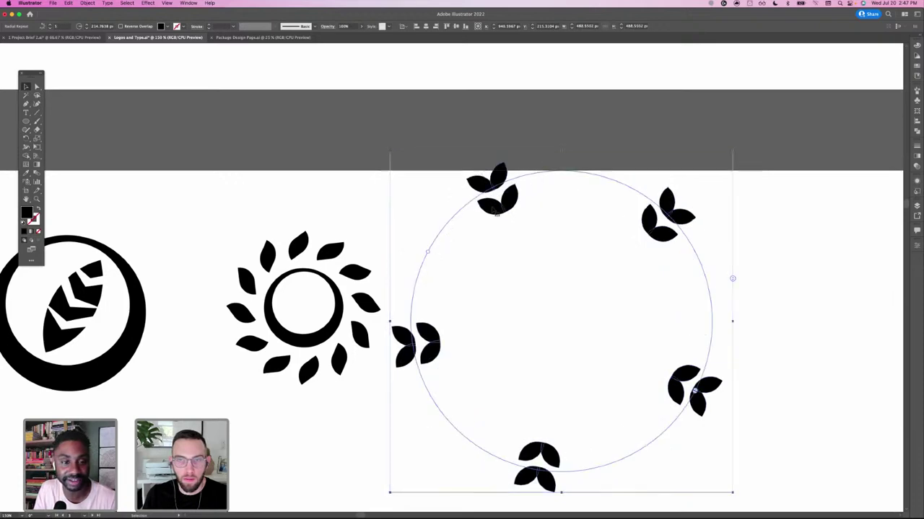
{"action": "double_click", "coordinate": [478, 186]}
{"action": "left_click_drag", "start_coordinate": [517, 215], "coordinate": [557, 250]}
{"action": "double_click", "coordinate": [618, 200]}
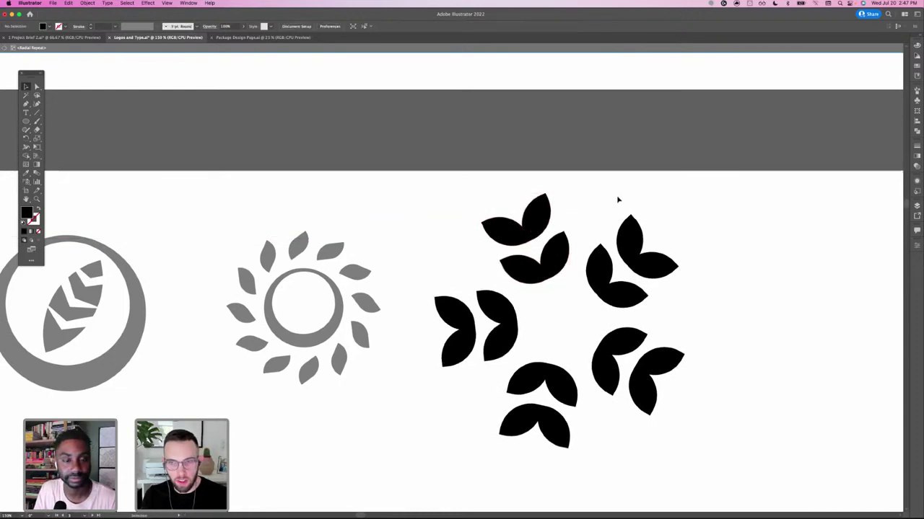
- Scale the five-sprig repeat to about 313 px wide and position it beside the leaf-encircled ring
{"action": "key", "text": "super+minus"}
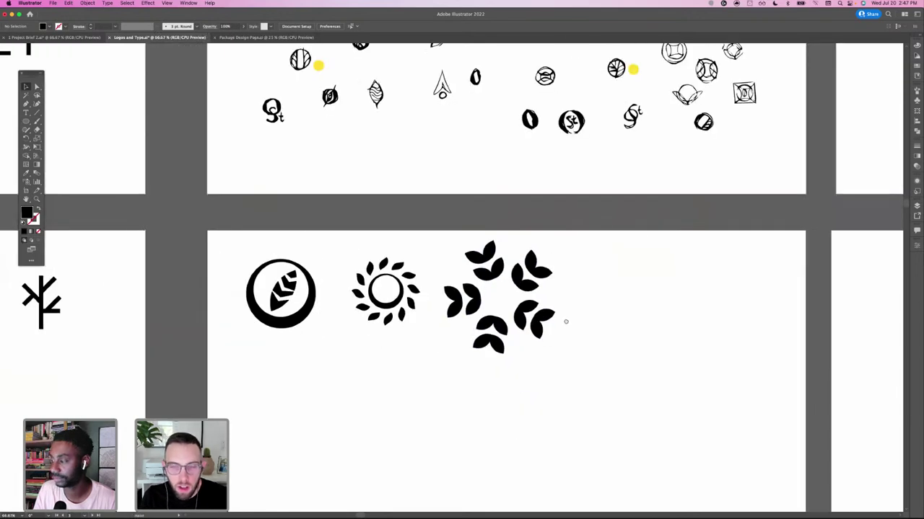
{"action": "left_click_drag", "start_coordinate": [568, 322], "coordinate": [477, 280]}
{"action": "left_click_drag", "start_coordinate": [451, 249], "coordinate": [488, 260]}
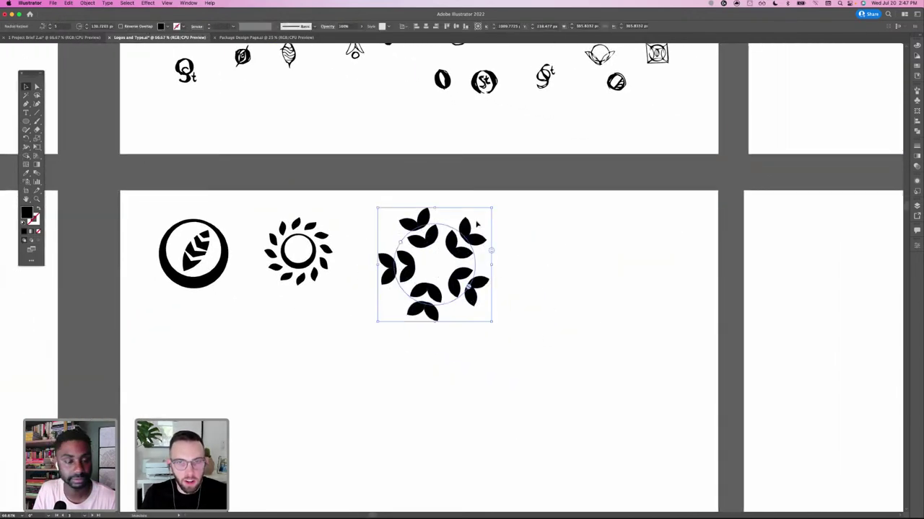
{"action": "left_click_drag", "start_coordinate": [491, 207], "coordinate": [474, 230]}
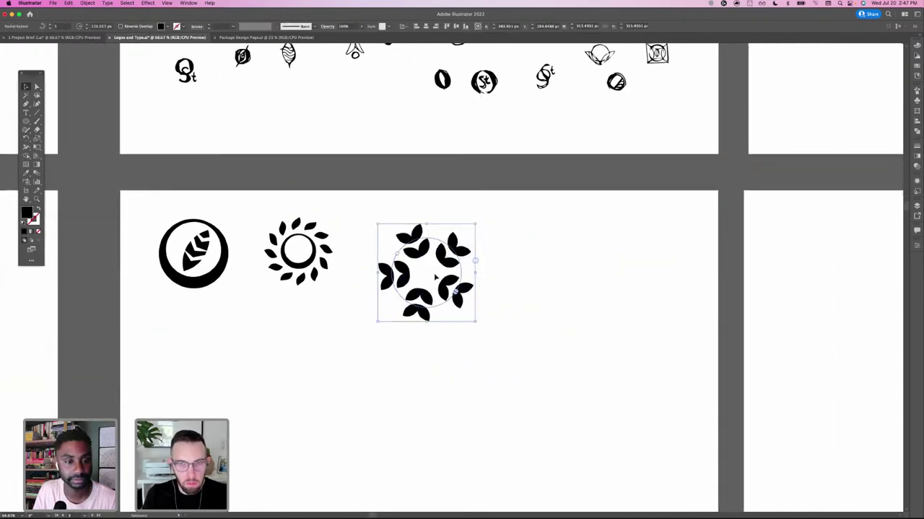
{"action": "left_click_drag", "start_coordinate": [450, 264], "coordinate": [446, 252]}
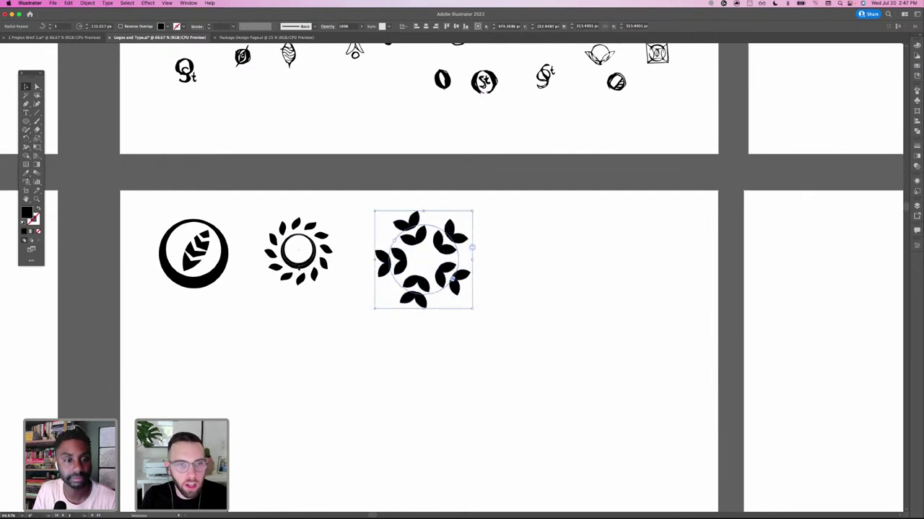
- Draw a circle about 54 px in diameter in the centre of the five-sprig repeat
{"action": "left_click", "coordinate": [297, 266]}
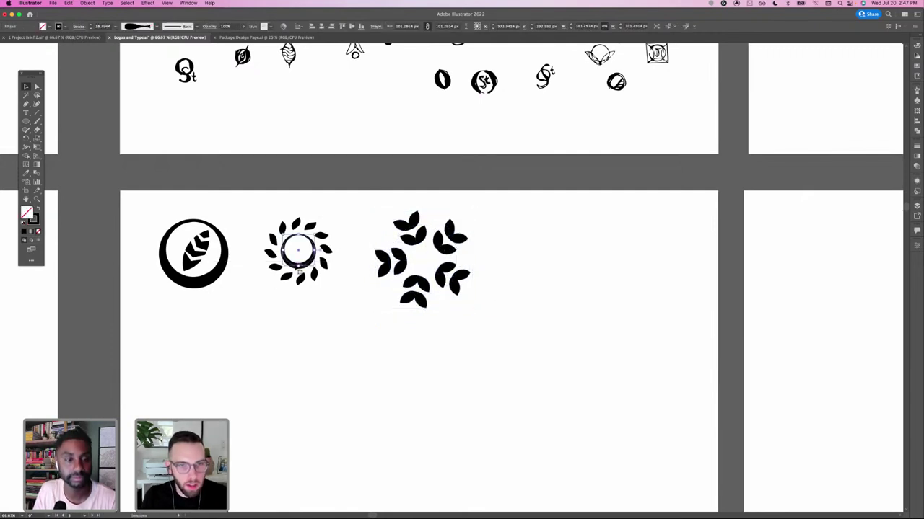
{"action": "left_click", "coordinate": [26, 121]}
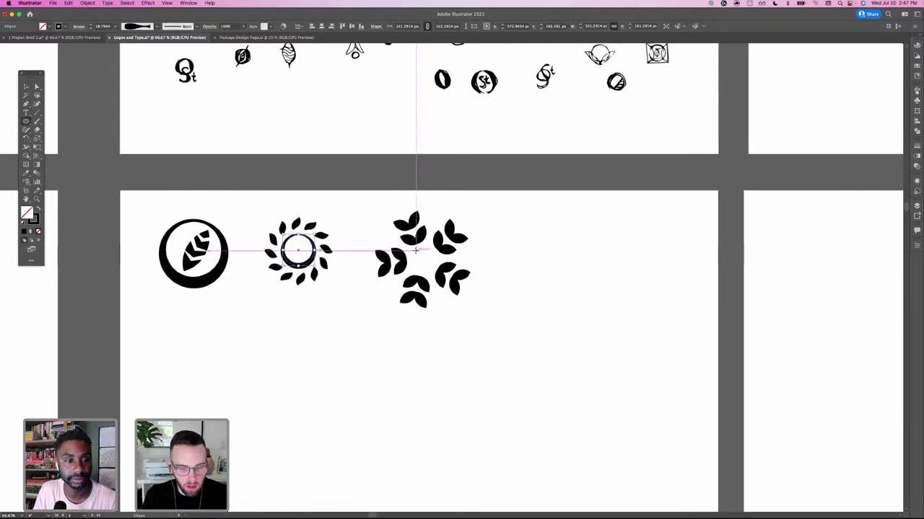
{"action": "left_click_drag", "start_coordinate": [416, 251], "coordinate": [433, 267]}
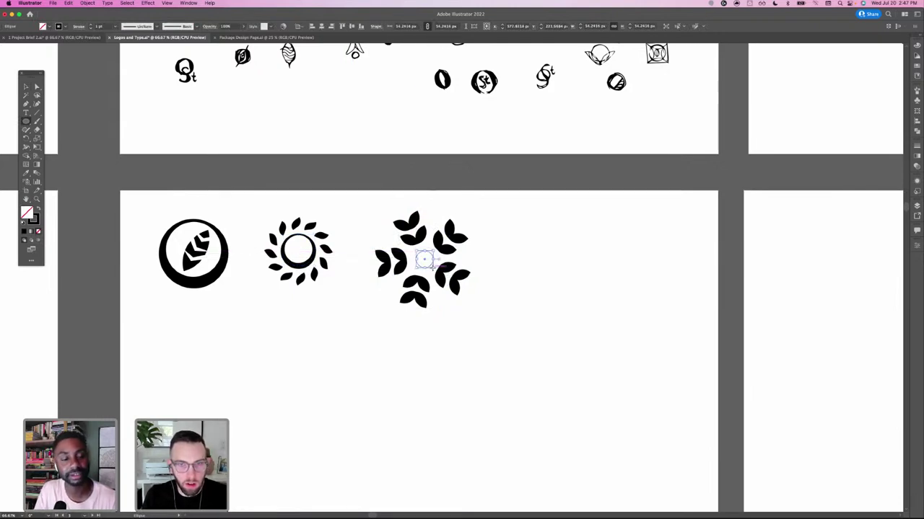
{"action": "left_click", "coordinate": [26, 173]}
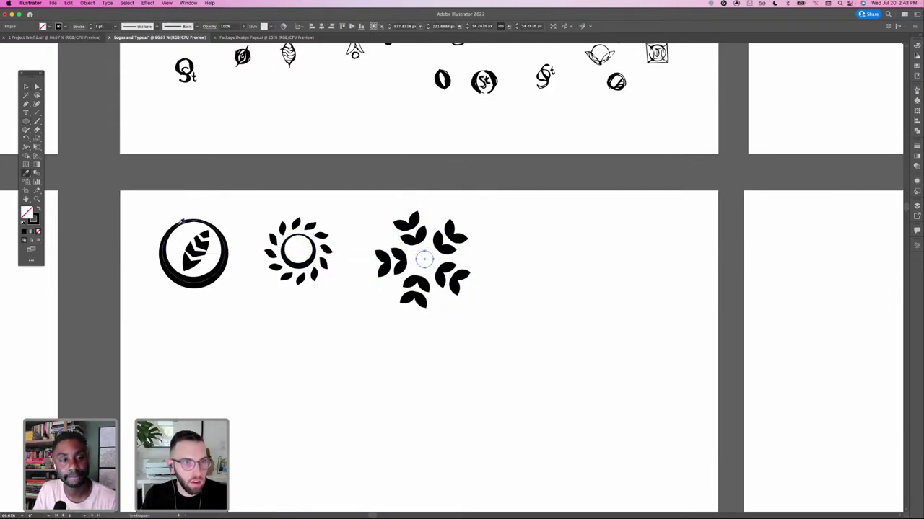
{"action": "left_click", "coordinate": [182, 221]}
{"action": "key", "text": "super+z"}
- Set the central circle's stroke weight to 12 pt
{"action": "key", "text": "v"}
{"action": "left_click", "coordinate": [89, 28]}
{"action": "left_click", "coordinate": [89, 28]}
{"action": "left_click", "coordinate": [90, 29]}
{"action": "left_click", "coordinate": [90, 28]}
{"action": "left_click", "coordinate": [89, 28]}
{"action": "left_click", "coordinate": [89, 28]}
{"action": "left_click", "coordinate": [89, 28]}
{"action": "left_click", "coordinate": [90, 29]}
{"action": "left_click", "coordinate": [90, 28]}
{"action": "left_click", "coordinate": [90, 24]}
{"action": "left_click", "coordinate": [90, 24]}
{"action": "left_click", "coordinate": [89, 25]}
{"action": "left_click", "coordinate": [90, 25]}
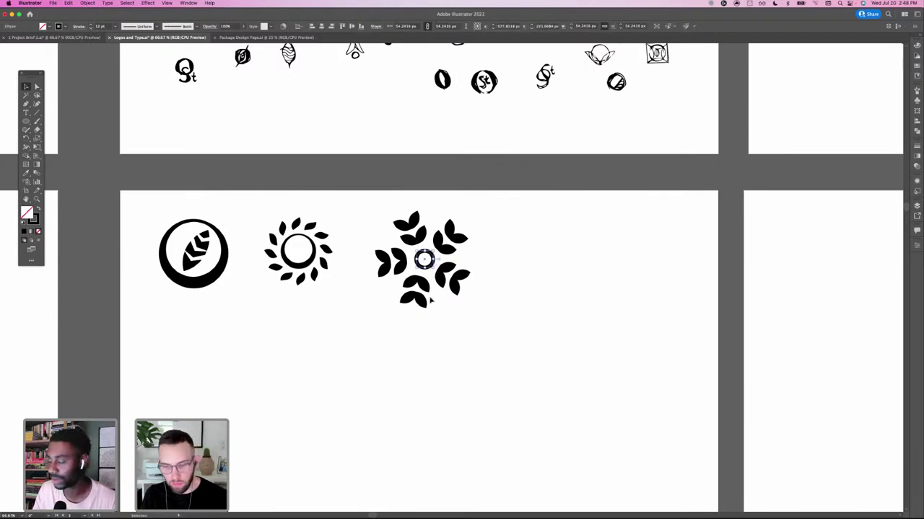
- Enlarge the ring inside the five sprigs to about 67 px wide, scaling its stroke with it
{"action": "key", "text": "super+equal"}
{"action": "key", "text": "super+equal"}
{"action": "left_click_drag", "start_coordinate": [430, 297], "coordinate": [422, 307]}
{"action": "left_click_drag", "start_coordinate": [468, 271], "coordinate": [471, 268]}
{"action": "left_click", "coordinate": [612, 282]}
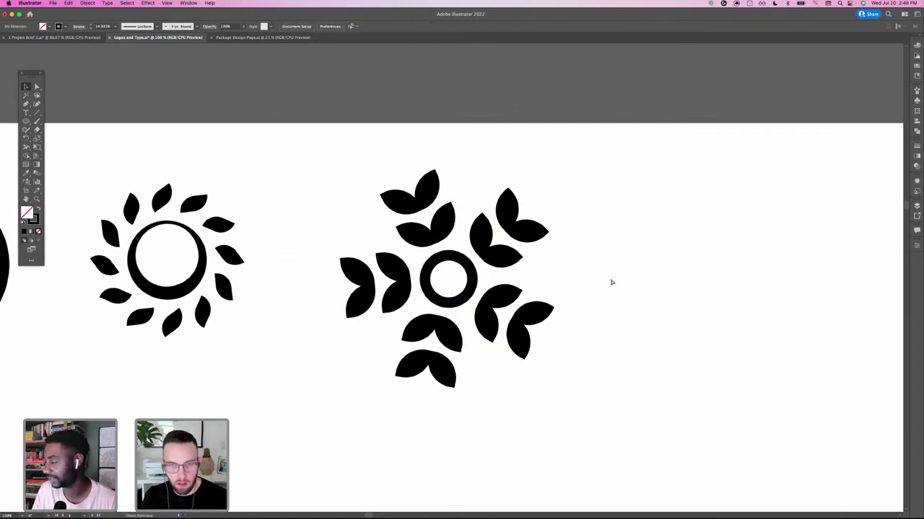
- Compare the new five-sprig mark with the other rebuilt marks and the yellow-marked sketches above
{"action": "key", "text": "super+minus"}
{"action": "key", "text": "super+minus"}
{"action": "key", "text": "super+minus"}
{"action": "scroll", "coordinate": [373, 338], "scroll_direction": "up", "scroll_amount": 1}
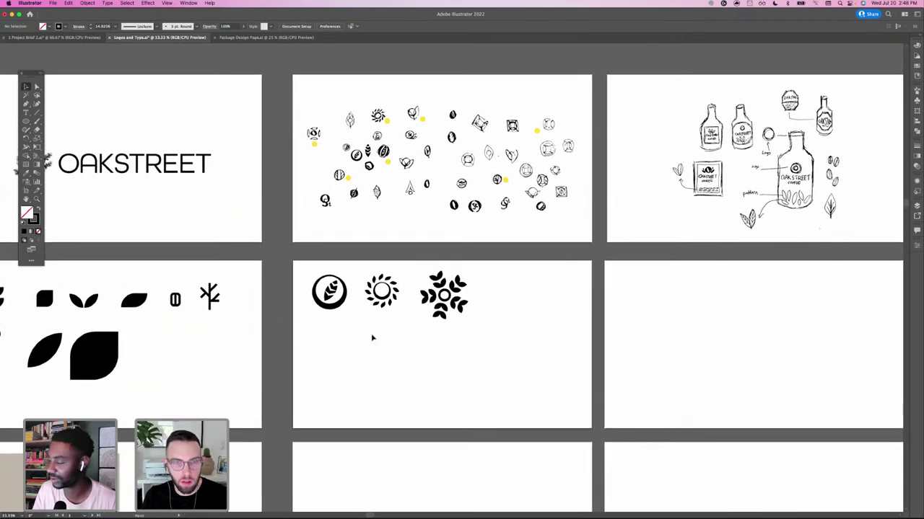
{"action": "key", "text": "super+equal"}
{"action": "key", "text": "super+equal"}
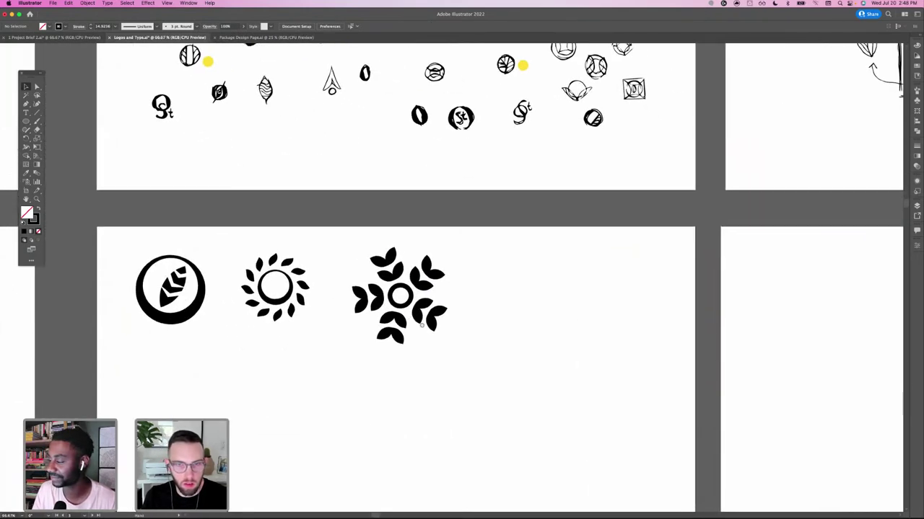
{"action": "left_click_drag", "start_coordinate": [342, 252], "coordinate": [440, 349]}
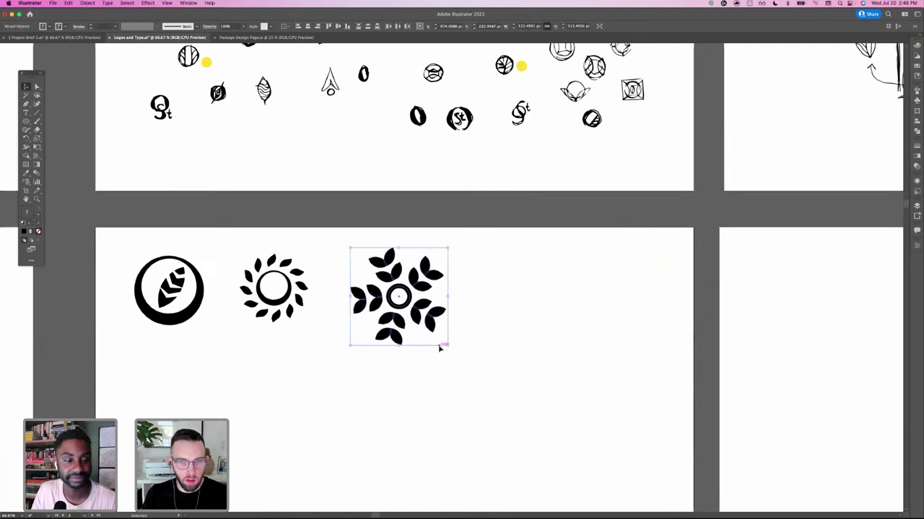
{"action": "left_click", "coordinate": [243, 202]}
{"action": "left_click_drag", "start_coordinate": [283, 210], "coordinate": [365, 291]}
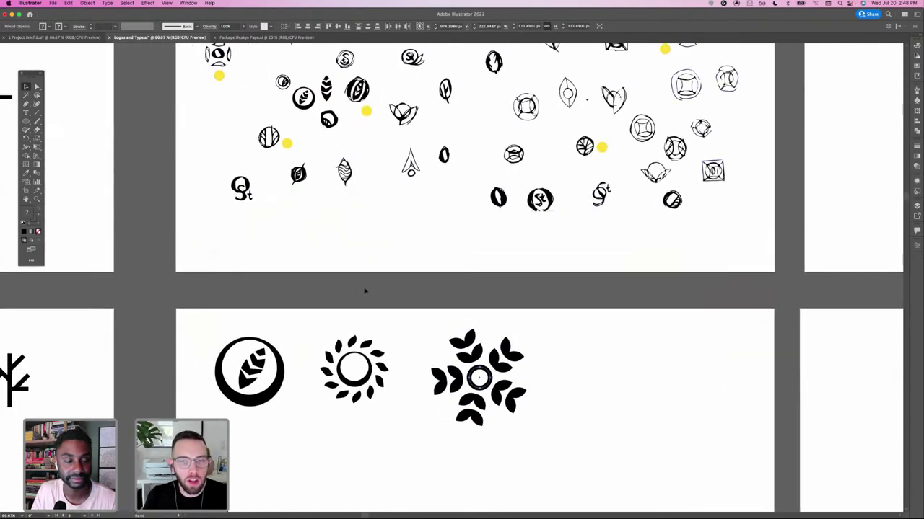
{"action": "left_click_drag", "start_coordinate": [216, 106], "coordinate": [222, 114]}
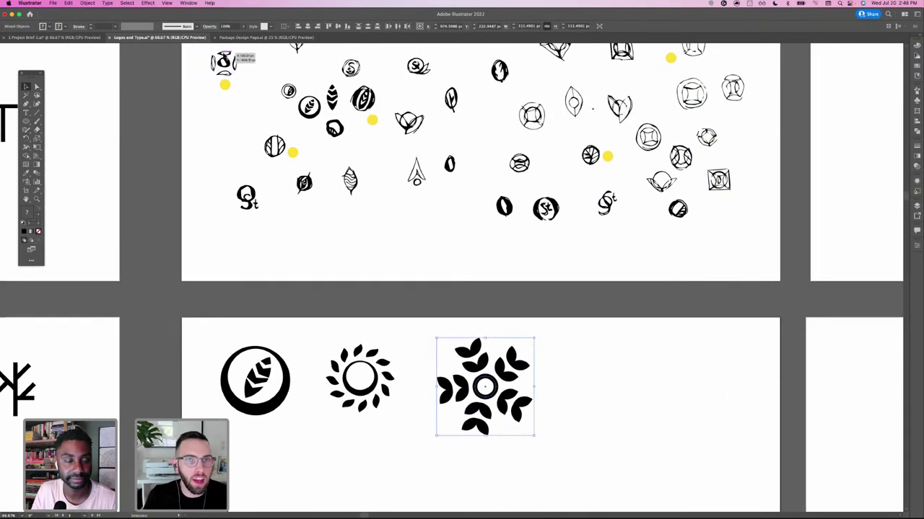
{"action": "left_click_drag", "start_coordinate": [393, 247], "coordinate": [318, 140]}
{"action": "key", "text": "super+plus"}
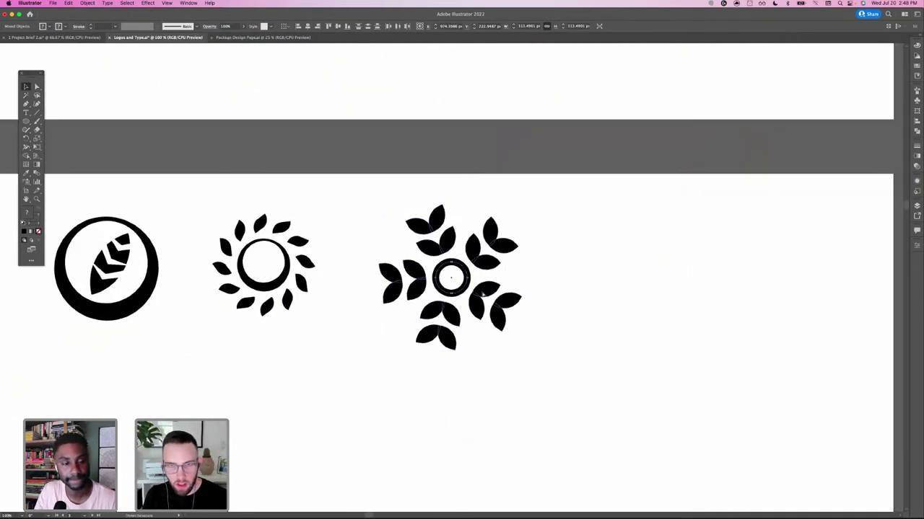
{"action": "left_click_drag", "start_coordinate": [670, 381], "coordinate": [565, 365]}
{"action": "left_click", "coordinate": [565, 365]}
{"action": "left_click", "coordinate": [357, 280]}
{"action": "key", "text": "super+c"}
{"action": "key", "text": "super+v"}
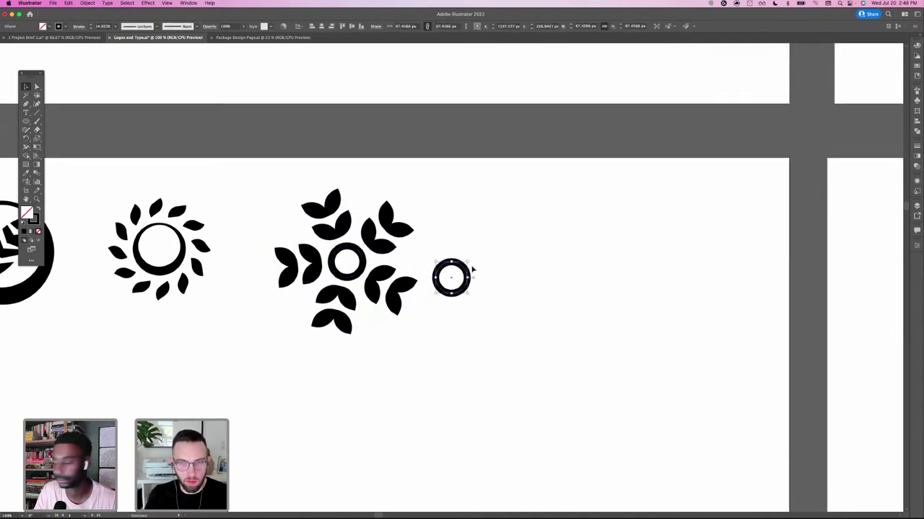
{"action": "left_click_drag", "start_coordinate": [451, 277], "coordinate": [553, 249]}
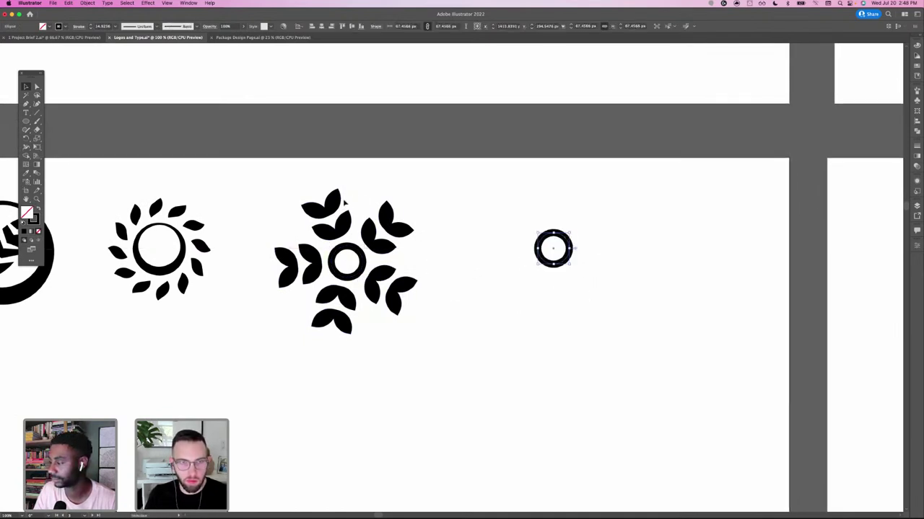
{"action": "key", "text": "super+minus"}
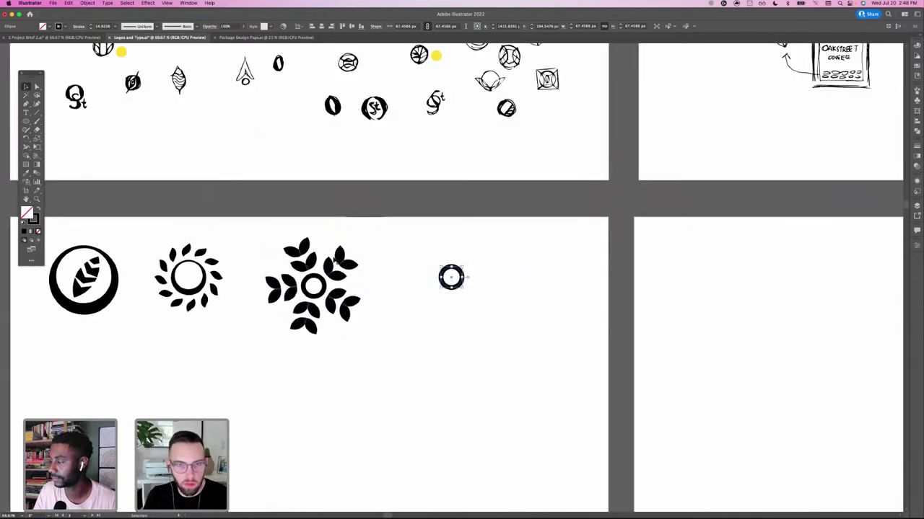
{"action": "key", "text": "super+Tab"}
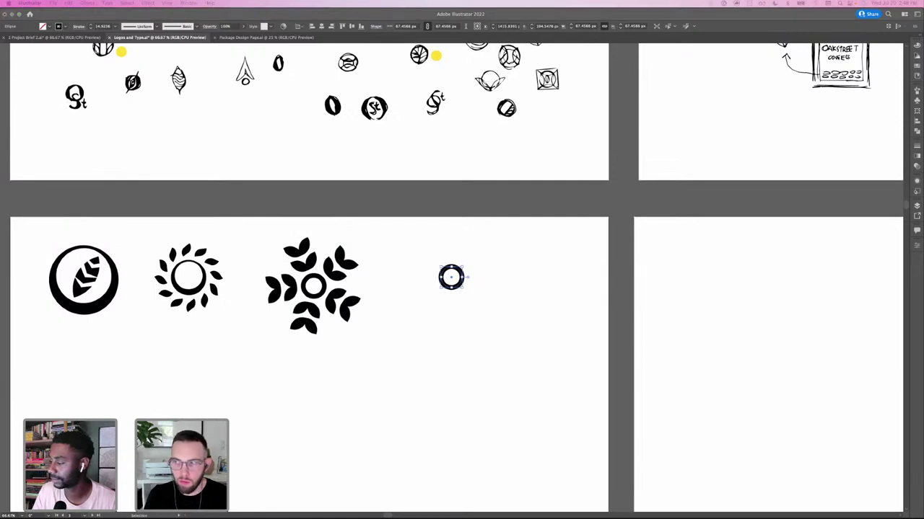
{"action": "left_click", "coordinate": [311, 238]}
{"action": "left_click", "coordinate": [307, 257]}
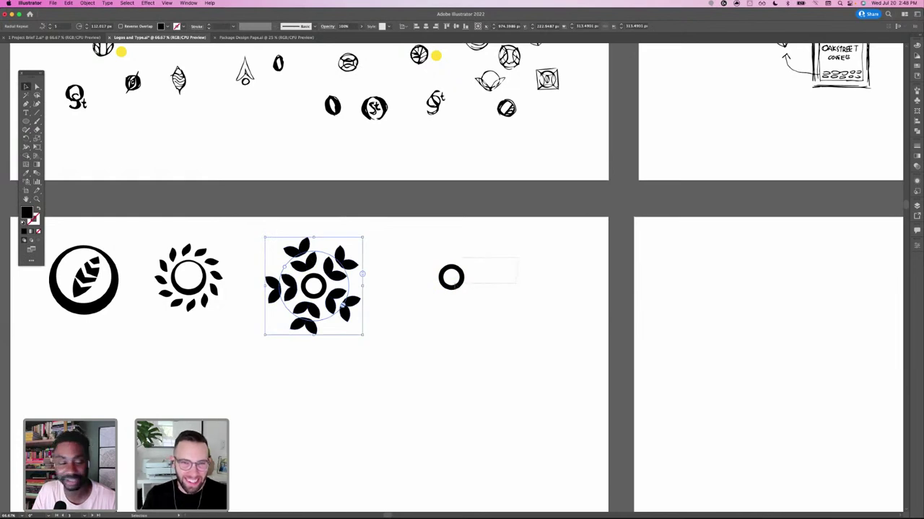
{"action": "left_click", "coordinate": [446, 290]}
{"action": "key", "text": "Delete"}
- Duplicate the complete five-sprig mark with its ring and place the copy beside the original
{"action": "left_click_drag", "start_coordinate": [402, 244], "coordinate": [299, 329]}
{"action": "key", "text": "super+c"}
{"action": "key", "text": "super+v"}
{"action": "left_click_drag", "start_coordinate": [451, 276], "coordinate": [452, 293]}
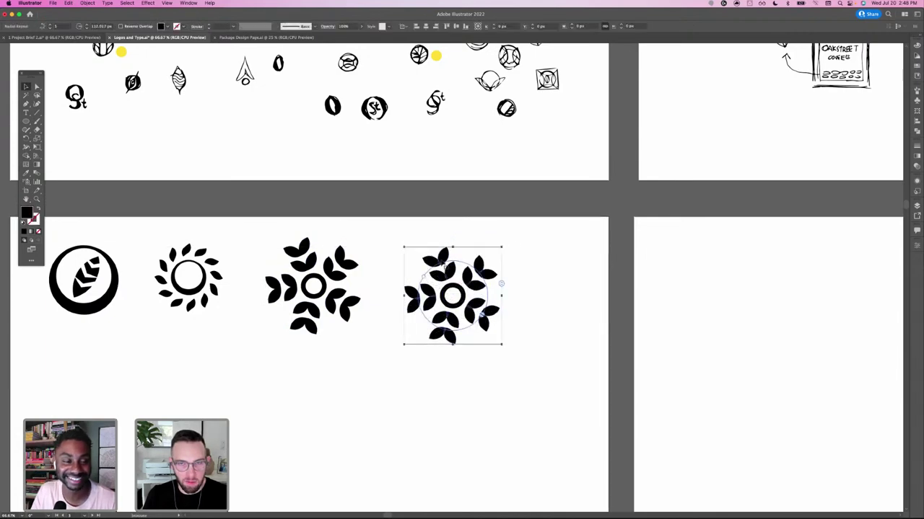
- Delete the two outermost leaves inside the copied mark's radial repeat, leaving a single leaf pair in each of the five positions
{"action": "double_click", "coordinate": [443, 265]}
{"action": "key", "text": "super+="}
{"action": "key", "text": "super+="}
{"action": "key", "text": "super+="}
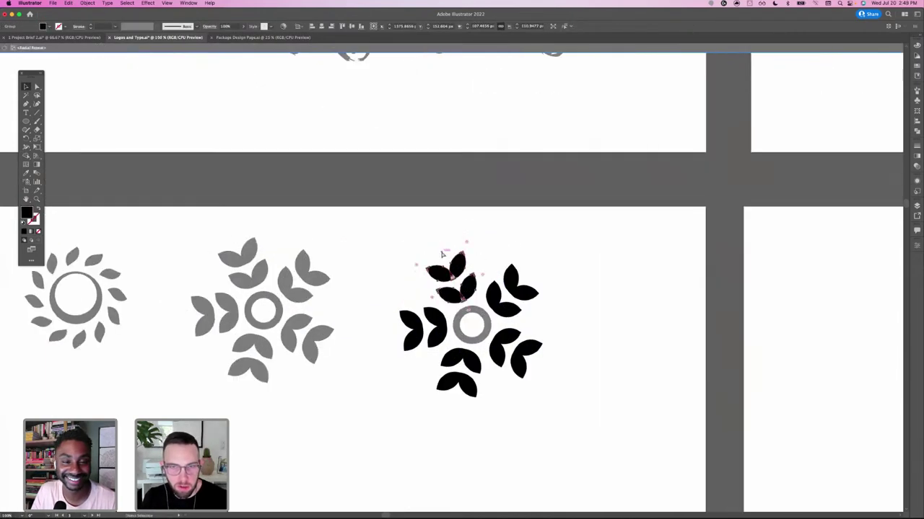
{"action": "left_click", "coordinate": [357, 245]}
{"action": "left_click", "coordinate": [421, 269]}
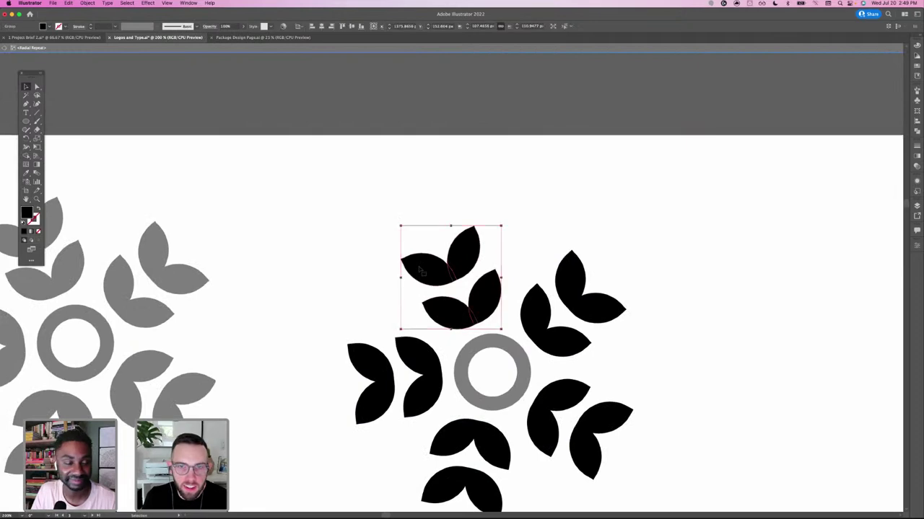
{"action": "double_click", "coordinate": [423, 274]}
{"action": "key", "text": "Delete"}
{"action": "left_click", "coordinate": [455, 258]}
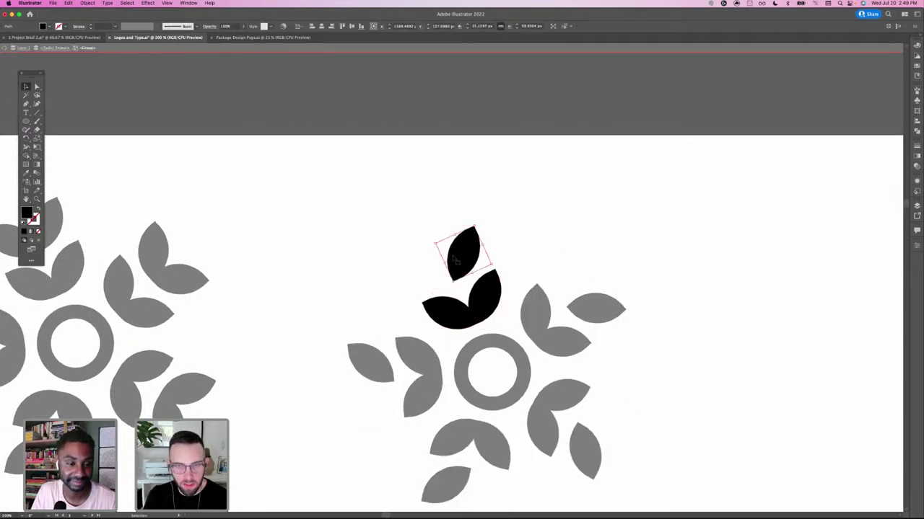
{"action": "key", "text": "Delete"}
{"action": "double_click", "coordinate": [397, 253]}
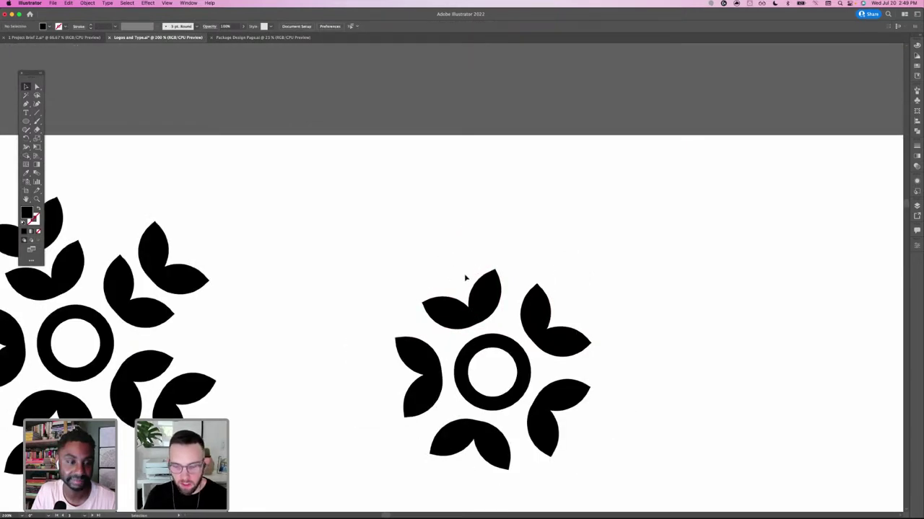
{"action": "key", "text": "super+Tab"}
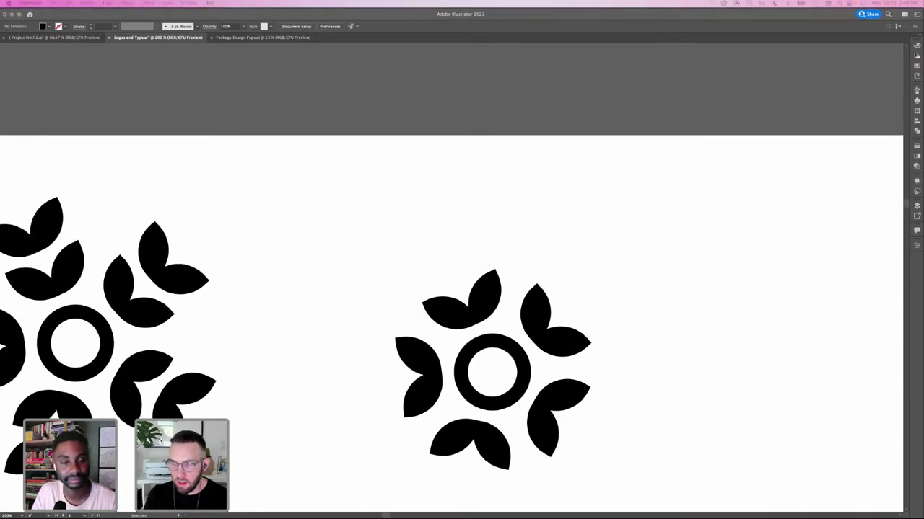
- Enlarge the leaf pair inside the copied mark's radial repeat and adjust its placement around the central ring
{"action": "left_click", "coordinate": [374, 231]}
{"action": "key", "text": "super+minus"}
{"action": "key", "text": "super+minus"}
{"action": "left_click_drag", "start_coordinate": [425, 259], "coordinate": [494, 326]}
{"action": "scroll", "coordinate": [365, 235], "scroll_direction": "down", "scroll_amount": 1}
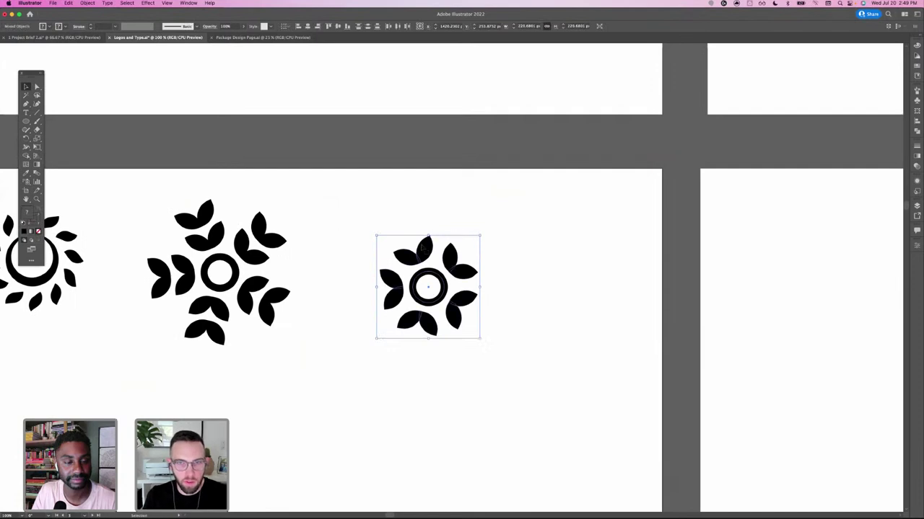
{"action": "left_click", "coordinate": [422, 228]}
{"action": "left_click", "coordinate": [425, 248]}
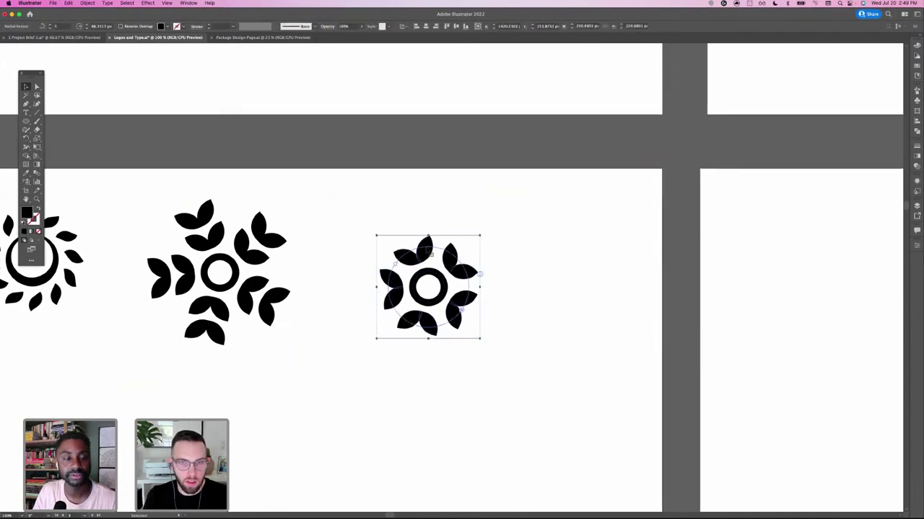
{"action": "double_click", "coordinate": [429, 252]}
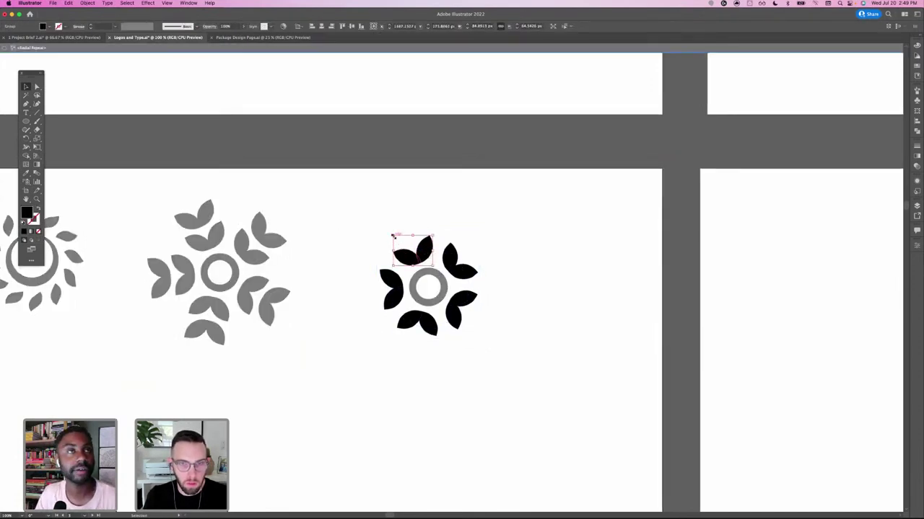
{"action": "left_click_drag", "start_coordinate": [392, 235], "coordinate": [428, 246]}
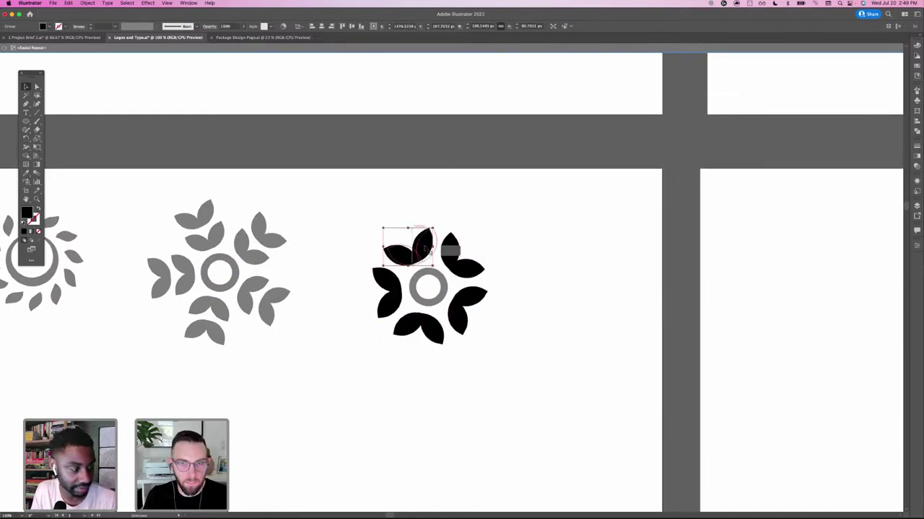
{"action": "left_click", "coordinate": [507, 224]}
{"action": "double_click", "coordinate": [508, 223]}
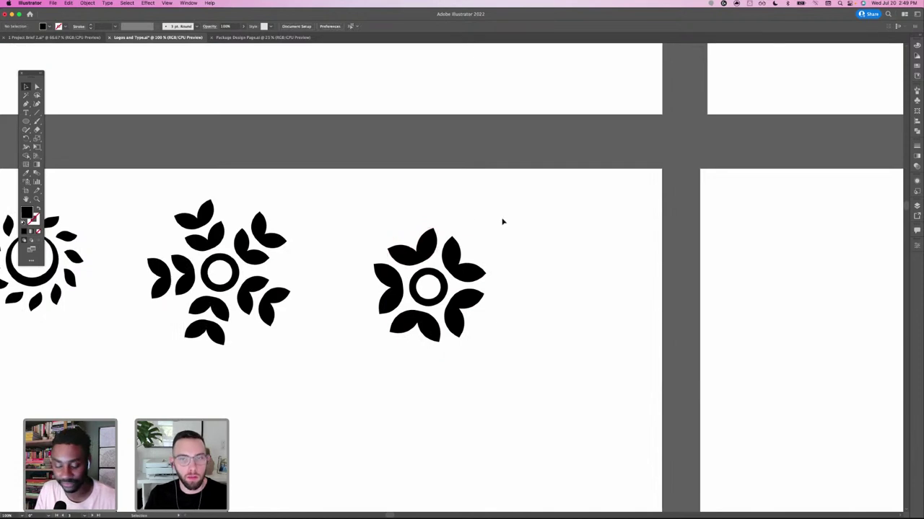
{"action": "left_click_drag", "start_coordinate": [368, 216], "coordinate": [531, 402]}
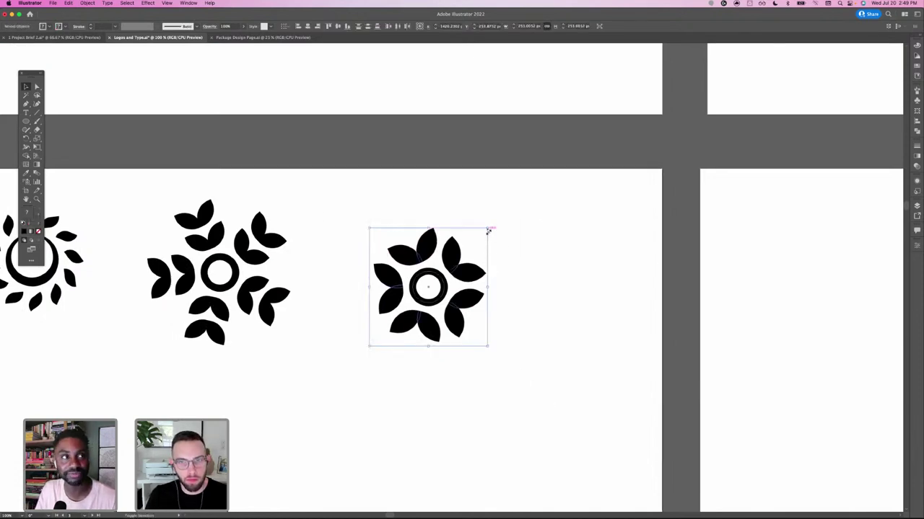
{"action": "left_click_drag", "start_coordinate": [489, 228], "coordinate": [514, 202]}
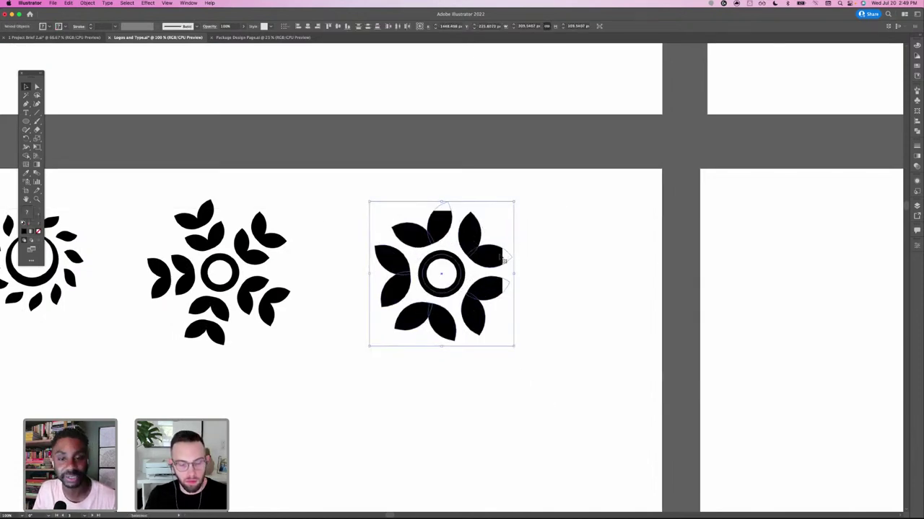
{"action": "key", "text": "super+z"}
- Move the single-pair mark with its ring further from the five-sprig mark and scale it up slightly
{"action": "left_click_drag", "start_coordinate": [367, 212], "coordinate": [507, 365]}
{"action": "left_click_drag", "start_coordinate": [470, 280], "coordinate": [530, 277]}
{"action": "left_click", "coordinate": [610, 263]}
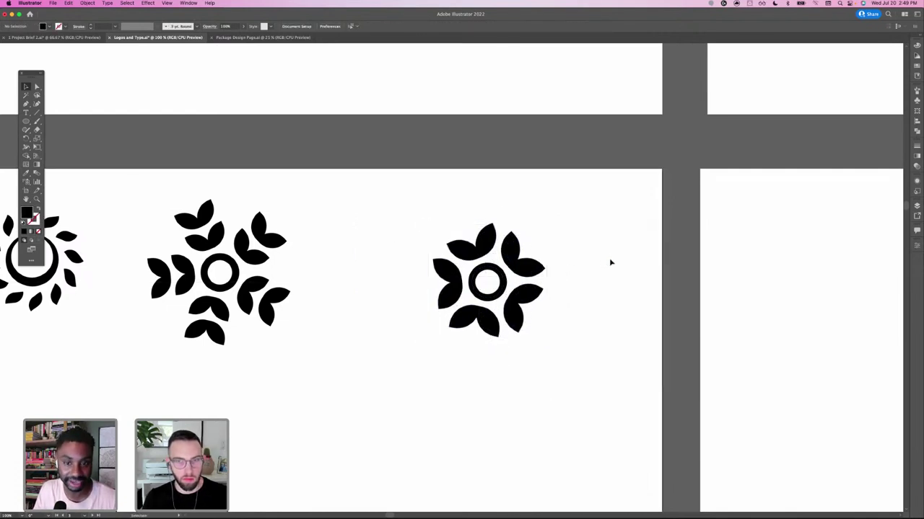
{"action": "left_click", "coordinate": [534, 265]}
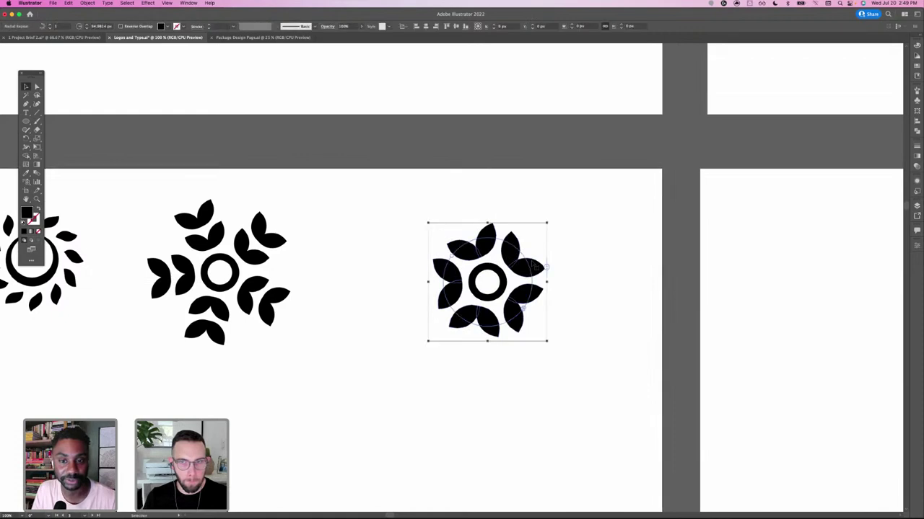
{"action": "left_click_drag", "start_coordinate": [548, 224], "coordinate": [427, 215]}
{"action": "left_click", "coordinate": [377, 208]}
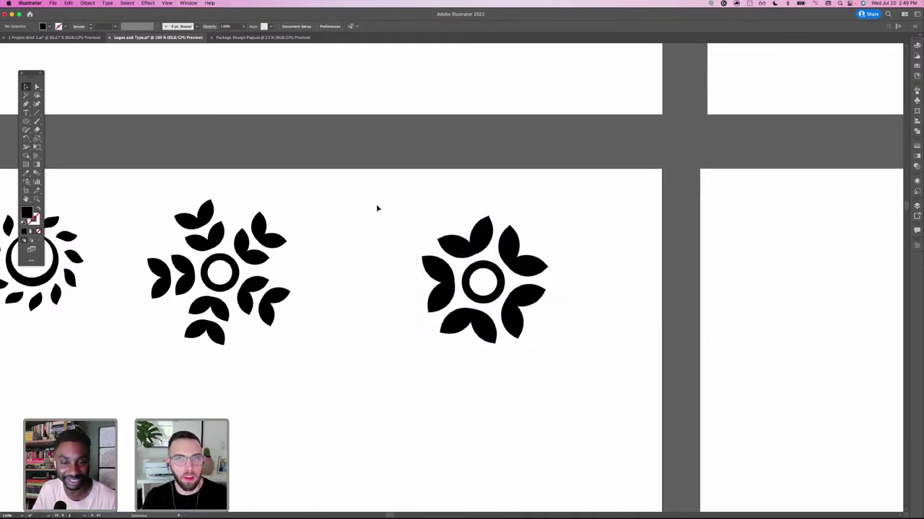
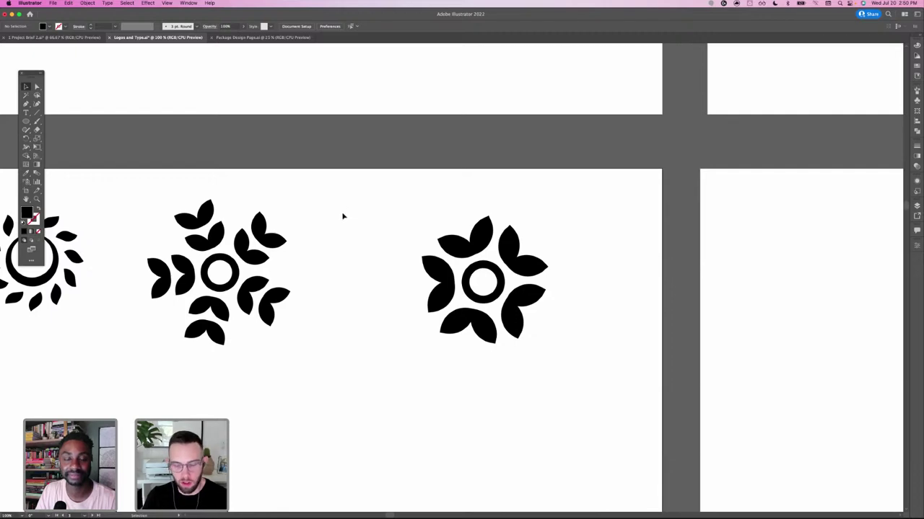
- Compare the row of four rebuilt marks with one another and with the yellow-marked sketches above
{"action": "key", "text": "super+minus"}
{"action": "scroll", "coordinate": [521, 225], "scroll_direction": "left", "scroll_amount": 5}
{"action": "scroll", "coordinate": [520, 225], "scroll_direction": "up", "scroll_amount": 1}
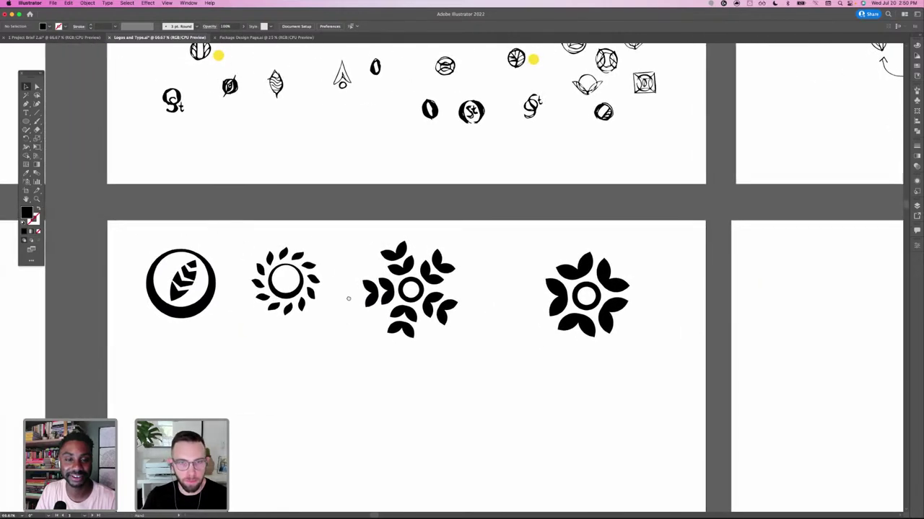
{"action": "scroll", "coordinate": [576, 216], "scroll_direction": "right", "scroll_amount": 3}
{"action": "scroll", "coordinate": [577, 216], "scroll_direction": "up", "scroll_amount": 1}
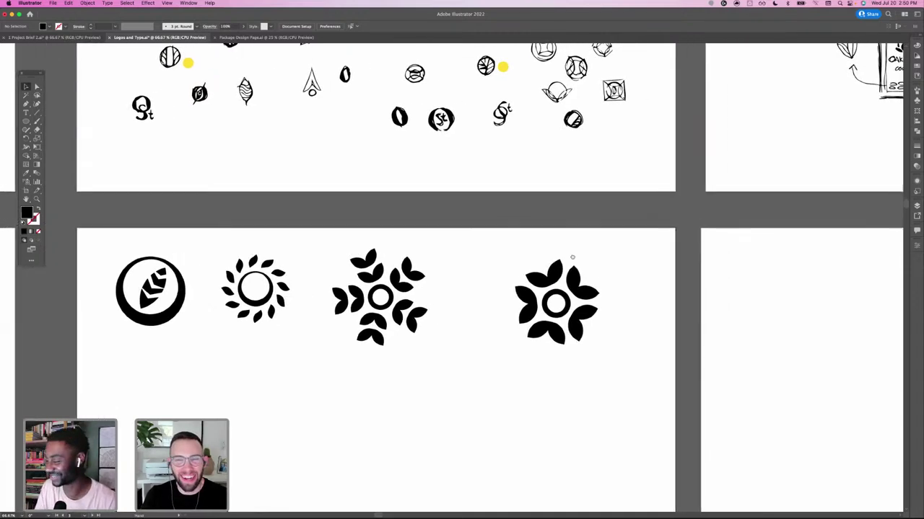
{"action": "scroll", "coordinate": [600, 268], "scroll_direction": "right", "scroll_amount": 3}
{"action": "scroll", "coordinate": [542, 274], "scroll_direction": "up", "scroll_amount": 1}
{"action": "scroll", "coordinate": [462, 265], "scroll_direction": "up", "scroll_amount": 2}
{"action": "scroll", "coordinate": [462, 265], "scroll_direction": "left", "scroll_amount": 2}
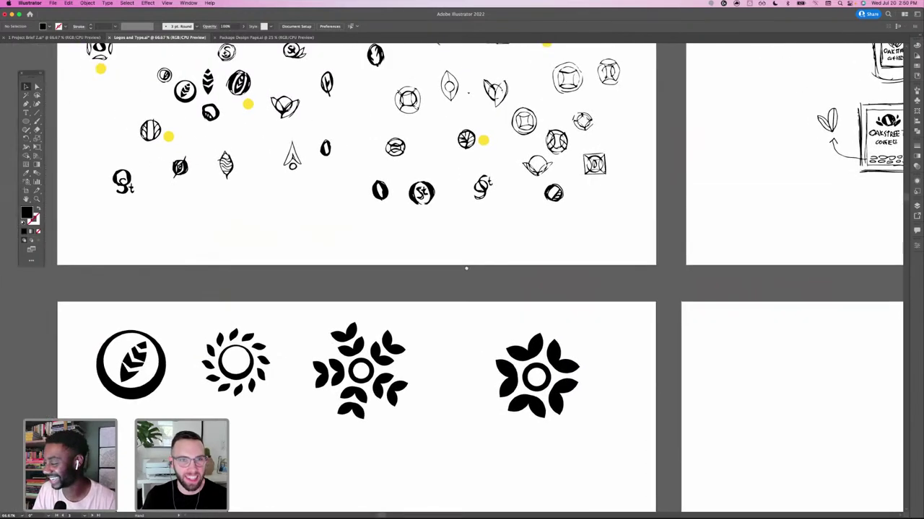
{"action": "scroll", "coordinate": [458, 271], "scroll_direction": "down", "scroll_amount": 2}
{"action": "scroll", "coordinate": [458, 271], "scroll_direction": "left", "scroll_amount": 1}
{"action": "scroll", "coordinate": [454, 276], "scroll_direction": "down", "scroll_amount": 1}
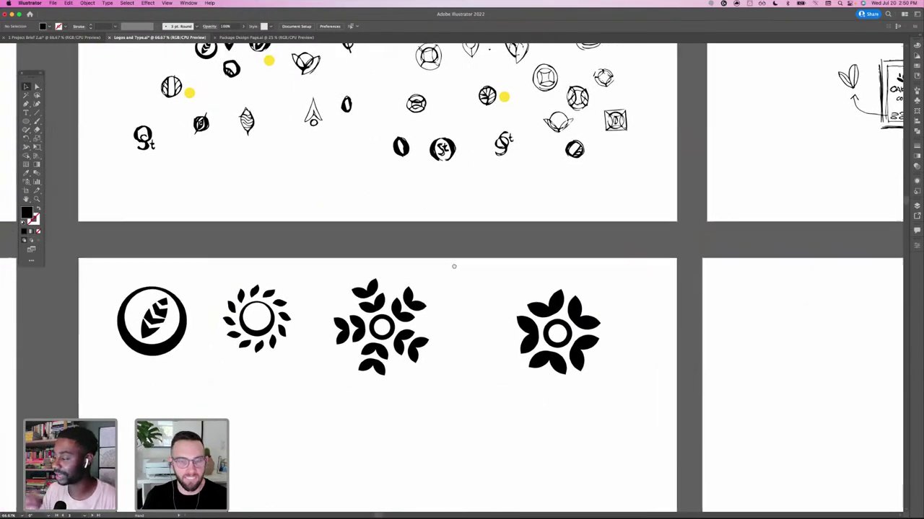
- Shift the five-sprig mark with its ring slightly to the right to even out the spacing in the row
{"action": "left_click_drag", "start_coordinate": [334, 276], "coordinate": [436, 372]}
{"action": "mouse_move", "coordinate": [407, 307]}
{"action": "left_mouse_down"}
{"action": "mouse_move", "coordinate": [427, 310]}
{"action": "mouse_move", "coordinate": [419, 308]}
{"action": "left_mouse_up"}
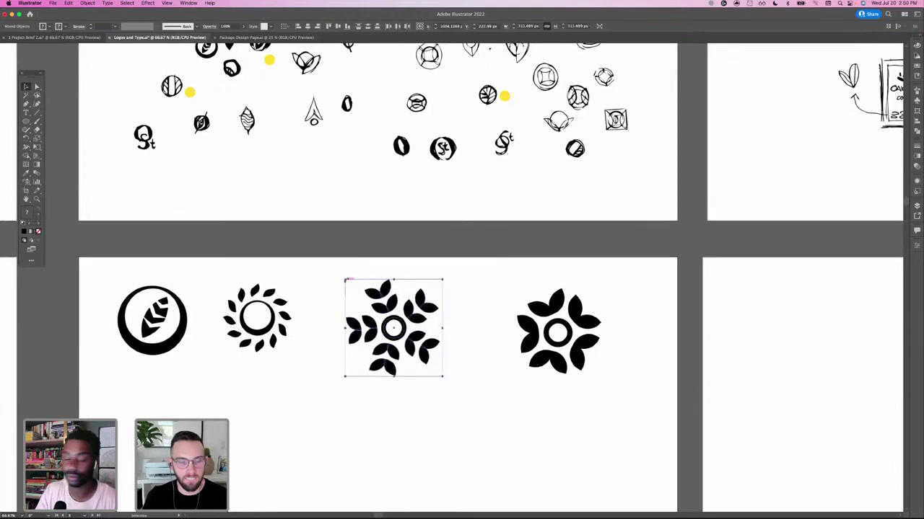
{"action": "left_click", "coordinate": [313, 275]}
{"action": "key", "text": "super+z"}
- Copy the small rounded bean shape with the central bar from the neighbouring artboard of base shapes
{"action": "left_click_drag", "start_coordinate": [334, 261], "coordinate": [339, 235]}
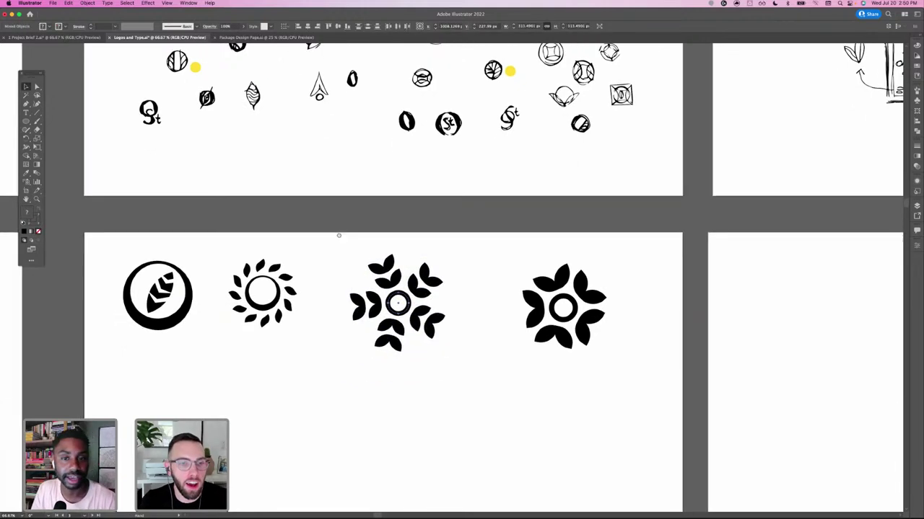
{"action": "scroll", "coordinate": [339, 236], "scroll_direction": "down", "scroll_amount": 1}
{"action": "scroll", "coordinate": [347, 252], "scroll_direction": "left", "scroll_amount": 10}
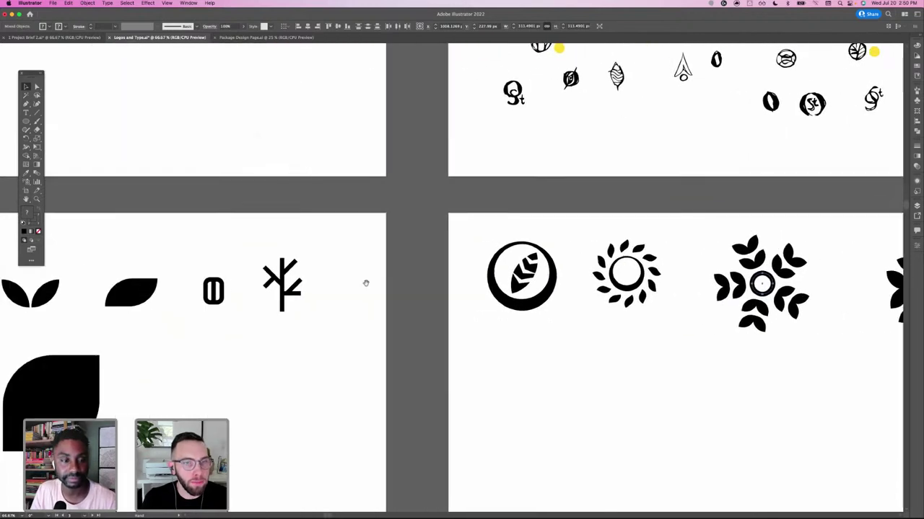
{"action": "scroll", "coordinate": [365, 284], "scroll_direction": "down", "scroll_amount": 1}
{"action": "scroll", "coordinate": [365, 284], "scroll_direction": "left", "scroll_amount": 3}
{"action": "scroll", "coordinate": [264, 247], "scroll_direction": "left", "scroll_amount": 4}
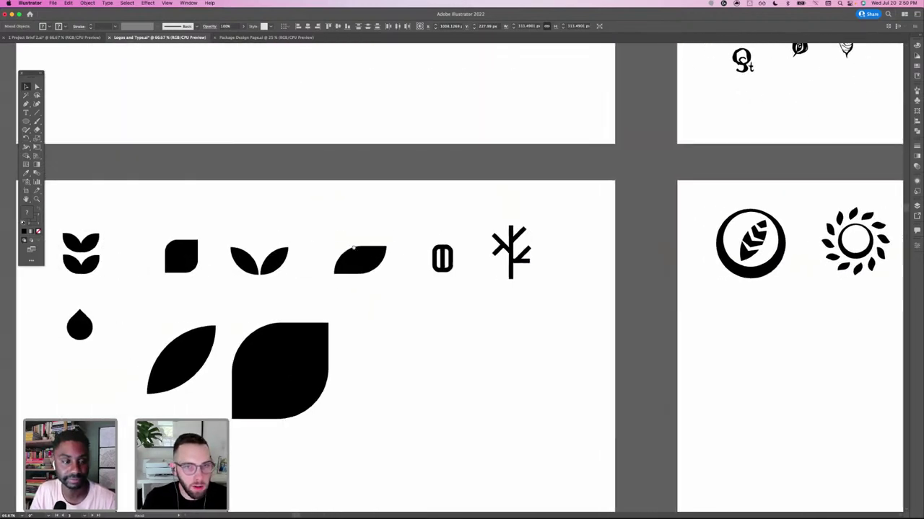
{"action": "left_click_drag", "start_coordinate": [414, 233], "coordinate": [469, 302]}
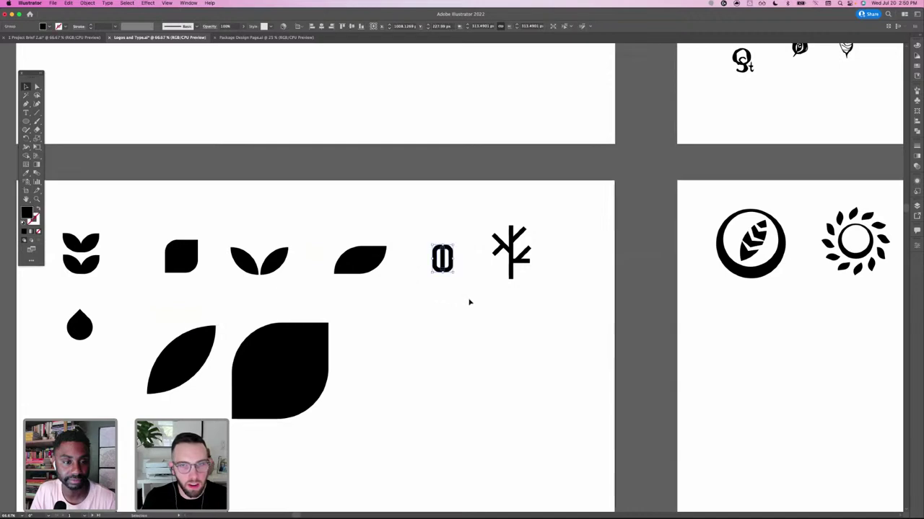
- Paste the bean shape onto the marks artboard and place it below the gap between the circled leaf and the leaf wreath
{"action": "scroll", "coordinate": [454, 306], "scroll_direction": "down", "scroll_amount": 2}
{"action": "scroll", "coordinate": [588, 298], "scroll_direction": "right", "scroll_amount": 10}
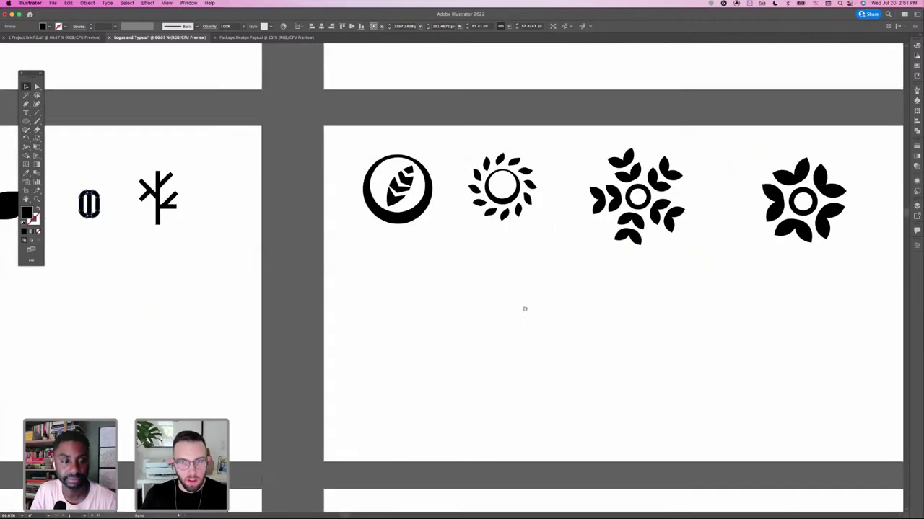
{"action": "scroll", "coordinate": [588, 297], "scroll_direction": "left", "scroll_amount": 2}
{"action": "scroll", "coordinate": [588, 297], "scroll_direction": "up", "scroll_amount": 1}
{"action": "key", "text": "super+v"}
{"action": "left_click", "coordinate": [417, 265]}
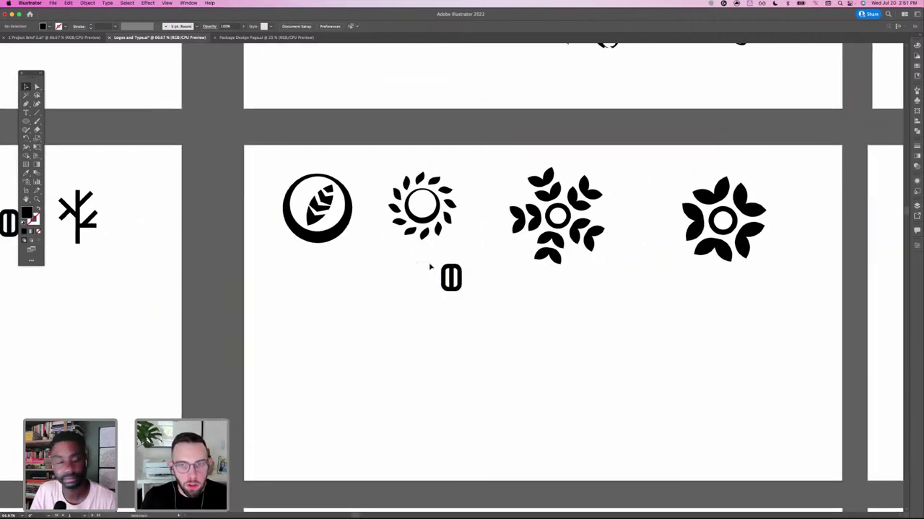
{"action": "left_click_drag", "start_coordinate": [454, 287], "coordinate": [368, 306]}
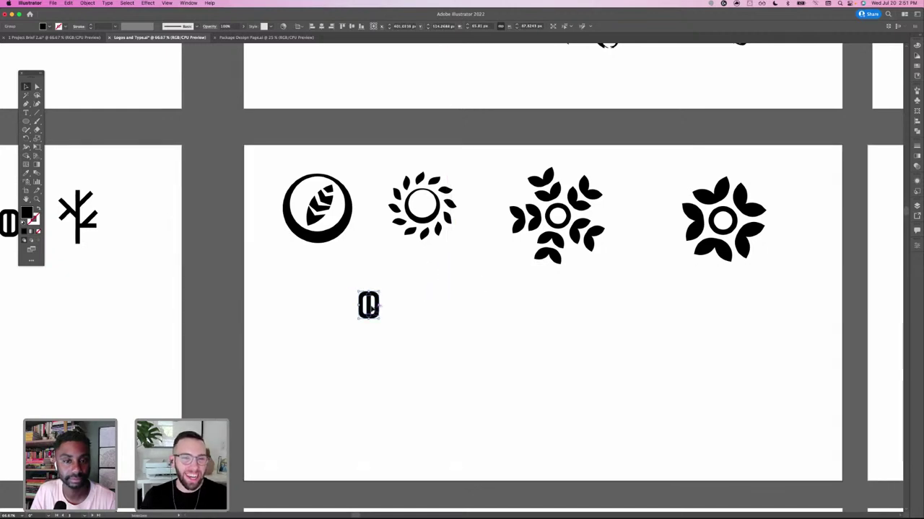
- Apply a radial repeat to the pasted bean shape
{"action": "left_click_drag", "start_coordinate": [312, 277], "coordinate": [376, 322]}
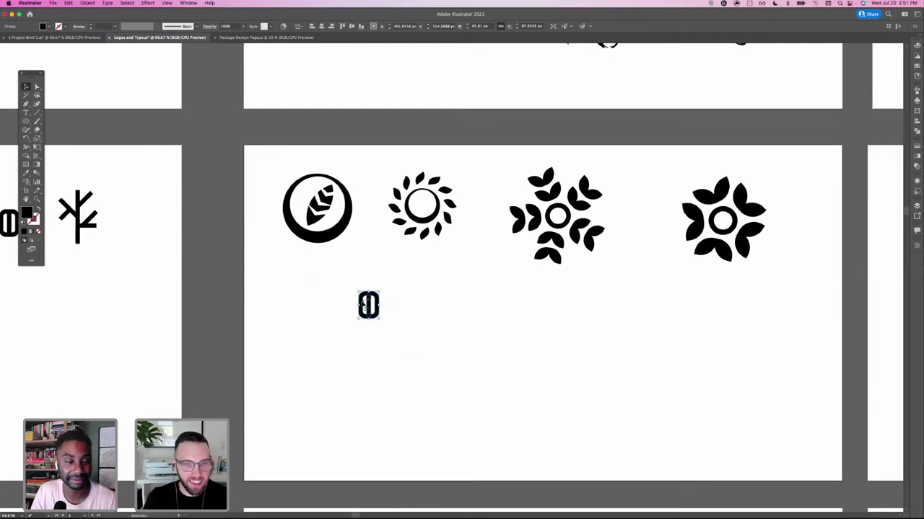
{"action": "left_click", "coordinate": [85, 3]}
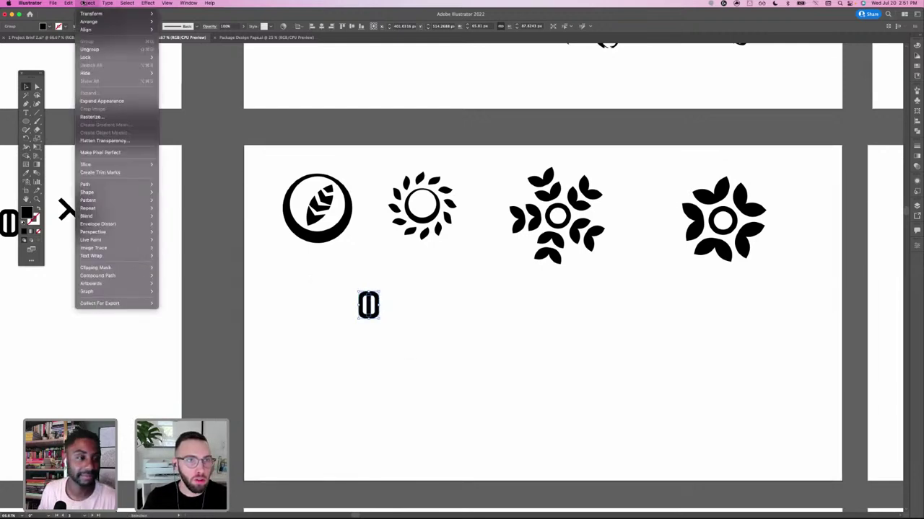
{"action": "mouse_move", "coordinate": [119, 207]}
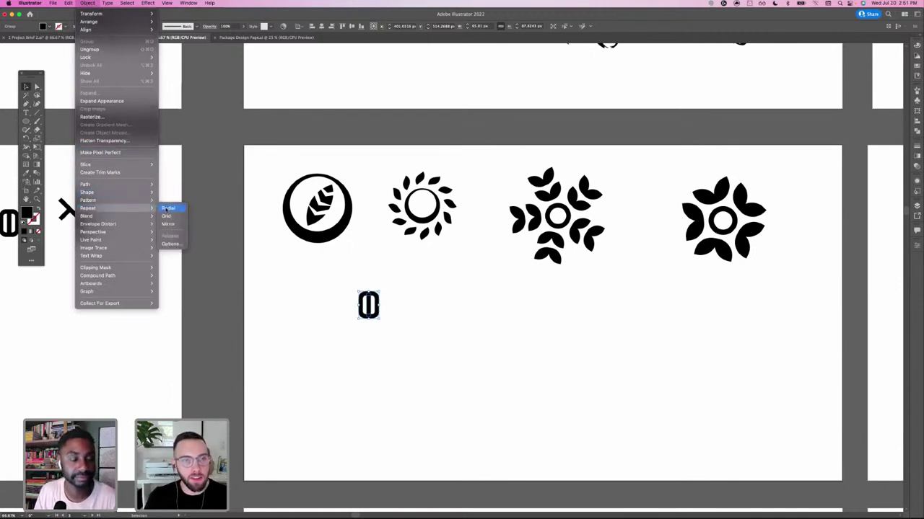
{"action": "left_click", "coordinate": [167, 208]}
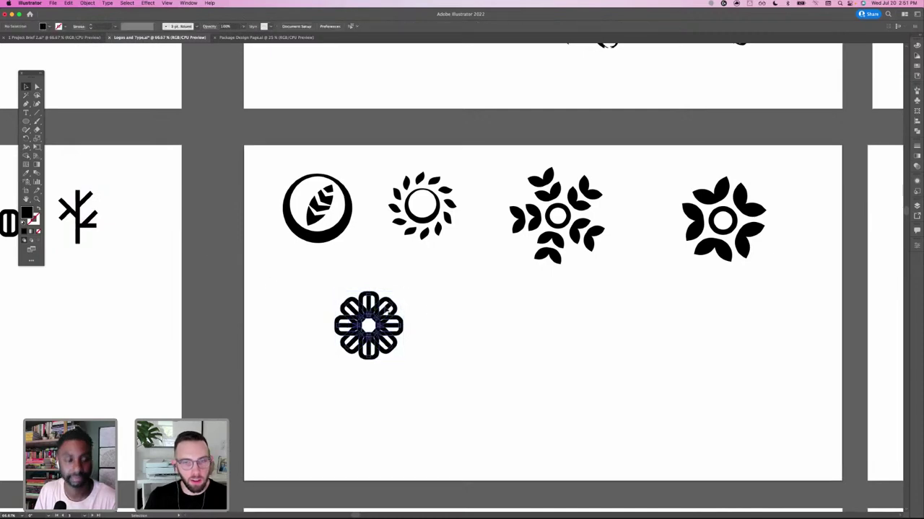
- Move the bean outward inside its radial repeat to open up the ring, and rotate it so the repeated beans sit tilted
{"action": "double_click", "coordinate": [388, 306]}
{"action": "mouse_move", "coordinate": [390, 306]}
{"action": "left_mouse_down"}
{"action": "mouse_move", "coordinate": [424, 308]}
{"action": "mouse_move", "coordinate": [398, 296]}
{"action": "mouse_move", "coordinate": [394, 303]}
{"action": "left_mouse_up"}
{"action": "left_click_drag", "start_coordinate": [410, 298], "coordinate": [409, 288]}
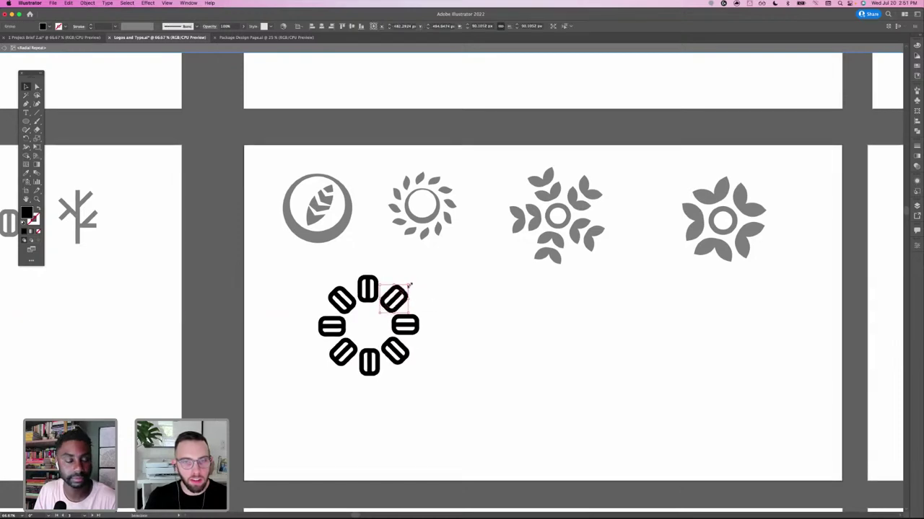
{"action": "left_click_drag", "start_coordinate": [409, 282], "coordinate": [401, 278]}
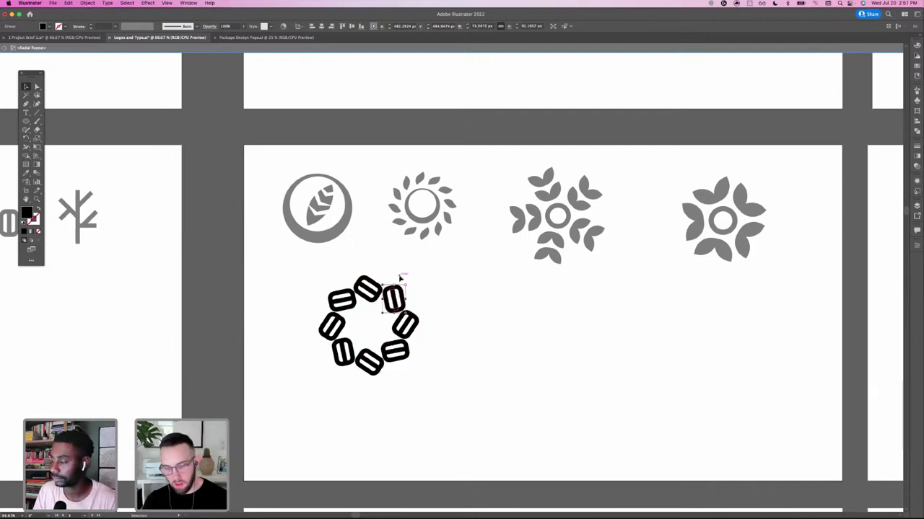
{"action": "key", "text": "super+equal"}
{"action": "key", "text": "super+equal"}
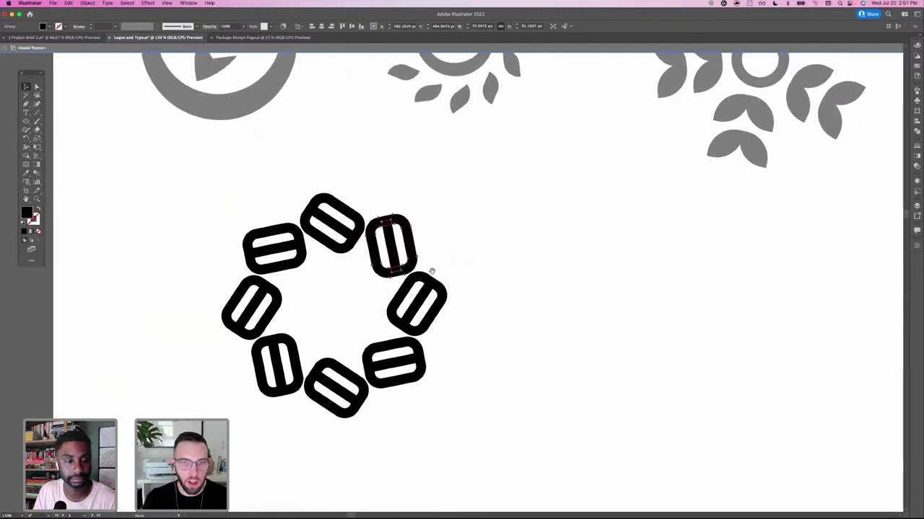
- Leave the isolated radial repeat of the beans, fit the whole marks artboard in view, and save the document
{"action": "double_click", "coordinate": [518, 216]}
{"action": "scroll", "coordinate": [474, 258], "scroll_direction": "up", "scroll_amount": 5}
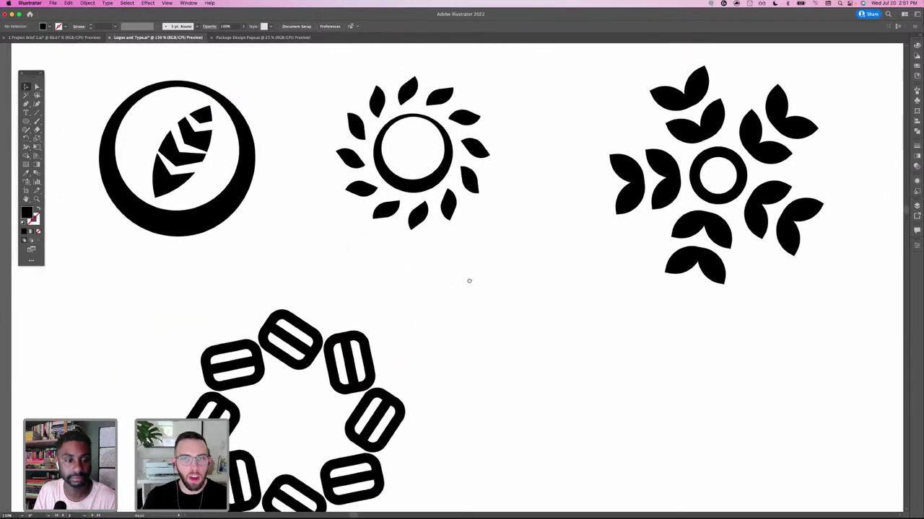
{"action": "scroll", "coordinate": [512, 280], "scroll_direction": "right", "scroll_amount": 10}
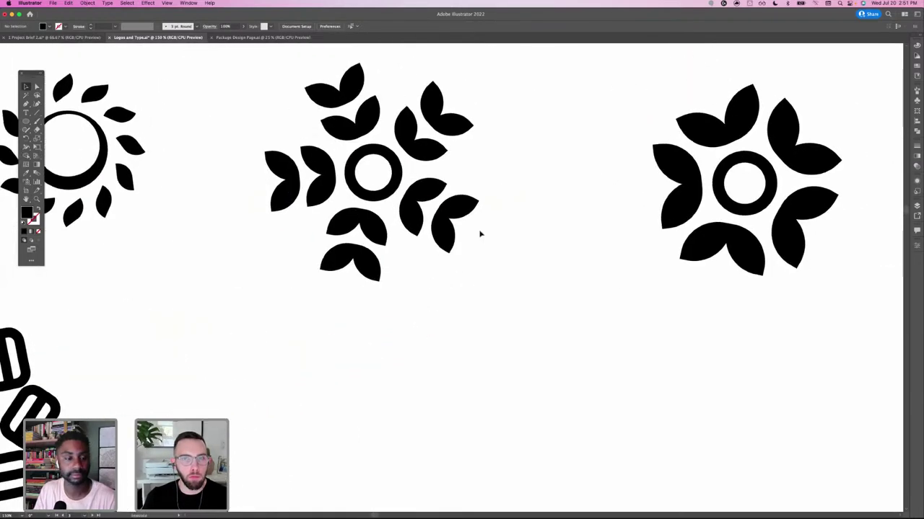
{"action": "scroll", "coordinate": [289, 252], "scroll_direction": "left", "scroll_amount": 8}
{"action": "scroll", "coordinate": [288, 252], "scroll_direction": "down", "scroll_amount": 2}
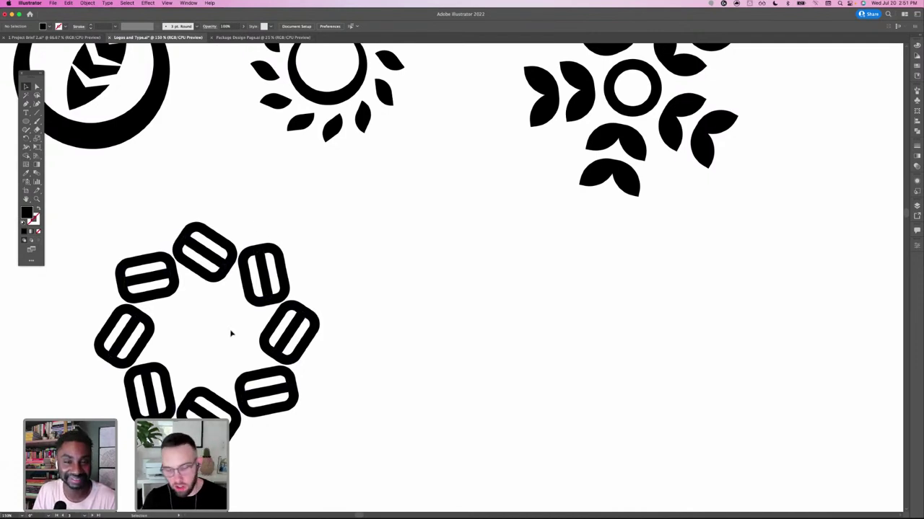
{"action": "key", "text": "super+minus"}
{"action": "key", "text": "super+minus"}
{"action": "left_click_drag", "start_coordinate": [536, 316], "coordinate": [456, 291]}
{"action": "left_click_drag", "start_coordinate": [284, 253], "coordinate": [317, 264]}
{"action": "left_click", "coordinate": [408, 269]}
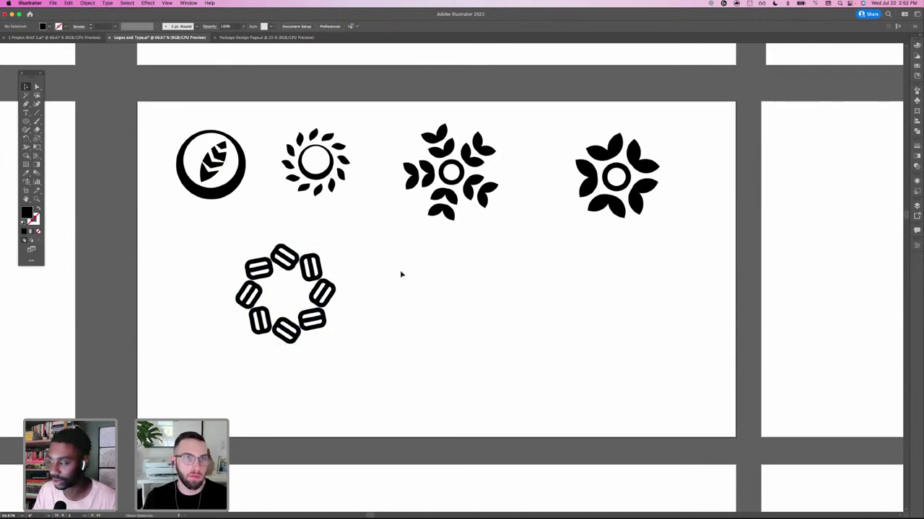
{"action": "key", "text": "super+s"}
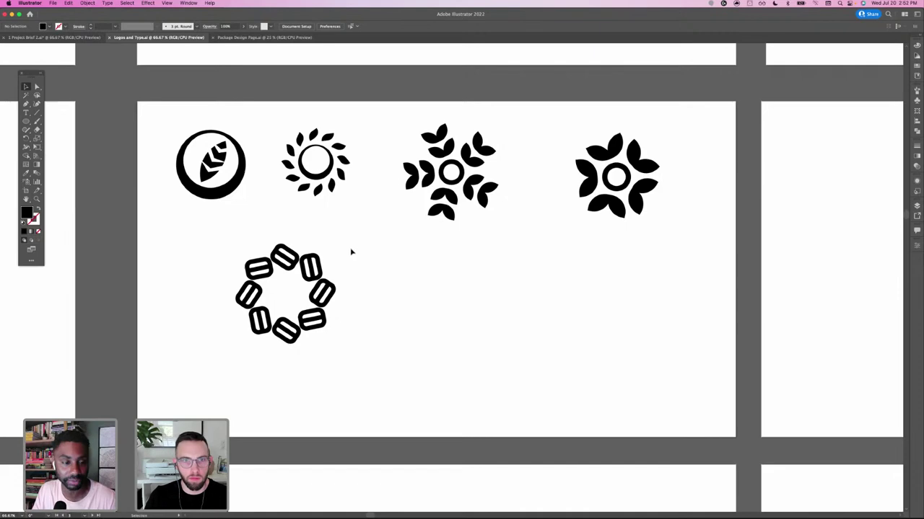
- Copy the yellow marker dot beside the round split-bean sketch on the sketches artboard
{"action": "left_click_drag", "start_coordinate": [298, 219], "coordinate": [315, 262]}
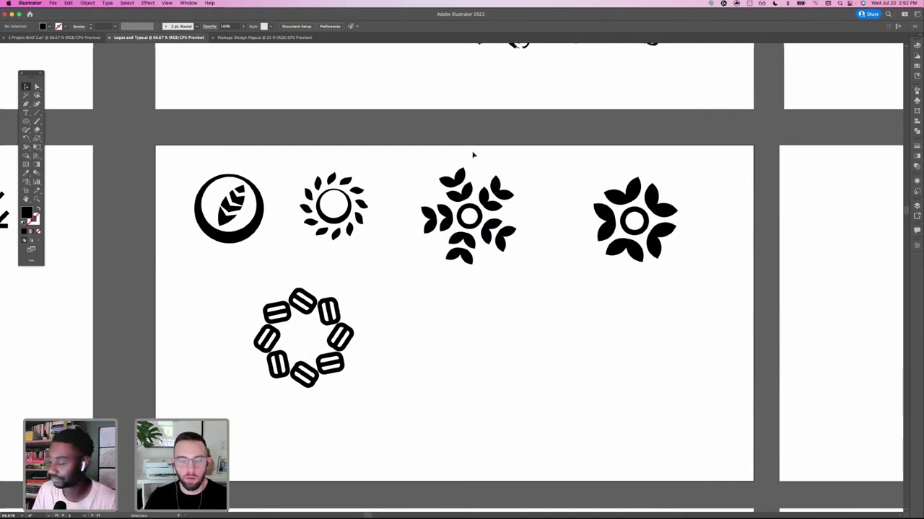
{"action": "left_click_drag", "start_coordinate": [376, 149], "coordinate": [382, 277]}
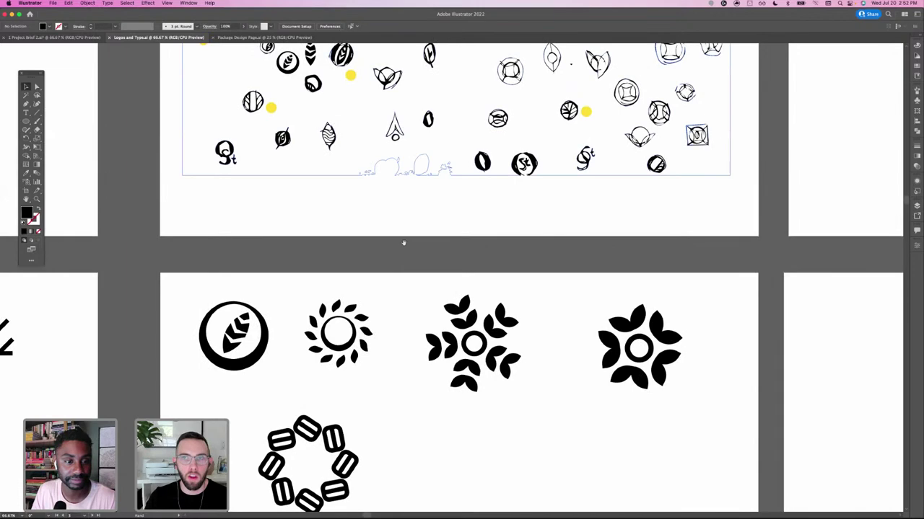
{"action": "scroll", "coordinate": [414, 238], "scroll_direction": "up", "scroll_amount": 4}
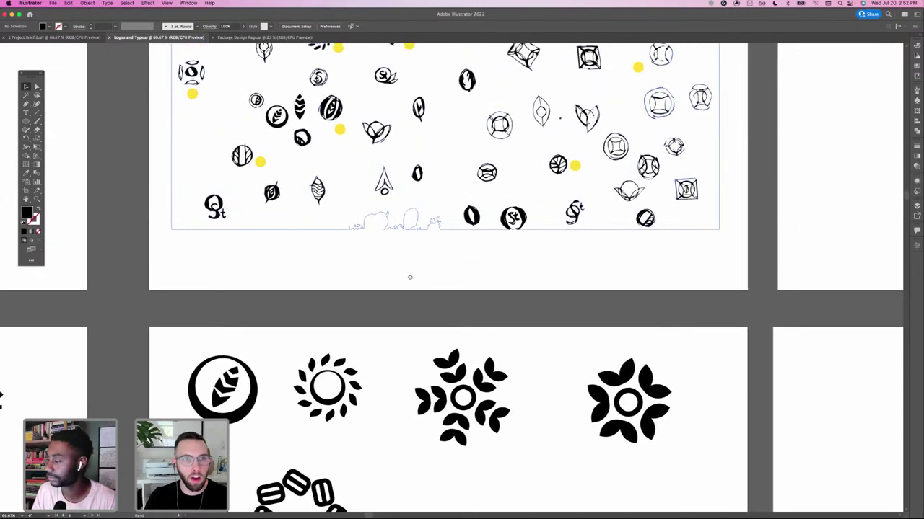
{"action": "scroll", "coordinate": [345, 208], "scroll_direction": "down", "scroll_amount": 5}
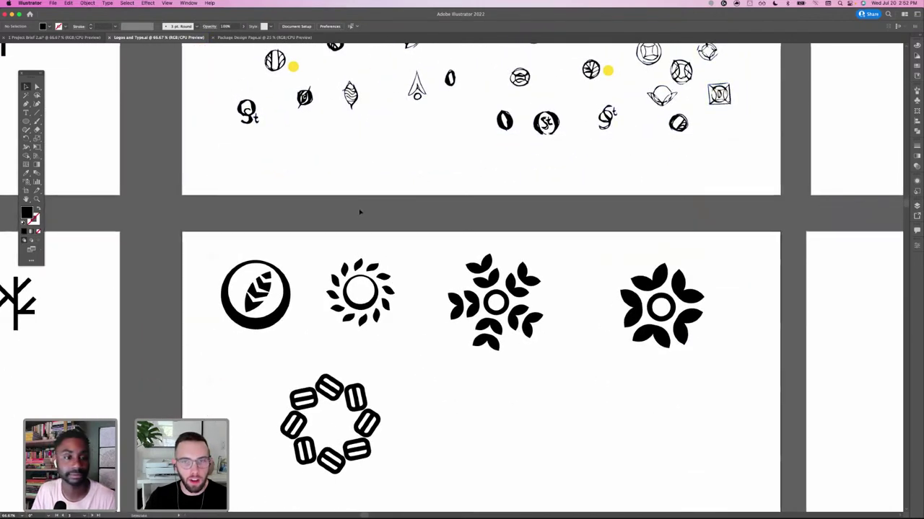
{"action": "scroll", "coordinate": [336, 218], "scroll_direction": "up", "scroll_amount": 3}
{"action": "left_click", "coordinate": [291, 116]}
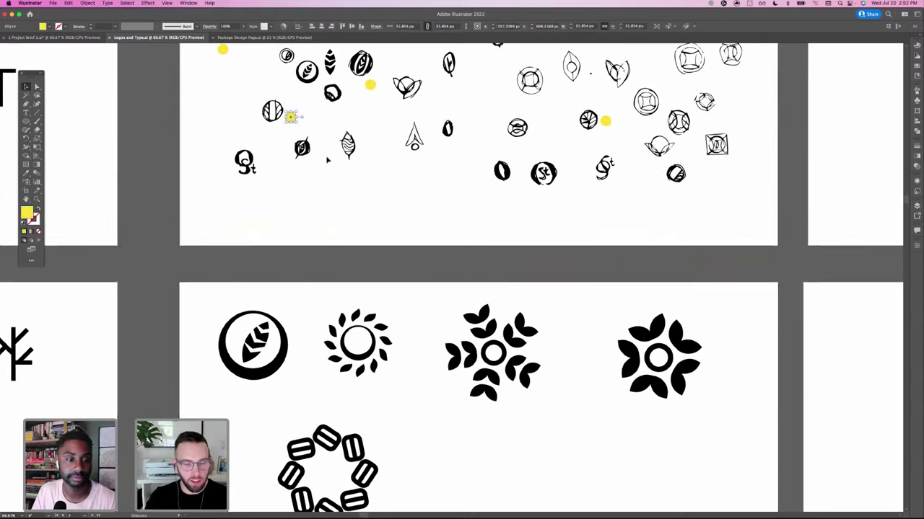
{"action": "scroll", "coordinate": [424, 352], "scroll_direction": "down", "scroll_amount": 6}
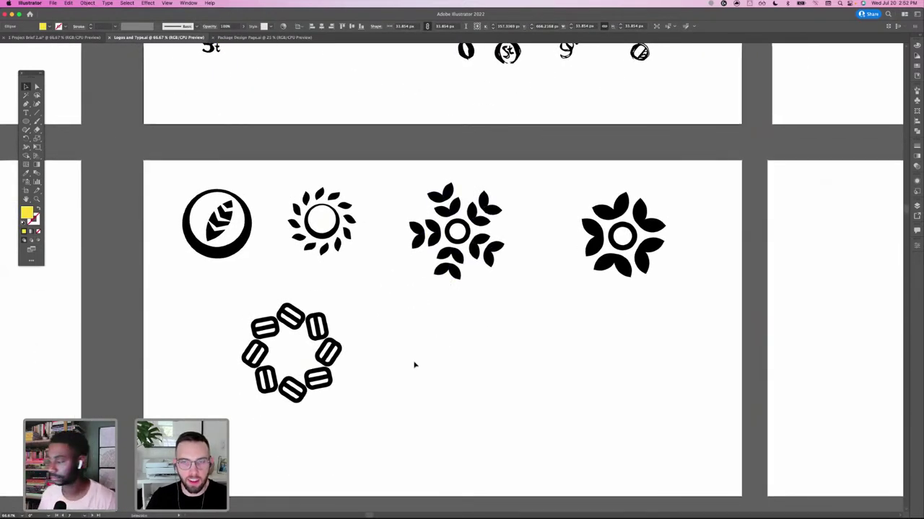
- Paste the yellow dot onto the marks artboard and place it at the lower right of the solid five-part leaf mark
{"action": "key", "text": "super+v"}
{"action": "left_click", "coordinate": [474, 342]}
{"action": "left_click_drag", "start_coordinate": [453, 280], "coordinate": [563, 283]}
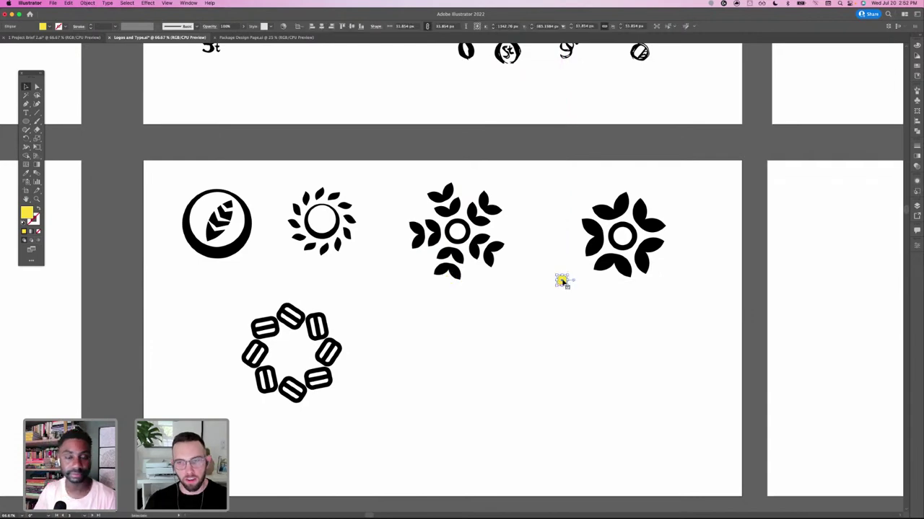
{"action": "left_click", "coordinate": [551, 301]}
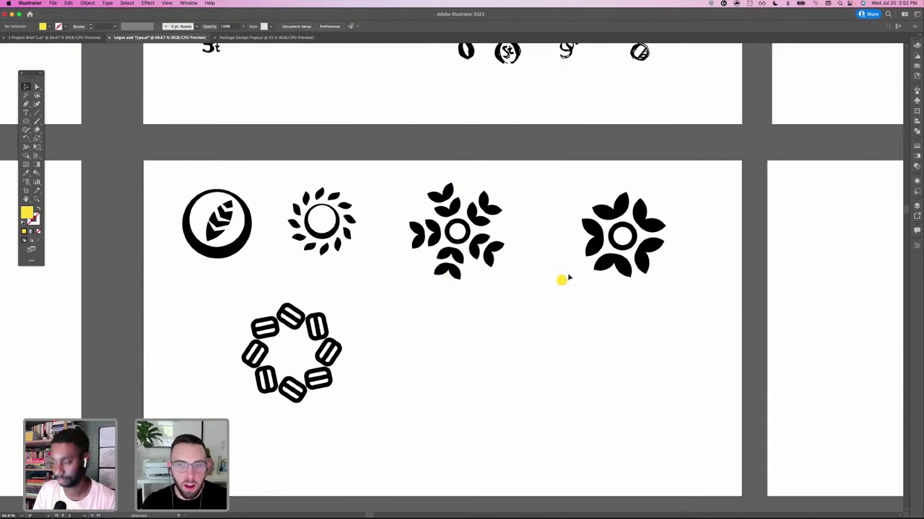
{"action": "left_click_drag", "start_coordinate": [564, 278], "coordinate": [674, 273]}
{"action": "scroll", "coordinate": [505, 134], "scroll_direction": "right", "scroll_amount": 5}
{"action": "scroll", "coordinate": [505, 134], "scroll_direction": "down", "scroll_amount": 1}
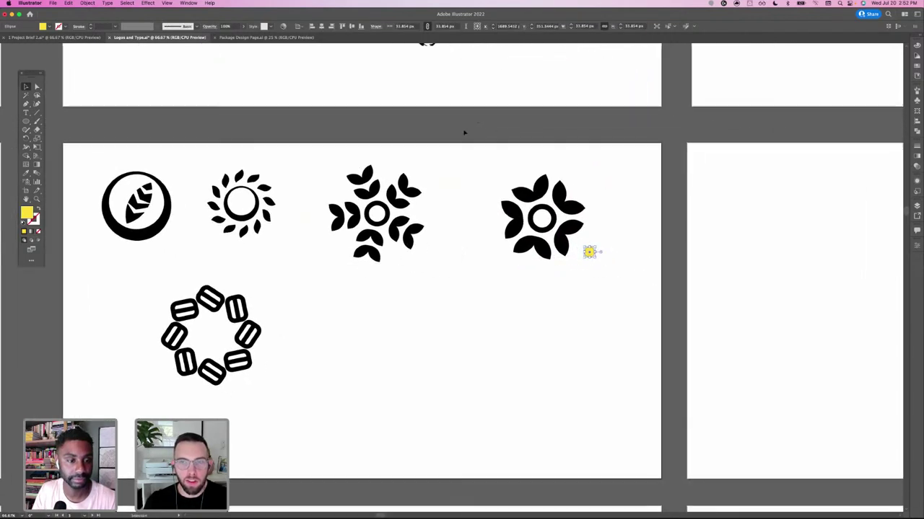
{"action": "left_click", "coordinate": [430, 256]}
{"action": "scroll", "coordinate": [429, 256], "scroll_direction": "left", "scroll_amount": 3}
{"action": "scroll", "coordinate": [429, 256], "scroll_direction": "down", "scroll_amount": 2}
{"action": "left_click", "coordinate": [655, 216]}
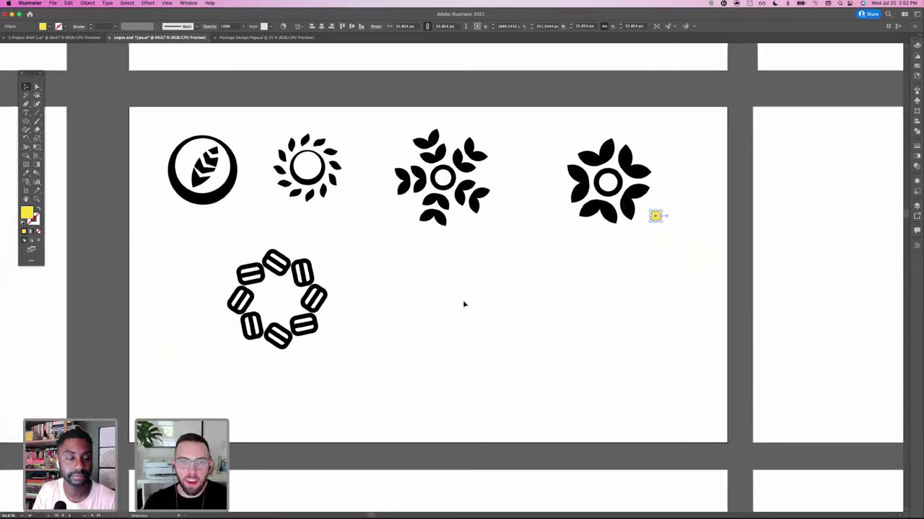
- Compare the solid leaf and bean marks with the yellow-marked sketches on the artboard above
{"action": "left_click_drag", "start_coordinate": [552, 126], "coordinate": [632, 227]}
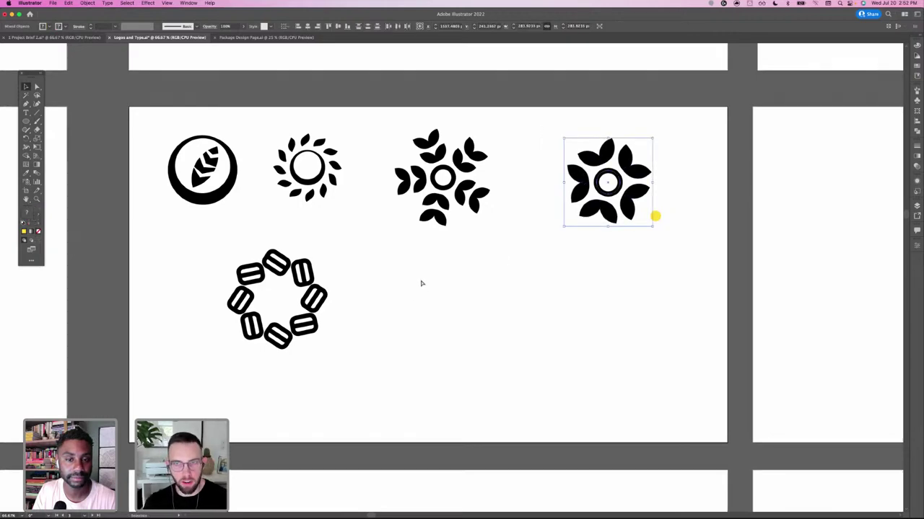
{"action": "key", "text": "super+minus"}
{"action": "left_click_drag", "start_coordinate": [491, 325], "coordinate": [472, 321]}
{"action": "left_click_drag", "start_coordinate": [466, 254], "coordinate": [484, 284]}
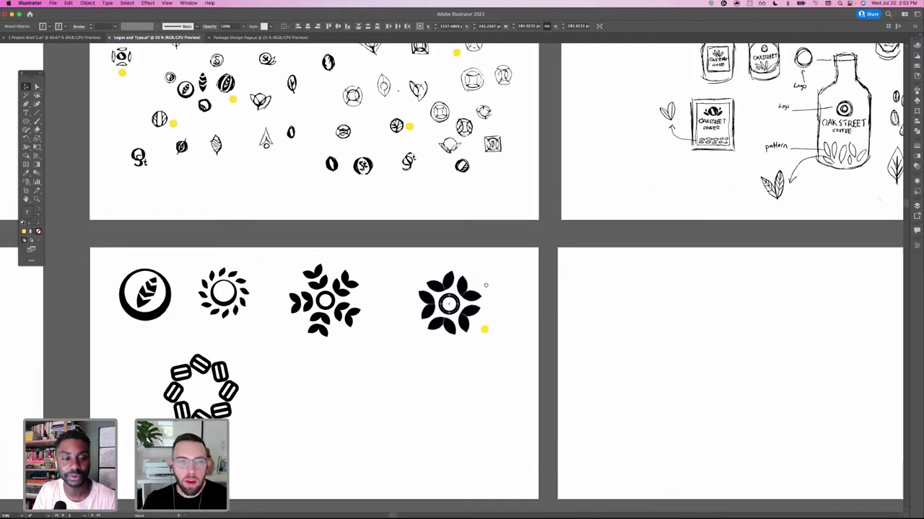
{"action": "scroll", "coordinate": [498, 333], "scroll_direction": "left", "scroll_amount": 5}
{"action": "scroll", "coordinate": [498, 333], "scroll_direction": "down", "scroll_amount": 3}
{"action": "left_click", "coordinate": [497, 333]}
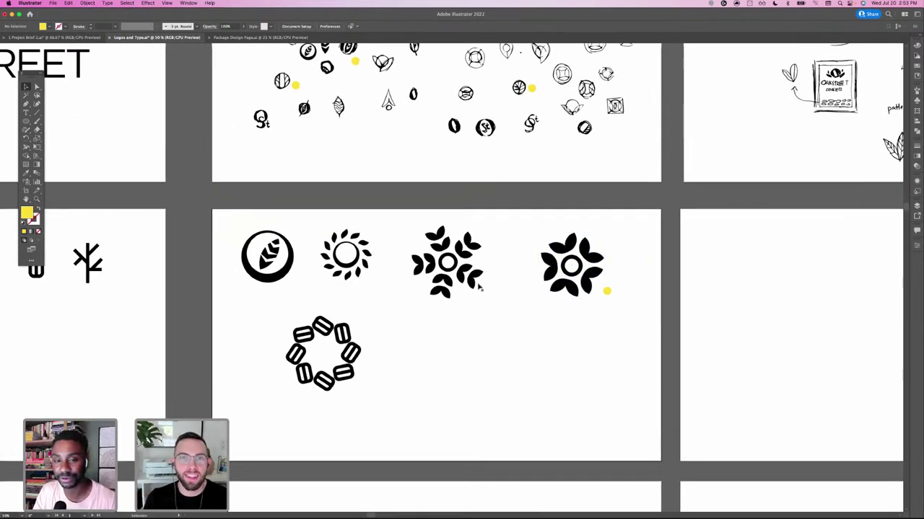
{"action": "key", "text": "space"}
{"action": "left_click_drag", "start_coordinate": [363, 298], "coordinate": [329, 285]}
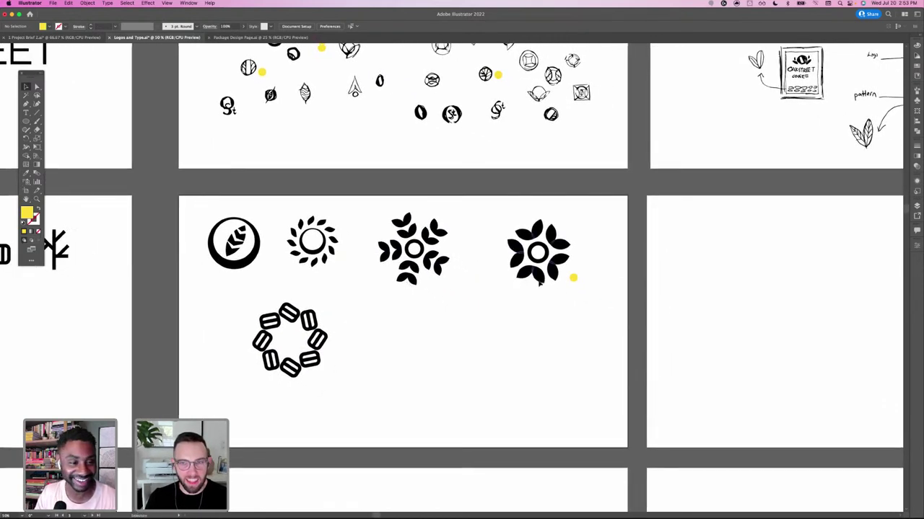
- Move the yellow dot into the gutter beside the sketches artboard, and the bean ring onto the right edge of the marks artboard
{"action": "key", "text": "l"}
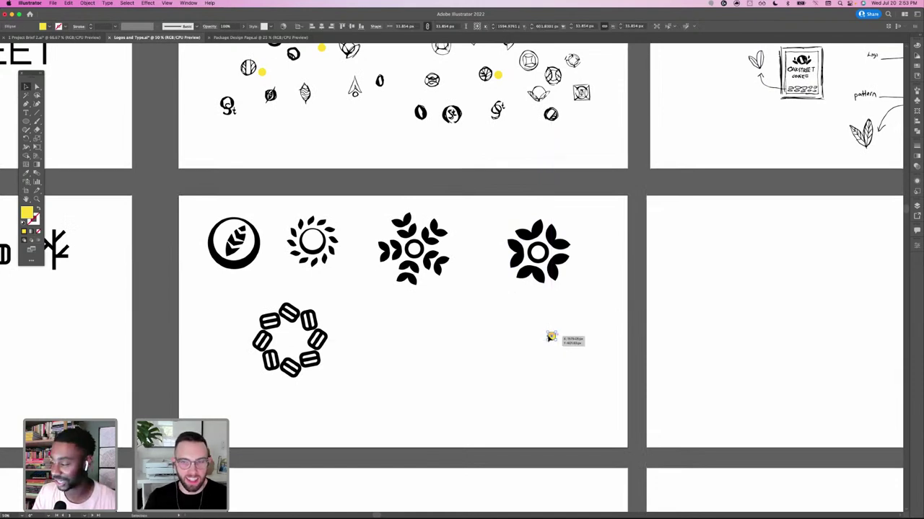
{"action": "left_click", "coordinate": [593, 325]}
{"action": "left_click_drag", "start_coordinate": [553, 337], "coordinate": [639, 159]}
{"action": "left_click", "coordinate": [596, 315]}
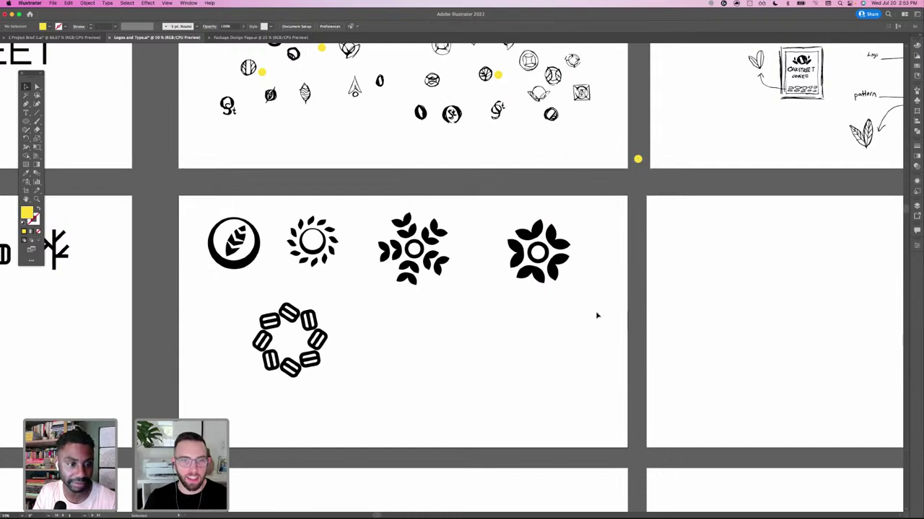
{"action": "left_click_drag", "start_coordinate": [290, 339], "coordinate": [630, 294]}
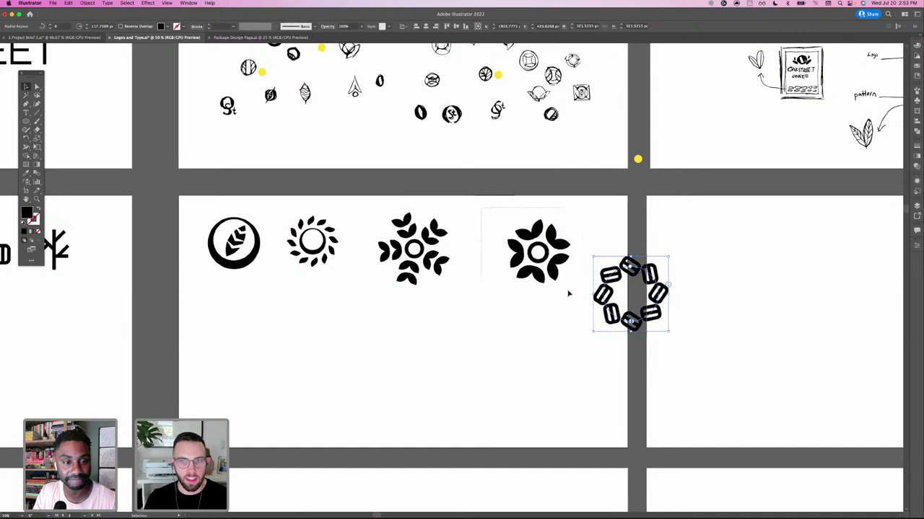
- Move the solid leaf-flower mark and the bean-ring mark into the row of logo marks, and scale the bean ring down slightly
{"action": "left_click", "coordinate": [556, 274]}
{"action": "left_click_drag", "start_coordinate": [556, 275], "coordinate": [509, 271]}
{"action": "left_click_drag", "start_coordinate": [552, 228], "coordinate": [581, 265]}
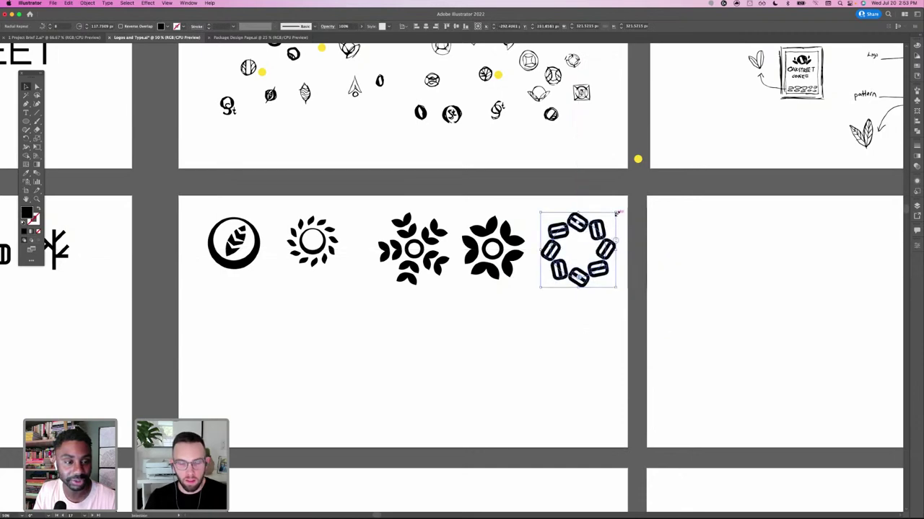
{"action": "mouse_move", "coordinate": [614, 215]}
{"action": "left_mouse_down"}
{"action": "mouse_move", "coordinate": [591, 235]}
{"action": "mouse_move", "coordinate": [609, 221]}
{"action": "left_mouse_up"}
- Shift the two leaf-flower marks and the bean ring together towards the sun mark to even out the row's spacing
{"action": "left_click_drag", "start_coordinate": [363, 210], "coordinate": [601, 298]}
{"action": "key", "text": "Left"}
{"action": "key", "text": "Left"}
{"action": "key", "text": "Left"}
{"action": "key", "text": "Left"}
{"action": "key", "text": "Left"}
{"action": "key", "text": "Left"}
{"action": "key", "text": "Left"}
{"action": "key", "text": "Left"}
{"action": "key", "text": "Left"}
{"action": "key", "text": "Left"}
{"action": "key", "text": "Left"}
{"action": "key", "text": "Left"}
{"action": "key", "text": "Left"}
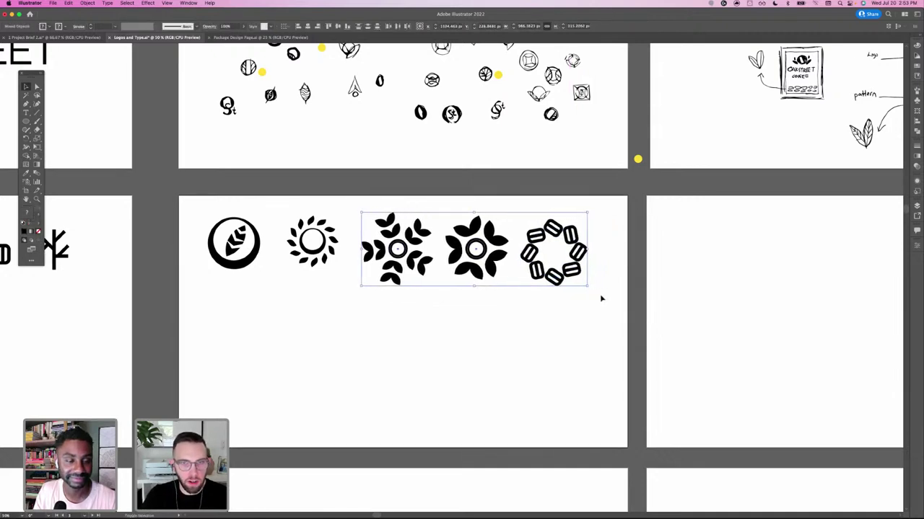
{"action": "key", "text": "Right"}
{"action": "key", "text": "Right"}
{"action": "key", "text": "Right"}
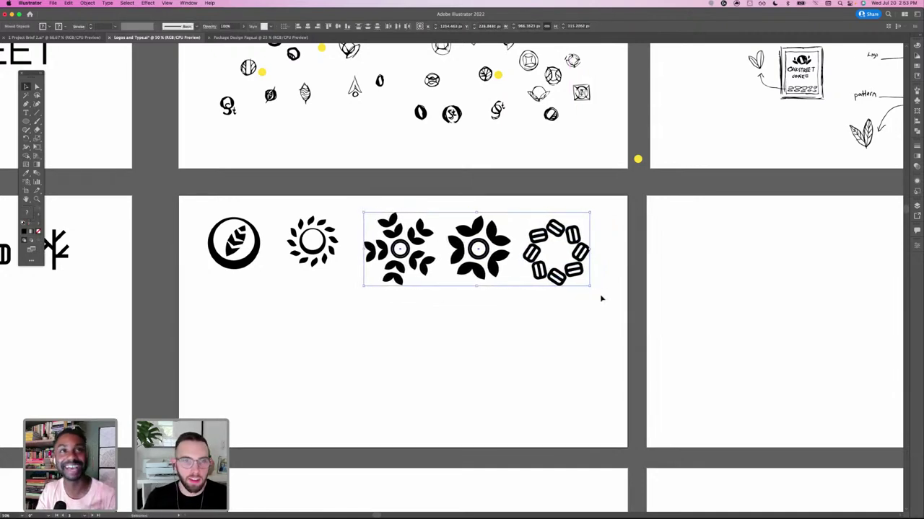
{"action": "left_click", "coordinate": [484, 321]}
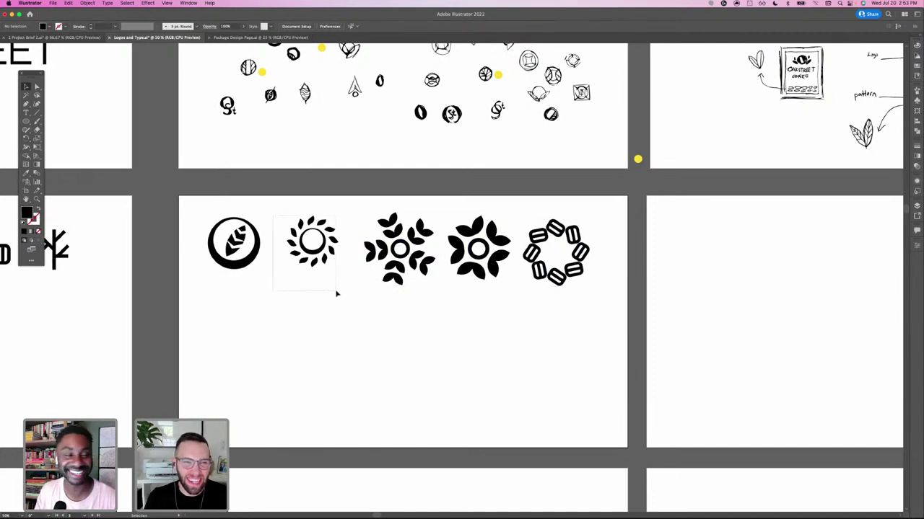
- Nudge the sun-shaped leaf mark down and slightly right to line it up with the flower marks
{"action": "left_click_drag", "start_coordinate": [337, 294], "coordinate": [346, 288]}
{"action": "key", "text": "shift+Down"}
{"action": "key", "text": "shift+Down"}
{"action": "key", "text": "shift+Right"}
{"action": "key", "text": "shift+Down"}
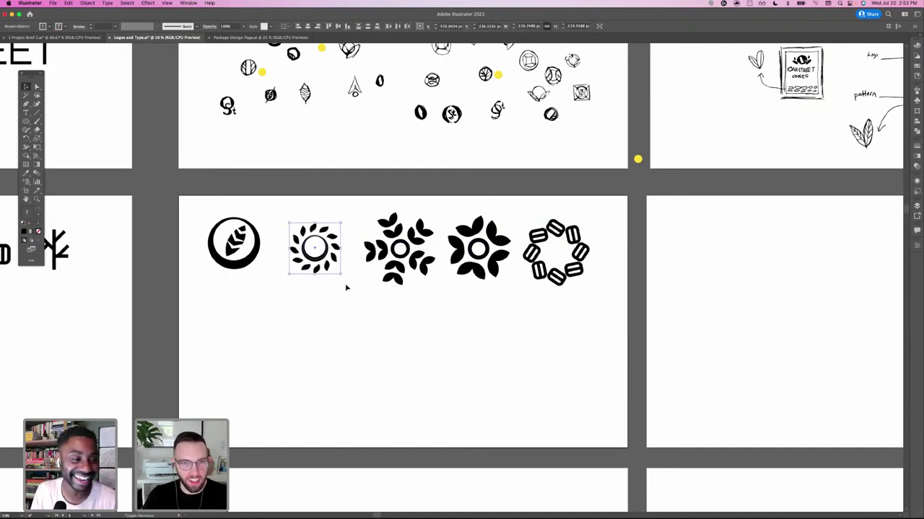
- Nudge the circled leaf mark down and slightly right to line it up with the sun mark
{"action": "left_click_drag", "start_coordinate": [184, 215], "coordinate": [255, 276]}
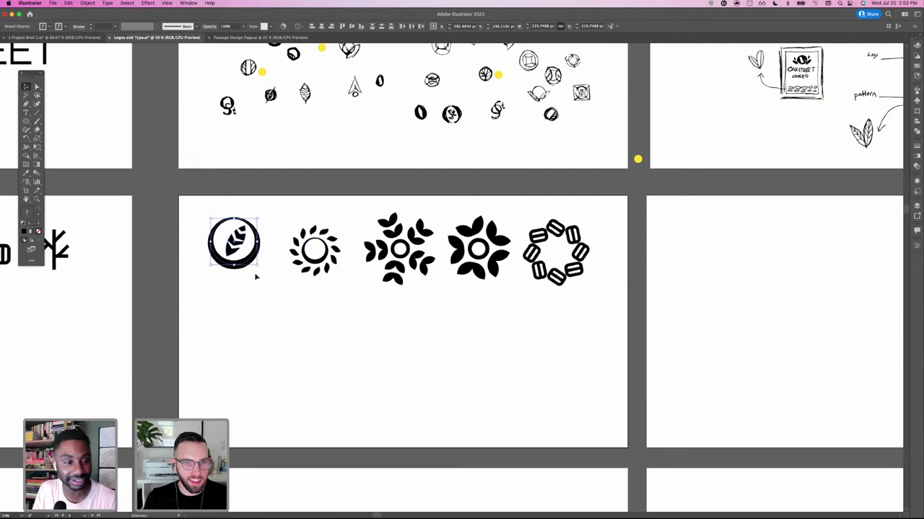
{"action": "key", "text": "shift+Down"}
{"action": "key", "text": "shift+Down"}
{"action": "key", "text": "shift+Down"}
{"action": "key", "text": "shift+Down"}
{"action": "key", "text": "shift+Right"}
{"action": "key", "text": "shift+Right"}
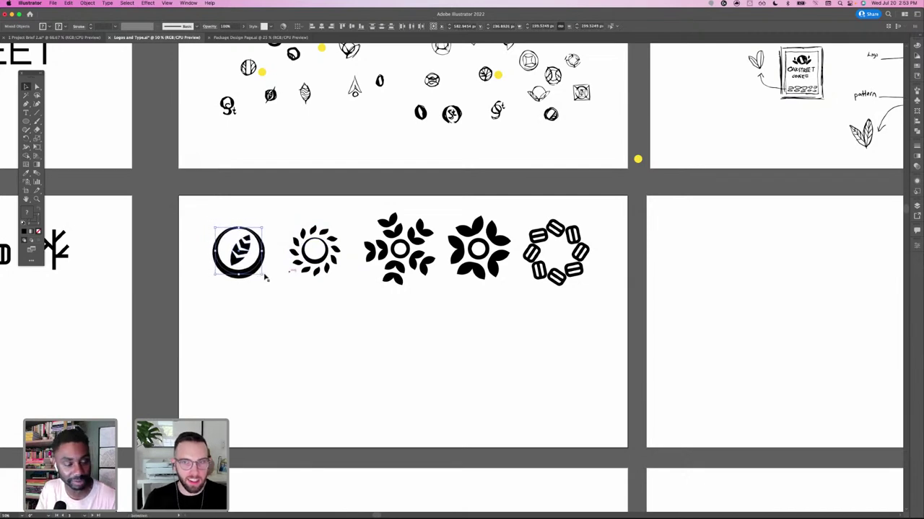
- Move all five logo marks down together to the vertical middle of their artboard and deselect them
{"action": "left_click_drag", "start_coordinate": [187, 222], "coordinate": [671, 321]}
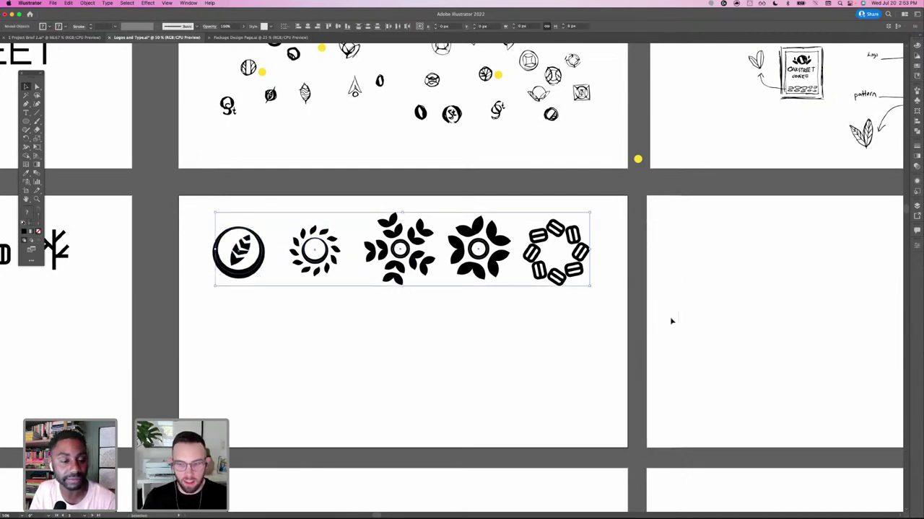
{"action": "key", "text": "Down"}
{"action": "key", "text": "Down"}
{"action": "key", "text": "Down"}
{"action": "key", "text": "Down"}
{"action": "key", "text": "Down"}
{"action": "key", "text": "Down"}
{"action": "key", "text": "Down"}
{"action": "key", "text": "Down"}
{"action": "key", "text": "Down"}
{"action": "key", "text": "Down"}
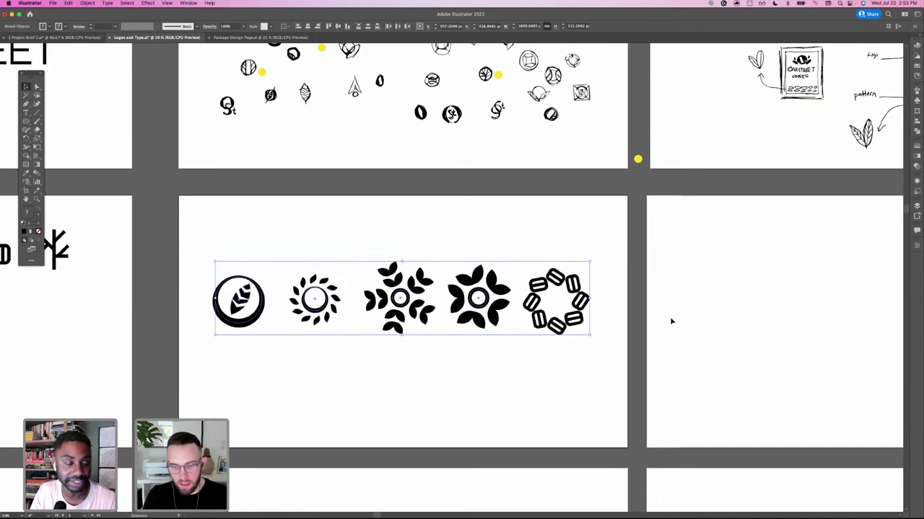
{"action": "key", "text": "super+equal"}
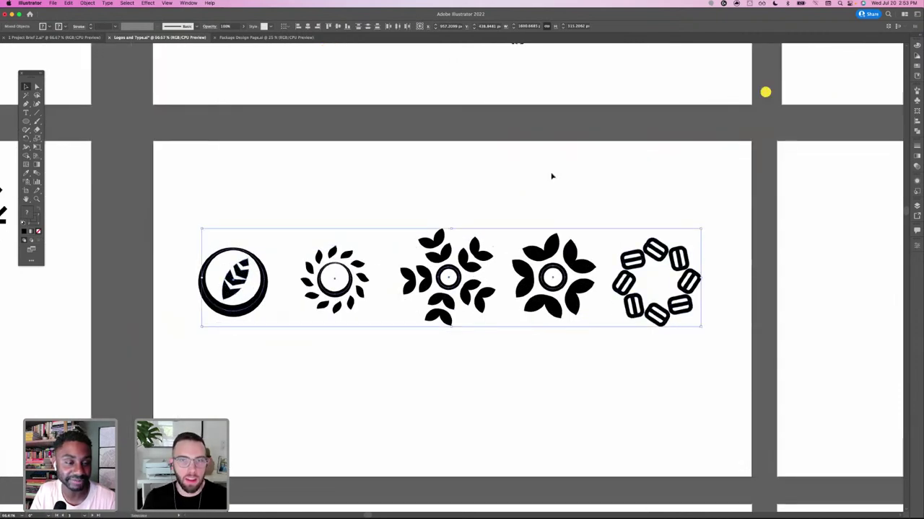
{"action": "left_click", "coordinate": [538, 197]}
- Examine the row of five vector logo marks and compare them with the hand-drawn sketches on the artboard above
{"action": "left_click_drag", "start_coordinate": [590, 186], "coordinate": [582, 180]}
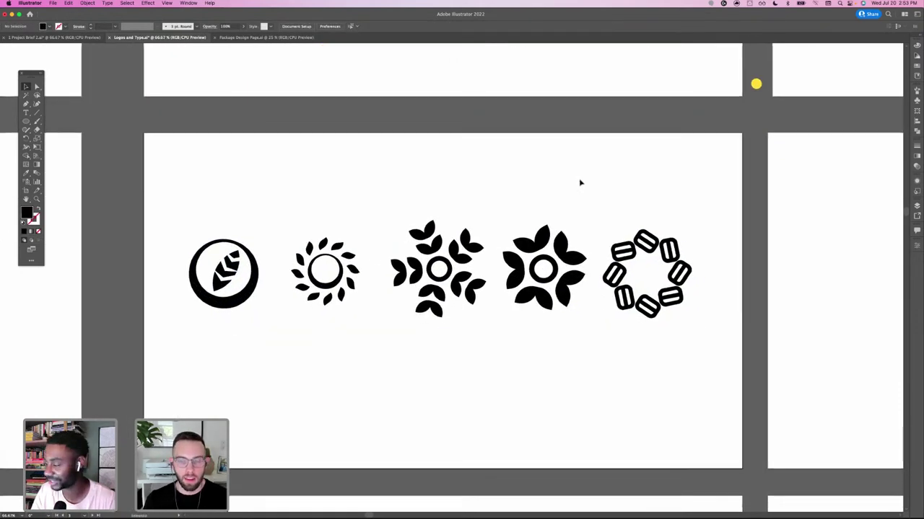
{"action": "key", "text": "super+equal"}
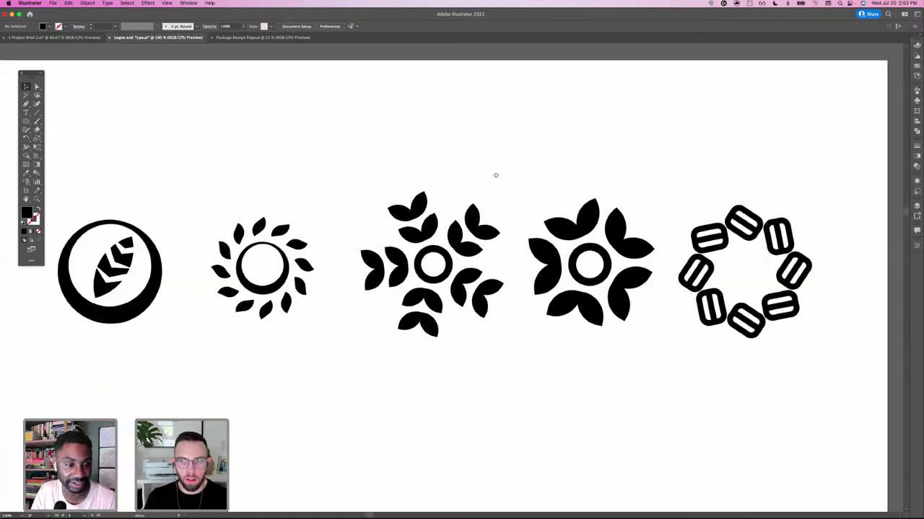
{"action": "scroll", "coordinate": [496, 176], "scroll_direction": "left", "scroll_amount": 2}
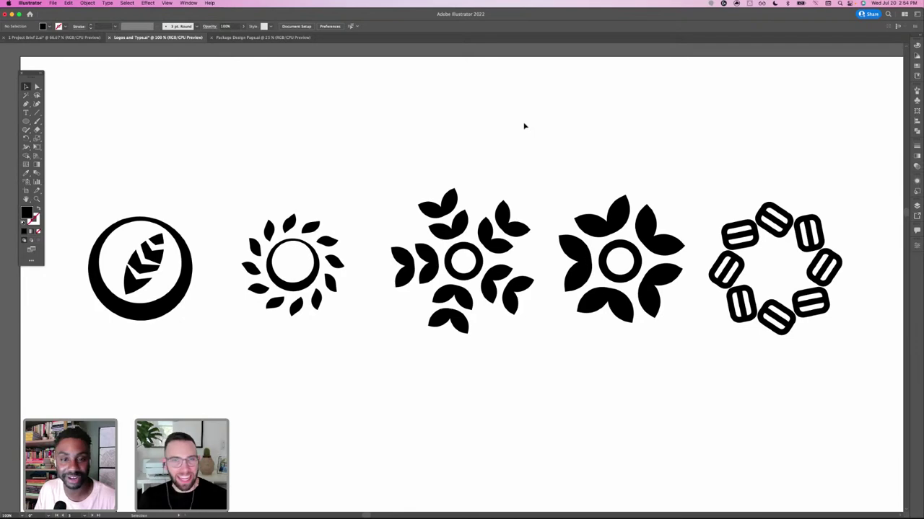
{"action": "key", "text": "super+minus"}
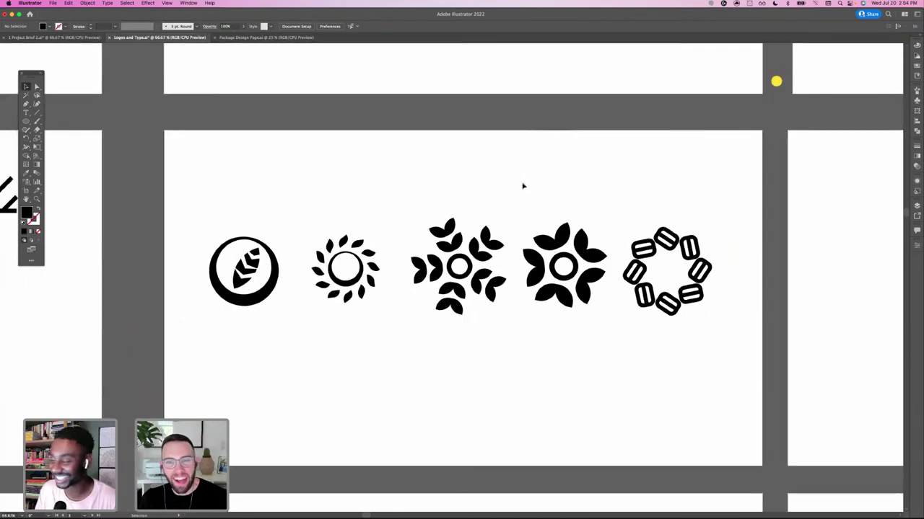
{"action": "scroll", "coordinate": [532, 219], "scroll_direction": "up", "scroll_amount": 3}
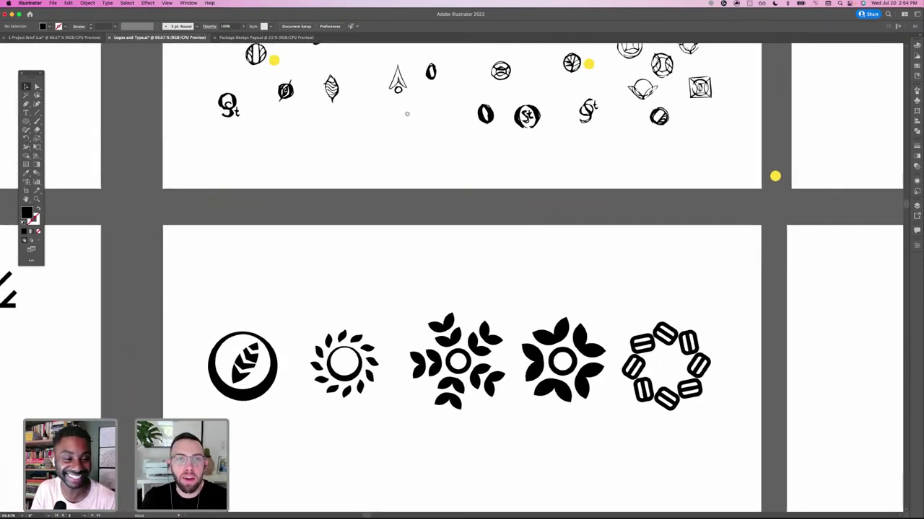
{"action": "scroll", "coordinate": [407, 114], "scroll_direction": "up", "scroll_amount": 3}
{"action": "scroll", "coordinate": [407, 233], "scroll_direction": "up", "scroll_amount": 1}
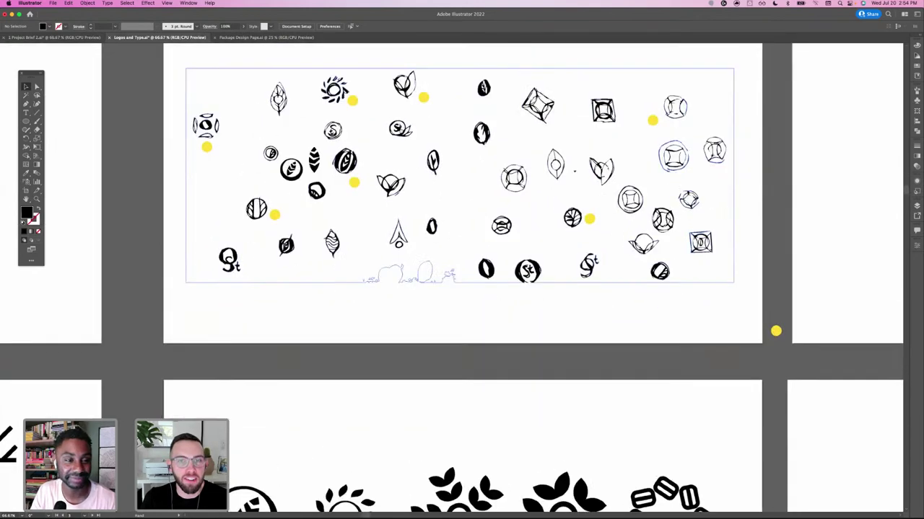
{"action": "scroll", "coordinate": [415, 252], "scroll_direction": "down", "scroll_amount": 5}
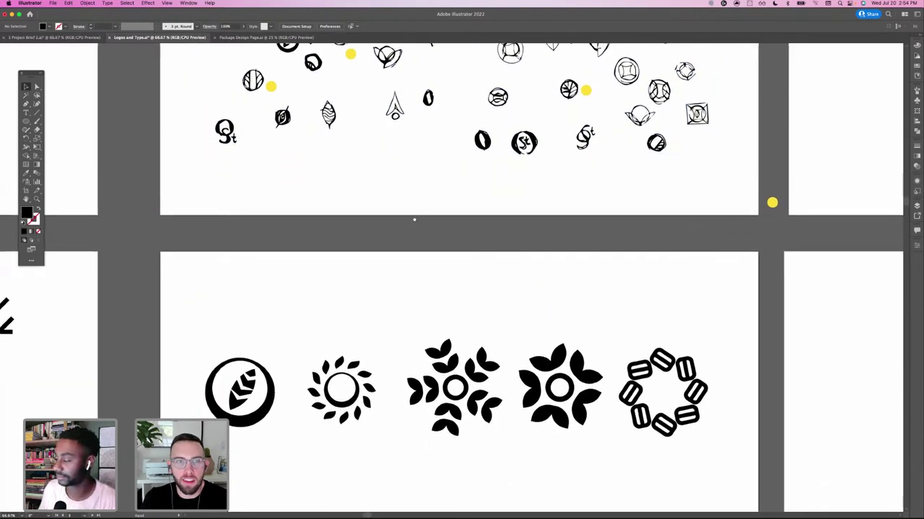
{"action": "scroll", "coordinate": [414, 220], "scroll_direction": "down", "scroll_amount": 1}
{"action": "scroll", "coordinate": [424, 236], "scroll_direction": "down", "scroll_amount": 3}
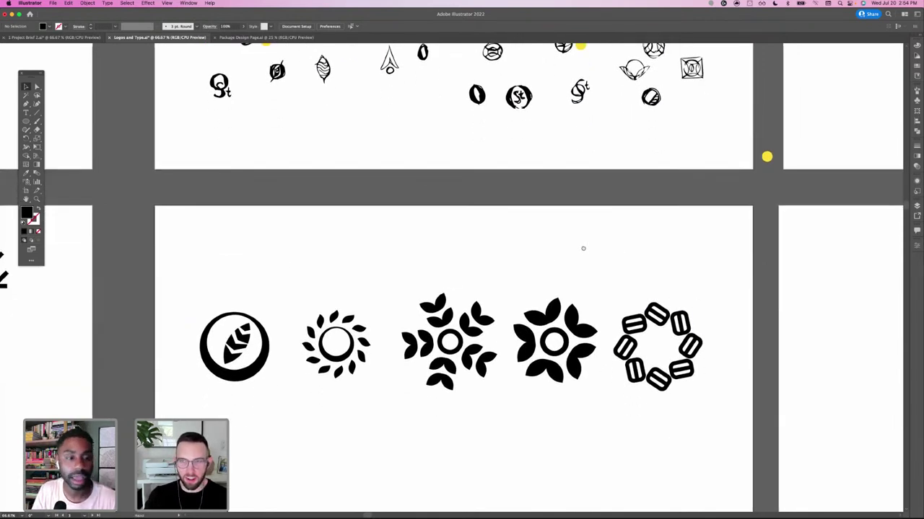
{"action": "scroll", "coordinate": [582, 245], "scroll_direction": "down", "scroll_amount": 1}
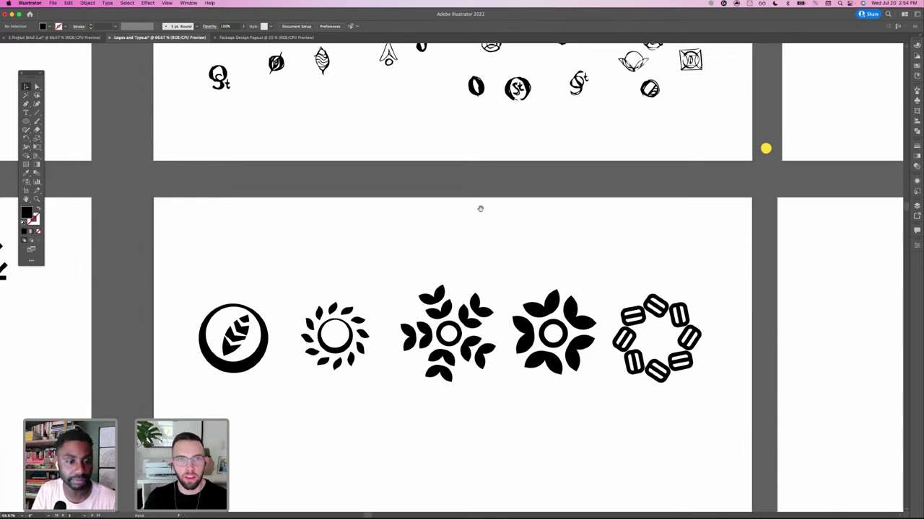
{"action": "scroll", "coordinate": [478, 246], "scroll_direction": "up", "scroll_amount": 10}
{"action": "scroll", "coordinate": [460, 300], "scroll_direction": "up", "scroll_amount": 2}
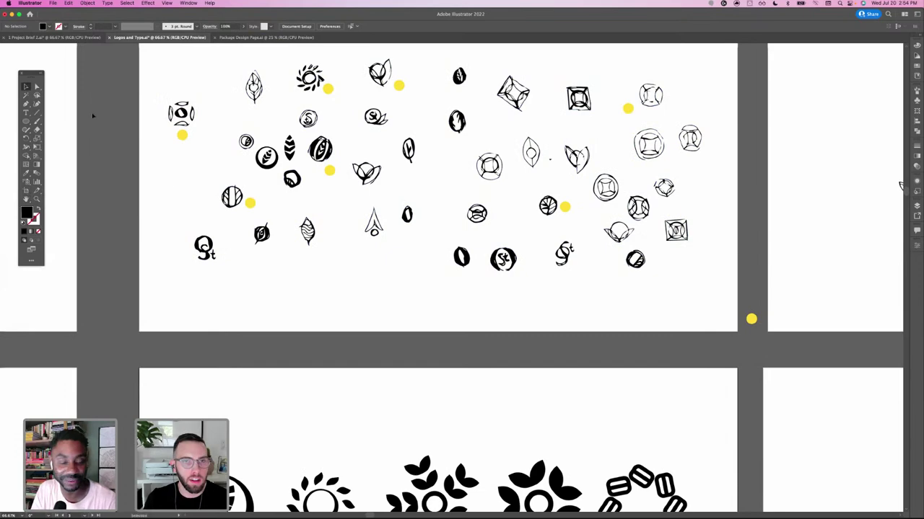
{"action": "left_click", "coordinate": [373, 189]}
{"action": "scroll", "coordinate": [474, 344], "scroll_direction": "down", "scroll_amount": 10}
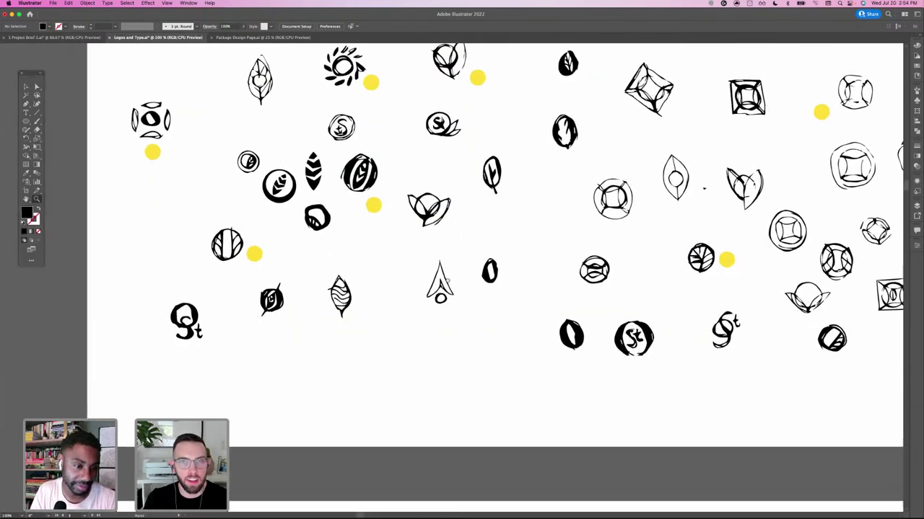
{"action": "left_click_drag", "start_coordinate": [427, 301], "coordinate": [397, 126]}
{"action": "key", "text": "z"}
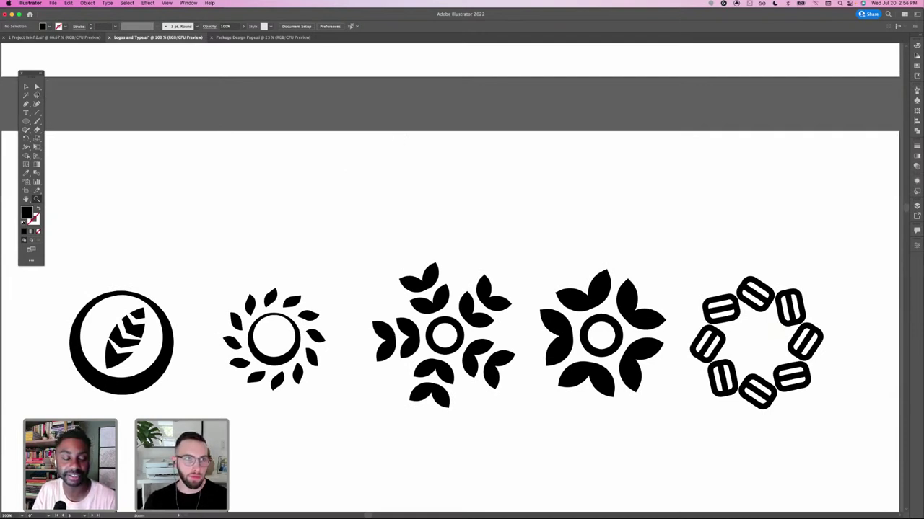
{"action": "left_click", "coordinate": [26, 88]}
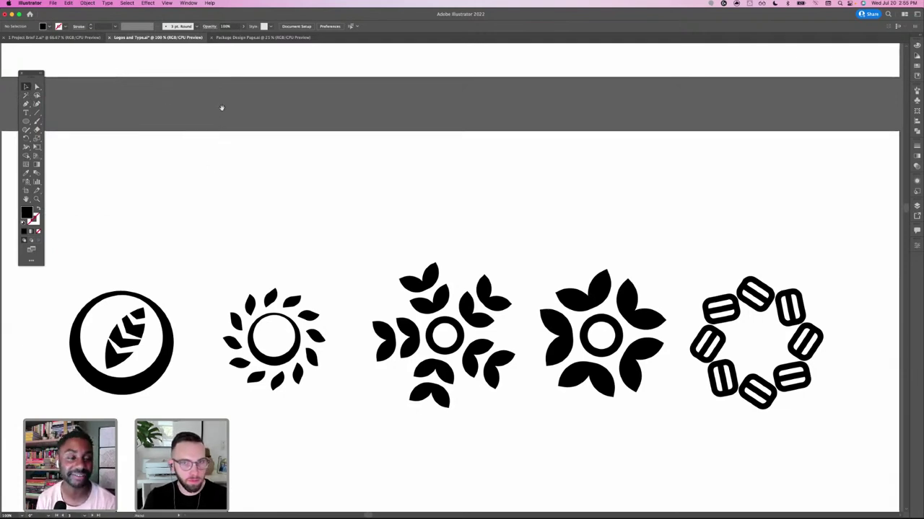
- Draw a circle about 79 px wide over the hand-drawn sketch of a bean held between two leaves
{"action": "scroll", "coordinate": [221, 108], "scroll_direction": "up", "scroll_amount": 10}
{"action": "scroll", "coordinate": [267, 223], "scroll_direction": "up", "scroll_amount": 2}
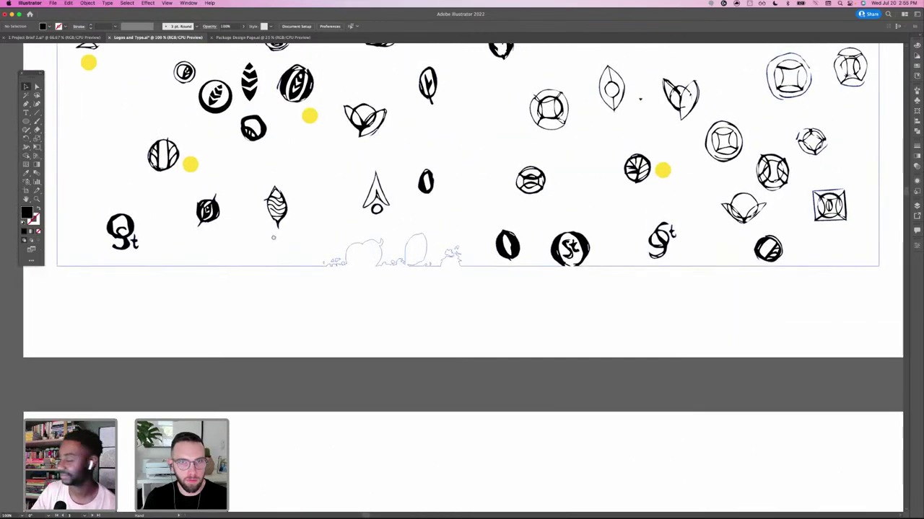
{"action": "left_click", "coordinate": [36, 200]}
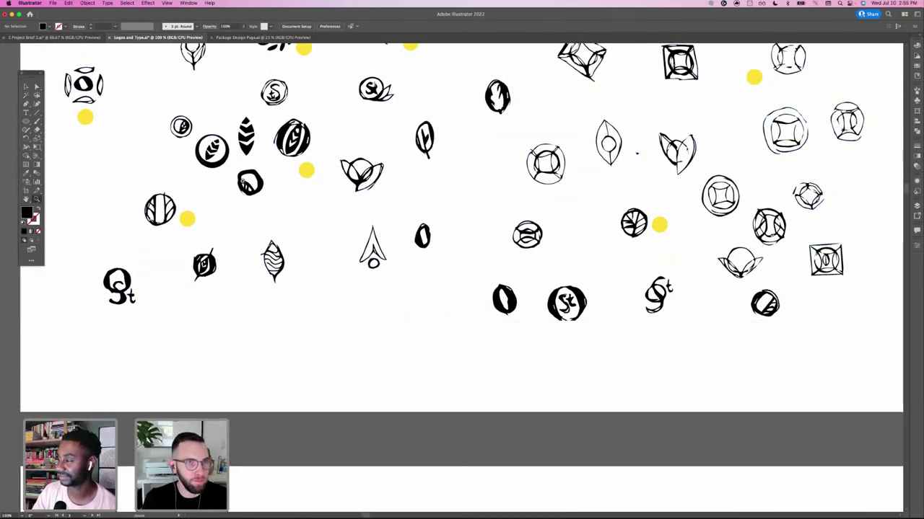
{"action": "left_click", "coordinate": [364, 186]}
{"action": "left_click", "coordinate": [475, 270]}
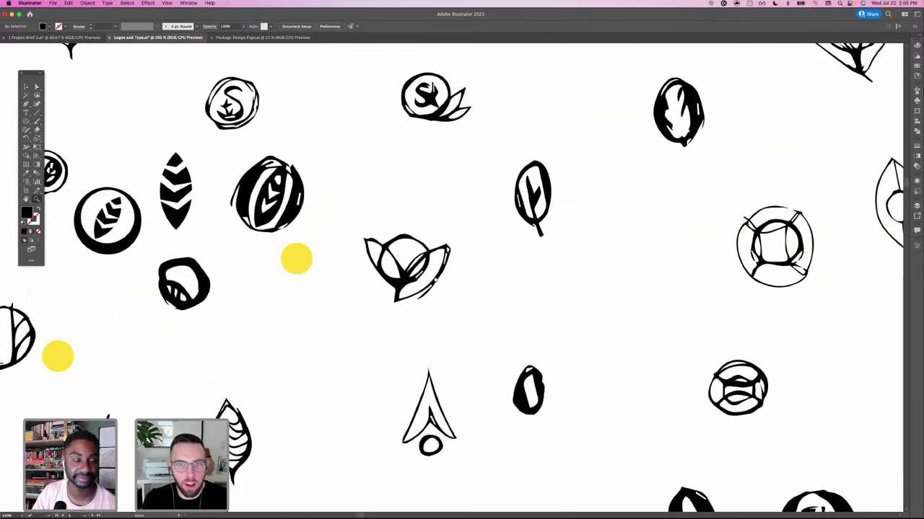
{"action": "left_click", "coordinate": [28, 121]}
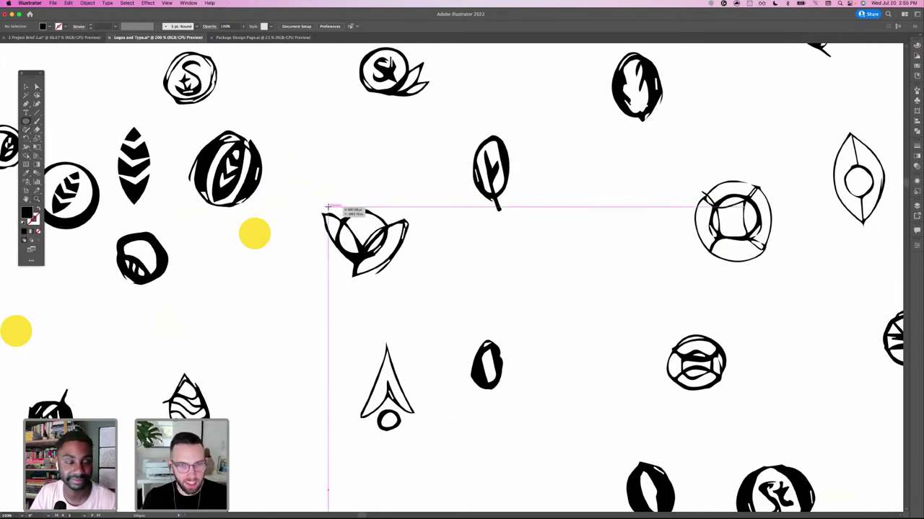
{"action": "left_click_drag", "start_coordinate": [322, 195], "coordinate": [394, 266]}
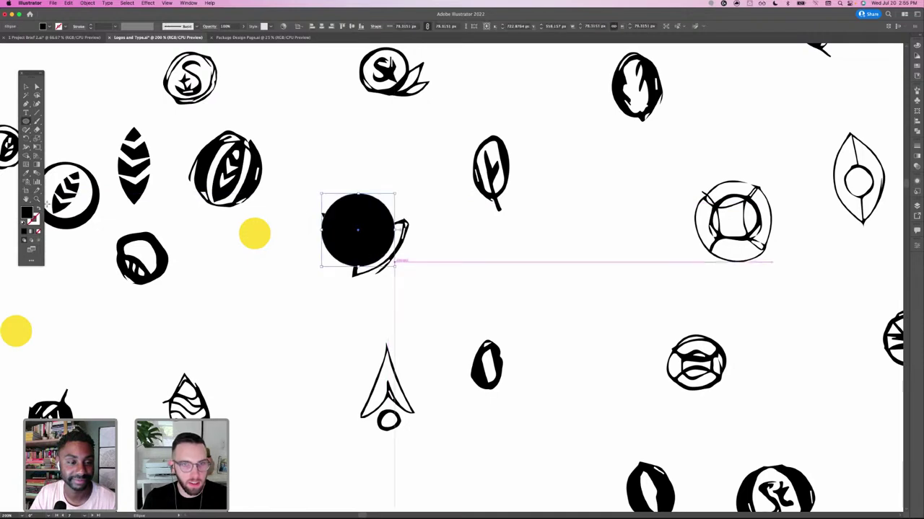
- Turn the circle's black fill into an unfilled black outline and thicken its stroke
{"action": "left_click", "coordinate": [36, 208]}
{"action": "left_click", "coordinate": [26, 85]}
{"action": "left_click", "coordinate": [90, 24]}
{"action": "left_click", "coordinate": [91, 24]}
{"action": "left_click", "coordinate": [91, 25]}
{"action": "left_click", "coordinate": [91, 26]}
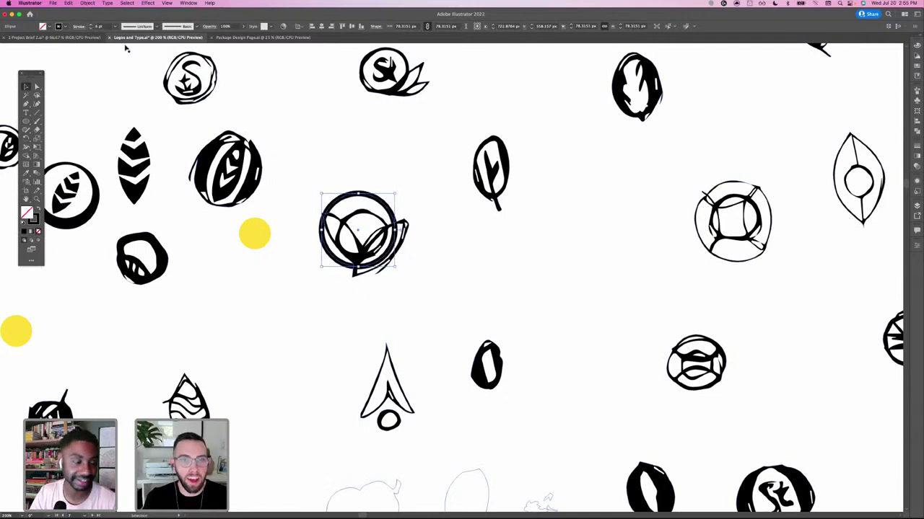
- Duplicate the circle into empty space beside the sketch and add a second copy that partly overlaps it horizontally
{"action": "left_click", "coordinate": [542, 285]}
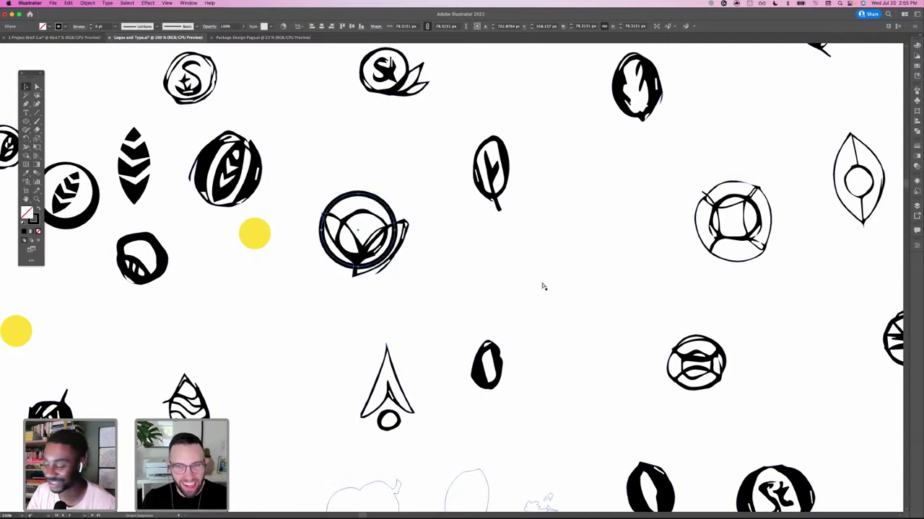
{"action": "left_click_drag", "start_coordinate": [390, 200], "coordinate": [483, 248]}
{"action": "key", "text": "alt+shift+Right"}
{"action": "key", "text": "shift+Right"}
{"action": "key", "text": "shift+Right"}
{"action": "key", "text": "shift+Right"}
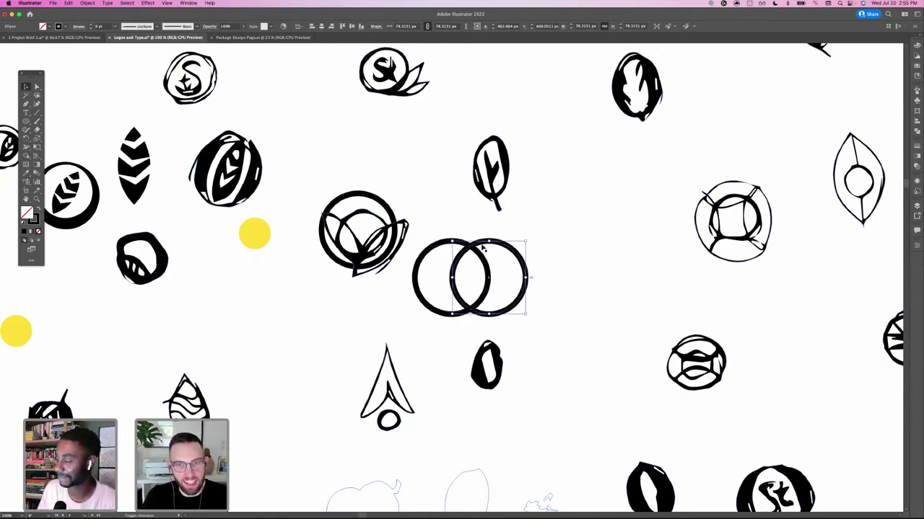
{"action": "left_click_drag", "start_coordinate": [483, 248], "coordinate": [493, 249]}
- Trim the two overlapping circles to their shared leaf shape with Shape Builder, and rotate the leaf 45° clockwise
{"action": "left_click", "coordinate": [423, 309], "text": "shift"}
{"action": "left_click", "coordinate": [25, 155]}
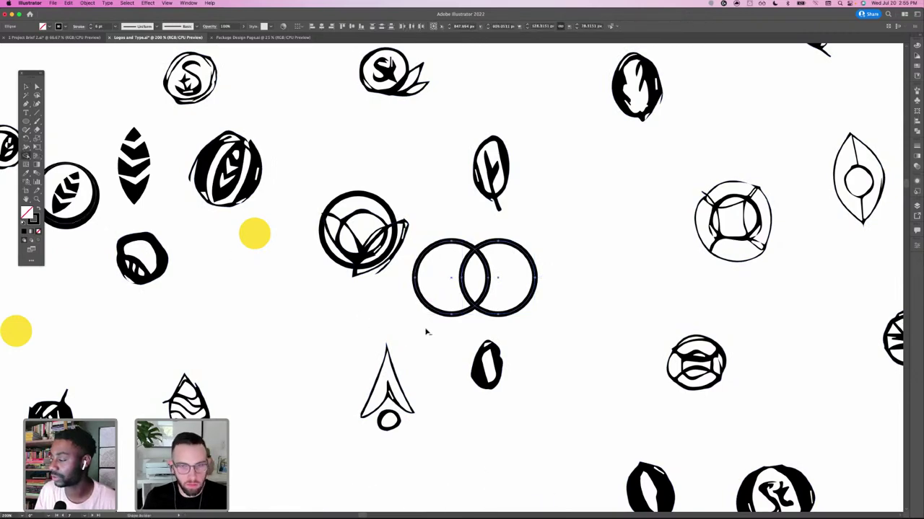
{"action": "left_click", "coordinate": [437, 301], "text": "alt"}
{"action": "left_click", "coordinate": [508, 293], "text": "alt"}
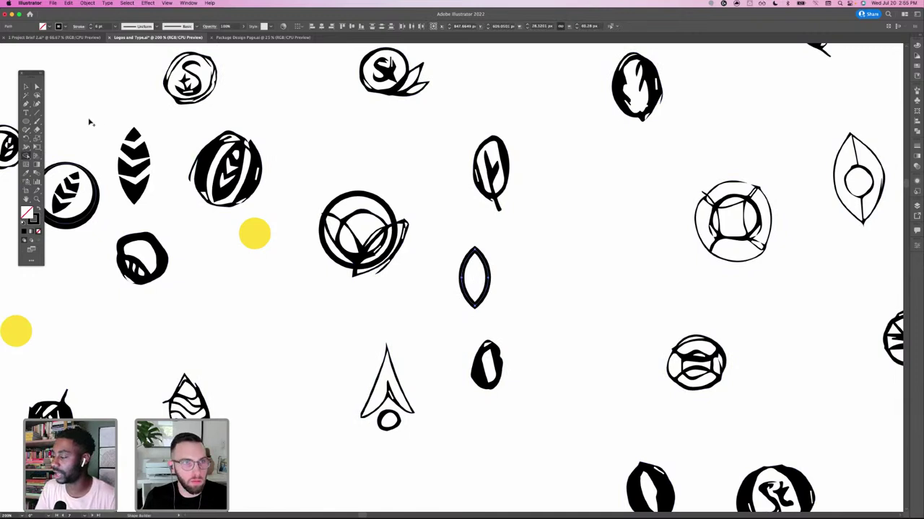
{"action": "left_click", "coordinate": [26, 86]}
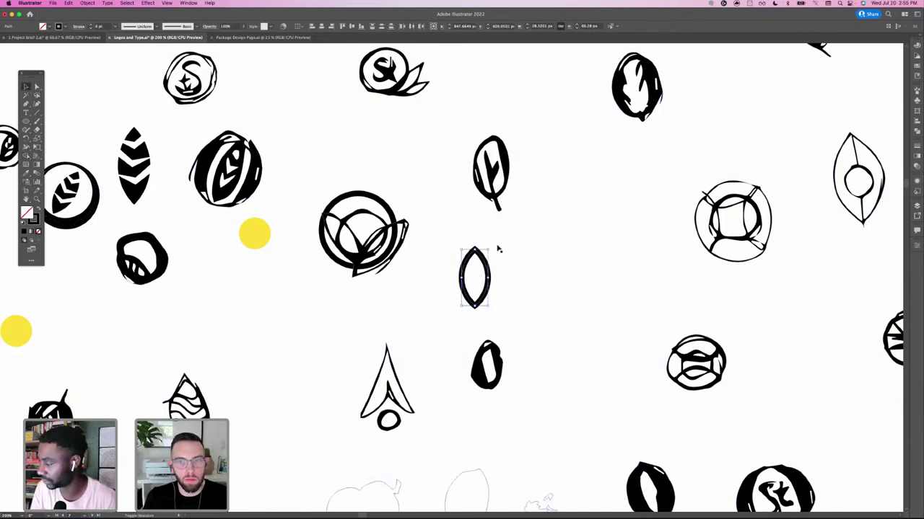
{"action": "left_click_drag", "start_coordinate": [492, 246], "coordinate": [518, 269]}
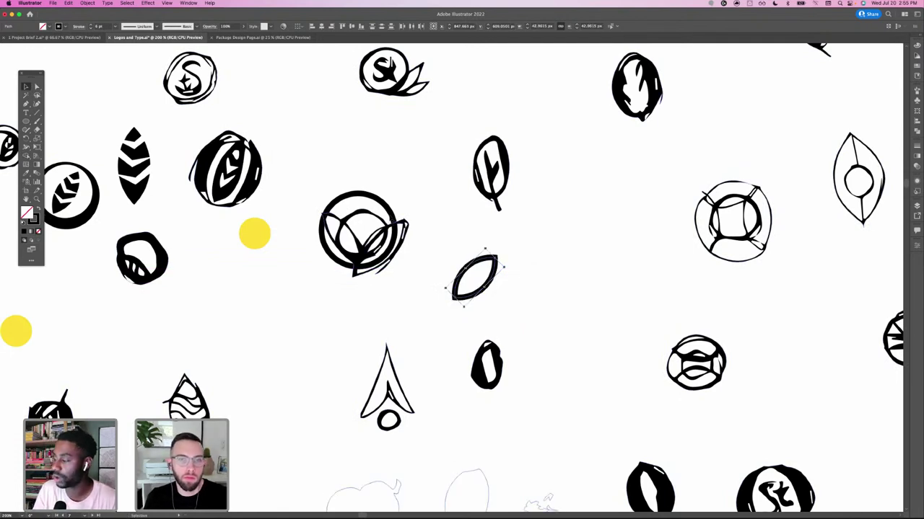
- Move the circle off the bean-and-leaves sketch into empty space, scale it to about 53 px, and set its stroke to 7 pt
{"action": "mouse_move", "coordinate": [395, 224]}
{"action": "left_mouse_down"}
{"action": "mouse_move", "coordinate": [335, 300]}
{"action": "mouse_move", "coordinate": [337, 268]}
{"action": "mouse_move", "coordinate": [319, 292]}
{"action": "left_mouse_up"}
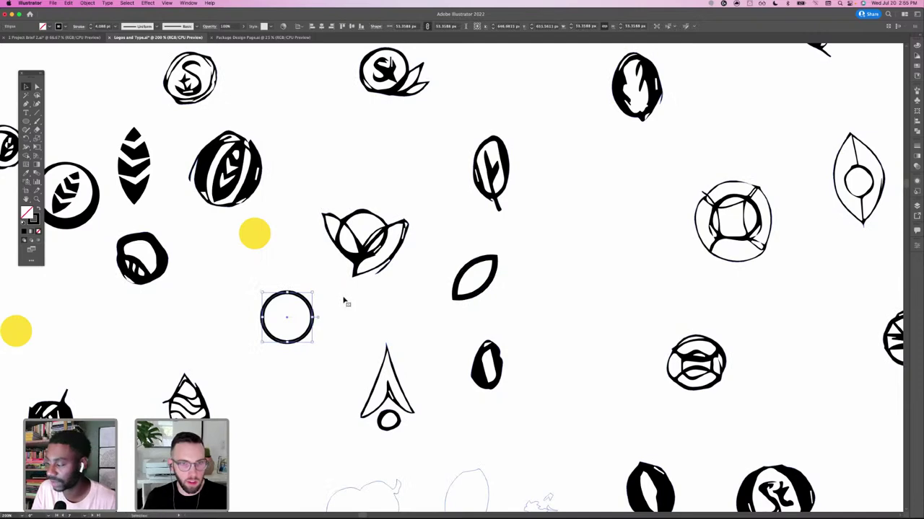
{"action": "left_click", "coordinate": [346, 303]}
{"action": "left_click", "coordinate": [314, 313]}
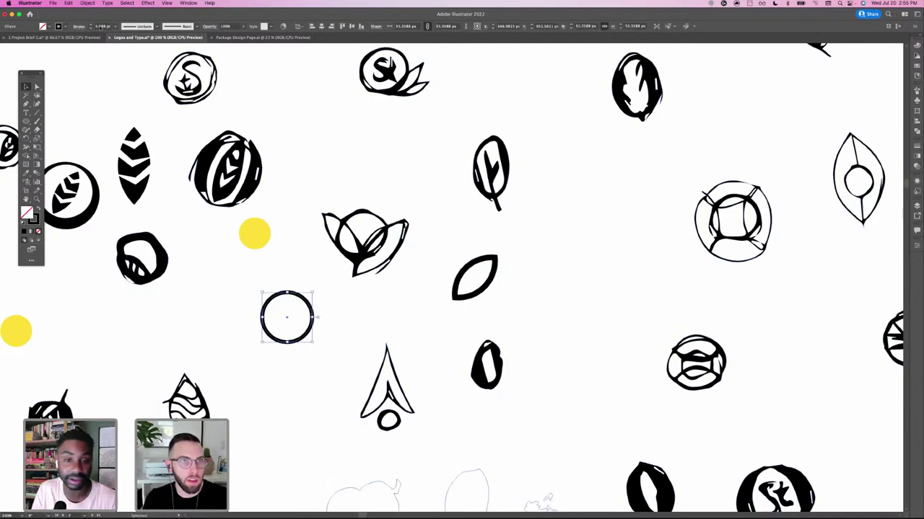
{"action": "left_click", "coordinate": [90, 24]}
{"action": "left_click", "coordinate": [90, 25]}
{"action": "left_click", "coordinate": [89, 24]}
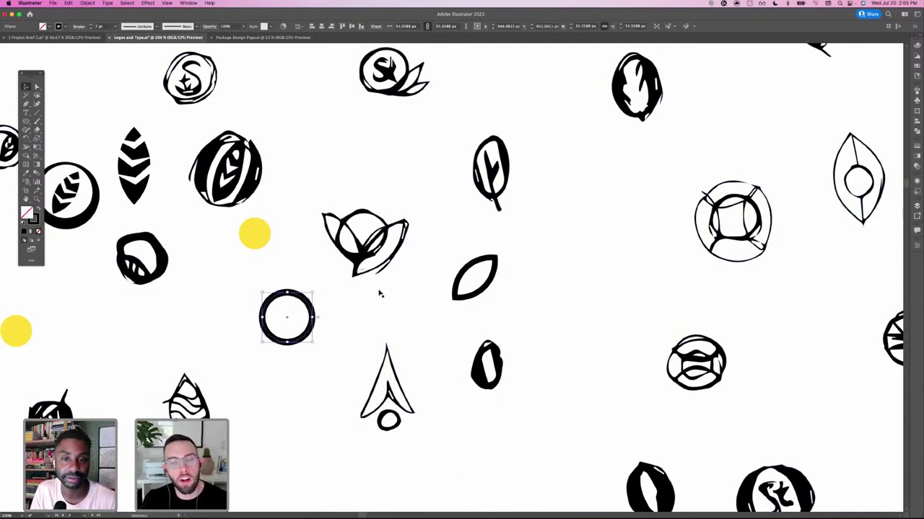
- Place an enlarged copy of the leaf over the circle's lower right and another, rotated 90° counterclockwise, over its left side
{"action": "left_click", "coordinate": [475, 298]}
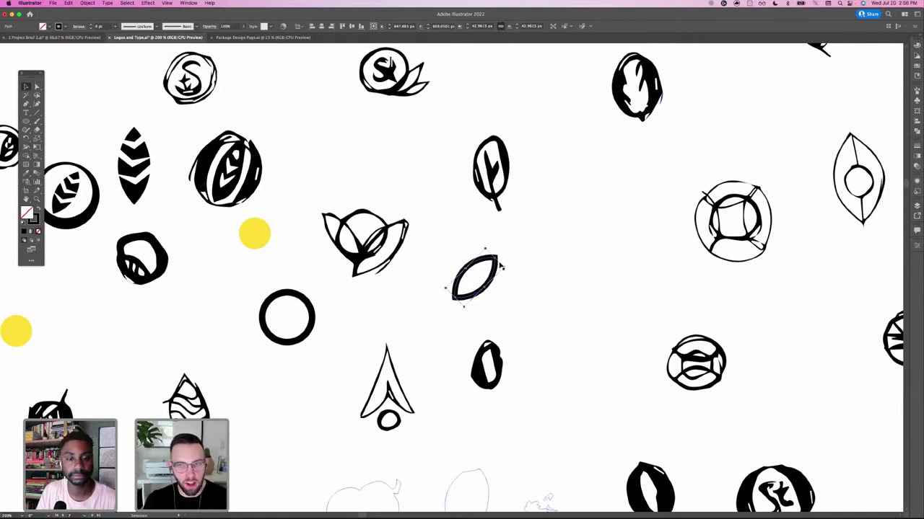
{"action": "left_click_drag", "start_coordinate": [504, 268], "coordinate": [329, 335]}
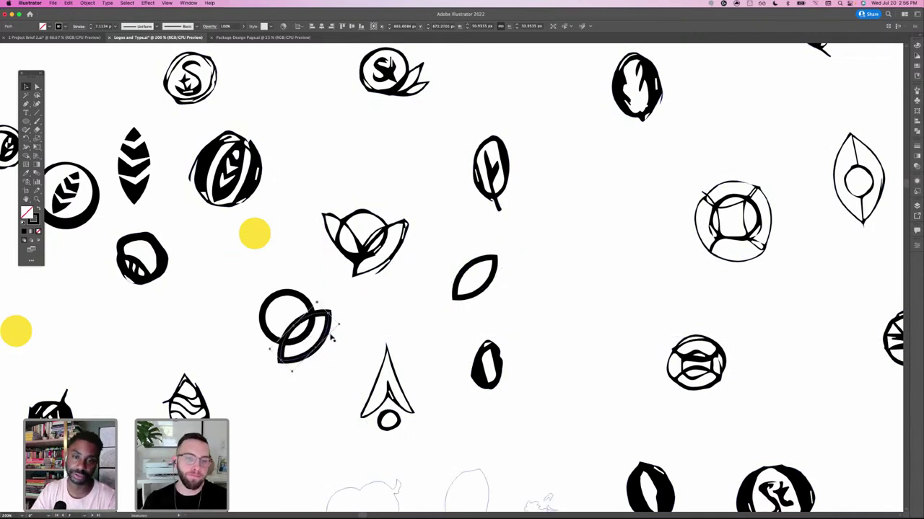
{"action": "key", "text": "super+v"}
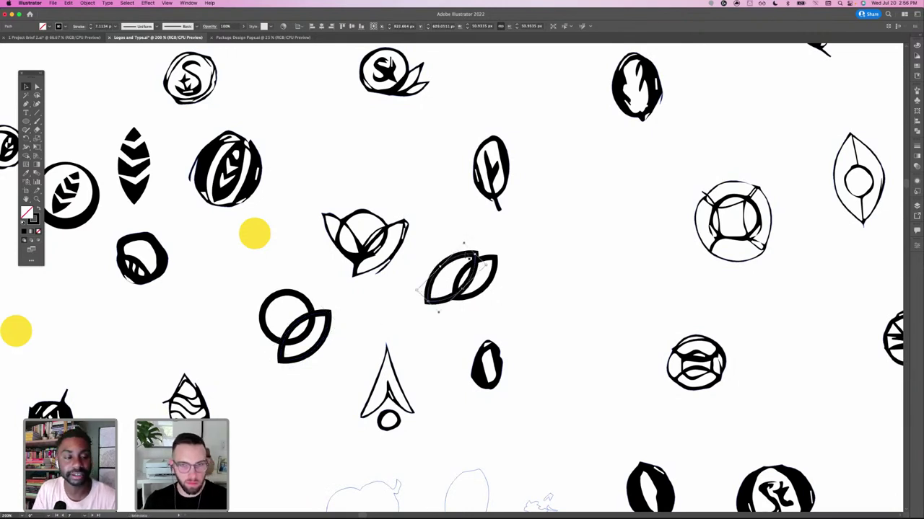
{"action": "left_click_drag", "start_coordinate": [464, 241], "coordinate": [433, 233]}
{"action": "left_click", "coordinate": [432, 232]}
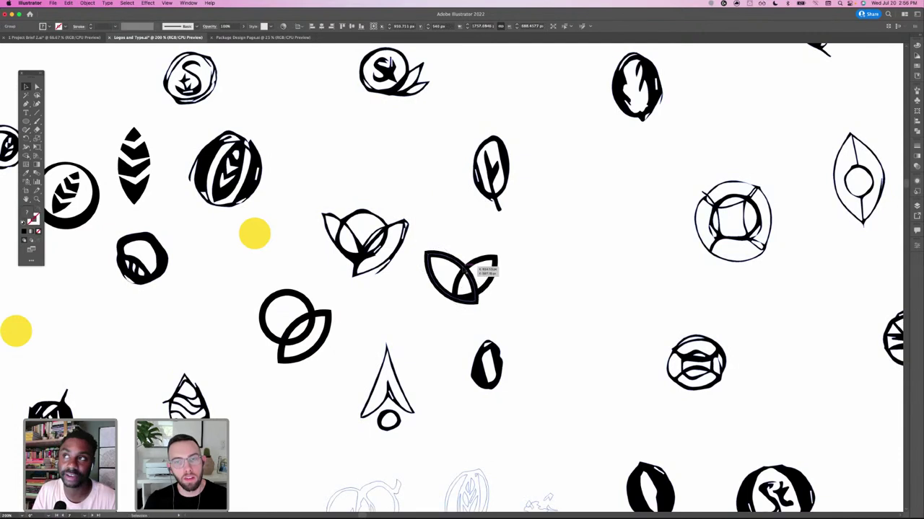
{"action": "mouse_move", "coordinate": [457, 262]}
{"action": "left_mouse_down"}
{"action": "mouse_move", "coordinate": [277, 290]}
{"action": "mouse_move", "coordinate": [257, 311]}
{"action": "left_mouse_up"}
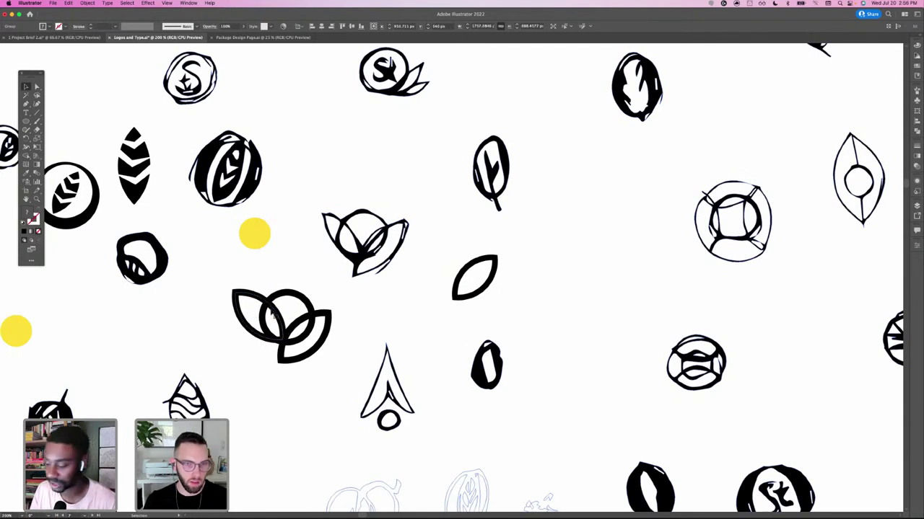
- Nudge the left leaf and then both leaves together to refine their alignment with the circle
{"action": "left_click", "coordinate": [274, 310]}
{"action": "key", "text": "Right"}
{"action": "key", "text": "Up"}
{"action": "key", "text": "Down"}
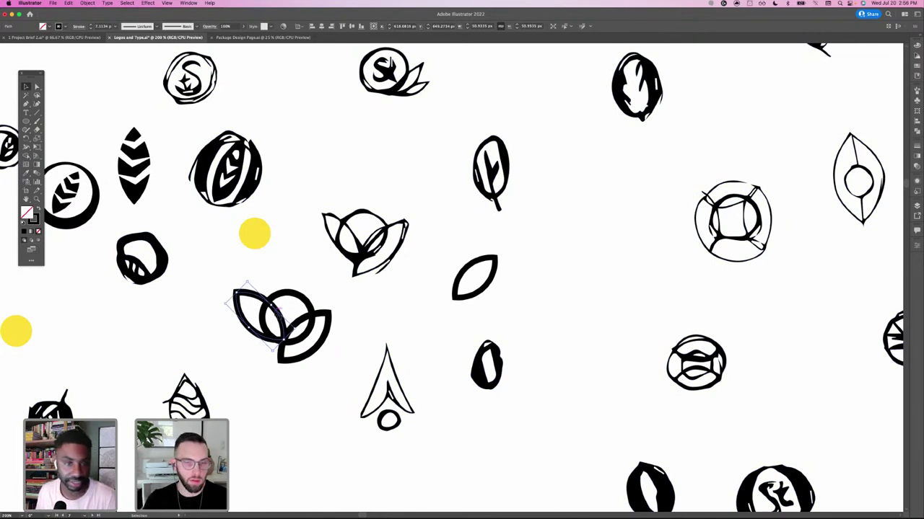
{"action": "left_click", "coordinate": [330, 326], "text": "shift"}
{"action": "key", "text": "Right"}
{"action": "key", "text": "Down"}
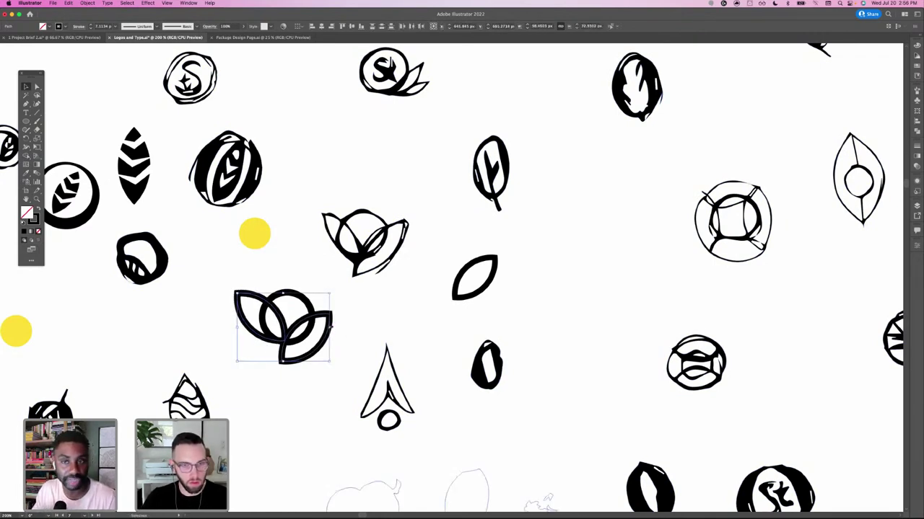
{"action": "key", "text": "Right"}
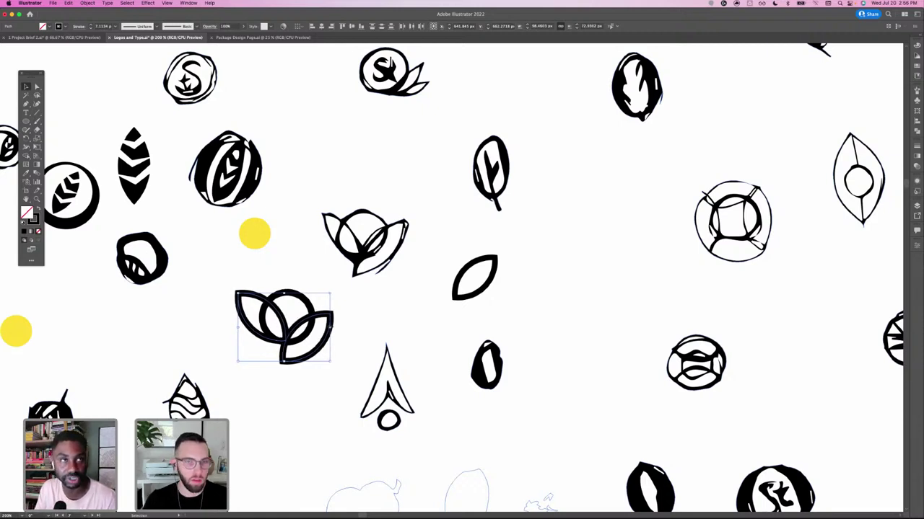
- Copy the circle and its two overlapping leaves onto the artboard with the finished logo marks
{"action": "left_click", "coordinate": [311, 307], "text": "shift"}
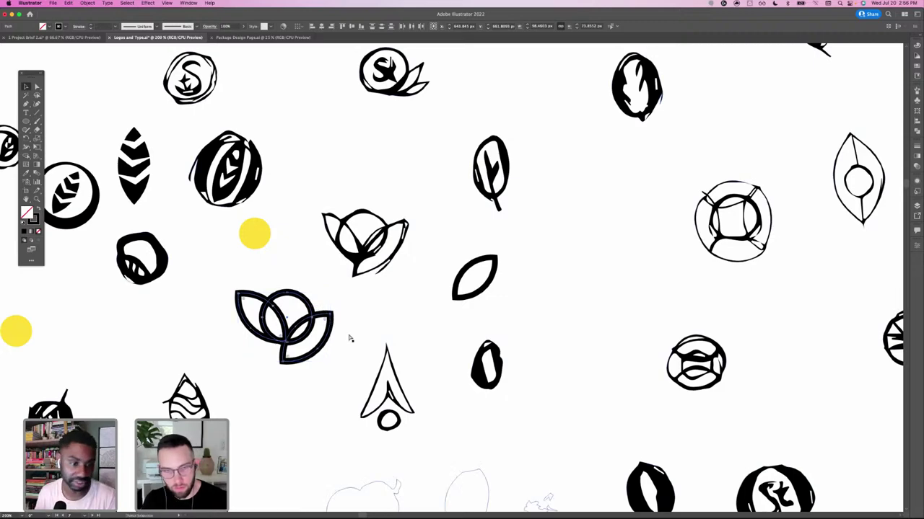
{"action": "key", "text": "super+minus"}
{"action": "key", "text": "super+minus"}
{"action": "scroll", "coordinate": [392, 373], "scroll_direction": "down", "scroll_amount": 12}
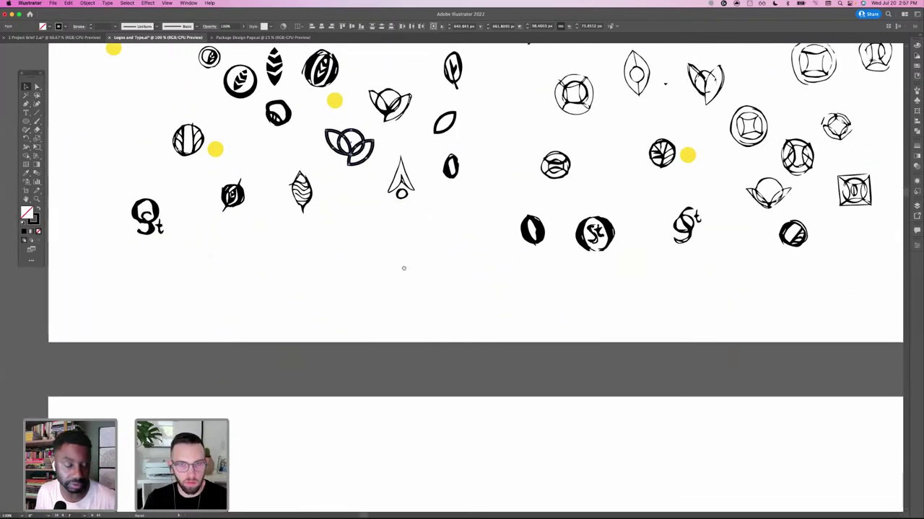
{"action": "scroll", "coordinate": [427, 257], "scroll_direction": "down", "scroll_amount": 5}
{"action": "scroll", "coordinate": [426, 293], "scroll_direction": "left", "scroll_amount": 2}
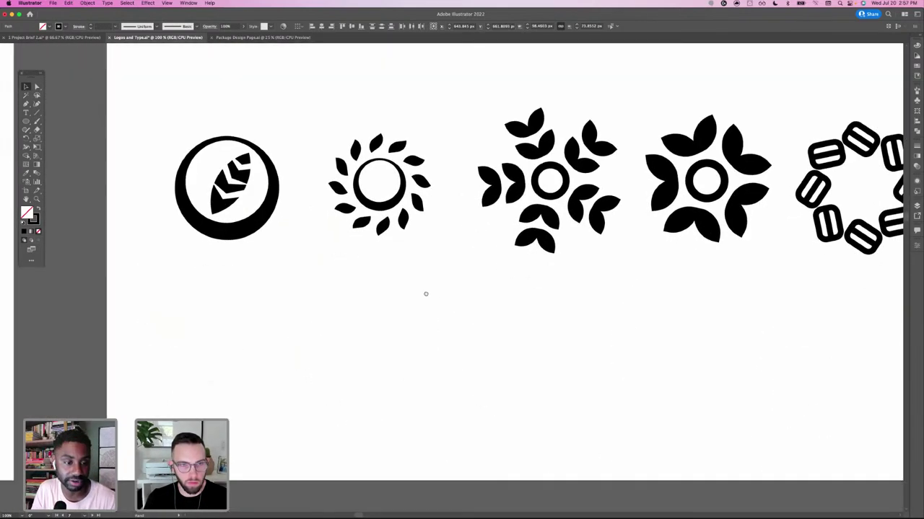
{"action": "left_click", "coordinate": [404, 332]}
{"action": "key", "text": "super+v"}
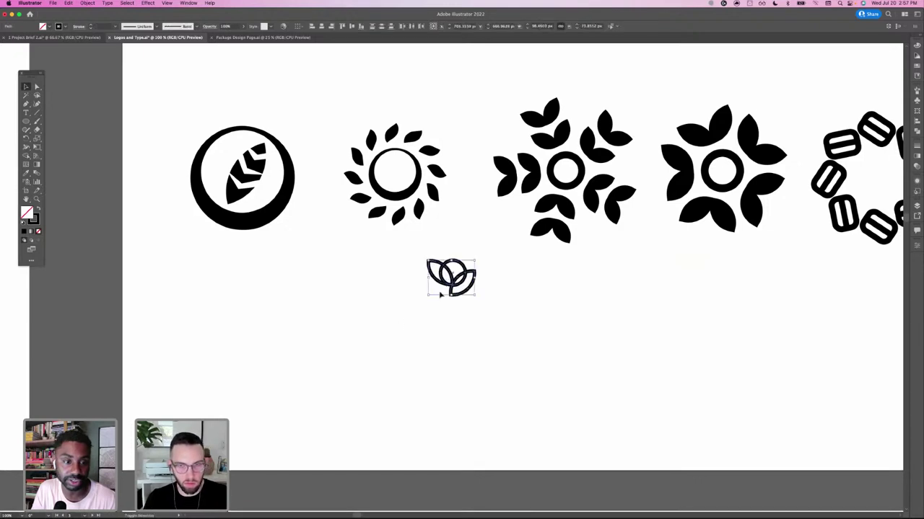
- Place the pasted mark in a second row below the circled-leaf logo and enlarge it to roughly that logo's width
{"action": "left_click_drag", "start_coordinate": [427, 296], "coordinate": [252, 361]}
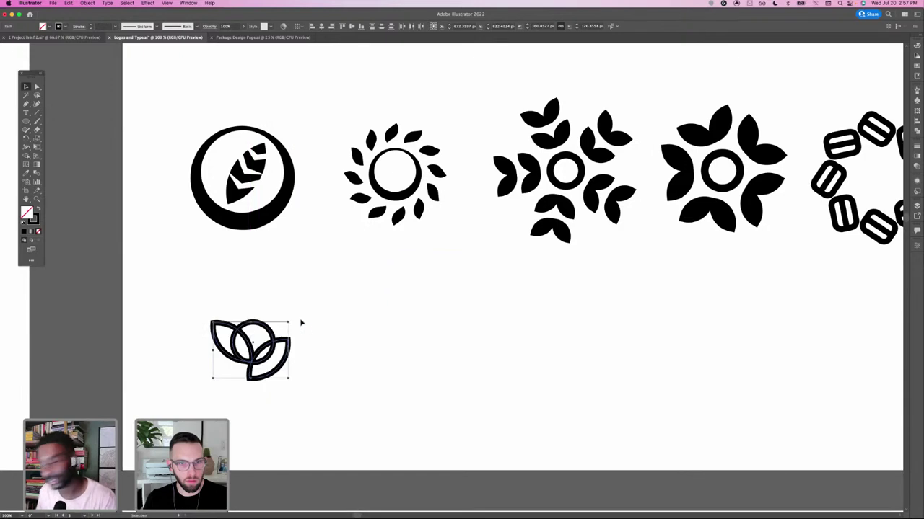
{"action": "left_click_drag", "start_coordinate": [292, 319], "coordinate": [312, 295]}
{"action": "left_click_drag", "start_coordinate": [290, 326], "coordinate": [273, 330]}
{"action": "left_click", "coordinate": [349, 313]}
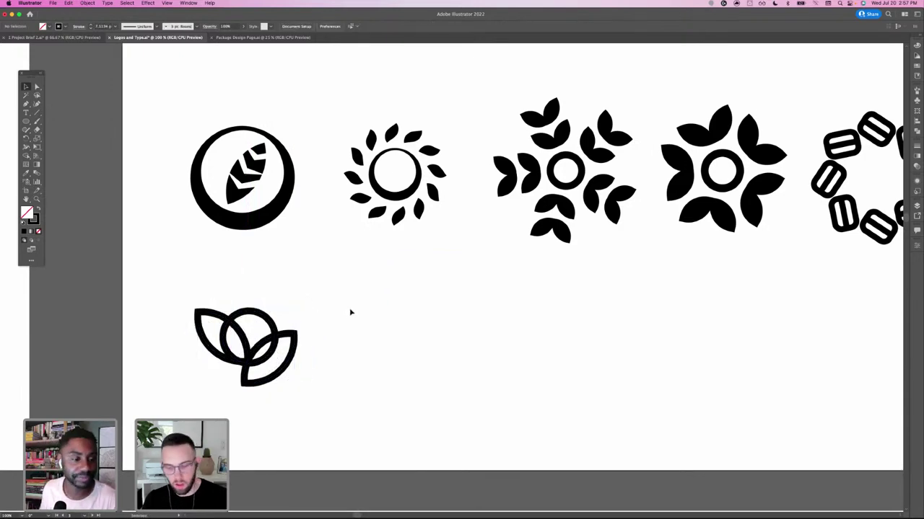
- Examine the sketch sheet alongside the finished marks to find the next idea to build
{"action": "key", "text": "super+minus"}
{"action": "key", "text": "super+minus"}
{"action": "scroll", "coordinate": [392, 288], "scroll_direction": "up", "scroll_amount": 3}
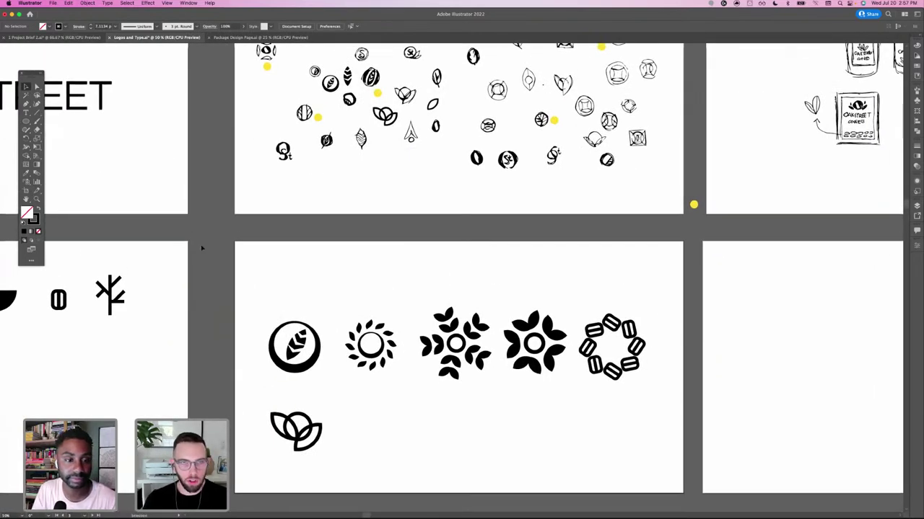
{"action": "left_click", "coordinate": [37, 200]}
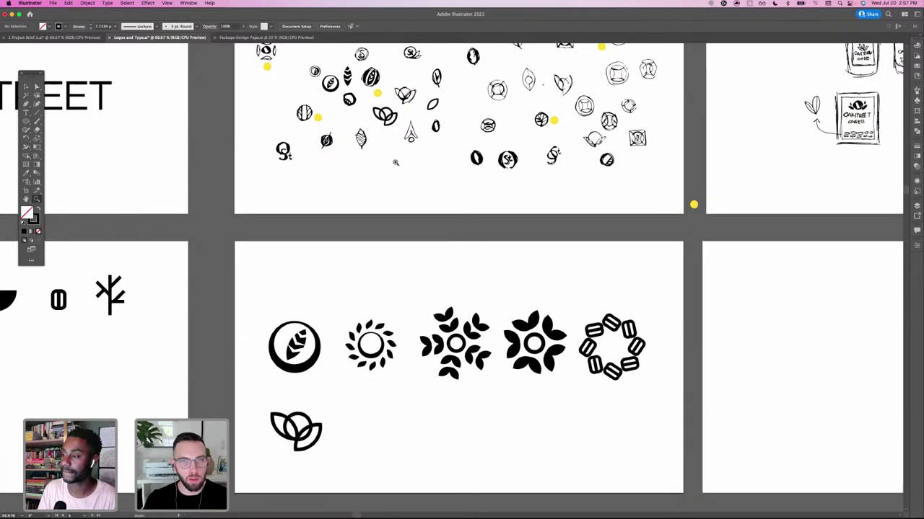
{"action": "left_click", "coordinate": [396, 163]}
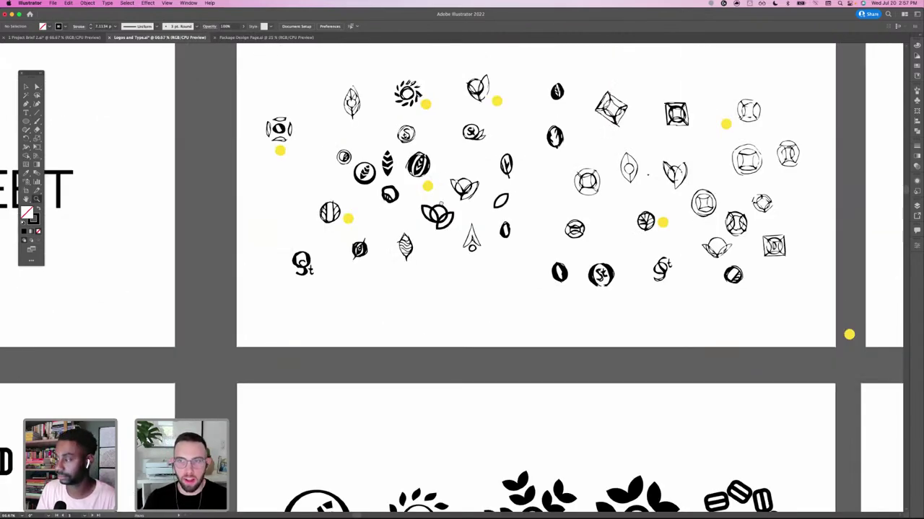
{"action": "left_click_drag", "start_coordinate": [446, 202], "coordinate": [425, 207]}
{"action": "scroll", "coordinate": [396, 197], "scroll_direction": "right", "scroll_amount": 5}
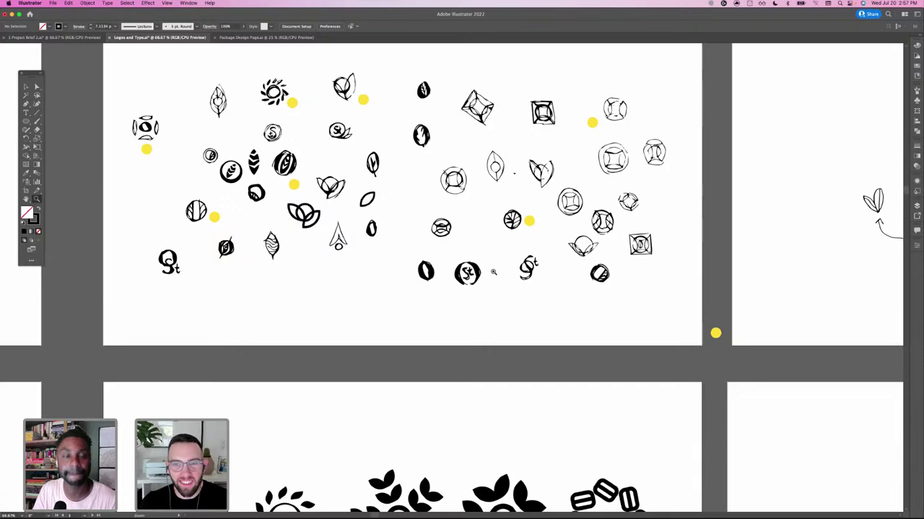
{"action": "left_click_drag", "start_coordinate": [401, 331], "coordinate": [474, 264]}
{"action": "left_click_drag", "start_coordinate": [482, 331], "coordinate": [477, 366]}
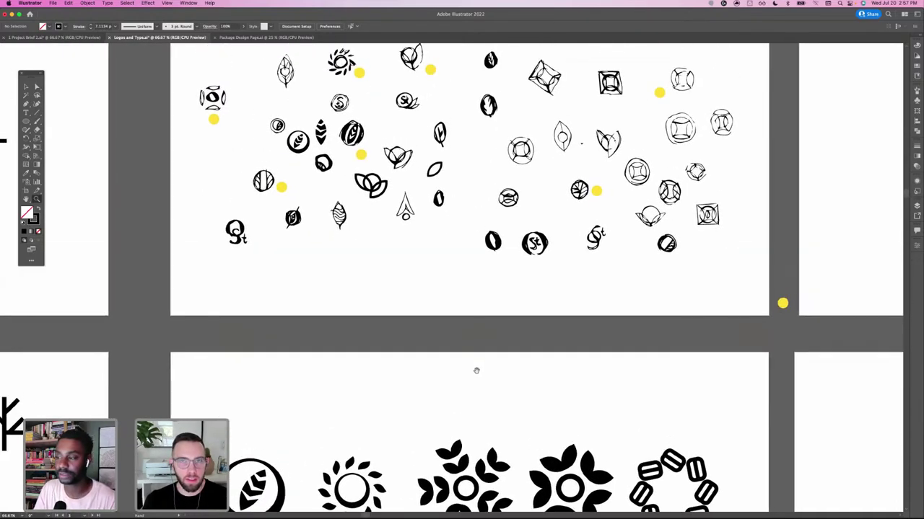
{"action": "scroll", "coordinate": [476, 368], "scroll_direction": "down", "scroll_amount": 5}
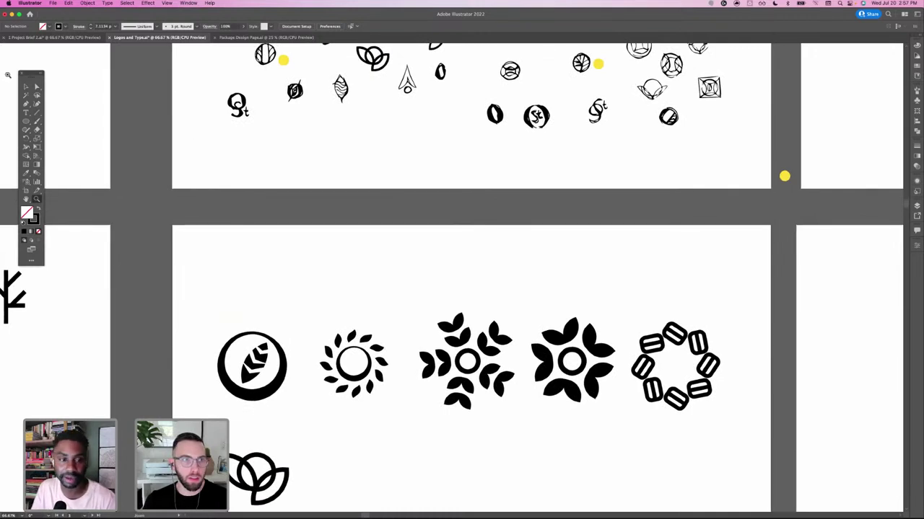
{"action": "left_click", "coordinate": [26, 86]}
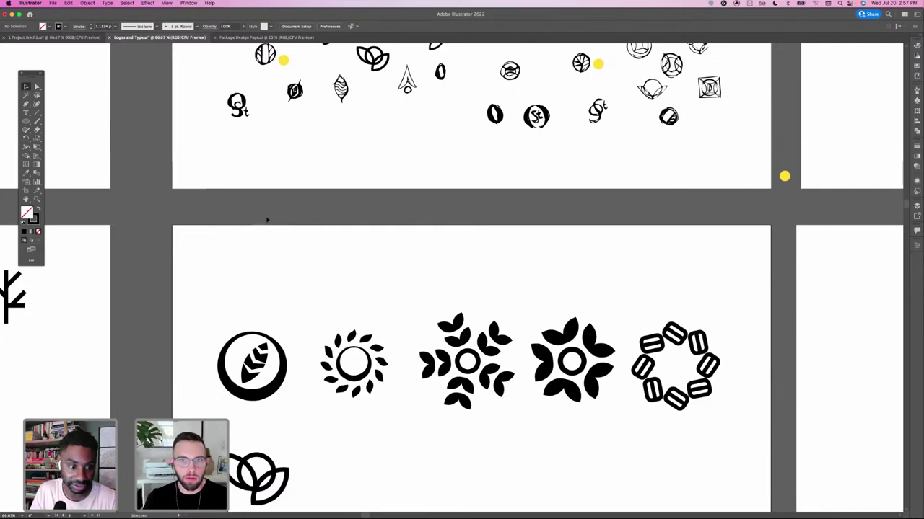
{"action": "scroll", "coordinate": [354, 270], "scroll_direction": "up", "scroll_amount": 5}
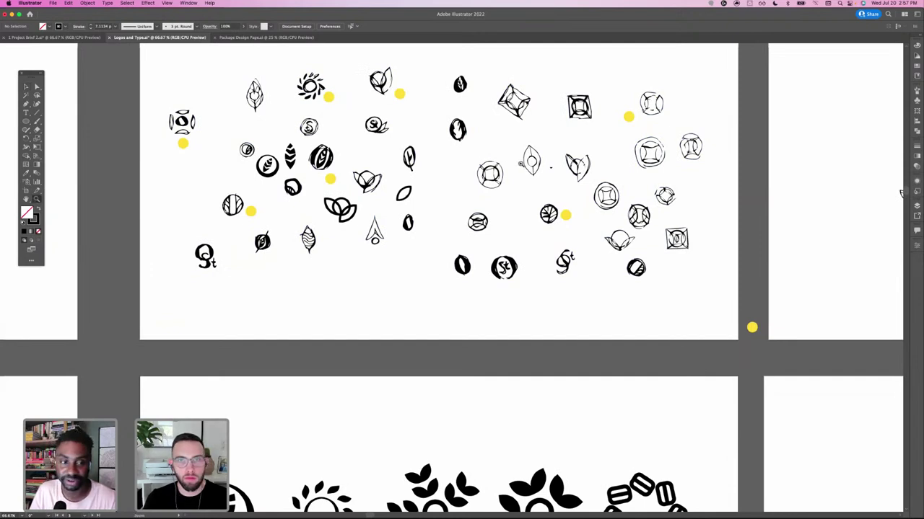
{"action": "scroll", "coordinate": [513, 172], "scroll_direction": "right", "scroll_amount": 2}
{"action": "scroll", "coordinate": [514, 172], "scroll_direction": "up", "scroll_amount": 2}
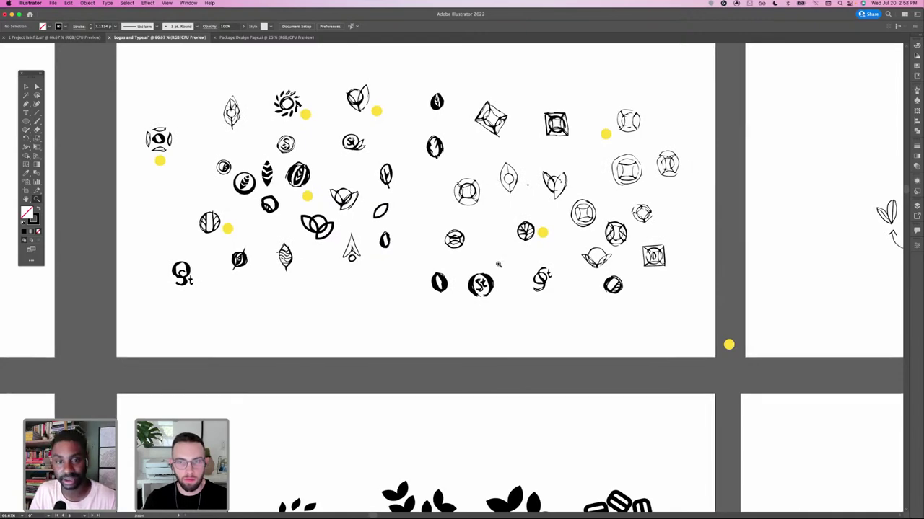
- Draw an outlined circle about 67 px wide over the round leaf-vein sketch and move it into the empty space beside it
{"action": "key", "text": "super+1"}
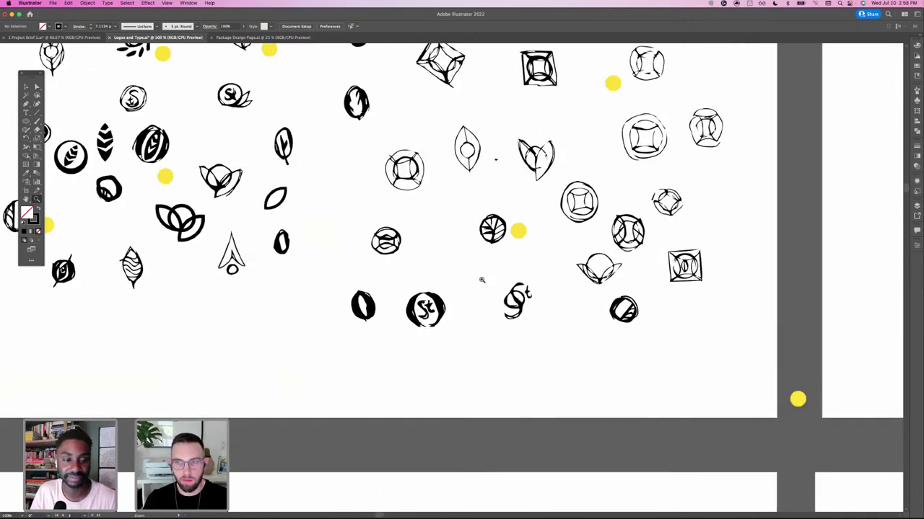
{"action": "left_click", "coordinate": [482, 280]}
{"action": "left_click", "coordinate": [491, 224]}
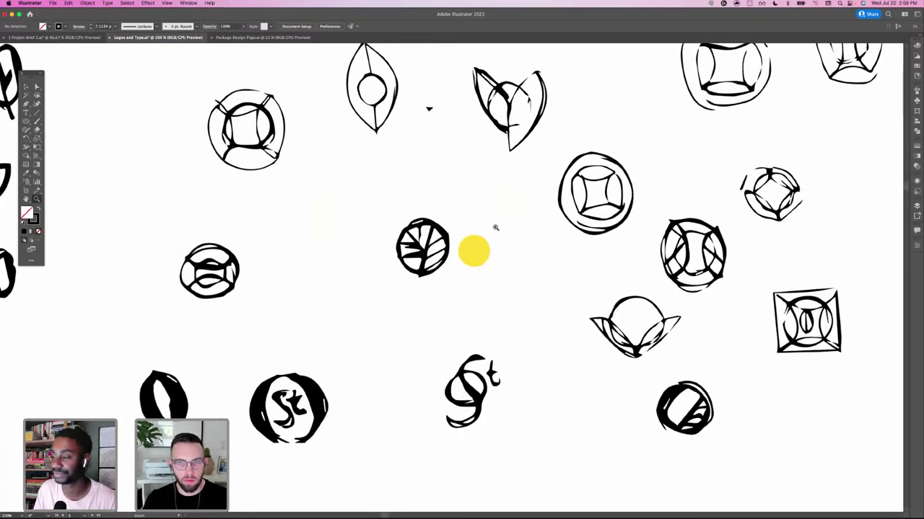
{"action": "left_click", "coordinate": [26, 121]}
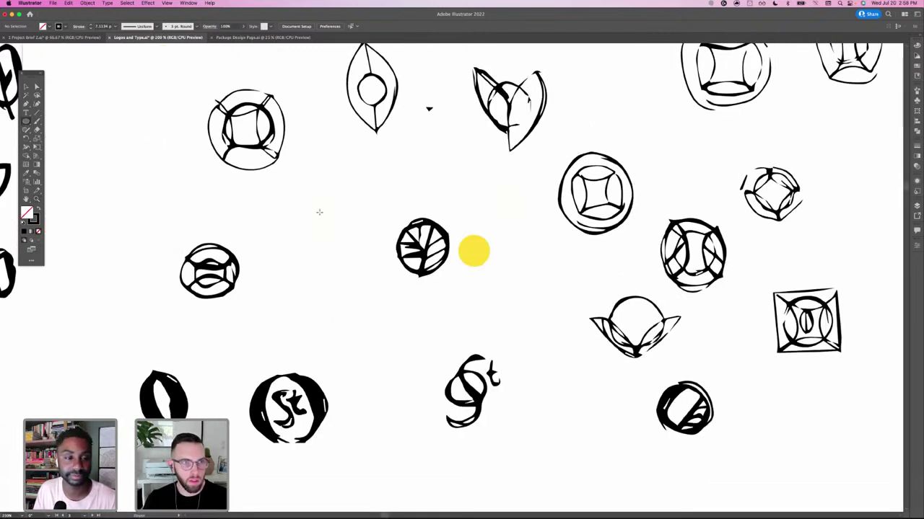
{"action": "left_click_drag", "start_coordinate": [387, 213], "coordinate": [449, 275]}
{"action": "left_click", "coordinate": [26, 87]}
{"action": "left_click", "coordinate": [452, 219]}
{"action": "mouse_move", "coordinate": [437, 224]}
{"action": "left_mouse_down"}
{"action": "mouse_move", "coordinate": [214, 200]}
{"action": "mouse_move", "coordinate": [344, 220]}
{"action": "left_mouse_up"}
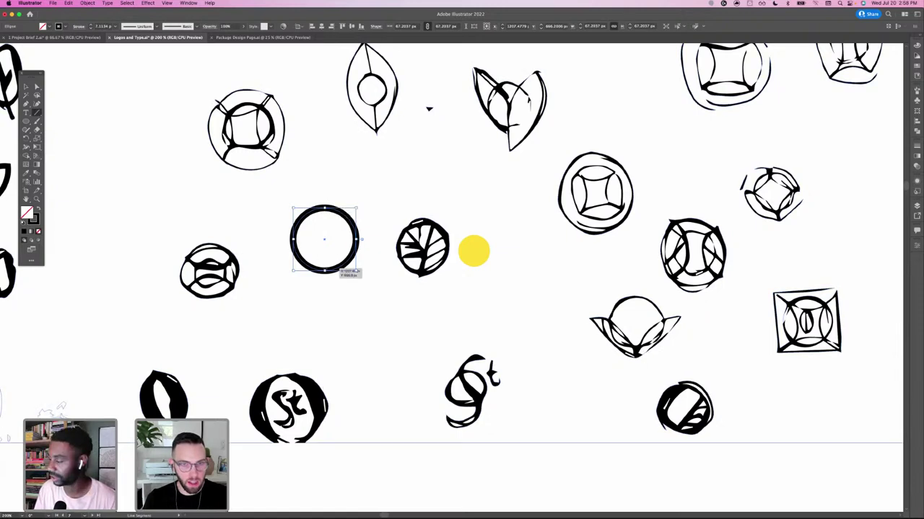
- Draw a vertical line down the circle's centre and a 45° branch from its lower part to the circle's right edge
{"action": "left_click_drag", "start_coordinate": [325, 209], "coordinate": [324, 273]}
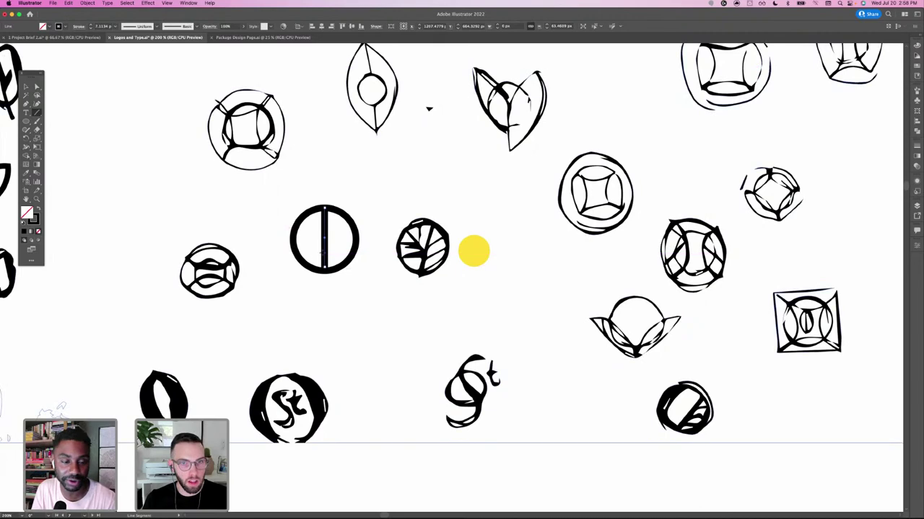
{"action": "left_click_drag", "start_coordinate": [324, 255], "coordinate": [355, 227]}
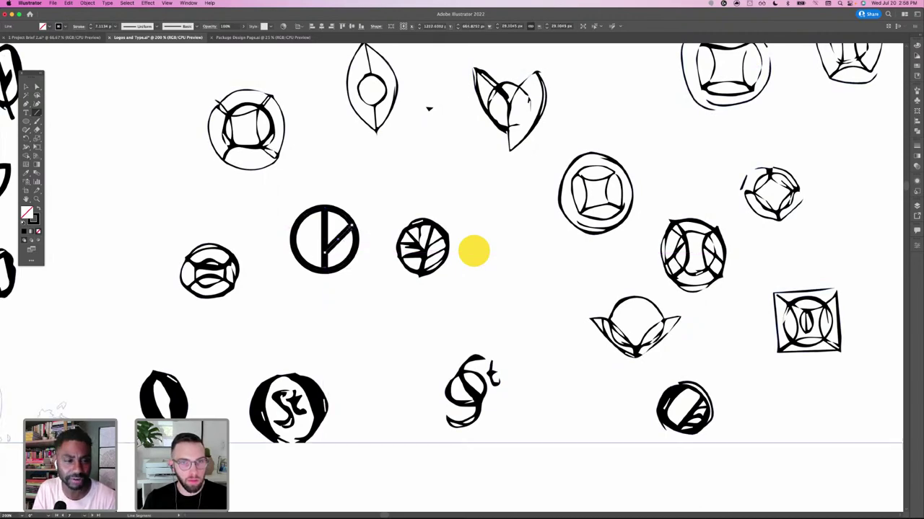
{"action": "key", "text": "v"}
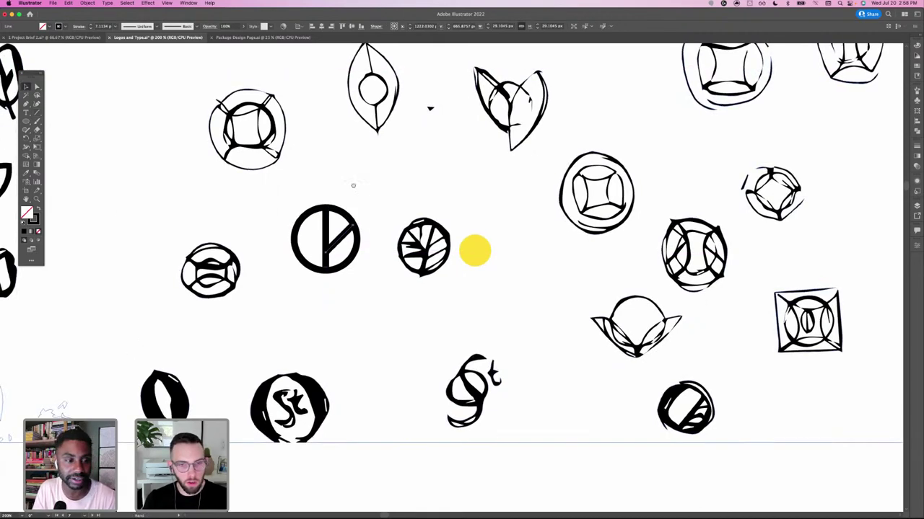
- Move the overlapping-petal mark up to the end of the first logo row, beside the bean ring, and enlarge it to match its neighbours
{"action": "scroll", "coordinate": [347, 184], "scroll_direction": "down", "scroll_amount": 10}
{"action": "key", "text": "super+minus"}
{"action": "key", "text": "super+minus"}
{"action": "key", "text": "super+minus"}
{"action": "key", "text": "super+minus"}
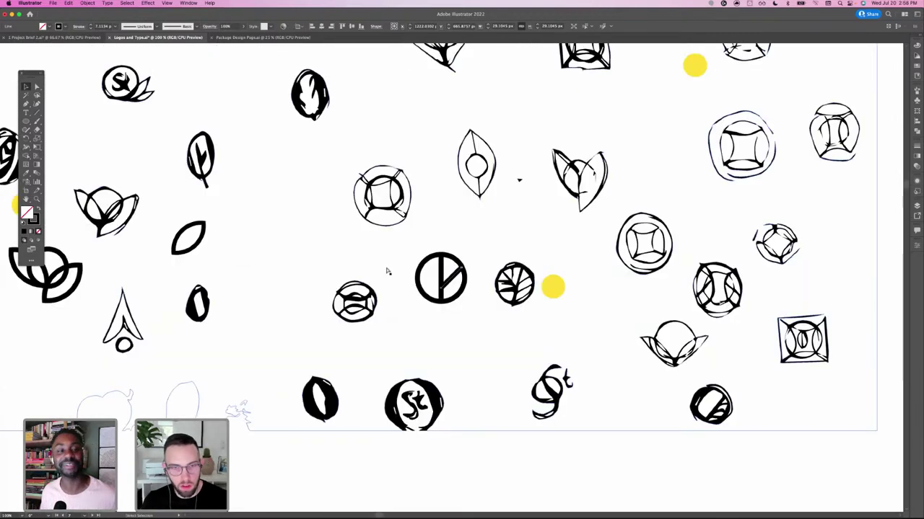
{"action": "left_click_drag", "start_coordinate": [364, 324], "coordinate": [377, 124]}
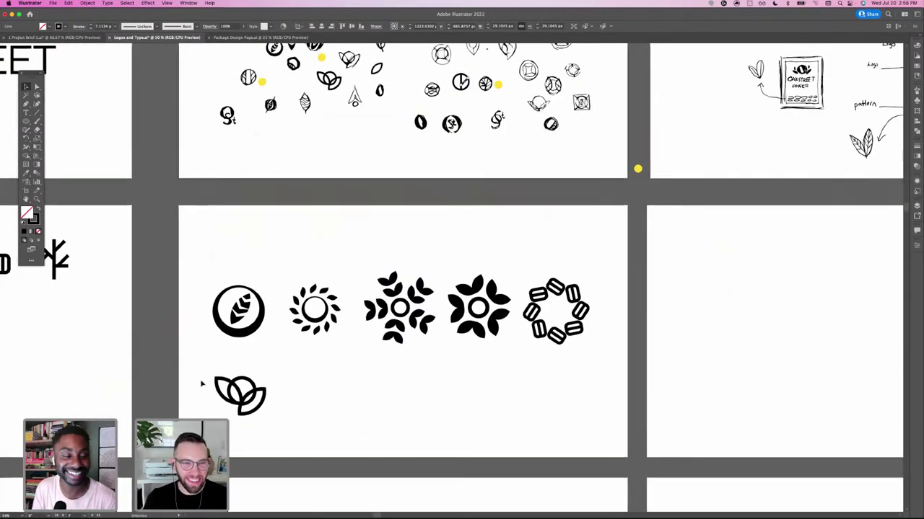
{"action": "left_click_drag", "start_coordinate": [206, 375], "coordinate": [676, 277]}
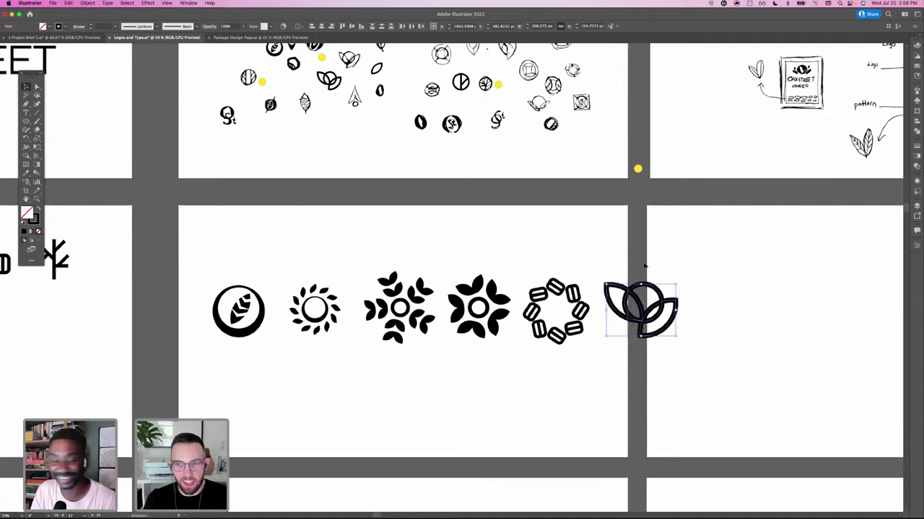
- Scale the whole row of six marks down together so that it fits inside the artboard, and clear the selection
{"action": "left_click_drag", "start_coordinate": [217, 253], "coordinate": [686, 304]}
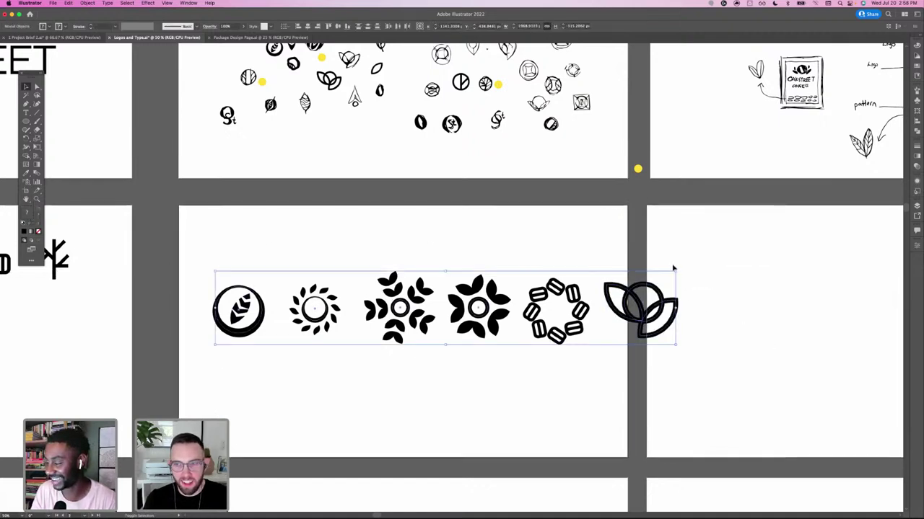
{"action": "left_click_drag", "start_coordinate": [674, 271], "coordinate": [600, 287]}
{"action": "left_click", "coordinate": [491, 270]}
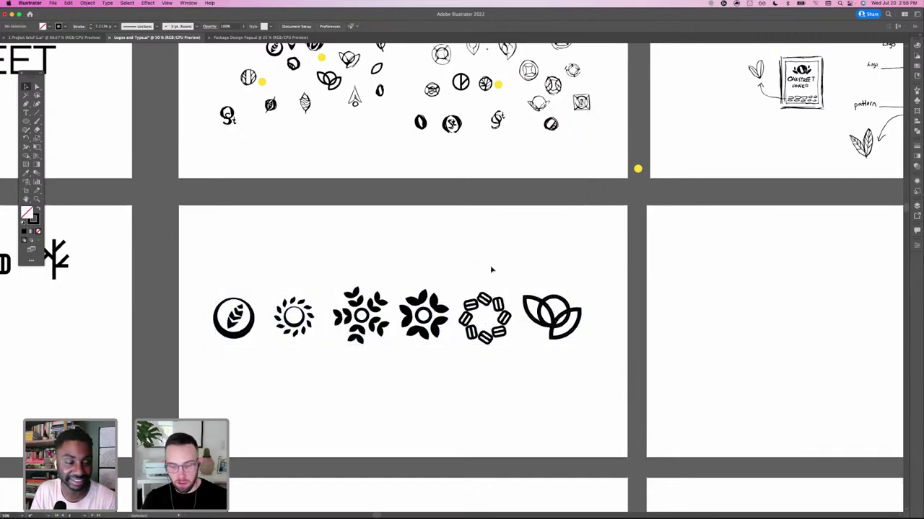
- Review the six finished marks side by side on their artboard
{"action": "key", "text": "super+plus"}
{"action": "left_click_drag", "start_coordinate": [312, 327], "coordinate": [329, 298]}
{"action": "scroll", "coordinate": [323, 297], "scroll_direction": "down", "scroll_amount": 1}
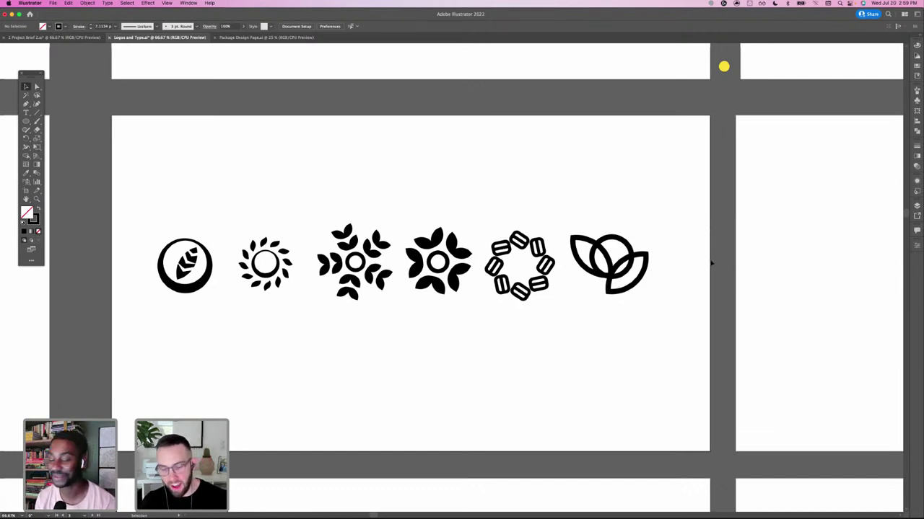
{"action": "key", "text": "super+minus"}
{"action": "left_click_drag", "start_coordinate": [343, 353], "coordinate": [446, 300]}
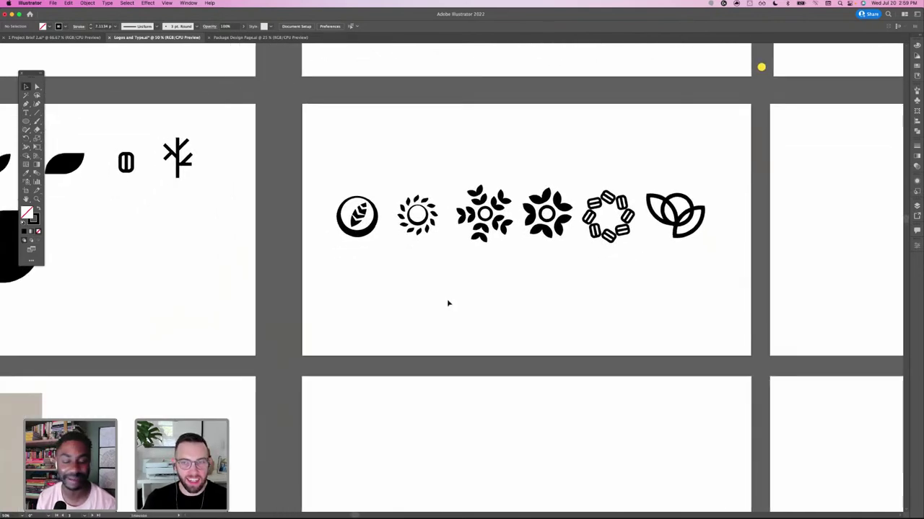
{"action": "left_click_drag", "start_coordinate": [419, 305], "coordinate": [447, 306]}
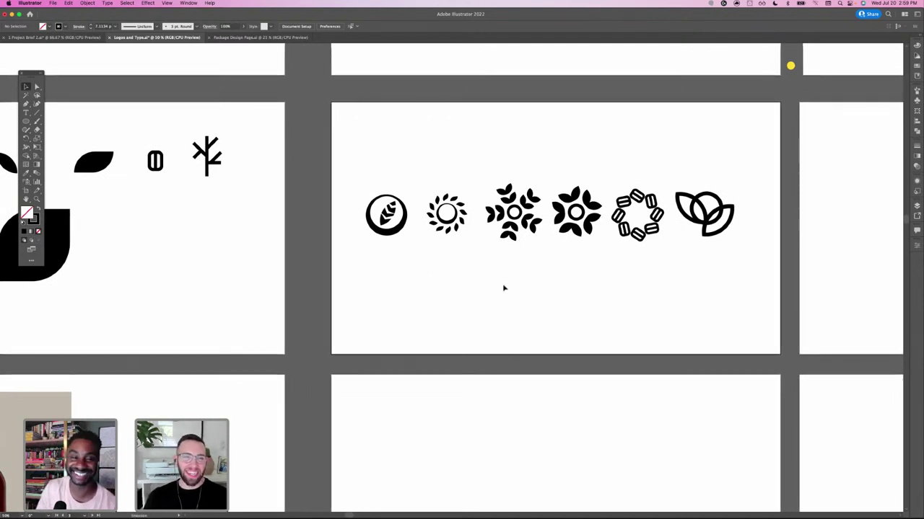
{"action": "left_click_drag", "start_coordinate": [460, 316], "coordinate": [485, 285]}
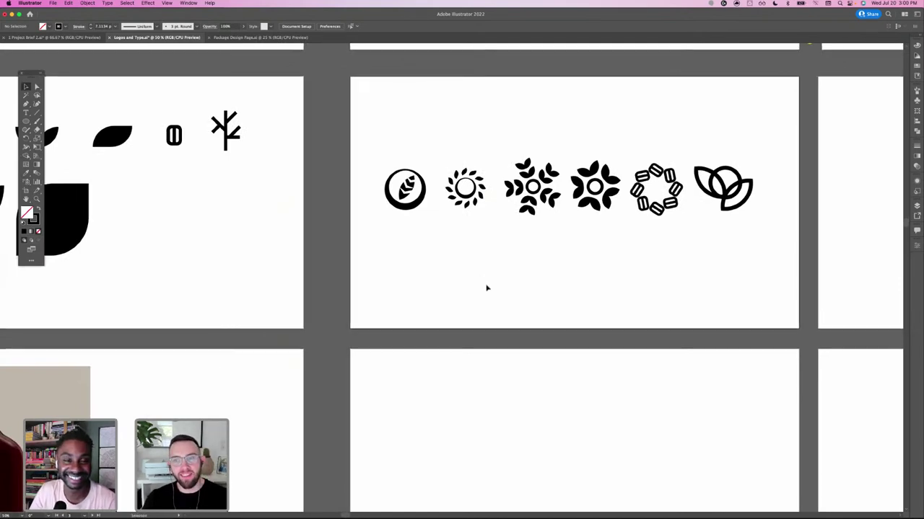
{"action": "scroll", "coordinate": [497, 309], "scroll_direction": "right", "scroll_amount": 3}
{"action": "scroll", "coordinate": [498, 309], "scroll_direction": "up", "scroll_amount": 2}
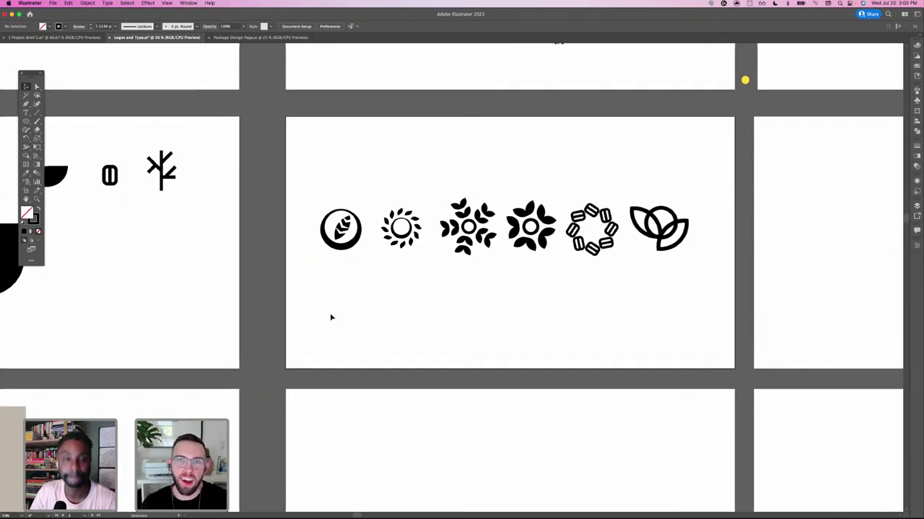
{"action": "key", "text": "space"}
{"action": "left_click_drag", "start_coordinate": [351, 300], "coordinate": [362, 298]}
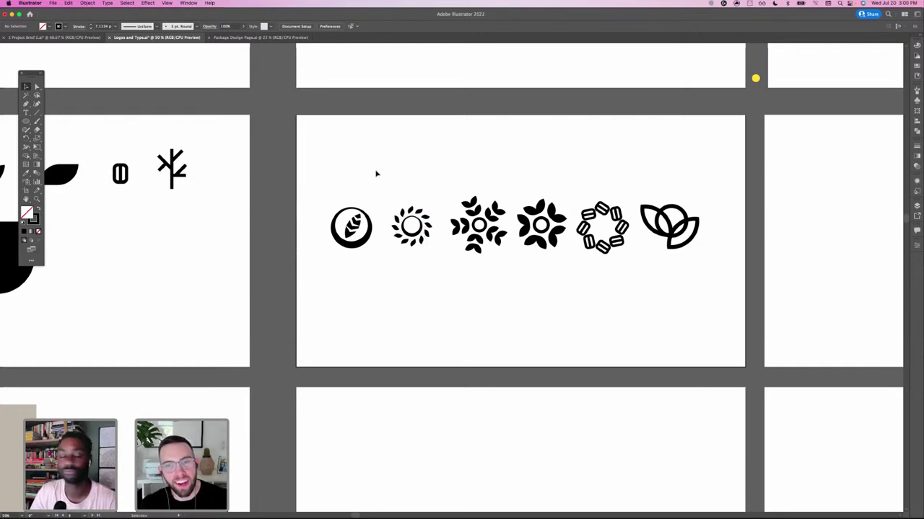
{"action": "key", "text": "space"}
{"action": "scroll", "coordinate": [335, 199], "scroll_direction": "left", "scroll_amount": 3}
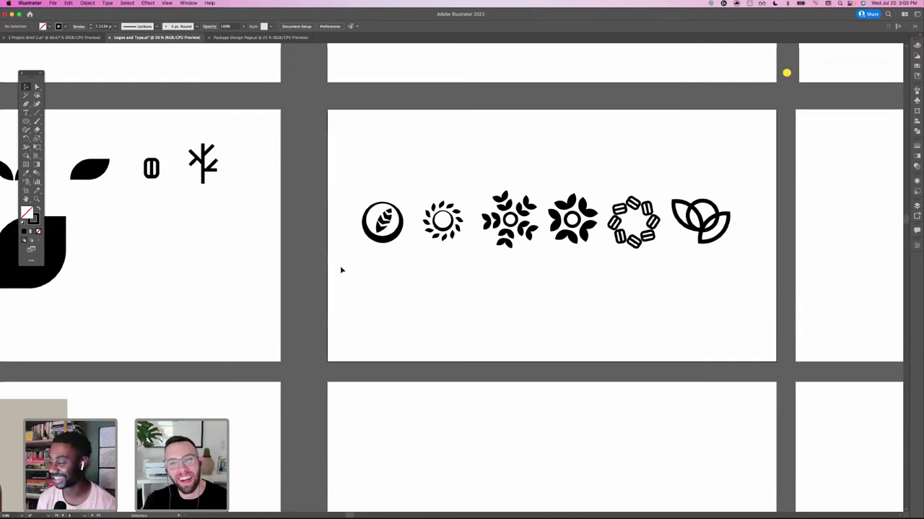
{"action": "scroll", "coordinate": [410, 308], "scroll_direction": "left", "scroll_amount": 3}
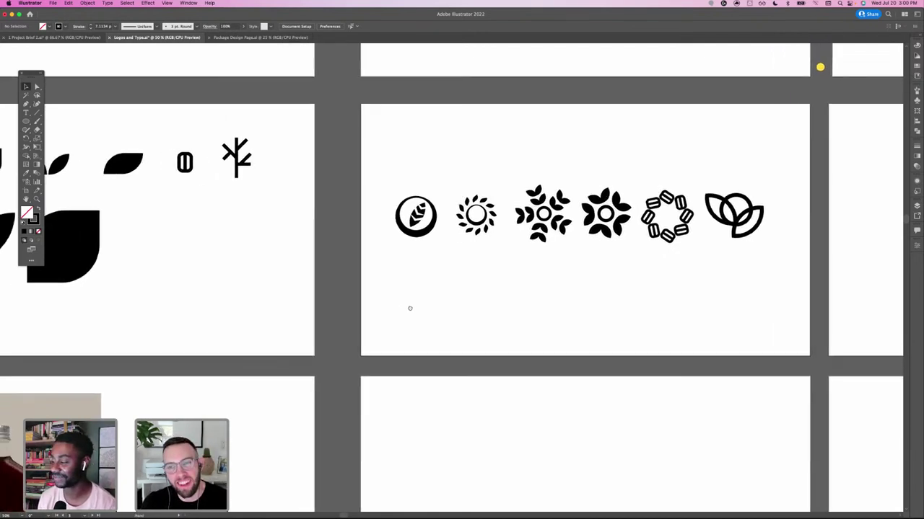
{"action": "left_click", "coordinate": [409, 309]}
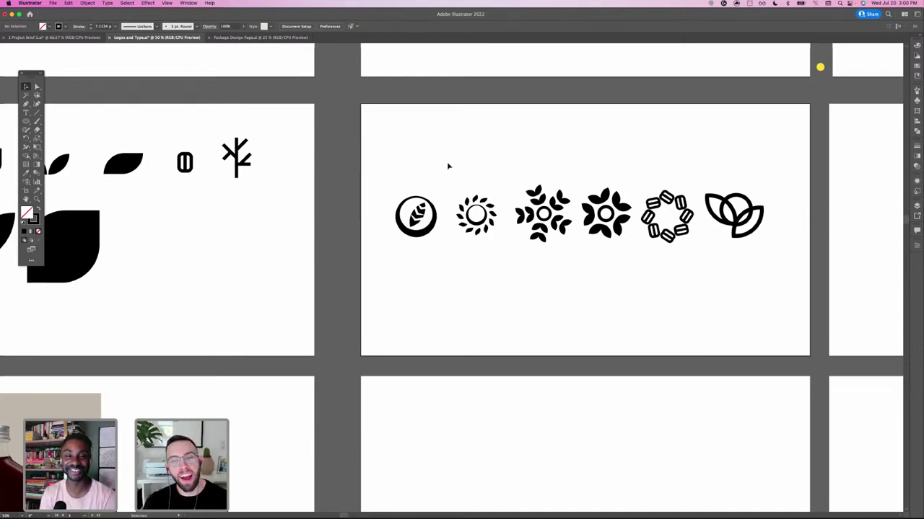
- Nudge the paired-leaf radial mark left within the row, and copy the three radial leaf marks
{"action": "left_click_drag", "start_coordinate": [502, 167], "coordinate": [570, 252]}
{"action": "key", "text": "shift+Left"}
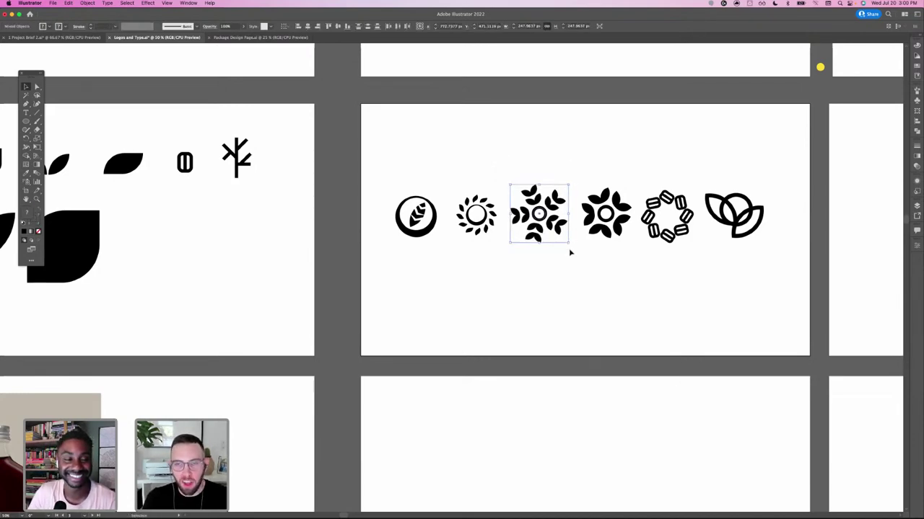
{"action": "left_click_drag", "start_coordinate": [450, 173], "coordinate": [627, 269]}
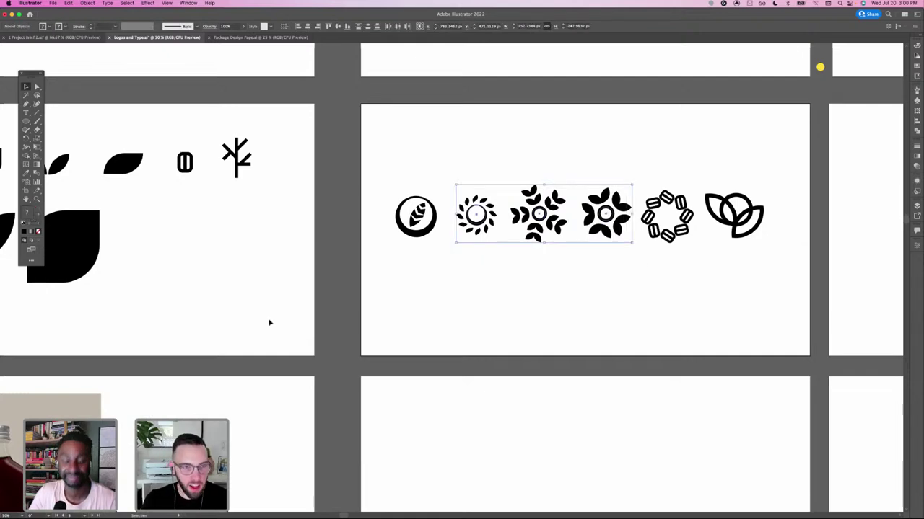
- Look over the leaf-element, bottle-photo and empty artboards around and below the logo row
{"action": "key", "text": "space"}
{"action": "left_click_drag", "start_coordinate": [227, 423], "coordinate": [341, 402]}
{"action": "left_click_drag", "start_coordinate": [228, 372], "coordinate": [327, 380]}
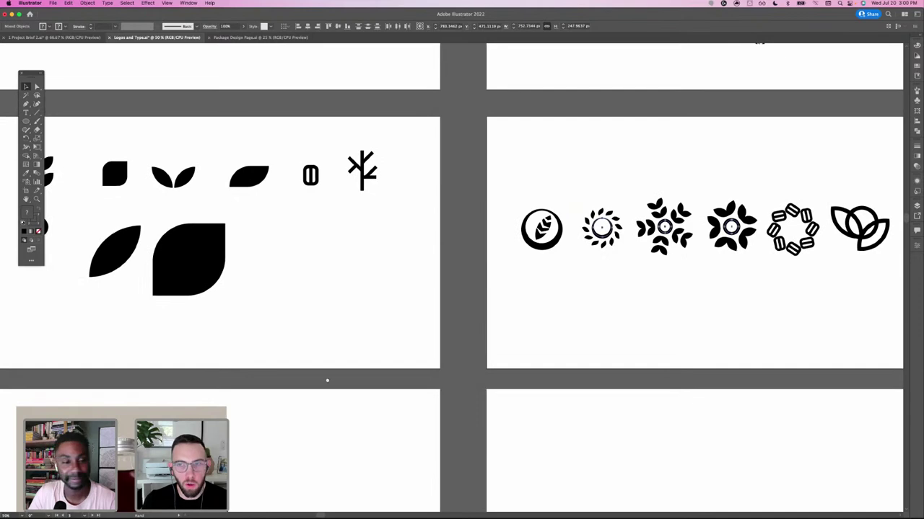
{"action": "left_click", "coordinate": [468, 390]}
{"action": "scroll", "coordinate": [432, 324], "scroll_direction": "down", "scroll_amount": 2}
{"action": "scroll", "coordinate": [433, 325], "scroll_direction": "right", "scroll_amount": 2}
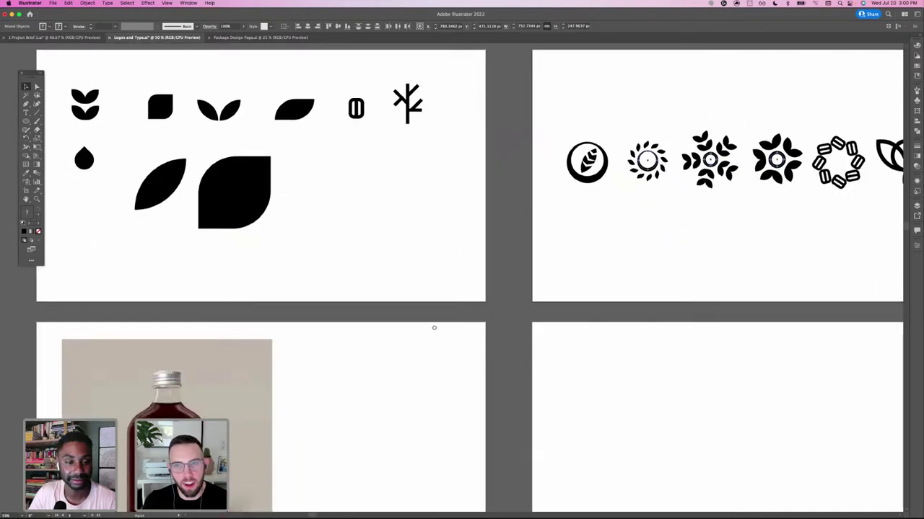
{"action": "scroll", "coordinate": [347, 322], "scroll_direction": "right", "scroll_amount": 3}
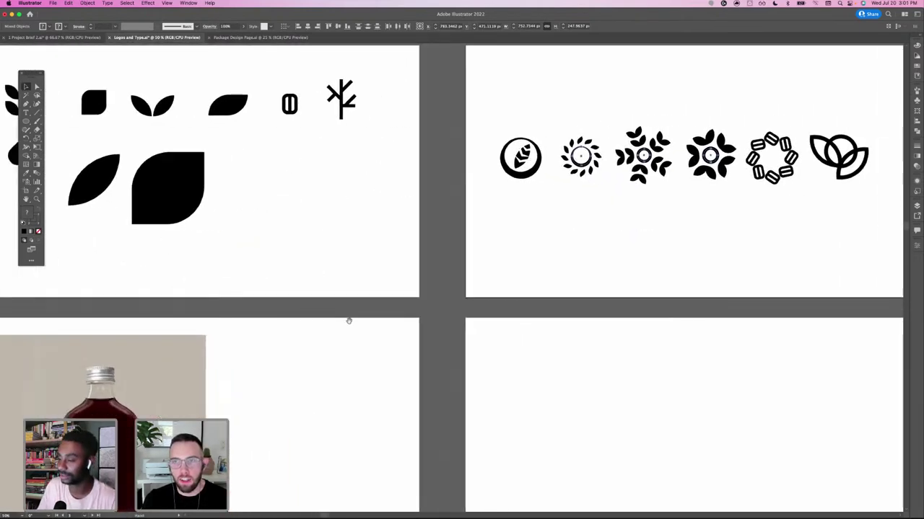
{"action": "scroll", "coordinate": [433, 325], "scroll_direction": "down", "scroll_amount": 4}
{"action": "scroll", "coordinate": [432, 324], "scroll_direction": "left", "scroll_amount": 2}
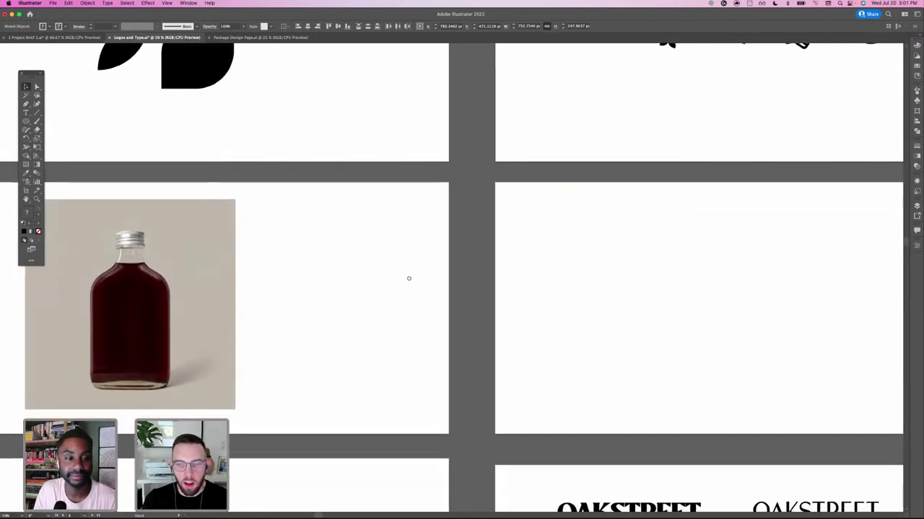
{"action": "scroll", "coordinate": [407, 282], "scroll_direction": "right", "scroll_amount": 3}
{"action": "scroll", "coordinate": [407, 282], "scroll_direction": "down", "scroll_amount": 2}
{"action": "scroll", "coordinate": [361, 354], "scroll_direction": "up", "scroll_amount": 2}
{"action": "scroll", "coordinate": [404, 359], "scroll_direction": "up", "scroll_amount": 1}
{"action": "scroll", "coordinate": [425, 274], "scroll_direction": "down", "scroll_amount": 3}
{"action": "scroll", "coordinate": [426, 274], "scroll_direction": "right", "scroll_amount": 2}
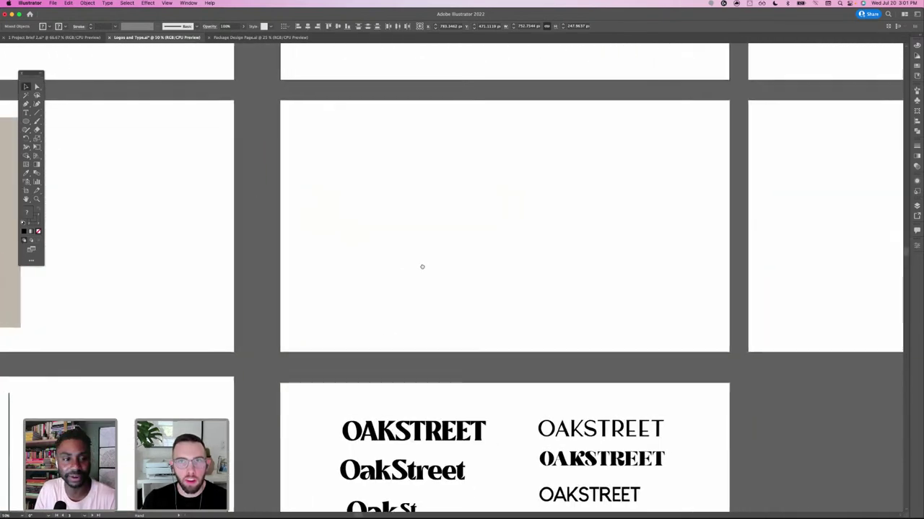
{"action": "scroll", "coordinate": [502, 285], "scroll_direction": "up", "scroll_amount": 2}
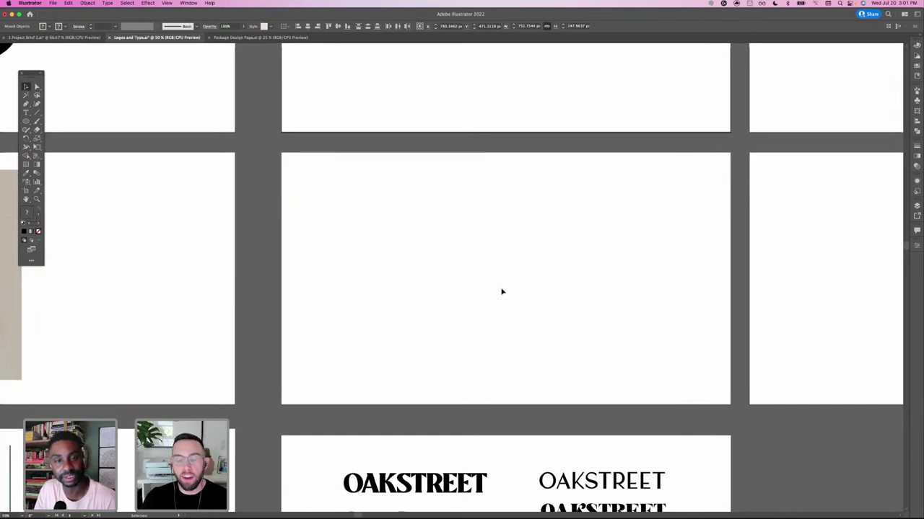
- Bring up the artboard of OAKSTREET wordmark options and clear the selection
{"action": "scroll", "coordinate": [433, 277], "scroll_direction": "down", "scroll_amount": 2}
{"action": "scroll", "coordinate": [433, 277], "scroll_direction": "right", "scroll_amount": 1}
{"action": "scroll", "coordinate": [433, 276], "scroll_direction": "down", "scroll_amount": 4}
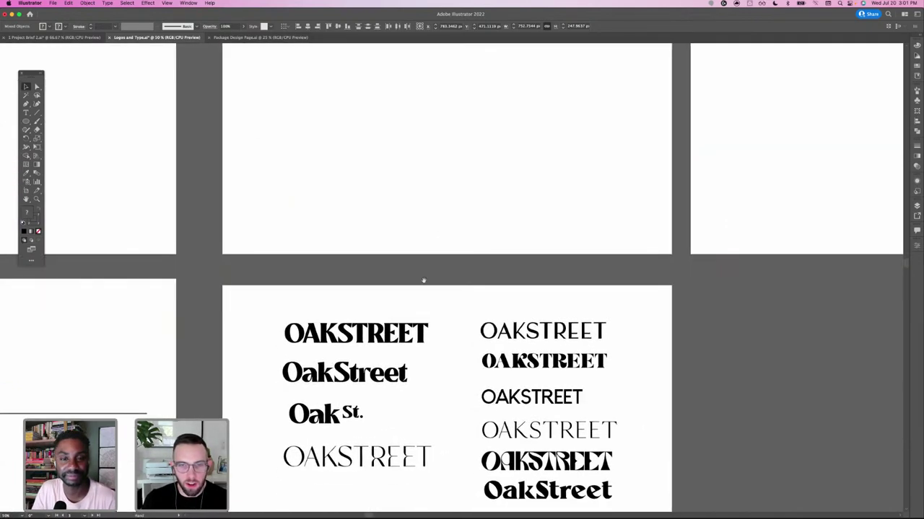
{"action": "scroll", "coordinate": [429, 249], "scroll_direction": "down", "scroll_amount": 1}
{"action": "scroll", "coordinate": [430, 242], "scroll_direction": "down", "scroll_amount": 1}
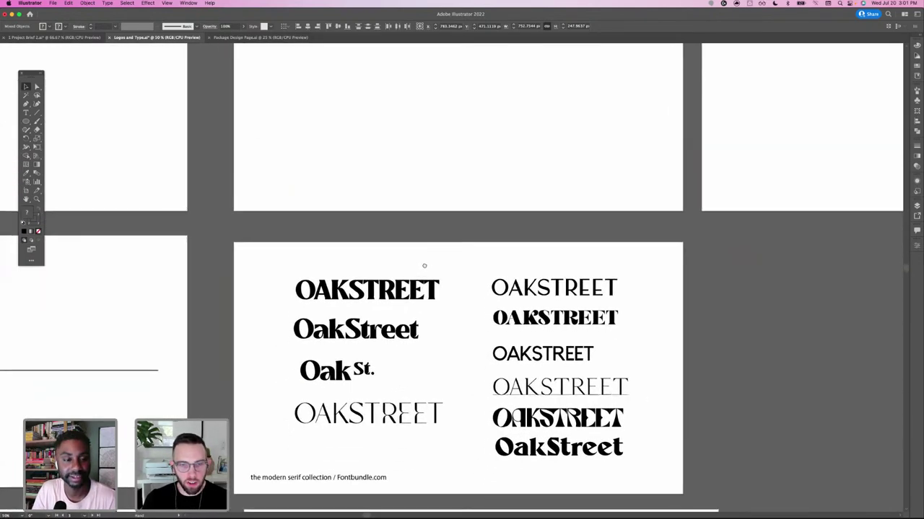
{"action": "scroll", "coordinate": [425, 264], "scroll_direction": "down", "scroll_amount": 2}
{"action": "key", "text": "super+="}
{"action": "left_click_drag", "start_coordinate": [506, 439], "coordinate": [469, 239]}
{"action": "left_click_drag", "start_coordinate": [478, 391], "coordinate": [473, 164]}
{"action": "scroll", "coordinate": [473, 163], "scroll_direction": "down", "scroll_amount": 10}
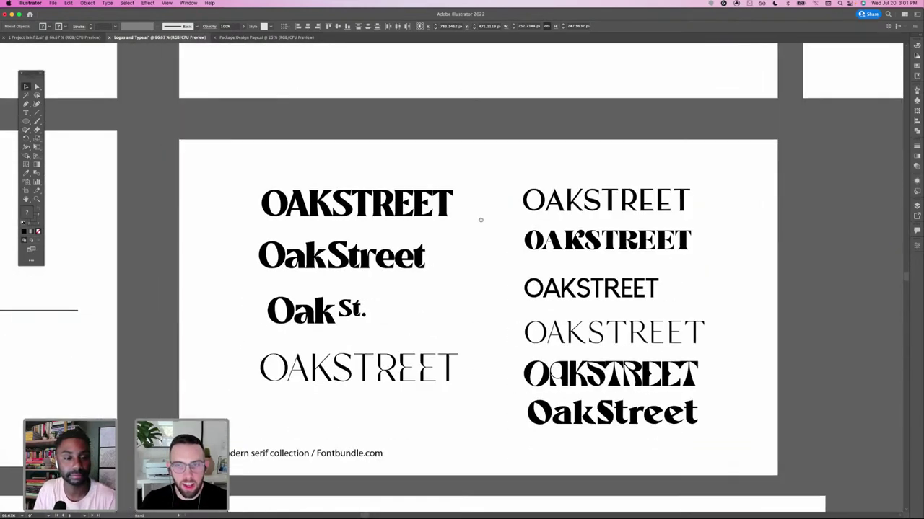
{"action": "left_click", "coordinate": [467, 155]}
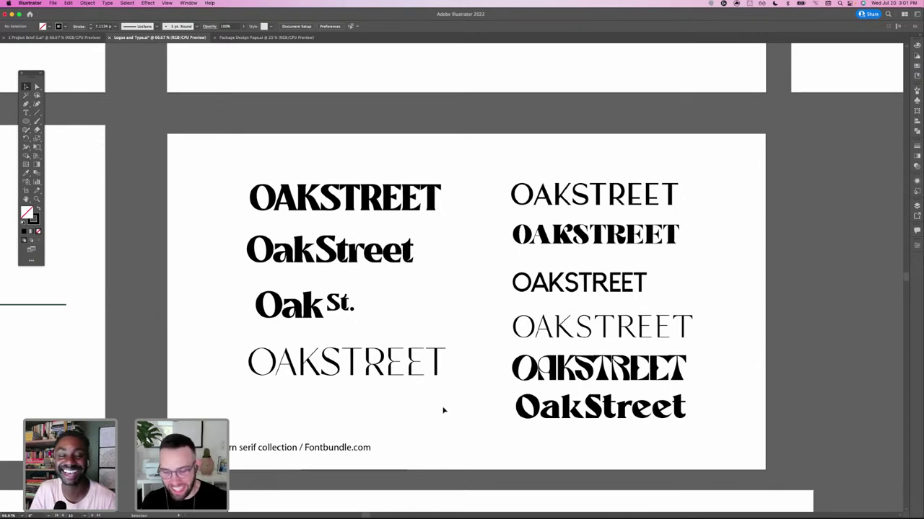
- Compare the typefaces of the OAKSTREET, OakStreet and Oak St. wordmarks up close
{"action": "key", "text": "super+plus"}
{"action": "left_click_drag", "start_coordinate": [261, 262], "coordinate": [261, 271]}
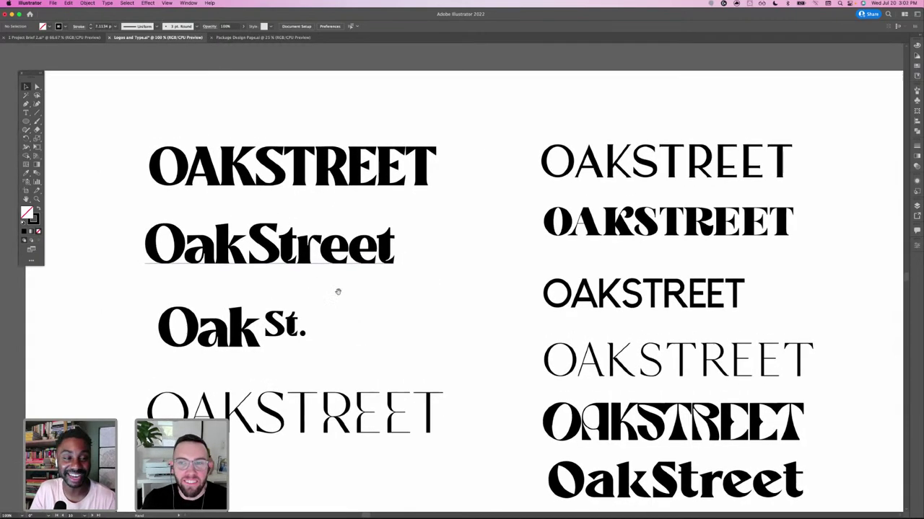
{"action": "scroll", "coordinate": [368, 323], "scroll_direction": "right", "scroll_amount": 3}
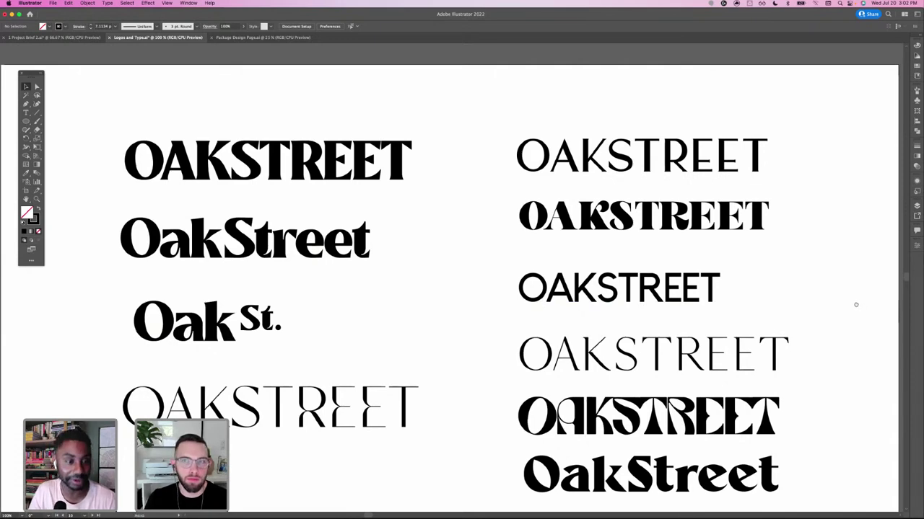
{"action": "scroll", "coordinate": [856, 305], "scroll_direction": "right", "scroll_amount": 2}
{"action": "scroll", "coordinate": [856, 305], "scroll_direction": "down", "scroll_amount": 2}
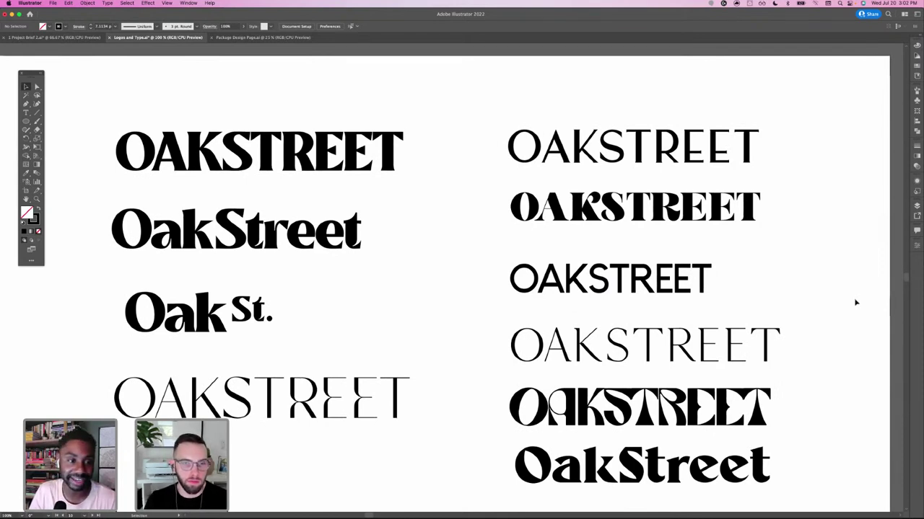
{"action": "scroll", "coordinate": [462, 241], "scroll_direction": "up", "scroll_amount": 5}
{"action": "scroll", "coordinate": [462, 241], "scroll_direction": "left", "scroll_amount": 3}
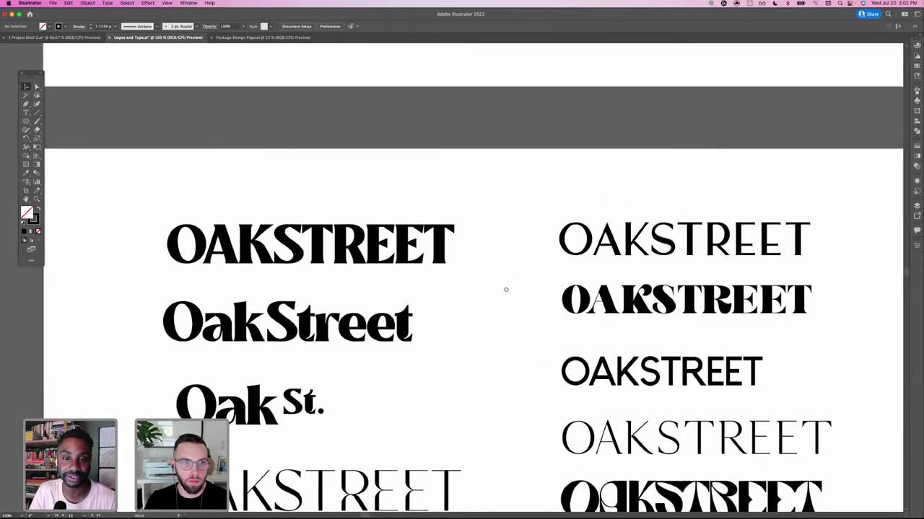
{"action": "scroll", "coordinate": [506, 289], "scroll_direction": "down", "scroll_amount": 2}
{"action": "scroll", "coordinate": [506, 290], "scroll_direction": "right", "scroll_amount": 1}
{"action": "scroll", "coordinate": [462, 292], "scroll_direction": "down", "scroll_amount": 2}
{"action": "scroll", "coordinate": [461, 292], "scroll_direction": "right", "scroll_amount": 3}
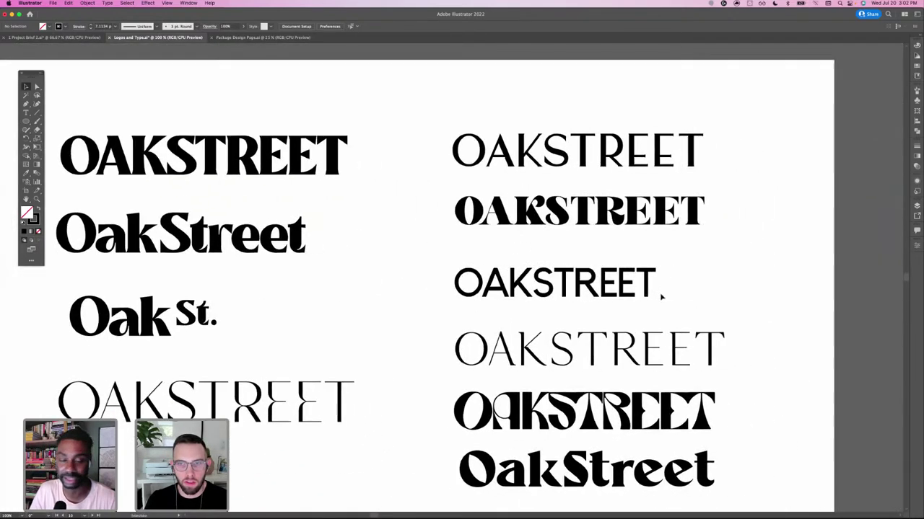
- Paste the three radial leaf marks and place them outside the wordmark artboard, just beyond its right edge
{"action": "scroll", "coordinate": [660, 292], "scroll_direction": "right", "scroll_amount": 10}
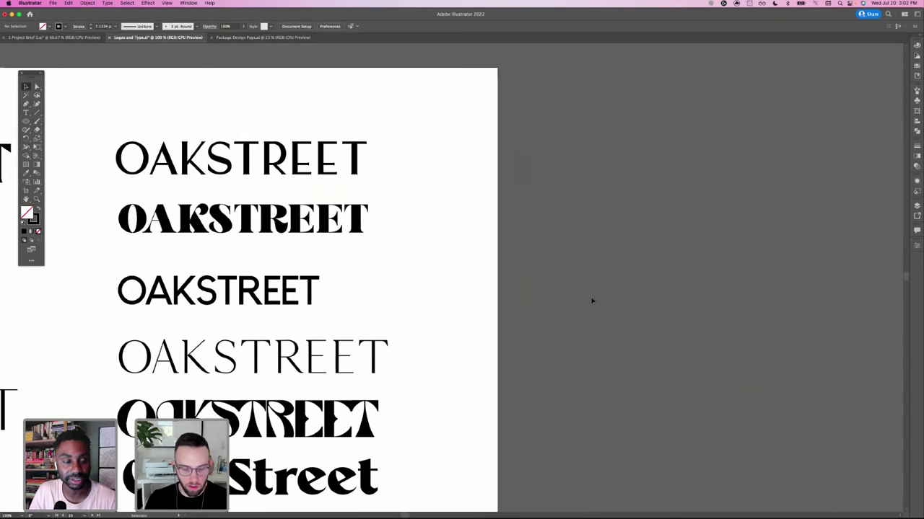
{"action": "key", "text": "cmd+v"}
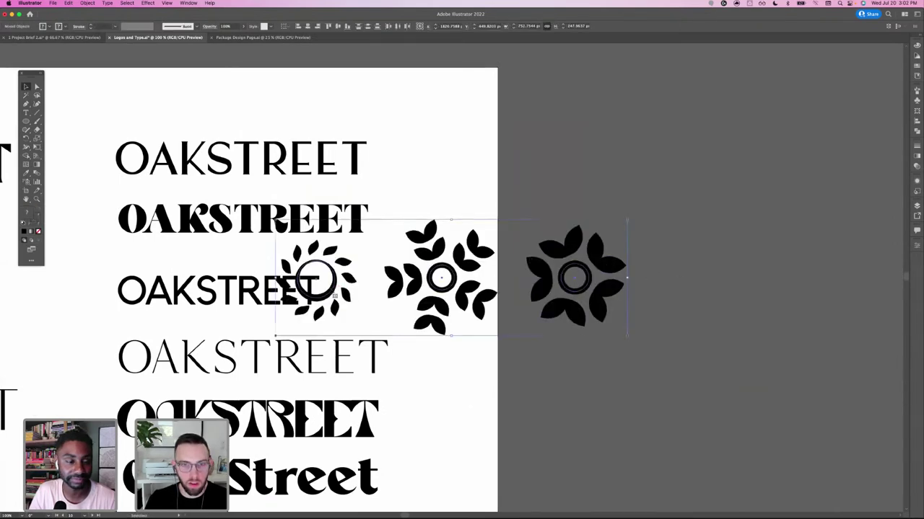
{"action": "left_click_drag", "start_coordinate": [560, 237], "coordinate": [603, 221]}
{"action": "left_click", "coordinate": [442, 325]}
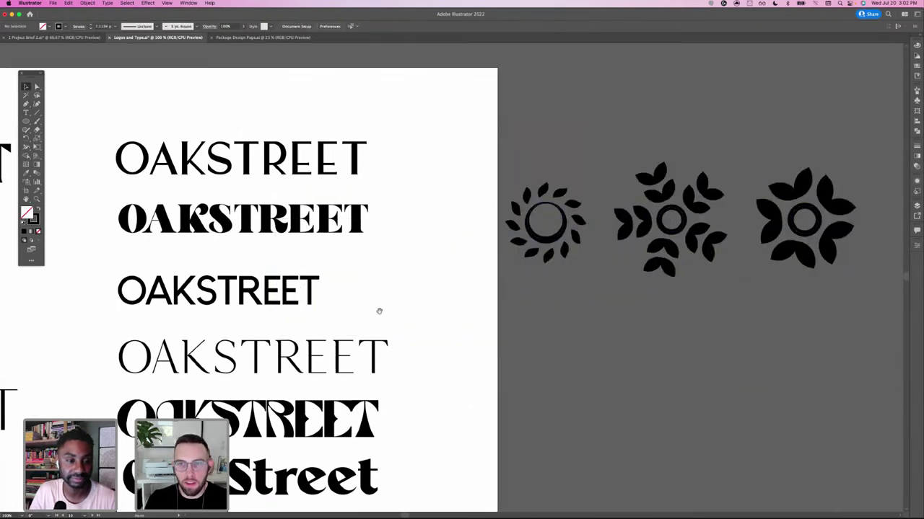
{"action": "left_click_drag", "start_coordinate": [401, 307], "coordinate": [572, 272]}
{"action": "scroll", "coordinate": [416, 299], "scroll_direction": "left", "scroll_amount": 7}
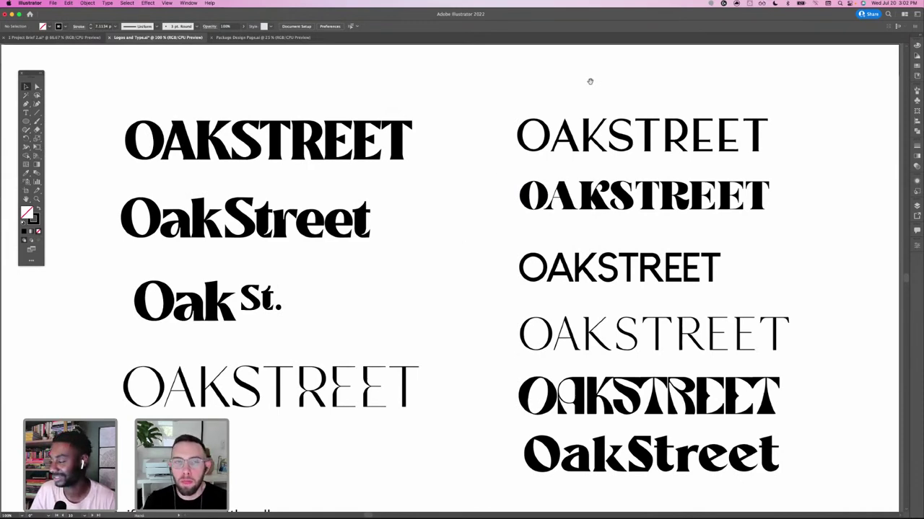
- Compare the lettering styles across both columns of OAKSTREET, OakStreet and Oak St. wordmark options
{"action": "scroll", "coordinate": [590, 76], "scroll_direction": "down", "scroll_amount": 1}
{"action": "scroll", "coordinate": [590, 77], "scroll_direction": "right", "scroll_amount": 1}
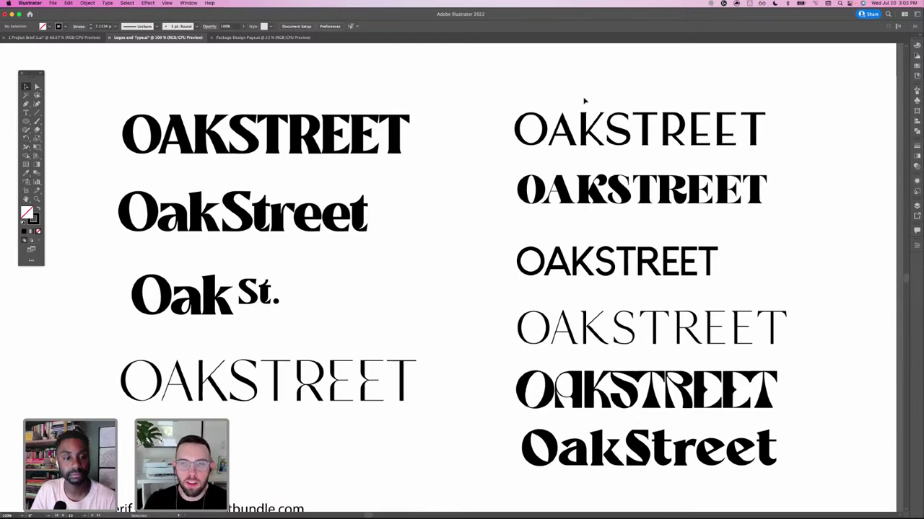
{"action": "left_click_drag", "start_coordinate": [573, 96], "coordinate": [561, 99]}
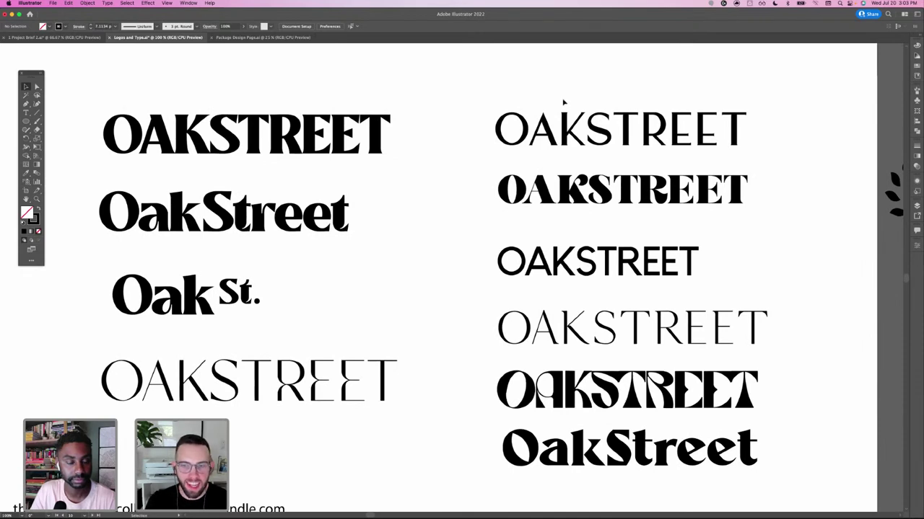
{"action": "left_click_drag", "start_coordinate": [800, 262], "coordinate": [776, 249]}
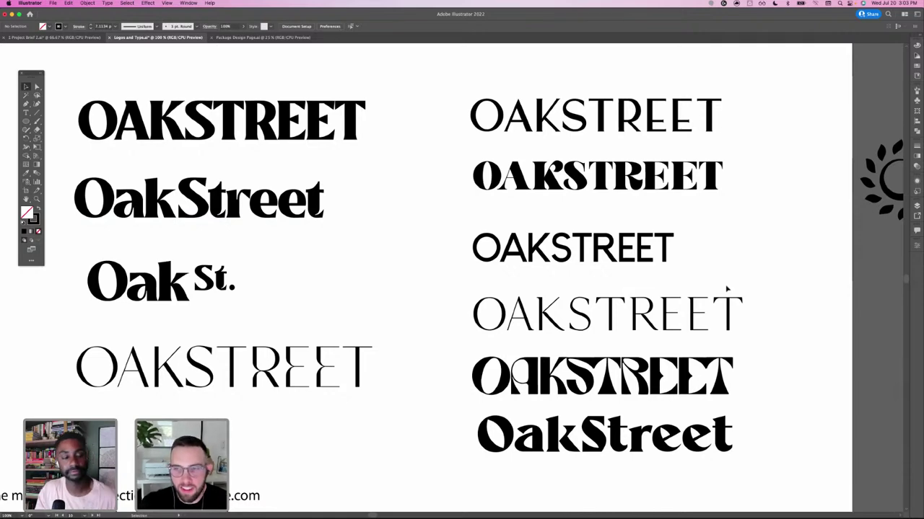
{"action": "scroll", "coordinate": [772, 248], "scroll_direction": "right", "scroll_amount": 1}
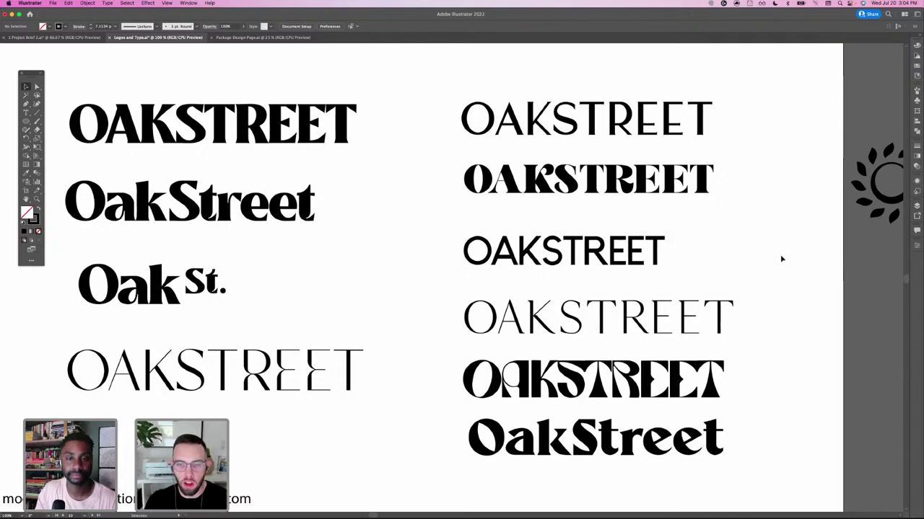
{"action": "key", "text": "space"}
{"action": "left_click_drag", "start_coordinate": [602, 267], "coordinate": [609, 269]}
{"action": "scroll", "coordinate": [610, 268], "scroll_direction": "right", "scroll_amount": 2}
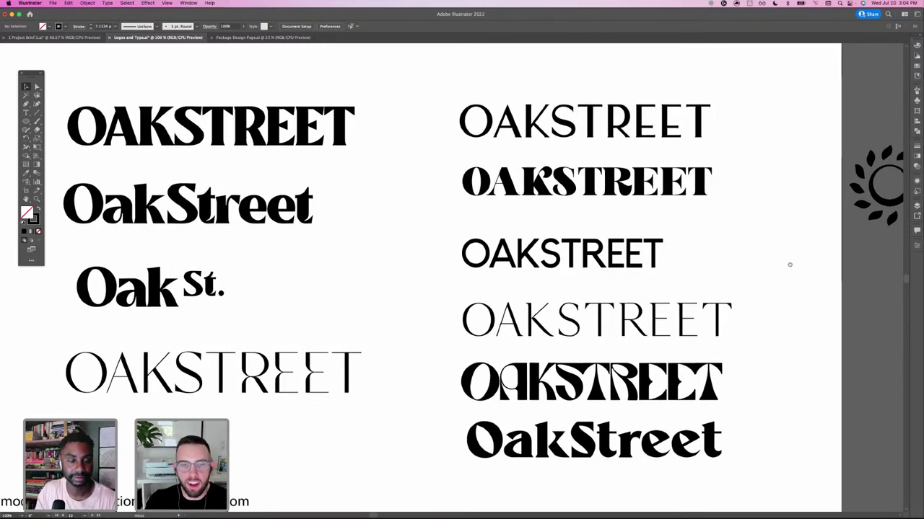
- Extend the wordmark artboard to the right until it encloses the three radial leaf marks, about 2810 px wide
{"action": "scroll", "coordinate": [787, 267], "scroll_direction": "right", "scroll_amount": 10}
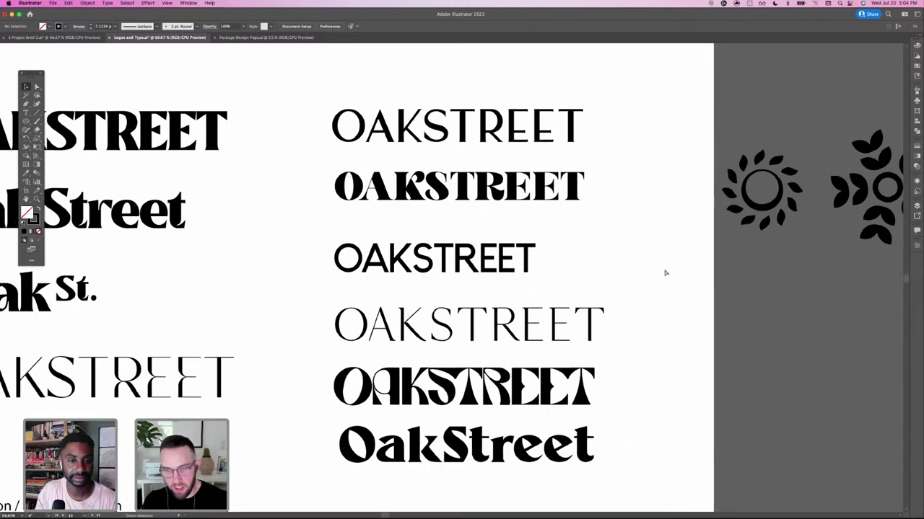
{"action": "key", "text": "super+minus"}
{"action": "key", "text": "super+minus"}
{"action": "key", "text": "shift+o"}
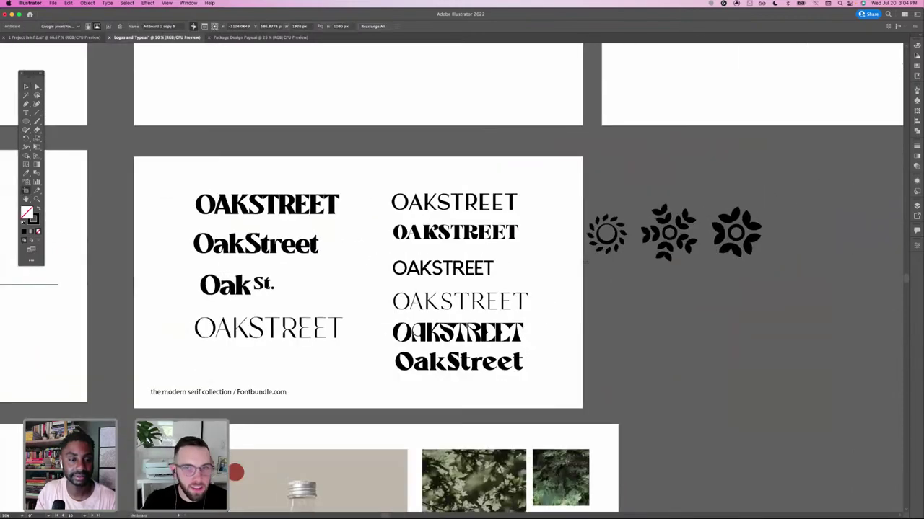
{"action": "left_click_drag", "start_coordinate": [583, 282], "coordinate": [791, 282]}
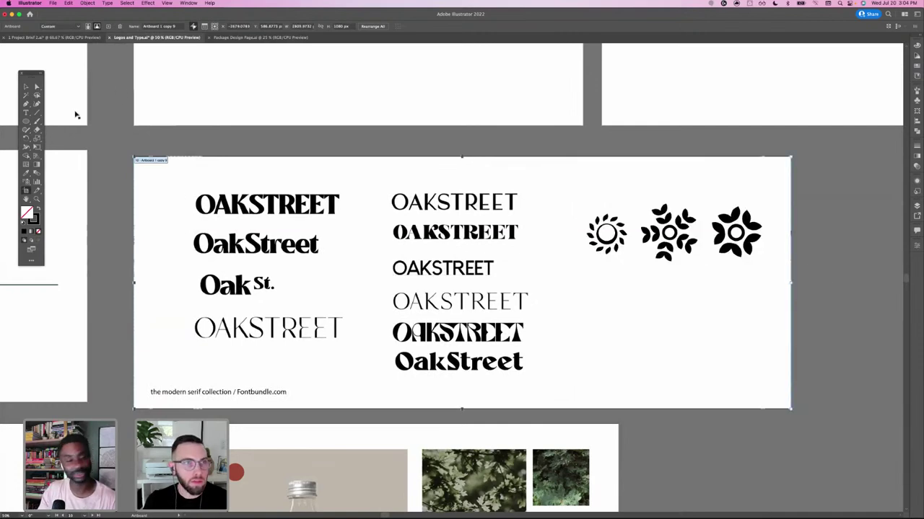
{"action": "left_click", "coordinate": [26, 87]}
{"action": "scroll", "coordinate": [439, 152], "scroll_direction": "right", "scroll_amount": 3}
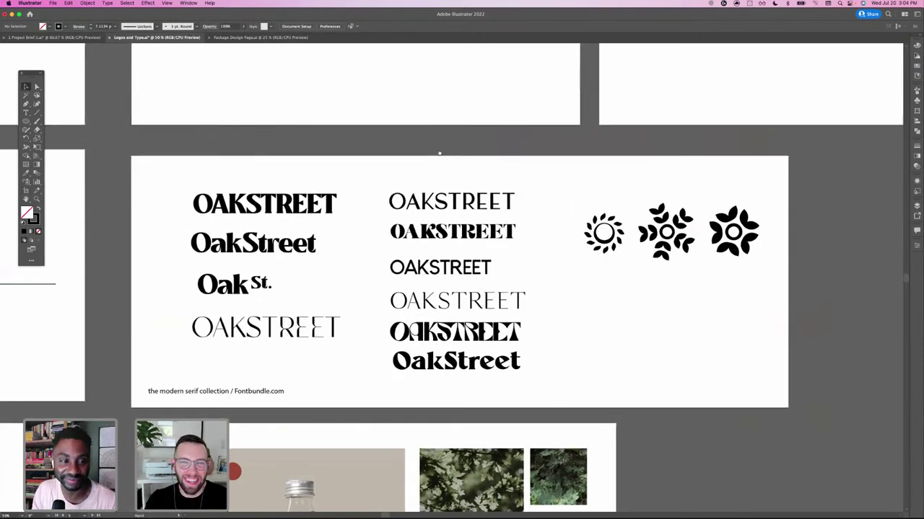
- Move the three radial leaf marks together slightly up and to the left, beside the top of the second wordmark column
{"action": "left_click_drag", "start_coordinate": [488, 191], "coordinate": [729, 296]}
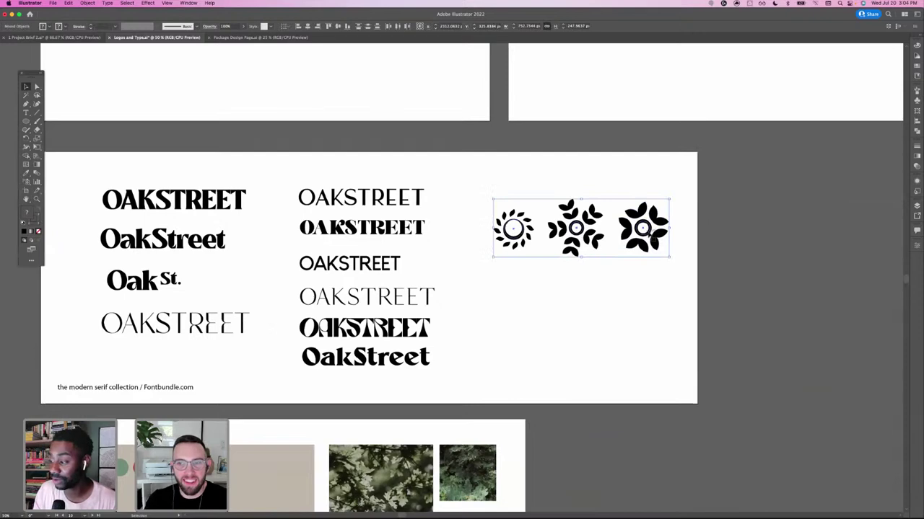
{"action": "left_click_drag", "start_coordinate": [653, 235], "coordinate": [634, 223]}
{"action": "left_click", "coordinate": [603, 155]}
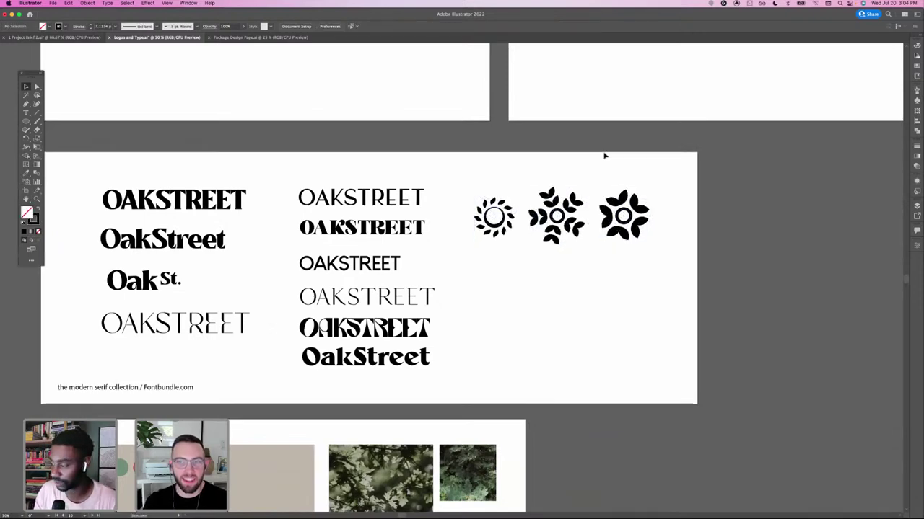
- Nudge the small sun-like leaf mark slightly left to widen its gap to the middle mark
{"action": "left_click_drag", "start_coordinate": [454, 181], "coordinate": [516, 249]}
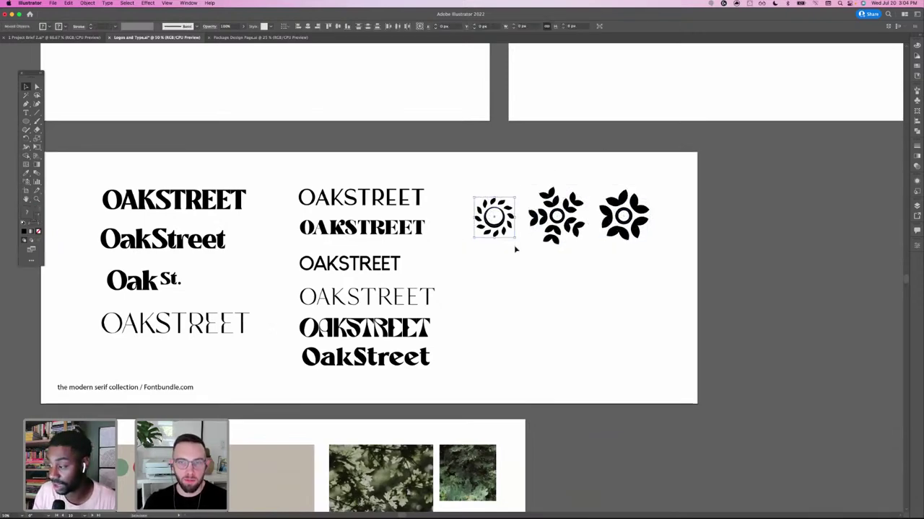
{"action": "key", "text": "shift+Left"}
{"action": "key", "text": "shift+Left"}
{"action": "key", "text": "shift+Left"}
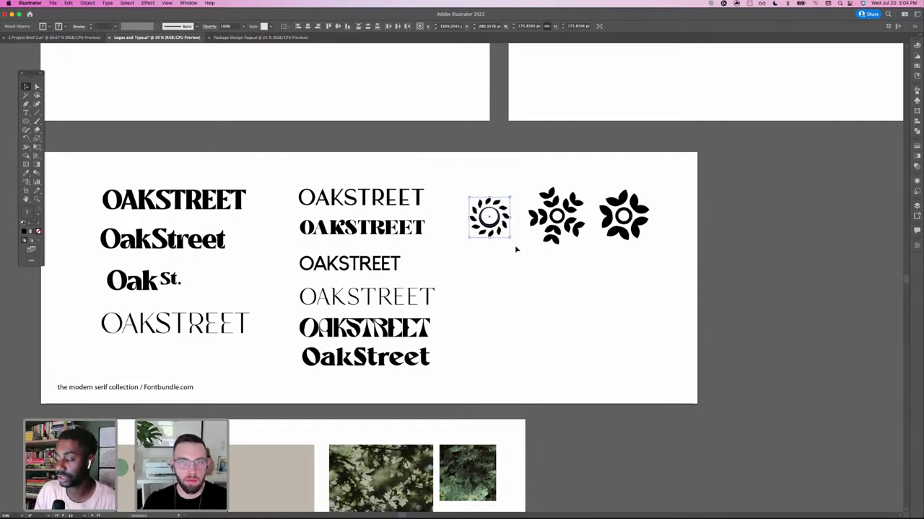
{"action": "left_click", "coordinate": [497, 275]}
- Review the full set of wordmark options against the three radial leaf marks on the widened artboard
{"action": "scroll", "coordinate": [506, 281], "scroll_direction": "up", "scroll_amount": 1}
{"action": "scroll", "coordinate": [507, 282], "scroll_direction": "left", "scroll_amount": 1}
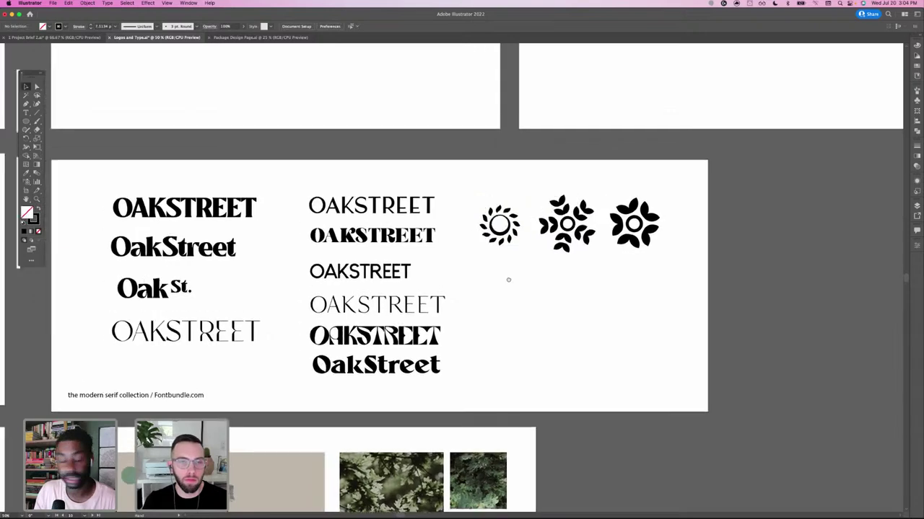
{"action": "scroll", "coordinate": [506, 281], "scroll_direction": "left", "scroll_amount": 1}
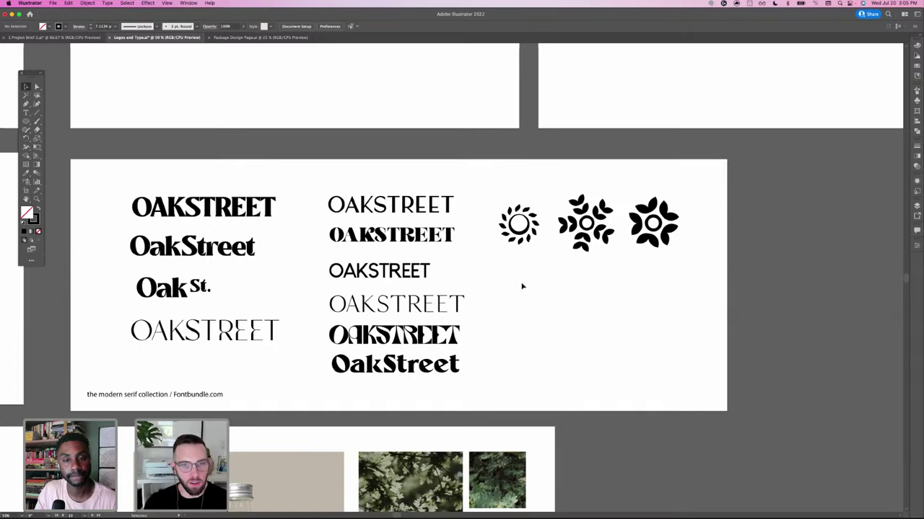
{"action": "scroll", "coordinate": [541, 320], "scroll_direction": "up", "scroll_amount": 1}
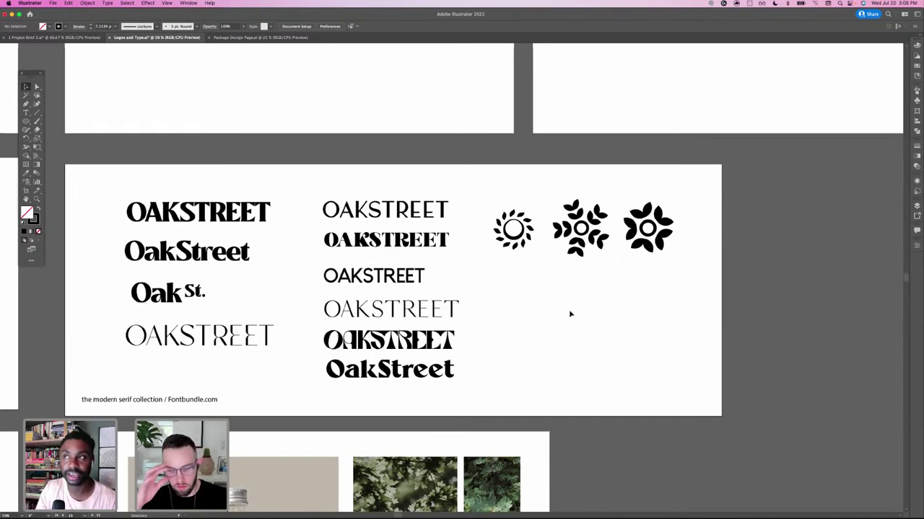
{"action": "key", "text": "super+="}
{"action": "left_click_drag", "start_coordinate": [377, 274], "coordinate": [445, 268]}
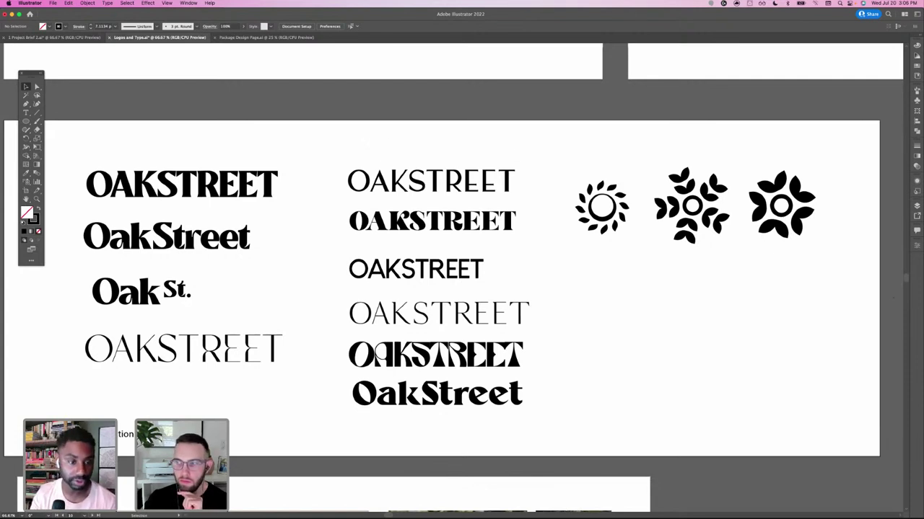
{"action": "key", "text": "super+Tab"}
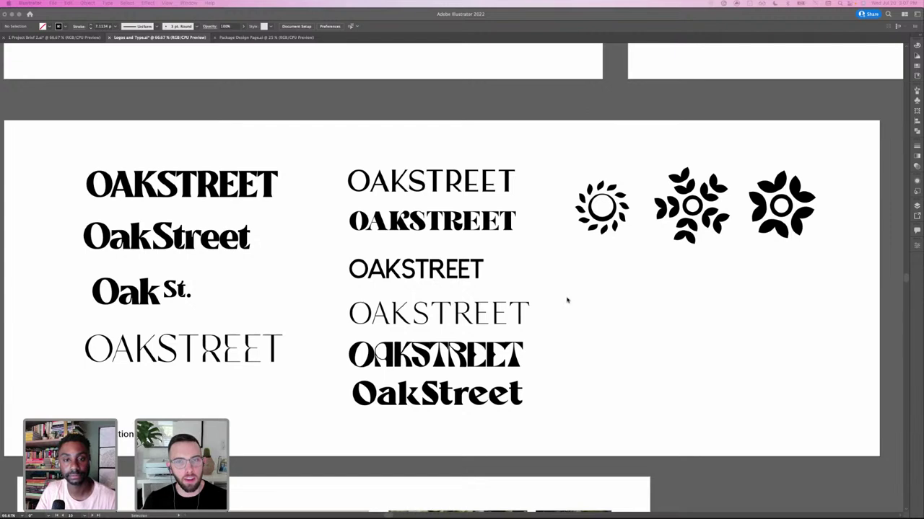
{"action": "left_click", "coordinate": [597, 348]}
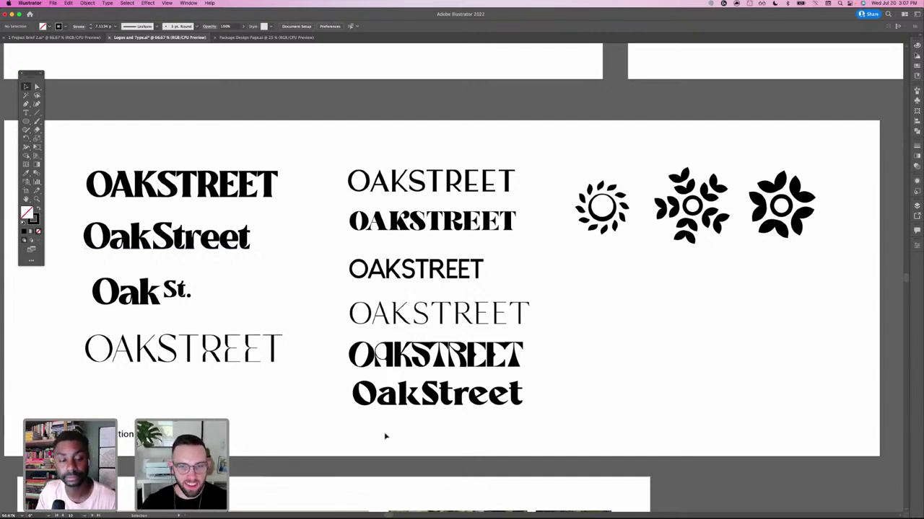
{"action": "scroll", "coordinate": [628, 353], "scroll_direction": "right", "scroll_amount": 2}
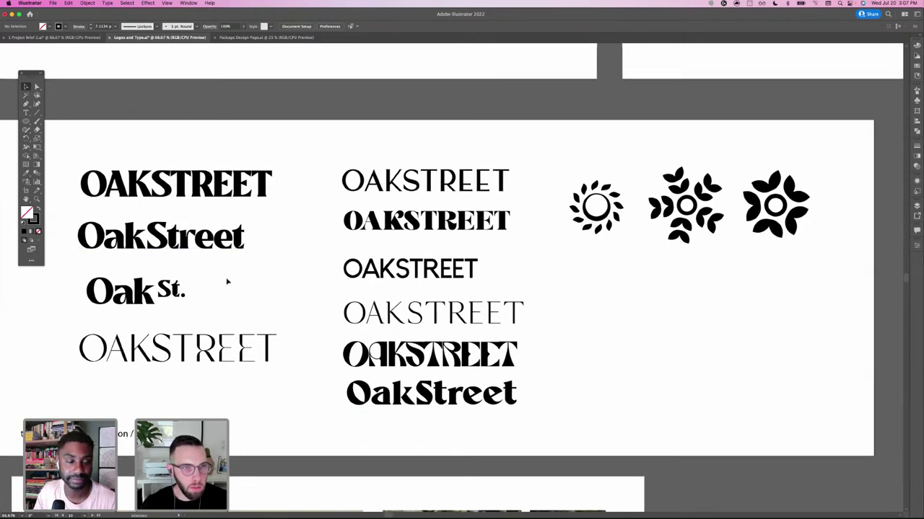
- Examine the letterforms of the bold OakStreet wordmark in the first column up close
{"action": "left_click", "coordinate": [158, 248]}
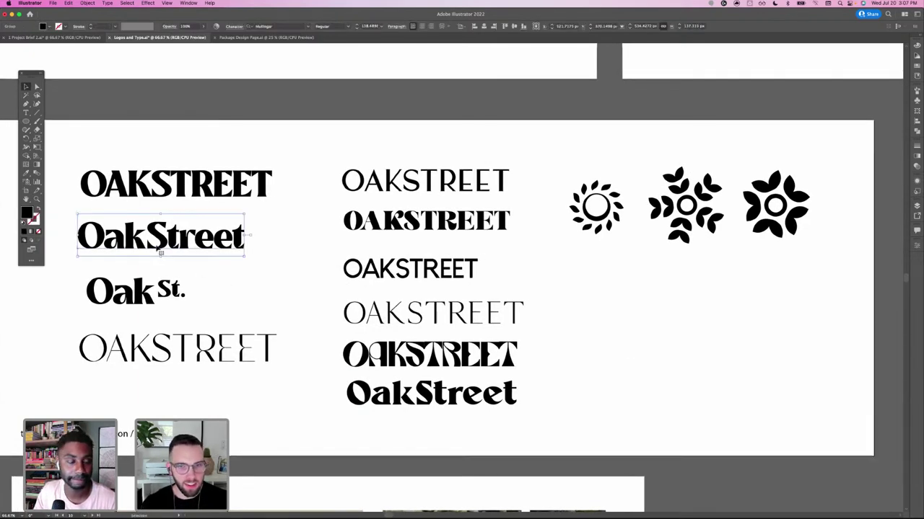
{"action": "key", "text": "super+="}
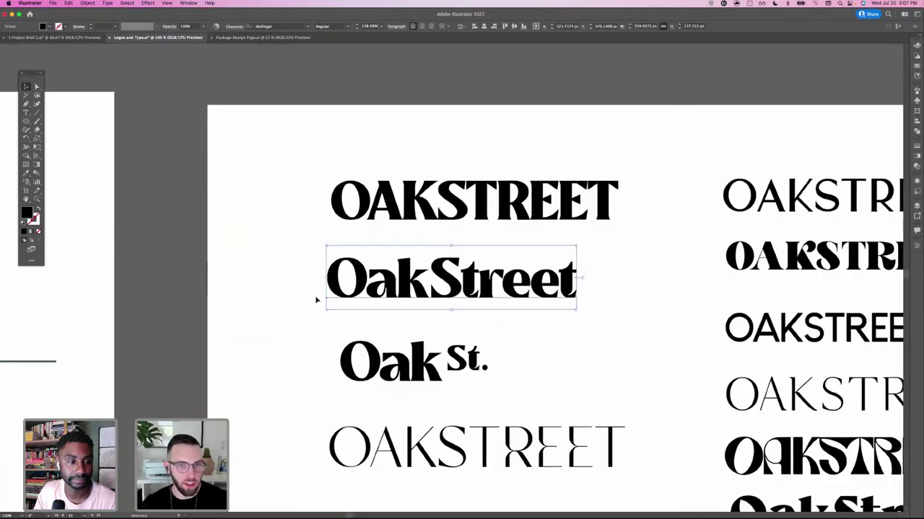
{"action": "scroll", "coordinate": [297, 263], "scroll_direction": "down", "scroll_amount": 2}
{"action": "scroll", "coordinate": [297, 263], "scroll_direction": "right", "scroll_amount": 1}
{"action": "key", "text": "super+equal"}
{"action": "key", "text": "super+equal"}
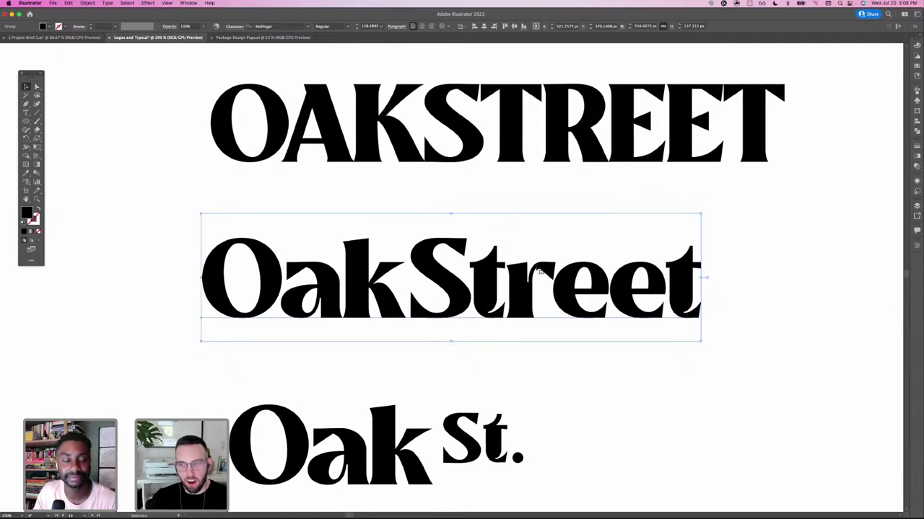
{"action": "left_click", "coordinate": [133, 237]}
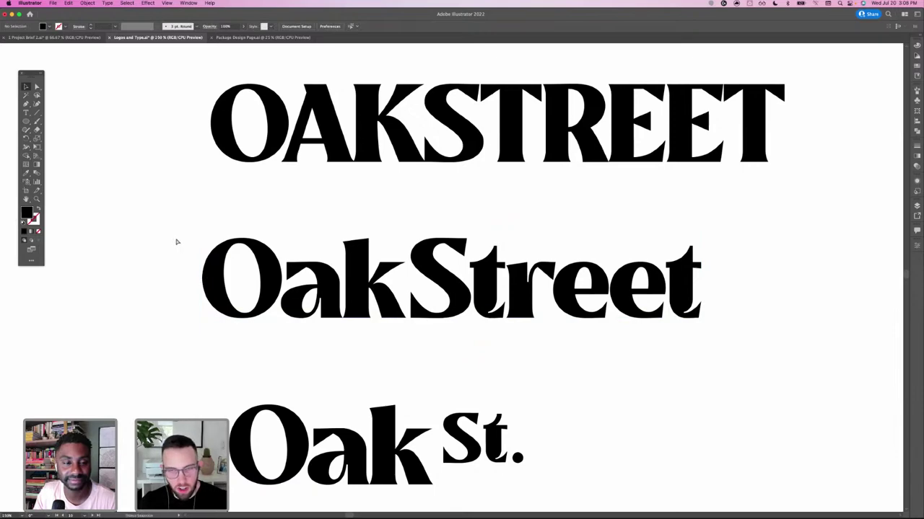
- Duplicate the first column's bold OakStreet wordmark and place the copy in the empty space below the three leaf marks
{"action": "key", "text": "super+minus"}
{"action": "key", "text": "super+minus"}
{"action": "left_click_drag", "start_coordinate": [493, 324], "coordinate": [347, 258]}
{"action": "left_click_drag", "start_coordinate": [428, 263], "coordinate": [368, 285]}
{"action": "left_click", "coordinate": [288, 207]}
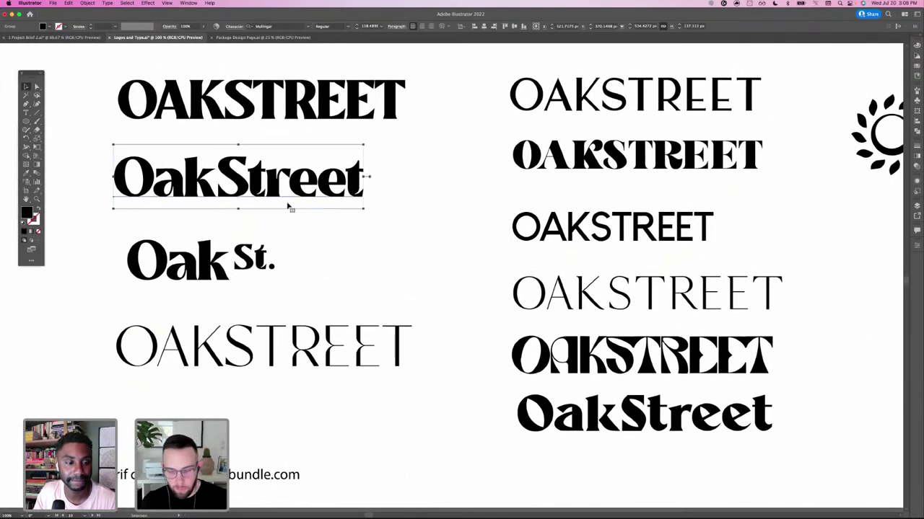
{"action": "key", "text": "super+minus"}
{"action": "key", "text": "super+minus"}
{"action": "key", "text": "super+minus"}
{"action": "left_click_drag", "start_coordinate": [505, 337], "coordinate": [404, 327]}
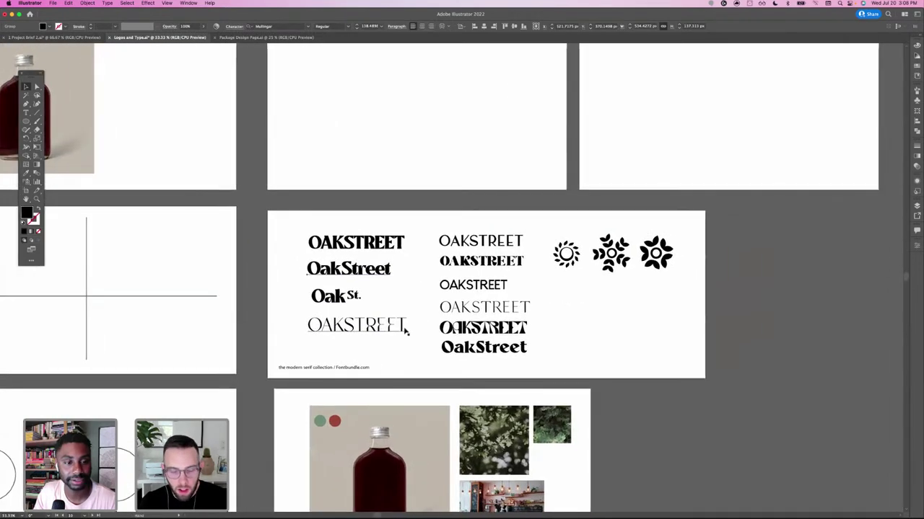
{"action": "key", "text": "super+v"}
{"action": "left_click_drag", "start_coordinate": [469, 280], "coordinate": [634, 315]}
{"action": "key", "text": "super+plus"}
{"action": "key", "text": "super+plus"}
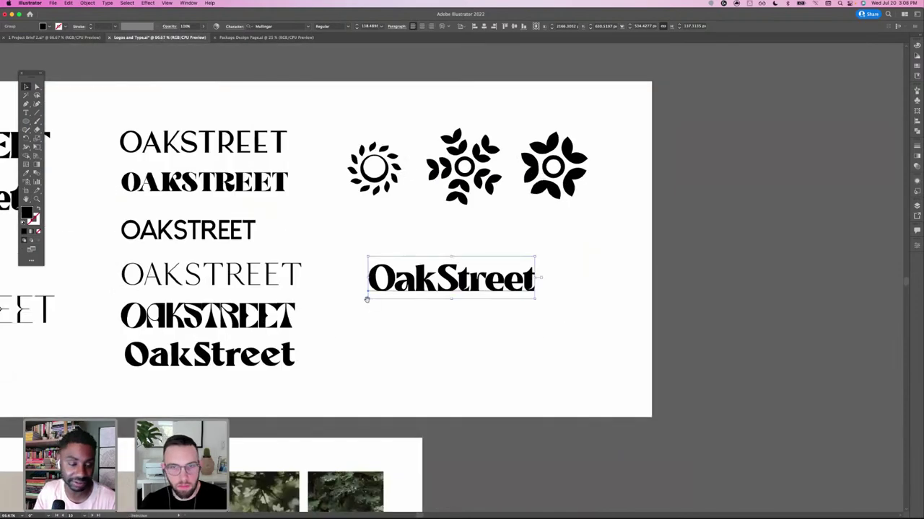
{"action": "left_click_drag", "start_coordinate": [367, 300], "coordinate": [421, 308]}
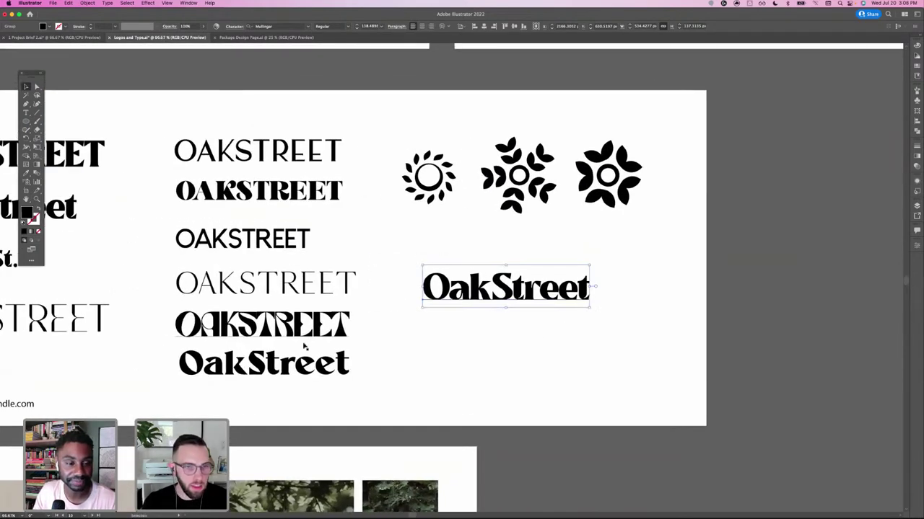
{"action": "left_click", "coordinate": [224, 368]}
{"action": "double_click", "coordinate": [203, 365]}
{"action": "left_click_drag", "start_coordinate": [204, 362], "coordinate": [187, 362]}
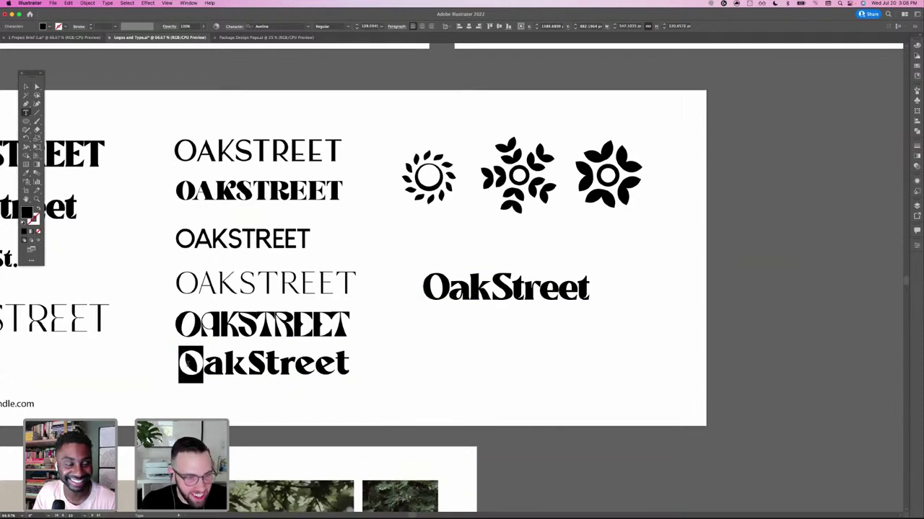
{"action": "left_click", "coordinate": [26, 87]}
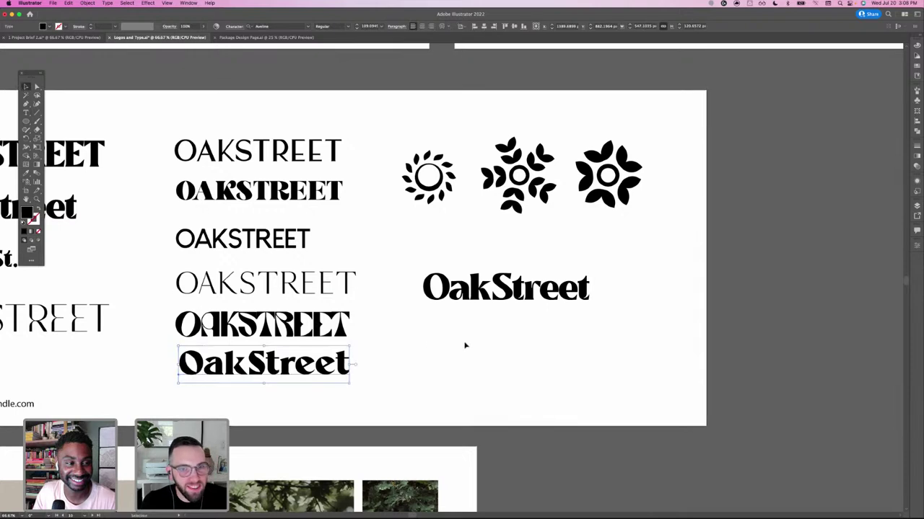
{"action": "left_click", "coordinate": [459, 343]}
- Copy the O from the second column's lowest OakStreet wordmark and paste it over the O of the duplicate below the marks
{"action": "double_click", "coordinate": [205, 365]}
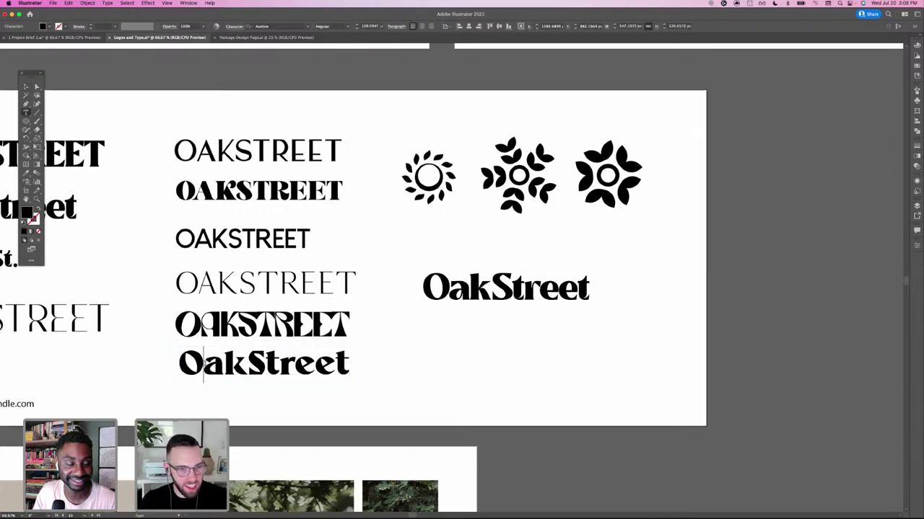
{"action": "left_click_drag", "start_coordinate": [203, 365], "coordinate": [180, 364]}
{"action": "key", "text": "ctrl+c"}
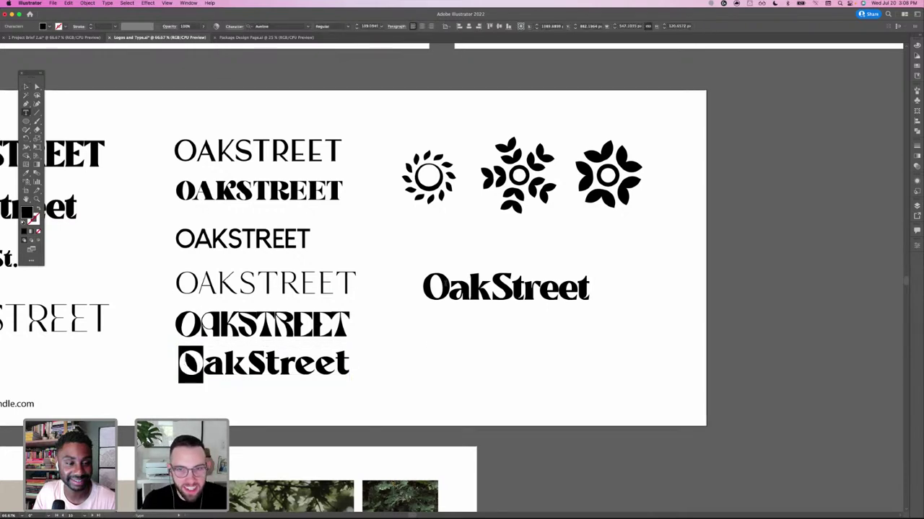
{"action": "left_click_drag", "start_coordinate": [448, 285], "coordinate": [424, 286]}
{"action": "key", "text": "ctrl+v"}
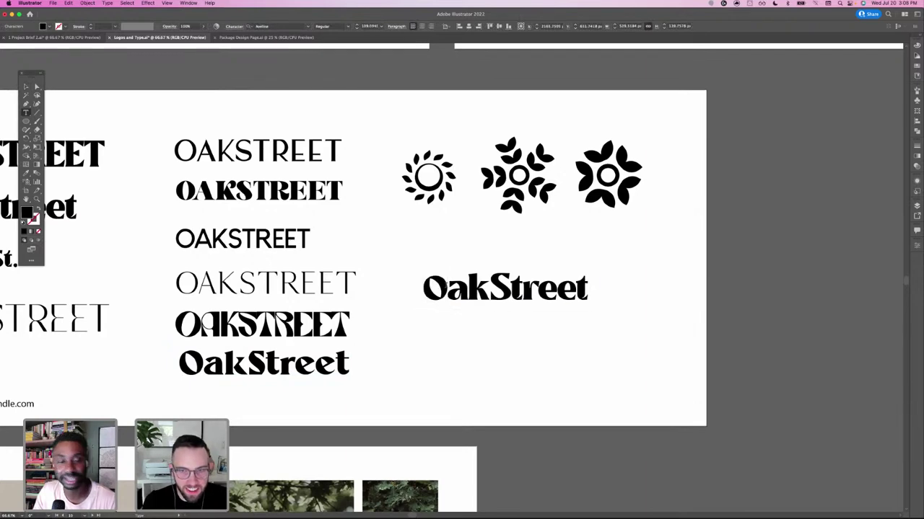
{"action": "key", "text": "Escape"}
- Select the O of the OakStreet wordmark below the leaf marks as an individual character with the Touch Type tool
{"action": "scroll", "coordinate": [436, 309], "scroll_direction": "up", "scroll_amount": 2}
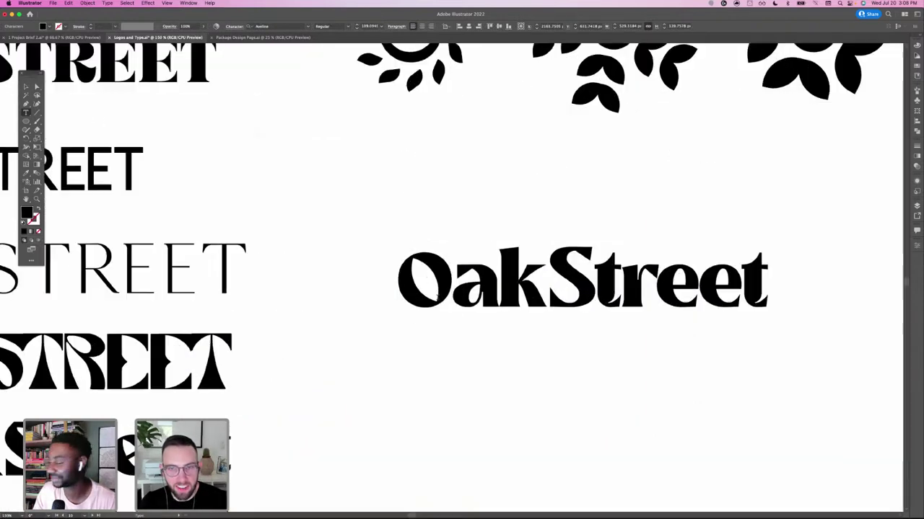
{"action": "left_click", "coordinate": [452, 280]}
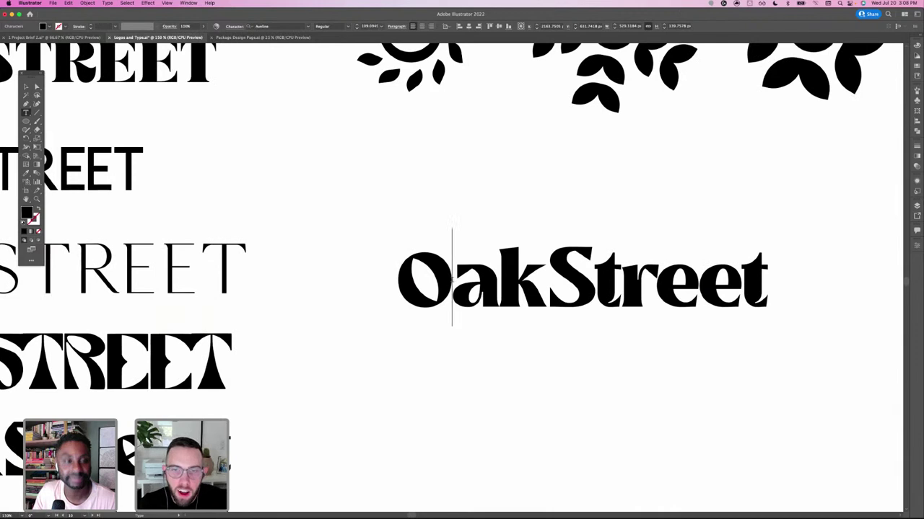
{"action": "left_click_drag", "start_coordinate": [452, 280], "coordinate": [418, 281]}
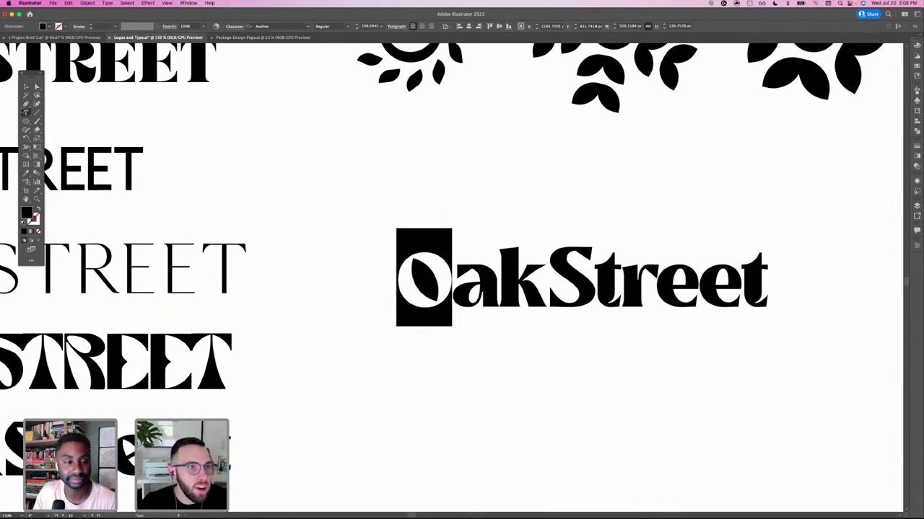
{"action": "left_click", "coordinate": [26, 113]}
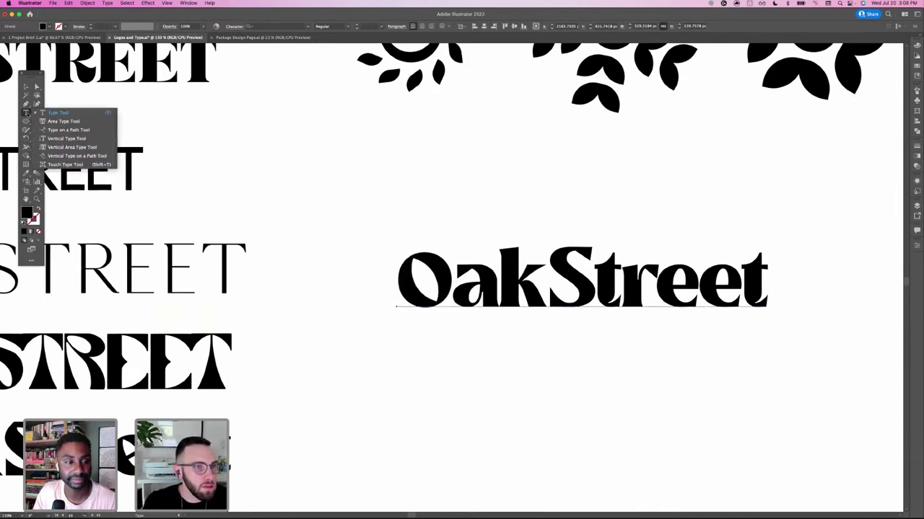
{"action": "left_click", "coordinate": [66, 164]}
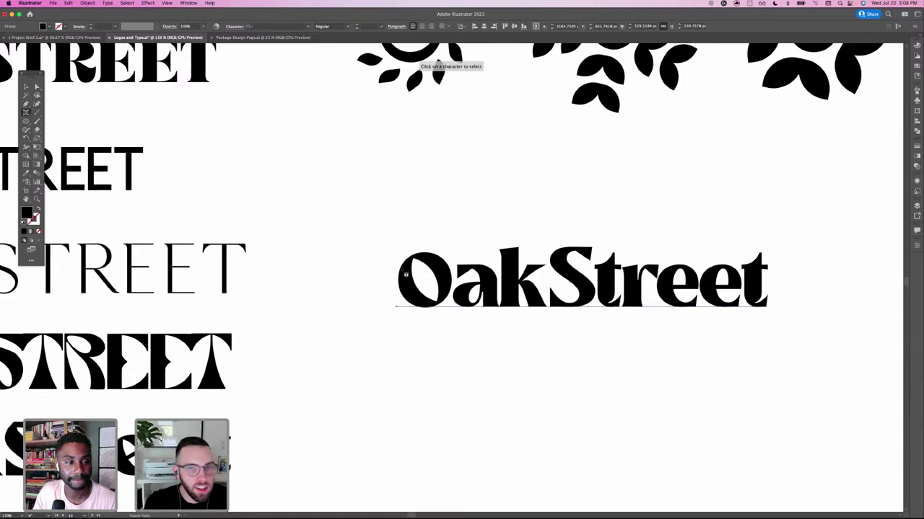
{"action": "left_click", "coordinate": [434, 272]}
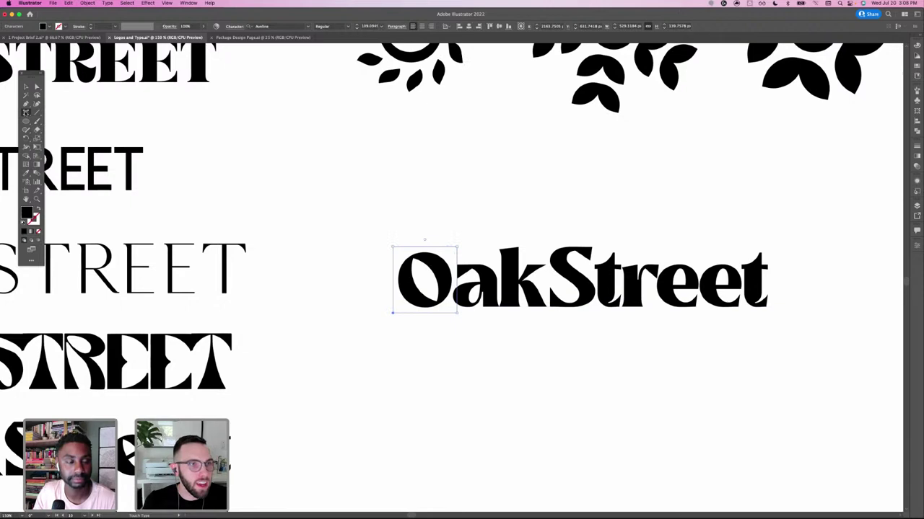
{"action": "left_click", "coordinate": [25, 113]}
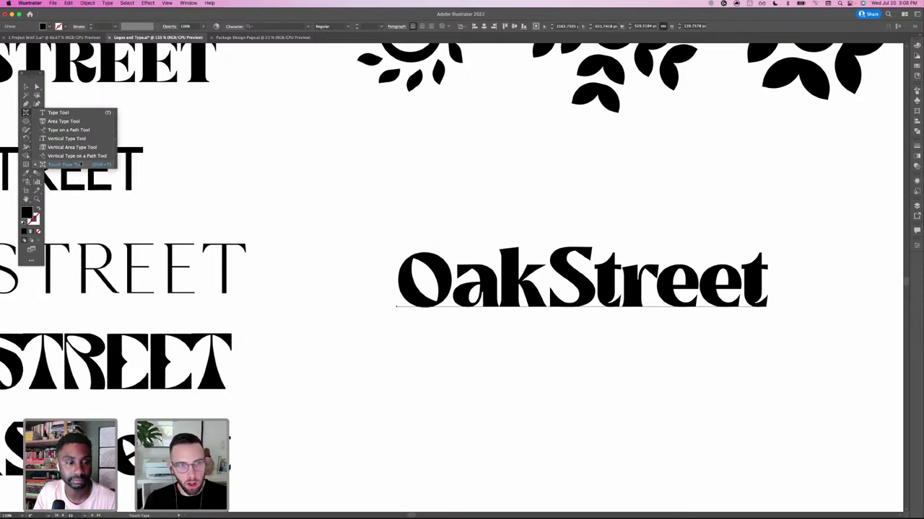
{"action": "left_click", "coordinate": [81, 164]}
{"action": "left_click", "coordinate": [434, 270]}
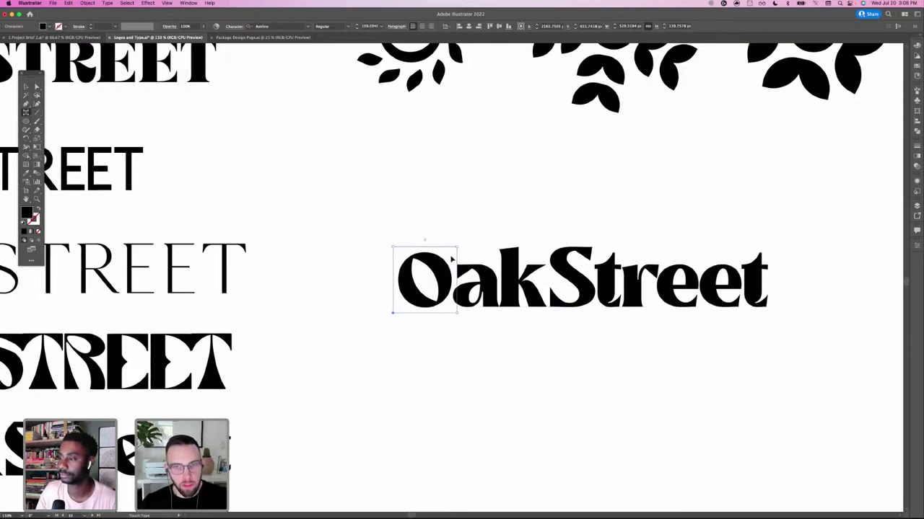
- Try the alternate single-storey glyph for the a in OakStreet and compare it with the original double-storey form
{"action": "left_click", "coordinate": [521, 292]}
{"action": "left_click", "coordinate": [523, 293]}
{"action": "key", "text": "Right"}
{"action": "left_click", "coordinate": [489, 289]}
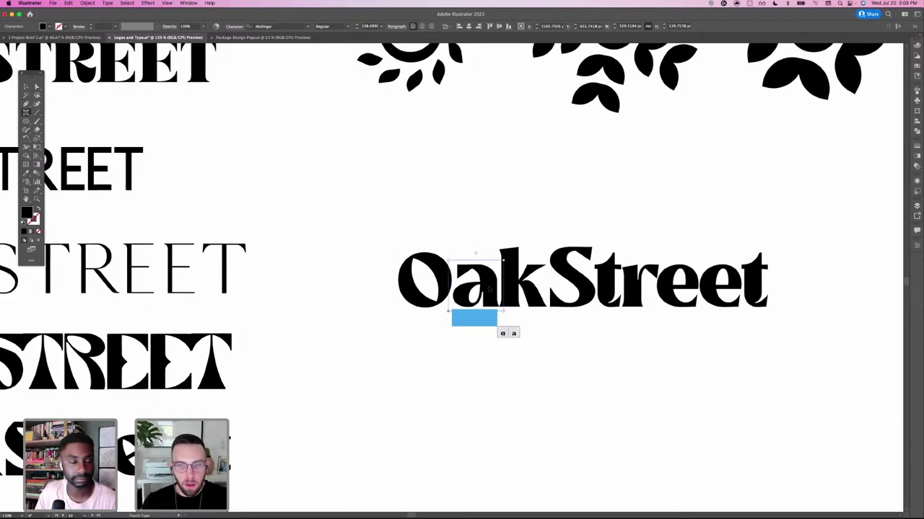
{"action": "left_click", "coordinate": [501, 333]}
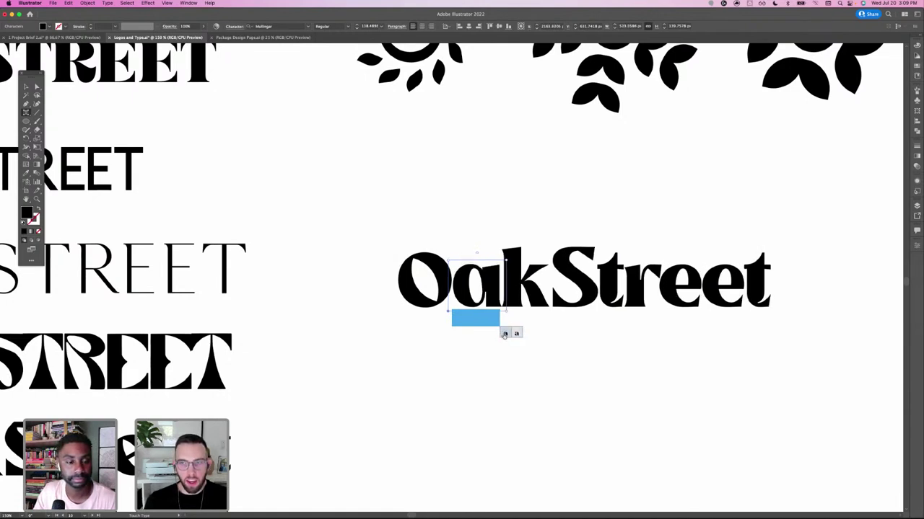
{"action": "left_click", "coordinate": [517, 334]}
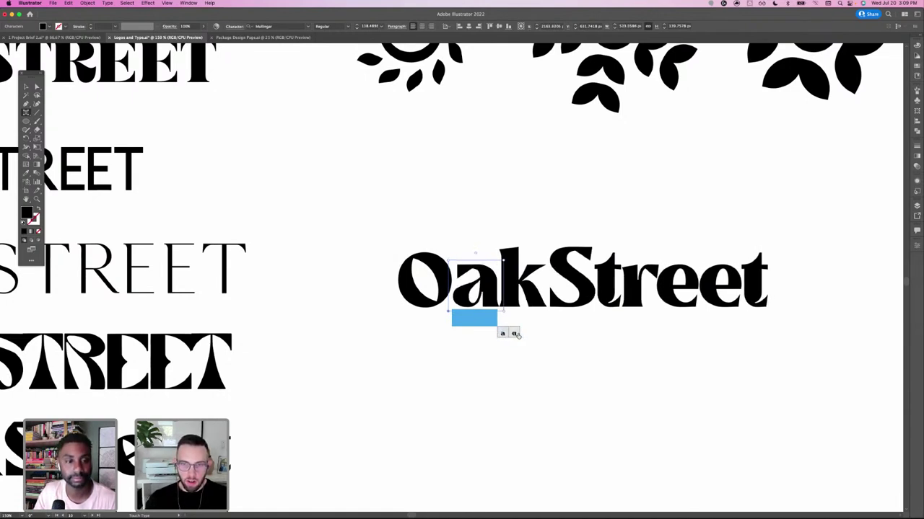
{"action": "left_click", "coordinate": [504, 334]}
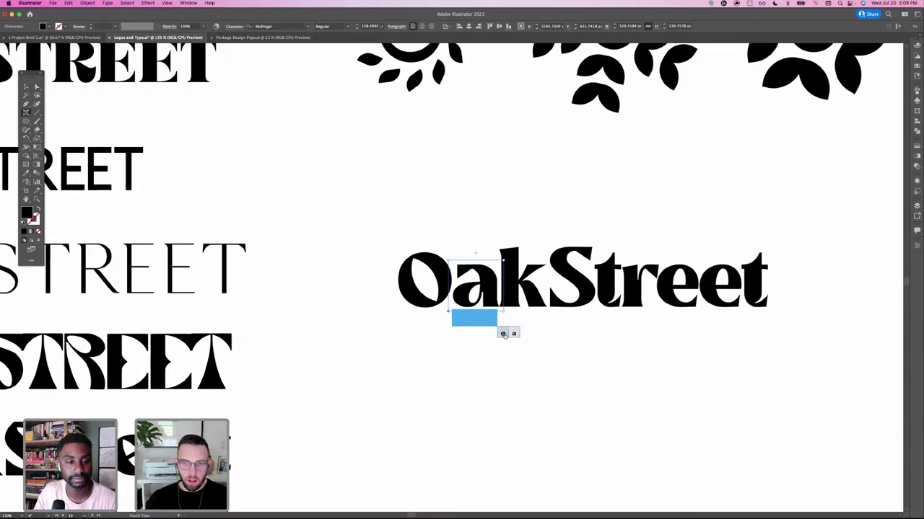
{"action": "left_click", "coordinate": [514, 335]}
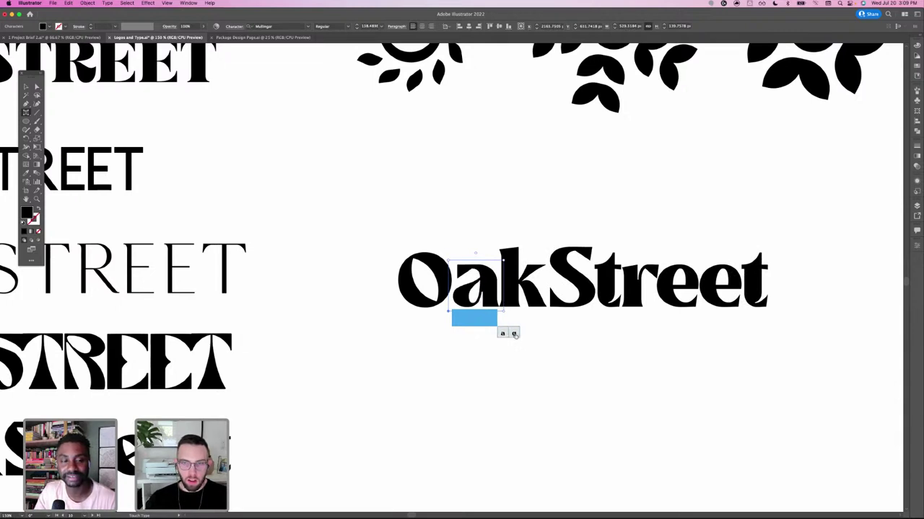
{"action": "left_click", "coordinate": [503, 333]}
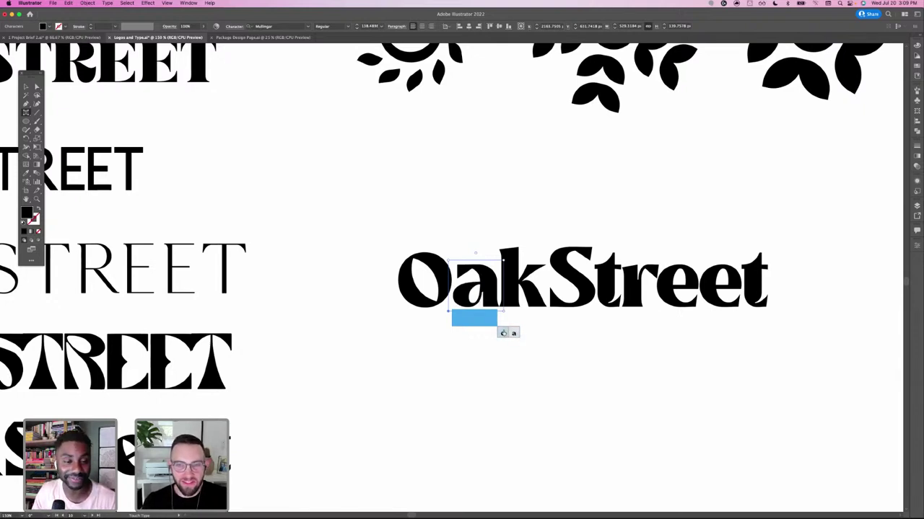
- Enlarge the O of OakStreet slightly to bring its height closer to the k and S
{"action": "left_click", "coordinate": [439, 283]}
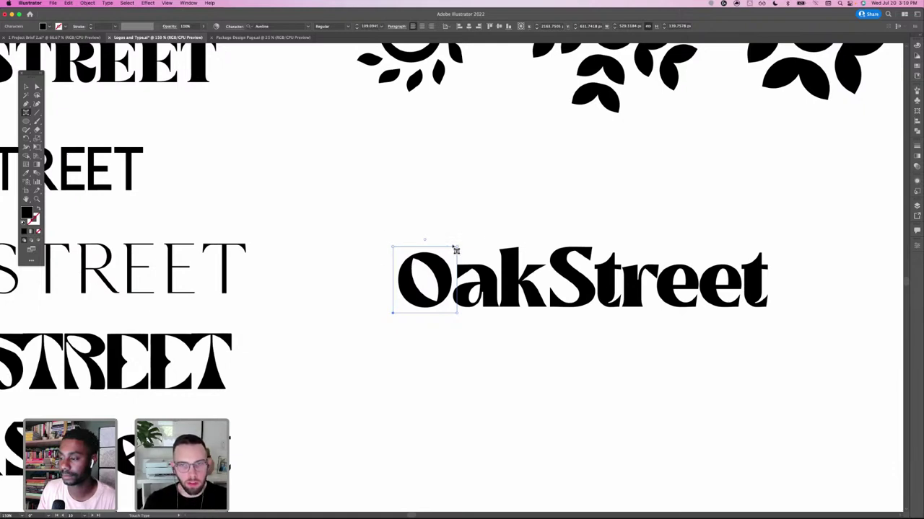
{"action": "left_click_drag", "start_coordinate": [456, 247], "coordinate": [458, 243]}
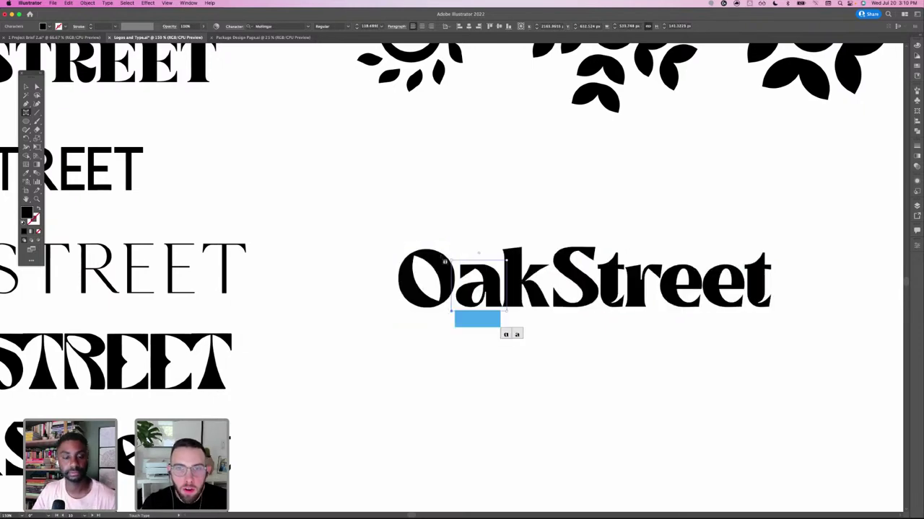
{"action": "left_click_drag", "start_coordinate": [459, 244], "coordinate": [462, 242]}
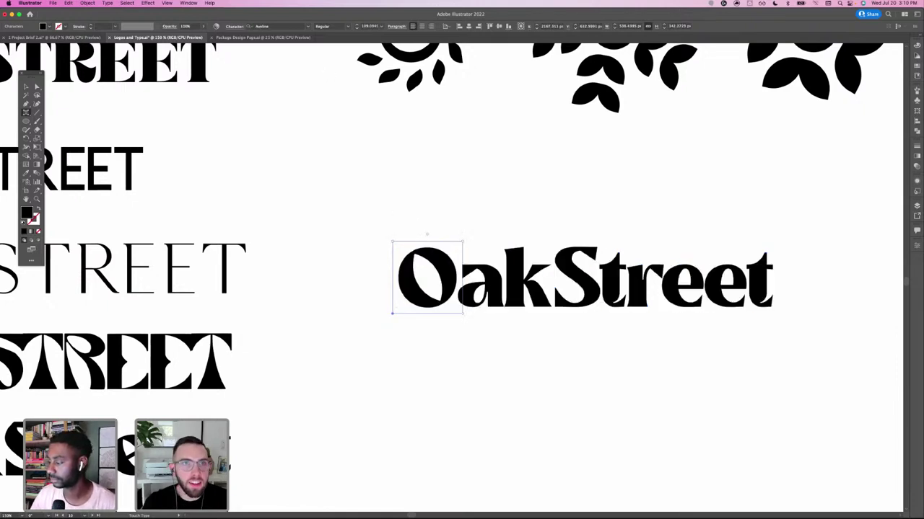
- Show the rulers and place a horizontal guide along the tops of the k and S in OakStreet
{"action": "left_click", "coordinate": [167, 3]}
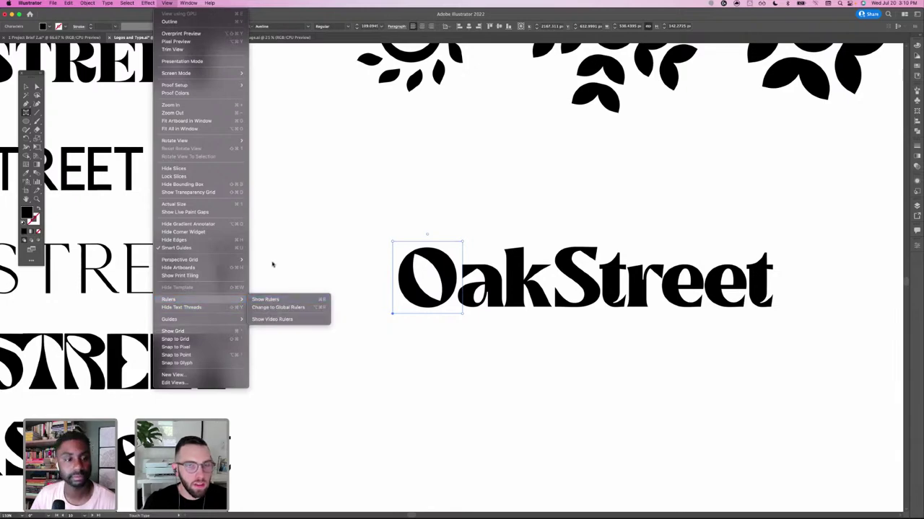
{"action": "left_click", "coordinate": [265, 299]}
{"action": "left_click_drag", "start_coordinate": [610, 46], "coordinate": [610, 248]}
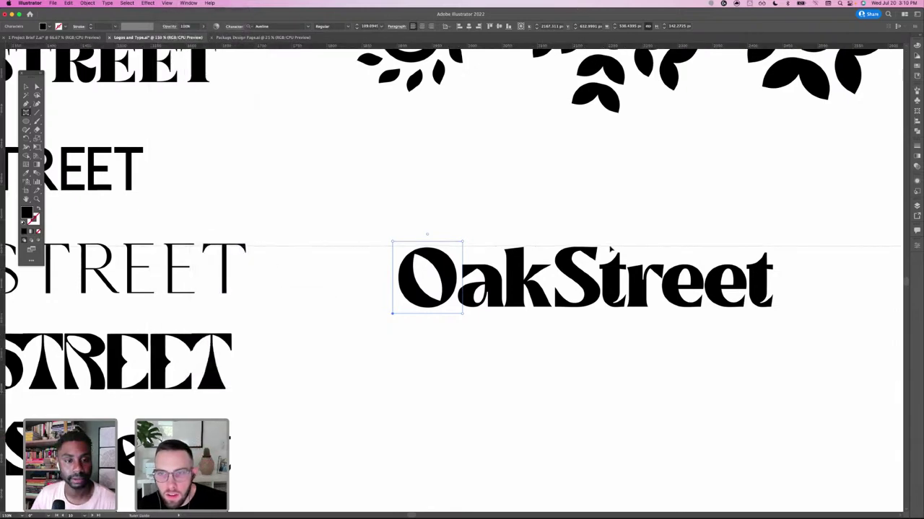
{"action": "left_click_drag", "start_coordinate": [610, 249], "coordinate": [610, 248]}
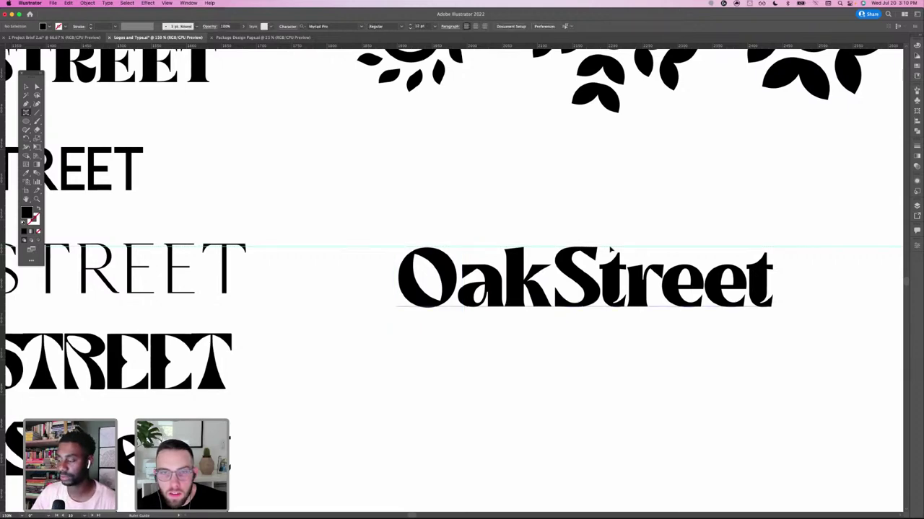
- Scale the O up a touch more so its top meets the horizontal guide
{"action": "key", "text": "super+equal"}
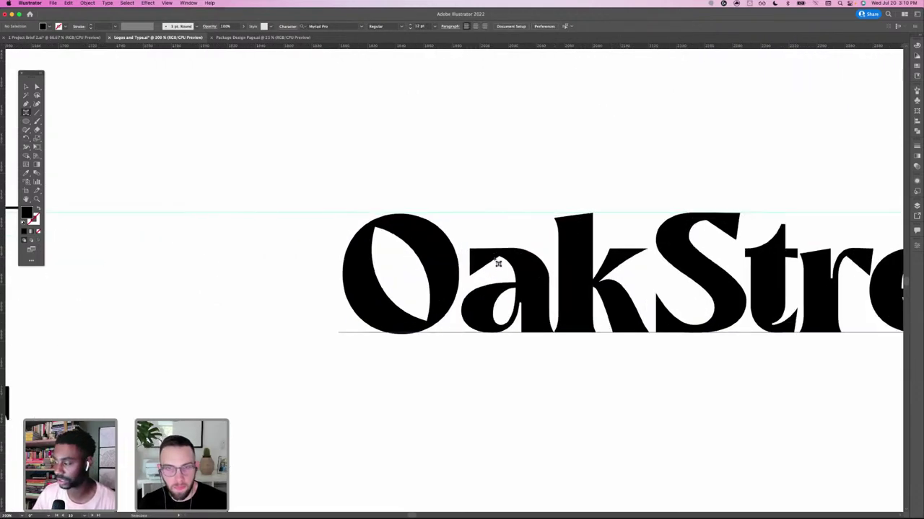
{"action": "left_click", "coordinate": [442, 227]}
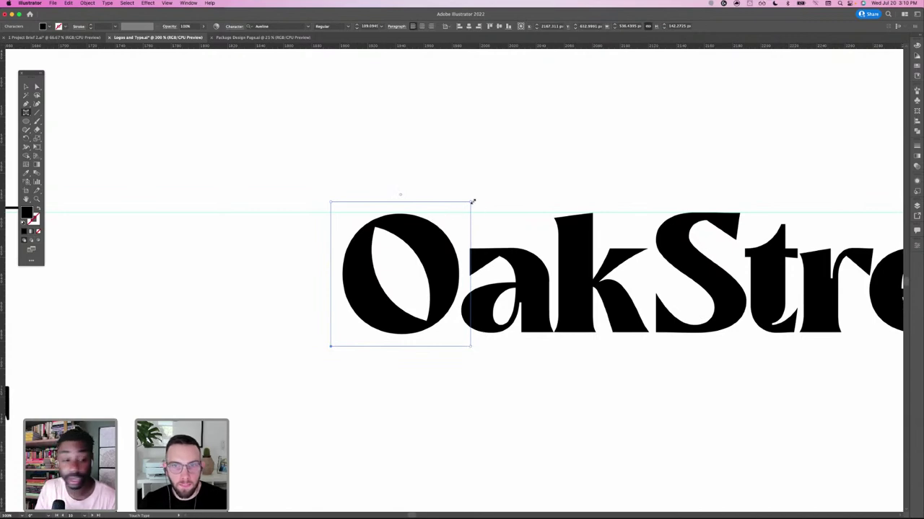
{"action": "left_click_drag", "start_coordinate": [473, 202], "coordinate": [473, 201]}
- Compare the k's available letterforms in OakStreet and apply the alternate glyph with the curved leg
{"action": "left_click", "coordinate": [576, 274]}
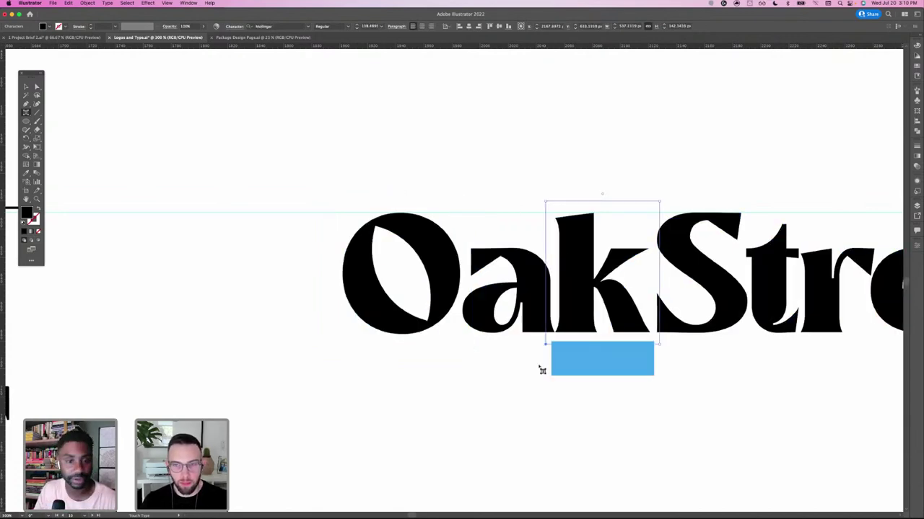
{"action": "left_click", "coordinate": [714, 341]}
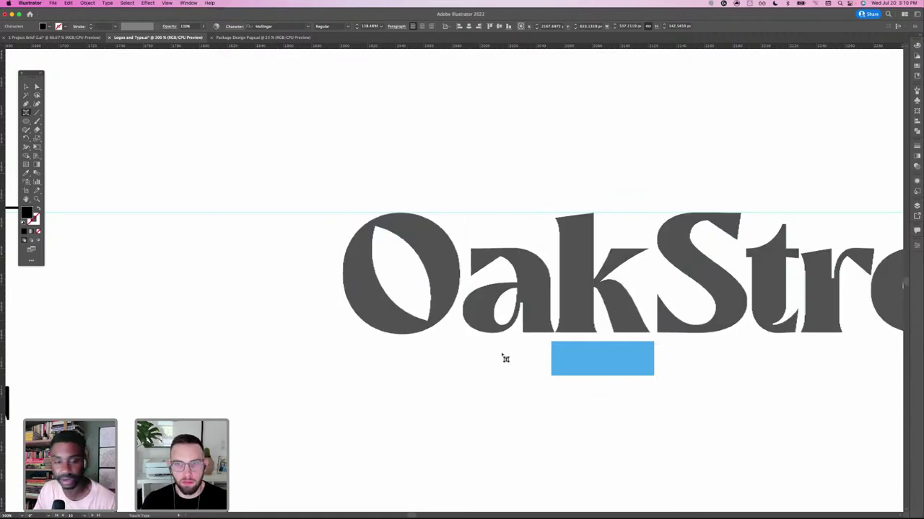
{"action": "left_click", "coordinate": [578, 323]}
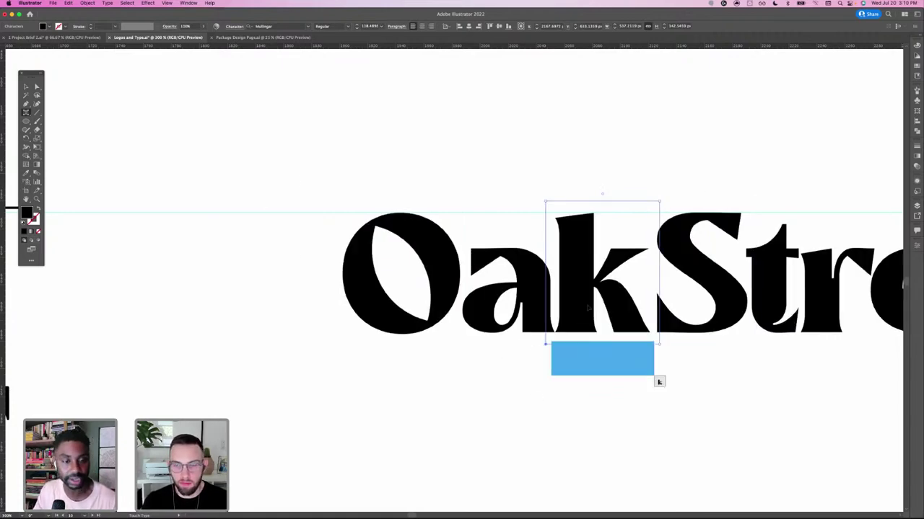
{"action": "left_click_drag", "start_coordinate": [657, 382], "coordinate": [651, 383]}
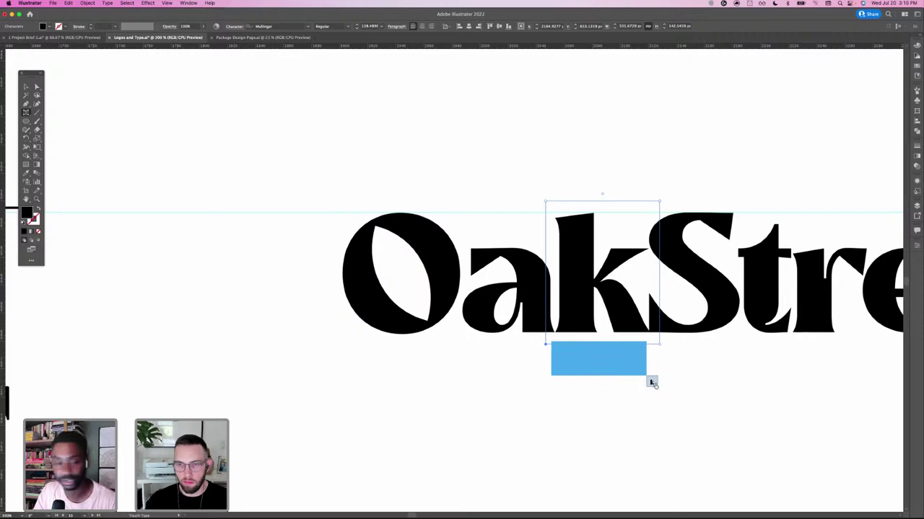
{"action": "left_click_drag", "start_coordinate": [651, 383], "coordinate": [653, 383]}
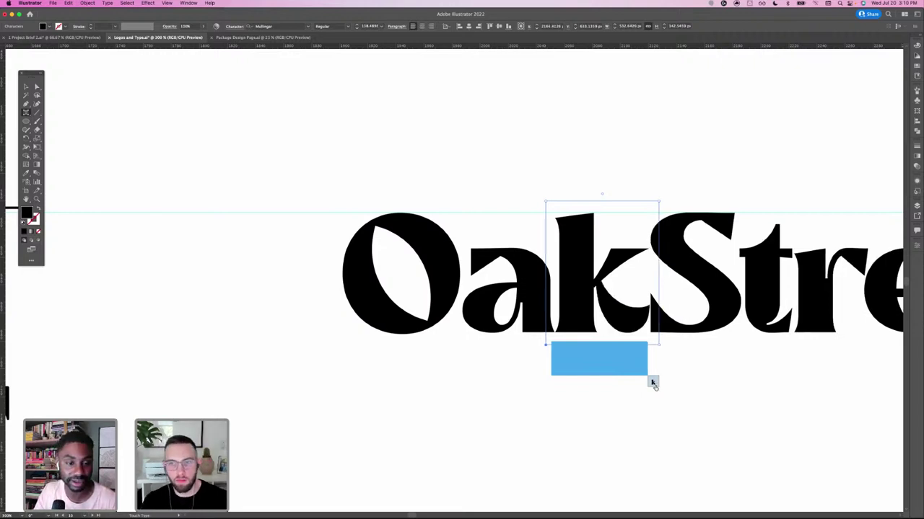
{"action": "key", "text": "super+minus"}
{"action": "left_click", "coordinate": [587, 347]}
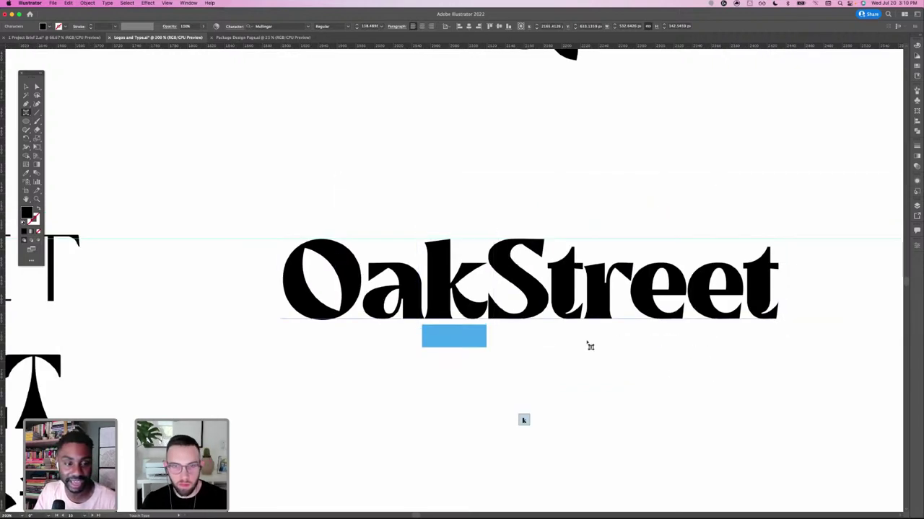
{"action": "left_click", "coordinate": [586, 342], "text": "super"}
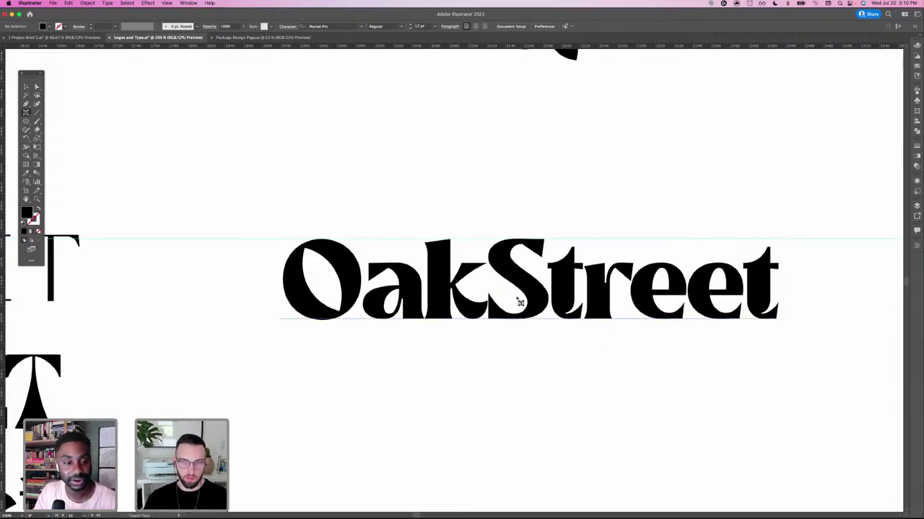
{"action": "left_click", "coordinate": [469, 307]}
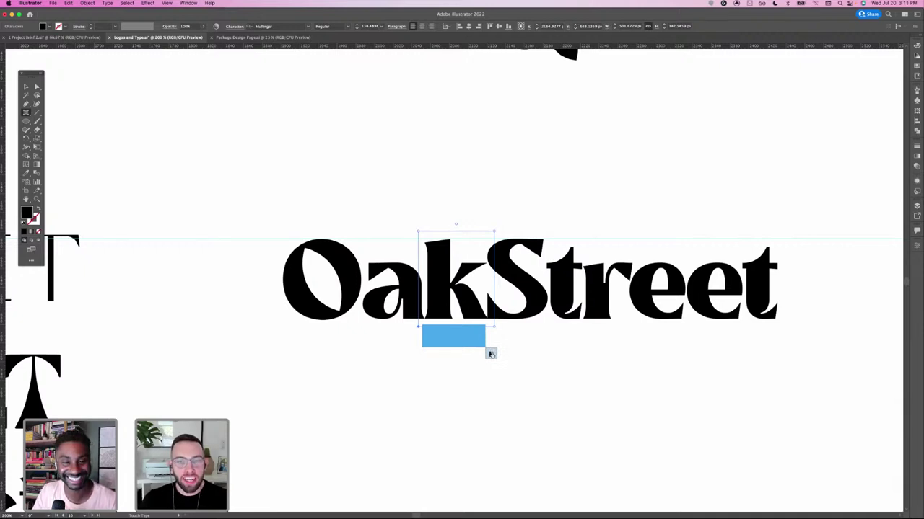
{"action": "left_click_drag", "start_coordinate": [491, 354], "coordinate": [492, 354]}
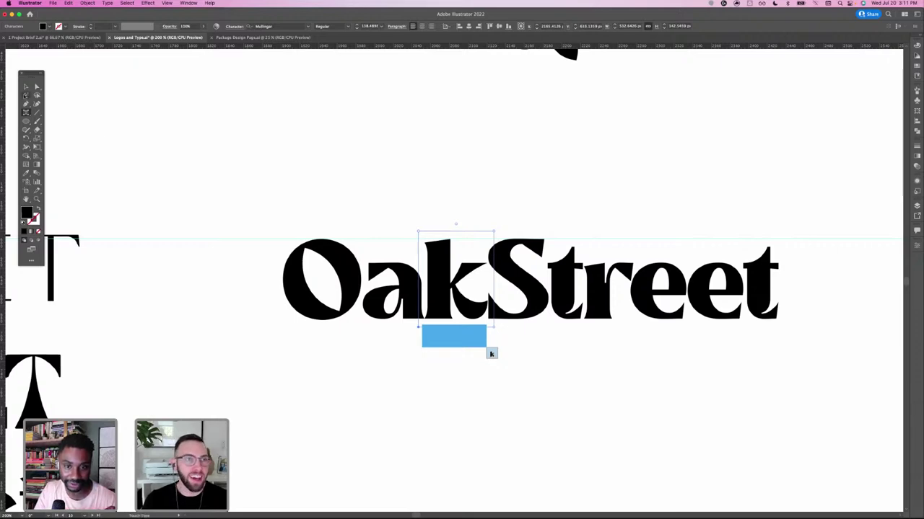
- Duplicate the customised OakStreet wordmark and place the copy directly beneath it
{"action": "left_click", "coordinate": [26, 86]}
{"action": "left_click", "coordinate": [233, 182]}
{"action": "left_click", "coordinate": [377, 271]}
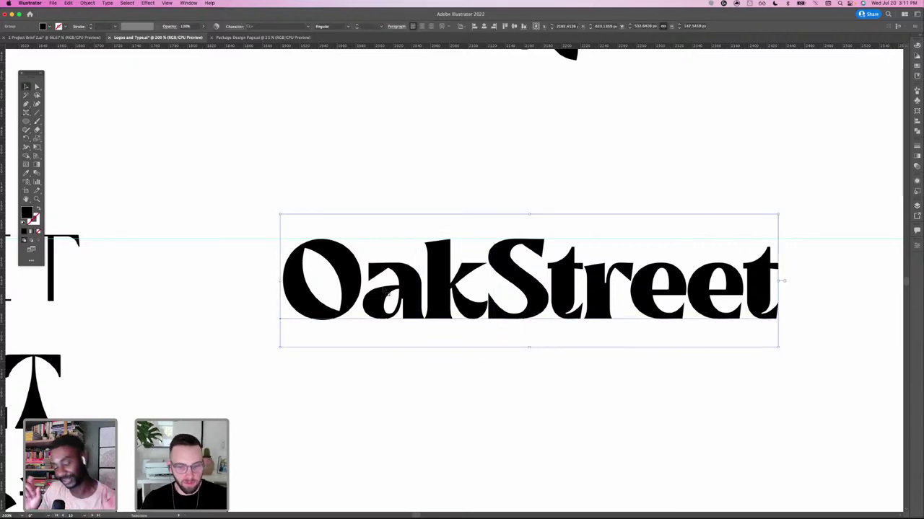
{"action": "scroll", "coordinate": [404, 287], "scroll_direction": "down", "scroll_amount": 1}
{"action": "key", "text": "super+v"}
{"action": "left_click_drag", "start_coordinate": [292, 274], "coordinate": [399, 383]}
{"action": "left_click_drag", "start_coordinate": [349, 369], "coordinate": [355, 386]}
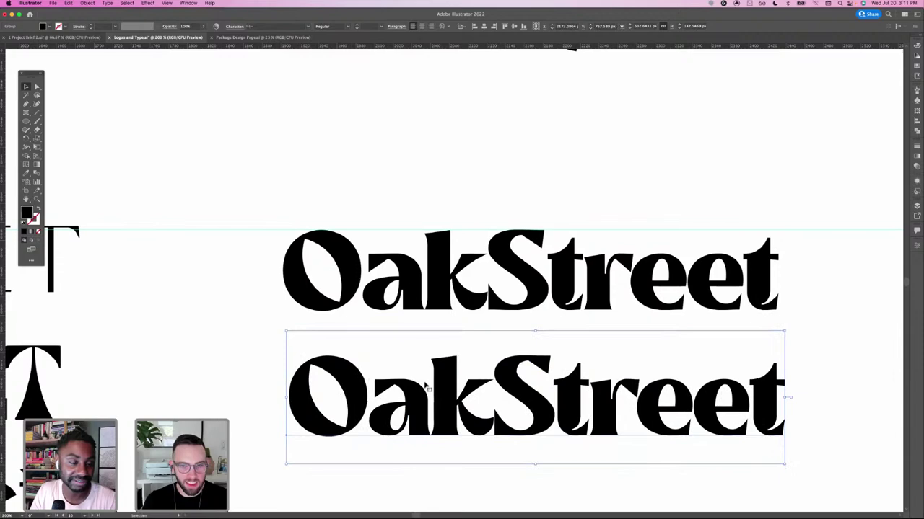
- Switch the k in the lower OakStreet copy to its straight-leg glyph with the Touch Type tool
{"action": "left_click", "coordinate": [26, 112]}
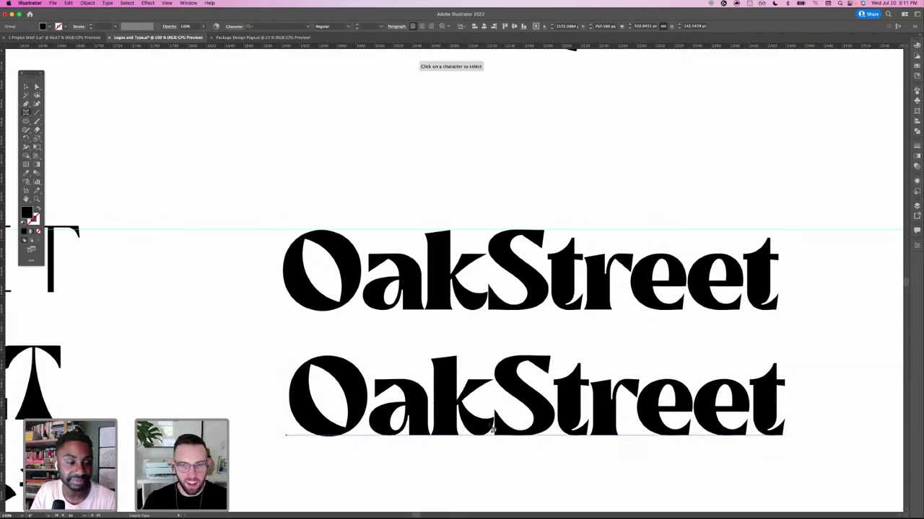
{"action": "left_click", "coordinate": [471, 420]}
{"action": "left_click", "coordinate": [473, 420]}
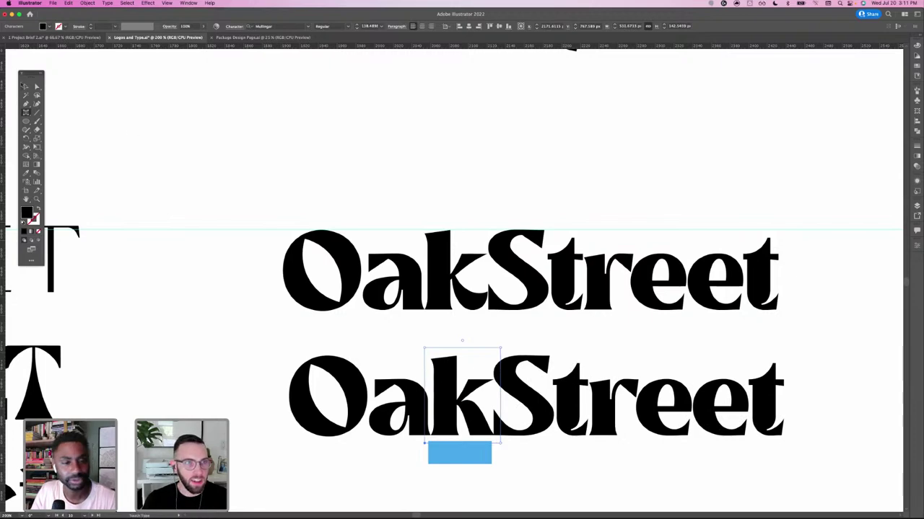
- Shift the lower OakStreet wordmark slightly down to widen the gap beneath the upper version
{"action": "left_click", "coordinate": [24, 86]}
{"action": "left_click", "coordinate": [268, 193]}
{"action": "scroll", "coordinate": [278, 199], "scroll_direction": "right", "scroll_amount": 3}
{"action": "scroll", "coordinate": [278, 199], "scroll_direction": "down", "scroll_amount": 2}
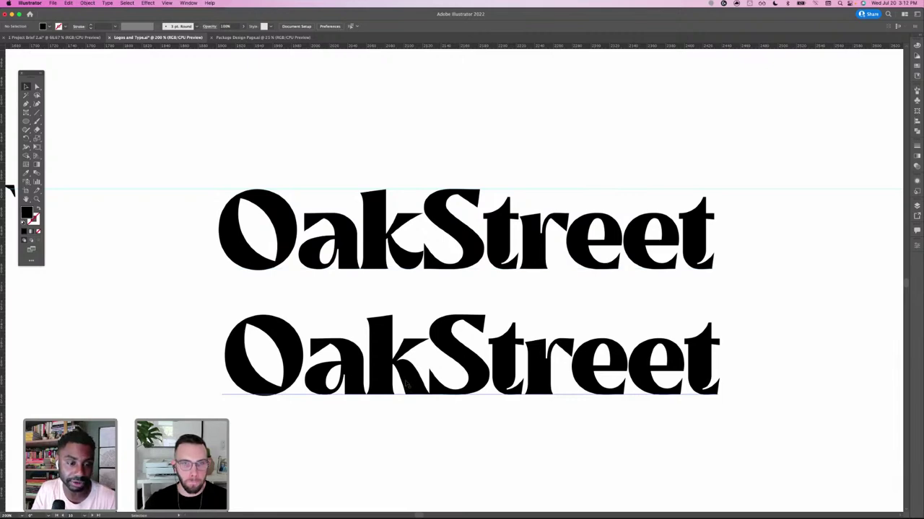
{"action": "key", "text": "space"}
{"action": "left_click_drag", "start_coordinate": [406, 380], "coordinate": [405, 376]}
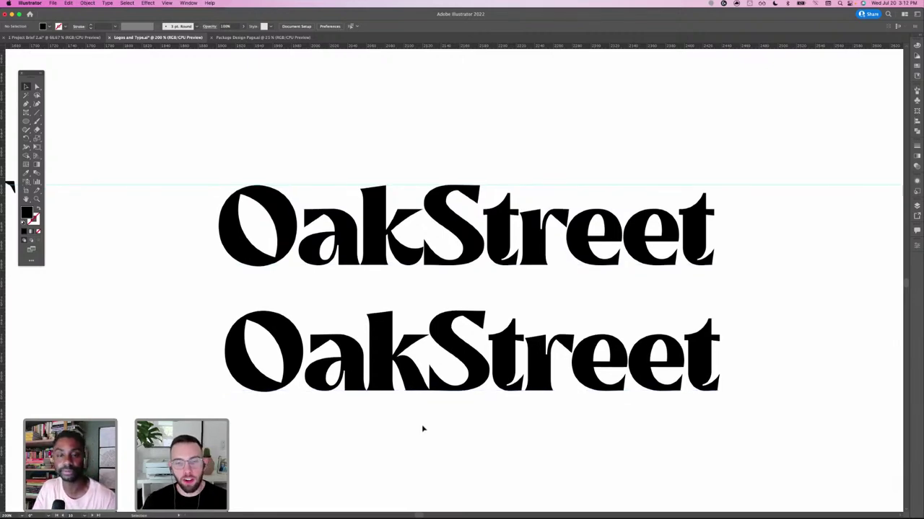
{"action": "key", "text": "space"}
{"action": "left_click_drag", "start_coordinate": [464, 429], "coordinate": [441, 358]}
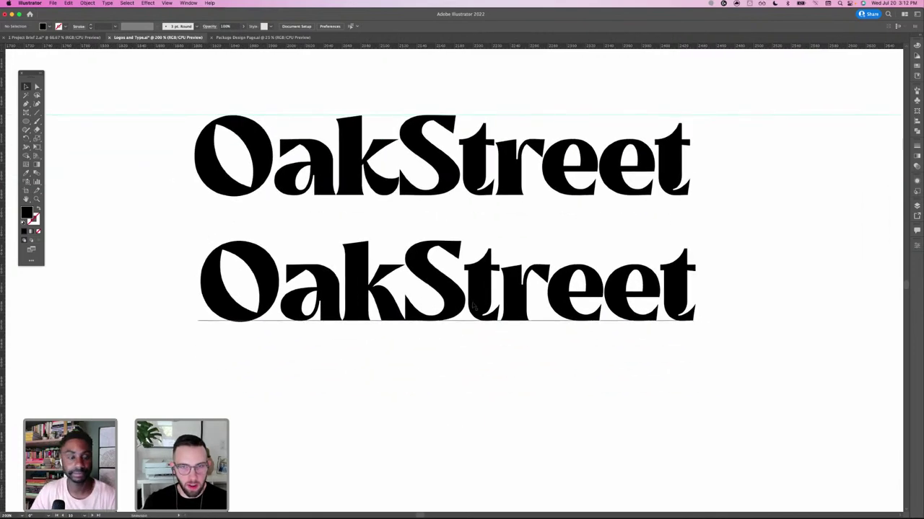
{"action": "left_click_drag", "start_coordinate": [450, 270], "coordinate": [450, 278]}
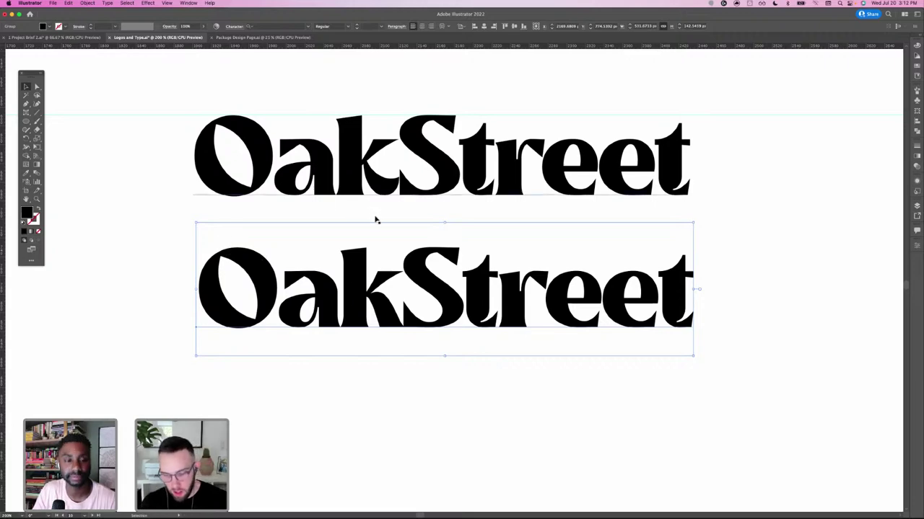
- Kern the k and S in the lower OakStreet wordmark slightly further apart with the Type tool
{"action": "key", "text": "super+="}
{"action": "left_click_drag", "start_coordinate": [353, 332], "coordinate": [326, 307]}
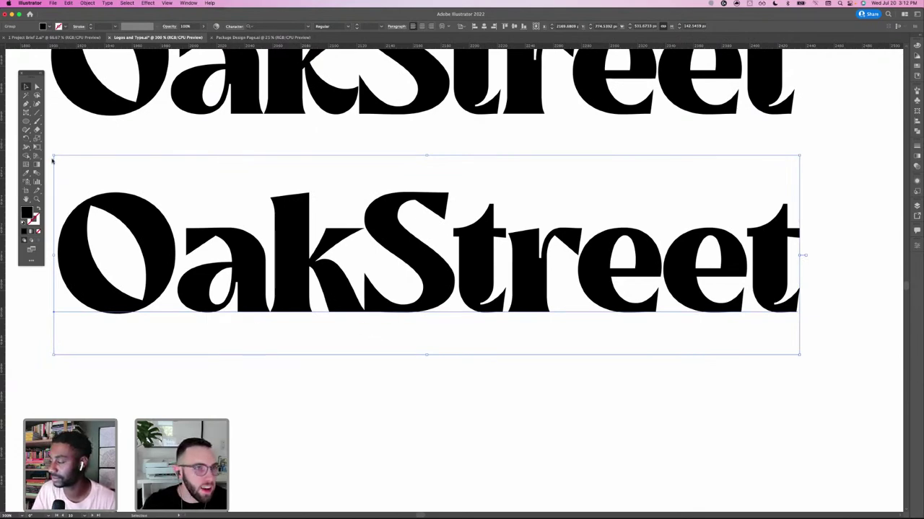
{"action": "left_click", "coordinate": [26, 112]}
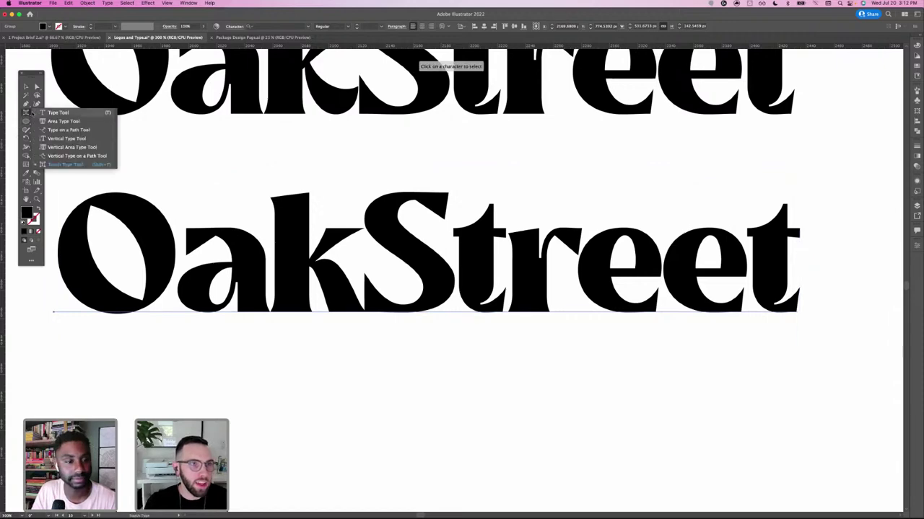
{"action": "left_click", "coordinate": [62, 113]}
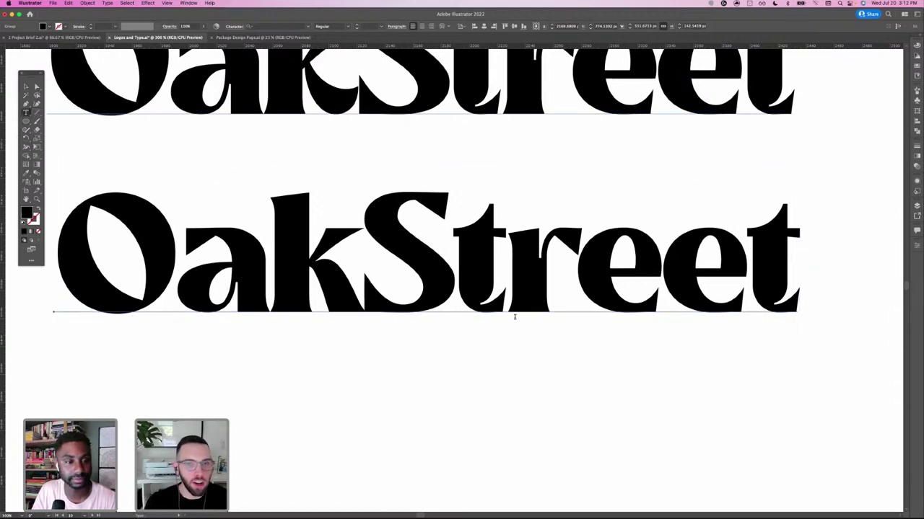
{"action": "left_click", "coordinate": [361, 298]}
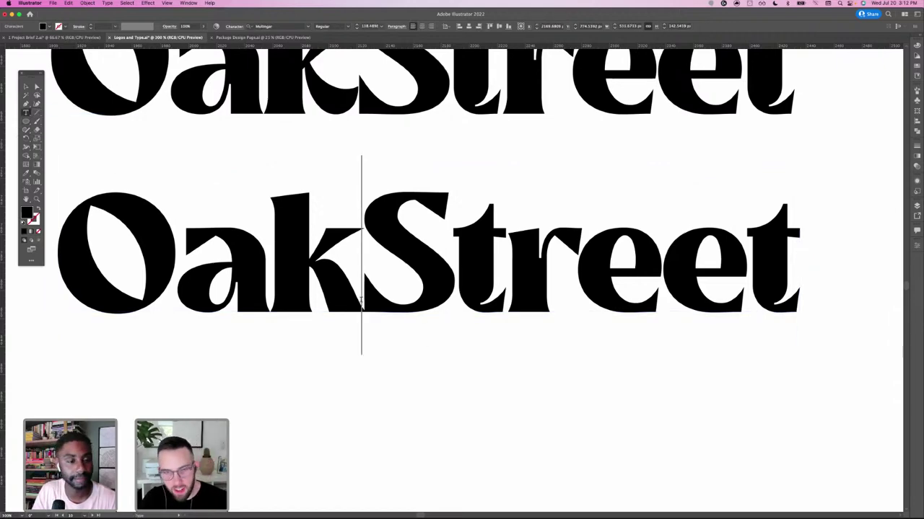
{"action": "key", "text": "alt+Right"}
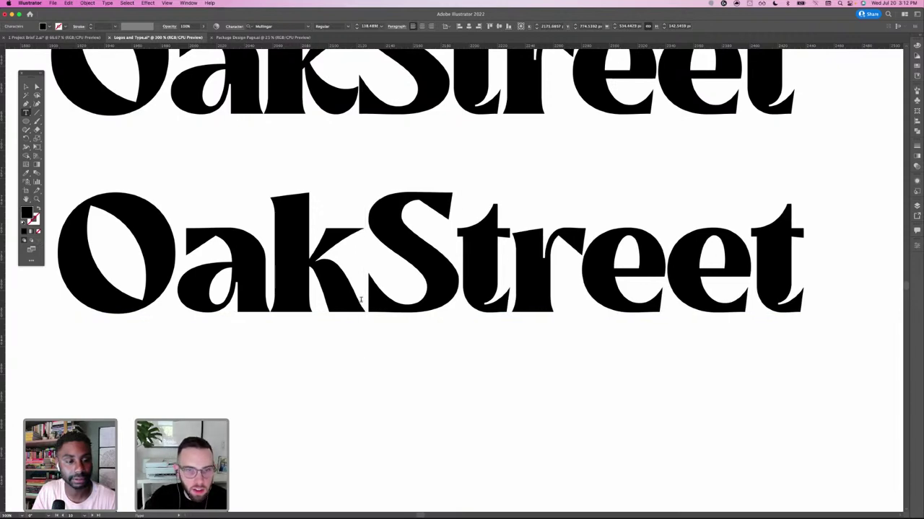
{"action": "key", "text": "Escape"}
{"action": "key", "text": "super+minus"}
{"action": "left_click", "coordinate": [175, 171]}
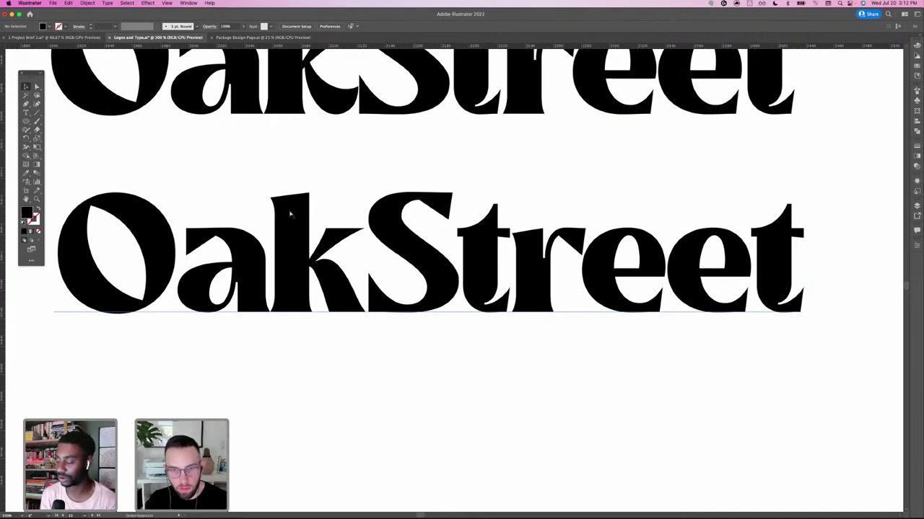
{"action": "key", "text": "super+0"}
{"action": "scroll", "coordinate": [392, 373], "scroll_direction": "up", "scroll_amount": 1}
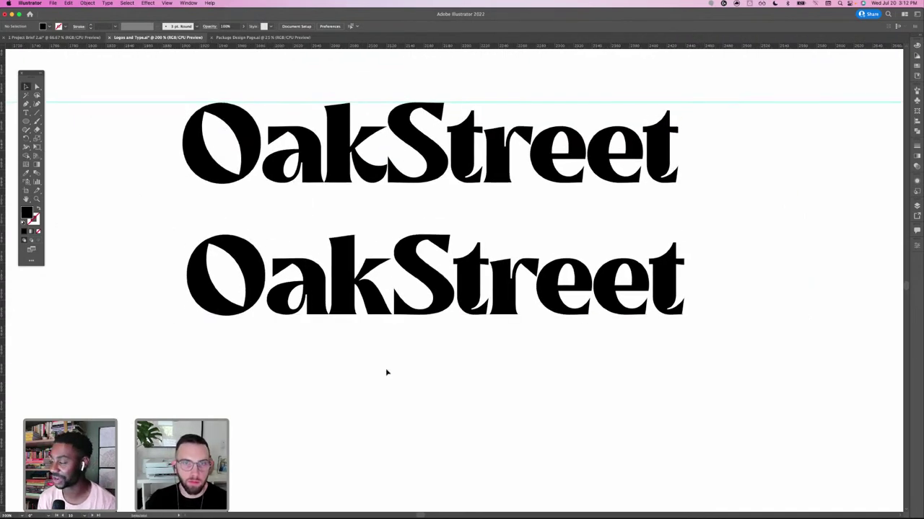
{"action": "left_click_drag", "start_coordinate": [363, 200], "coordinate": [380, 242]}
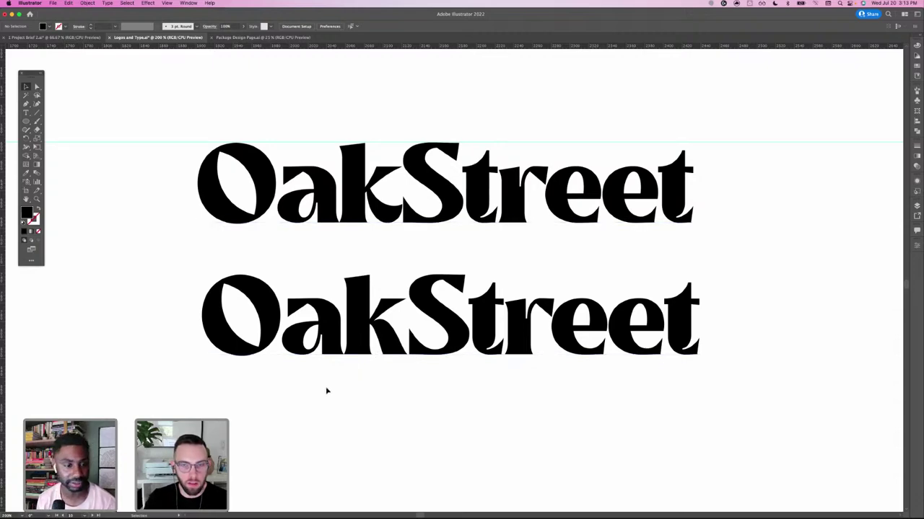
{"action": "left_click_drag", "start_coordinate": [414, 383], "coordinate": [413, 374]}
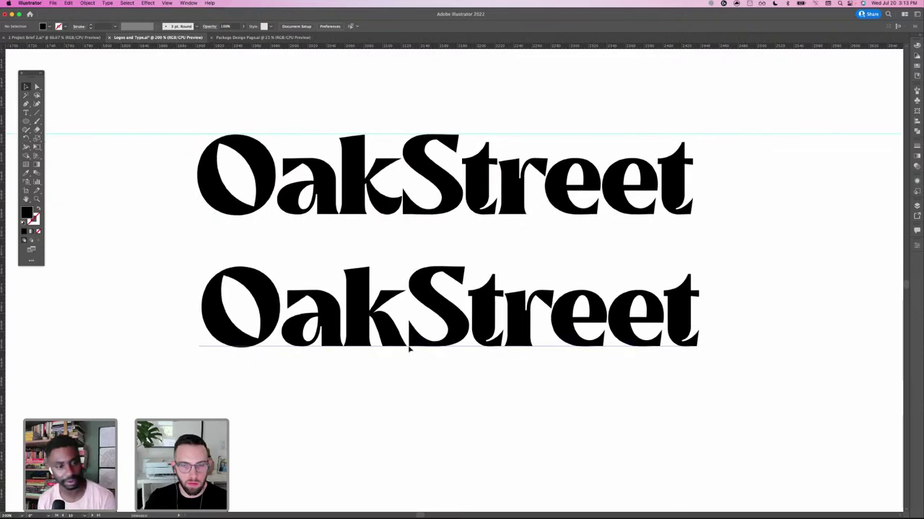
{"action": "left_click", "coordinate": [409, 347]}
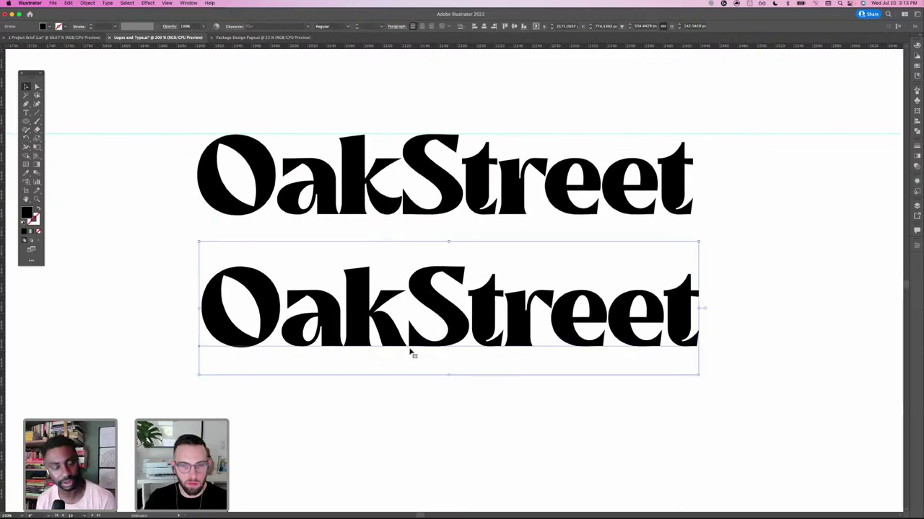
{"action": "left_click", "coordinate": [406, 392]}
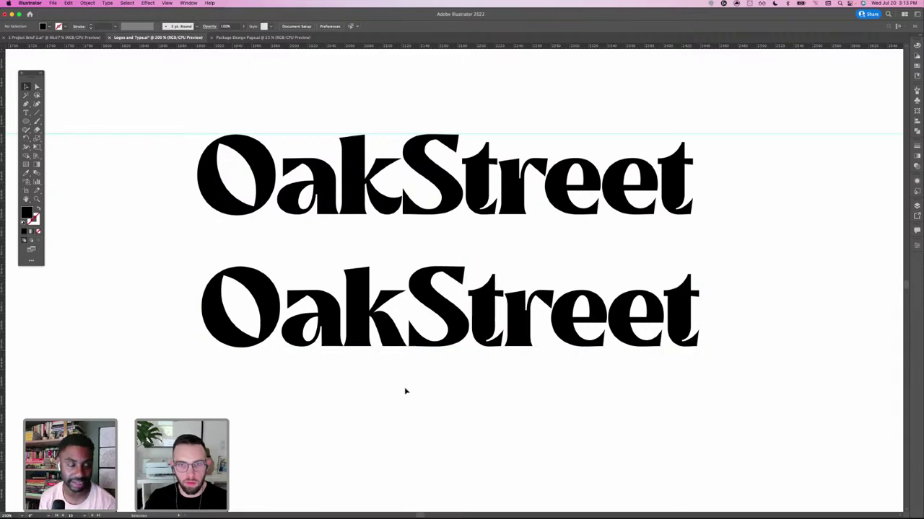
- Duplicate the lower OakStreet wordmark, place the copy directly beneath it, and convert the copy to outlines
{"action": "left_click", "coordinate": [426, 333]}
{"action": "key", "text": "space"}
{"action": "left_click_drag", "start_coordinate": [408, 402], "coordinate": [419, 383]}
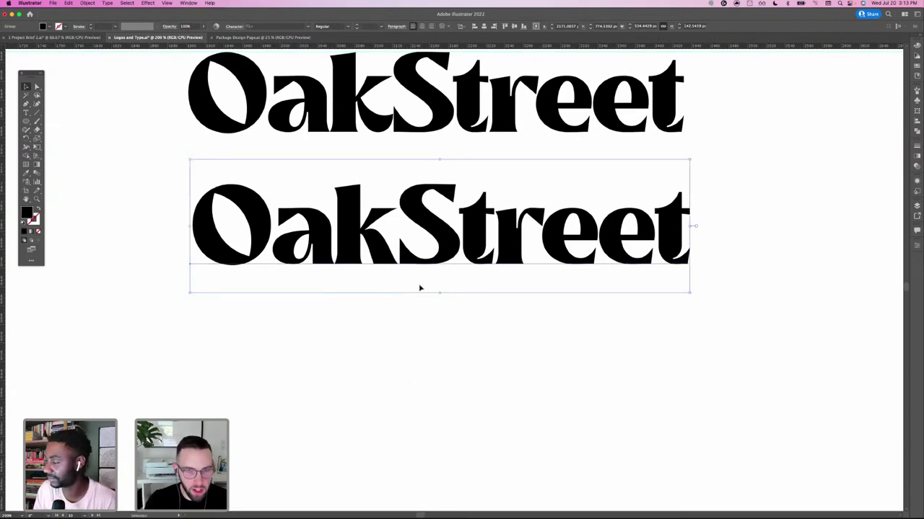
{"action": "key", "text": "super+c"}
{"action": "key", "text": "super+v"}
{"action": "key", "text": "space"}
{"action": "left_click_drag", "start_coordinate": [322, 368], "coordinate": [304, 282]}
{"action": "left_click_drag", "start_coordinate": [346, 217], "coordinate": [363, 283]}
{"action": "left_click_drag", "start_coordinate": [331, 253], "coordinate": [333, 268]}
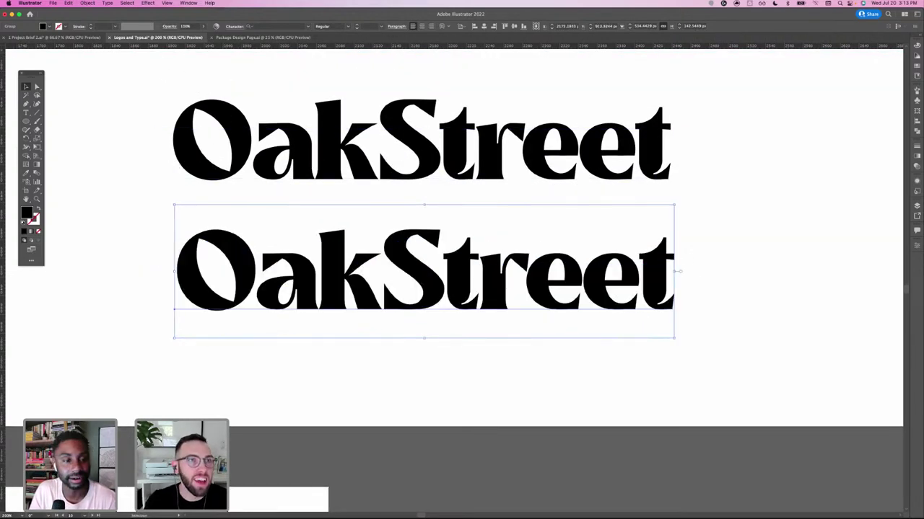
{"action": "left_click", "coordinate": [107, 3]}
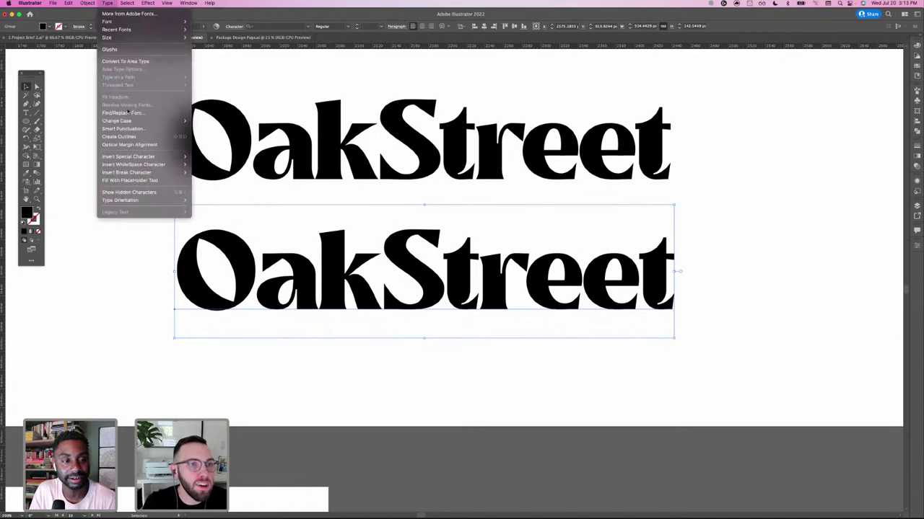
{"action": "left_click", "coordinate": [130, 137]}
- Round the inner bottom corner of the k's leg in the outlined OakStreet copy to a radius of about 12 px
{"action": "key", "text": "z"}
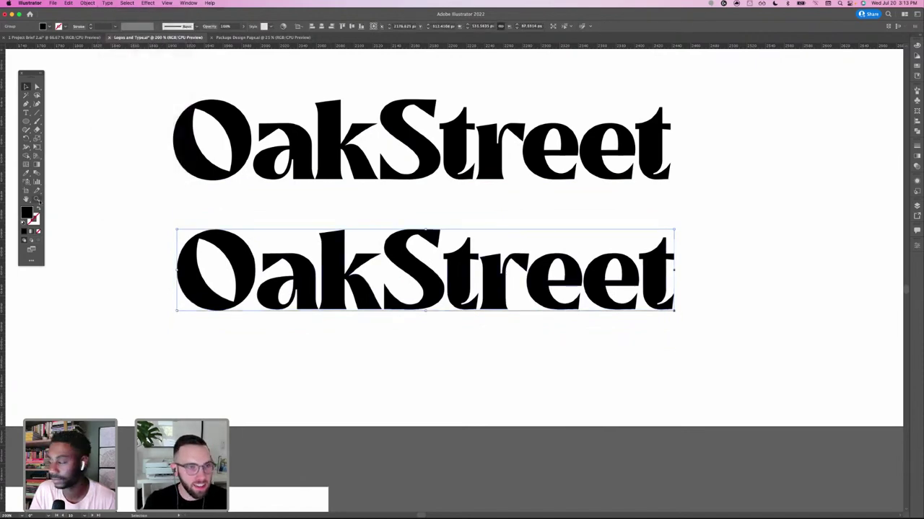
{"action": "left_click", "coordinate": [357, 325]}
{"action": "left_click", "coordinate": [488, 262]}
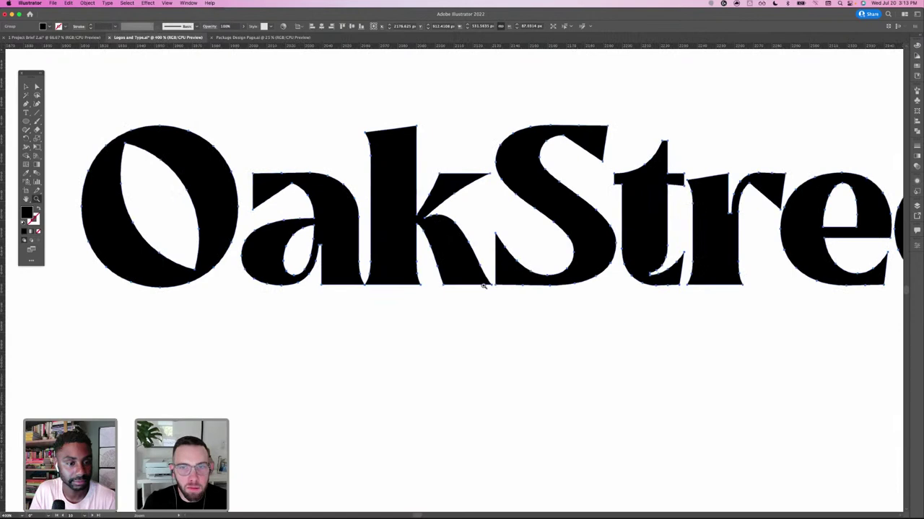
{"action": "left_click", "coordinate": [462, 300]}
{"action": "left_click", "coordinate": [435, 282]}
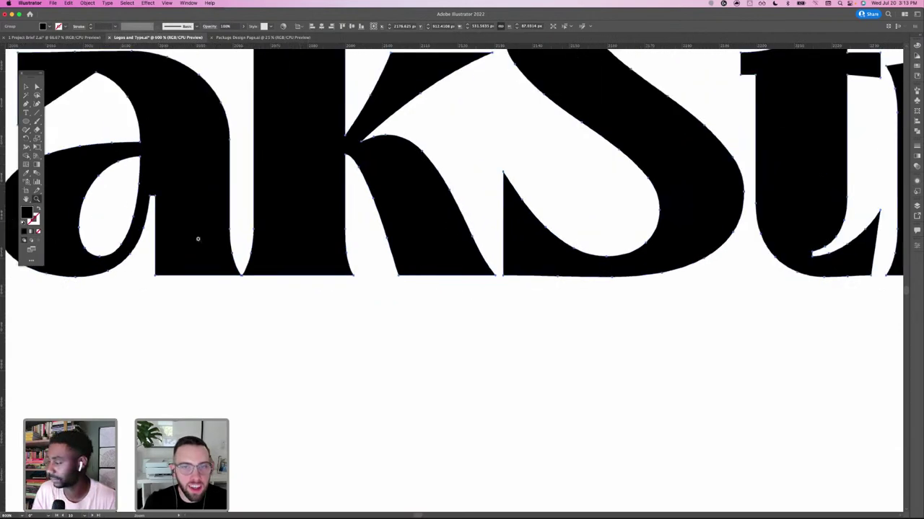
{"action": "key", "text": "v"}
{"action": "left_click", "coordinate": [432, 282]}
{"action": "key", "text": "a"}
{"action": "left_click", "coordinate": [228, 161]}
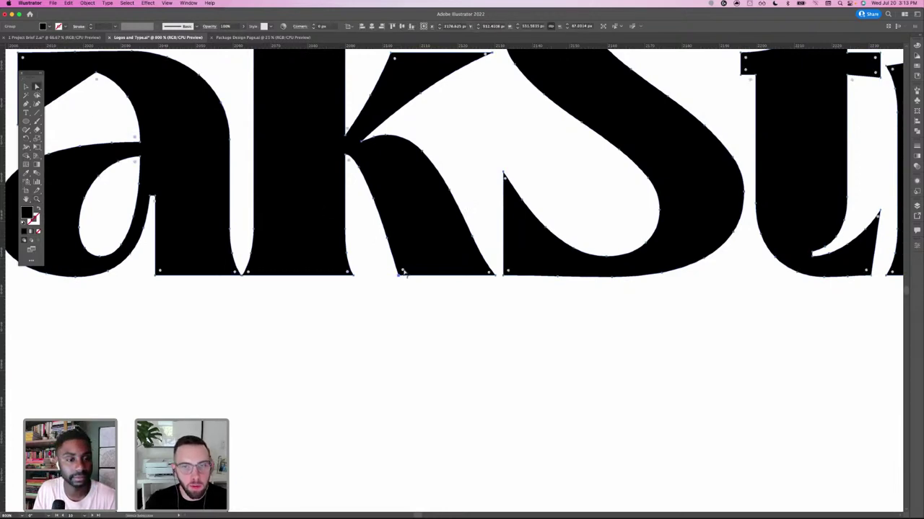
{"action": "left_click_drag", "start_coordinate": [404, 272], "coordinate": [442, 241]}
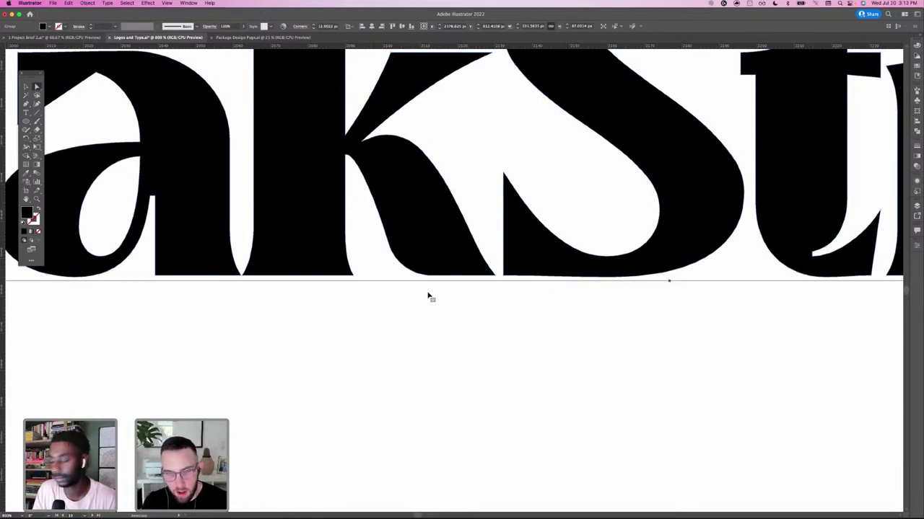
{"action": "scroll", "coordinate": [429, 297], "scroll_direction": "down", "scroll_amount": 6}
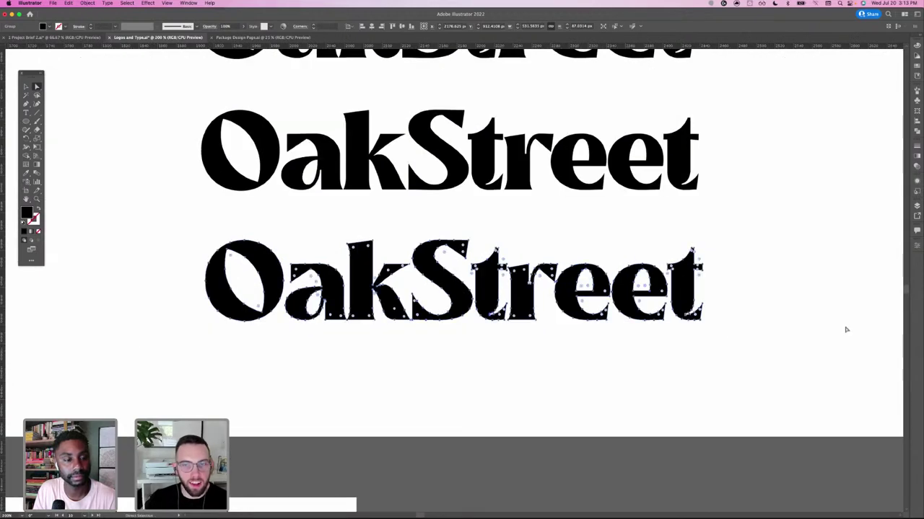
{"action": "left_click", "coordinate": [25, 87]}
{"action": "left_click", "coordinate": [188, 289]}
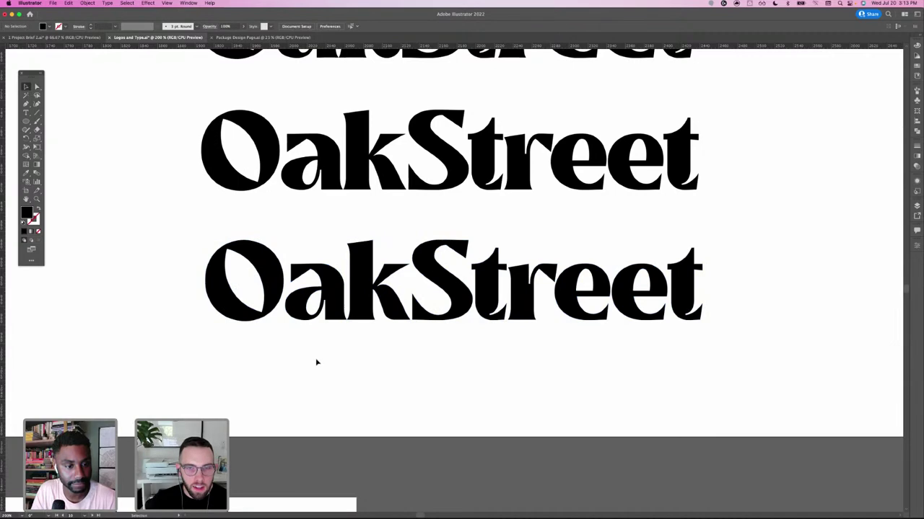
- Inspect the rounded k leg up close and compare the three stacked OakStreet wordmarks at reduced zoom
{"action": "left_click", "coordinate": [397, 315]}
{"action": "key", "text": "a"}
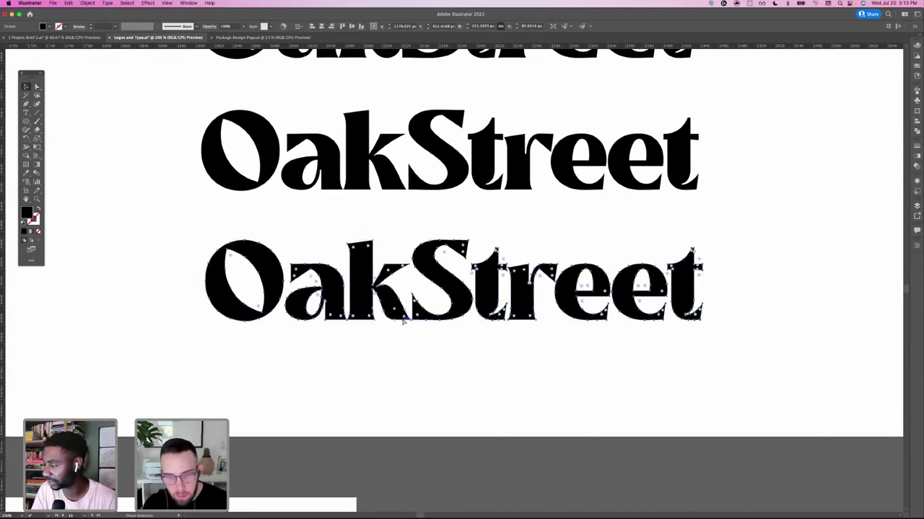
{"action": "key", "text": "super+equal"}
{"action": "key", "text": "super+equal"}
{"action": "key", "text": "super+equal"}
{"action": "left_click_drag", "start_coordinate": [424, 368], "coordinate": [573, 317]}
{"action": "left_click", "coordinate": [343, 422]}
{"action": "key", "text": "super+minus"}
{"action": "key", "text": "super+minus"}
{"action": "key", "text": "super+minus"}
{"action": "key", "text": "super+minus"}
{"action": "key", "text": "super+minus"}
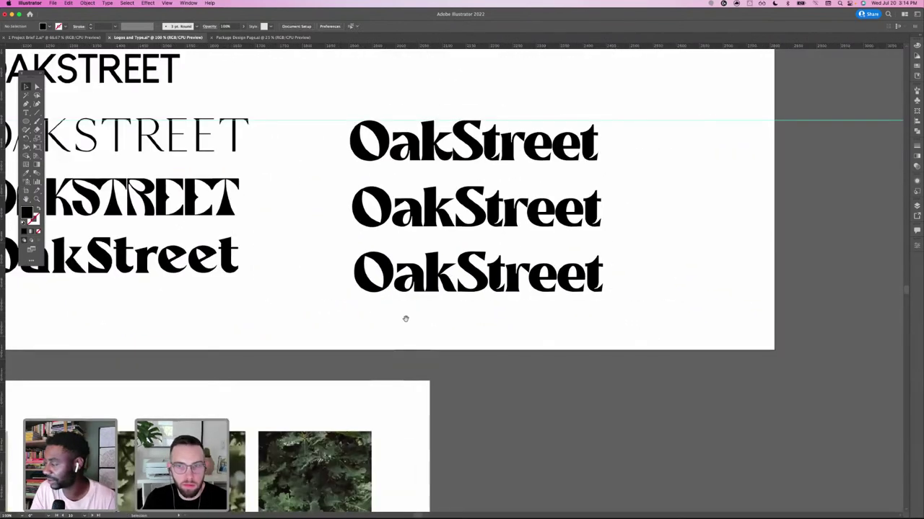
{"action": "left_click_drag", "start_coordinate": [406, 318], "coordinate": [369, 318]}
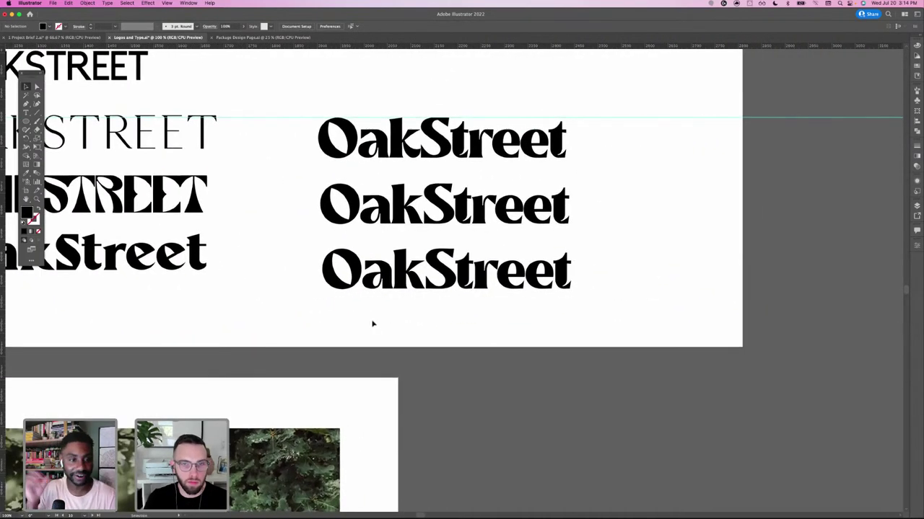
- Isolate the letters of the outlined OakStreet copy and nudge the final e and t slightly right
{"action": "left_click", "coordinate": [532, 289]}
{"action": "double_click", "coordinate": [532, 287]}
{"action": "double_click", "coordinate": [536, 277]}
{"action": "left_click", "coordinate": [536, 276]}
{"action": "left_click", "coordinate": [567, 286], "text": "shift"}
{"action": "key", "text": "Right"}
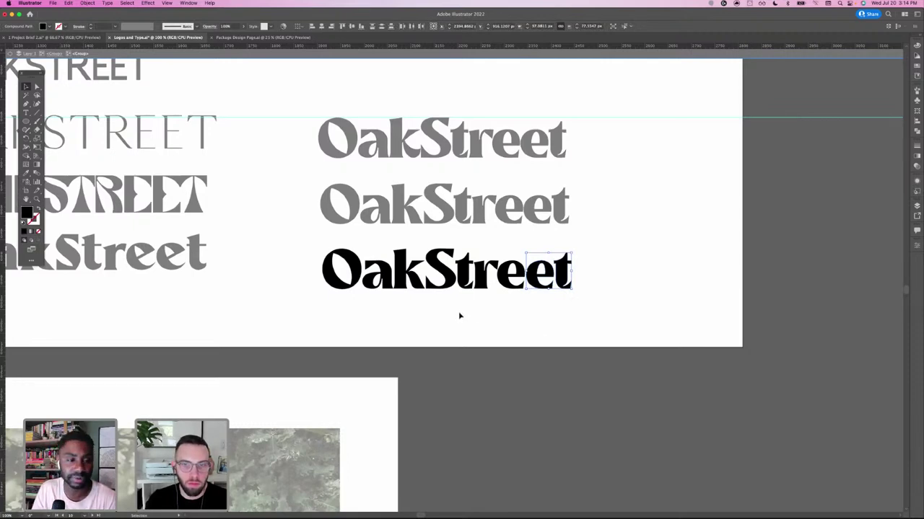
- Examine the S and its spacing to the k in the outlined wordmark, and leave group isolation
{"action": "left_click", "coordinate": [428, 286]}
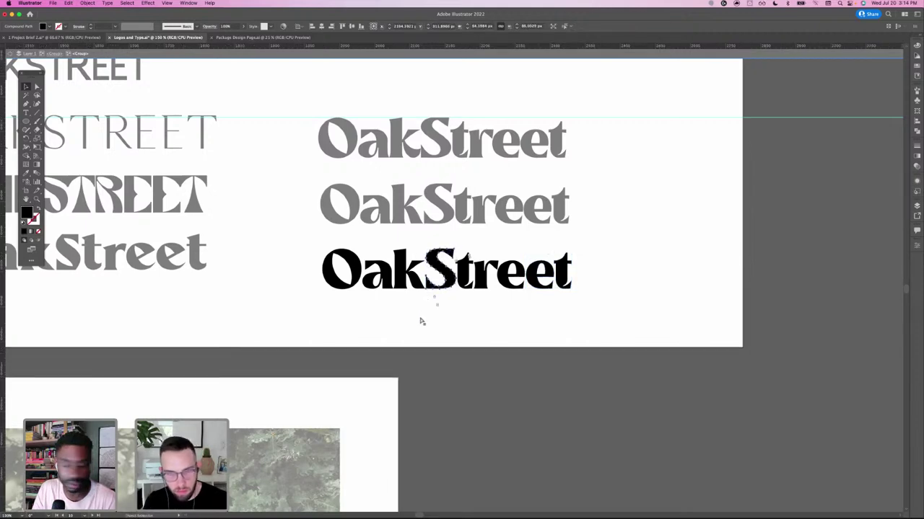
{"action": "key", "text": "super+equal"}
{"action": "key", "text": "super+equal"}
{"action": "key", "text": "super+equal"}
{"action": "key", "text": "super+equal"}
{"action": "key", "text": "space"}
{"action": "left_click_drag", "start_coordinate": [323, 397], "coordinate": [342, 346]}
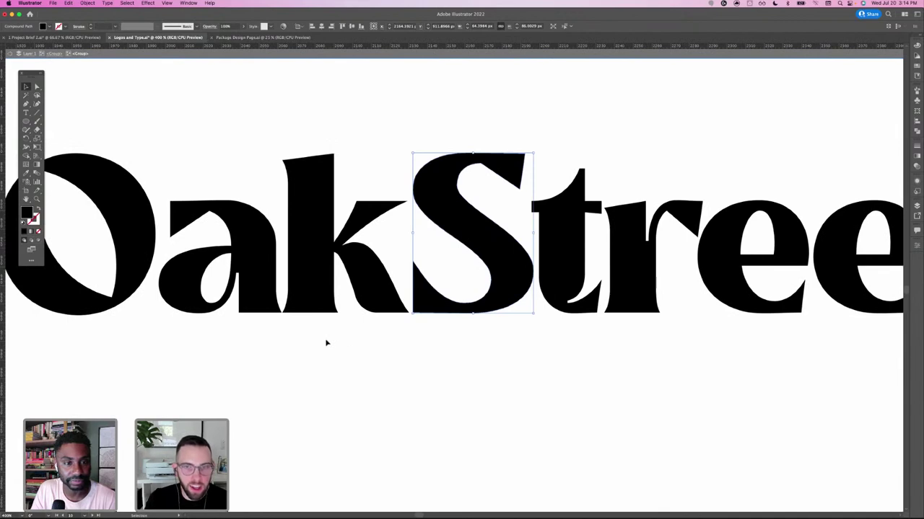
{"action": "left_click", "coordinate": [384, 408]}
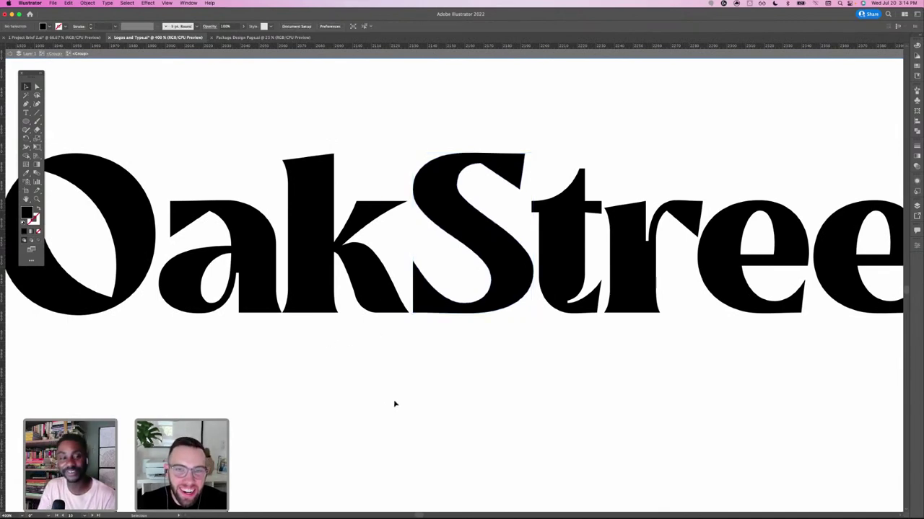
{"action": "double_click", "coordinate": [395, 403]}
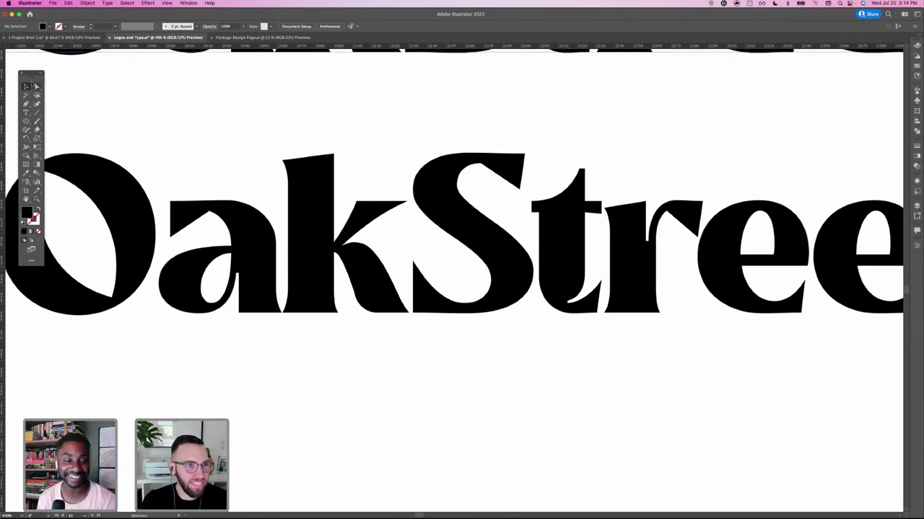
- Nudge the lower-left corner anchor of the S left toward the foot of the k in the outlined wordmark
{"action": "left_click", "coordinate": [37, 87]}
{"action": "left_click", "coordinate": [427, 293]}
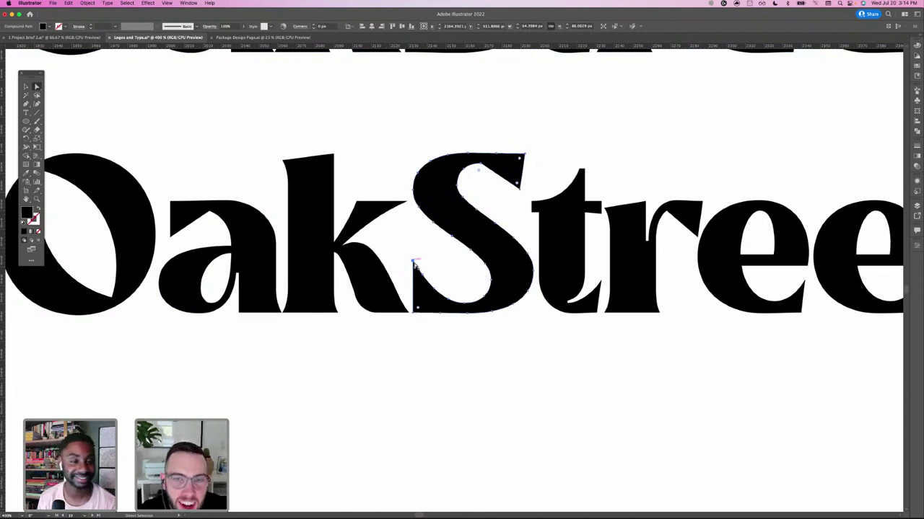
{"action": "left_click_drag", "start_coordinate": [413, 262], "coordinate": [385, 236]}
{"action": "key", "text": "super+z"}
{"action": "key", "text": "super+="}
{"action": "key", "text": "super+="}
{"action": "left_click_drag", "start_coordinate": [245, 374], "coordinate": [331, 312]}
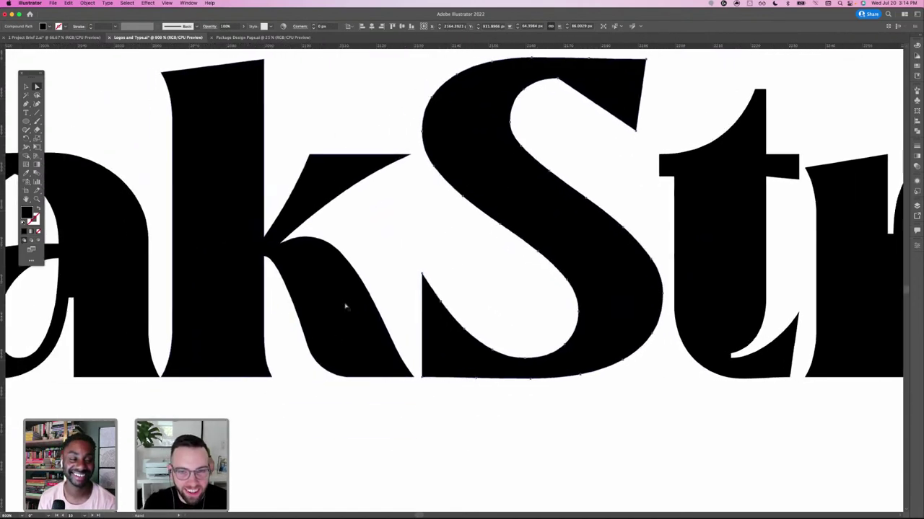
{"action": "left_click", "coordinate": [424, 374]}
{"action": "key", "text": "Left"}
{"action": "key", "text": "Left"}
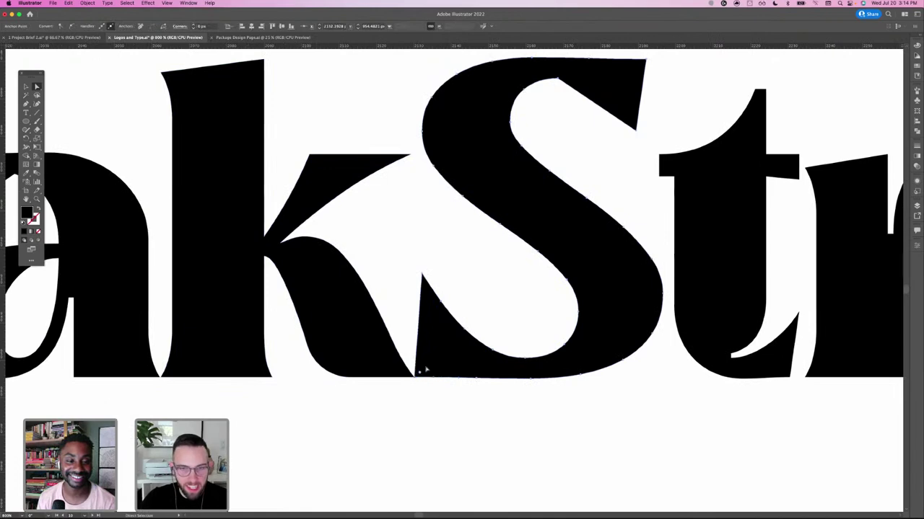
{"action": "key", "text": "Left"}
{"action": "key", "text": "Left"}
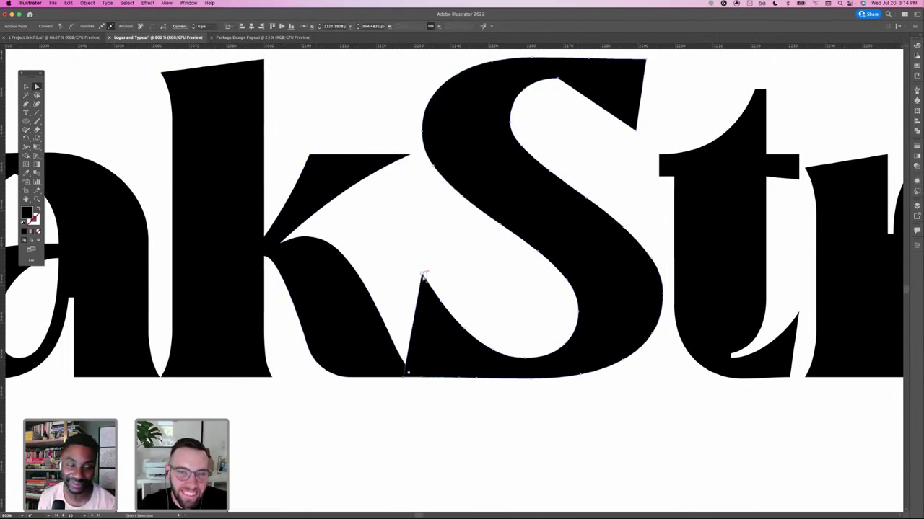
- Try to join the S's lower tail to the upper curve of the k's leg by moving its tip and inner curve anchors, and undo it
{"action": "left_click_drag", "start_coordinate": [423, 277], "coordinate": [334, 248]}
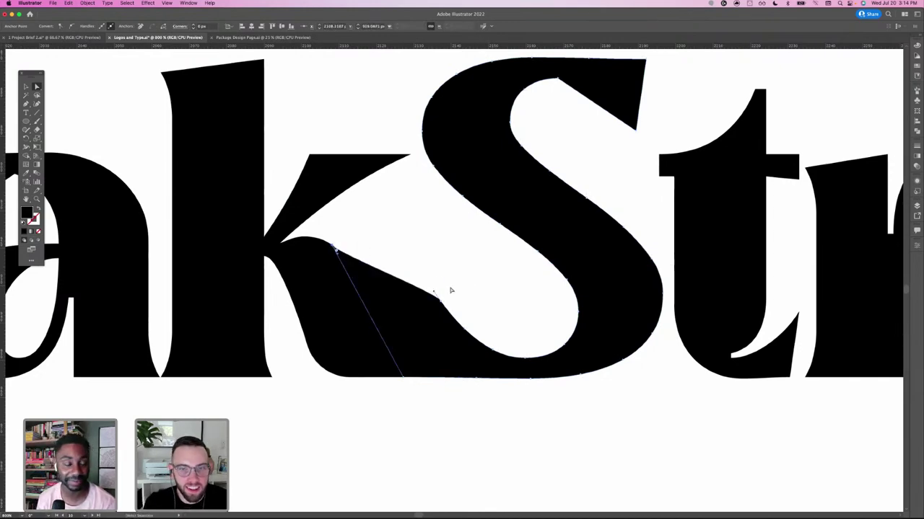
{"action": "mouse_move", "coordinate": [444, 296]}
{"action": "left_mouse_down"}
{"action": "mouse_move", "coordinate": [436, 316]}
{"action": "mouse_move", "coordinate": [415, 304]}
{"action": "mouse_move", "coordinate": [422, 306]}
{"action": "left_mouse_up"}
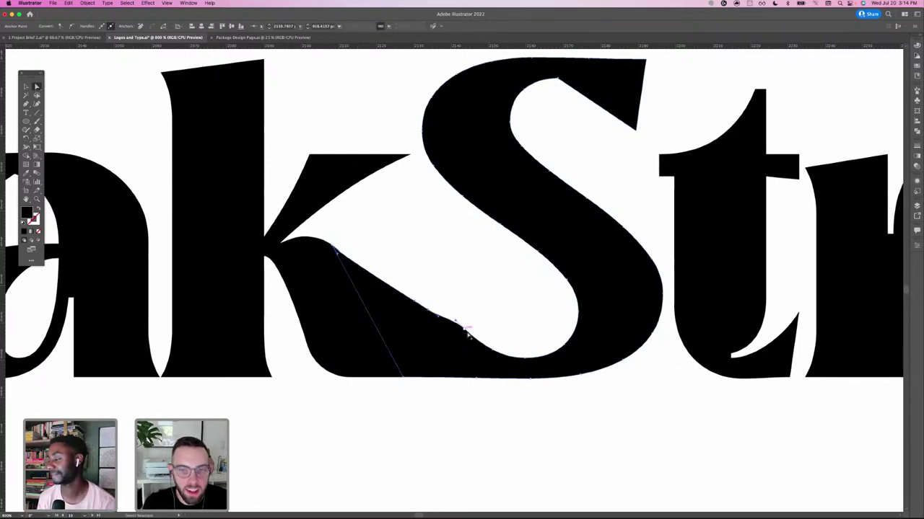
{"action": "left_click_drag", "start_coordinate": [465, 329], "coordinate": [466, 335]}
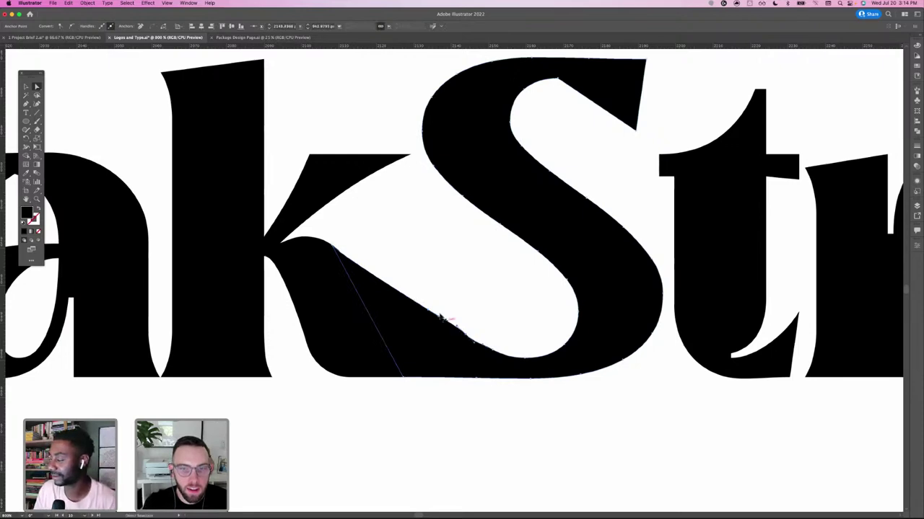
{"action": "scroll", "coordinate": [427, 310], "scroll_direction": "down", "scroll_amount": 6}
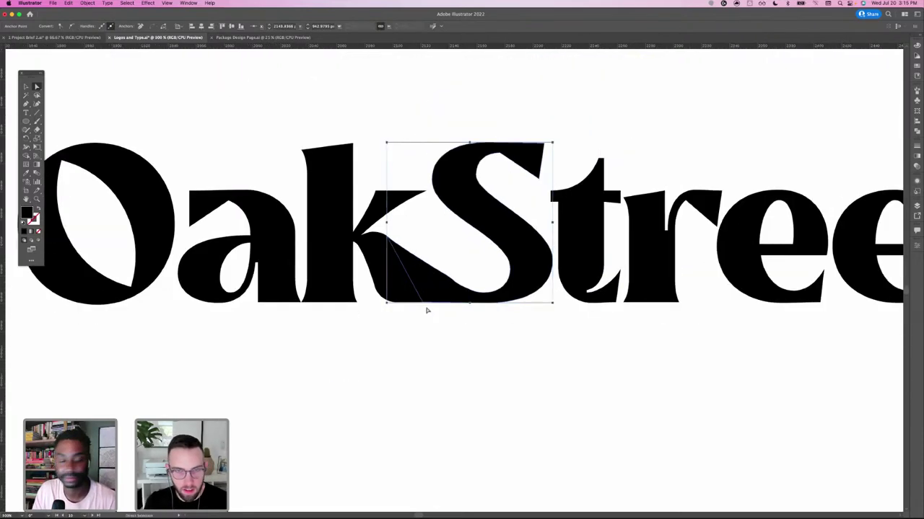
{"action": "scroll", "coordinate": [420, 281], "scroll_direction": "up", "scroll_amount": 5}
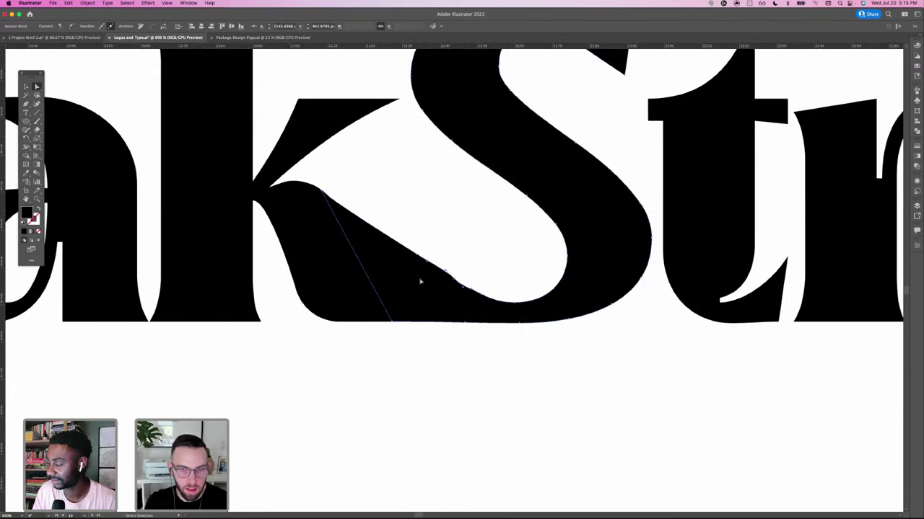
{"action": "key", "text": "super+z"}
{"action": "key", "text": "super+z"}
{"action": "key", "text": "super+z"}
{"action": "key", "text": "super+z"}
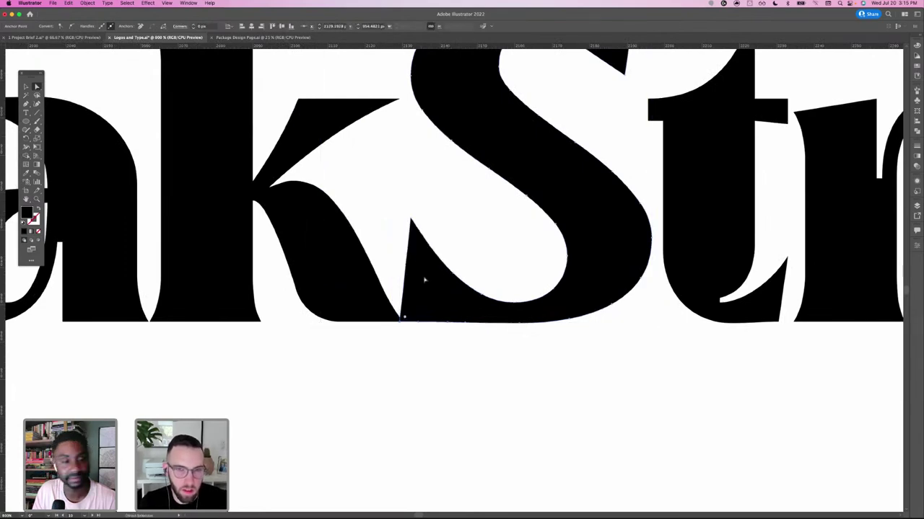
- Try to attach the S's tail tip partway down the k's leg and smooth its upper edge, and undo the changes
{"action": "left_click_drag", "start_coordinate": [411, 219], "coordinate": [367, 253]}
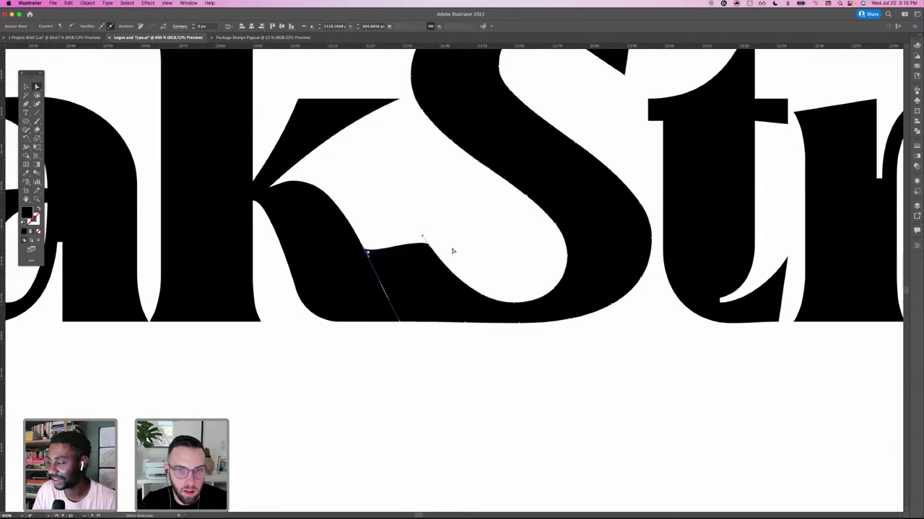
{"action": "left_click_drag", "start_coordinate": [431, 247], "coordinate": [440, 276]}
{"action": "key", "text": "super+z"}
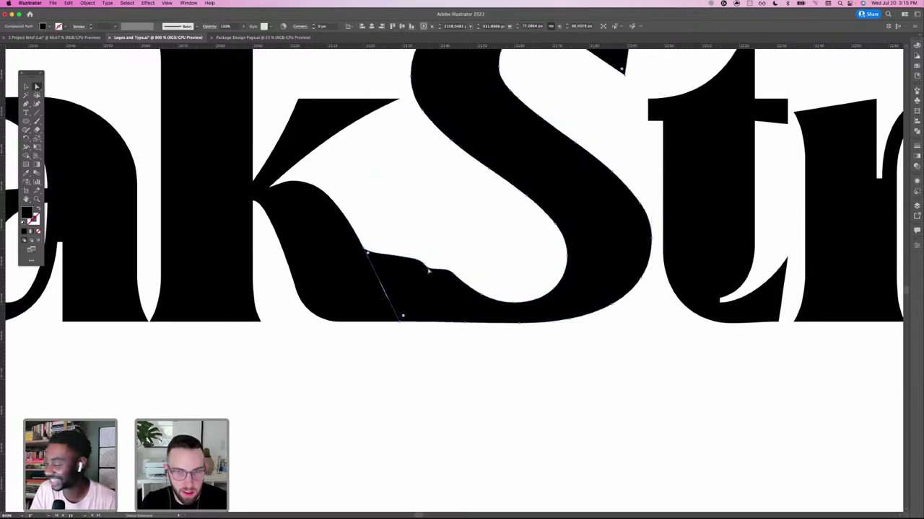
{"action": "left_click", "coordinate": [430, 272]}
{"action": "mouse_move", "coordinate": [431, 274]}
{"action": "left_mouse_down"}
{"action": "mouse_move", "coordinate": [441, 268]}
{"action": "mouse_move", "coordinate": [457, 280]}
{"action": "mouse_move", "coordinate": [417, 270]}
{"action": "left_mouse_up"}
{"action": "left_click_drag", "start_coordinate": [363, 253], "coordinate": [361, 245]}
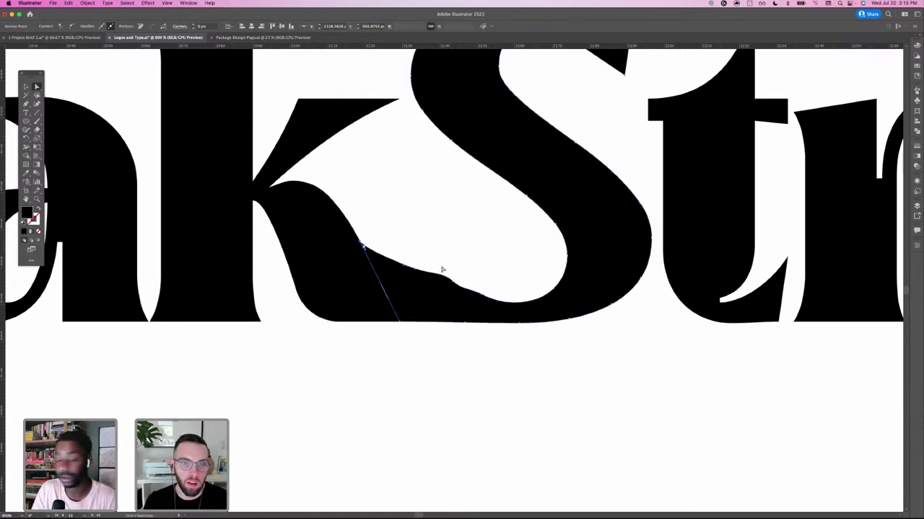
{"action": "key", "text": "super+z"}
{"action": "key", "text": "super+z"}
{"action": "key", "text": "super+z"}
{"action": "key", "text": "super+z"}
{"action": "key", "text": "super+z"}
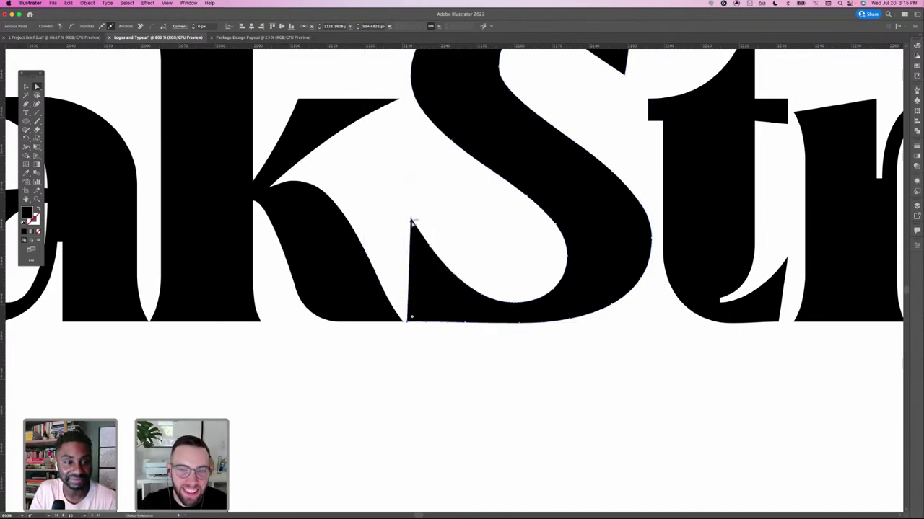
- Delete the S's pointed lower tip anchor and reshape the tail into a thin stroke that joins the lower part of the k's leg
{"action": "left_click", "coordinate": [26, 103]}
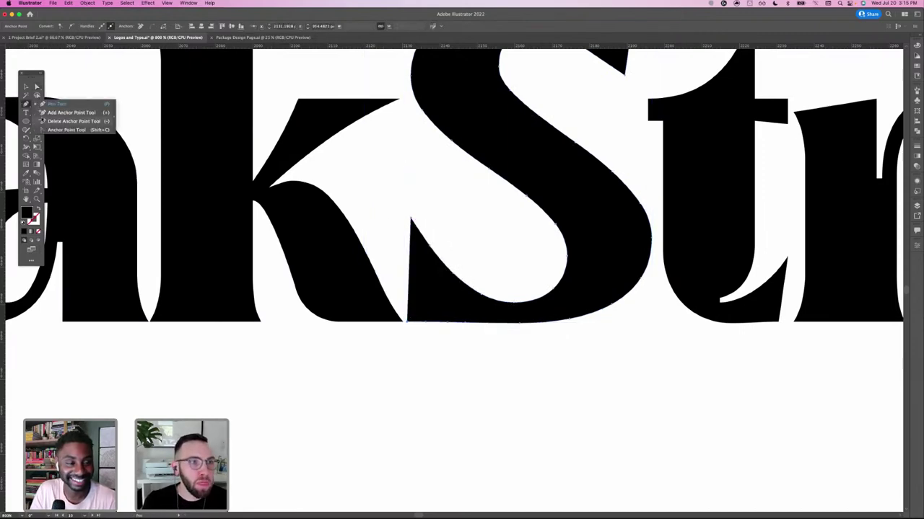
{"action": "left_click", "coordinate": [74, 121]}
{"action": "left_click_drag", "start_coordinate": [411, 218], "coordinate": [431, 252]}
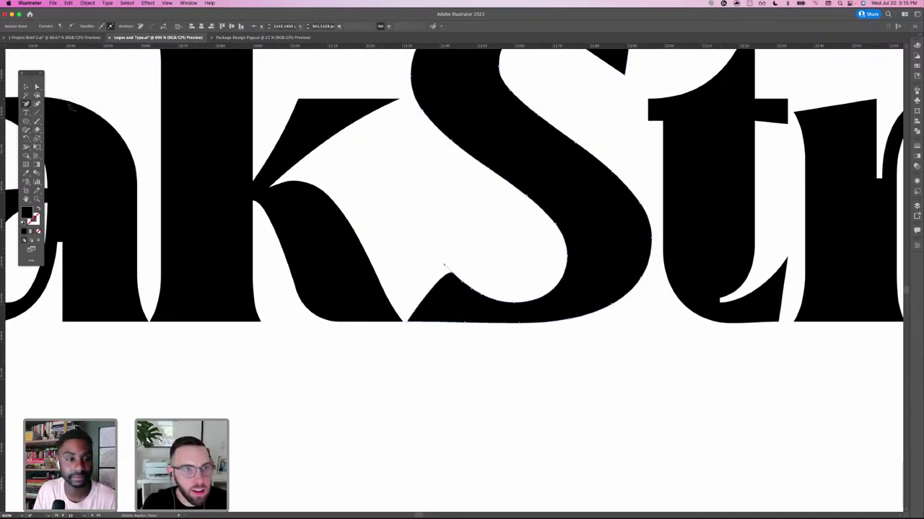
{"action": "left_click", "coordinate": [37, 87]}
{"action": "left_click_drag", "start_coordinate": [453, 276], "coordinate": [394, 317]}
{"action": "mouse_move", "coordinate": [472, 292]}
{"action": "left_mouse_down"}
{"action": "mouse_move", "coordinate": [484, 296]}
{"action": "mouse_move", "coordinate": [479, 307]}
{"action": "mouse_move", "coordinate": [491, 301]}
{"action": "mouse_move", "coordinate": [456, 297]}
{"action": "left_mouse_up"}
{"action": "left_click_drag", "start_coordinate": [380, 290], "coordinate": [379, 283]}
{"action": "left_click", "coordinate": [386, 262]}
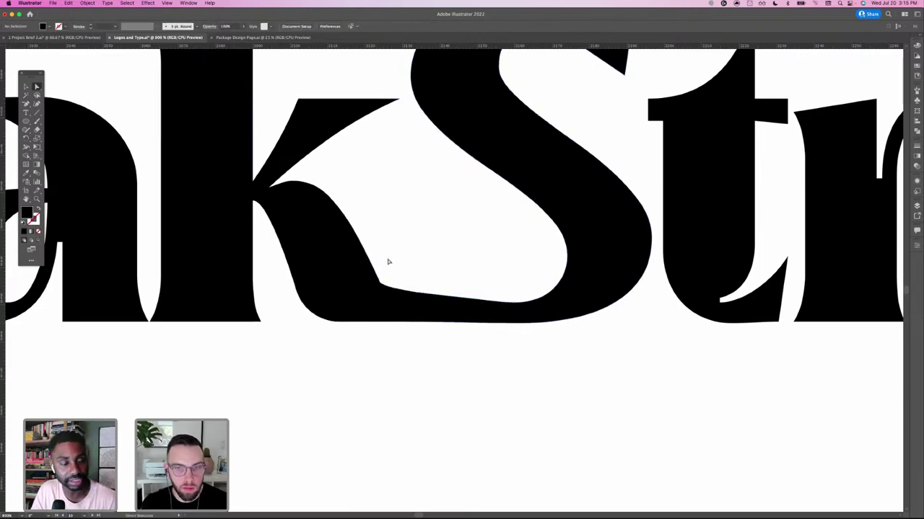
- Compare the connected kS wordmark with the other stacked OakStreet versions at several zoom levels
{"action": "scroll", "coordinate": [412, 257], "scroll_direction": "down", "scroll_amount": 10}
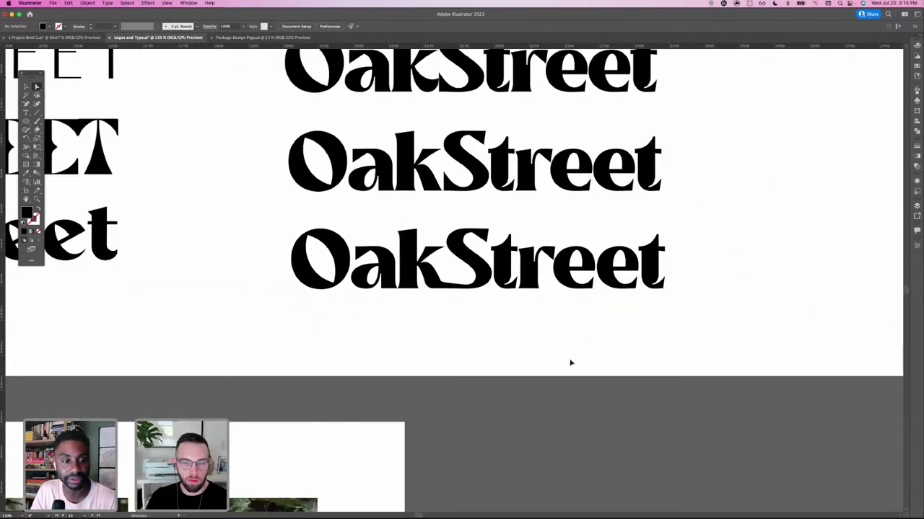
{"action": "scroll", "coordinate": [570, 363], "scroll_direction": "up", "scroll_amount": 10}
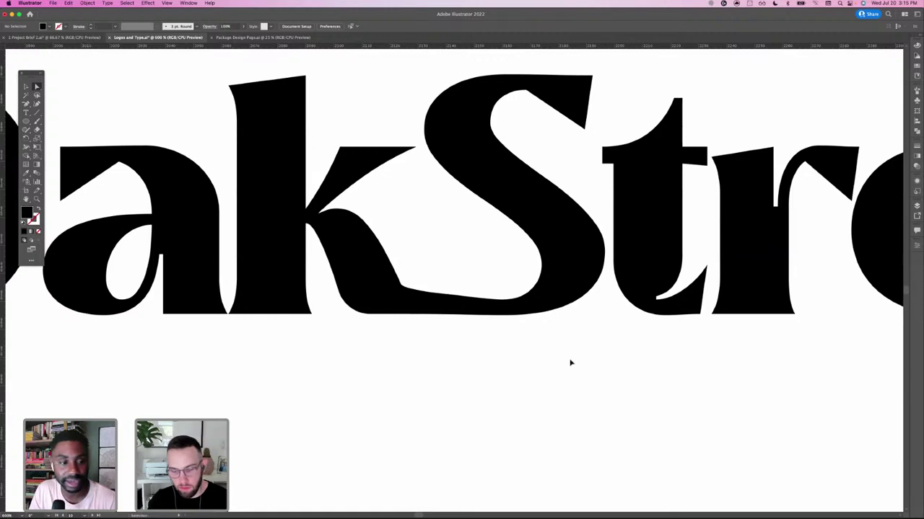
{"action": "scroll", "coordinate": [570, 363], "scroll_direction": "down", "scroll_amount": 10}
{"action": "scroll", "coordinate": [573, 309], "scroll_direction": "up", "scroll_amount": 2}
{"action": "scroll", "coordinate": [573, 309], "scroll_direction": "right", "scroll_amount": 2}
{"action": "scroll", "coordinate": [550, 323], "scroll_direction": "up", "scroll_amount": 2}
{"action": "scroll", "coordinate": [550, 322], "scroll_direction": "right", "scroll_amount": 3}
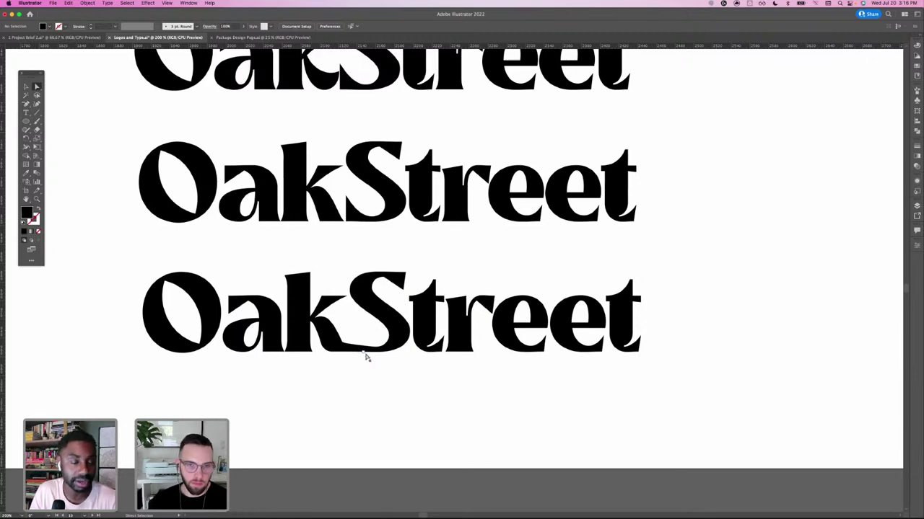
{"action": "scroll", "coordinate": [317, 277], "scroll_direction": "up", "scroll_amount": 2}
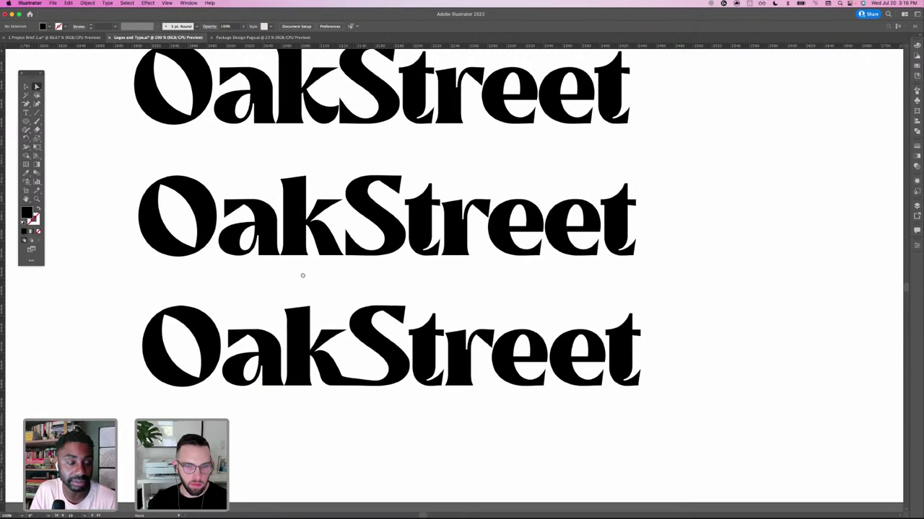
{"action": "left_click_drag", "start_coordinate": [303, 278], "coordinate": [319, 199]}
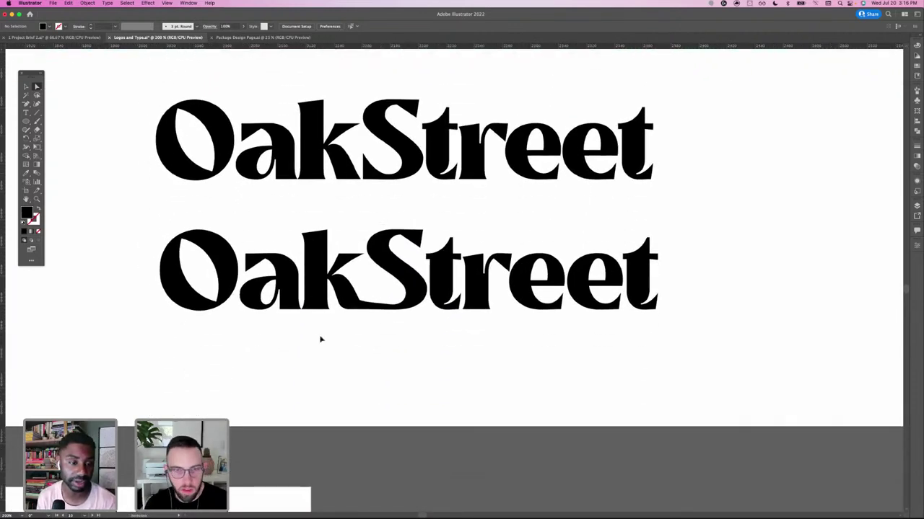
- Merge the overlapping k and S by applying Pathfinder Unite to the lowest OakStreet wordmark group
{"action": "key", "text": "super+equal"}
{"action": "left_click", "coordinate": [318, 329]}
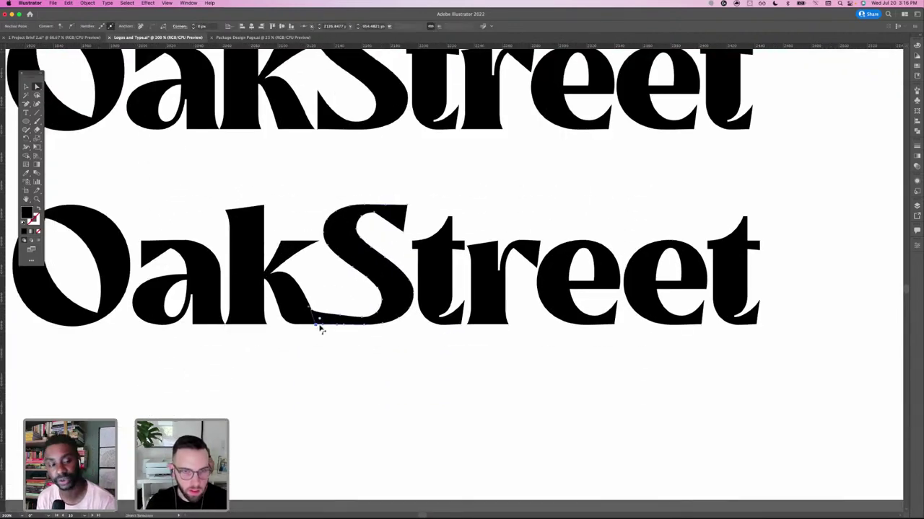
{"action": "left_click", "coordinate": [26, 86]}
{"action": "left_click", "coordinate": [276, 354]}
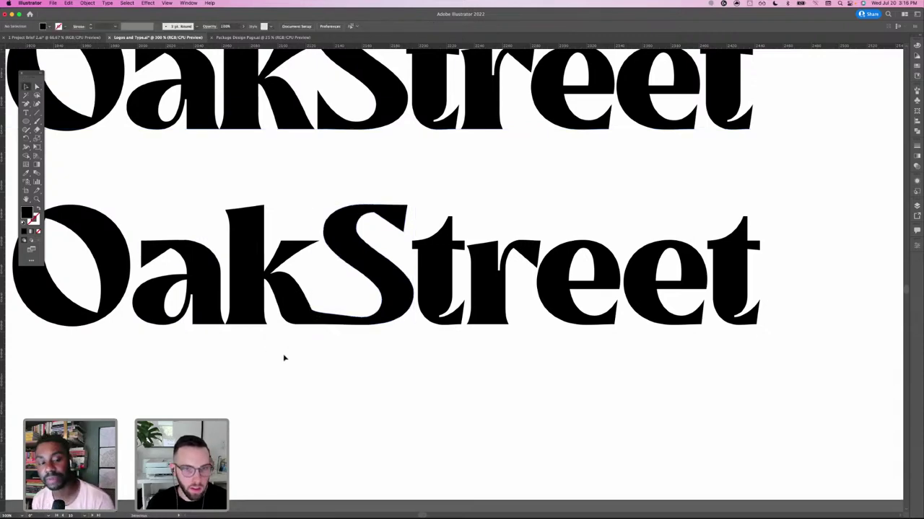
{"action": "left_click_drag", "start_coordinate": [337, 329], "coordinate": [343, 322]}
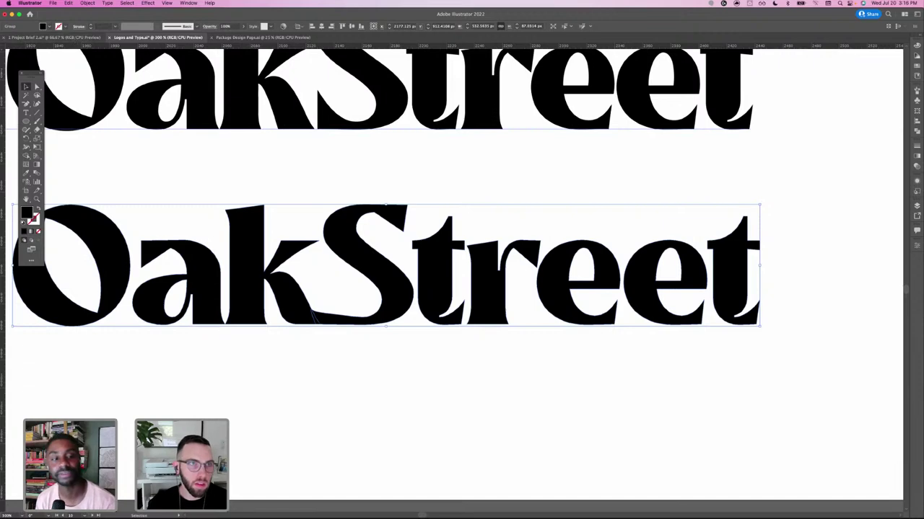
{"action": "left_click", "coordinate": [88, 3]}
{"action": "mouse_move", "coordinate": [149, 185]}
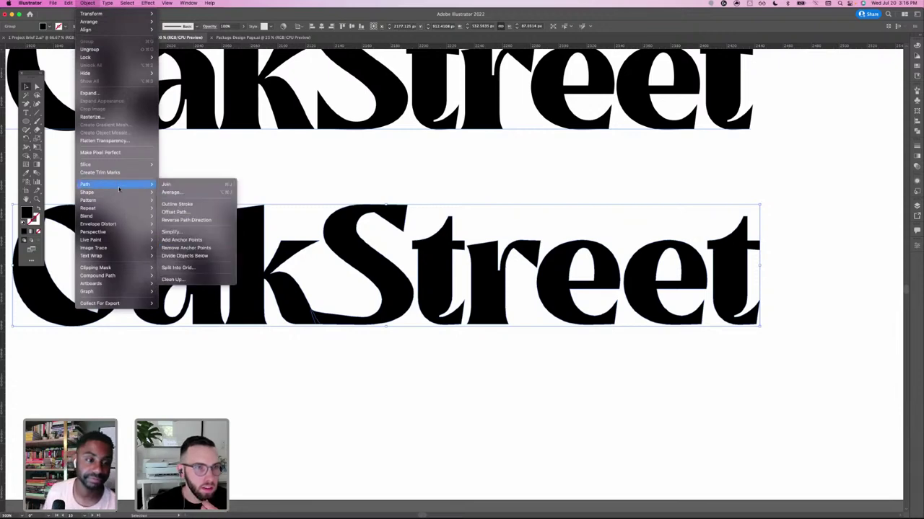
{"action": "mouse_move", "coordinate": [188, 3]}
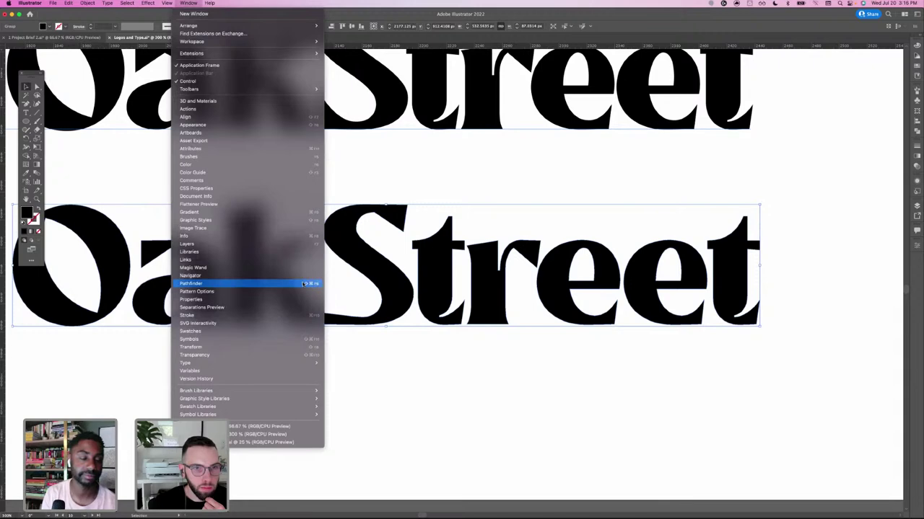
{"action": "left_click", "coordinate": [241, 283]}
{"action": "left_click", "coordinate": [829, 106]}
- Isolate the merged kS shape in the lowest OakStreet wordmark and soften the corner between leg and tail with the Smooth tool
{"action": "key", "text": "super+="}
{"action": "key", "text": "super+="}
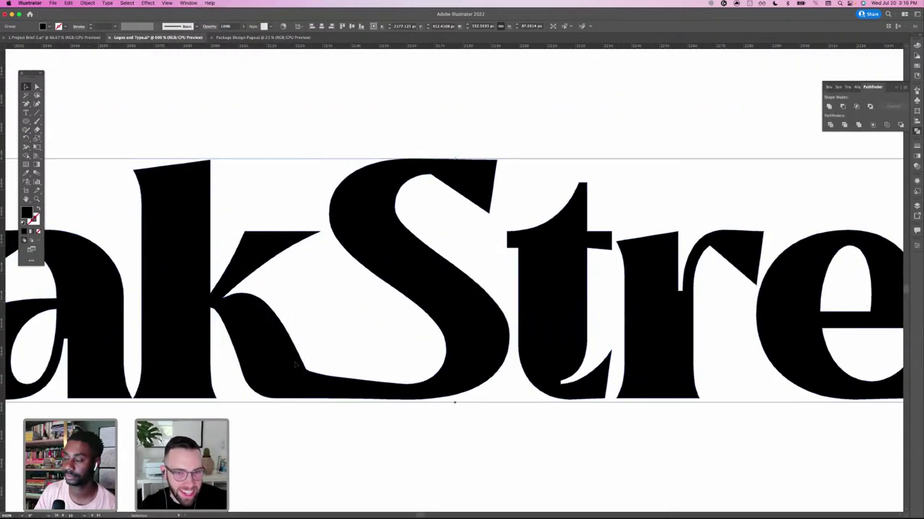
{"action": "left_click_drag", "start_coordinate": [297, 365], "coordinate": [313, 318]}
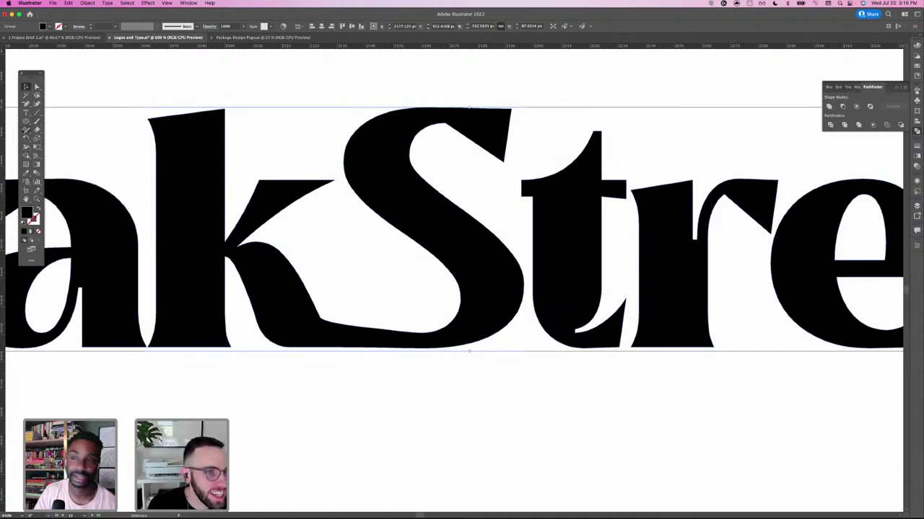
{"action": "left_click_drag", "start_coordinate": [26, 129], "coordinate": [56, 149]}
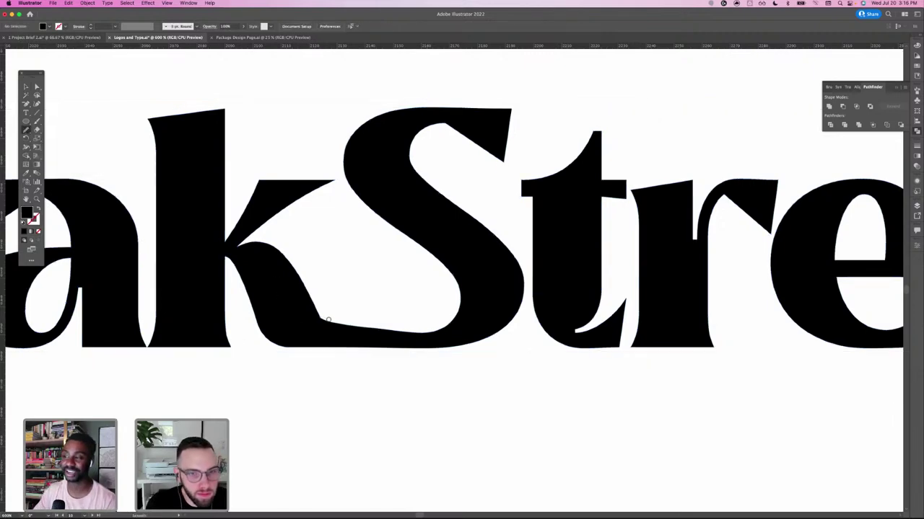
{"action": "left_click", "coordinate": [26, 87]}
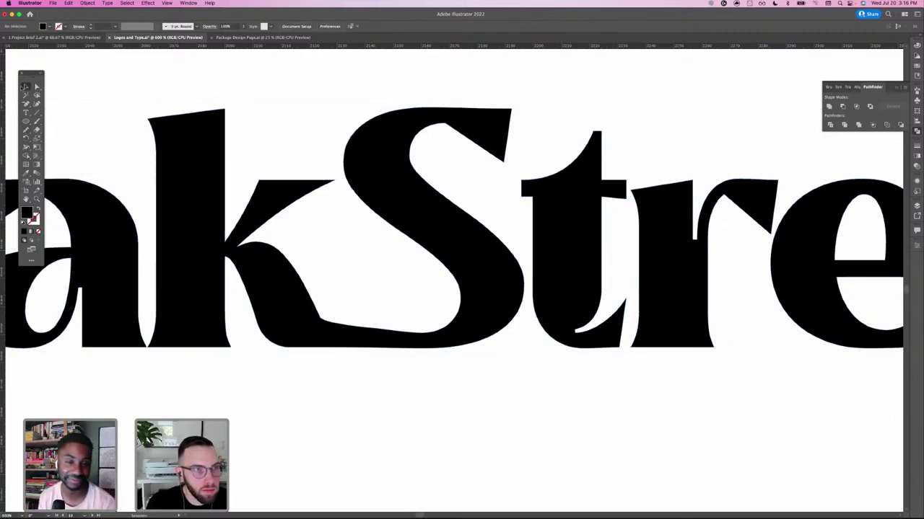
{"action": "left_click", "coordinate": [300, 341]}
{"action": "double_click", "coordinate": [300, 340]}
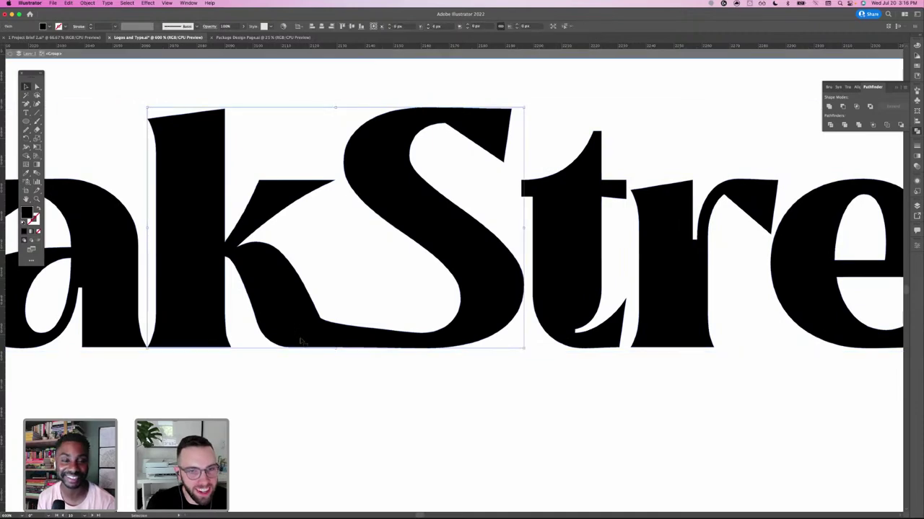
{"action": "left_click", "coordinate": [26, 128]}
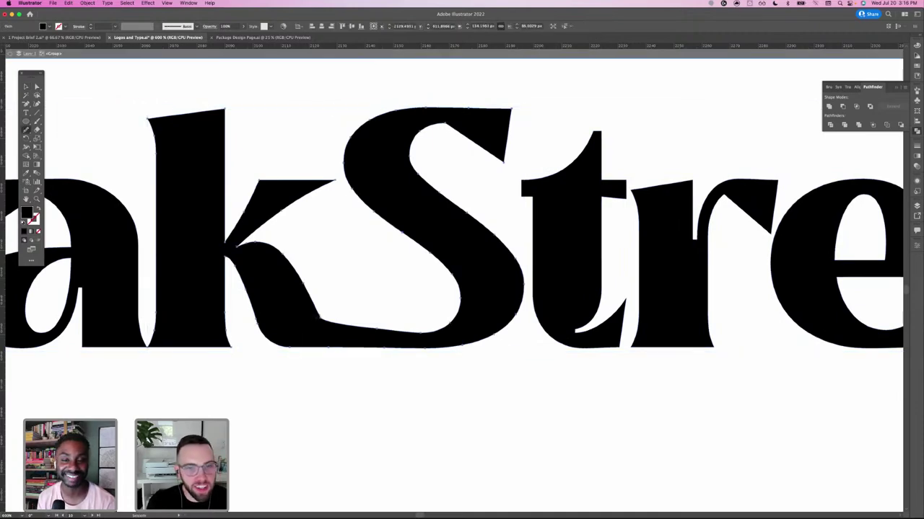
{"action": "left_click_drag", "start_coordinate": [343, 329], "coordinate": [296, 303]}
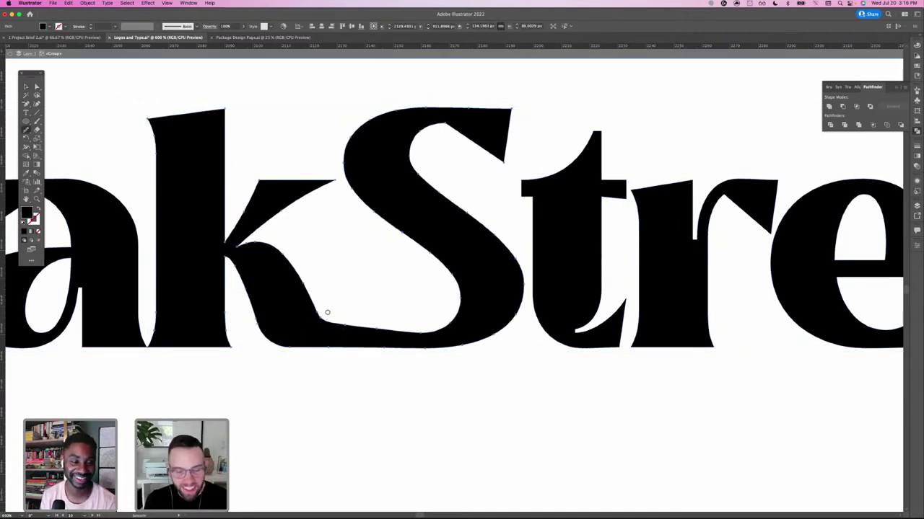
- Smooth the k's leg edge and its junction with the S's tail further into a rounded curve, and exit isolation
{"action": "key", "text": "super+equal"}
{"action": "key", "text": "super+equal"}
{"action": "left_click_drag", "start_coordinate": [491, 445], "coordinate": [438, 330]}
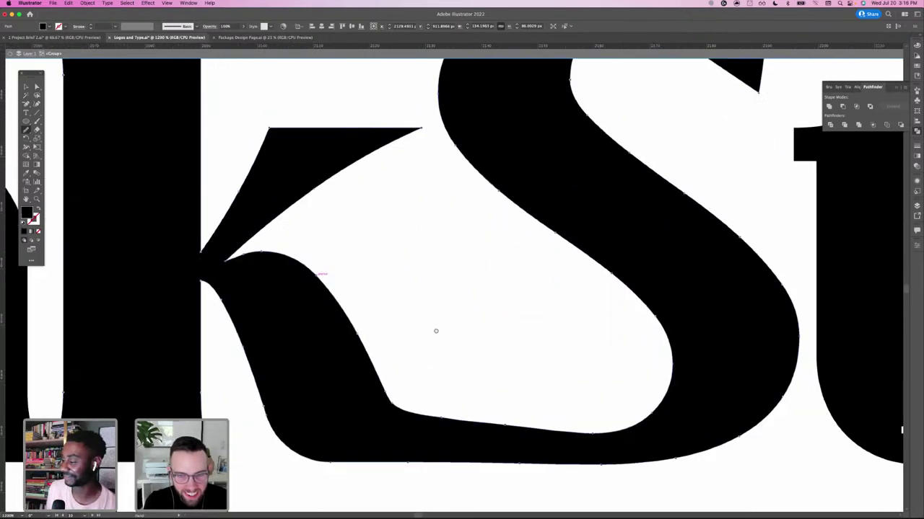
{"action": "mouse_move", "coordinate": [416, 361]}
{"action": "left_mouse_down"}
{"action": "mouse_move", "coordinate": [518, 375]}
{"action": "mouse_move", "coordinate": [351, 349]}
{"action": "left_mouse_up"}
{"action": "left_click_drag", "start_coordinate": [486, 372], "coordinate": [349, 339]}
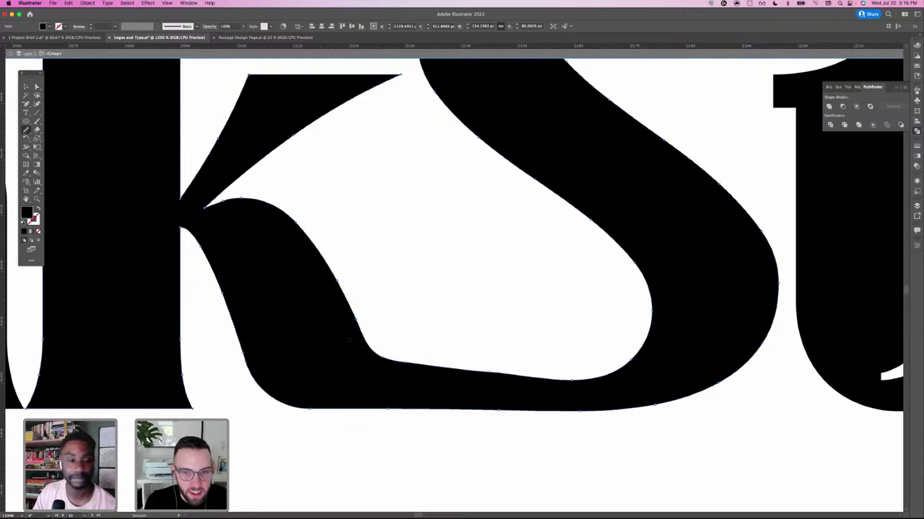
{"action": "left_click", "coordinate": [26, 86]}
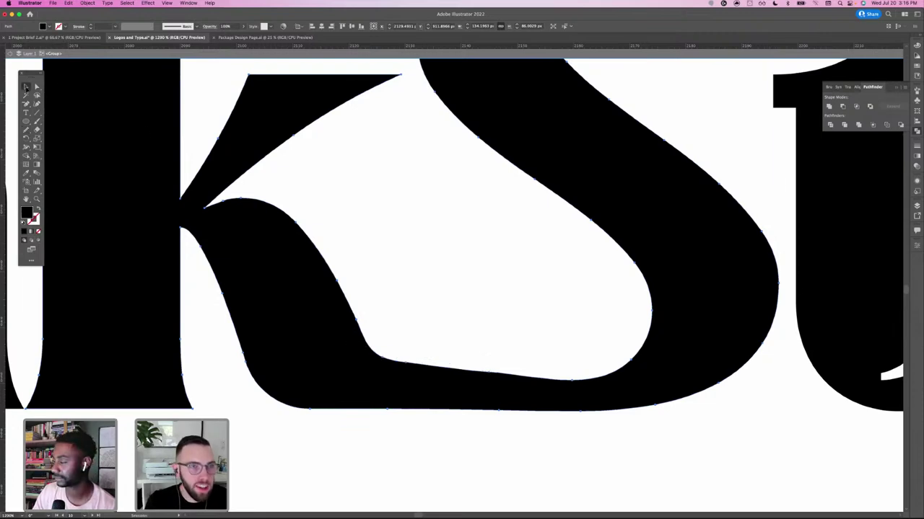
{"action": "left_click", "coordinate": [422, 251]}
- Compare the smoothed kS ligature wordmark with the OakStreet versions stacked above it
{"action": "scroll", "coordinate": [421, 251], "scroll_direction": "down", "scroll_amount": 10}
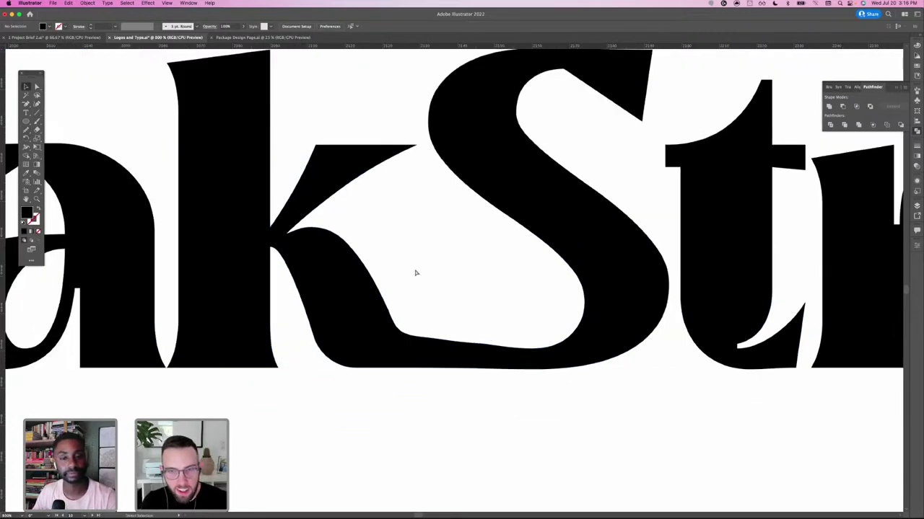
{"action": "scroll", "coordinate": [521, 266], "scroll_direction": "right", "scroll_amount": 5}
{"action": "scroll", "coordinate": [521, 265], "scroll_direction": "down", "scroll_amount": 1}
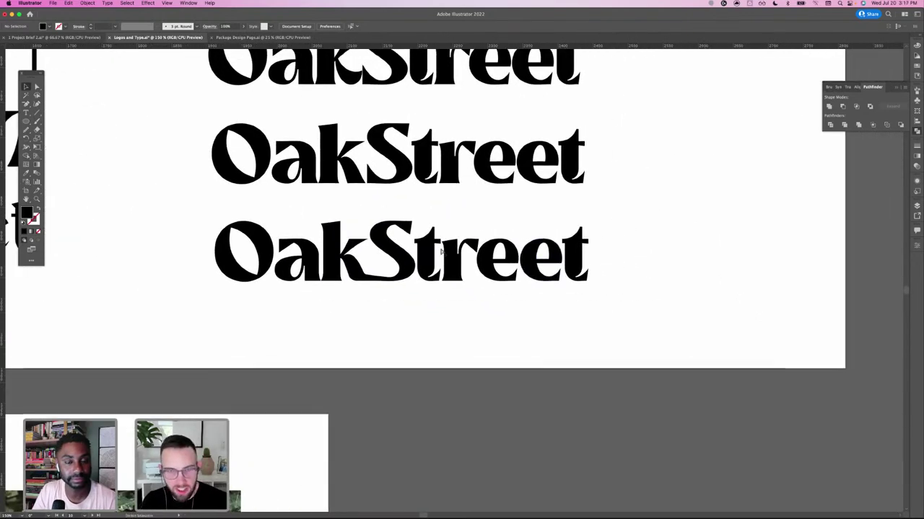
{"action": "scroll", "coordinate": [441, 252], "scroll_direction": "up", "scroll_amount": 2}
{"action": "scroll", "coordinate": [276, 320], "scroll_direction": "up", "scroll_amount": 3}
{"action": "scroll", "coordinate": [276, 319], "scroll_direction": "left", "scroll_amount": 1}
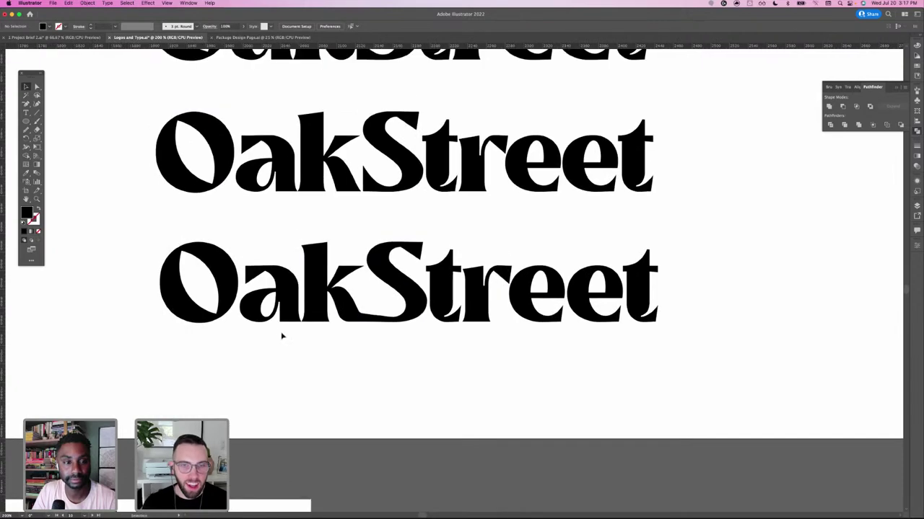
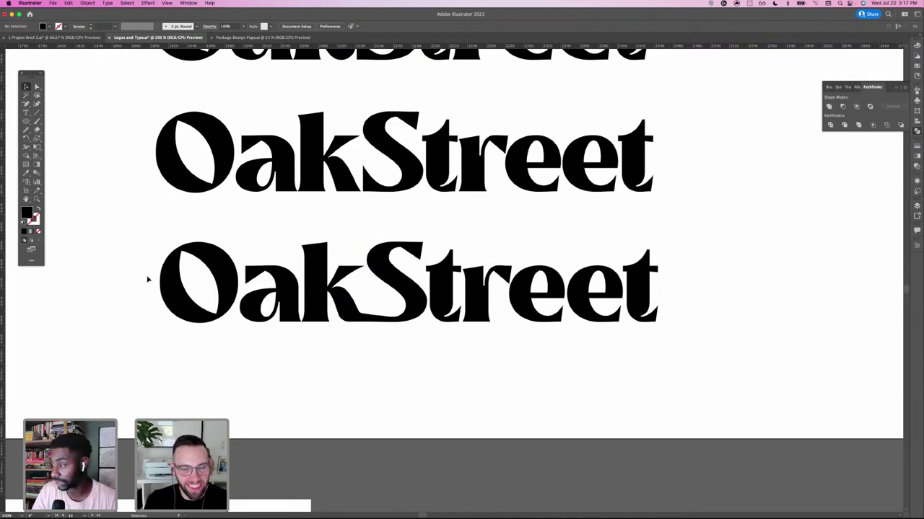
{"action": "left_click_drag", "start_coordinate": [224, 249], "coordinate": [232, 287]}
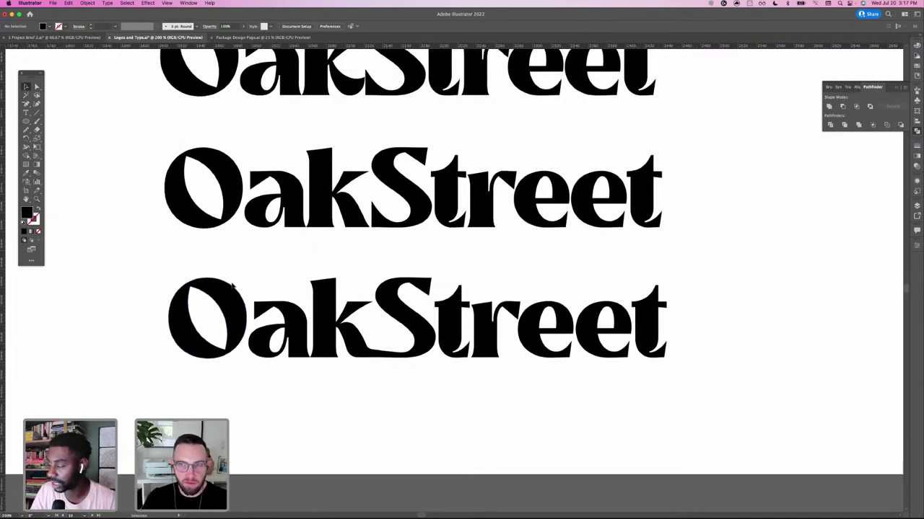
- Tighten the kerning between the O and the a in the middle OakStreet wordmark
{"action": "double_click", "coordinate": [244, 225]}
{"action": "double_click", "coordinate": [244, 225]}
{"action": "key", "text": "alt+Left"}
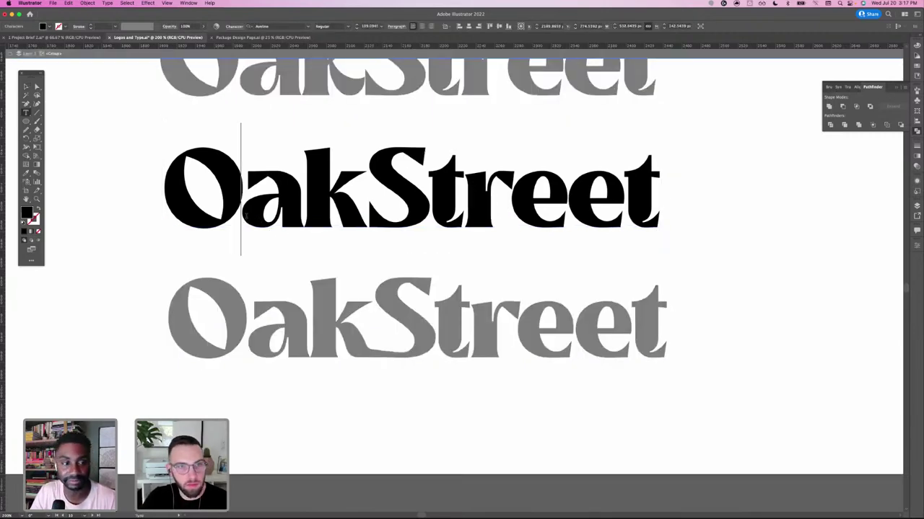
{"action": "left_click", "coordinate": [26, 87]}
{"action": "double_click", "coordinate": [124, 148]}
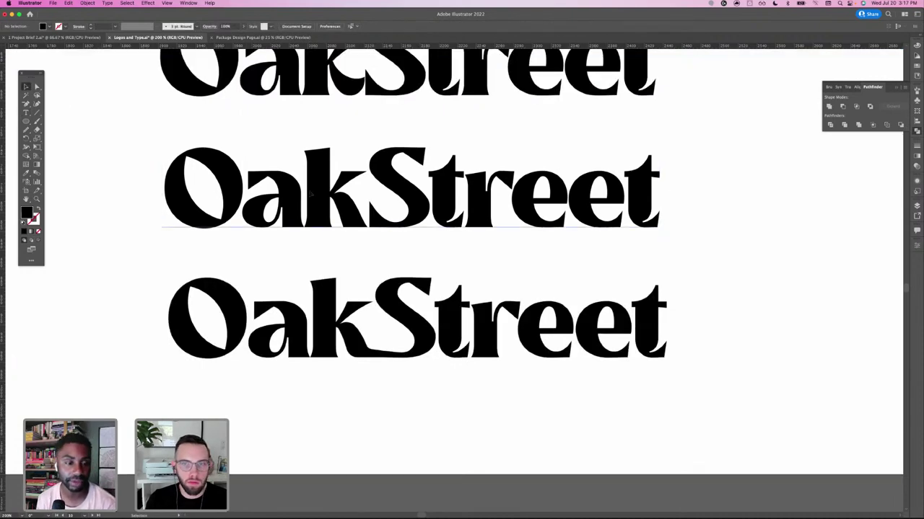
- Draw a new artboard about 1159 by 1080 px directly beside the artboard holding the leaf marks and stacked wordmarks
{"action": "left_click", "coordinate": [313, 196]}
{"action": "key", "text": "super+minus"}
{"action": "key", "text": "super+minus"}
{"action": "left_click_drag", "start_coordinate": [400, 263], "coordinate": [409, 177]}
{"action": "scroll", "coordinate": [409, 177], "scroll_direction": "up", "scroll_amount": 5}
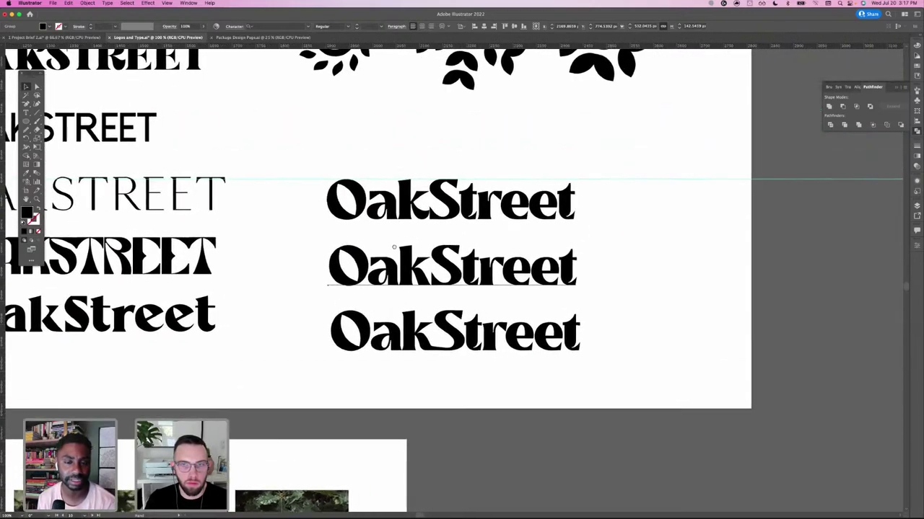
{"action": "key", "text": "super+minus"}
{"action": "left_click_drag", "start_coordinate": [539, 212], "coordinate": [497, 220]}
{"action": "left_click", "coordinate": [572, 224]}
{"action": "left_click_drag", "start_coordinate": [583, 179], "coordinate": [378, 212]}
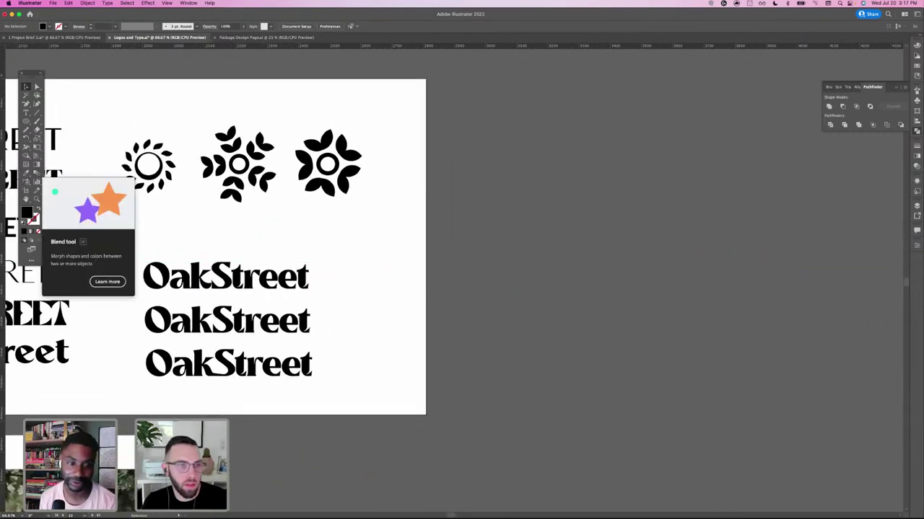
{"action": "left_click", "coordinate": [27, 186]}
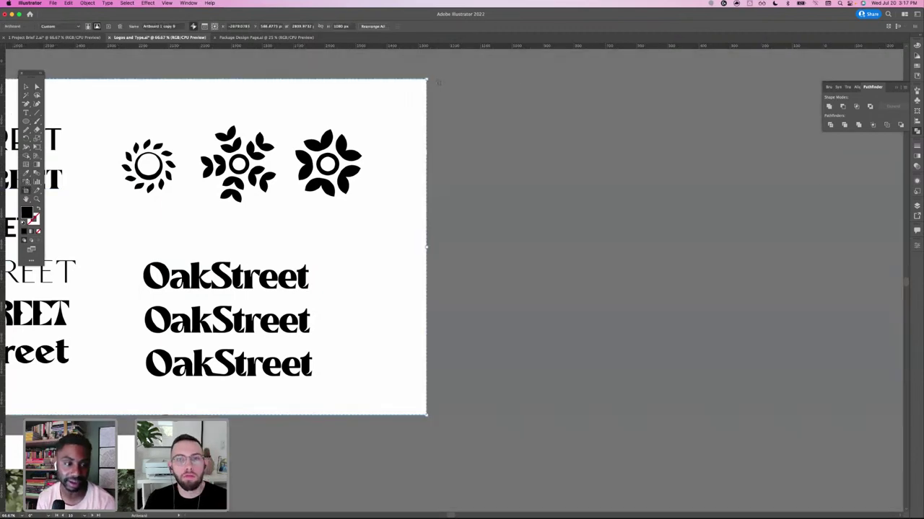
{"action": "left_click_drag", "start_coordinate": [435, 79], "coordinate": [797, 416]}
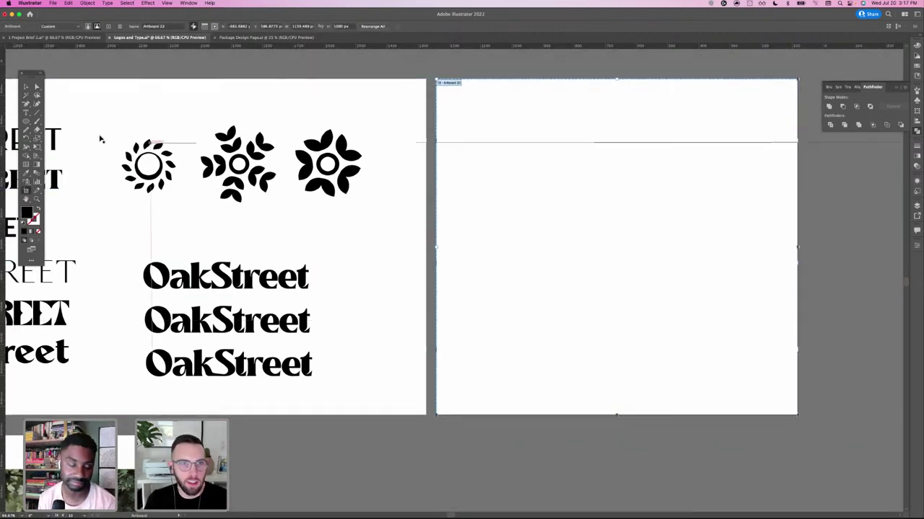
{"action": "left_click", "coordinate": [27, 88]}
- Copy the middle OakStreet wordmark and place two copies, one above the other, on the new artboard
{"action": "left_click_drag", "start_coordinate": [400, 298], "coordinate": [329, 303]}
{"action": "left_click", "coordinate": [202, 357]}
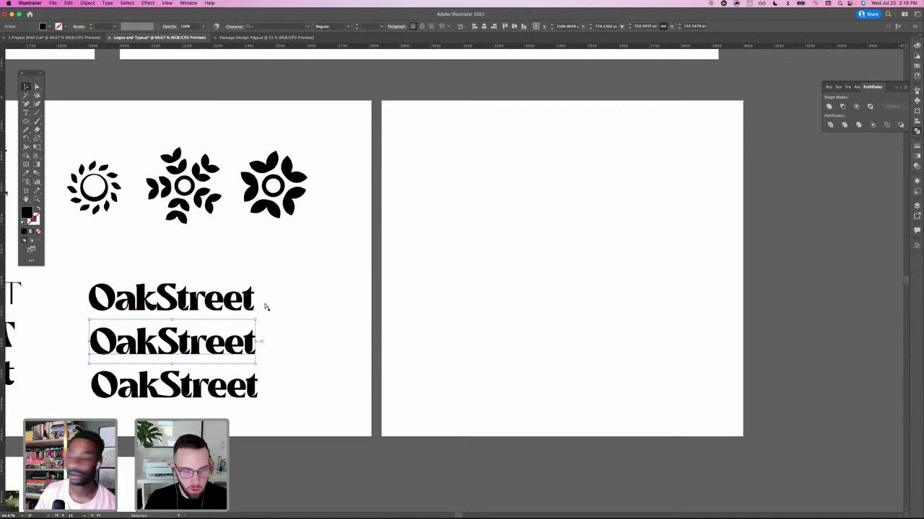
{"action": "key", "text": "super+c"}
{"action": "key", "text": "super+v"}
{"action": "left_click_drag", "start_coordinate": [462, 285], "coordinate": [577, 204]}
{"action": "left_click", "coordinate": [594, 231]}
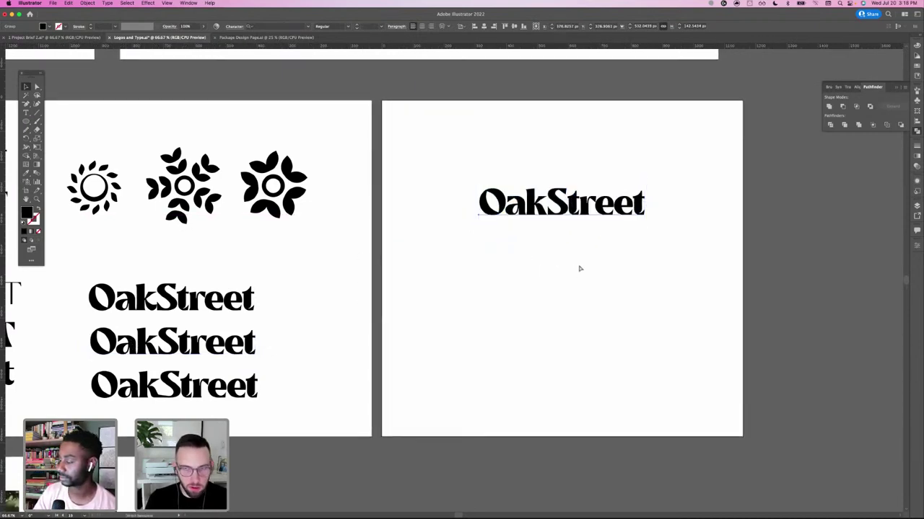
{"action": "key", "text": "super+v"}
{"action": "left_click_drag", "start_coordinate": [482, 286], "coordinate": [607, 322]}
- Extend the new artboard downward to make room below the second wordmark copy
{"action": "scroll", "coordinate": [383, 334], "scroll_direction": "down", "scroll_amount": 5}
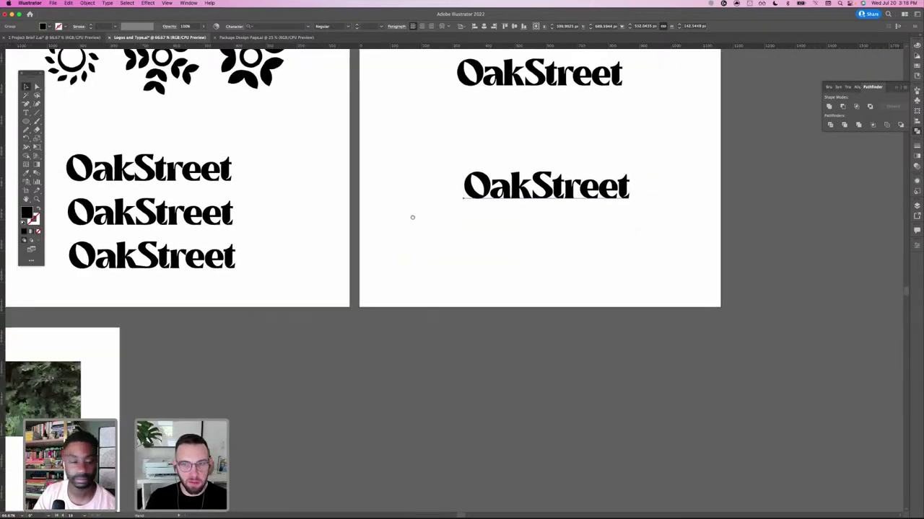
{"action": "left_click", "coordinate": [26, 191]}
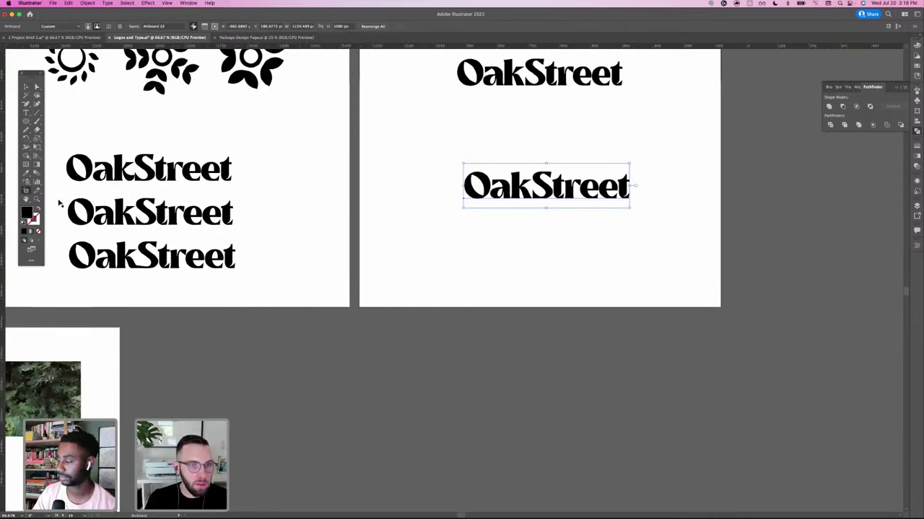
{"action": "left_click", "coordinate": [540, 306]}
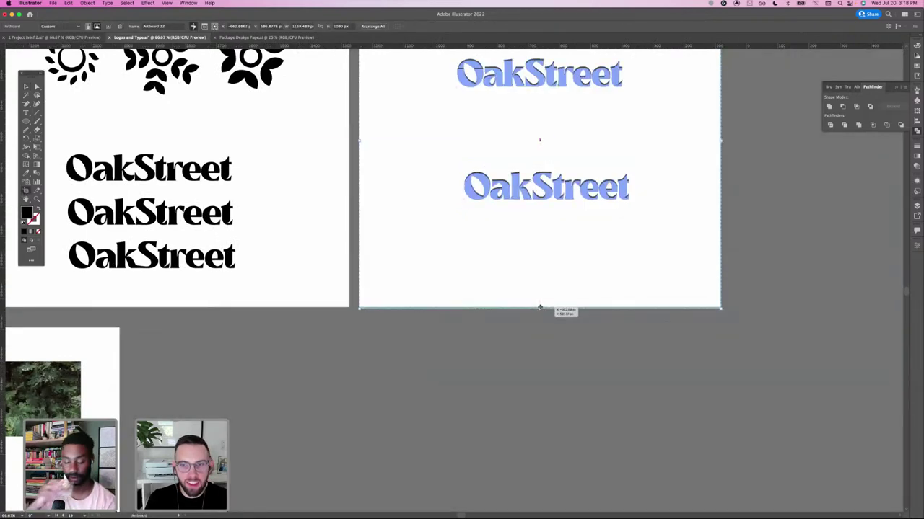
{"action": "left_click_drag", "start_coordinate": [539, 304], "coordinate": [540, 422]}
{"action": "left_click", "coordinate": [26, 87]}
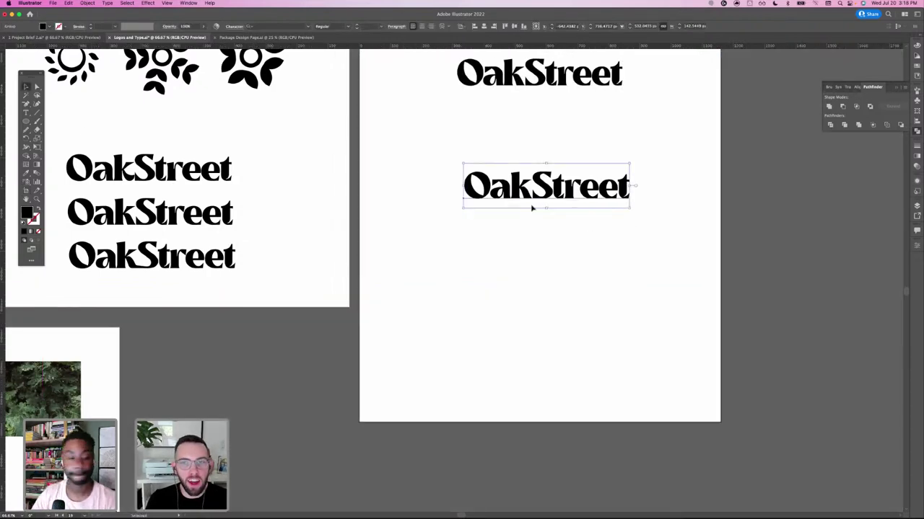
- Paste a third OakStreet wordmark copy onto the new artboard, below the second one
{"action": "left_click_drag", "start_coordinate": [412, 239], "coordinate": [466, 292]}
{"action": "scroll", "coordinate": [466, 292], "scroll_direction": "up", "scroll_amount": 3}
{"action": "scroll", "coordinate": [467, 292], "scroll_direction": "left", "scroll_amount": 3}
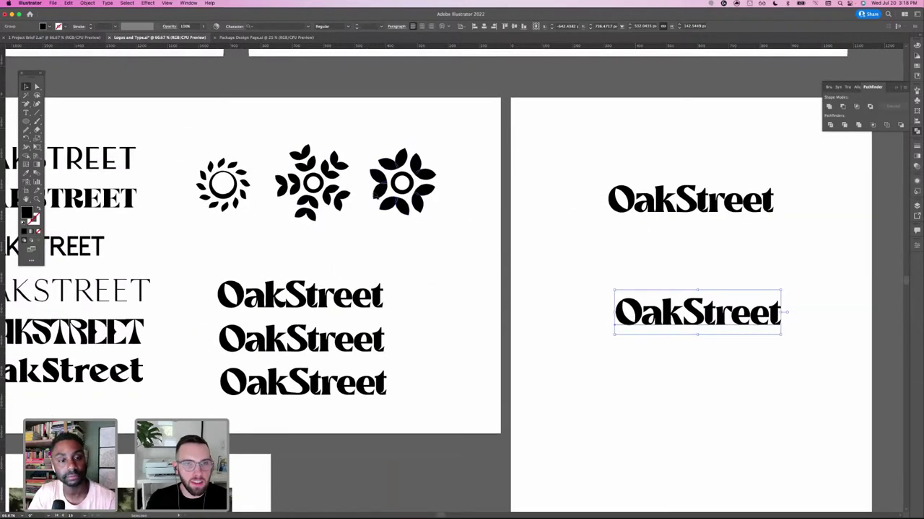
{"action": "scroll", "coordinate": [378, 241], "scroll_direction": "down", "scroll_amount": 3}
{"action": "scroll", "coordinate": [377, 241], "scroll_direction": "right", "scroll_amount": 2}
{"action": "scroll", "coordinate": [340, 198], "scroll_direction": "up", "scroll_amount": 1}
{"action": "scroll", "coordinate": [339, 199], "scroll_direction": "right", "scroll_amount": 1}
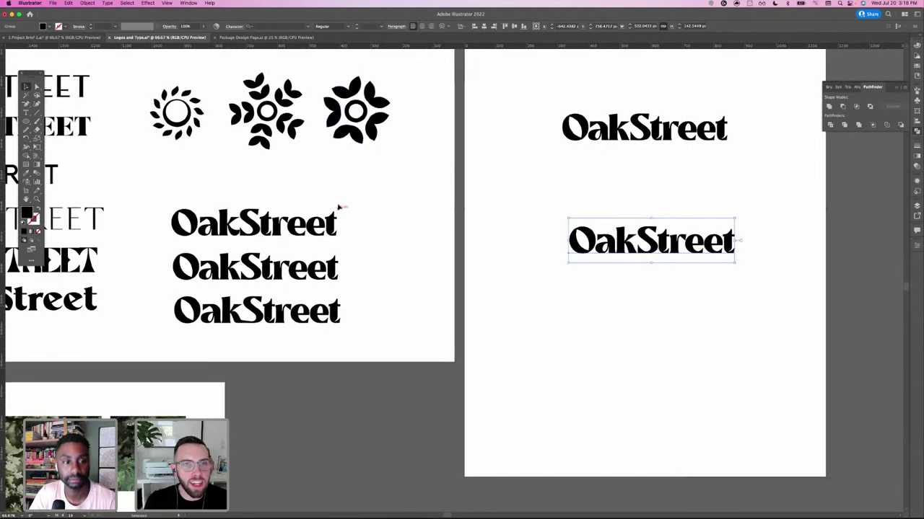
{"action": "scroll", "coordinate": [420, 251], "scroll_direction": "down", "scroll_amount": 2}
{"action": "scroll", "coordinate": [421, 251], "scroll_direction": "right", "scroll_amount": 3}
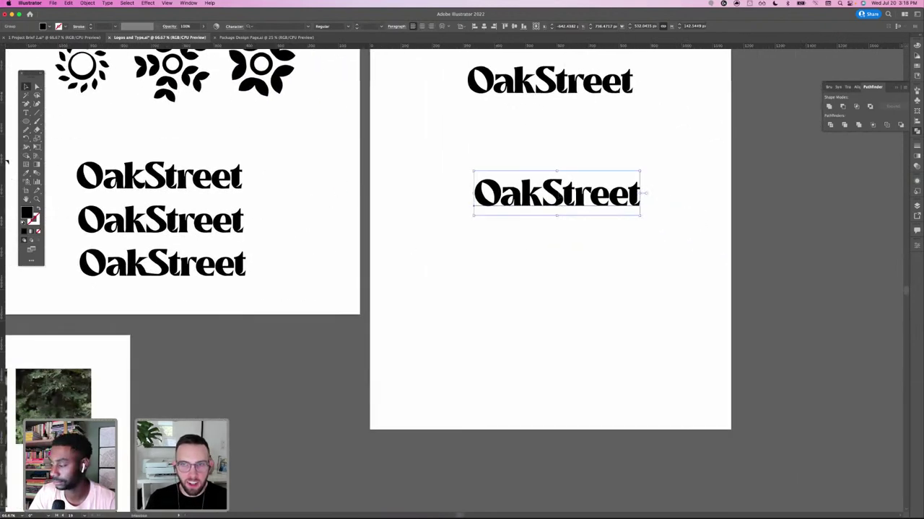
{"action": "key", "text": "super+v"}
{"action": "left_click_drag", "start_coordinate": [484, 289], "coordinate": [605, 339]}
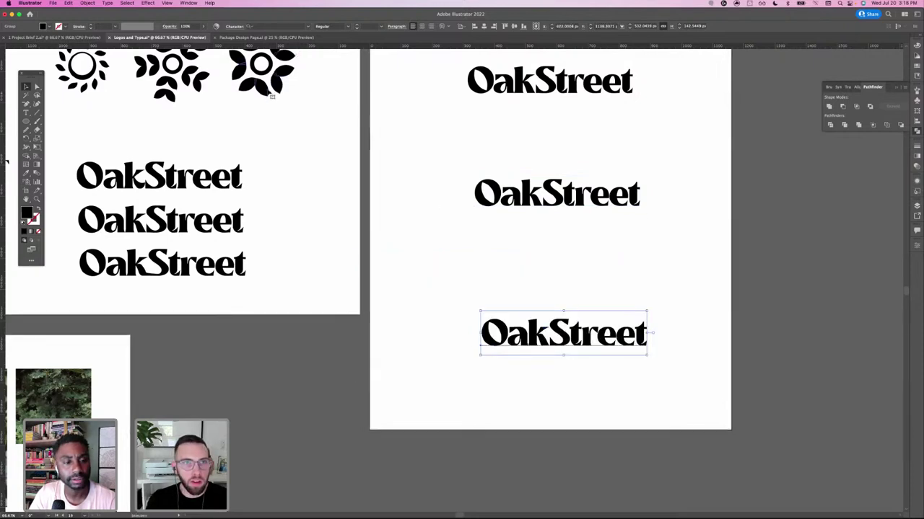
- Copy the leaf ring of the third leaf mark, place it above the new artboard's top wordmark and scale it down
{"action": "left_click", "coordinate": [268, 91]}
{"action": "scroll", "coordinate": [345, 153], "scroll_direction": "up", "scroll_amount": 3}
{"action": "scroll", "coordinate": [344, 153], "scroll_direction": "right", "scroll_amount": 1}
{"action": "scroll", "coordinate": [341, 156], "scroll_direction": "up", "scroll_amount": 3}
{"action": "scroll", "coordinate": [314, 171], "scroll_direction": "left", "scroll_amount": 1}
{"action": "left_click", "coordinate": [268, 185]}
{"action": "key", "text": "super+c"}
{"action": "key", "text": "super+v"}
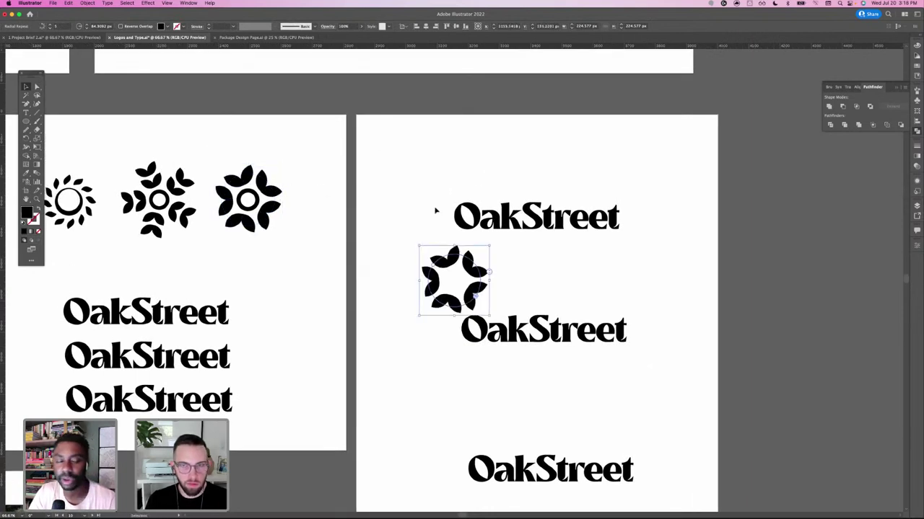
{"action": "left_click_drag", "start_coordinate": [454, 280], "coordinate": [545, 155]}
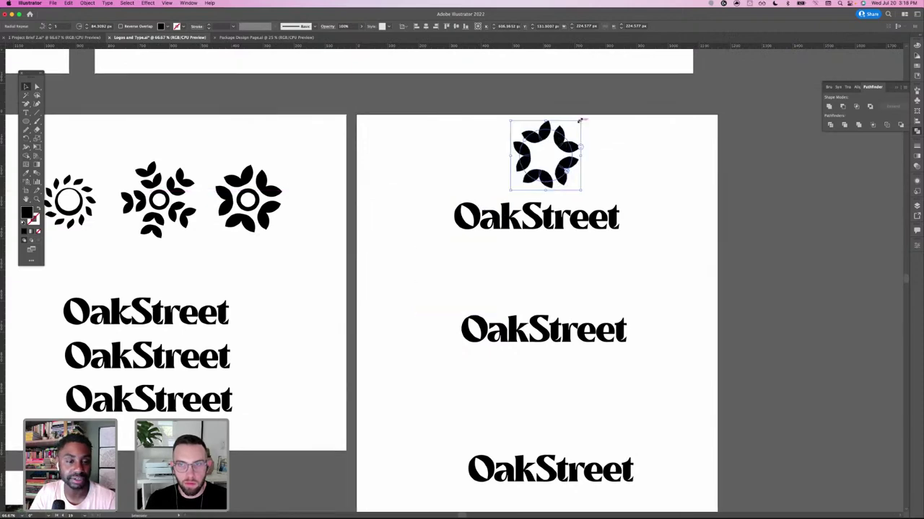
{"action": "left_click_drag", "start_coordinate": [580, 121], "coordinate": [557, 168]}
- Copy the letter O from the top wordmark on the new artboard and paste it as separate text over the leaf ring
{"action": "double_click", "coordinate": [492, 223]}
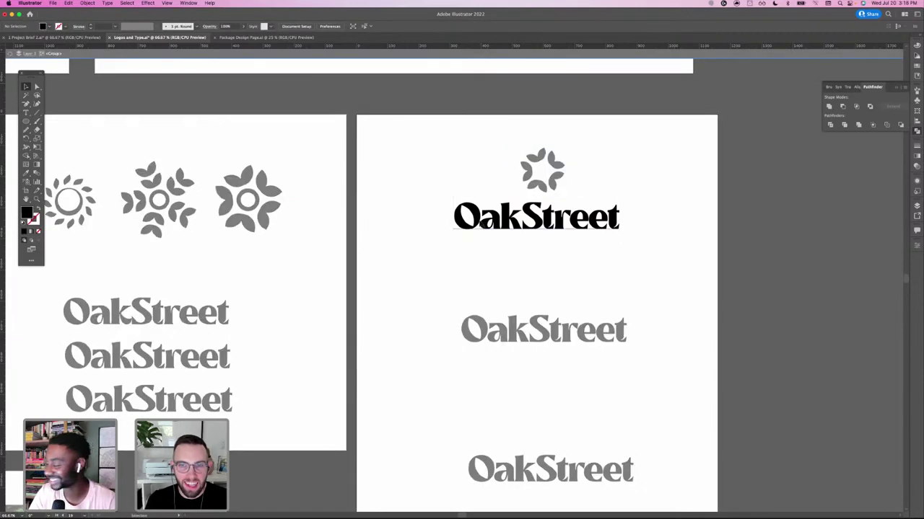
{"action": "double_click", "coordinate": [479, 217]}
{"action": "left_click_drag", "start_coordinate": [479, 217], "coordinate": [440, 214]}
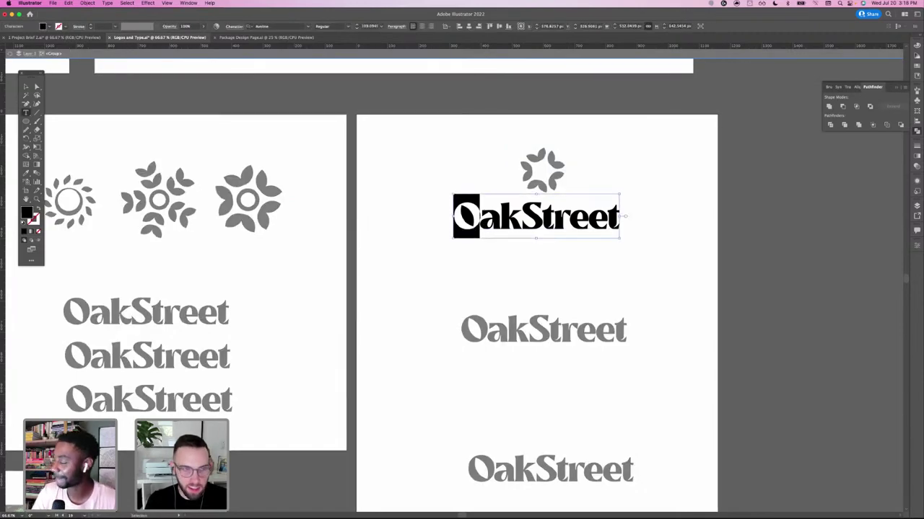
{"action": "left_click", "coordinate": [26, 86]}
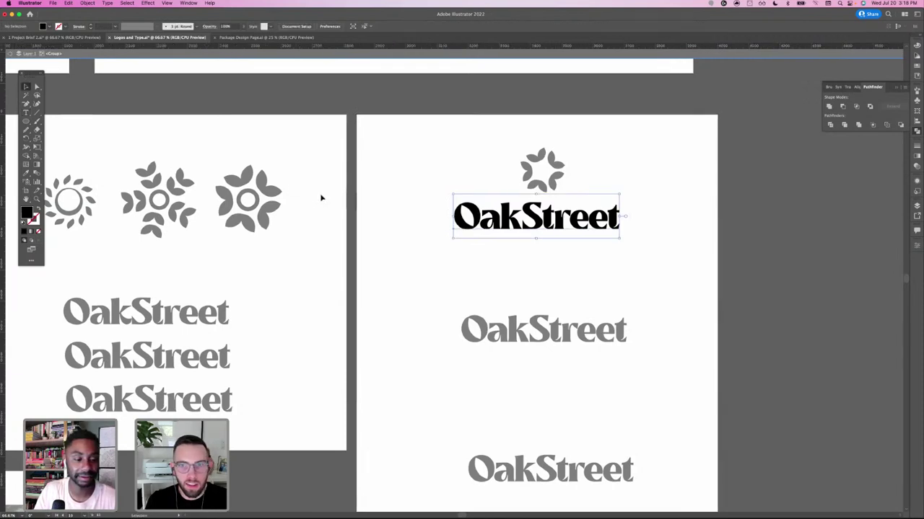
{"action": "double_click", "coordinate": [319, 198]}
{"action": "key", "text": "super+v"}
{"action": "left_click_drag", "start_coordinate": [454, 279], "coordinate": [542, 171]}
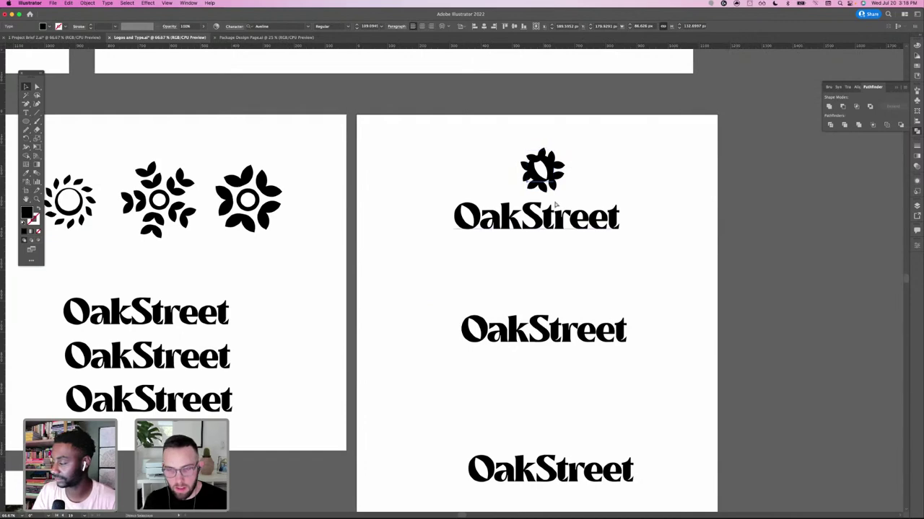
- Scale the pasted O down to fit centred inside the top leaf ring and shift the combined mark slightly left over its wordmark
{"action": "key", "text": "ctrl+equal"}
{"action": "key", "text": "ctrl+equal"}
{"action": "key", "text": "ctrl+equal"}
{"action": "left_click_drag", "start_coordinate": [495, 217], "coordinate": [471, 279]}
{"action": "key", "text": "ctrl+minus"}
{"action": "key", "text": "ctrl+minus"}
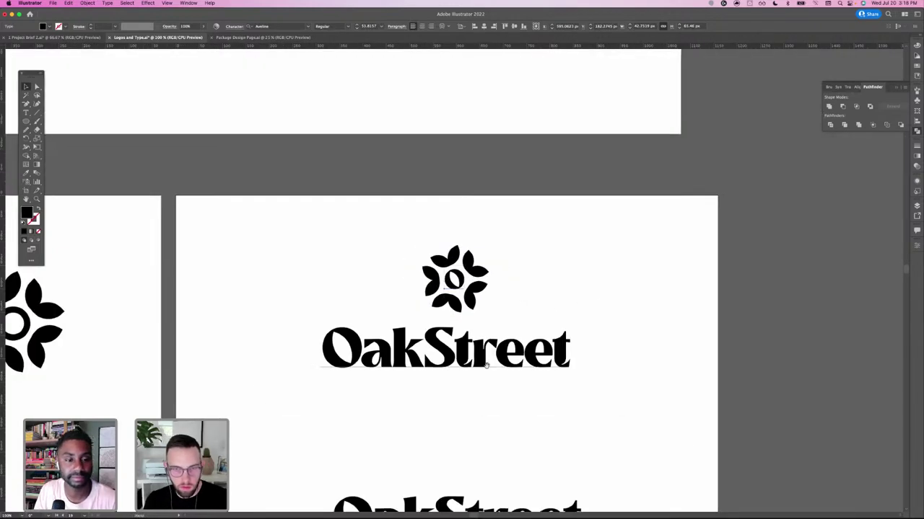
{"action": "scroll", "coordinate": [353, 150], "scroll_direction": "down", "scroll_amount": 3}
{"action": "left_click_drag", "start_coordinate": [354, 150], "coordinate": [462, 215]}
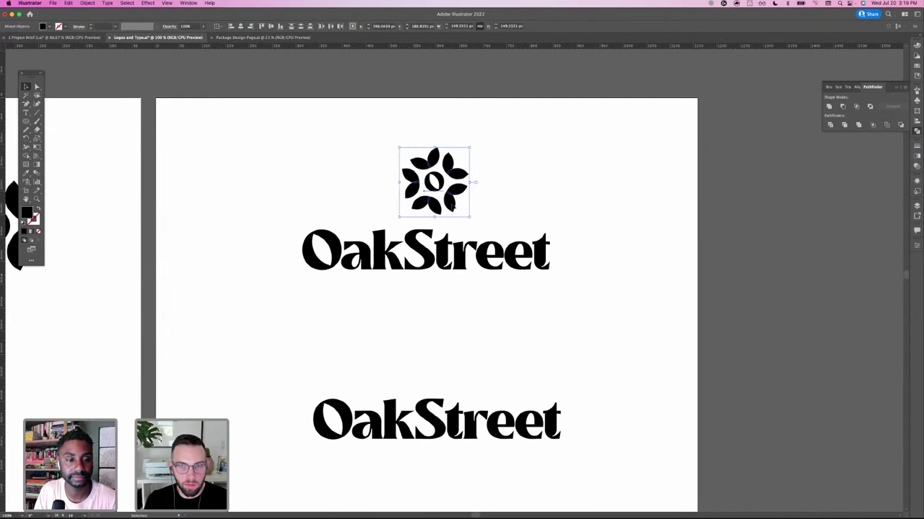
{"action": "left_click", "coordinate": [501, 207]}
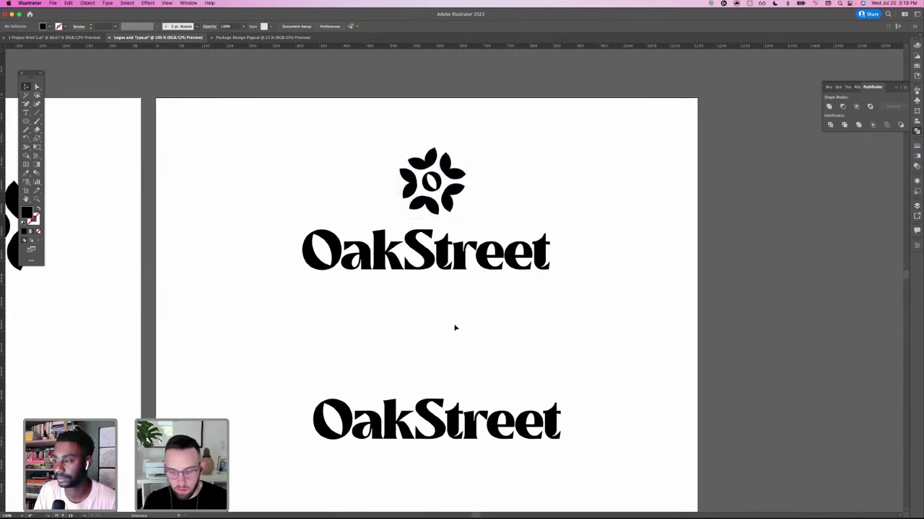
- Copy the leaf ring of the second leaf mark above the new artboard's middle wordmark and scale it down
{"action": "key", "text": "ctrl+minus"}
{"action": "key", "text": "ctrl+minus"}
{"action": "scroll", "coordinate": [433, 325], "scroll_direction": "down", "scroll_amount": 1}
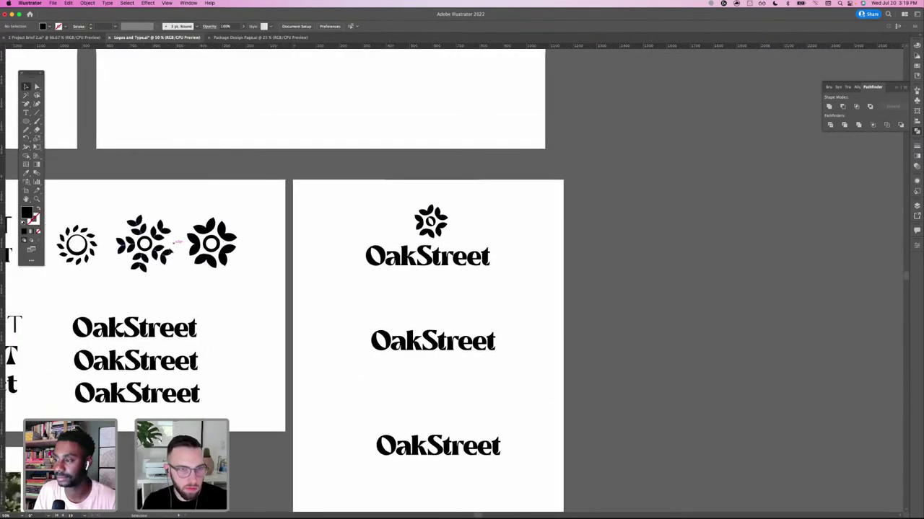
{"action": "left_click_drag", "start_coordinate": [172, 247], "coordinate": [443, 316]}
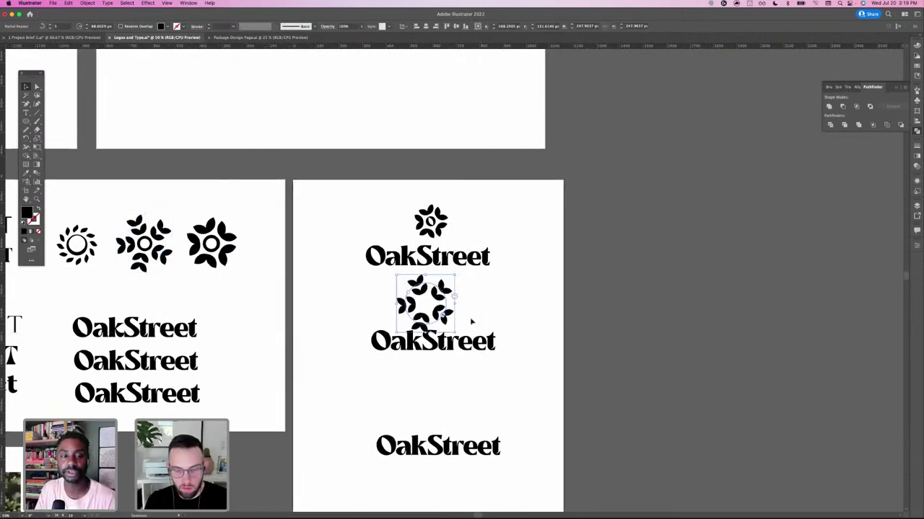
{"action": "key", "text": "ctrl+plus"}
{"action": "key", "text": "ctrl+plus"}
{"action": "left_click_drag", "start_coordinate": [511, 223], "coordinate": [487, 247]}
{"action": "left_click_drag", "start_coordinate": [458, 274], "coordinate": [491, 261]}
- Copy the small O from the top mark and centre the copy inside the middle leaf ring
{"action": "left_click", "coordinate": [485, 148]}
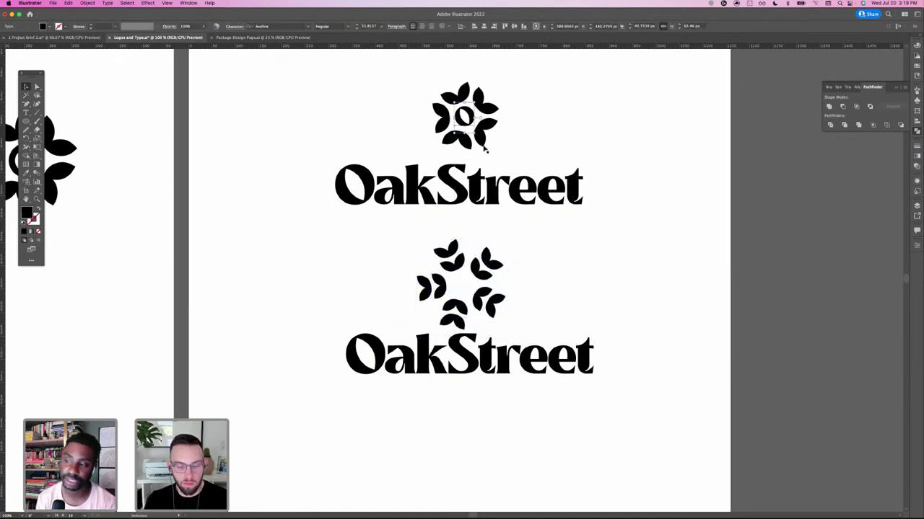
{"action": "key", "text": "super+v"}
{"action": "left_click", "coordinate": [359, 266]}
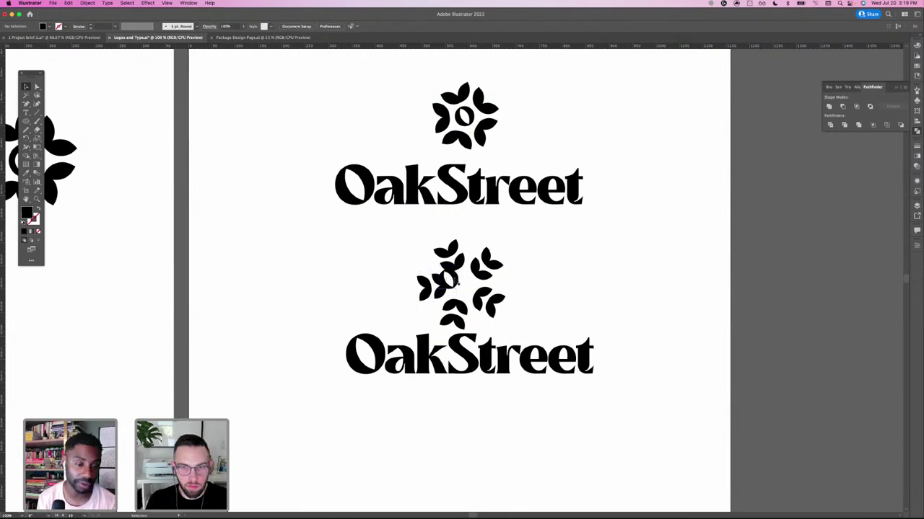
{"action": "left_click_drag", "start_coordinate": [456, 283], "coordinate": [462, 284]}
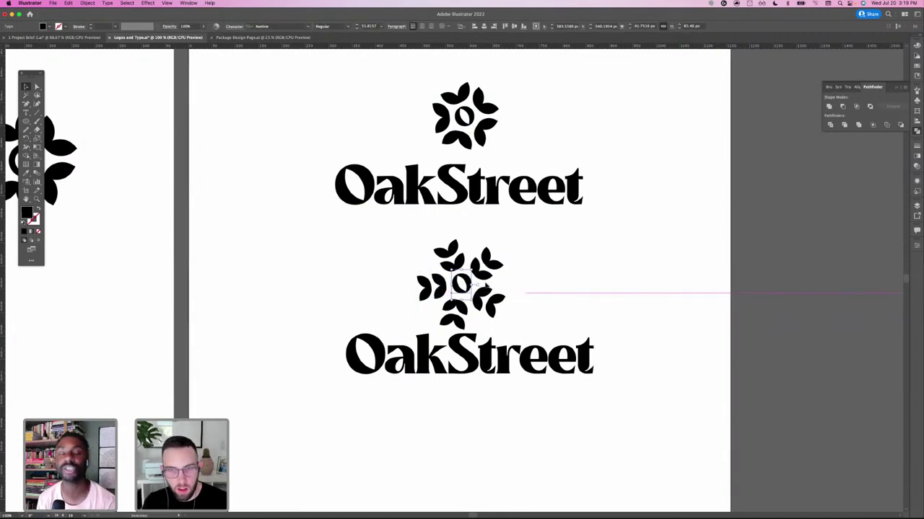
{"action": "key", "text": "Left"}
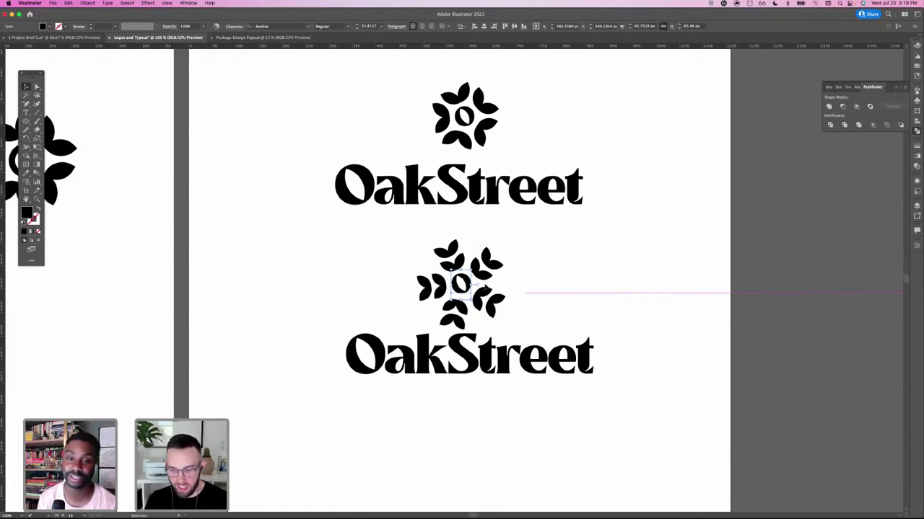
- Rotate the middle leaf ring slightly clockwise around its O and move the middle wordmark down a little
{"action": "left_click", "coordinate": [483, 273]}
{"action": "left_click_drag", "start_coordinate": [513, 235], "coordinate": [516, 254]}
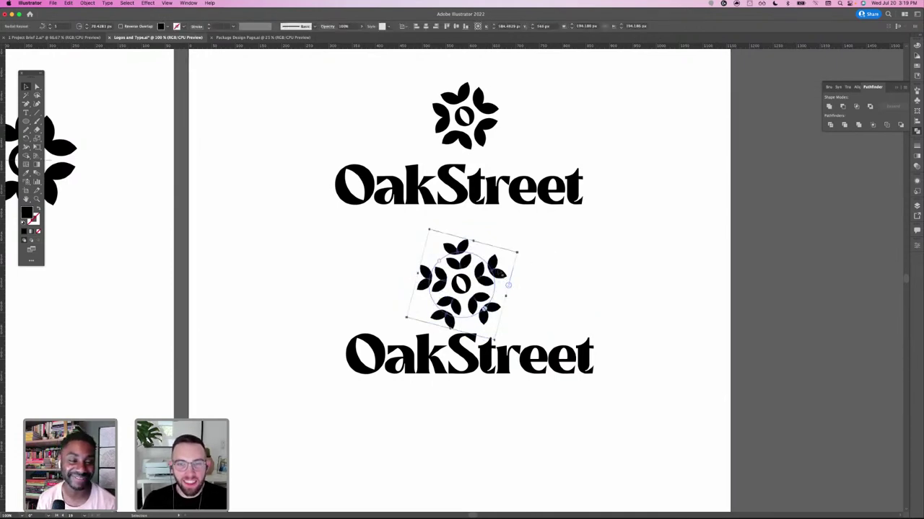
{"action": "left_click", "coordinate": [487, 374]}
{"action": "left_click_drag", "start_coordinate": [487, 369], "coordinate": [489, 373]}
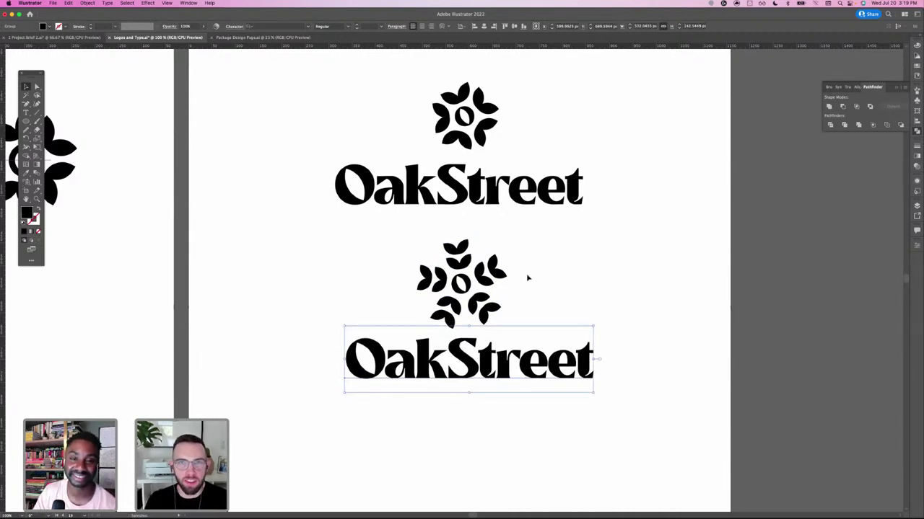
- Rotate the middle leaf ring counterclockwise and shift its wordmark slightly down and left beneath it
{"action": "left_click", "coordinate": [318, 277]}
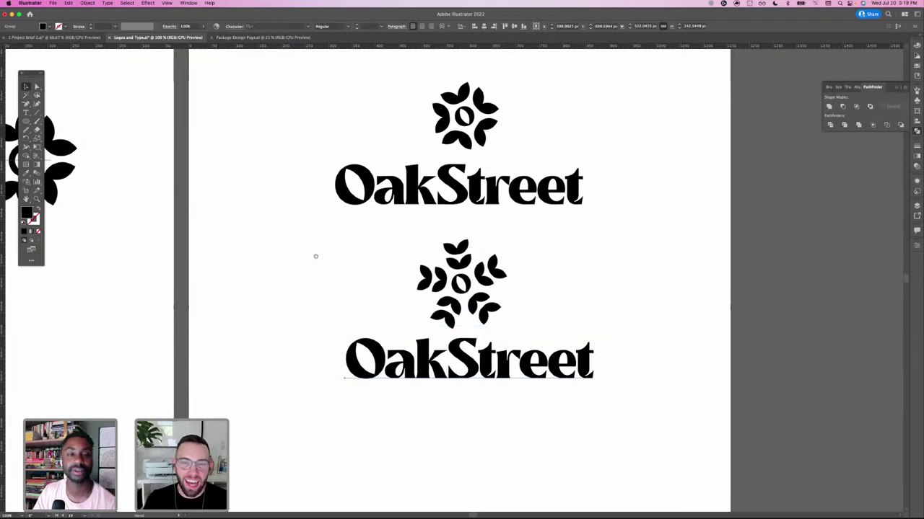
{"action": "scroll", "coordinate": [314, 267], "scroll_direction": "down", "scroll_amount": 3}
{"action": "left_click_drag", "start_coordinate": [316, 286], "coordinate": [347, 303]}
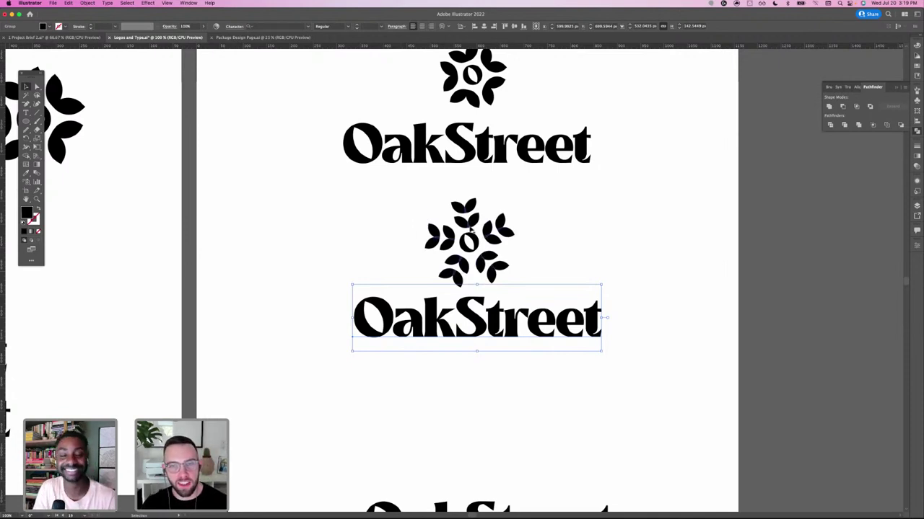
{"action": "left_click", "coordinate": [474, 229]}
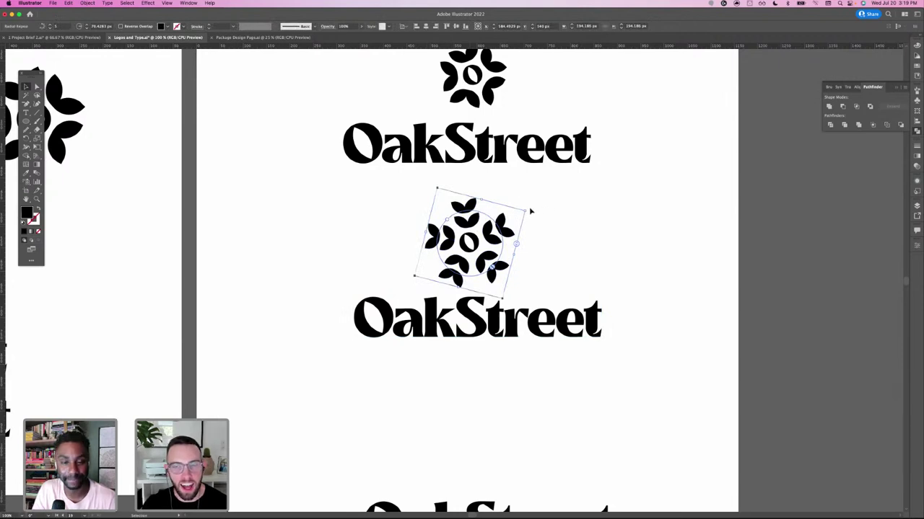
{"action": "left_click_drag", "start_coordinate": [527, 208], "coordinate": [522, 186]}
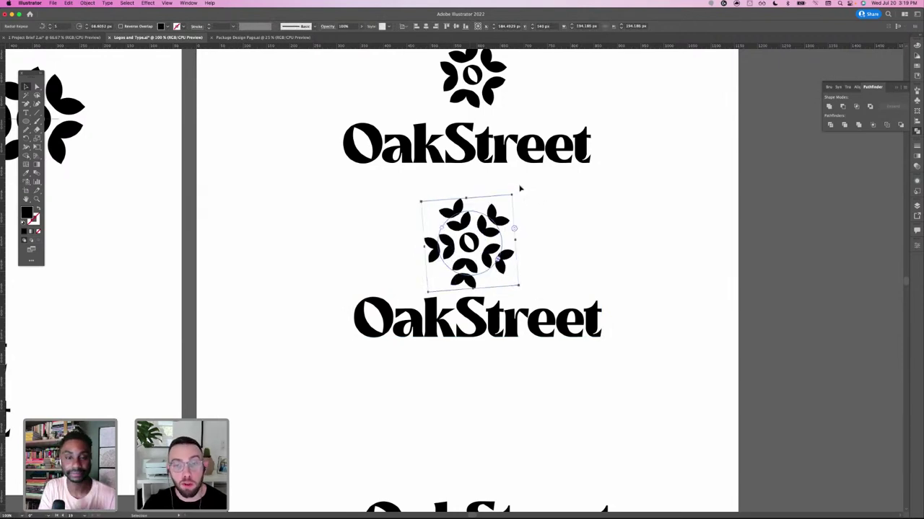
{"action": "left_click_drag", "start_coordinate": [451, 320], "coordinate": [517, 318]}
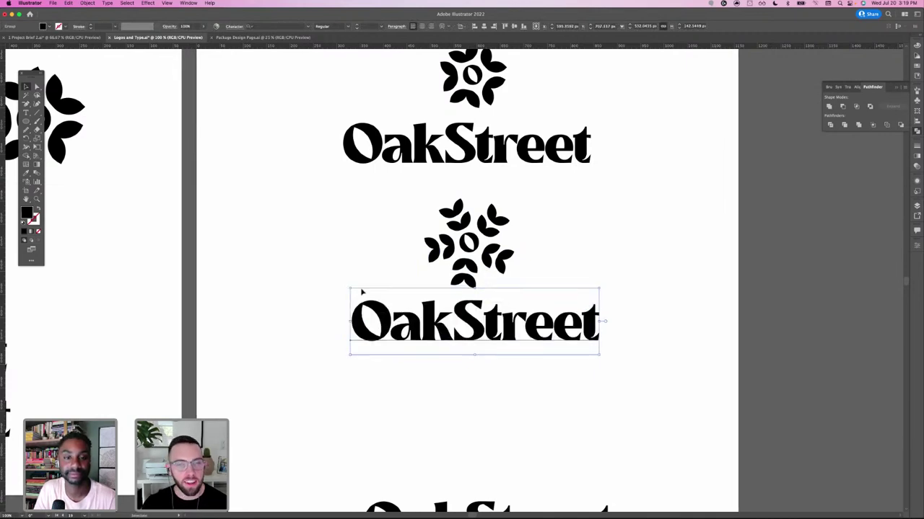
- Move the bottom wordmark left to line up with the middle wordmark
{"action": "key", "text": "super+minus"}
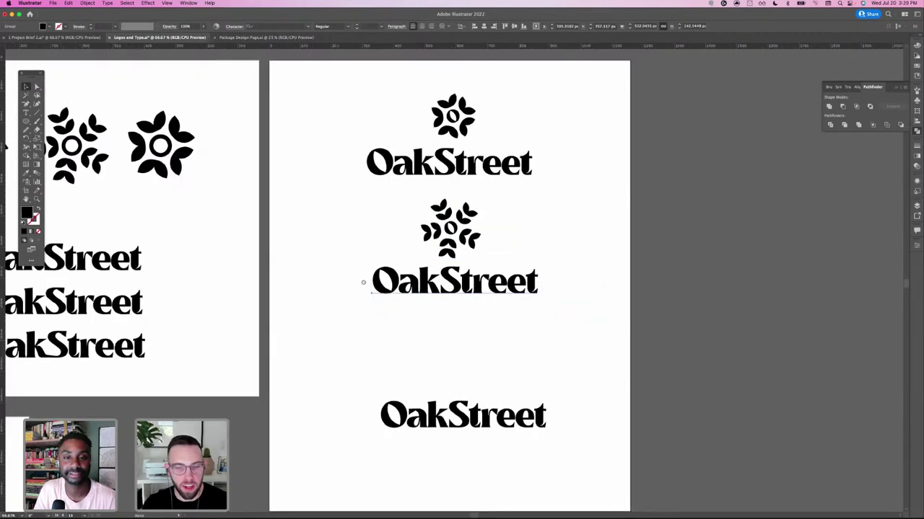
{"action": "left_click_drag", "start_coordinate": [342, 310], "coordinate": [371, 273]}
{"action": "left_click_drag", "start_coordinate": [460, 371], "coordinate": [451, 371]}
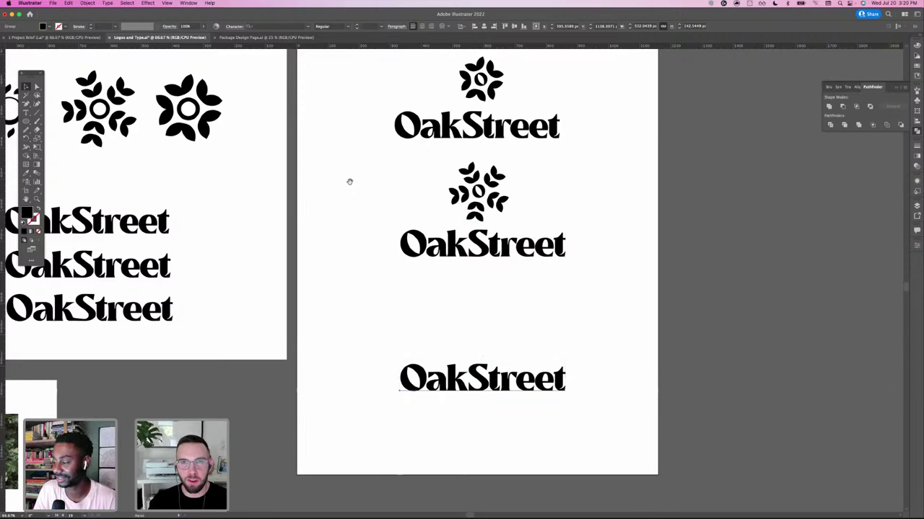
- Nudge the middle leaf mark and its wordmark down together to widen the gap below the top logo
{"action": "scroll", "coordinate": [350, 181], "scroll_direction": "up", "scroll_amount": 2}
{"action": "left_click_drag", "start_coordinate": [366, 190], "coordinate": [572, 312]}
{"action": "key", "text": "Down"}
{"action": "key", "text": "Down"}
{"action": "key", "text": "Down"}
{"action": "key", "text": "Down"}
{"action": "key", "text": "Down"}
{"action": "key", "text": "Down"}
{"action": "key", "text": "Down"}
{"action": "key", "text": "Down"}
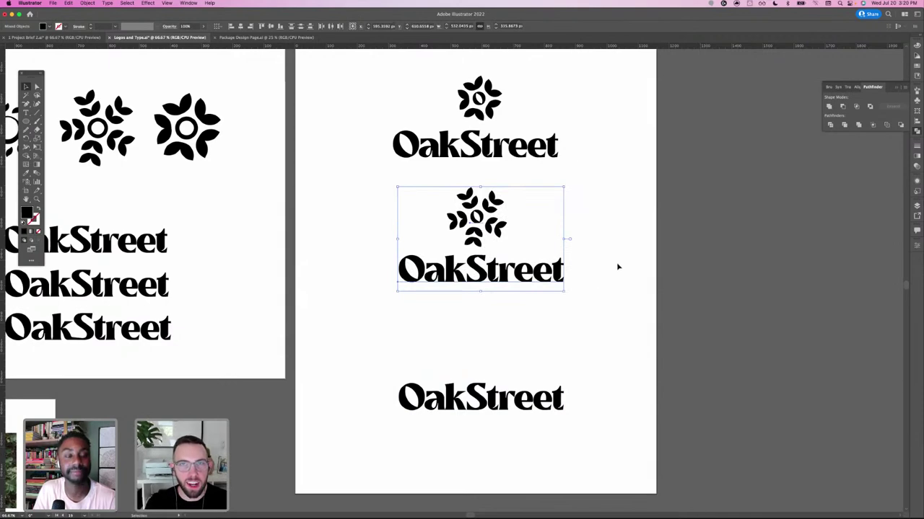
{"action": "left_click", "coordinate": [329, 244]}
- Copy the sun-like leaf mark from the neighbouring artboard and place it centred above the bottom wordmark
{"action": "left_click_drag", "start_coordinate": [282, 241], "coordinate": [395, 260]}
{"action": "scroll", "coordinate": [366, 255], "scroll_direction": "left", "scroll_amount": 2}
{"action": "left_click", "coordinate": [161, 144]}
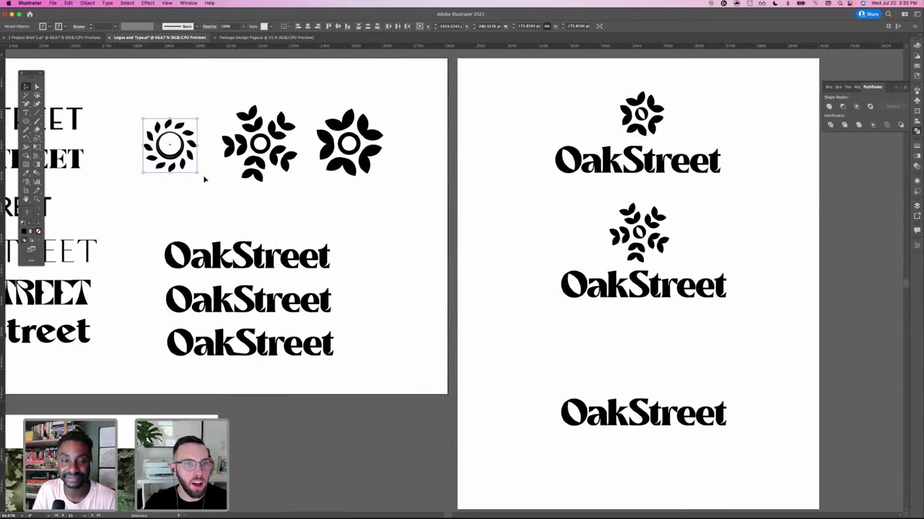
{"action": "key", "text": "ctrl+c"}
{"action": "scroll", "coordinate": [598, 365], "scroll_direction": "right", "scroll_amount": 5}
{"action": "scroll", "coordinate": [437, 330], "scroll_direction": "down", "scroll_amount": 1}
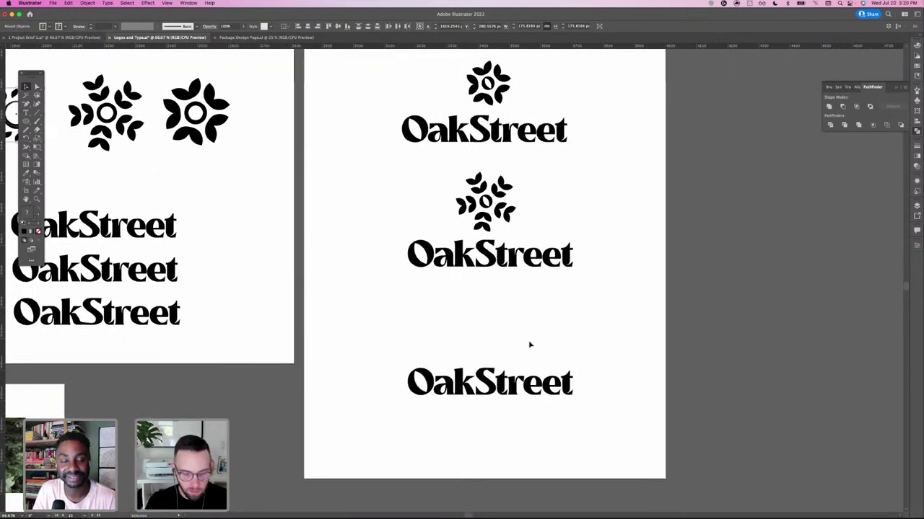
{"action": "key", "text": "ctrl+v"}
{"action": "left_click_drag", "start_coordinate": [463, 293], "coordinate": [499, 345]}
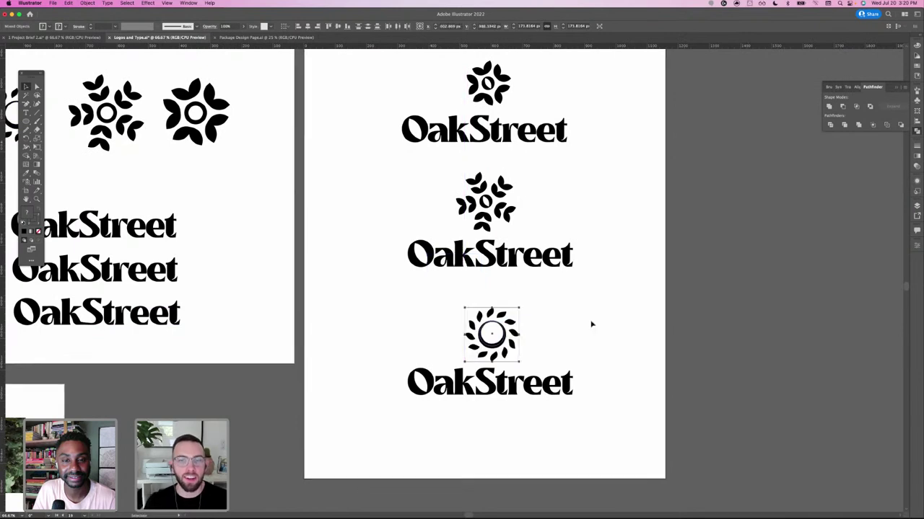
{"action": "left_click", "coordinate": [590, 322]}
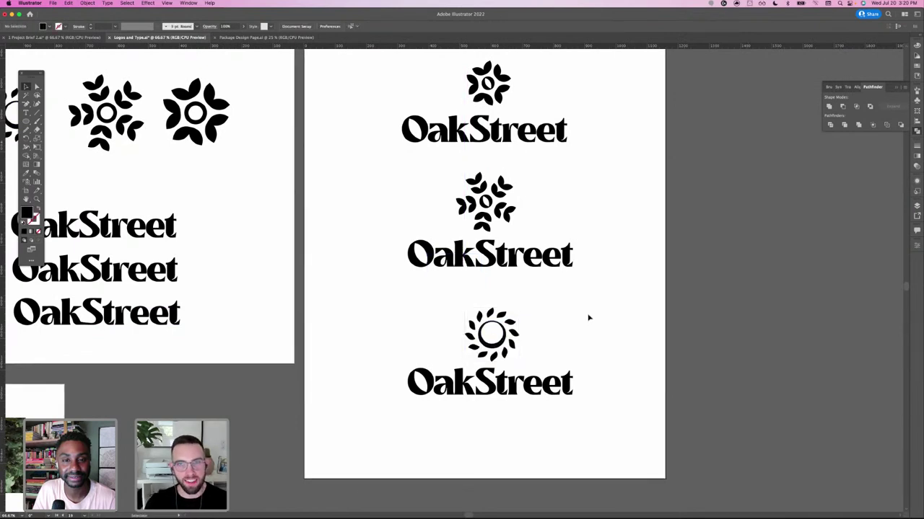
- Nudge the sun mark and the bottom wordmark down together to separate them from the middle logo
{"action": "scroll", "coordinate": [462, 274], "scroll_direction": "down", "scroll_amount": 2}
{"action": "scroll", "coordinate": [462, 274], "scroll_direction": "right", "scroll_amount": 1}
{"action": "left_click_drag", "start_coordinate": [380, 254], "coordinate": [570, 373]}
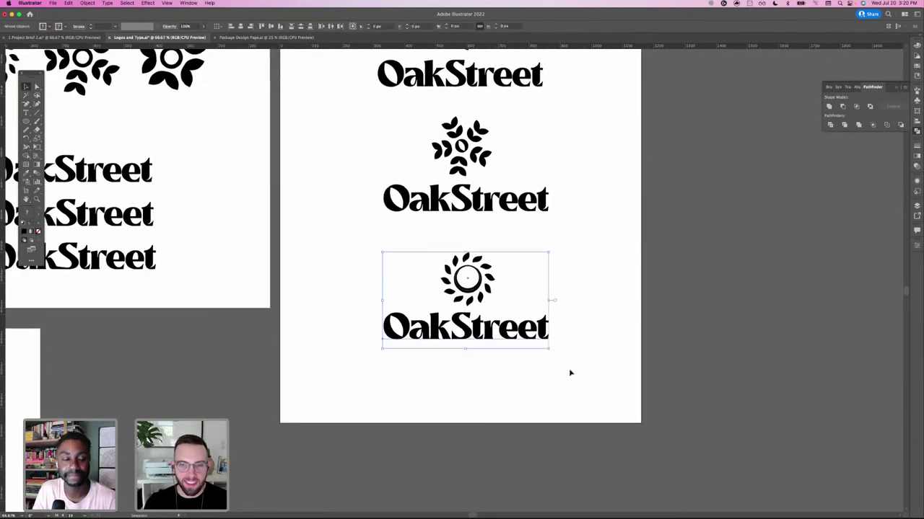
{"action": "key", "text": "Down"}
{"action": "key", "text": "Down"}
{"action": "key", "text": "Down"}
{"action": "key", "text": "Down"}
{"action": "key", "text": "Down"}
{"action": "key", "text": "Down"}
{"action": "key", "text": "Down"}
{"action": "key", "text": "Down"}
{"action": "key", "text": "Down"}
{"action": "key", "text": "Down"}
{"action": "key", "text": "Down"}
{"action": "key", "text": "Down"}
{"action": "key", "text": "Down"}
{"action": "key", "text": "Down"}
{"action": "key", "text": "Down"}
{"action": "key", "text": "Down"}
{"action": "key", "text": "Down"}
{"action": "key", "text": "Down"}
{"action": "key", "text": "Down"}
{"action": "key", "text": "Down"}
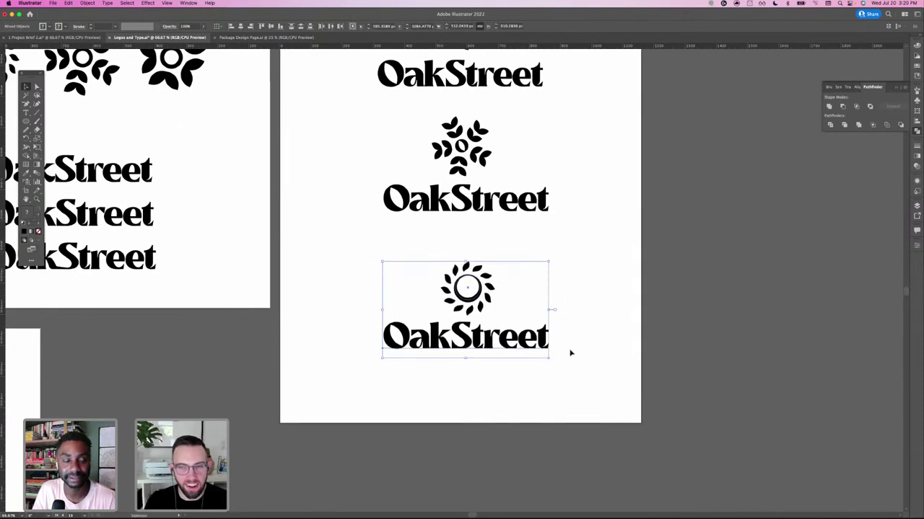
{"action": "left_click", "coordinate": [599, 246]}
- Nudge the middle logo down slightly more to even out the spacing between the three logos
{"action": "scroll", "coordinate": [596, 260], "scroll_direction": "up", "scroll_amount": 3}
{"action": "scroll", "coordinate": [596, 260], "scroll_direction": "right", "scroll_amount": 1}
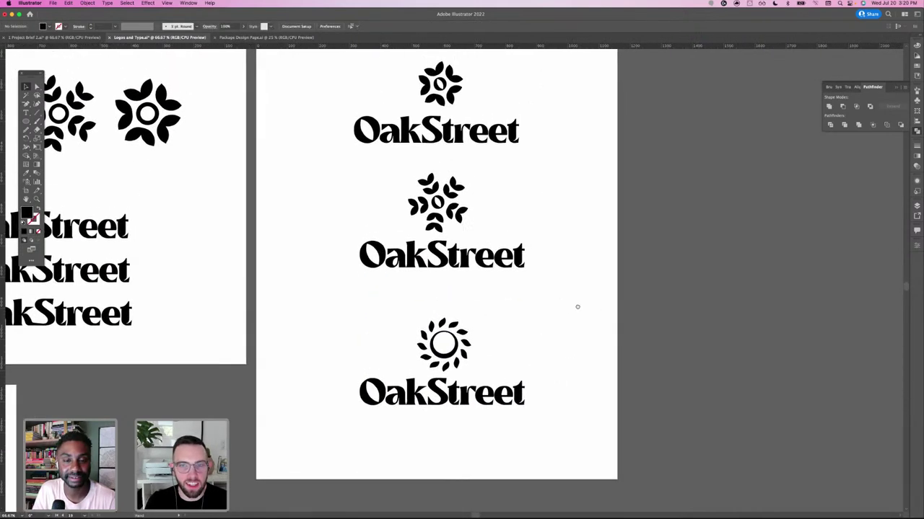
{"action": "left_click_drag", "start_coordinate": [345, 199], "coordinate": [524, 270]}
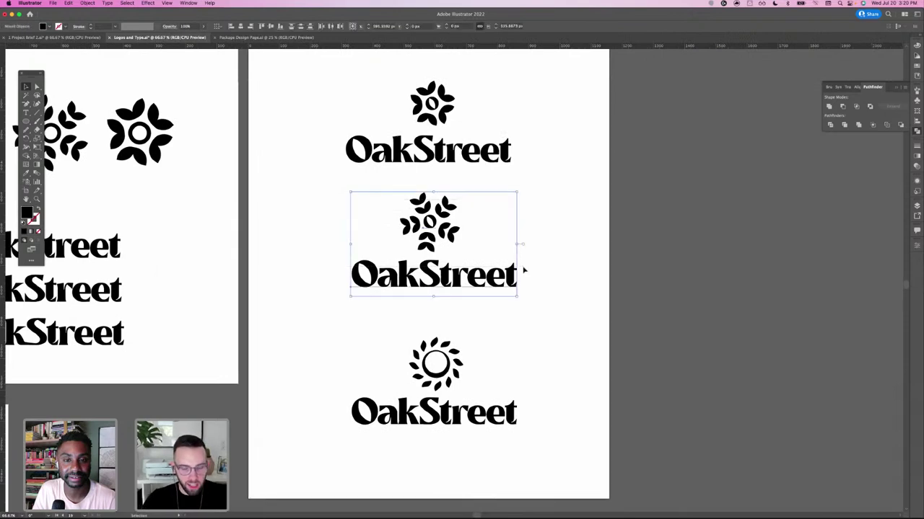
{"action": "key", "text": "Down"}
{"action": "key", "text": "Down"}
{"action": "key", "text": "Down"}
{"action": "key", "text": "Down"}
{"action": "key", "text": "Down"}
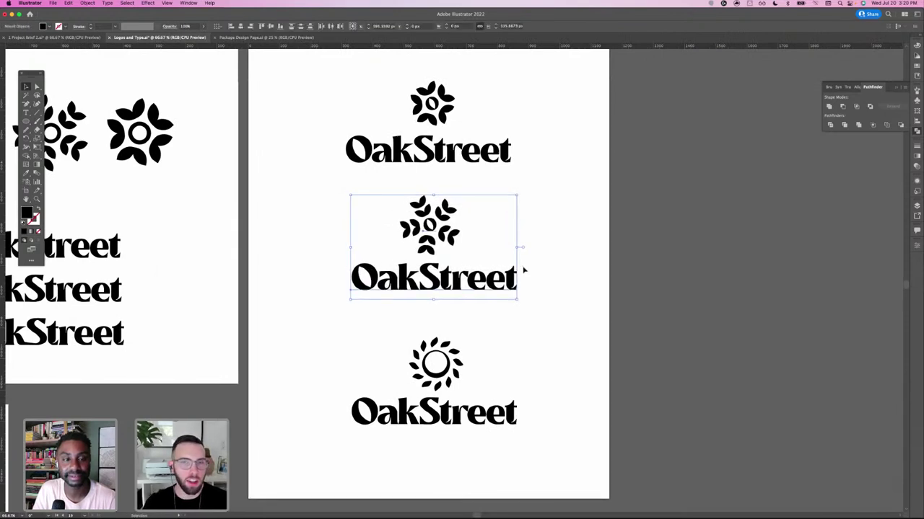
{"action": "left_click", "coordinate": [550, 183]}
{"action": "left_click_drag", "start_coordinate": [573, 142], "coordinate": [538, 178]}
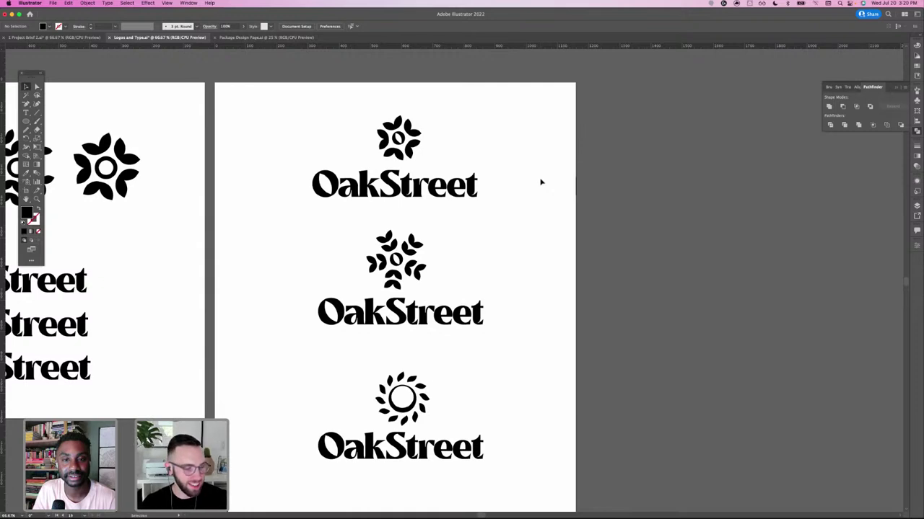
{"action": "scroll", "coordinate": [509, 202], "scroll_direction": "down", "scroll_amount": 1}
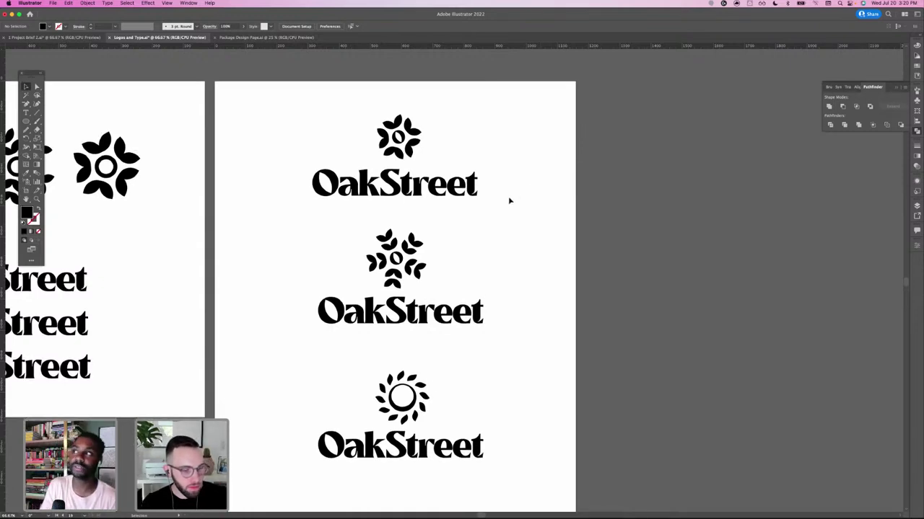
{"action": "scroll", "coordinate": [498, 249], "scroll_direction": "down", "scroll_amount": 3}
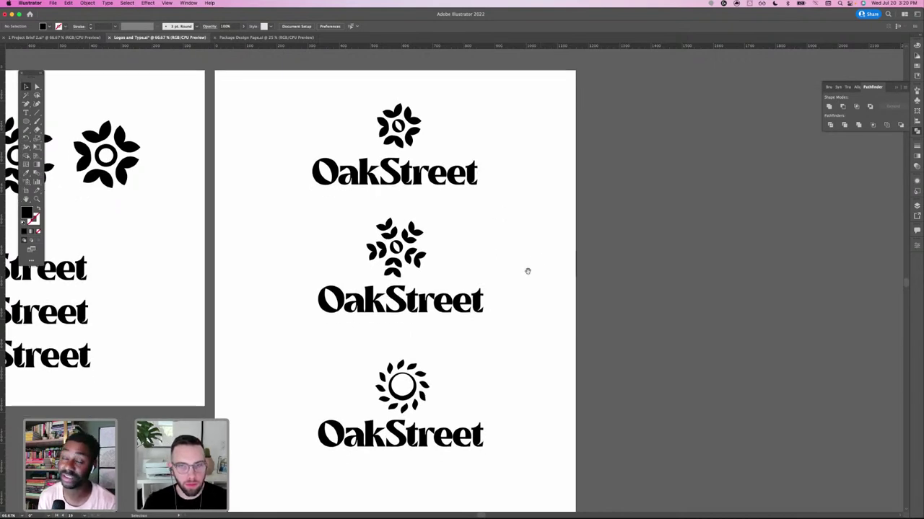
- Review the three OakStreet logo lockups on the new artboard against the source marks and wordmarks on the neighbouring artboard
{"action": "scroll", "coordinate": [533, 257], "scroll_direction": "right", "scroll_amount": 5}
{"action": "scroll", "coordinate": [488, 263], "scroll_direction": "right", "scroll_amount": 1}
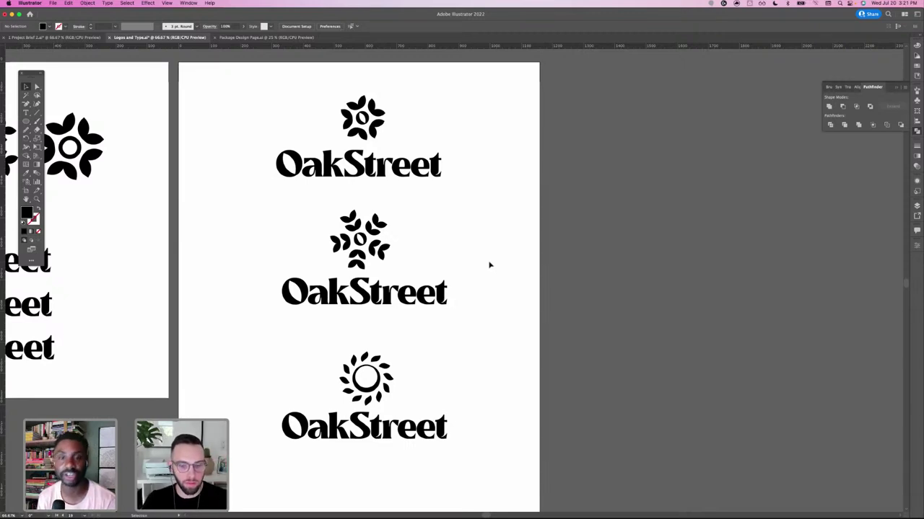
{"action": "left_click_drag", "start_coordinate": [534, 326], "coordinate": [531, 320]}
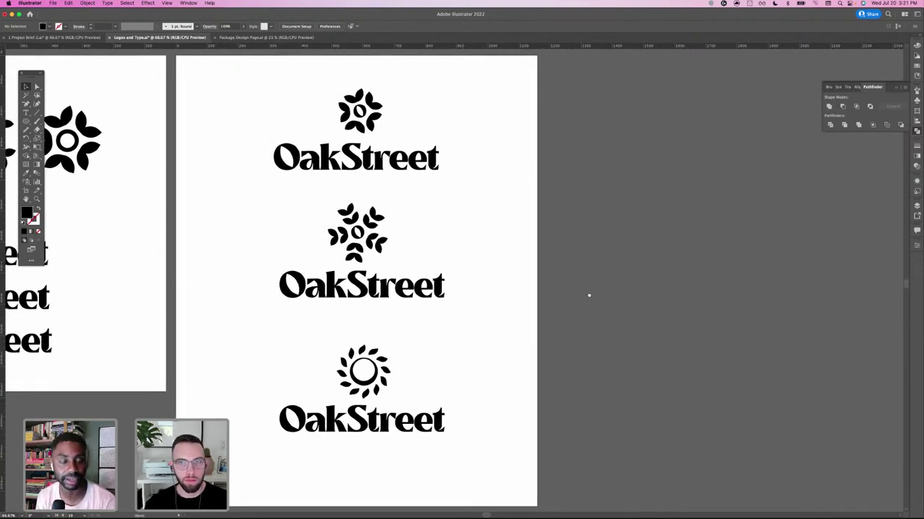
{"action": "scroll", "coordinate": [577, 295], "scroll_direction": "left", "scroll_amount": 5}
{"action": "scroll", "coordinate": [628, 303], "scroll_direction": "left", "scroll_amount": 2}
{"action": "scroll", "coordinate": [677, 304], "scroll_direction": "left", "scroll_amount": 7}
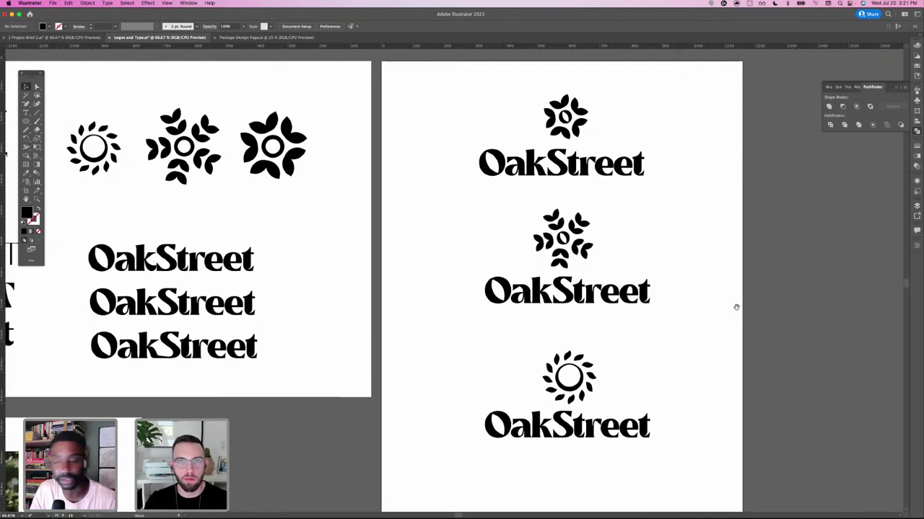
{"action": "scroll", "coordinate": [736, 307], "scroll_direction": "down", "scroll_amount": 2}
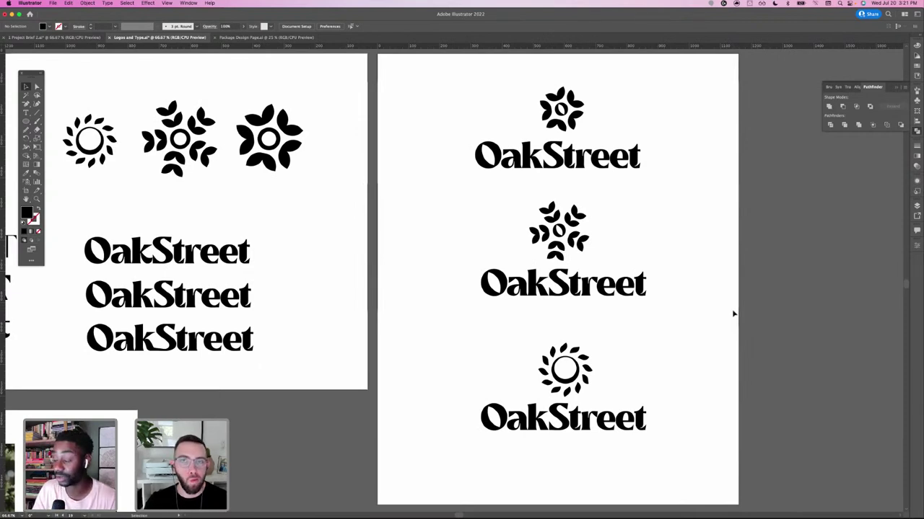
{"action": "left_click_drag", "start_coordinate": [732, 311], "coordinate": [718, 308]}
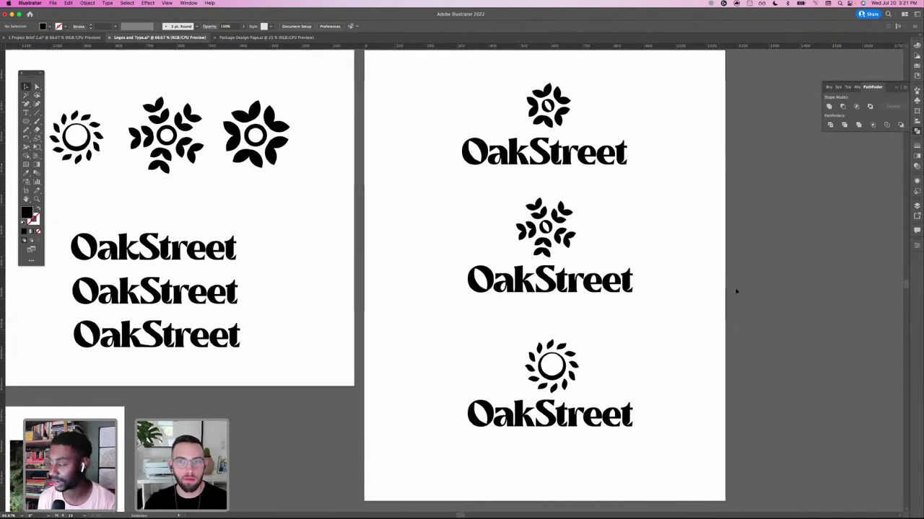
{"action": "scroll", "coordinate": [754, 297], "scroll_direction": "right", "scroll_amount": 2}
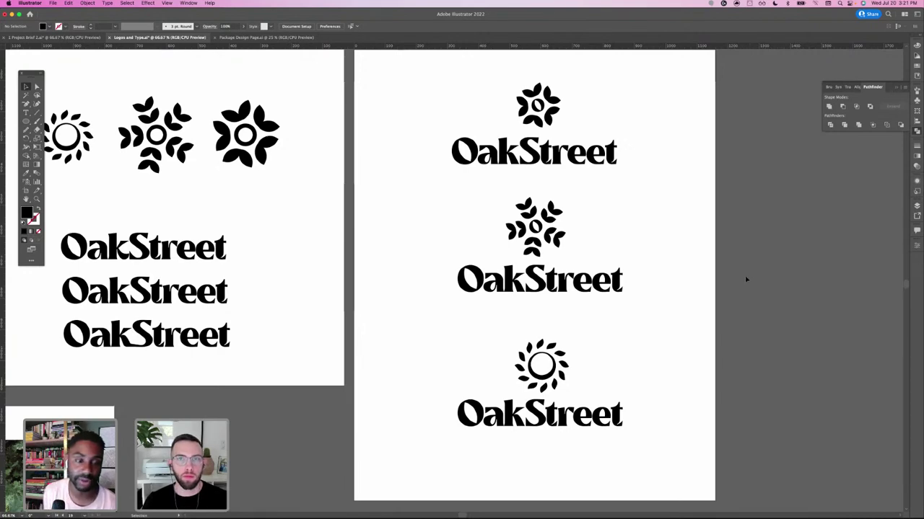
{"action": "left_click_drag", "start_coordinate": [697, 264], "coordinate": [661, 260]}
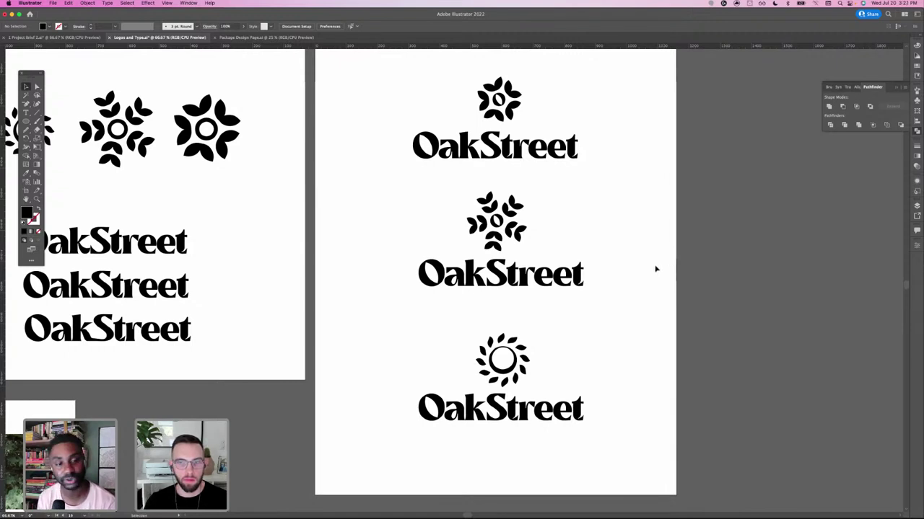
{"action": "left_click_drag", "start_coordinate": [654, 265], "coordinate": [631, 274]}
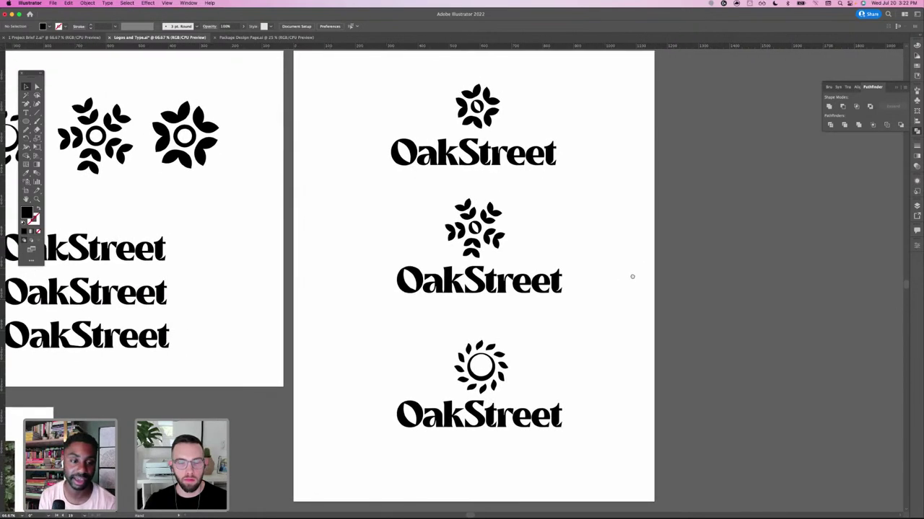
- Nudge the middle leaf mark slightly up and to the right to centre it above its wordmark with more clearance
{"action": "left_click", "coordinate": [508, 251]}
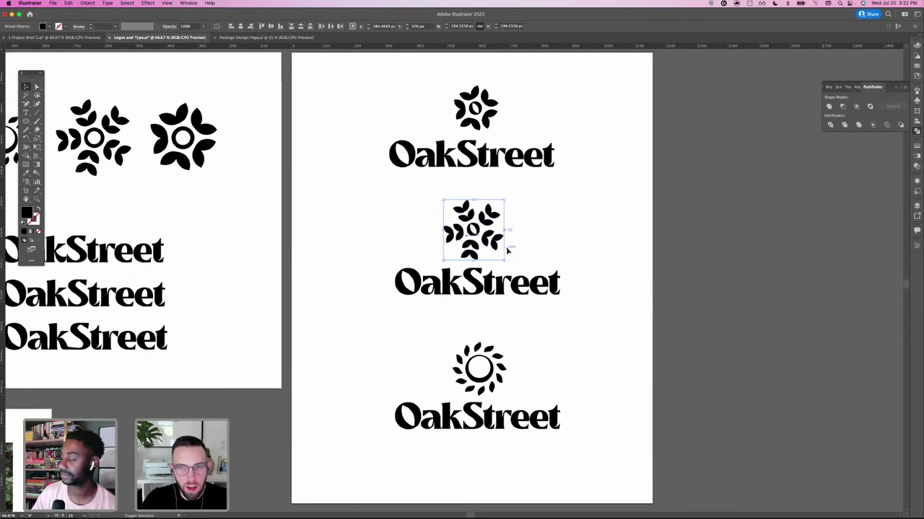
{"action": "key", "text": "Up"}
{"action": "key", "text": "Up"}
{"action": "key", "text": "Up"}
{"action": "key", "text": "Up"}
{"action": "key", "text": "Up"}
{"action": "key", "text": "Up"}
{"action": "key", "text": "Right"}
{"action": "key", "text": "Right"}
{"action": "key", "text": "Right"}
{"action": "key", "text": "Right"}
{"action": "key", "text": "Right"}
{"action": "key", "text": "Right"}
{"action": "key", "text": "Right"}
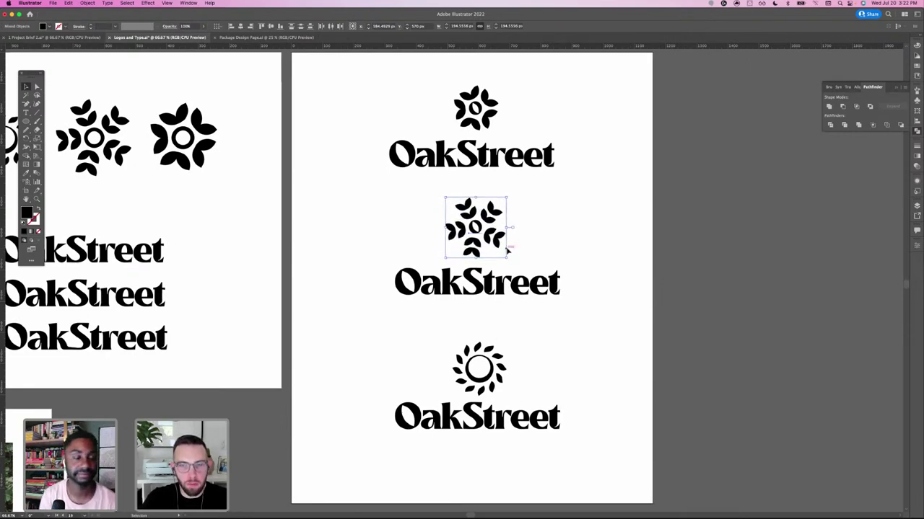
{"action": "left_click", "coordinate": [617, 231]}
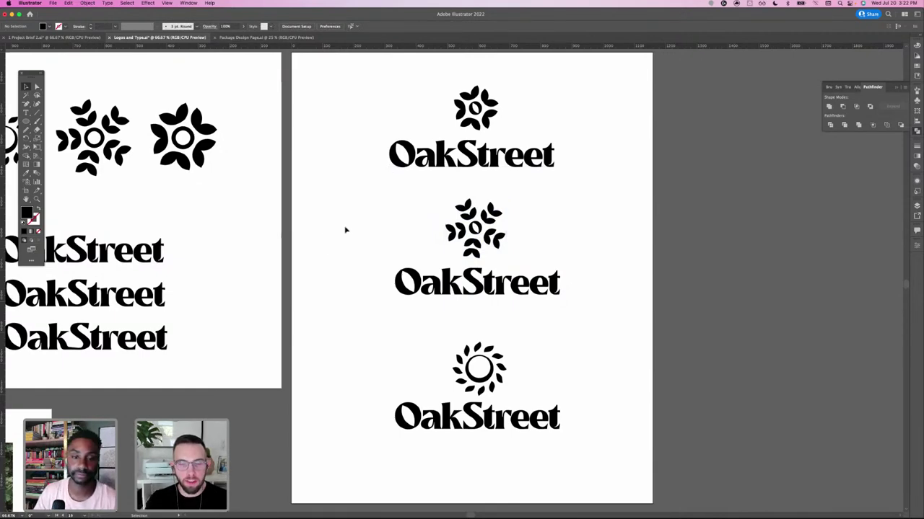
- Examine the three logo lockups for balance and spacing, both up close and at reduced size beside the other artboards
{"action": "left_click_drag", "start_coordinate": [342, 227], "coordinate": [395, 215]}
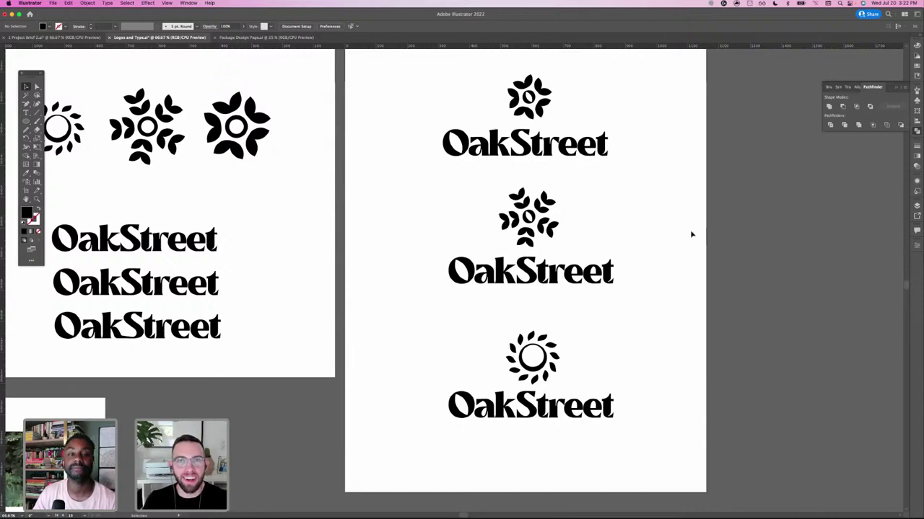
{"action": "left_click_drag", "start_coordinate": [683, 238], "coordinate": [648, 241]}
{"action": "left_click_drag", "start_coordinate": [652, 293], "coordinate": [611, 240]}
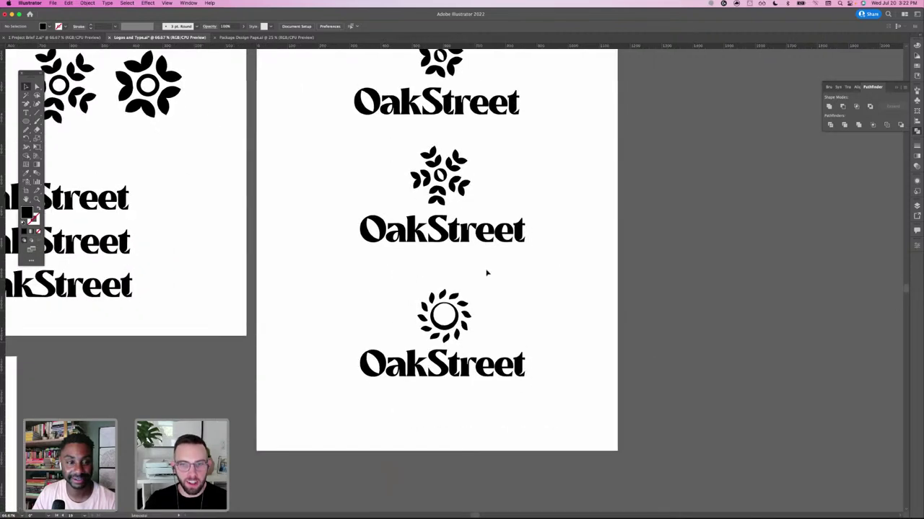
{"action": "left_click_drag", "start_coordinate": [588, 169], "coordinate": [517, 264]}
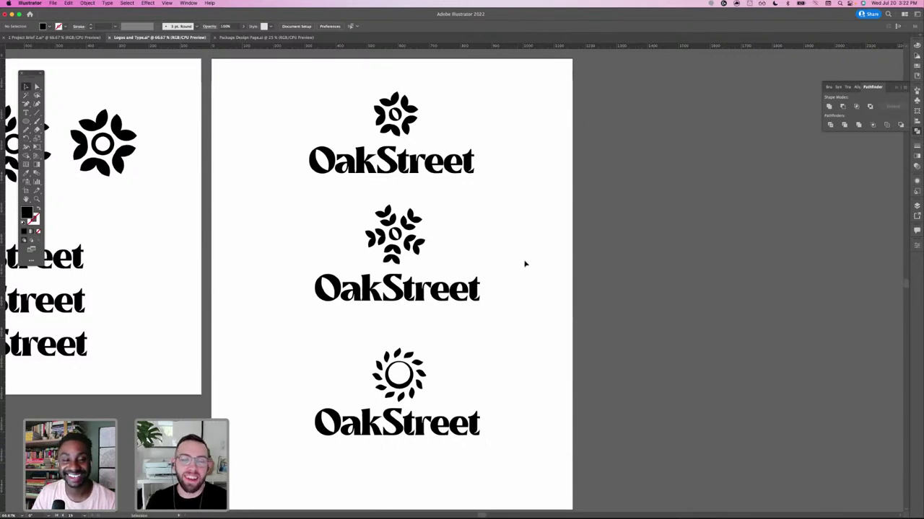
{"action": "mouse_move", "coordinate": [520, 264]}
{"action": "left_mouse_down"}
{"action": "mouse_move", "coordinate": [526, 250]}
{"action": "mouse_move", "coordinate": [537, 261]}
{"action": "left_mouse_up"}
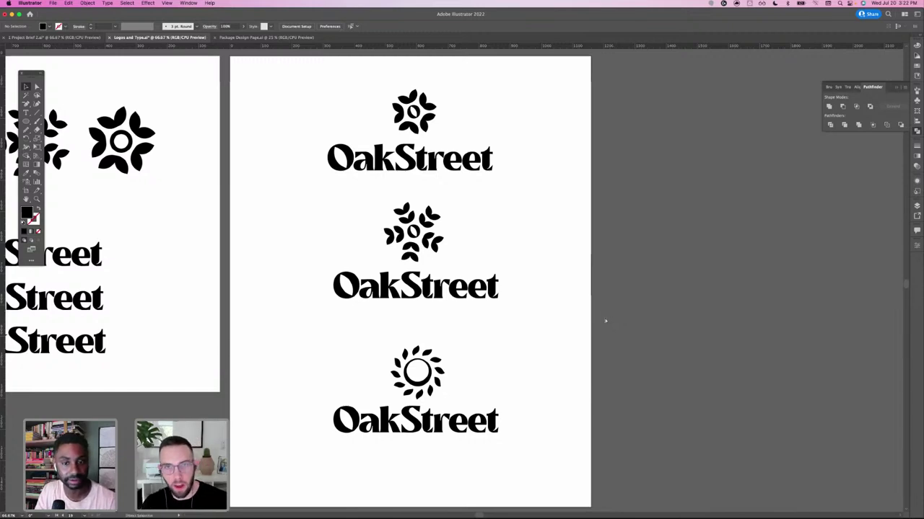
{"action": "key", "text": "super+="}
{"action": "left_click_drag", "start_coordinate": [503, 259], "coordinate": [513, 136]}
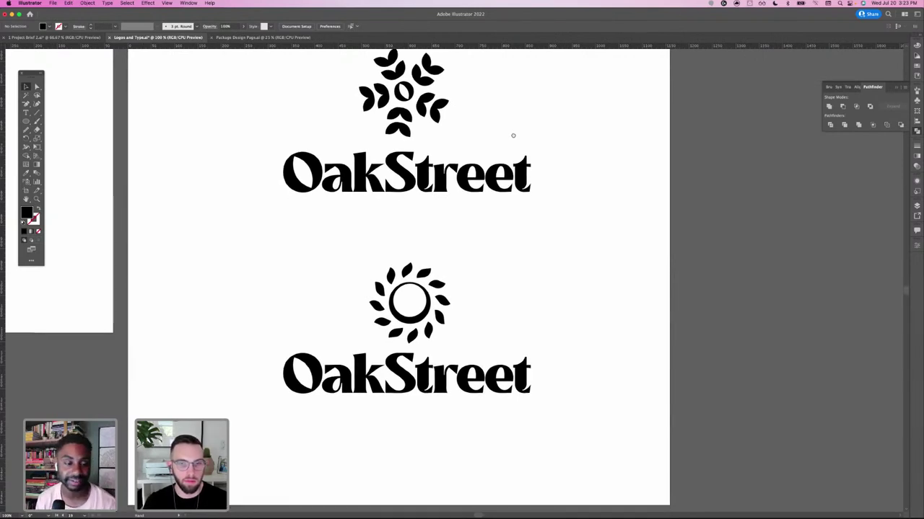
{"action": "left_click_drag", "start_coordinate": [510, 137], "coordinate": [577, 330]}
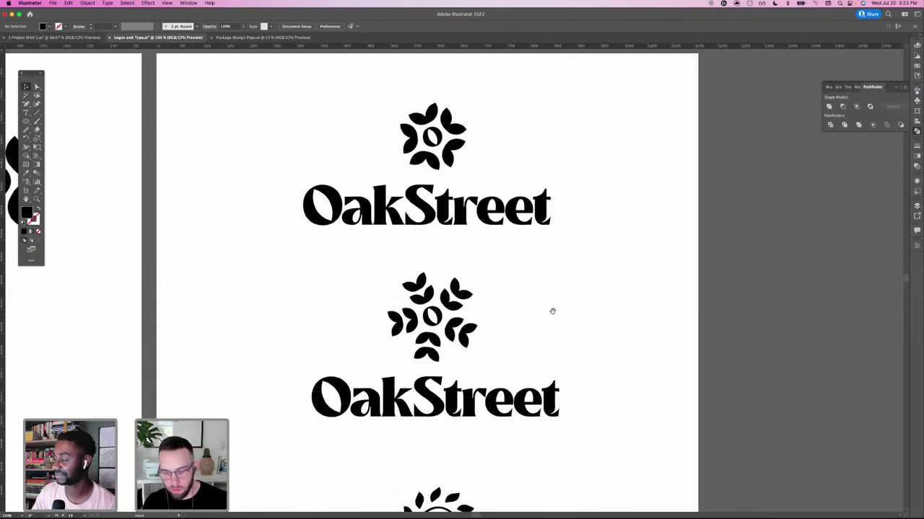
{"action": "key", "text": "super+minus"}
{"action": "key", "text": "super+minus"}
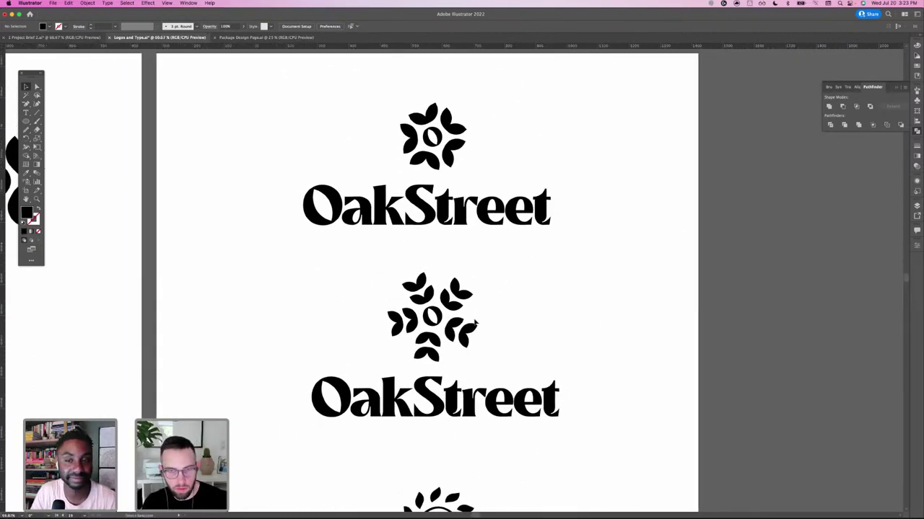
{"action": "left_click_drag", "start_coordinate": [269, 336], "coordinate": [280, 320]}
{"action": "scroll", "coordinate": [289, 357], "scroll_direction": "left", "scroll_amount": 1}
{"action": "scroll", "coordinate": [293, 350], "scroll_direction": "down", "scroll_amount": 2}
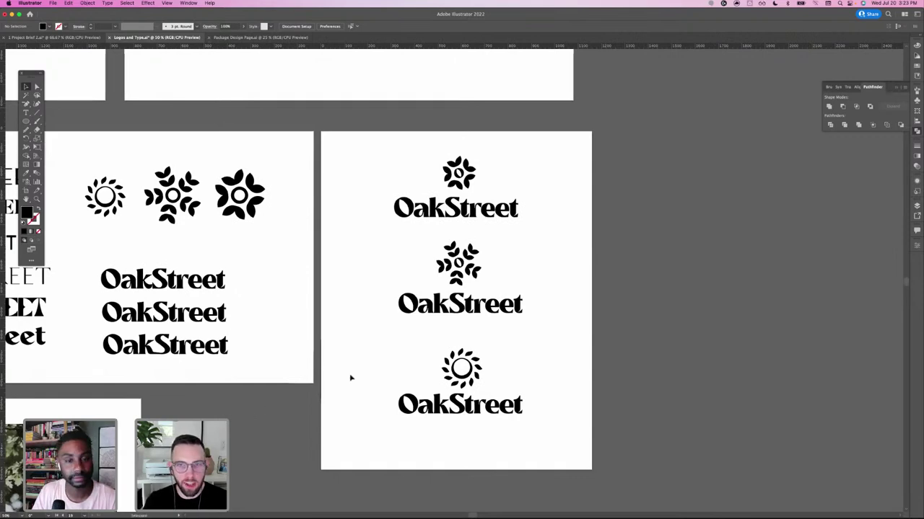
{"action": "left_click_drag", "start_coordinate": [300, 366], "coordinate": [356, 340]}
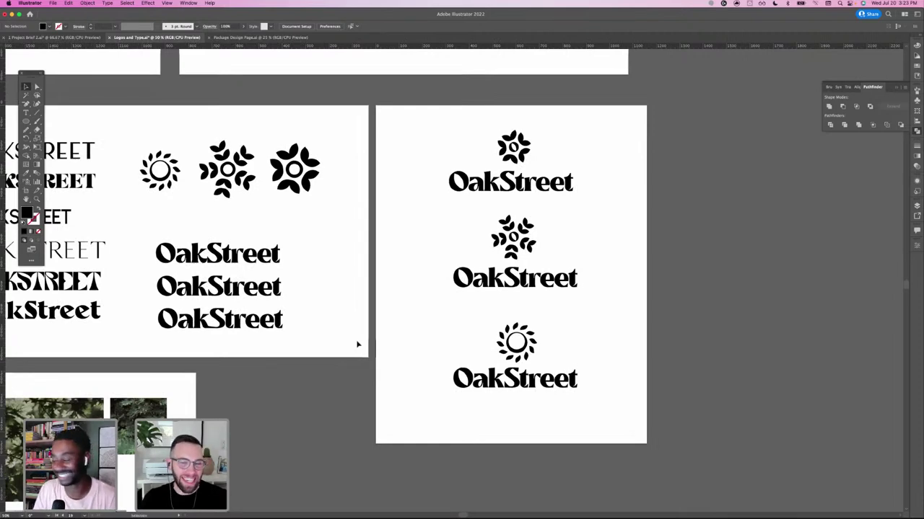
{"action": "left_click_drag", "start_coordinate": [223, 417], "coordinate": [479, 335]}
{"action": "scroll", "coordinate": [479, 334], "scroll_direction": "left", "scroll_amount": 8}
{"action": "scroll", "coordinate": [479, 334], "scroll_direction": "down", "scroll_amount": 2}
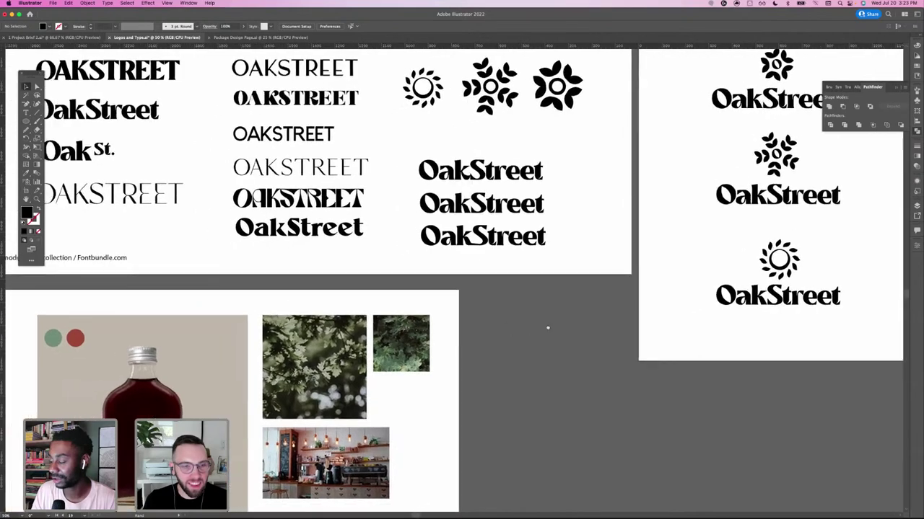
{"action": "scroll", "coordinate": [461, 336], "scroll_direction": "right", "scroll_amount": 15}
{"action": "scroll", "coordinate": [462, 336], "scroll_direction": "up", "scroll_amount": 5}
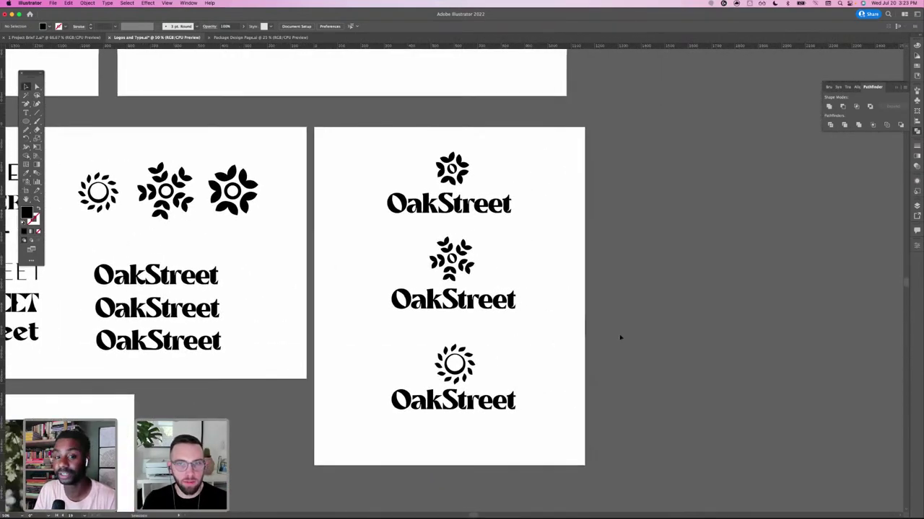
{"action": "scroll", "coordinate": [609, 338], "scroll_direction": "right", "scroll_amount": 1}
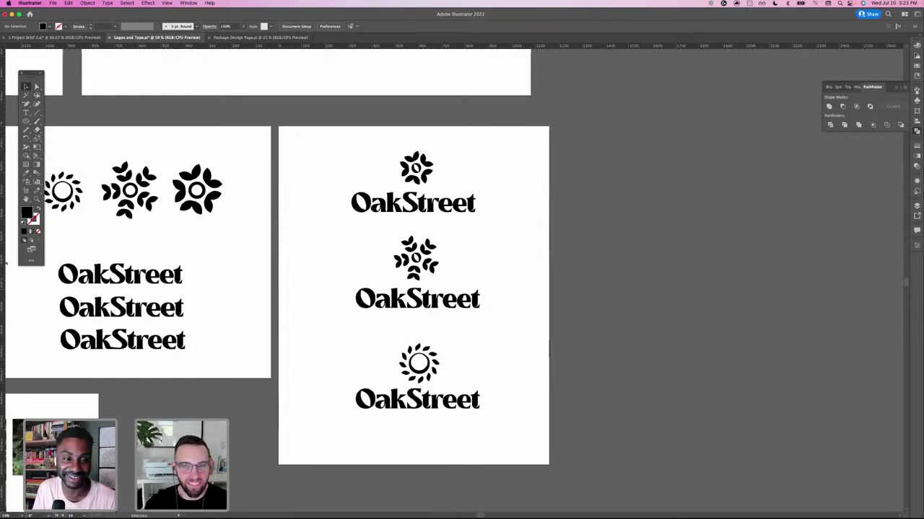
- Examine the mood board with the bottle, foliage and café photos and the neighbouring artboard with four empty circles
{"action": "left_click_drag", "start_coordinate": [256, 371], "coordinate": [449, 299]}
{"action": "left_click_drag", "start_coordinate": [213, 390], "coordinate": [404, 307]}
{"action": "left_click_drag", "start_coordinate": [221, 365], "coordinate": [325, 364]}
{"action": "scroll", "coordinate": [303, 375], "scroll_direction": "left", "scroll_amount": 10}
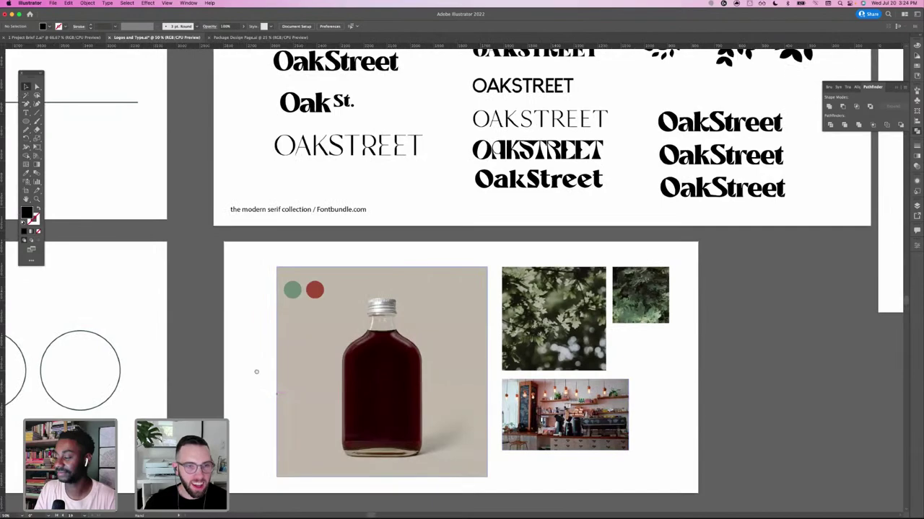
{"action": "scroll", "coordinate": [341, 296], "scroll_direction": "down", "scroll_amount": 2}
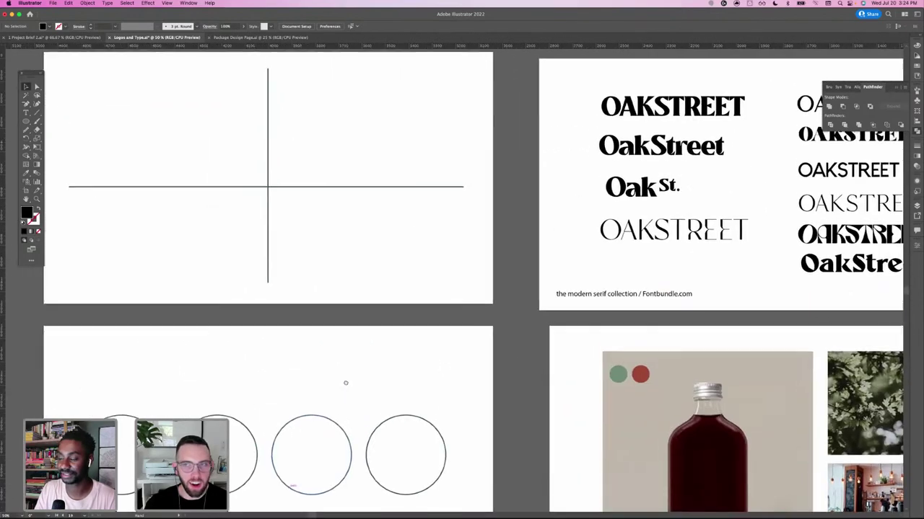
{"action": "scroll", "coordinate": [371, 325], "scroll_direction": "up", "scroll_amount": 3}
{"action": "left_click_drag", "start_coordinate": [270, 248], "coordinate": [178, 215]}
{"action": "left_click_drag", "start_coordinate": [605, 323], "coordinate": [576, 323]}
{"action": "left_click_drag", "start_coordinate": [310, 348], "coordinate": [417, 355]}
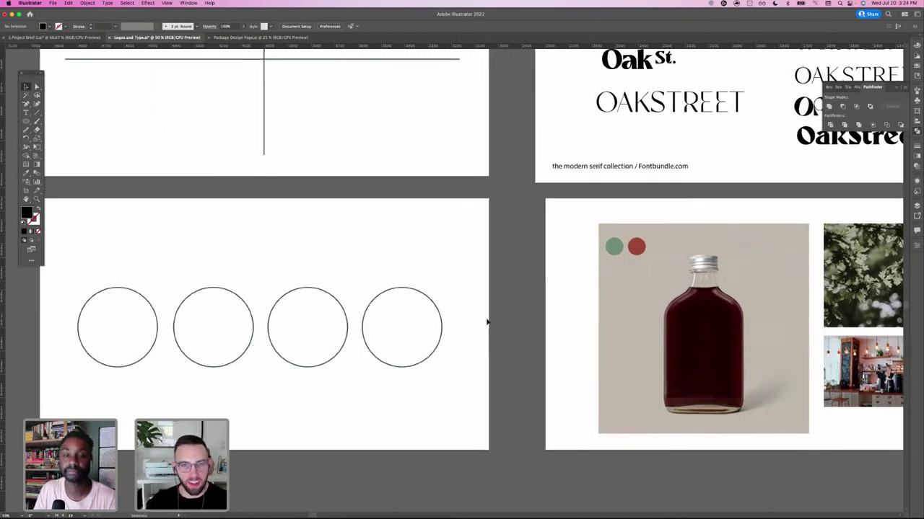
{"action": "key", "text": "space"}
{"action": "mouse_move", "coordinate": [700, 347]}
{"action": "left_mouse_down"}
{"action": "mouse_move", "coordinate": [673, 346]}
{"action": "mouse_move", "coordinate": [696, 342]}
{"action": "left_mouse_up"}
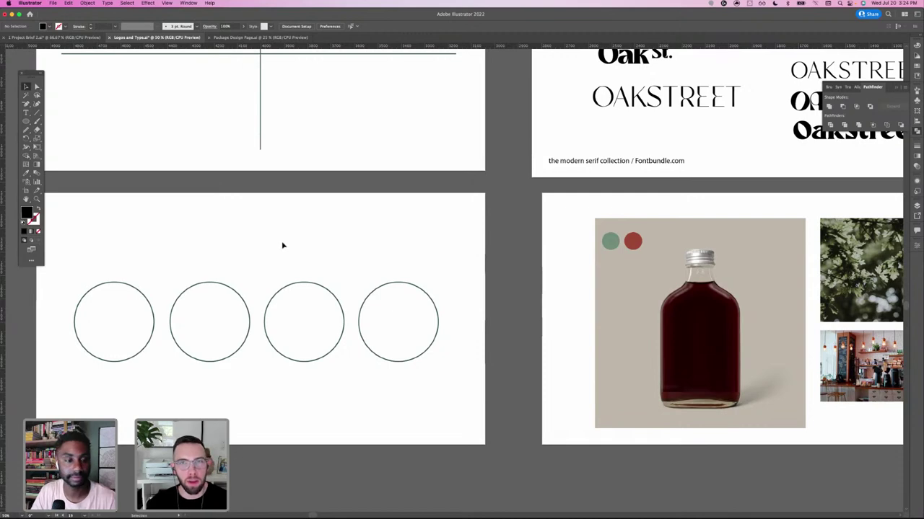
{"action": "left_click_drag", "start_coordinate": [564, 315], "coordinate": [407, 306]}
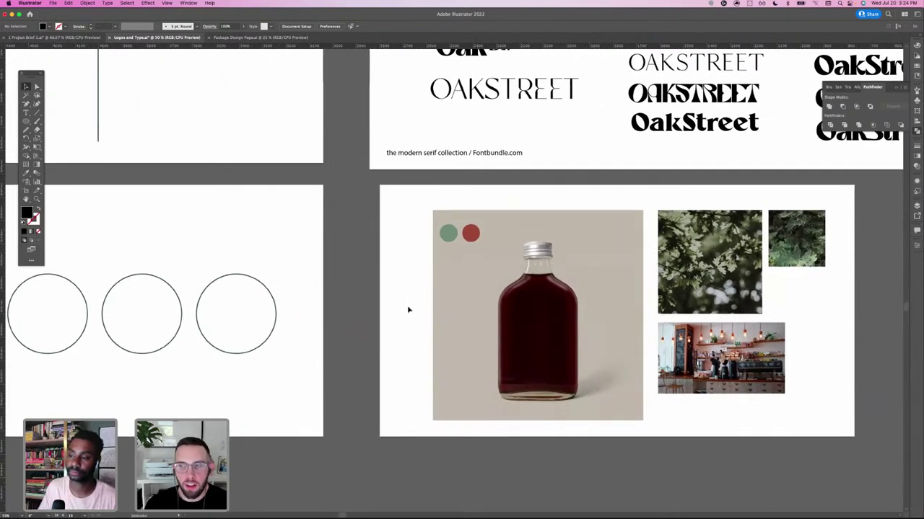
{"action": "left_click_drag", "start_coordinate": [348, 318], "coordinate": [343, 320]}
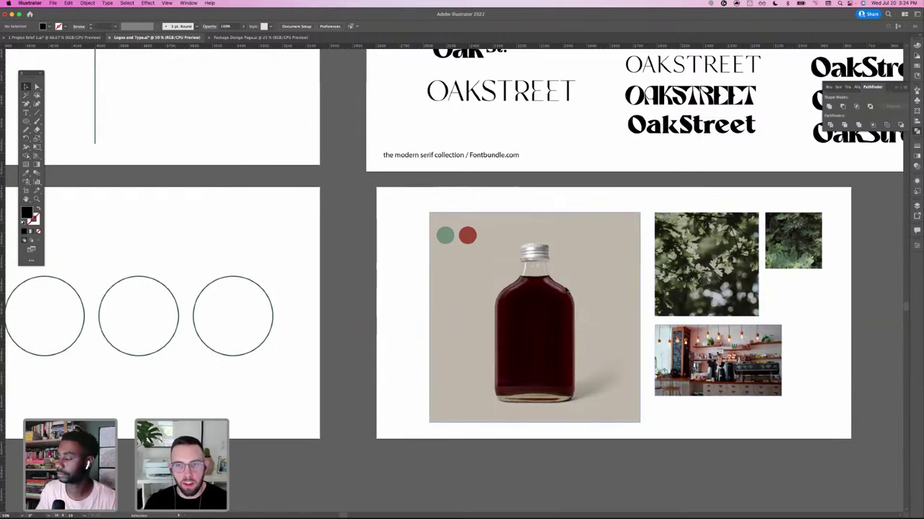
{"action": "left_click_drag", "start_coordinate": [644, 281], "coordinate": [572, 265]}
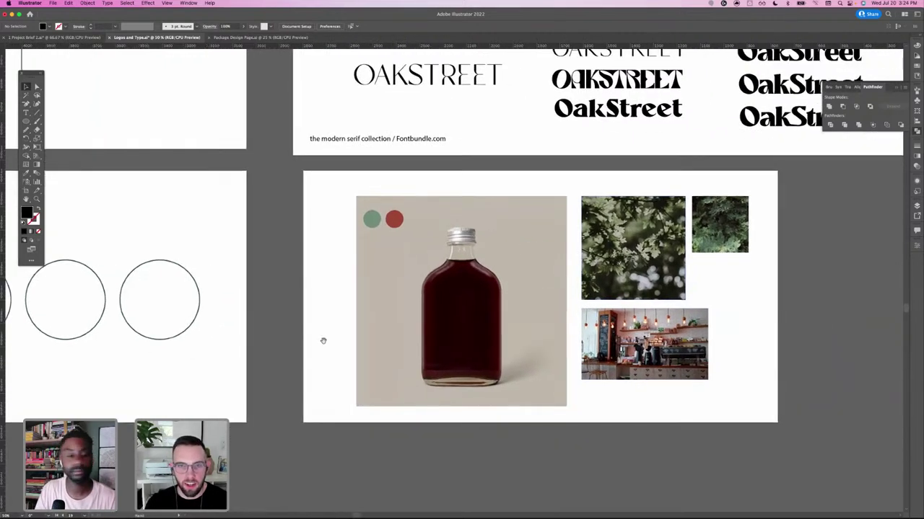
{"action": "left_click_drag", "start_coordinate": [393, 340], "coordinate": [533, 356]}
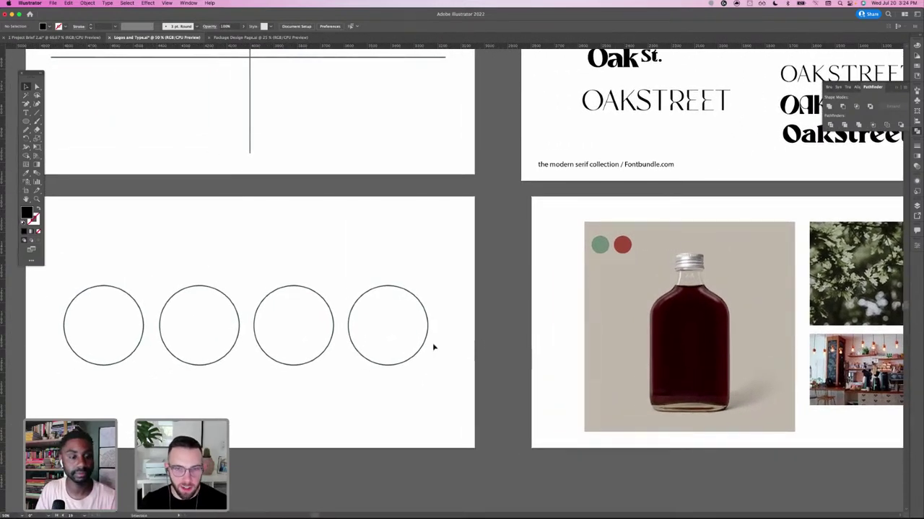
- Fill the fourth palette circle with the dark burgundy sampled from the liquid in the bottle photo
{"action": "left_click", "coordinate": [26, 172]}
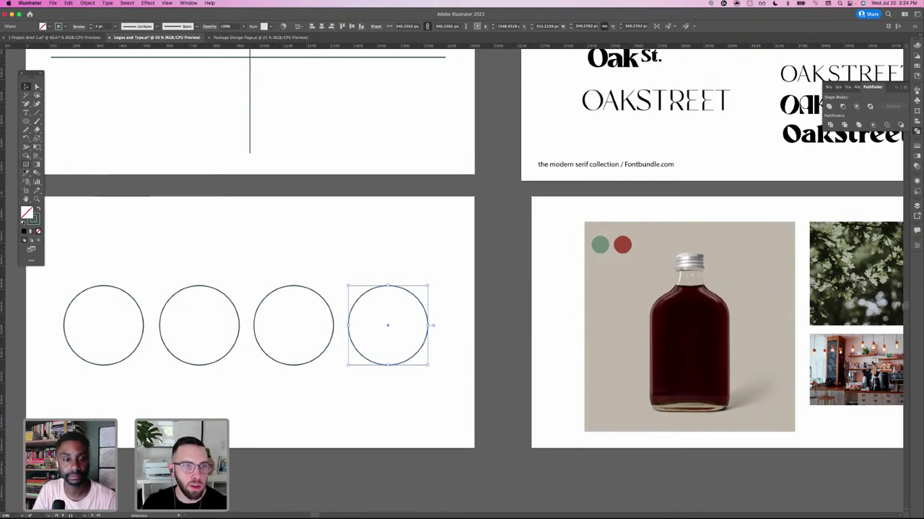
{"action": "left_click", "coordinate": [709, 304]}
{"action": "left_click", "coordinate": [725, 306]}
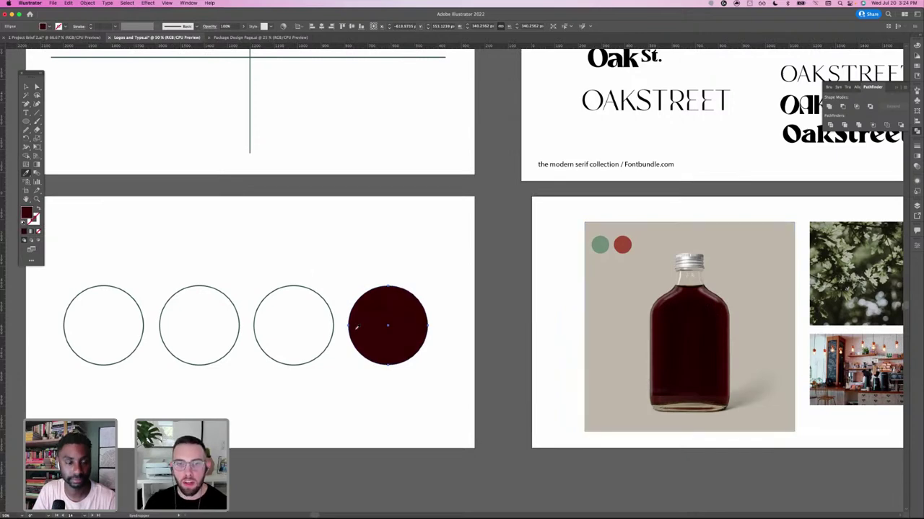
{"action": "key", "text": "v"}
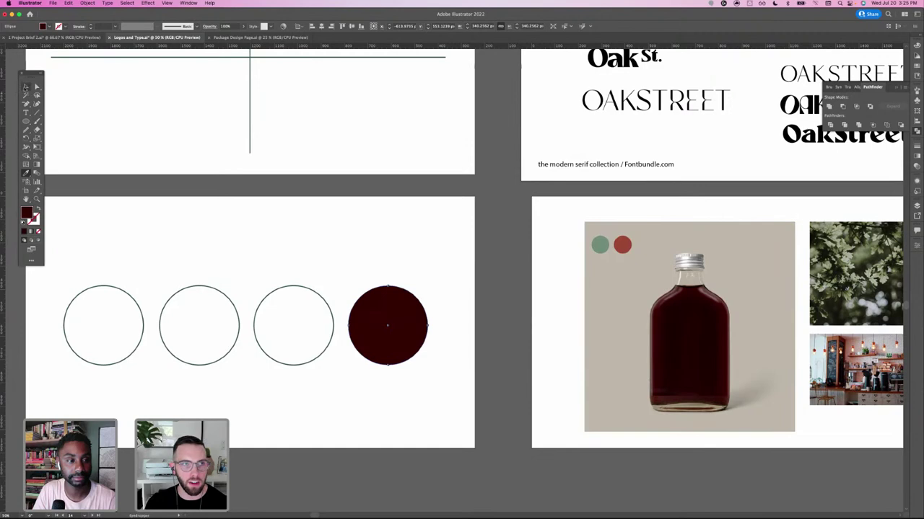
{"action": "left_click", "coordinate": [381, 229]}
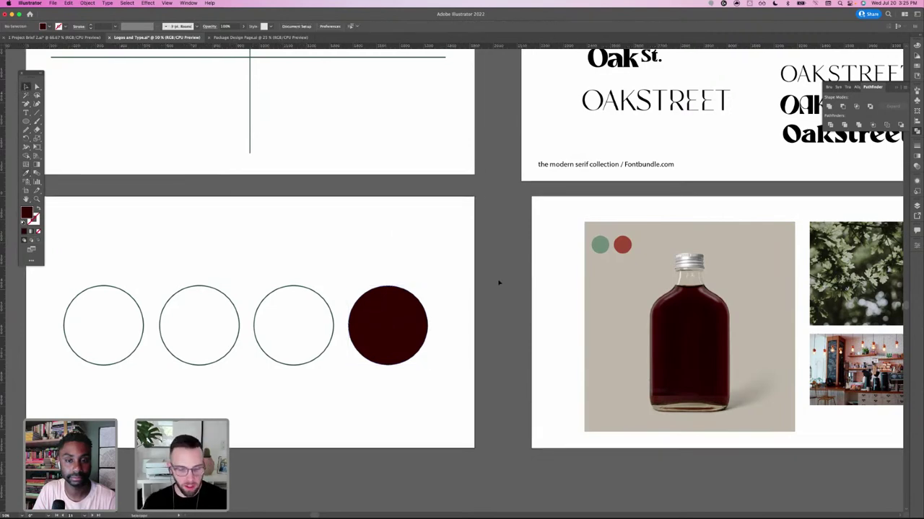
- Try several samples from the large leaf photo on the third palette circle, ending with a muted olive green fill
{"action": "left_click_drag", "start_coordinate": [598, 274], "coordinate": [548, 279]}
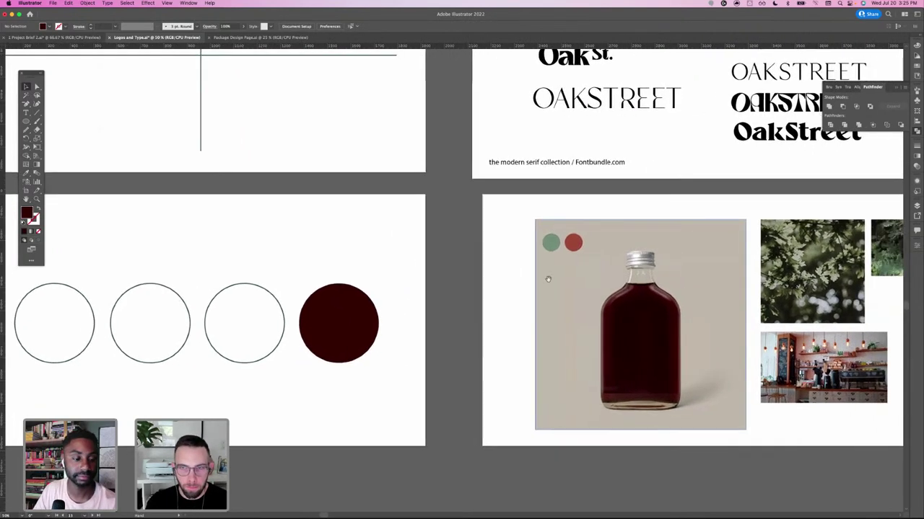
{"action": "left_click", "coordinate": [269, 293]}
{"action": "left_click_drag", "start_coordinate": [464, 286], "coordinate": [376, 279]}
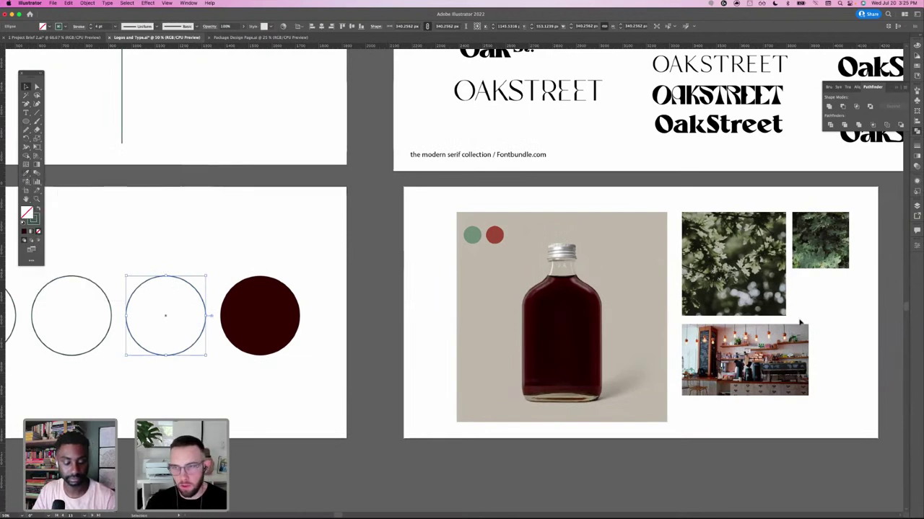
{"action": "left_click", "coordinate": [26, 174]}
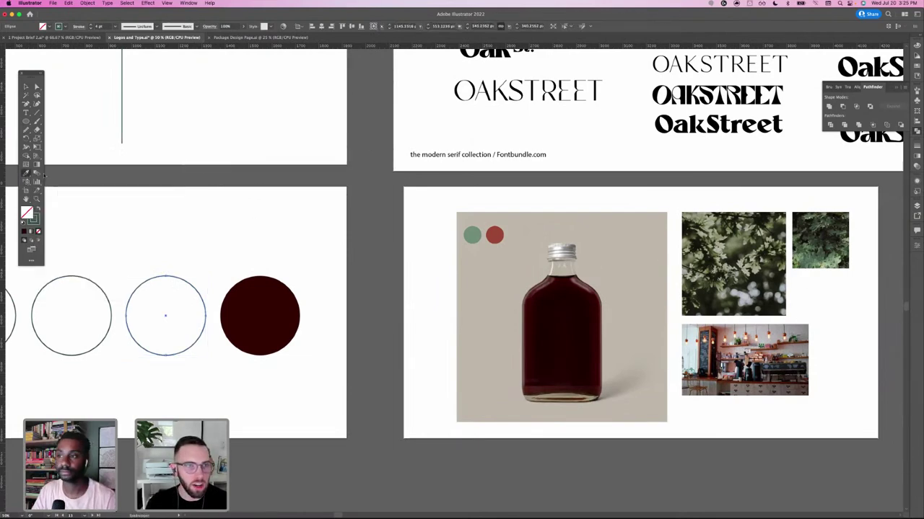
{"action": "left_click", "coordinate": [751, 296]}
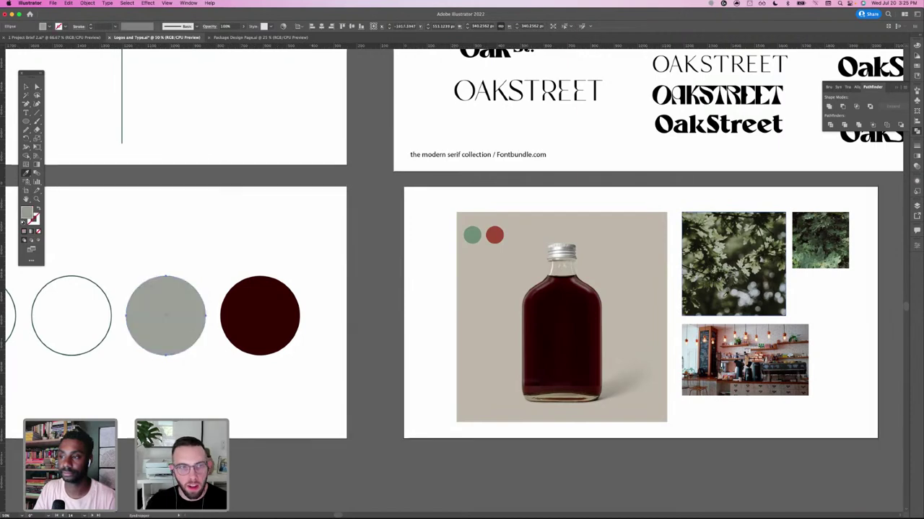
{"action": "left_click", "coordinate": [724, 289]}
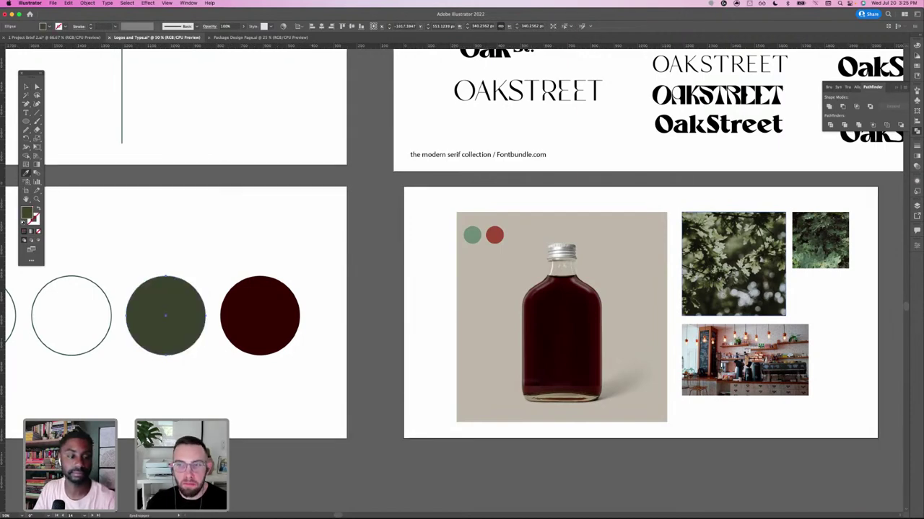
{"action": "left_click", "coordinate": [727, 272]}
{"action": "left_click", "coordinate": [726, 270]}
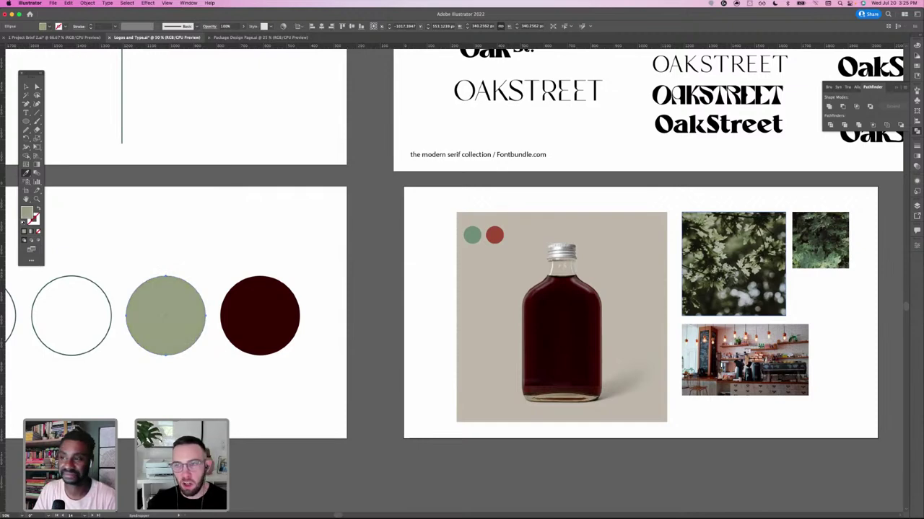
{"action": "left_click", "coordinate": [762, 267]}
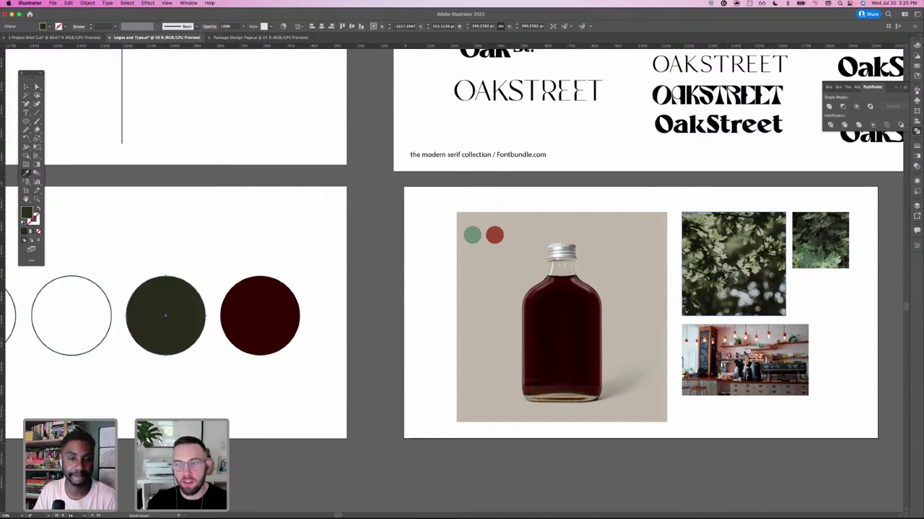
{"action": "left_click", "coordinate": [736, 240]}
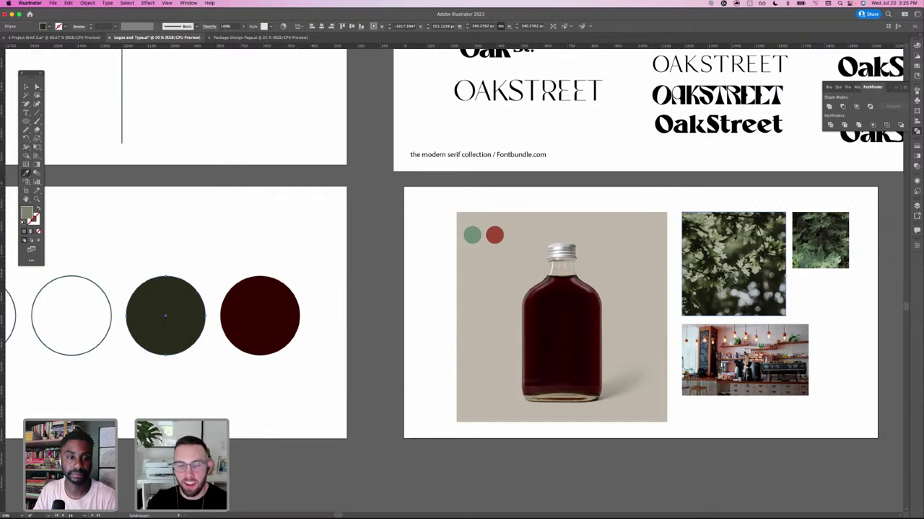
{"action": "left_click", "coordinate": [730, 241]}
{"action": "left_click", "coordinate": [731, 245]}
{"action": "scroll", "coordinate": [462, 281], "scroll_direction": "right", "scroll_amount": 5}
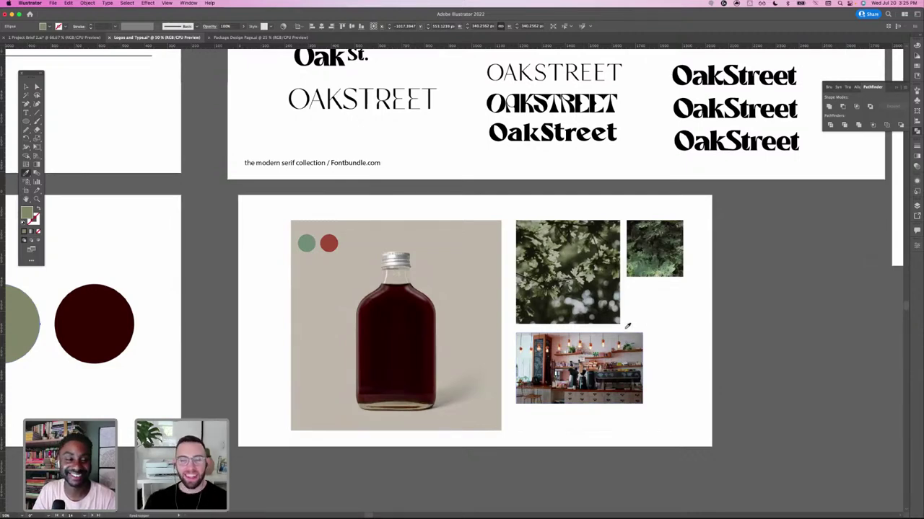
{"action": "scroll", "coordinate": [376, 299], "scroll_direction": "left", "scroll_amount": 5}
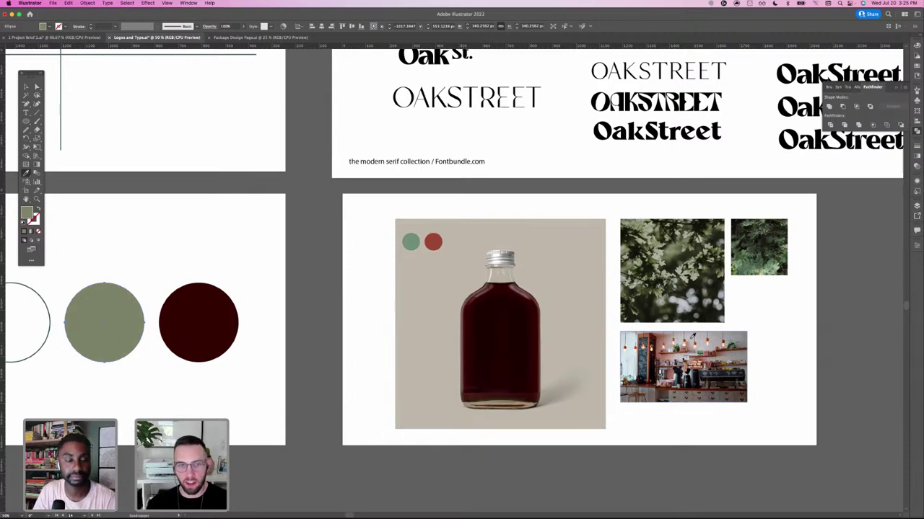
{"action": "left_click", "coordinate": [26, 87]}
{"action": "left_click", "coordinate": [26, 87]}
{"action": "key", "text": "space"}
{"action": "left_click_drag", "start_coordinate": [143, 245], "coordinate": [218, 237]}
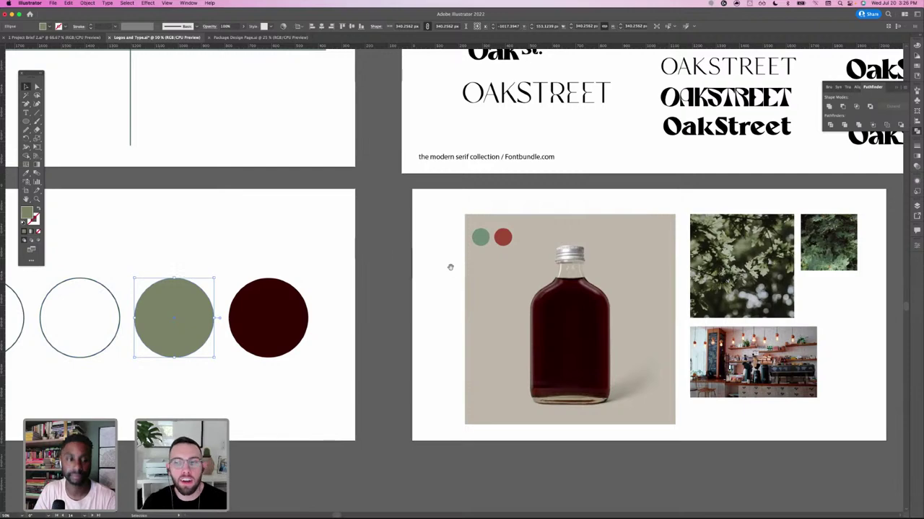
{"action": "scroll", "coordinate": [396, 260], "scroll_direction": "right", "scroll_amount": 3}
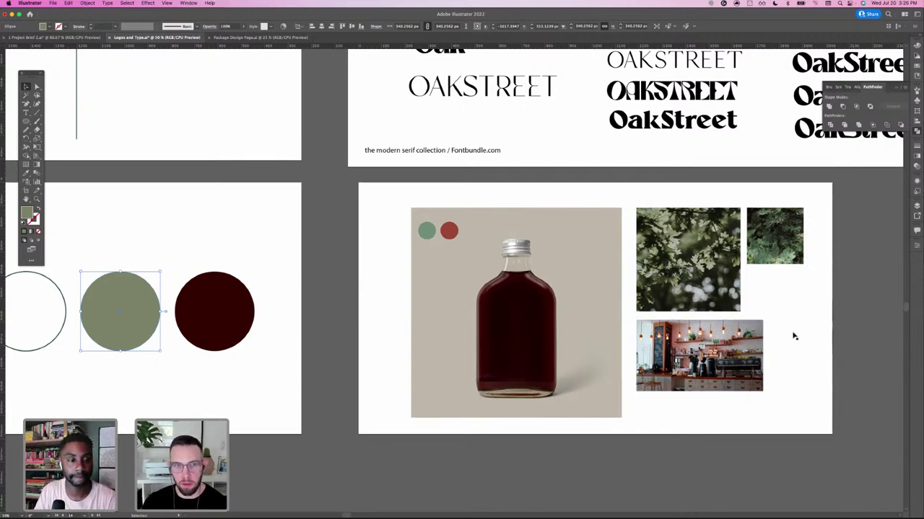
{"action": "left_click", "coordinate": [315, 253]}
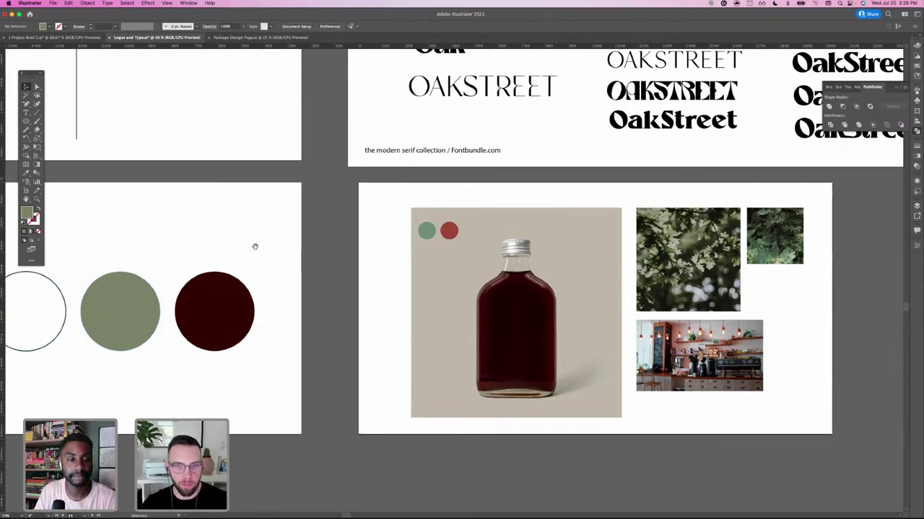
- Fill the second palette circle with the beige sampled from the bottle photo's background
{"action": "scroll", "coordinate": [253, 246], "scroll_direction": "left", "scroll_amount": 5}
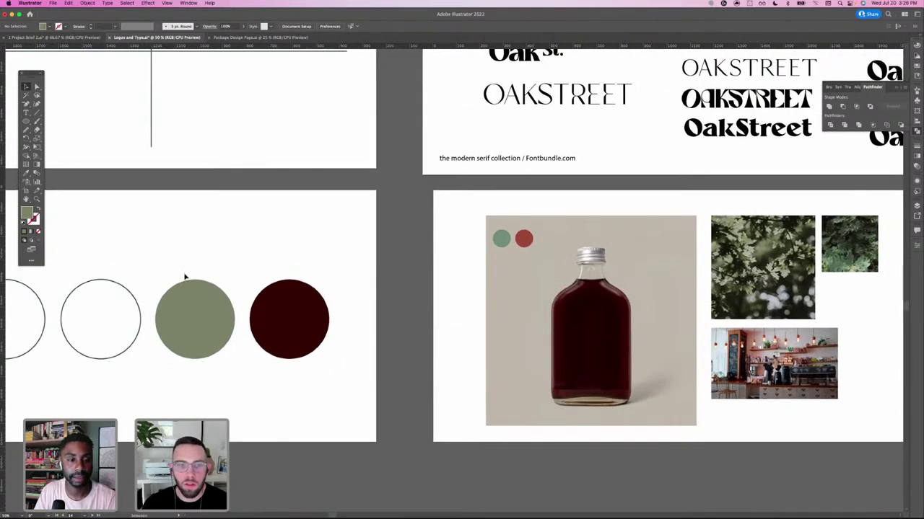
{"action": "left_click", "coordinate": [123, 290]}
{"action": "left_click", "coordinate": [27, 173]}
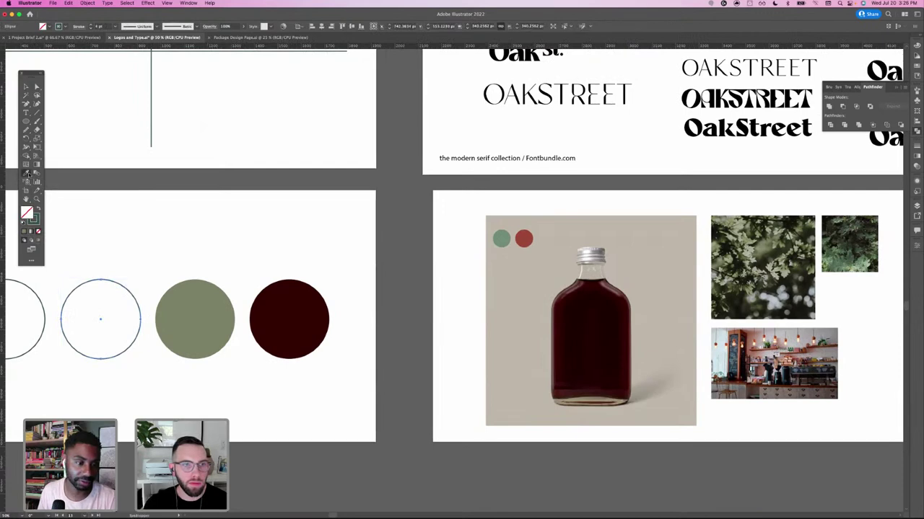
{"action": "left_click", "coordinate": [661, 254]}
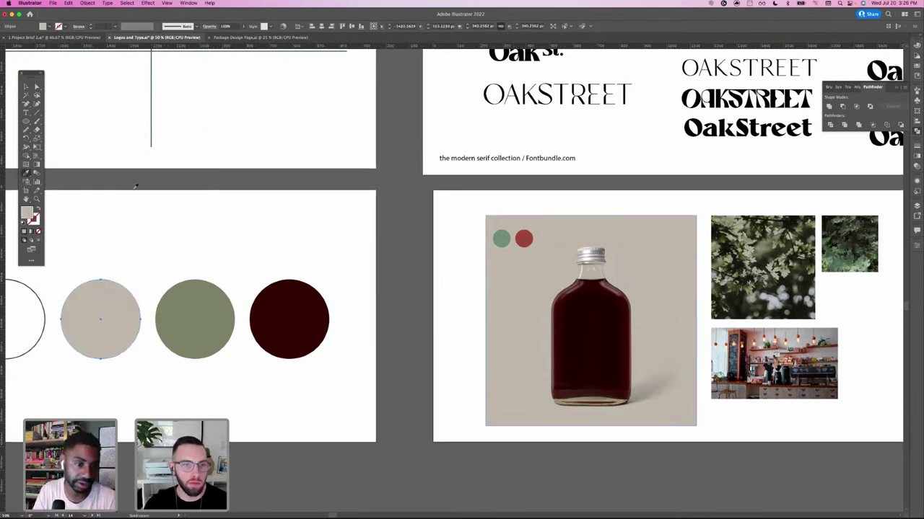
{"action": "left_click", "coordinate": [26, 86]}
{"action": "left_click", "coordinate": [230, 215]}
- Fill the first palette circle with a burnt orange-brown sampled from the café interior photo
{"action": "left_click_drag", "start_coordinate": [222, 229], "coordinate": [238, 225]}
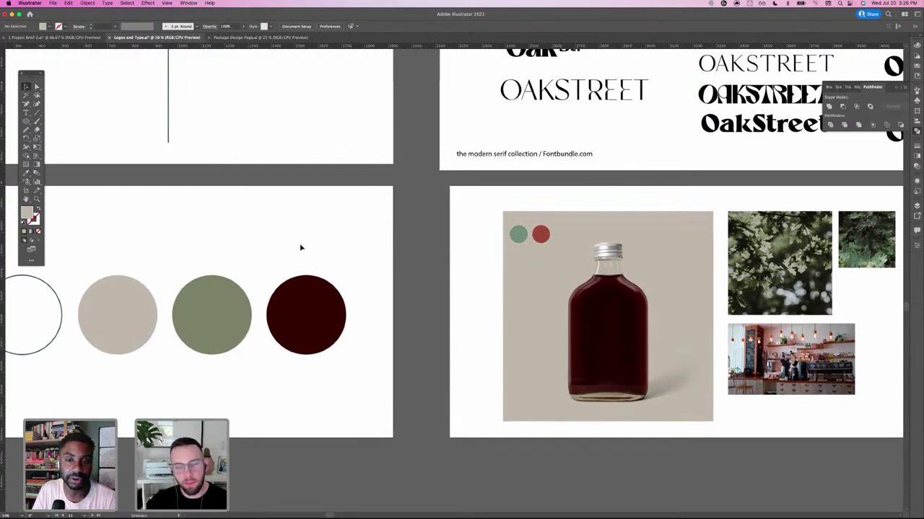
{"action": "left_click_drag", "start_coordinate": [270, 264], "coordinate": [346, 251]}
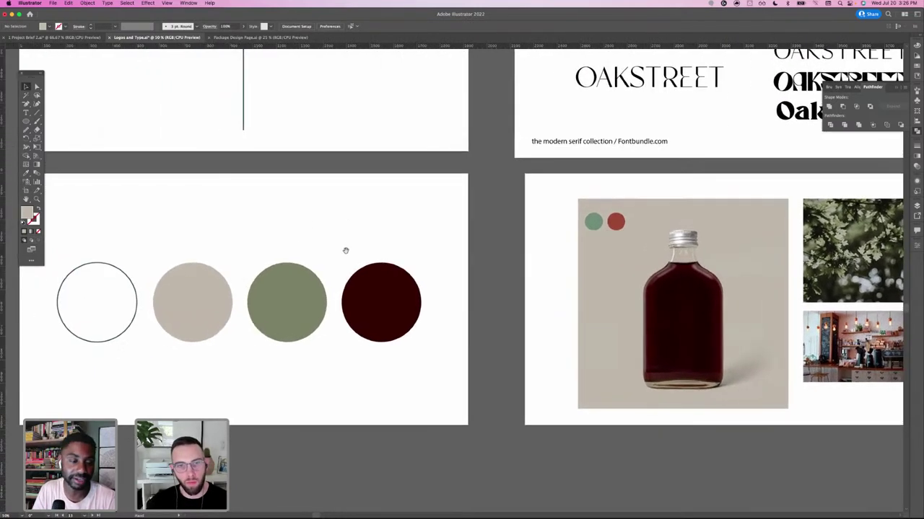
{"action": "left_click", "coordinate": [134, 288]}
{"action": "left_click", "coordinate": [26, 174]}
{"action": "left_click_drag", "start_coordinate": [574, 312], "coordinate": [451, 299]}
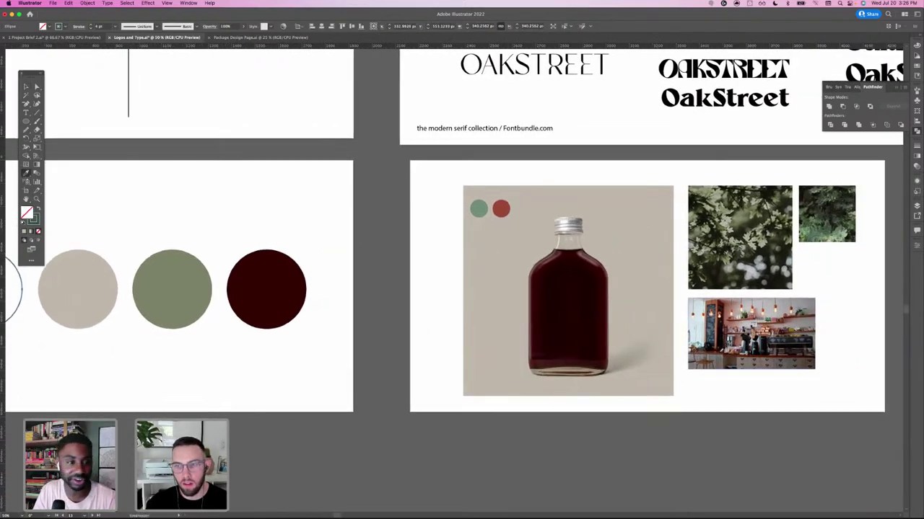
{"action": "key", "text": "shift+x"}
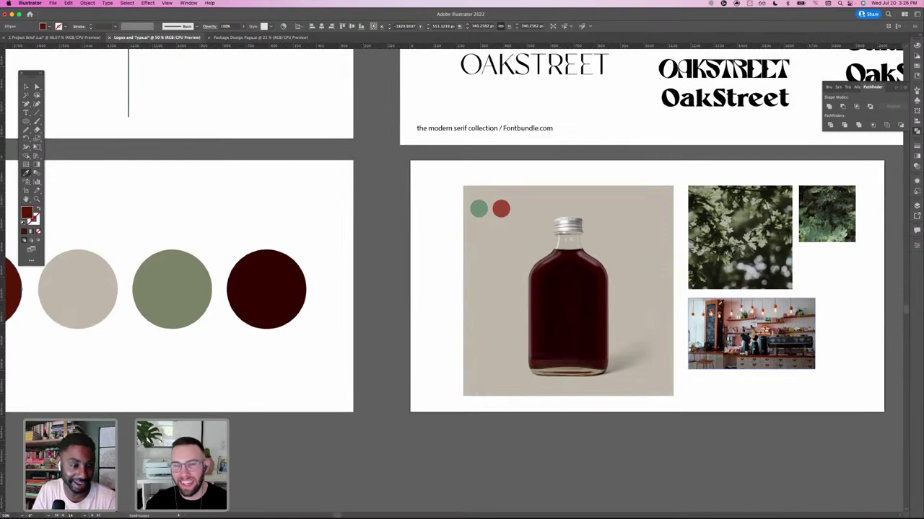
{"action": "left_click", "coordinate": [717, 302]}
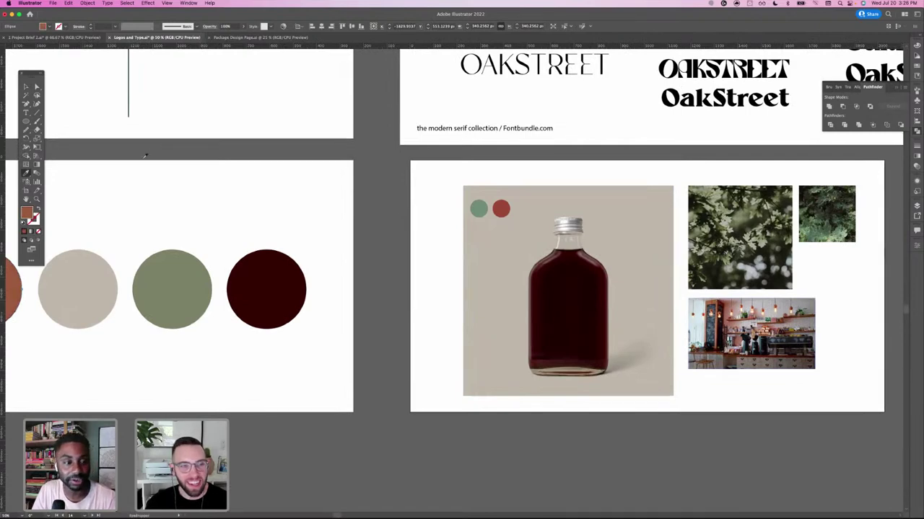
{"action": "left_click", "coordinate": [26, 86]}
{"action": "left_click", "coordinate": [211, 224]}
{"action": "left_click_drag", "start_coordinate": [263, 285], "coordinate": [265, 286]}
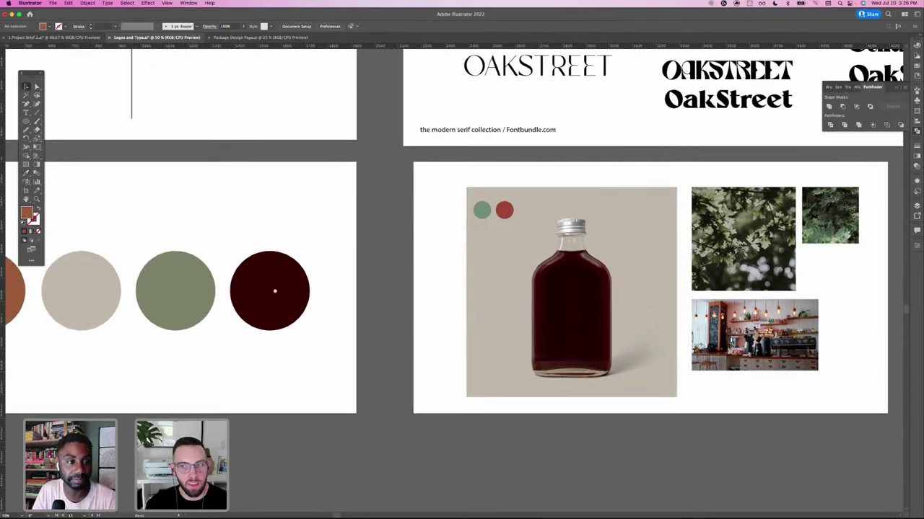
{"action": "scroll", "coordinate": [265, 286], "scroll_direction": "left", "scroll_amount": 5}
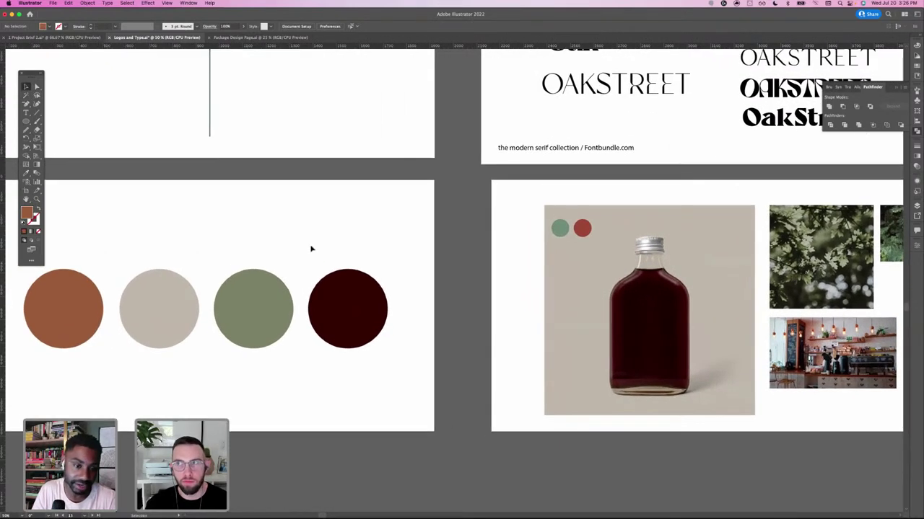
{"action": "left_click", "coordinate": [265, 281]}
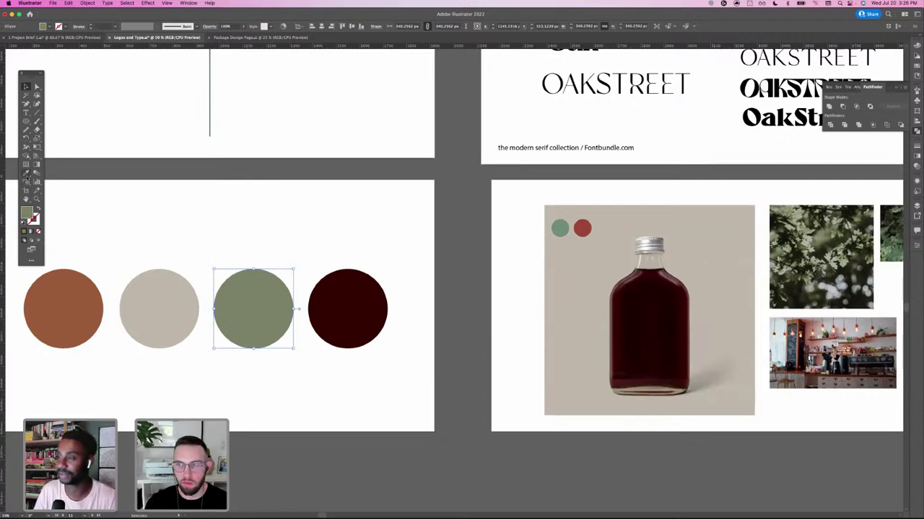
{"action": "left_click", "coordinate": [238, 228]}
{"action": "scroll", "coordinate": [420, 299], "scroll_direction": "left", "scroll_amount": 5}
{"action": "scroll", "coordinate": [421, 299], "scroll_direction": "down", "scroll_amount": 1}
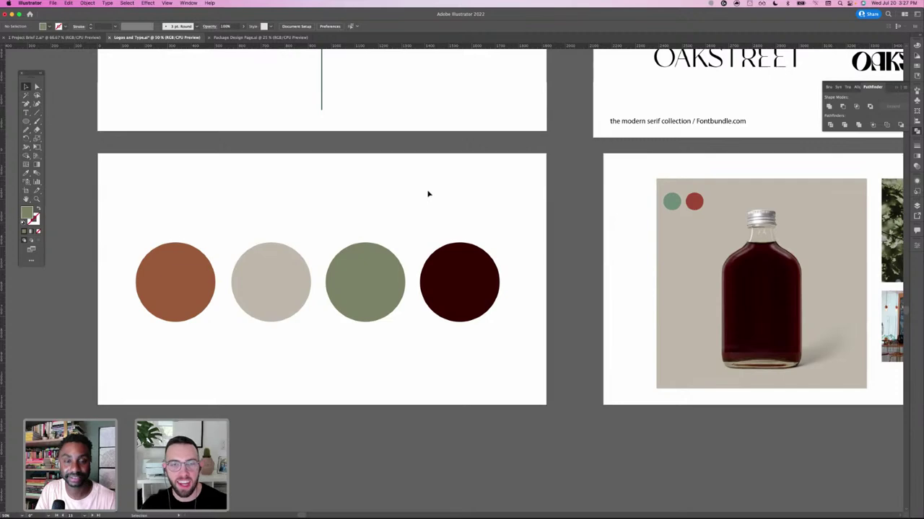
- Recolor the third palette circle with a medium sage green sampled from the small foliage photo
{"action": "left_click_drag", "start_coordinate": [561, 223], "coordinate": [490, 246]}
{"action": "scroll", "coordinate": [490, 246], "scroll_direction": "right", "scroll_amount": 5}
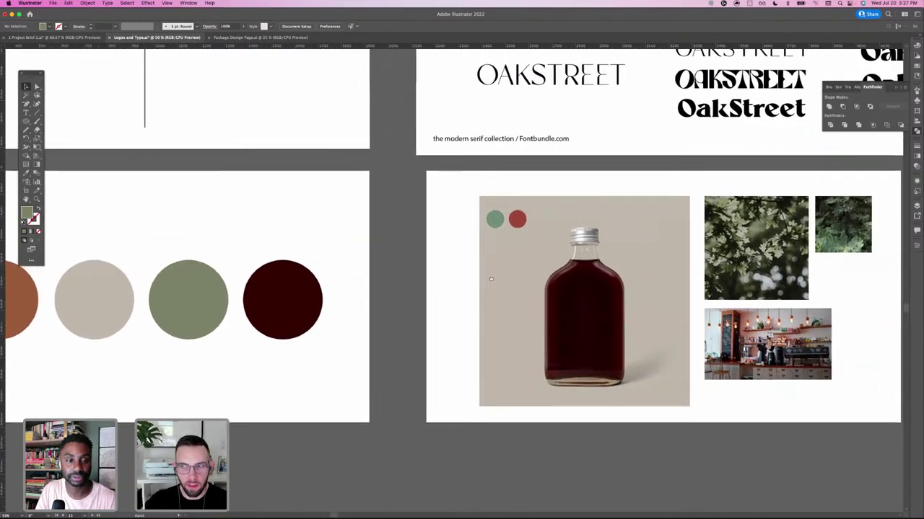
{"action": "left_click", "coordinate": [176, 306]}
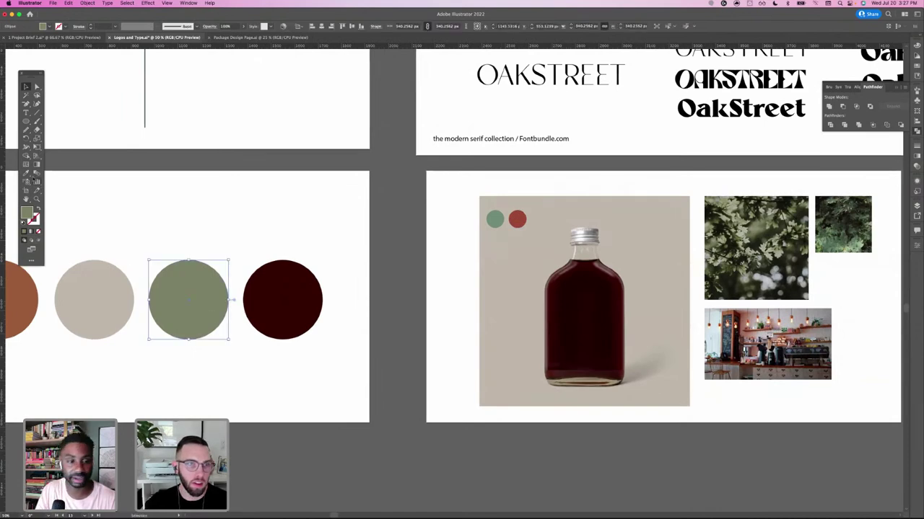
{"action": "left_click", "coordinate": [28, 174]}
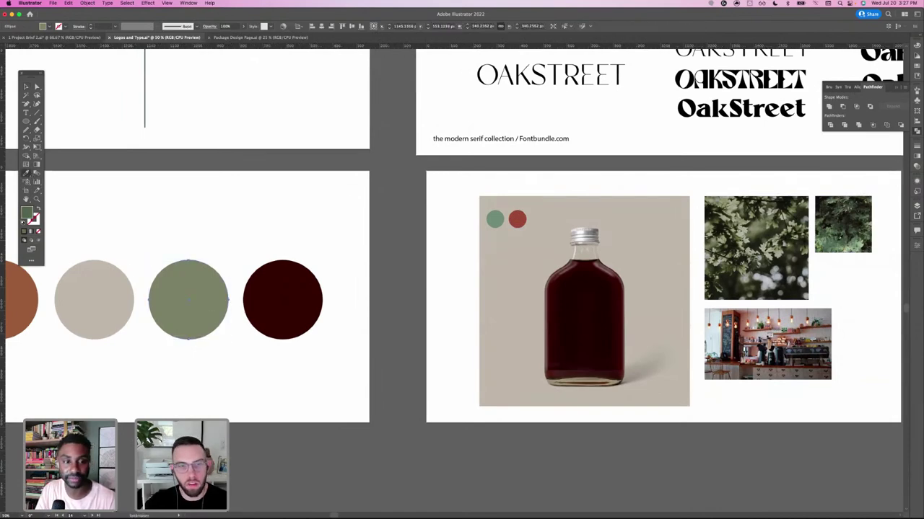
{"action": "left_click", "coordinate": [837, 241]}
{"action": "left_click", "coordinate": [838, 240]}
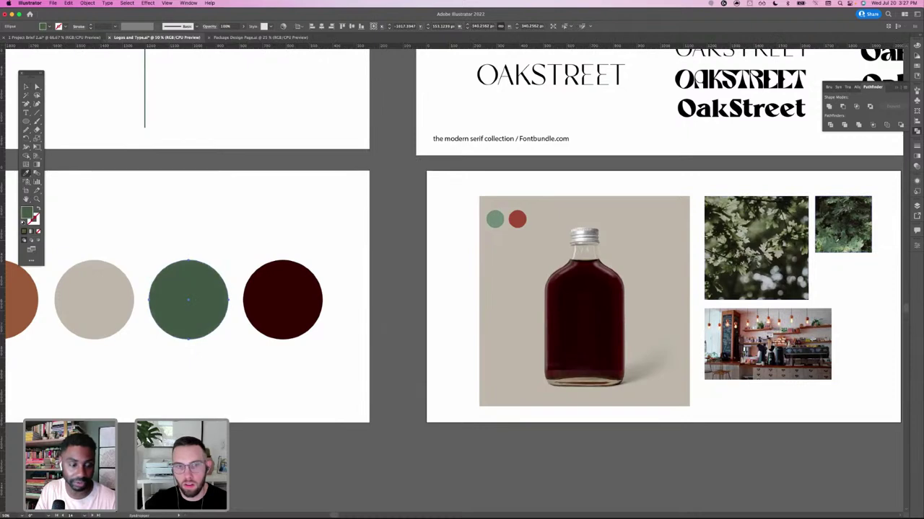
{"action": "left_click", "coordinate": [837, 239]}
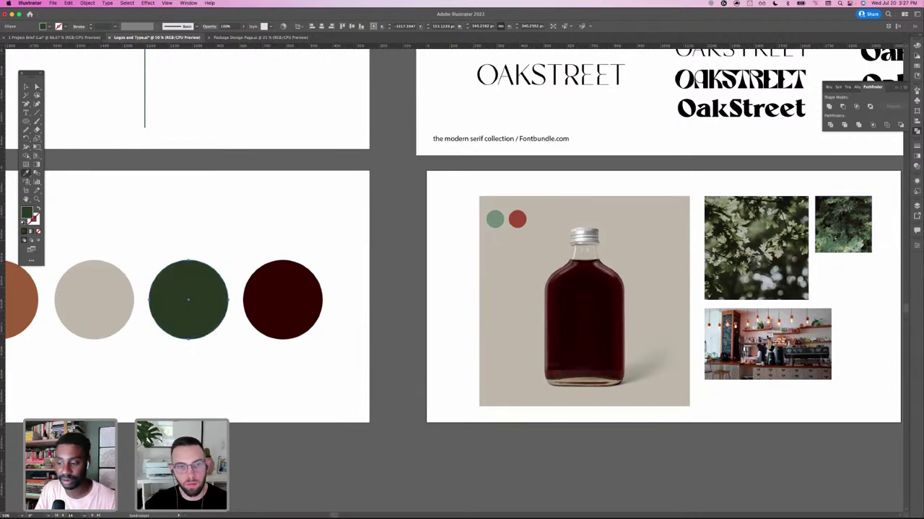
{"action": "left_click", "coordinate": [835, 239]}
{"action": "left_click", "coordinate": [834, 240]}
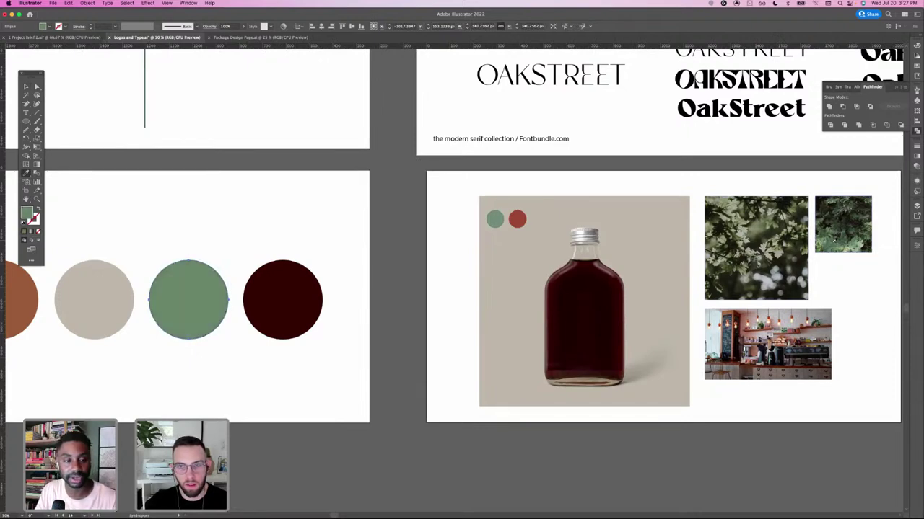
- Move the row of four palette circles up together to leave room beneath them on the artboard
{"action": "left_click", "coordinate": [26, 86]}
{"action": "left_click", "coordinate": [106, 197]}
{"action": "left_click_drag", "start_coordinate": [95, 291], "coordinate": [294, 239]}
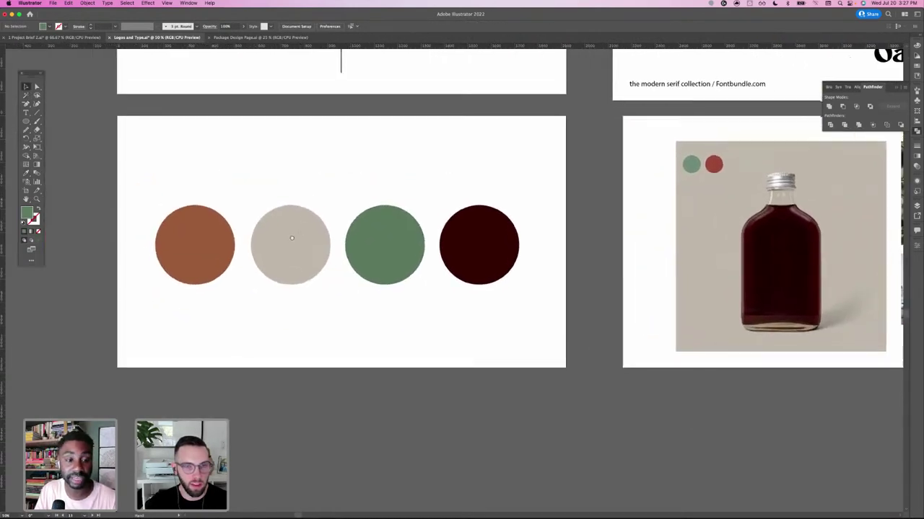
{"action": "scroll", "coordinate": [551, 208], "scroll_direction": "right", "scroll_amount": 5}
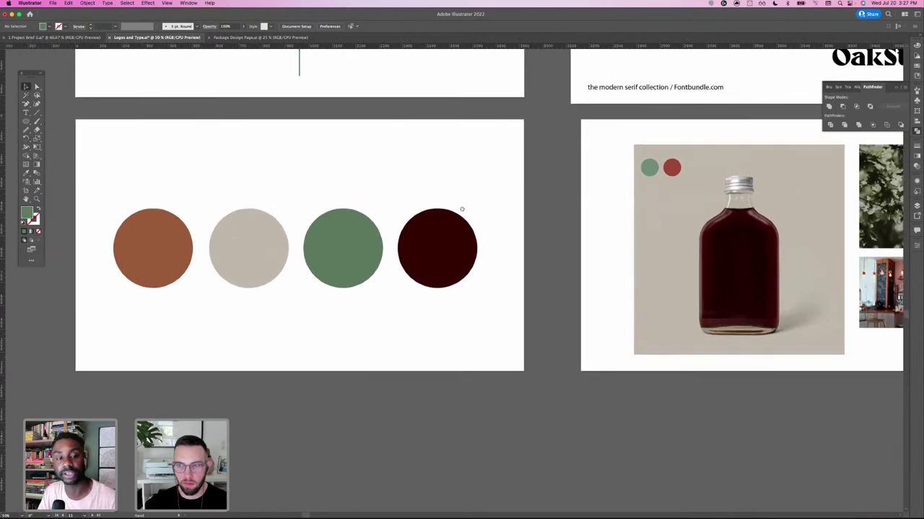
{"action": "scroll", "coordinate": [484, 214], "scroll_direction": "left", "scroll_amount": 2}
{"action": "left_click_drag", "start_coordinate": [91, 220], "coordinate": [420, 274]}
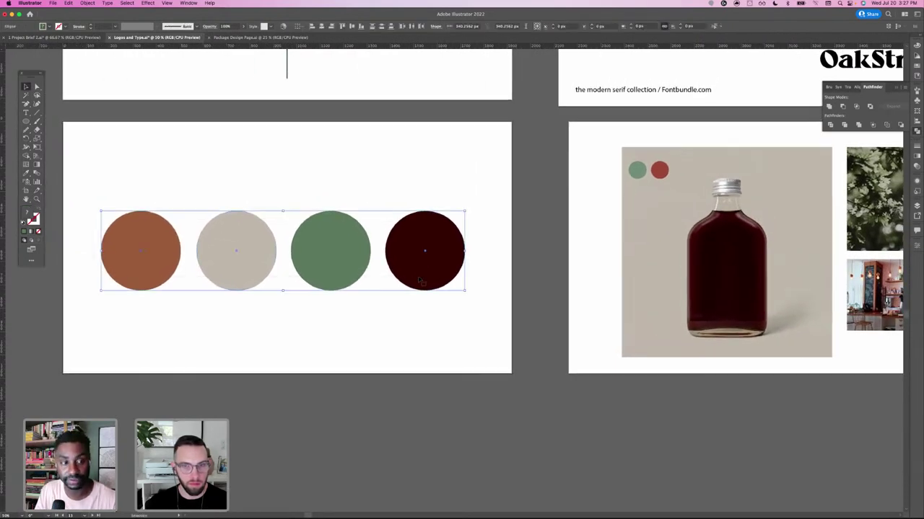
{"action": "key", "text": "Up"}
{"action": "key", "text": "Up"}
{"action": "key", "text": "Up"}
{"action": "key", "text": "Up"}
{"action": "key", "text": "Up"}
{"action": "key", "text": "Up"}
{"action": "key", "text": "Up"}
{"action": "key", "text": "Up"}
{"action": "key", "text": "Up"}
{"action": "key", "text": "Up"}
{"action": "key", "text": "Up"}
{"action": "key", "text": "super+c"}
{"action": "key", "text": "super+v"}
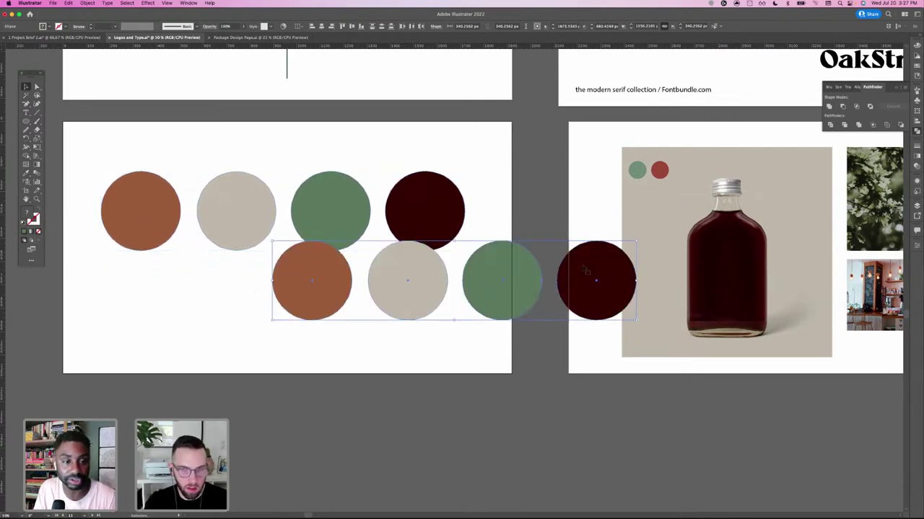
{"action": "left_click_drag", "start_coordinate": [635, 242], "coordinate": [453, 283]}
{"action": "left_click_drag", "start_coordinate": [398, 304], "coordinate": [219, 297]}
{"action": "key", "text": "Delete"}
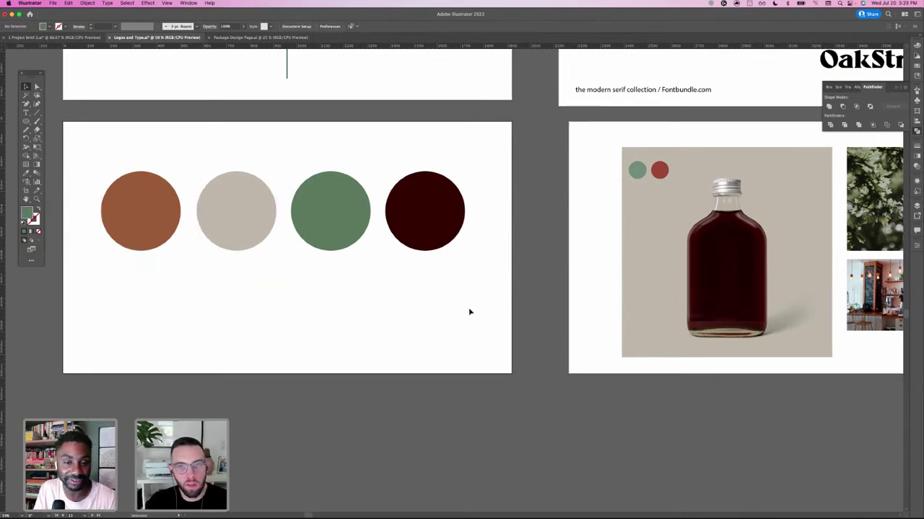
- Recolor the fourth palette circle with a slightly lighter burgundy sampled from the lower part of the bottle photo
{"action": "left_click_drag", "start_coordinate": [544, 264], "coordinate": [425, 290]}
{"action": "scroll", "coordinate": [425, 291], "scroll_direction": "right", "scroll_amount": 2}
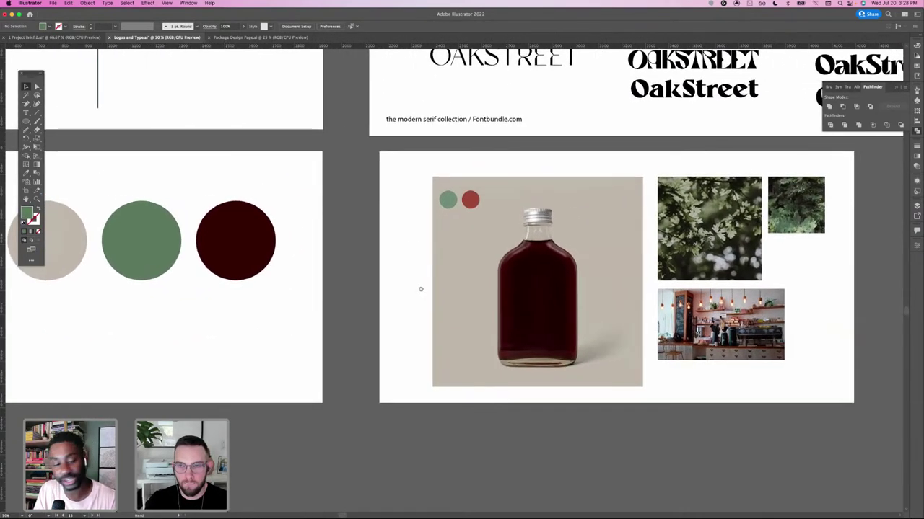
{"action": "scroll", "coordinate": [420, 288], "scroll_direction": "left", "scroll_amount": 3}
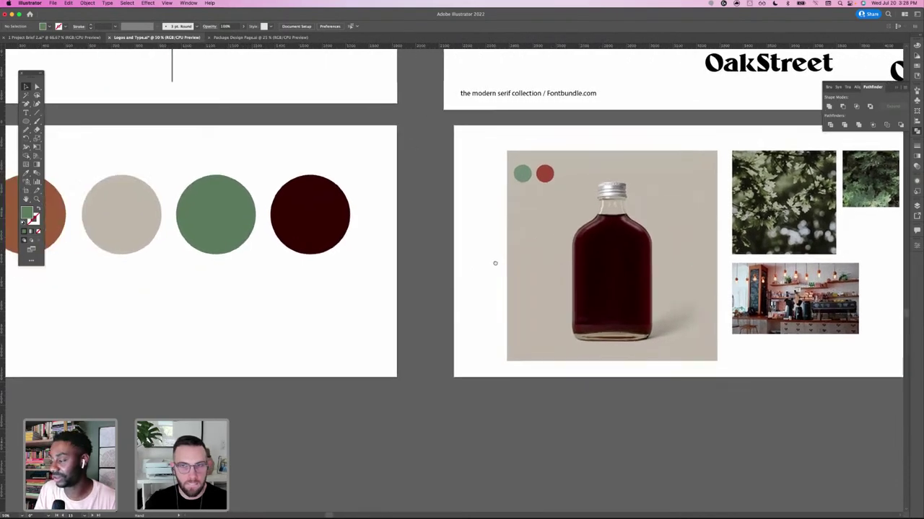
{"action": "scroll", "coordinate": [361, 303], "scroll_direction": "left", "scroll_amount": 3}
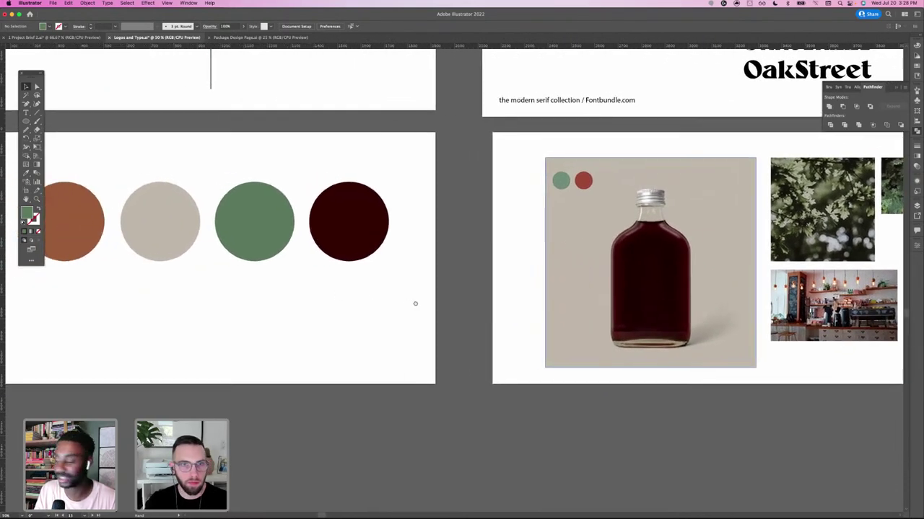
{"action": "left_click", "coordinate": [393, 221]}
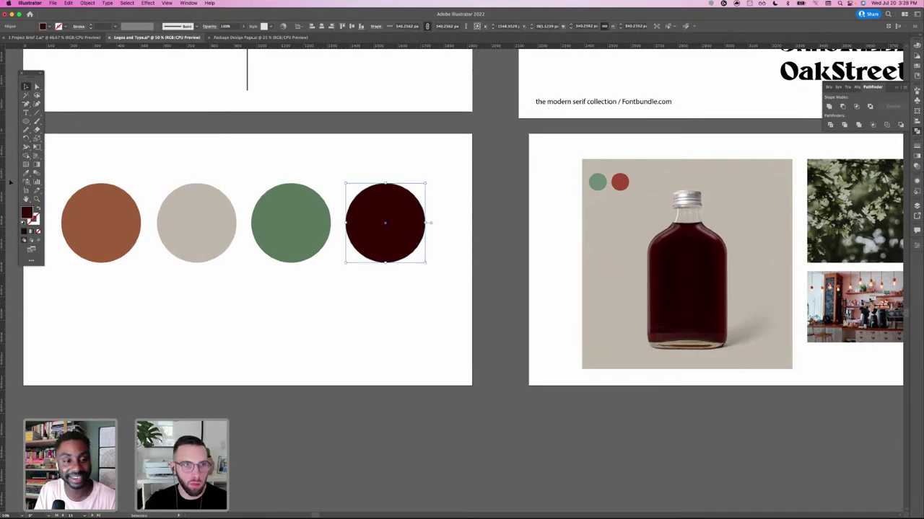
{"action": "left_click", "coordinate": [26, 173]}
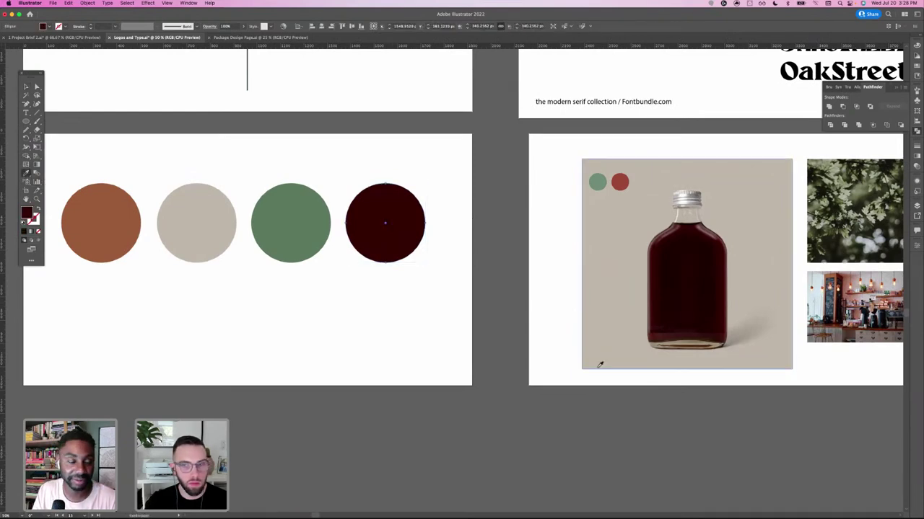
{"action": "left_click", "coordinate": [660, 332]}
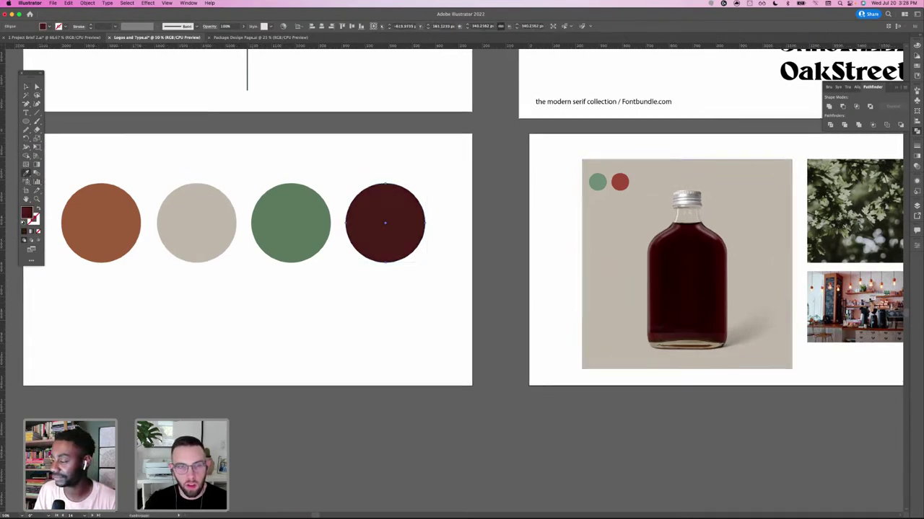
{"action": "left_click", "coordinate": [26, 86]}
{"action": "left_click", "coordinate": [194, 164]}
{"action": "left_click_drag", "start_coordinate": [198, 201], "coordinate": [253, 205]}
{"action": "left_click_drag", "start_coordinate": [514, 207], "coordinate": [392, 202]}
{"action": "scroll", "coordinate": [393, 203], "scroll_direction": "left", "scroll_amount": 1}
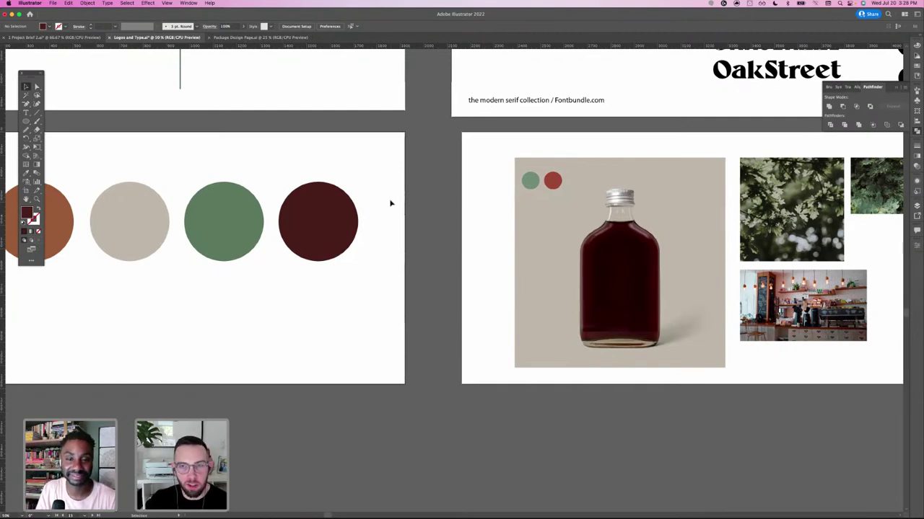
{"action": "left_click_drag", "start_coordinate": [630, 201], "coordinate": [596, 219]}
{"action": "scroll", "coordinate": [399, 291], "scroll_direction": "left", "scroll_amount": 5}
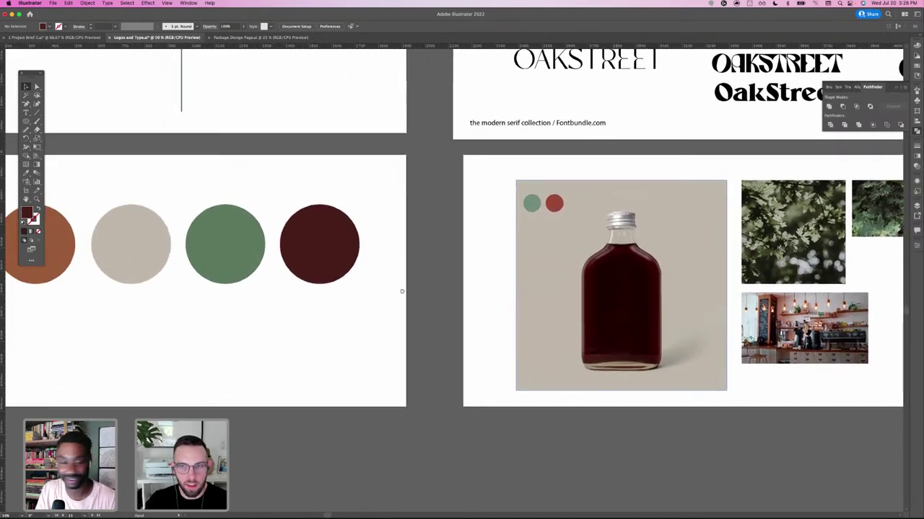
{"action": "left_click", "coordinate": [220, 267]}
{"action": "left_click", "coordinate": [87, 346]}
{"action": "left_click_drag", "start_coordinate": [86, 346], "coordinate": [149, 344]}
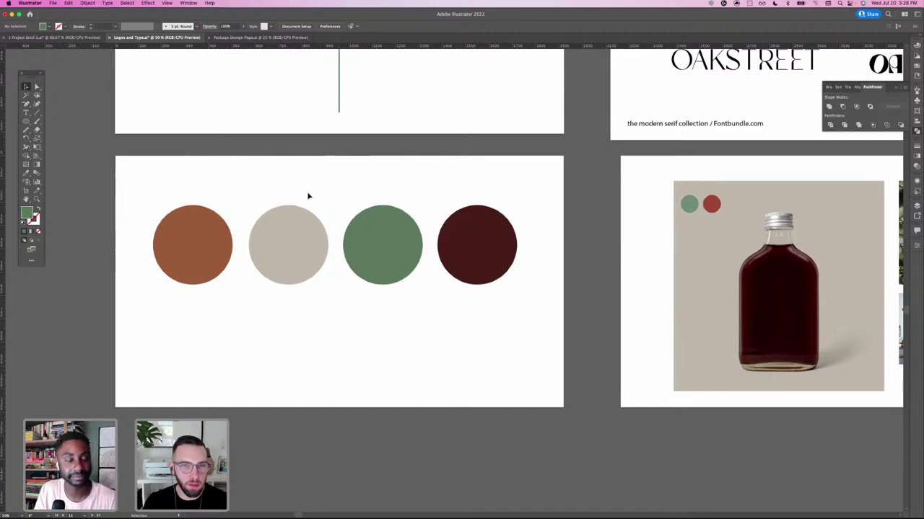
- Adjust the third palette circle's fill in the Color Picker to a lighter, softer sage green
{"action": "left_click", "coordinate": [404, 239]}
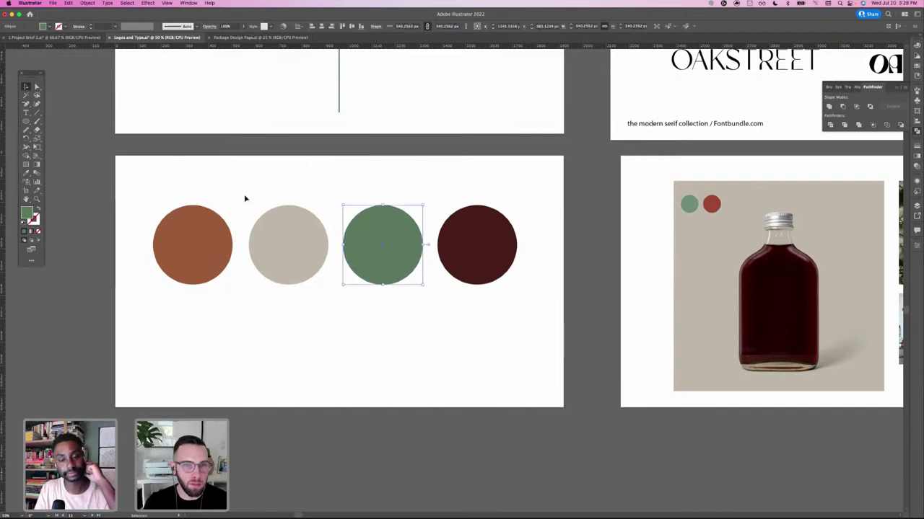
{"action": "left_click_drag", "start_coordinate": [464, 265], "coordinate": [418, 262]}
{"action": "left_click_drag", "start_coordinate": [726, 229], "coordinate": [519, 219]}
{"action": "left_click_drag", "start_coordinate": [193, 270], "coordinate": [438, 276]}
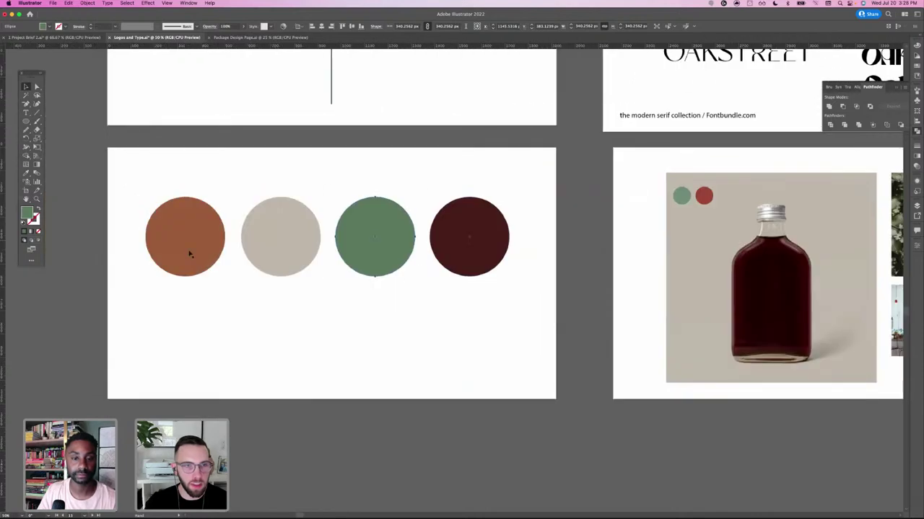
{"action": "double_click", "coordinate": [26, 213]}
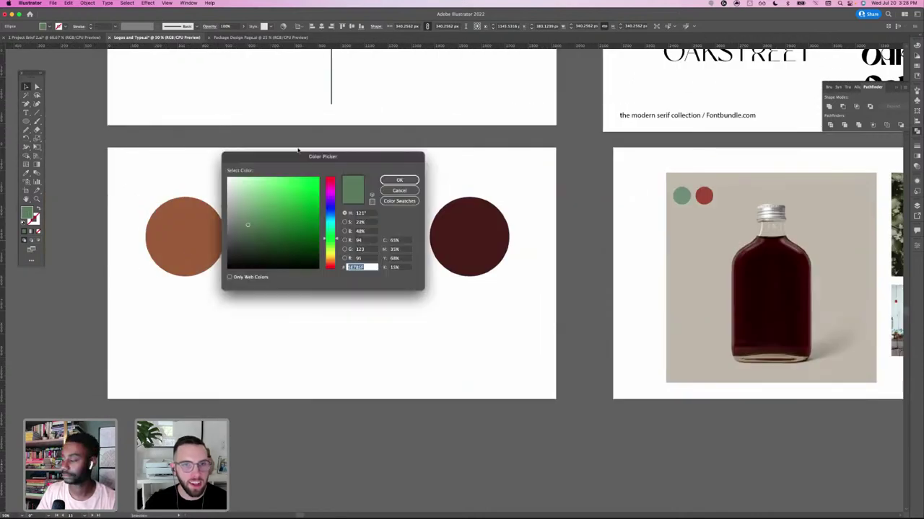
{"action": "left_click_drag", "start_coordinate": [302, 154], "coordinate": [542, 173]}
{"action": "left_click", "coordinate": [489, 236]}
{"action": "left_click", "coordinate": [485, 231]}
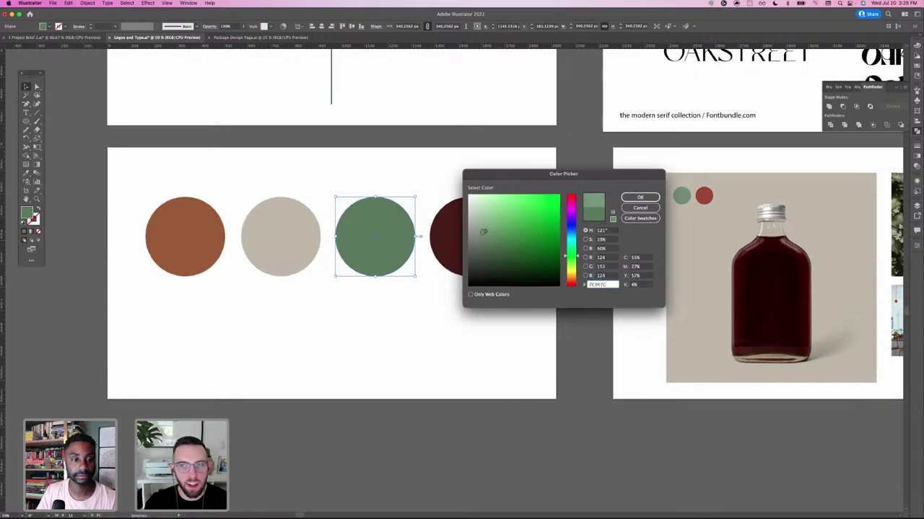
{"action": "left_click", "coordinate": [632, 195]}
{"action": "left_click", "coordinate": [483, 177]}
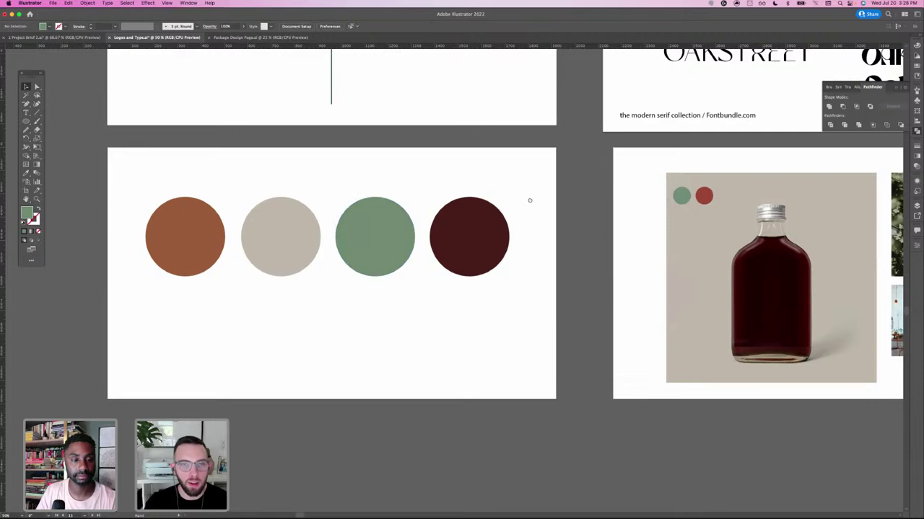
- Duplicate the four palette circles at about 170 px in diameter each, placing them below the large row and aligned with its left edge
{"action": "scroll", "coordinate": [527, 216], "scroll_direction": "up", "scroll_amount": 2}
{"action": "scroll", "coordinate": [485, 238], "scroll_direction": "left", "scroll_amount": 5}
{"action": "scroll", "coordinate": [484, 238], "scroll_direction": "down", "scroll_amount": 3}
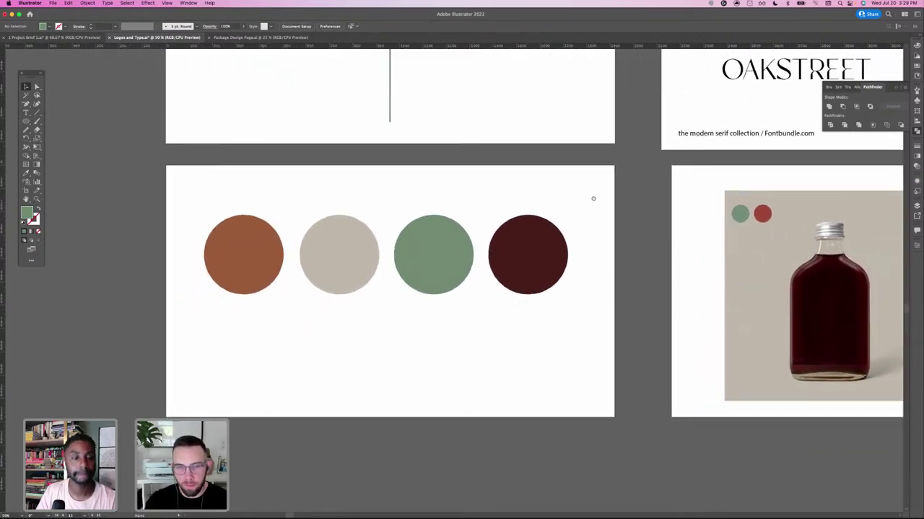
{"action": "scroll", "coordinate": [594, 200], "scroll_direction": "down", "scroll_amount": 1}
{"action": "scroll", "coordinate": [158, 305], "scroll_direction": "right", "scroll_amount": 4}
{"action": "scroll", "coordinate": [158, 304], "scroll_direction": "down", "scroll_amount": 2}
{"action": "left_click_drag", "start_coordinate": [137, 293], "coordinate": [513, 191]}
{"action": "left_click_drag", "start_coordinate": [397, 194], "coordinate": [254, 289]}
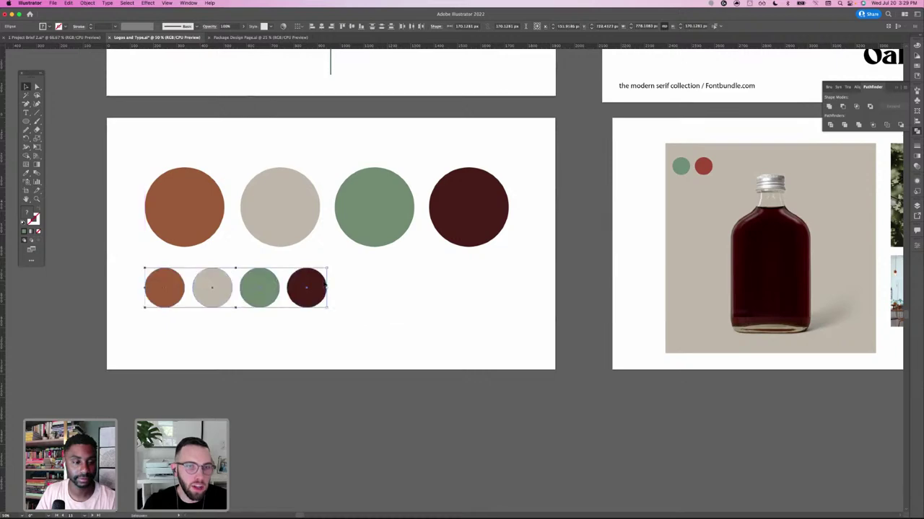
{"action": "left_click", "coordinate": [380, 290]}
- Reduce the small beige circle's opacity, trying 50% before settling on 20%
{"action": "left_click", "coordinate": [212, 290]}
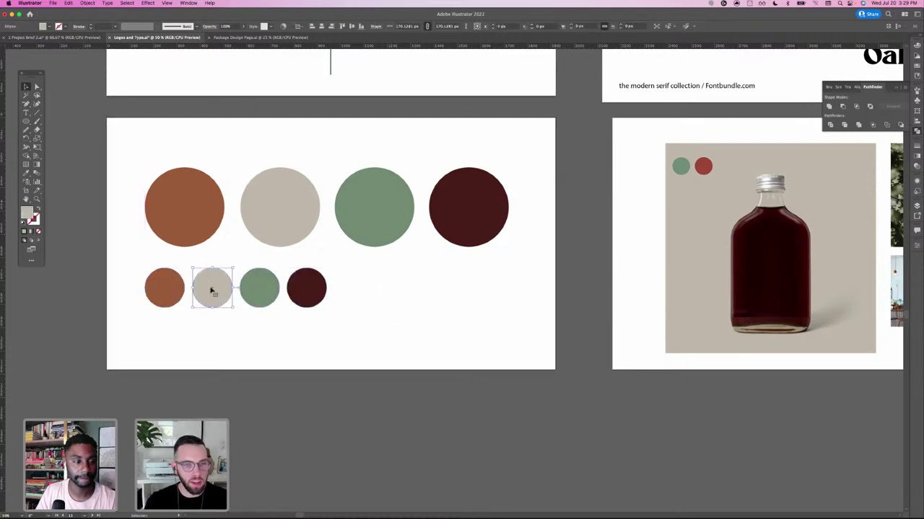
{"action": "left_click", "coordinate": [226, 26]}
{"action": "type", "text": "50"}
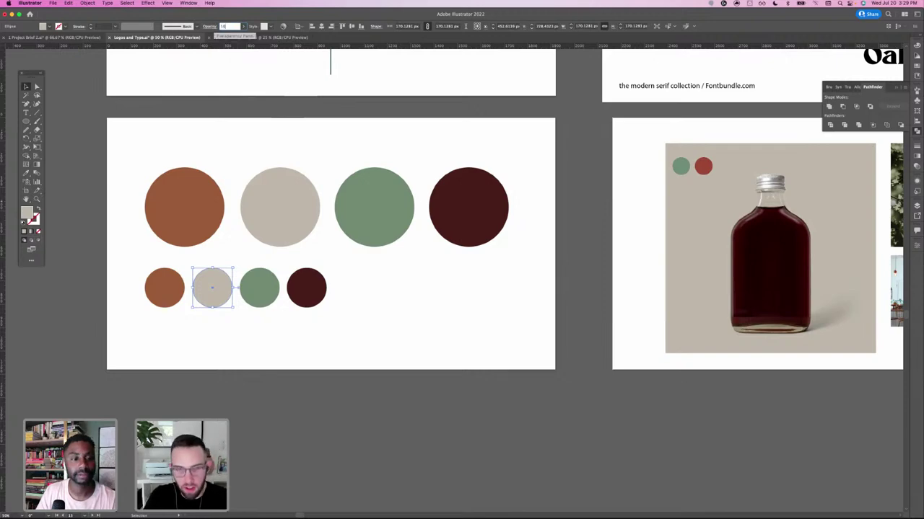
{"action": "key", "text": "Return"}
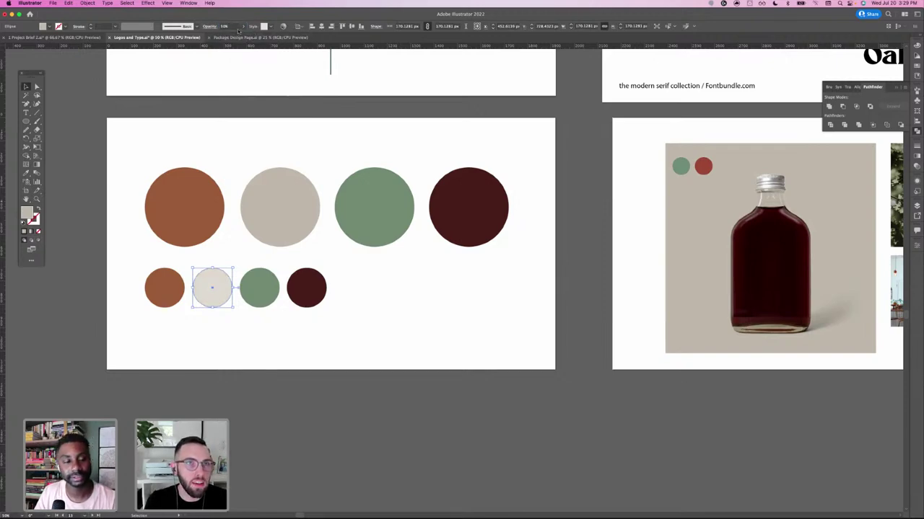
{"action": "left_click", "coordinate": [230, 26]}
{"action": "type", "text": "2"}
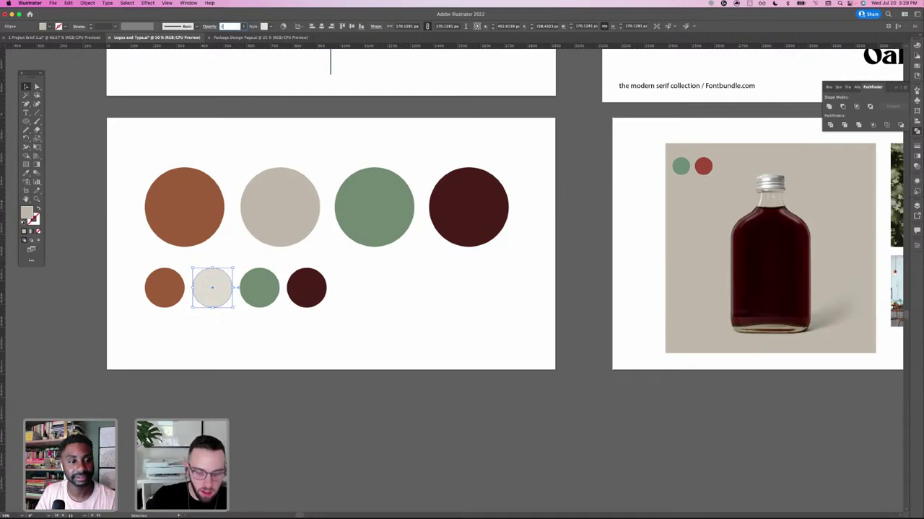
{"action": "type", "text": "0"}
{"action": "key", "text": "Return"}
{"action": "left_click", "coordinate": [181, 343]}
{"action": "scroll", "coordinate": [216, 310], "scroll_direction": "left", "scroll_amount": 2}
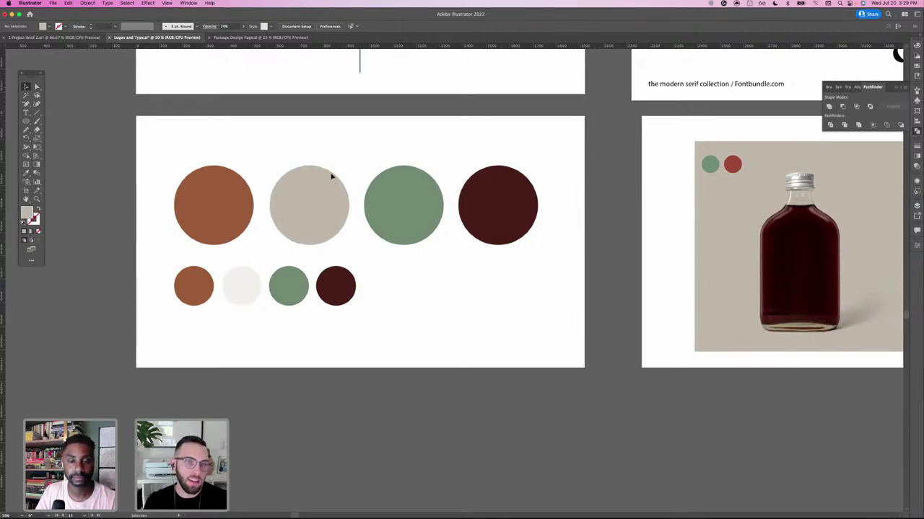
- Set the opacity of the small green and small burgundy circles to 50% each
{"action": "left_click", "coordinate": [283, 275]}
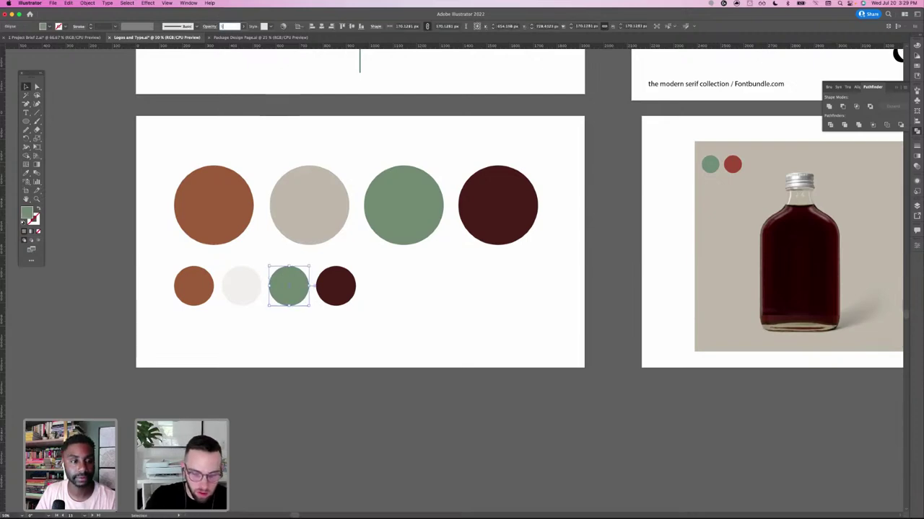
{"action": "key", "text": "Return"}
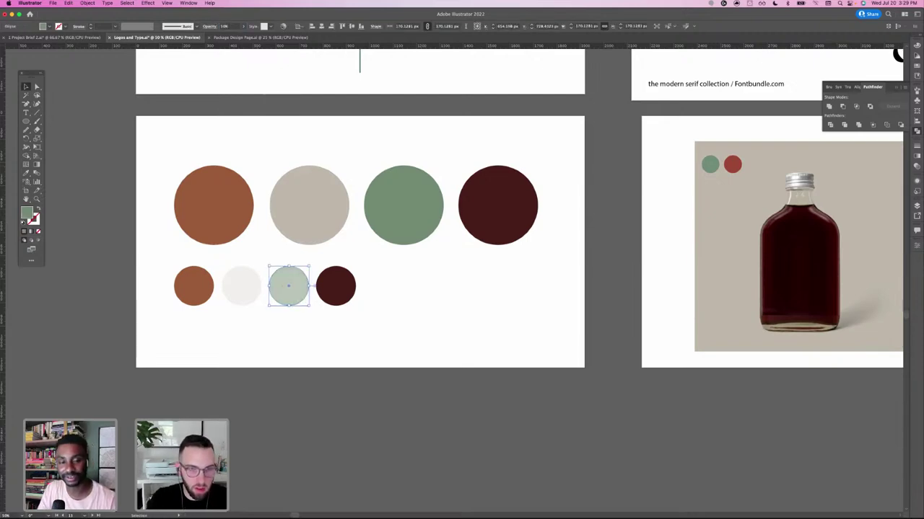
{"action": "left_click", "coordinate": [341, 300]}
{"action": "left_click", "coordinate": [223, 26]}
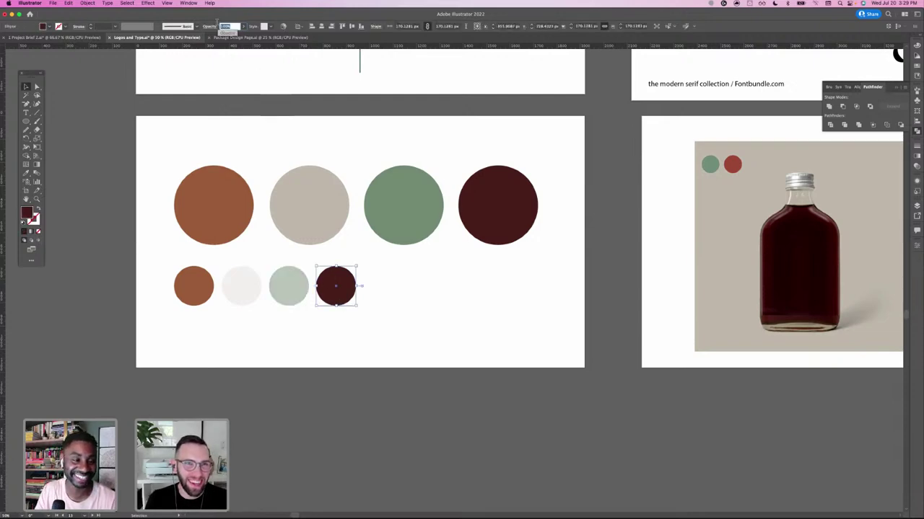
{"action": "type", "text": "50"}
{"action": "key", "text": "Return"}
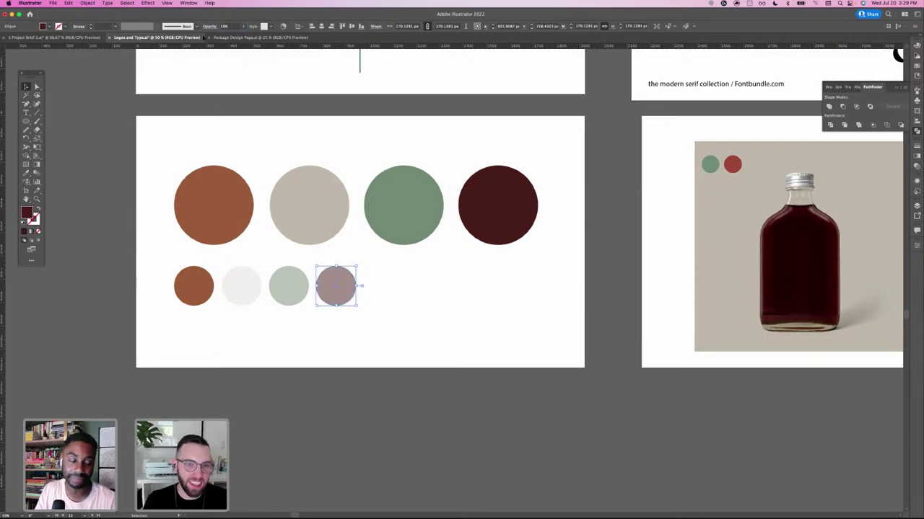
- Set the opacity of the small orange-brown circle to 50%
{"action": "left_click", "coordinate": [202, 278]}
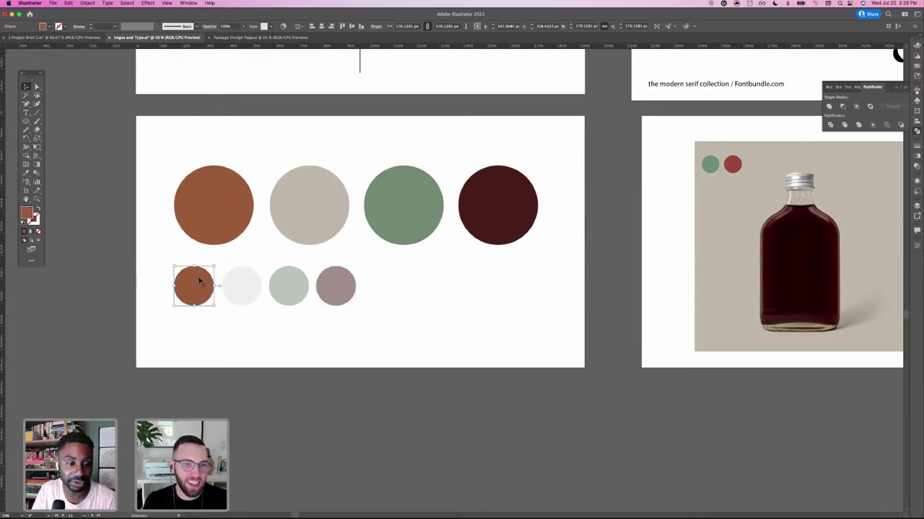
{"action": "left_click", "coordinate": [228, 26]}
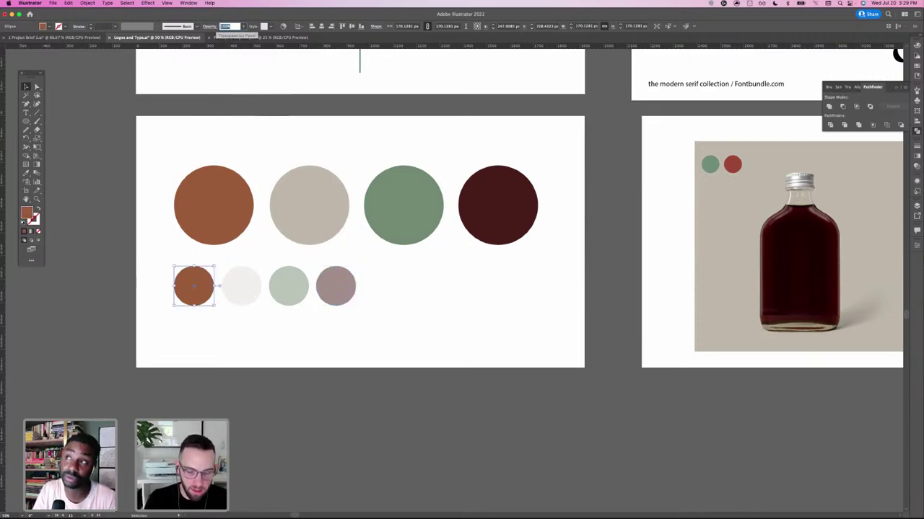
{"action": "type", "text": "50"}
{"action": "key", "text": "Return"}
{"action": "left_click", "coordinate": [394, 295]}
{"action": "left_click_drag", "start_coordinate": [395, 296], "coordinate": [323, 329]}
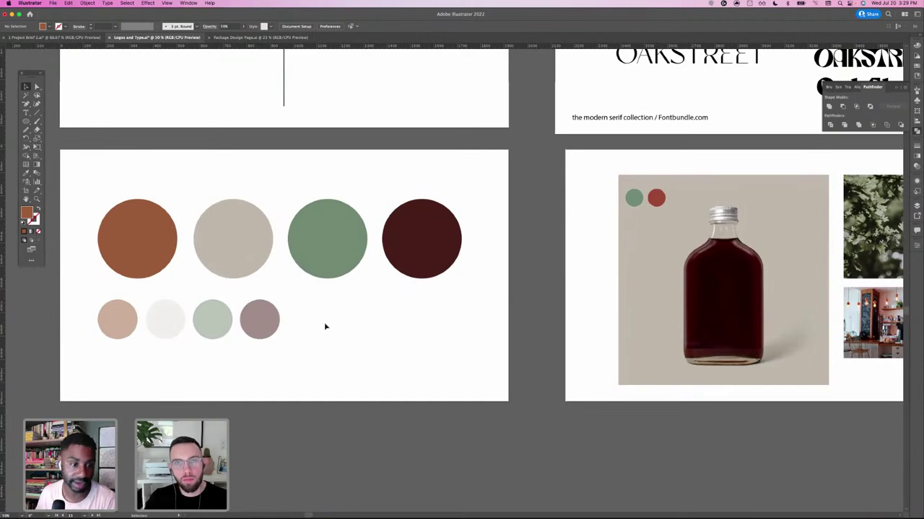
{"action": "left_click_drag", "start_coordinate": [293, 336], "coordinate": [303, 331]}
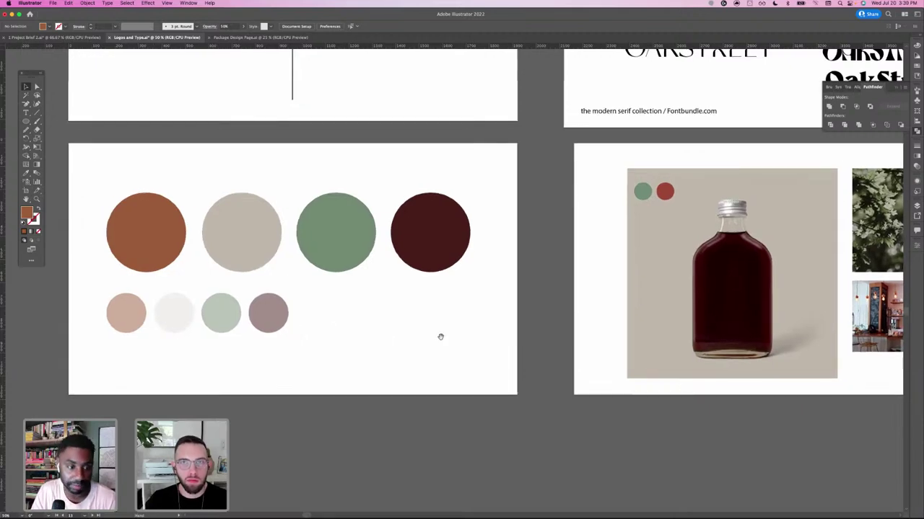
{"action": "scroll", "coordinate": [430, 338], "scroll_direction": "right", "scroll_amount": 2}
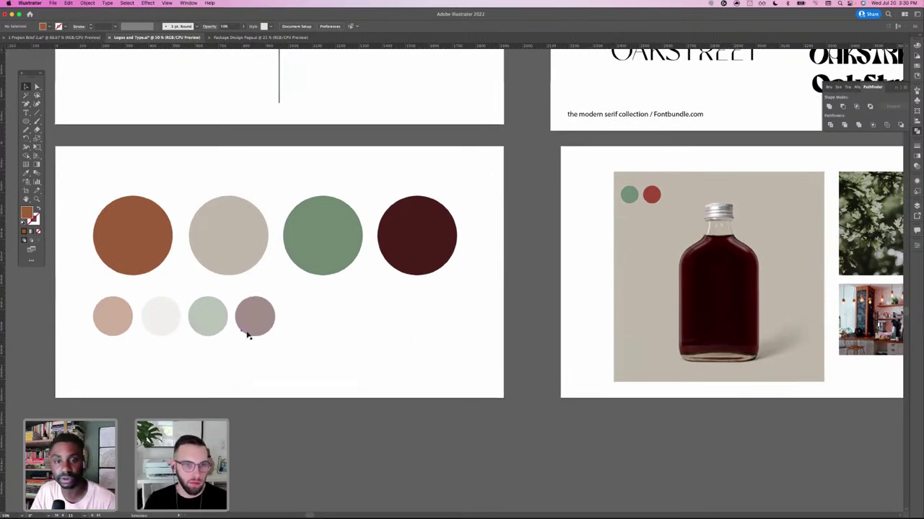
- Duplicate the small green and small burgundy circles, placing the copies at the end of the small circle row
{"action": "left_click_drag", "start_coordinate": [196, 357], "coordinate": [277, 326]}
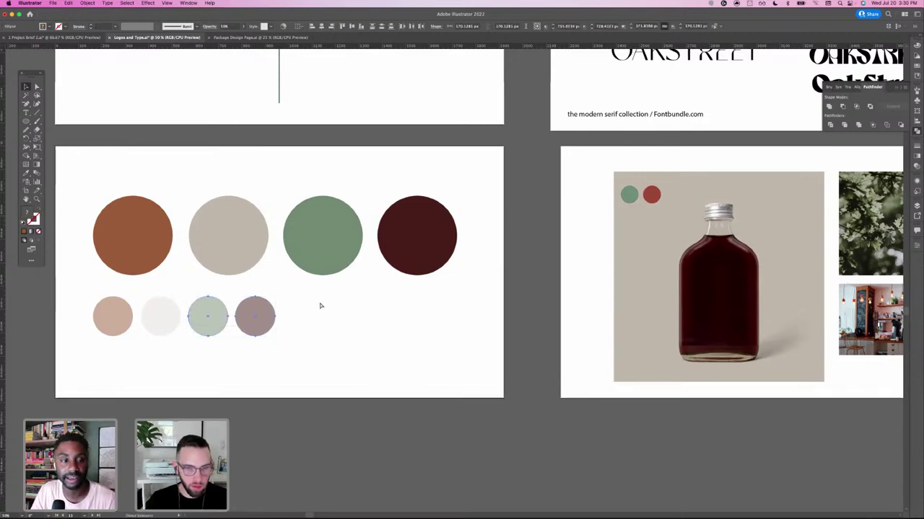
{"action": "key", "text": "super+v"}
{"action": "left_click_drag", "start_coordinate": [420, 282], "coordinate": [292, 320]}
- Recolor the fifth small circle, the copied green one, with a solid black fill of 000000 at full opacity
{"action": "left_click", "coordinate": [300, 325]}
{"action": "key", "text": "i"}
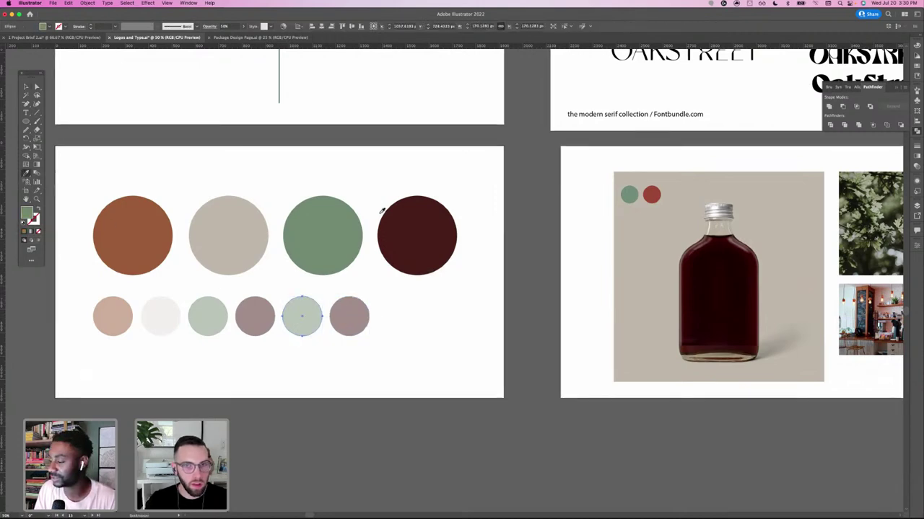
{"action": "left_click", "coordinate": [380, 213]}
{"action": "double_click", "coordinate": [25, 213]}
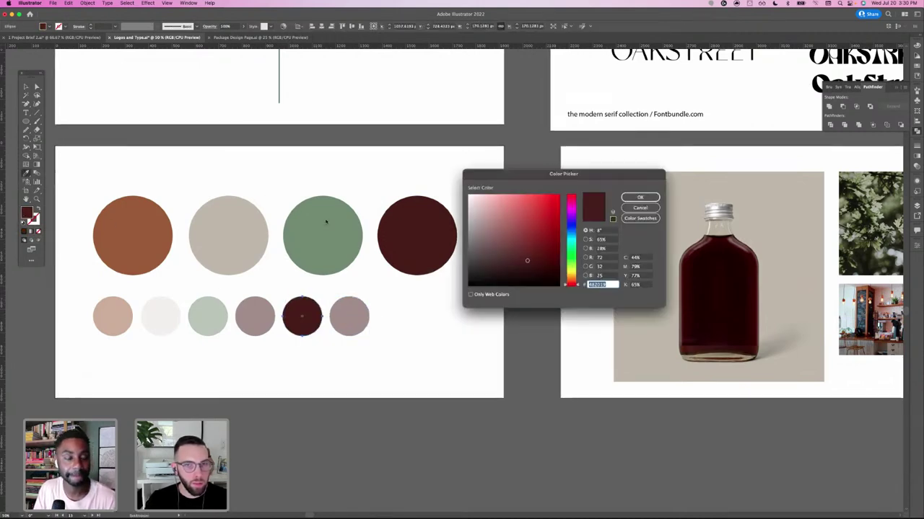
{"action": "type", "text": "0f0200"}
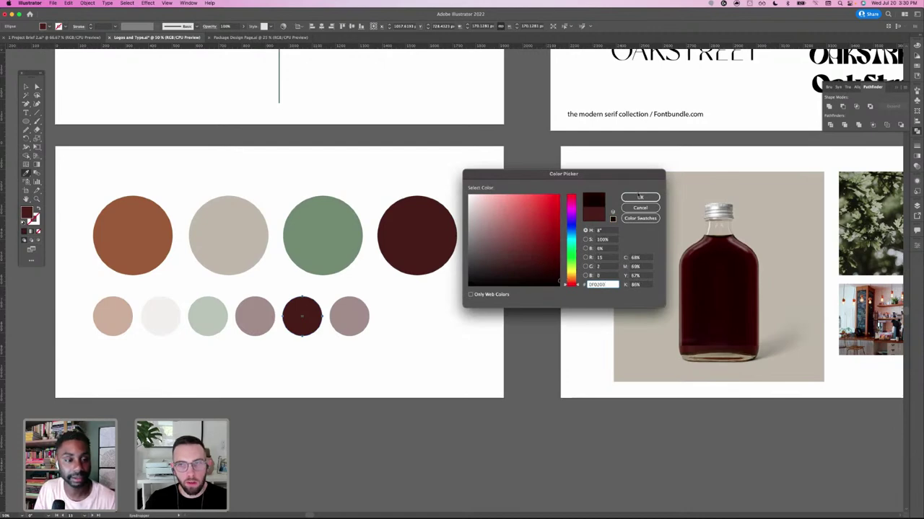
{"action": "left_click_drag", "start_coordinate": [553, 273], "coordinate": [559, 286]}
{"action": "left_click", "coordinate": [636, 194]}
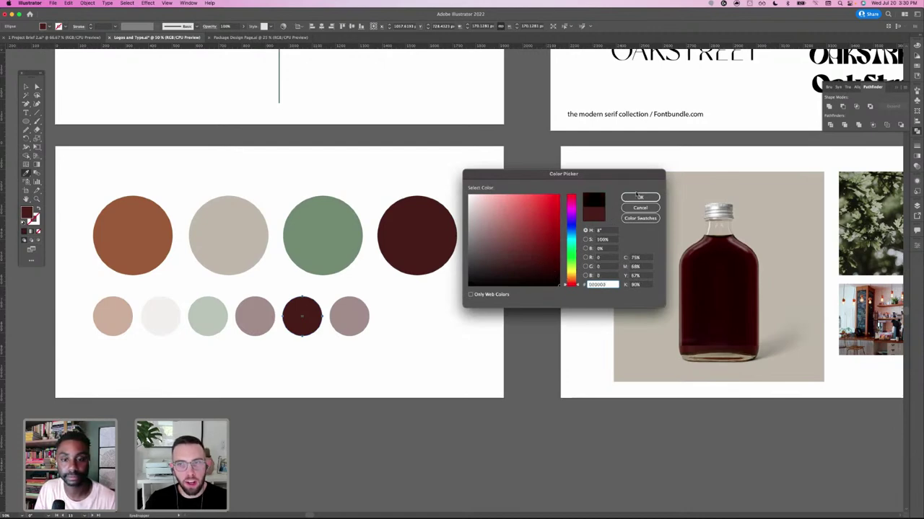
{"action": "left_click", "coordinate": [638, 196]}
- Turn the last small circle into an unfilled circle with a 2 pt burgundy outline
{"action": "left_click", "coordinate": [27, 86]}
{"action": "left_click", "coordinate": [375, 210]}
{"action": "left_click", "coordinate": [366, 306]}
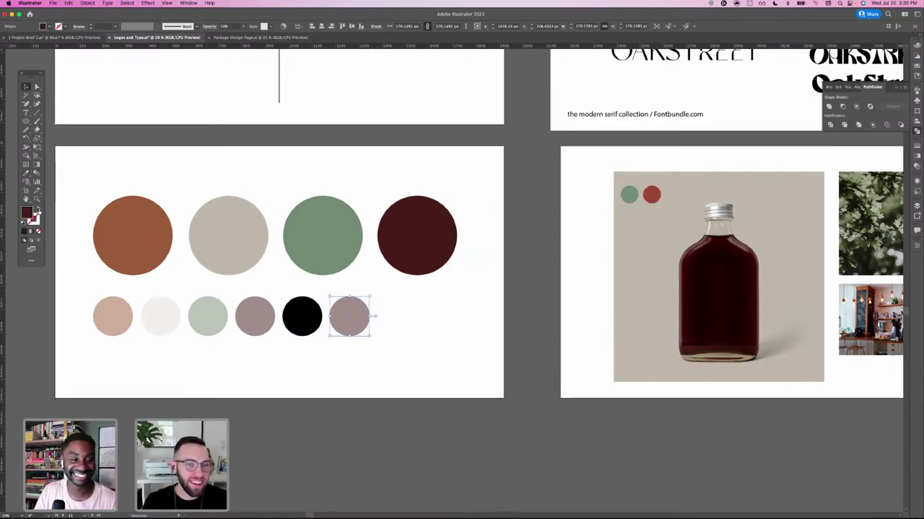
{"action": "key", "text": "slash"}
{"action": "left_click", "coordinate": [268, 184]}
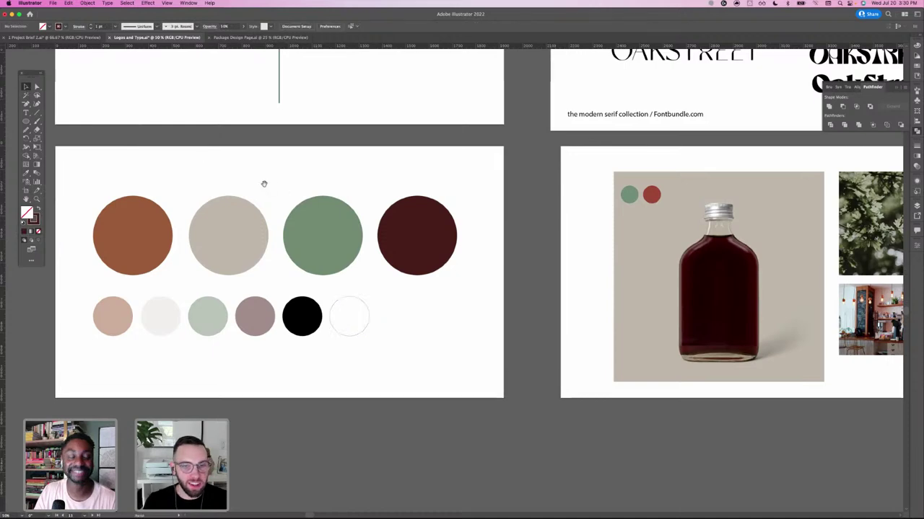
{"action": "scroll", "coordinate": [260, 170], "scroll_direction": "down", "scroll_amount": 1}
{"action": "left_click", "coordinate": [351, 282]}
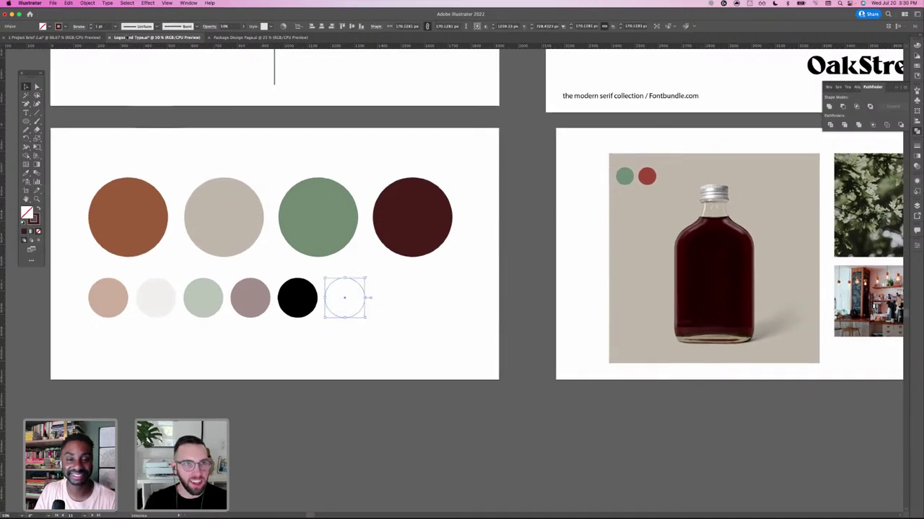
{"action": "left_click", "coordinate": [294, 161]}
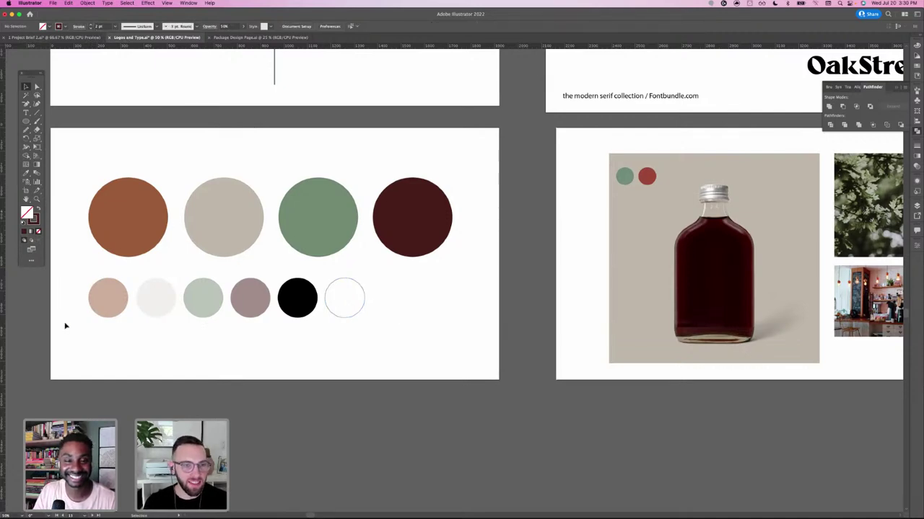
- Move the outlined circle along the row until its outer edge lines up with the large burgundy circle's outer edge
{"action": "left_click", "coordinate": [355, 311]}
{"action": "key", "text": "Right"}
{"action": "key", "text": "Right"}
{"action": "key", "text": "Right"}
{"action": "key", "text": "Right"}
{"action": "key", "text": "Right"}
{"action": "key", "text": "Right"}
{"action": "key", "text": "Right"}
{"action": "key", "text": "Right"}
{"action": "key", "text": "Right"}
{"action": "key", "text": "Right"}
{"action": "key", "text": "Right"}
{"action": "key", "text": "Right"}
{"action": "key", "text": "Right"}
{"action": "key", "text": "Right"}
{"action": "key", "text": "Right"}
{"action": "key", "text": "Right"}
{"action": "key", "text": "Right"}
{"action": "key", "text": "Right"}
{"action": "key", "text": "Right"}
{"action": "key", "text": "Right"}
{"action": "key", "text": "Right"}
{"action": "key", "text": "Right"}
{"action": "key", "text": "Right"}
{"action": "key", "text": "Right"}
{"action": "key", "text": "Left"}
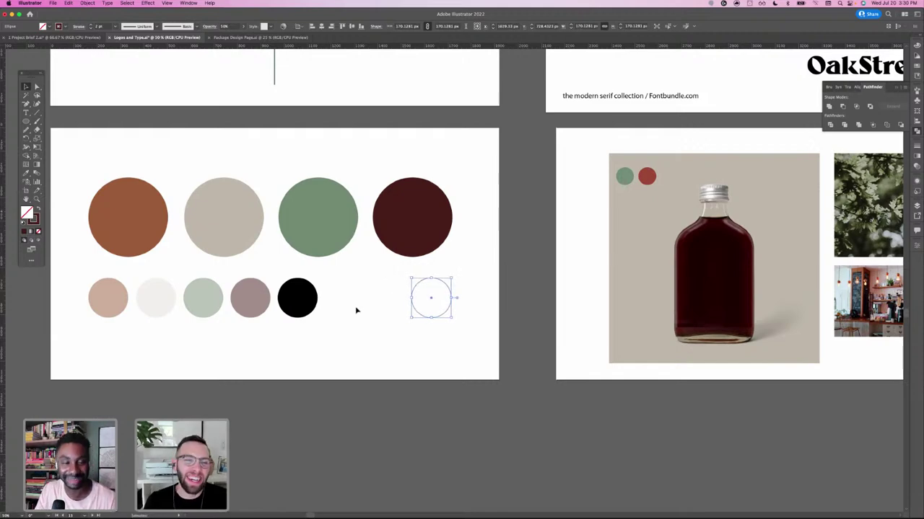
- Distribute the six small circles evenly in the horizontal direction across the width of the large row
{"action": "left_click_drag", "start_coordinate": [95, 349], "coordinate": [445, 287]}
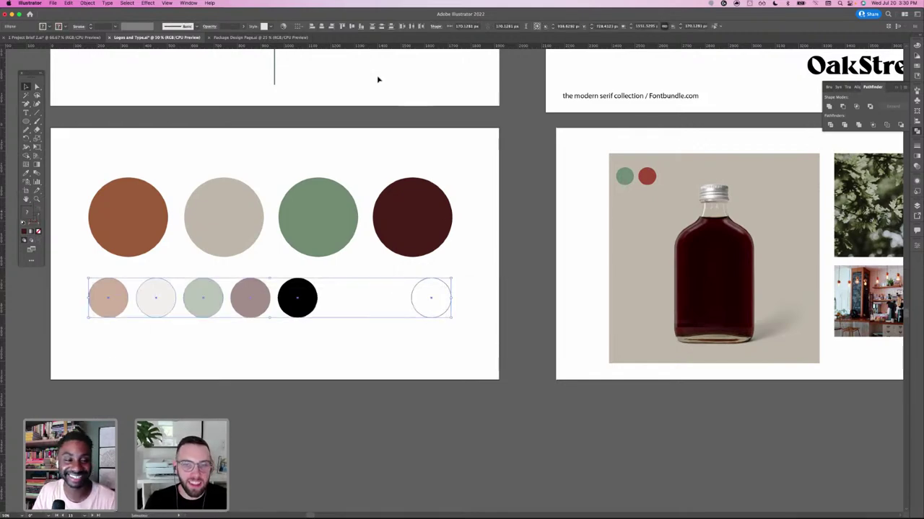
{"action": "left_click", "coordinate": [323, 26]}
{"action": "key", "text": "super+z"}
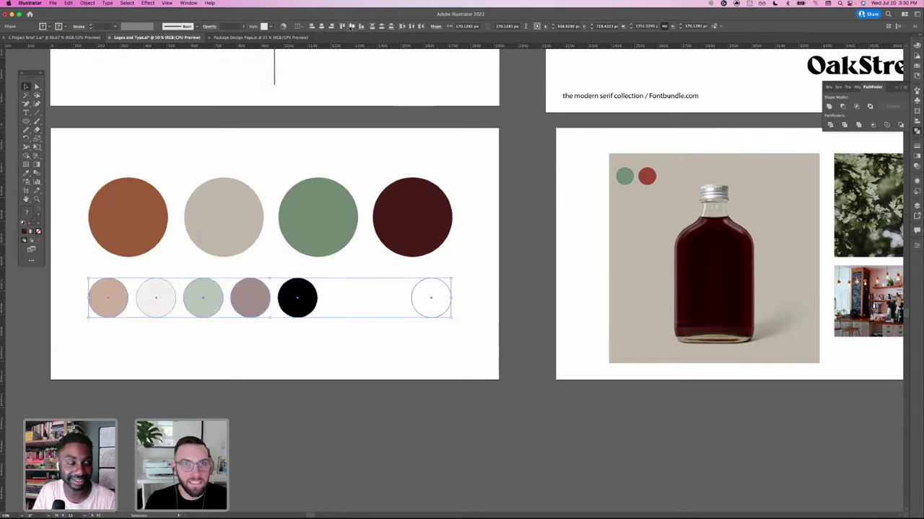
{"action": "left_click_drag", "start_coordinate": [353, 22], "coordinate": [414, 86]}
{"action": "left_click", "coordinate": [417, 90]}
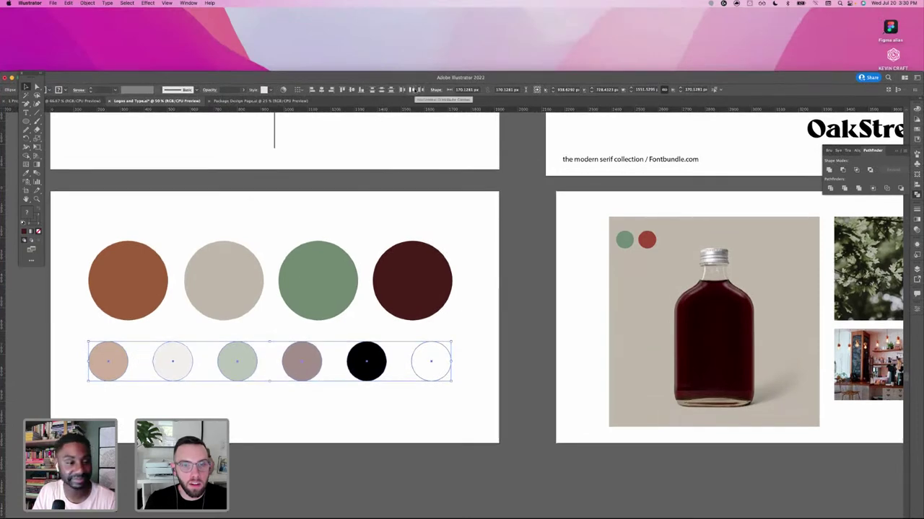
- Select the icon and wordmark of the uppermost OakStreet logo on the artboard with three stacked logos
{"action": "left_click", "coordinate": [389, 217]}
{"action": "scroll", "coordinate": [363, 223], "scroll_direction": "left", "scroll_amount": 3}
{"action": "scroll", "coordinate": [362, 222], "scroll_direction": "down", "scroll_amount": 2}
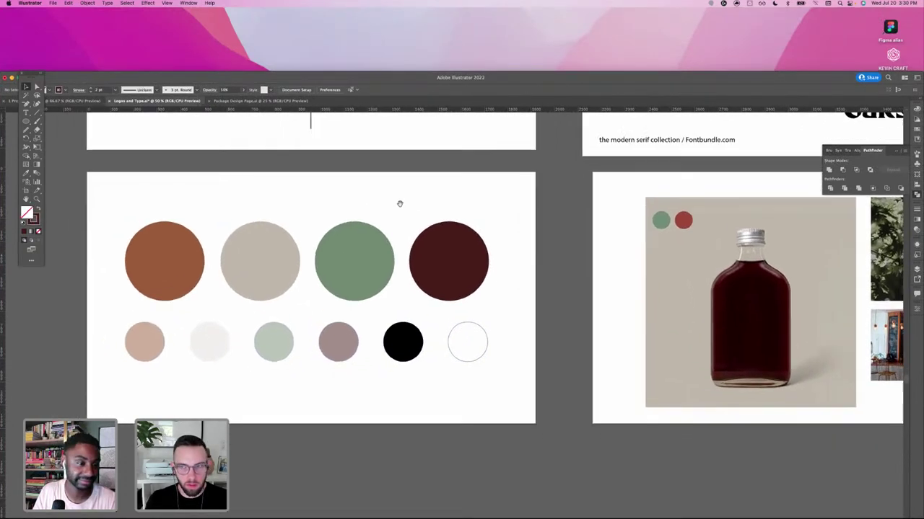
{"action": "scroll", "coordinate": [595, 275], "scroll_direction": "right", "scroll_amount": 6}
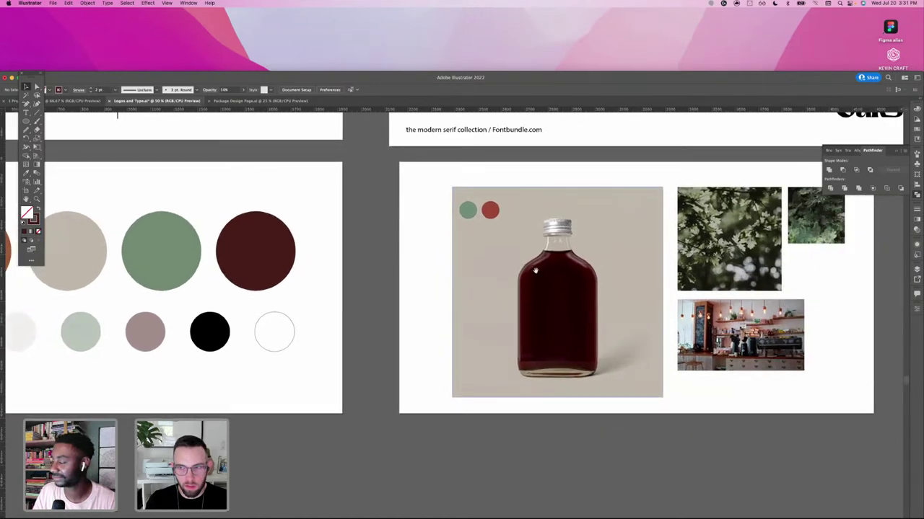
{"action": "scroll", "coordinate": [374, 259], "scroll_direction": "up", "scroll_amount": 3}
{"action": "scroll", "coordinate": [374, 260], "scroll_direction": "right", "scroll_amount": 6}
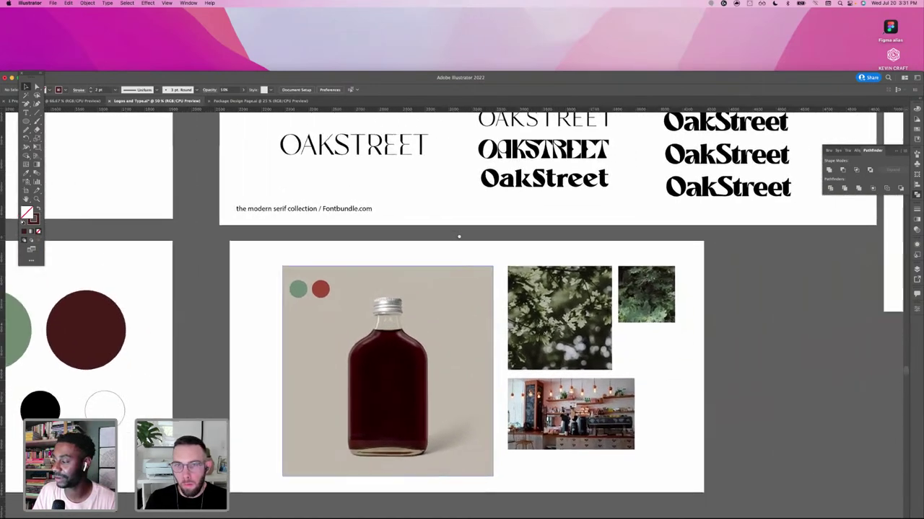
{"action": "scroll", "coordinate": [389, 267], "scroll_direction": "left", "scroll_amount": 3}
{"action": "scroll", "coordinate": [397, 270], "scroll_direction": "left", "scroll_amount": 5}
{"action": "scroll", "coordinate": [478, 260], "scroll_direction": "right", "scroll_amount": 10}
{"action": "scroll", "coordinate": [479, 260], "scroll_direction": "up", "scroll_amount": 5}
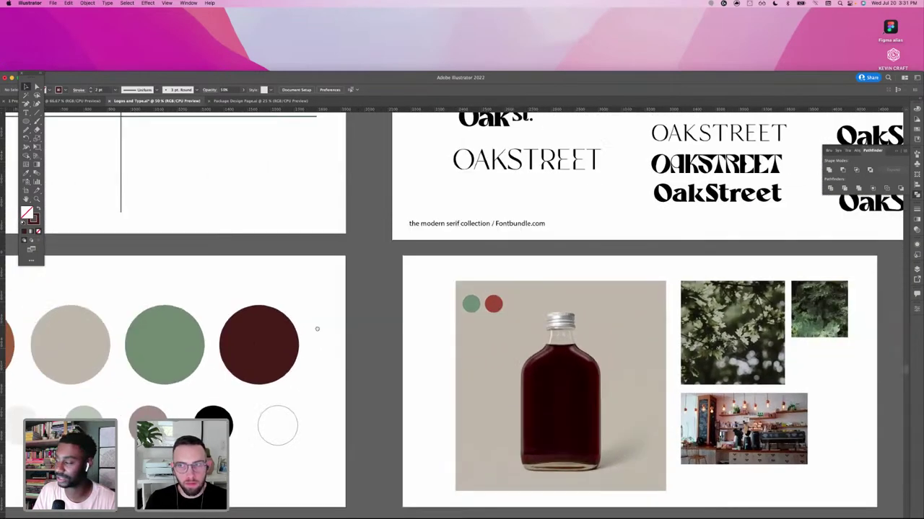
{"action": "scroll", "coordinate": [497, 247], "scroll_direction": "right", "scroll_amount": 6}
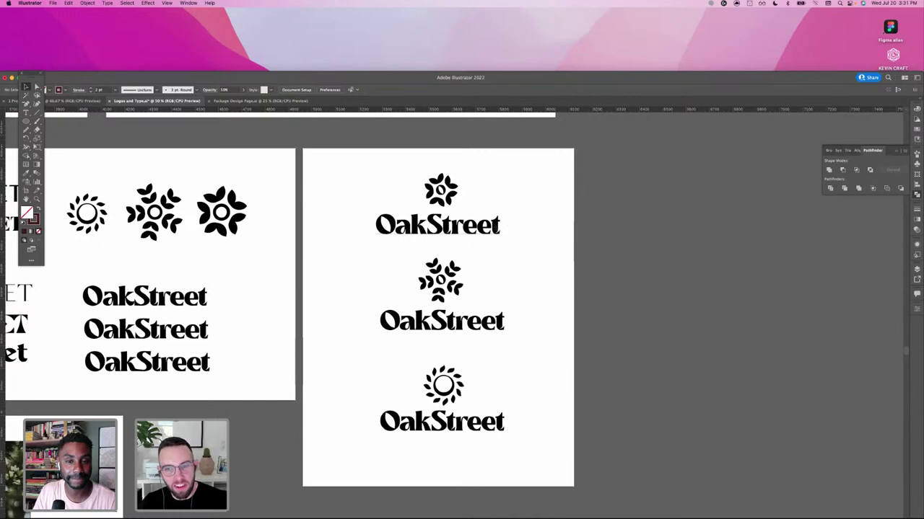
{"action": "left_click", "coordinate": [472, 228]}
{"action": "key", "text": "super+equal"}
{"action": "key", "text": "super+equal"}
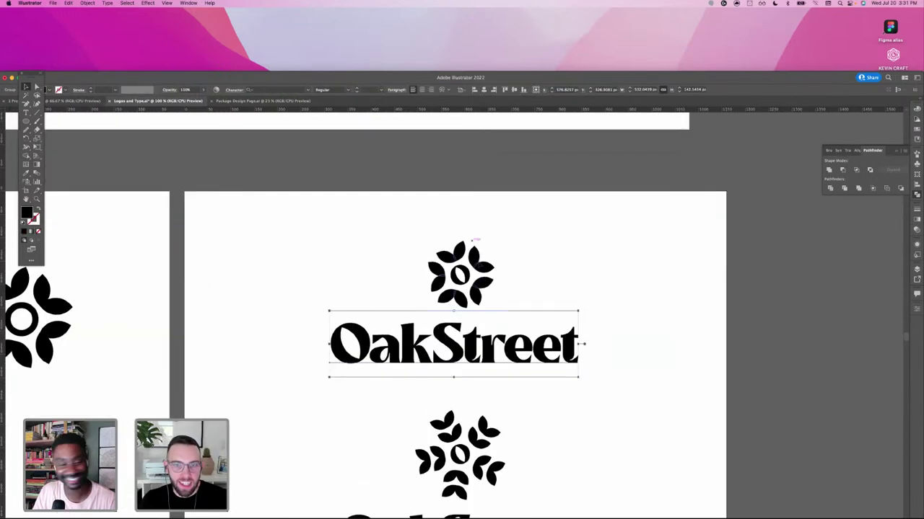
{"action": "left_click_drag", "start_coordinate": [530, 323], "coordinate": [475, 272]}
{"action": "left_click", "coordinate": [262, 200]}
{"action": "left_click_drag", "start_coordinate": [251, 184], "coordinate": [543, 302]}
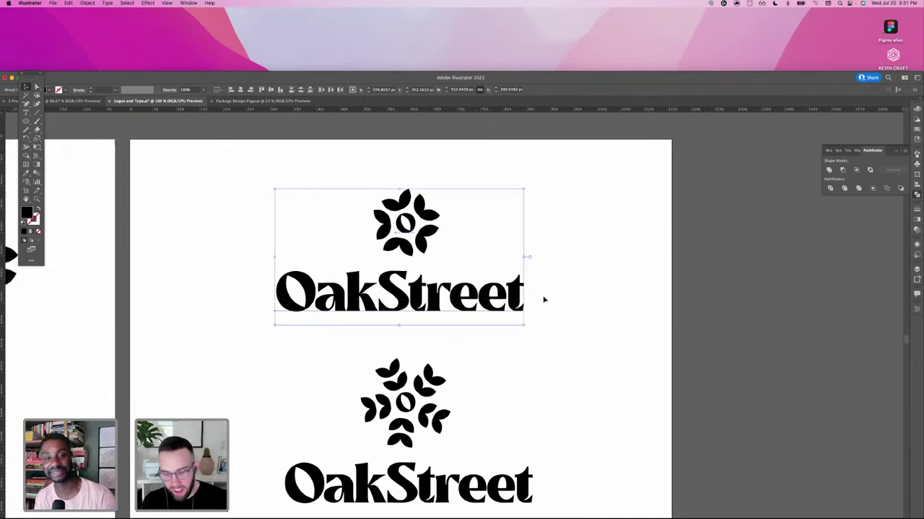
- Move the displaced program window back up and enlarge it to fill the screen
{"action": "key", "text": "super+minus"}
{"action": "key", "text": "super+minus"}
{"action": "scroll", "coordinate": [440, 280], "scroll_direction": "left", "scroll_amount": 5}
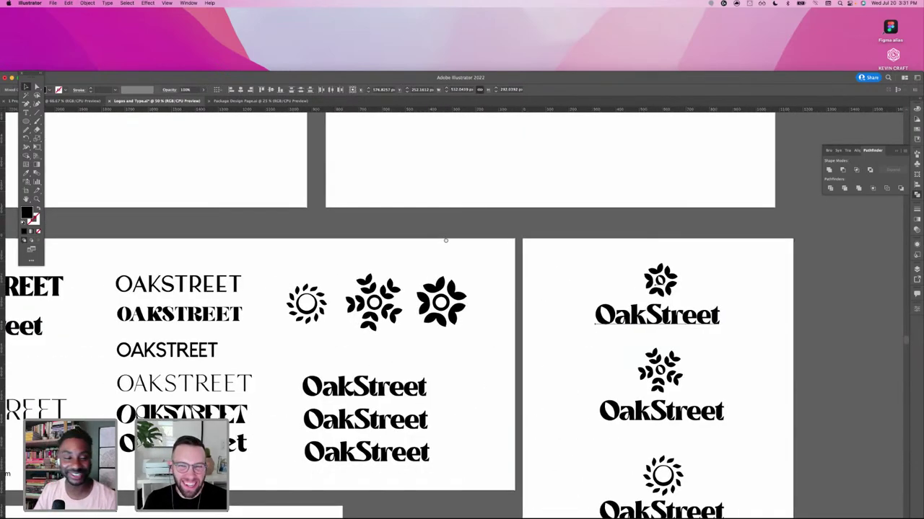
{"action": "scroll", "coordinate": [447, 244], "scroll_direction": "right", "scroll_amount": 3}
{"action": "scroll", "coordinate": [447, 243], "scroll_direction": "down", "scroll_amount": 2}
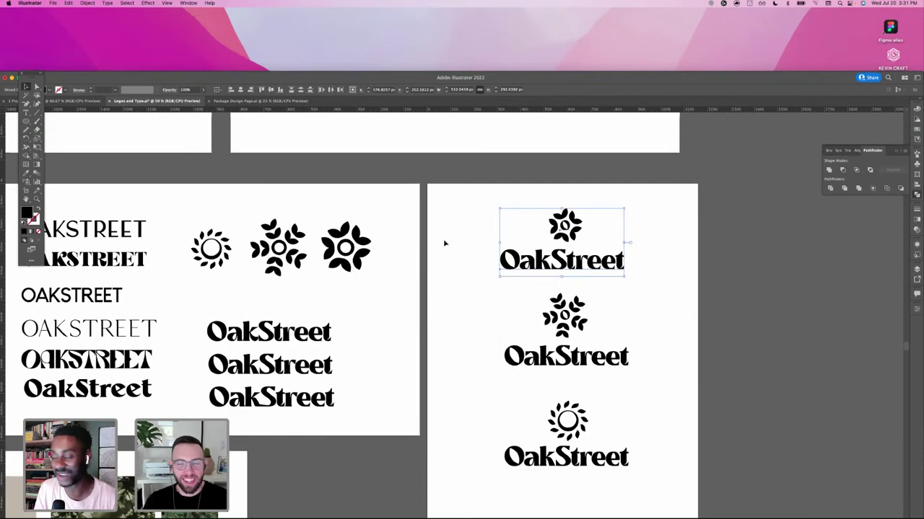
{"action": "scroll", "coordinate": [520, 245], "scroll_direction": "right", "scroll_amount": 2}
{"action": "scroll", "coordinate": [519, 245], "scroll_direction": "down", "scroll_amount": 1}
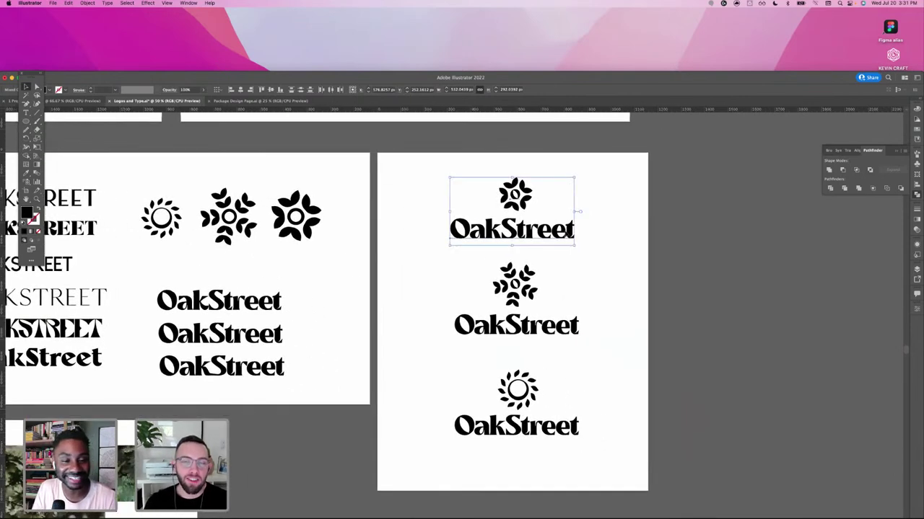
{"action": "left_click_drag", "start_coordinate": [344, 83], "coordinate": [385, 36]}
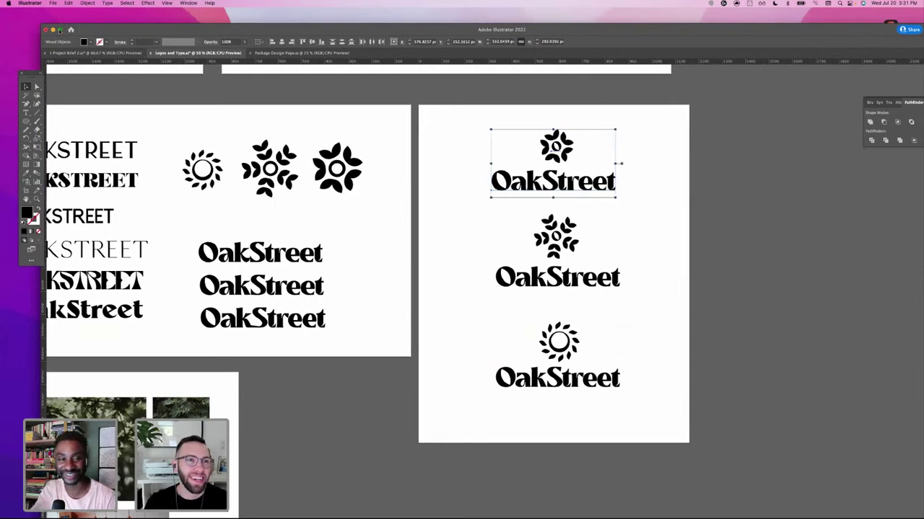
{"action": "left_click", "coordinate": [61, 30]}
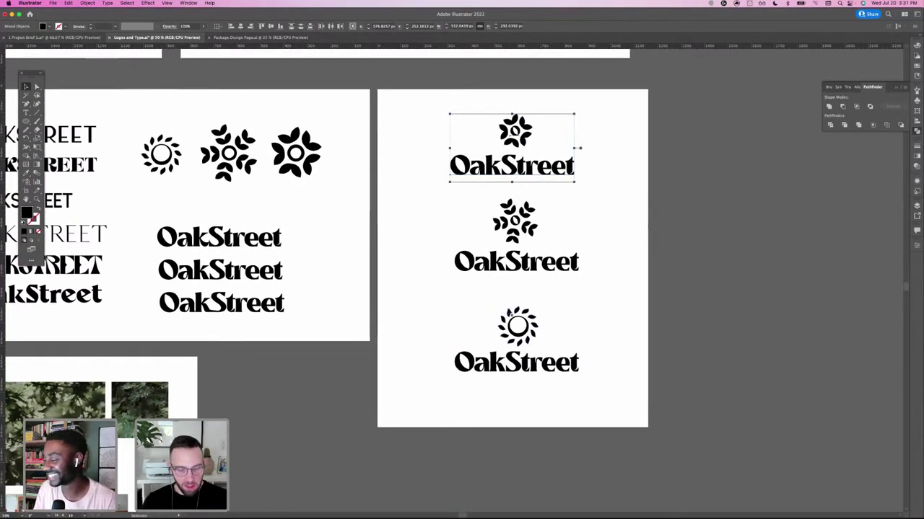
- Place a copy of the selected OakStreet logo in the upper-right quadrant of the artboard divided by crossed lines
{"action": "left_click", "coordinate": [313, 392]}
{"action": "scroll", "coordinate": [464, 361], "scroll_direction": "left", "scroll_amount": 10}
{"action": "scroll", "coordinate": [475, 339], "scroll_direction": "left", "scroll_amount": 10}
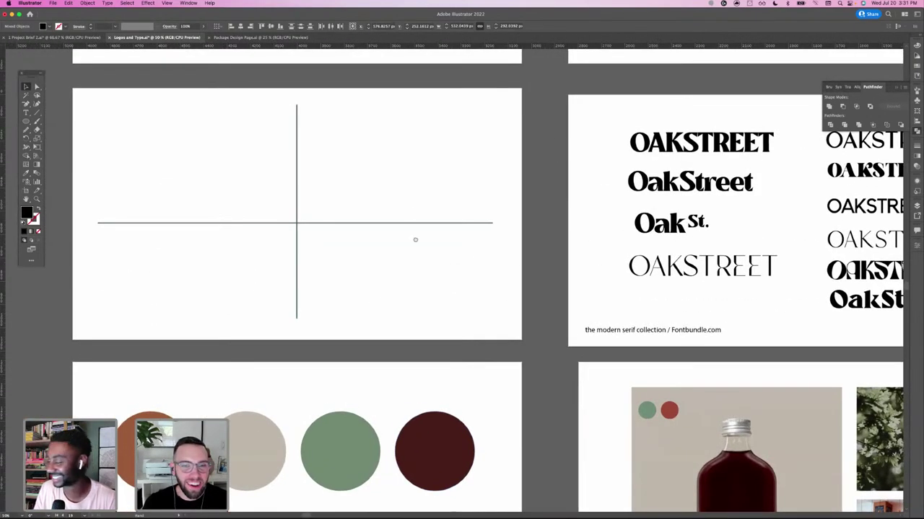
{"action": "scroll", "coordinate": [398, 296], "scroll_direction": "down", "scroll_amount": 3}
{"action": "scroll", "coordinate": [481, 274], "scroll_direction": "up", "scroll_amount": 4}
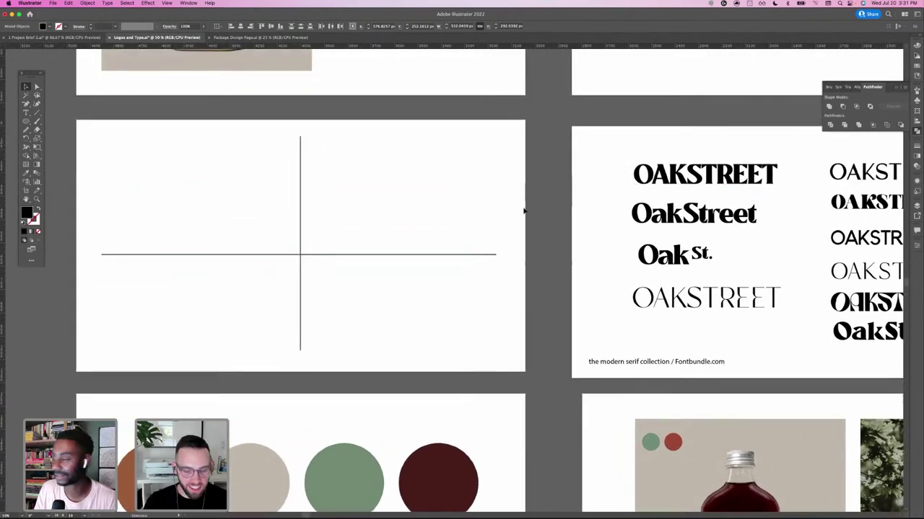
{"action": "key", "text": "cmd+v"}
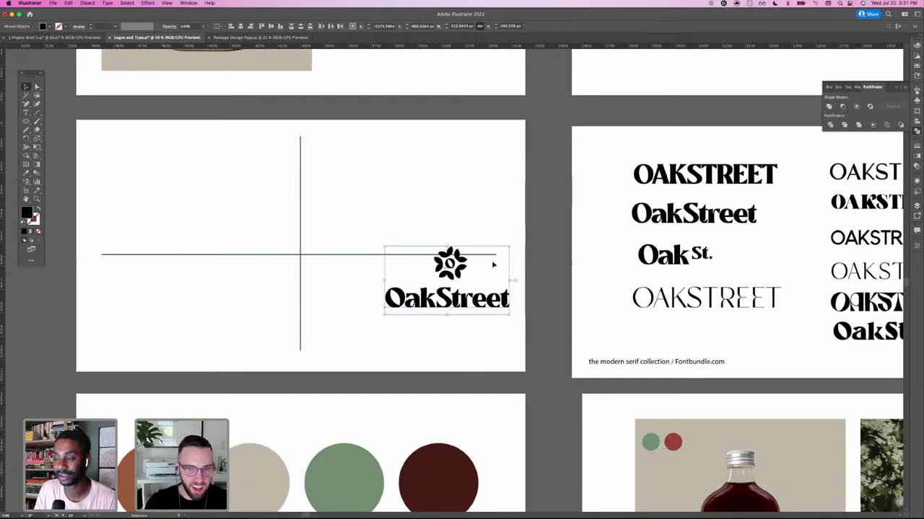
{"action": "left_click_drag", "start_coordinate": [446, 276], "coordinate": [388, 185]}
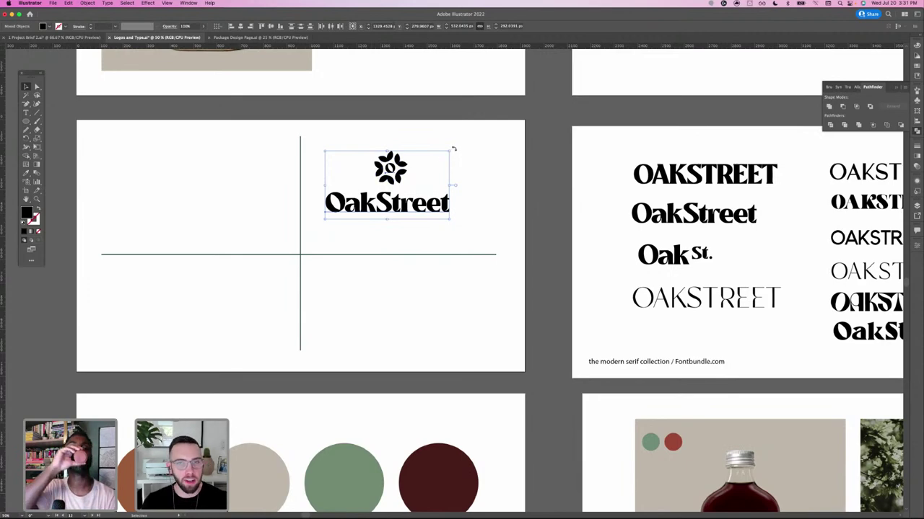
- Scale the copied logo down to about 498 px wide and center it in the upper-right quadrant
{"action": "left_click_drag", "start_coordinate": [450, 150], "coordinate": [423, 165]}
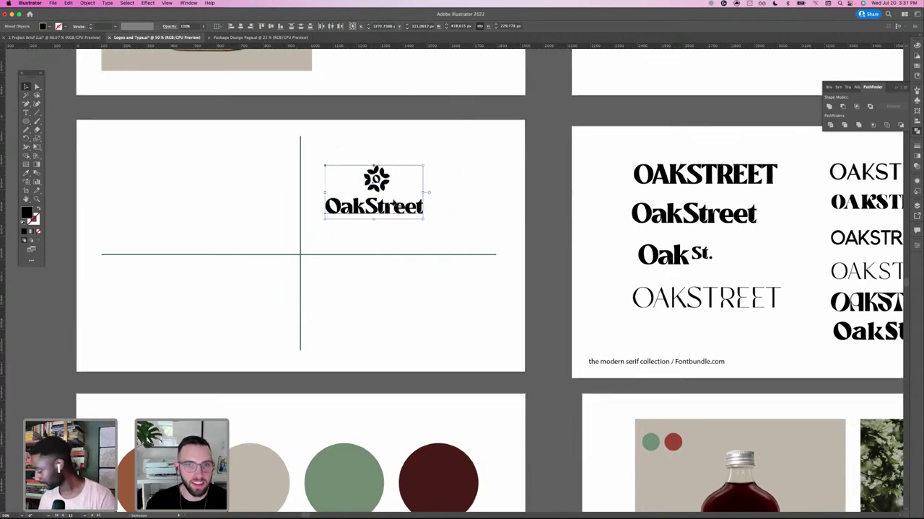
{"action": "left_click_drag", "start_coordinate": [400, 202], "coordinate": [423, 199]}
{"action": "left_click_drag", "start_coordinate": [450, 161], "coordinate": [470, 150]}
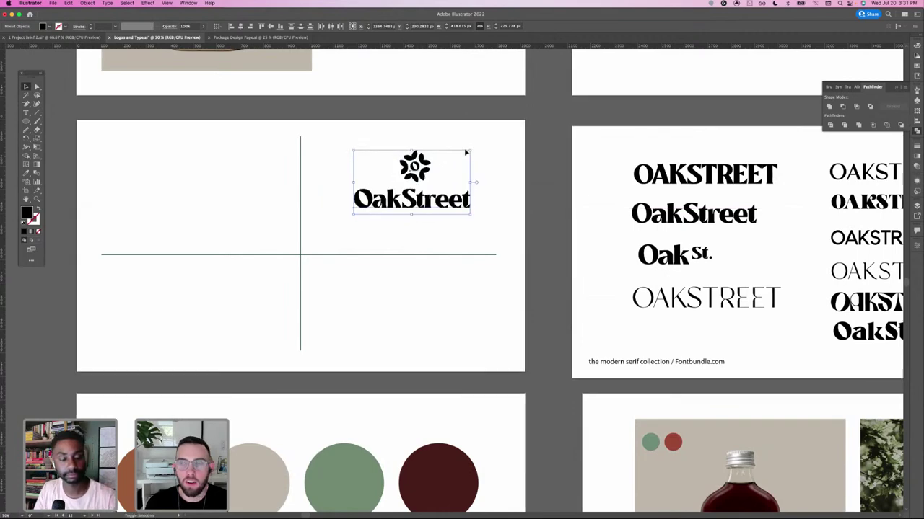
{"action": "left_click_drag", "start_coordinate": [420, 181], "coordinate": [405, 185]}
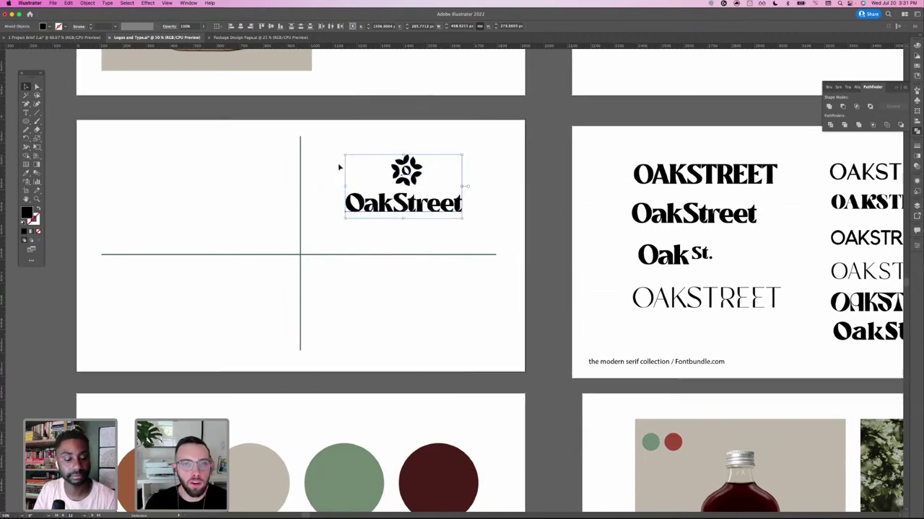
- Convert the copied OakStreet wordmark to outlines and reselect it together with its icon
{"action": "left_click", "coordinate": [444, 223]}
{"action": "left_click_drag", "start_coordinate": [445, 223], "coordinate": [459, 228]}
{"action": "left_click", "coordinate": [373, 233]}
{"action": "left_click", "coordinate": [371, 213]}
{"action": "left_click", "coordinate": [107, 3]}
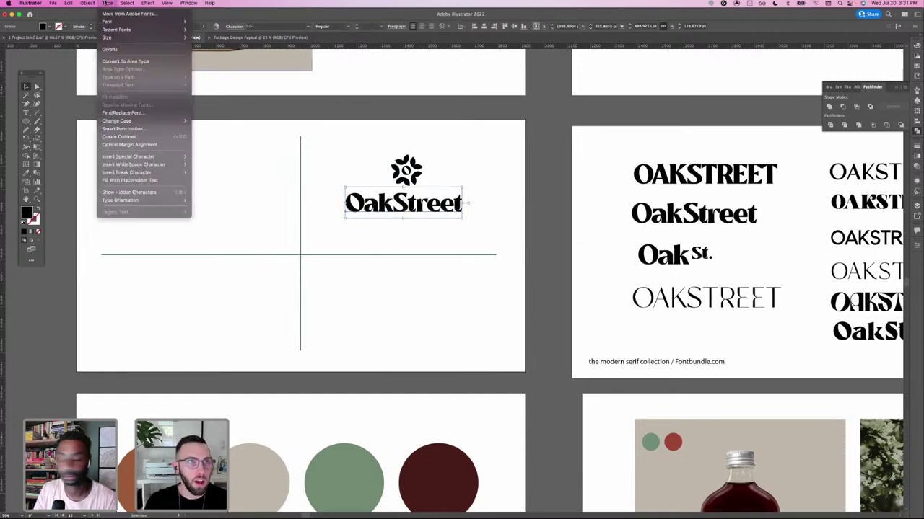
{"action": "left_click", "coordinate": [119, 136]}
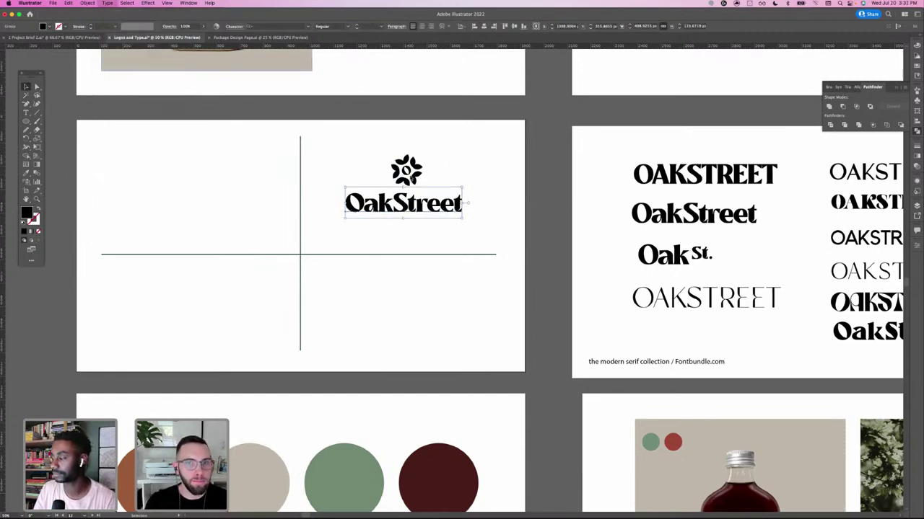
{"action": "left_click", "coordinate": [466, 216]}
{"action": "left_click_drag", "start_coordinate": [326, 143], "coordinate": [490, 232]}
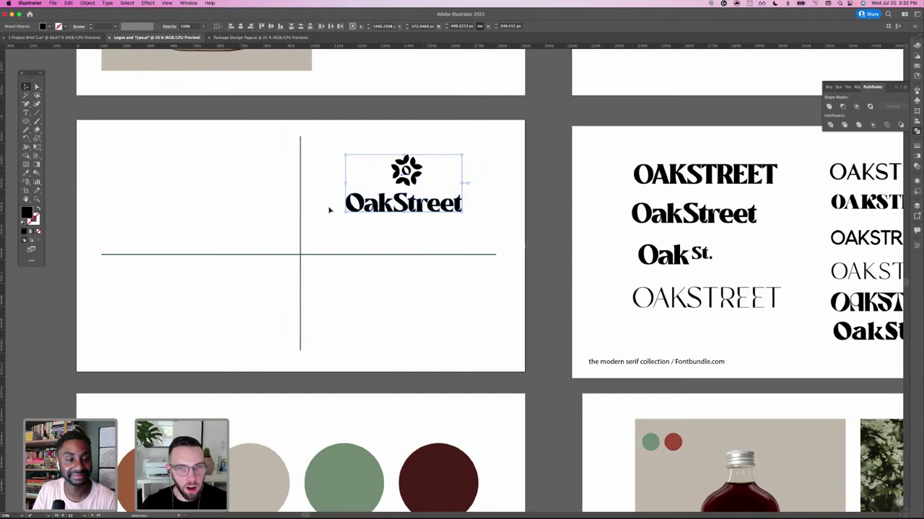
- Place a copy of the outlined OakStreet wordmark in the upper-left quadrant
{"action": "left_click", "coordinate": [404, 209]}
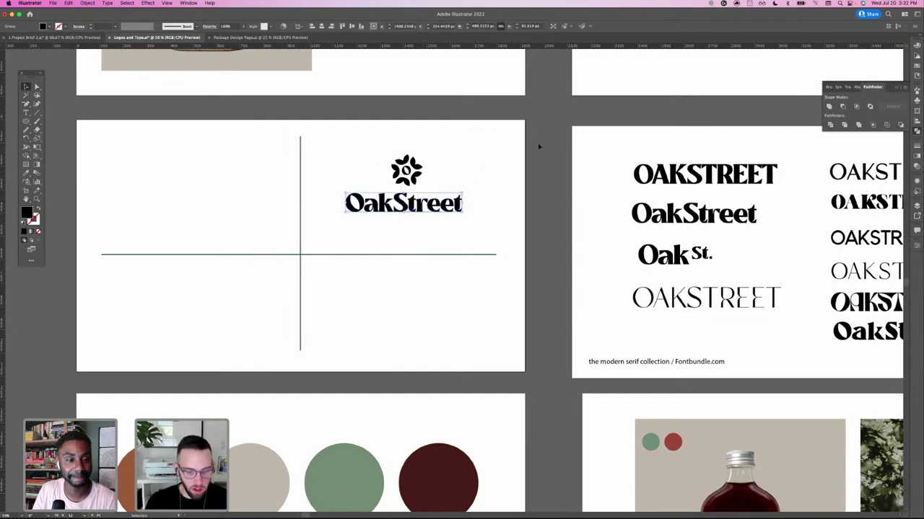
{"action": "key", "text": "super+v"}
{"action": "left_click_drag", "start_coordinate": [455, 286], "coordinate": [200, 202]}
- Place a copy of the flower-shaped icon in the lower-left quadrant
{"action": "left_click_drag", "start_coordinate": [361, 153], "coordinate": [435, 181]}
{"action": "key", "text": "super+c"}
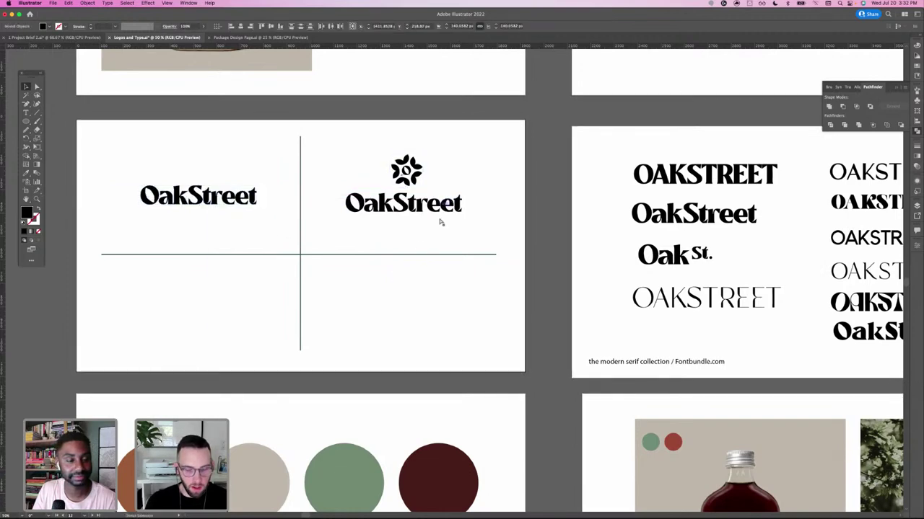
{"action": "key", "text": "super+v"}
{"action": "left_click_drag", "start_coordinate": [466, 287], "coordinate": [201, 316]}
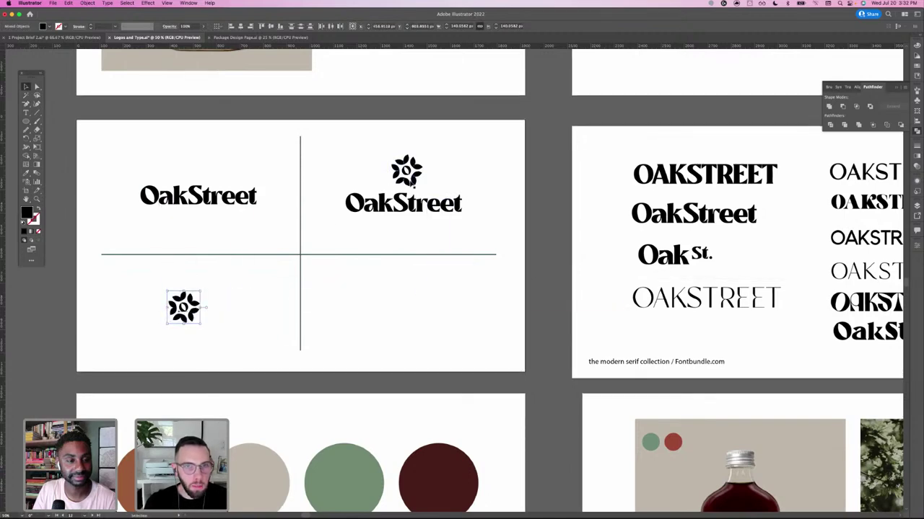
- Build a horizontal logo in the lower-right quadrant from copies of the icon and the wordmark, with the icon to the left of the wordmark
{"action": "left_click_drag", "start_coordinate": [406, 170], "coordinate": [347, 309]}
{"action": "left_click_drag", "start_coordinate": [242, 200], "coordinate": [363, 323]}
{"action": "left_click", "coordinate": [331, 289]}
{"action": "left_click", "coordinate": [402, 311], "text": "shift"}
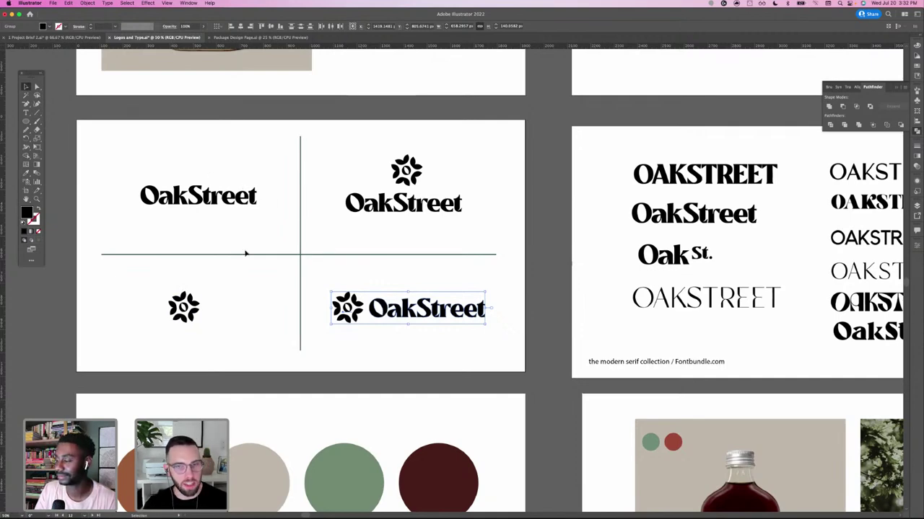
{"action": "left_click", "coordinate": [339, 280]}
- Enlarge the standalone icon in the lower-left quadrant proportionally and keep it roughly centered on its position
{"action": "scroll", "coordinate": [385, 274], "scroll_direction": "right", "scroll_amount": 1}
{"action": "scroll", "coordinate": [385, 274], "scroll_direction": "down", "scroll_amount": 1}
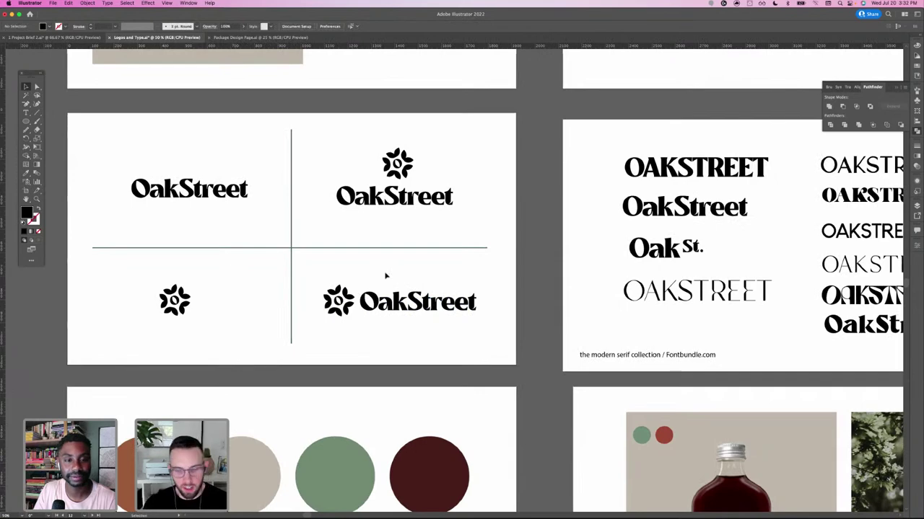
{"action": "key", "text": "super+equal"}
{"action": "left_click_drag", "start_coordinate": [188, 295], "coordinate": [265, 310]}
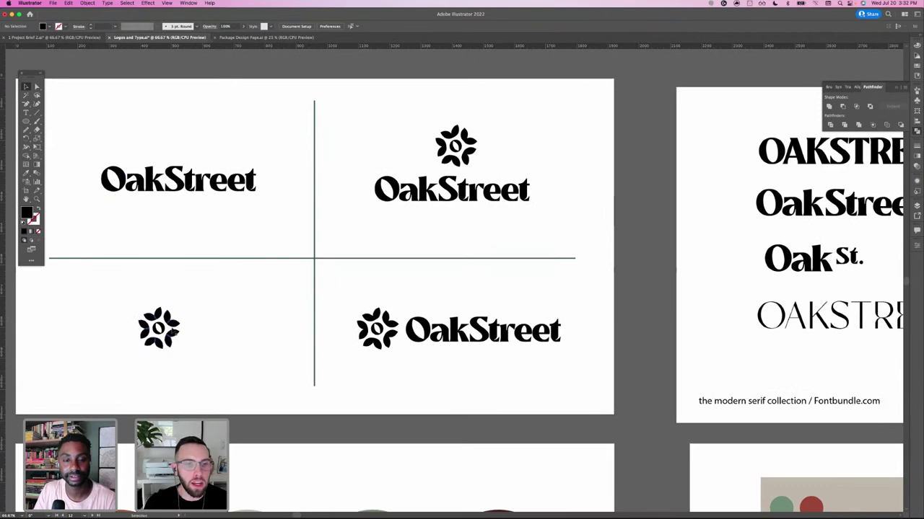
{"action": "left_click", "coordinate": [173, 331]}
{"action": "left_click_drag", "start_coordinate": [197, 352], "coordinate": [197, 357]}
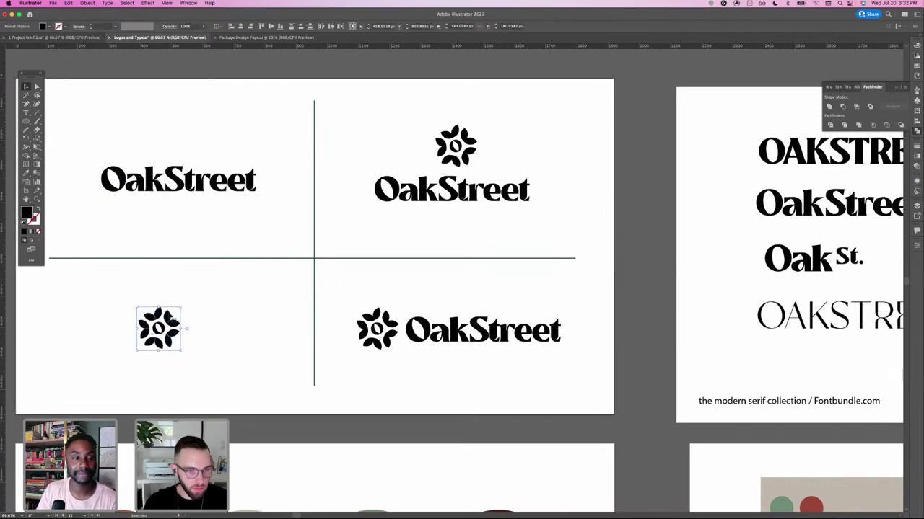
{"action": "mouse_move", "coordinate": [181, 307]}
{"action": "left_mouse_down"}
{"action": "mouse_move", "coordinate": [196, 291]}
{"action": "mouse_move", "coordinate": [139, 363]}
{"action": "mouse_move", "coordinate": [177, 323]}
{"action": "left_mouse_up"}
{"action": "left_click", "coordinate": [212, 303]}
{"action": "left_click", "coordinate": [257, 323]}
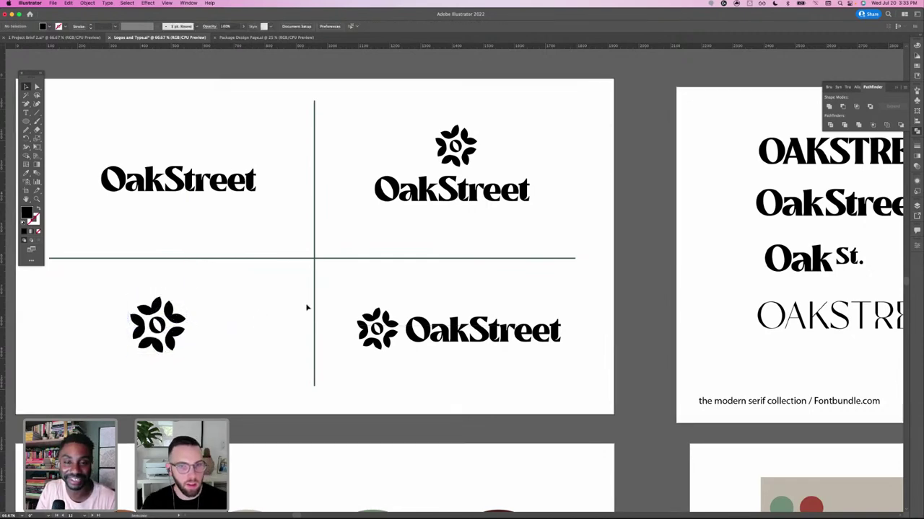
- Save the document with the four logo variations
{"action": "left_click_drag", "start_coordinate": [357, 278], "coordinate": [323, 278]}
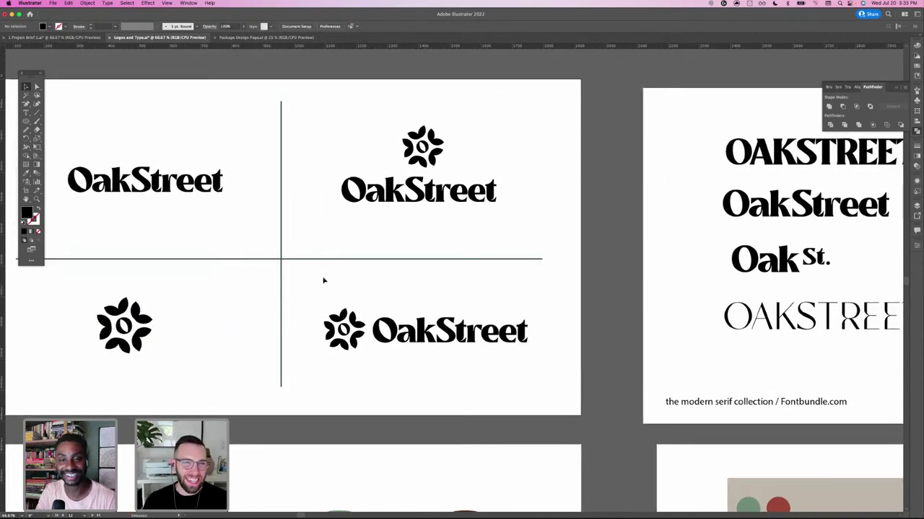
{"action": "mouse_move", "coordinate": [512, 293]}
{"action": "left_mouse_down"}
{"action": "mouse_move", "coordinate": [463, 286]}
{"action": "mouse_move", "coordinate": [500, 298]}
{"action": "left_mouse_up"}
{"action": "left_click_drag", "start_coordinate": [362, 319], "coordinate": [412, 314]}
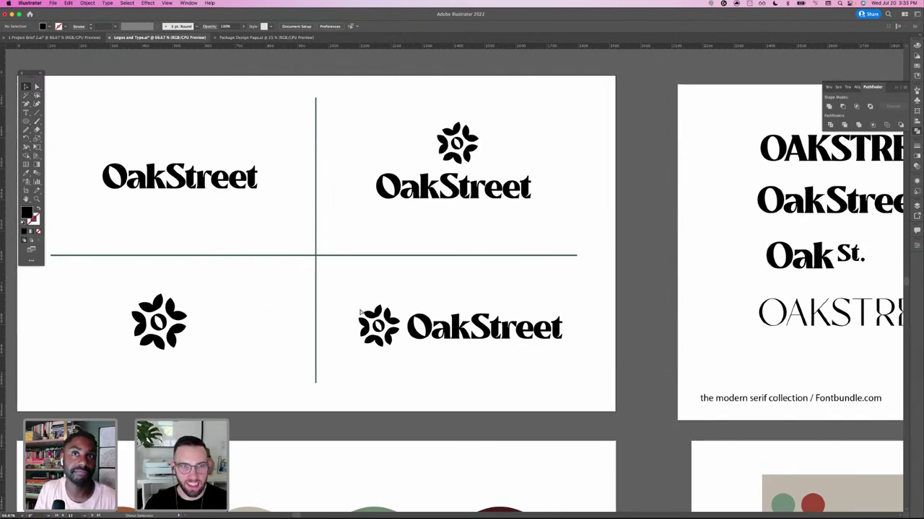
{"action": "left_click_drag", "start_coordinate": [327, 296], "coordinate": [397, 310]}
{"action": "key", "text": "super+s"}
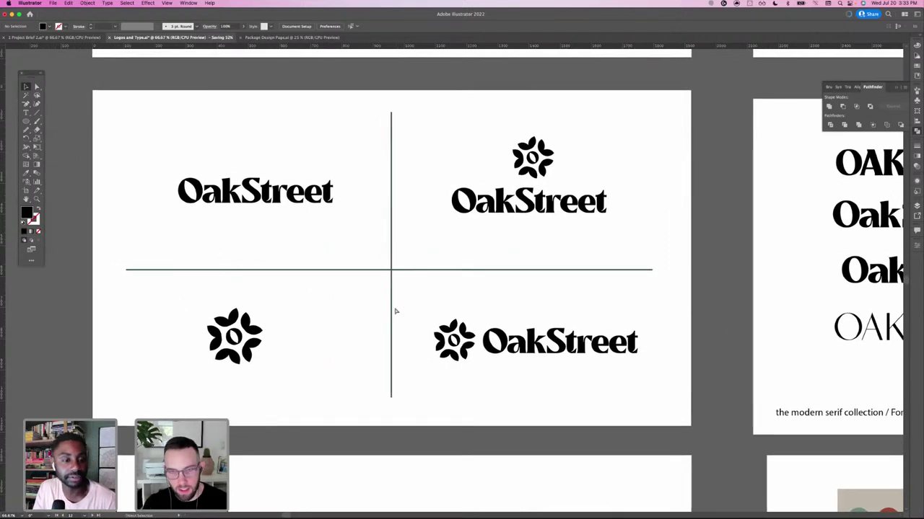
- Examine the four logo variations at different magnifications and compare them with the color palette artboard below
{"action": "key", "text": "super+1"}
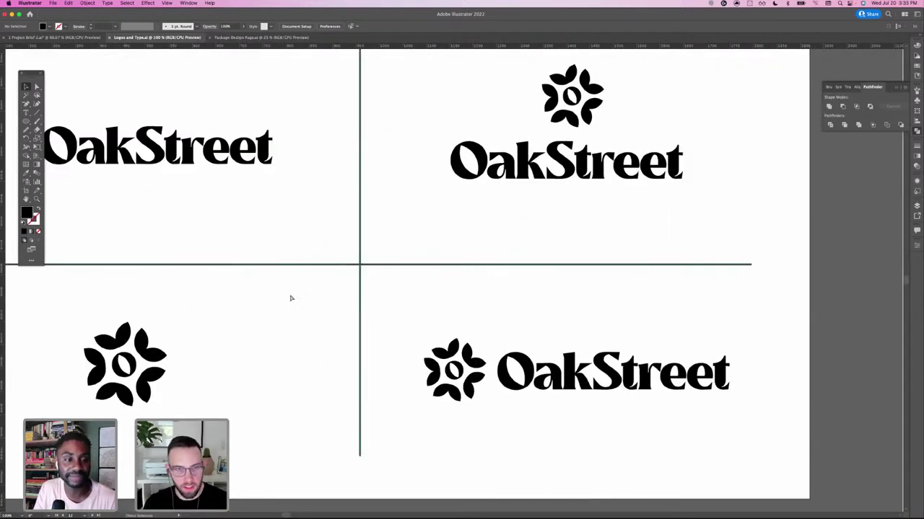
{"action": "key", "text": "super+minus"}
{"action": "key", "text": "super+minus"}
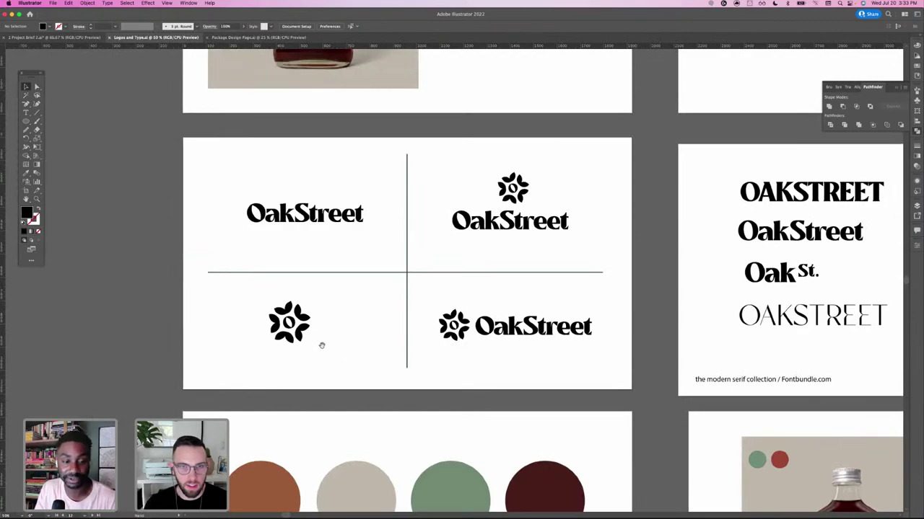
{"action": "scroll", "coordinate": [339, 352], "scroll_direction": "down", "scroll_amount": 5}
{"action": "scroll", "coordinate": [339, 352], "scroll_direction": "left", "scroll_amount": 3}
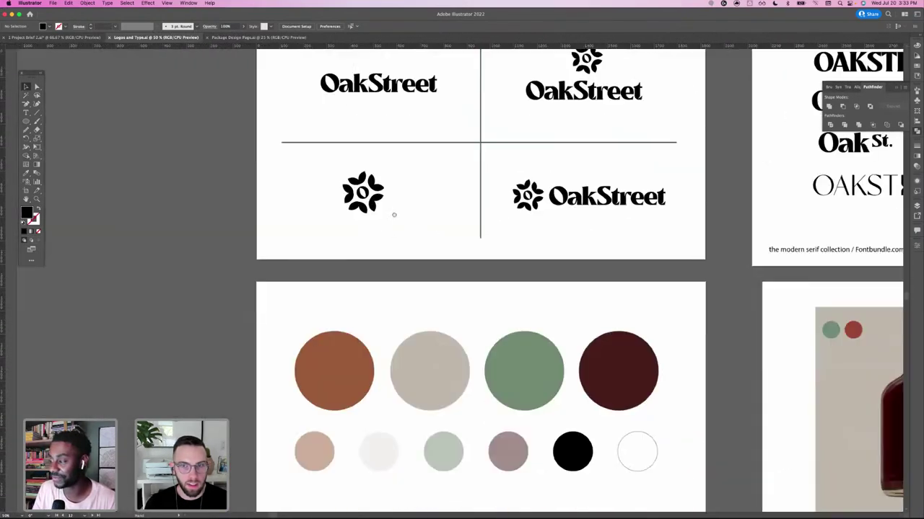
{"action": "scroll", "coordinate": [394, 215], "scroll_direction": "up", "scroll_amount": 4}
{"action": "scroll", "coordinate": [394, 215], "scroll_direction": "right", "scroll_amount": 3}
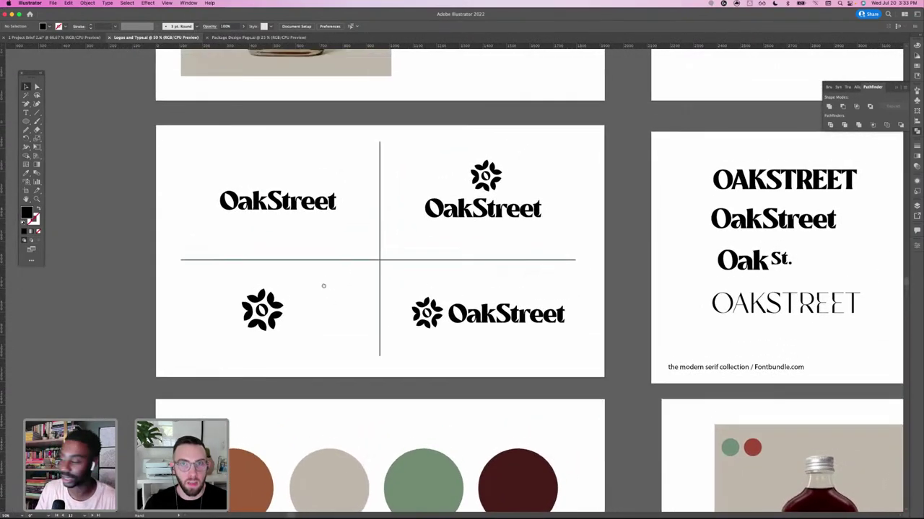
{"action": "scroll", "coordinate": [323, 286], "scroll_direction": "up", "scroll_amount": 1}
{"action": "scroll", "coordinate": [323, 286], "scroll_direction": "right", "scroll_amount": 1}
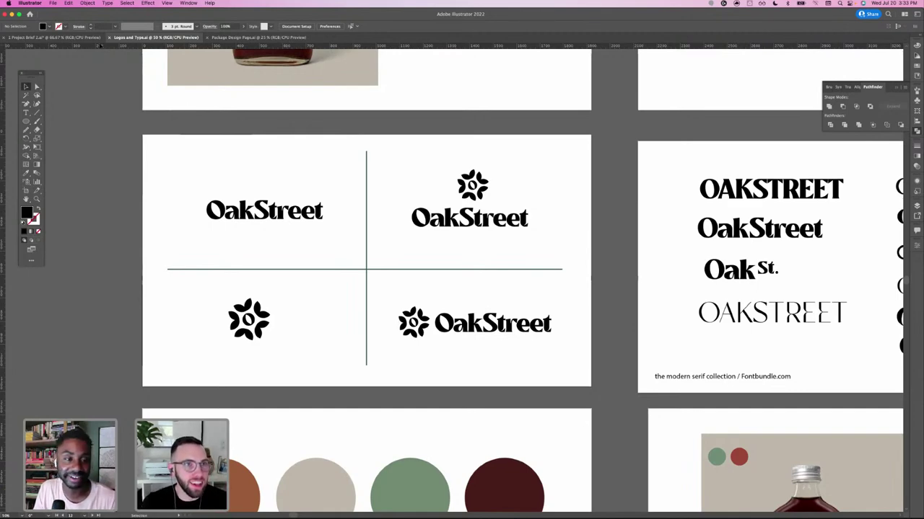
{"action": "left_click_drag", "start_coordinate": [424, 245], "coordinate": [322, 248]}
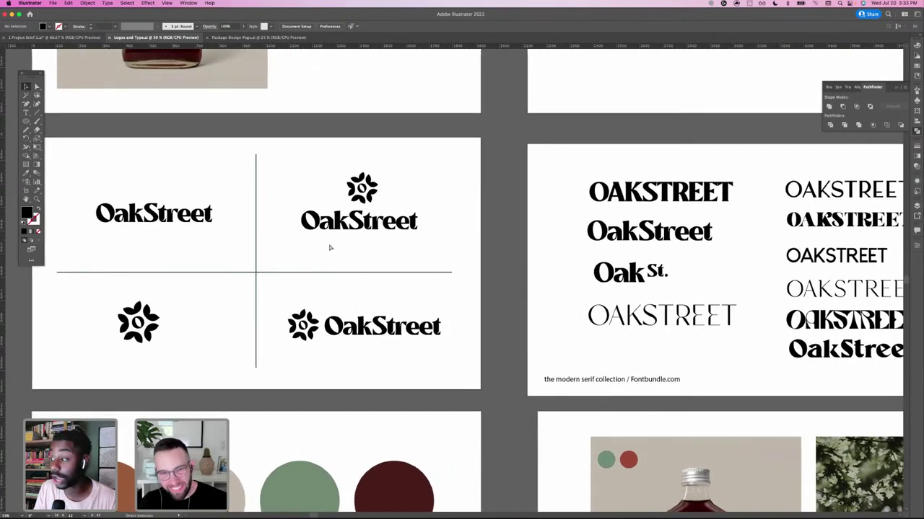
- Duplicate the four-quadrant logo artboard with its artwork into the empty space directly below the color palette artboard
{"action": "key", "text": "super+minus"}
{"action": "left_click_drag", "start_coordinate": [545, 328], "coordinate": [422, 270]}
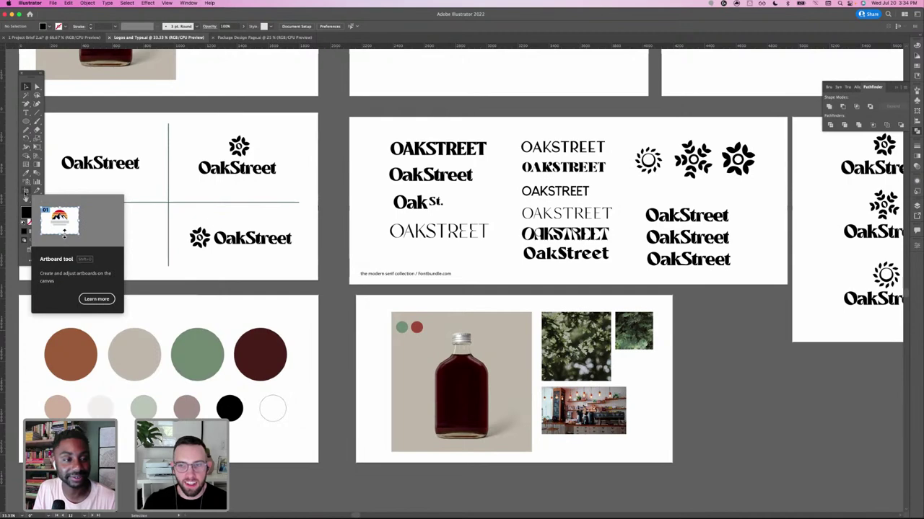
{"action": "left_click_drag", "start_coordinate": [280, 239], "coordinate": [303, 216]}
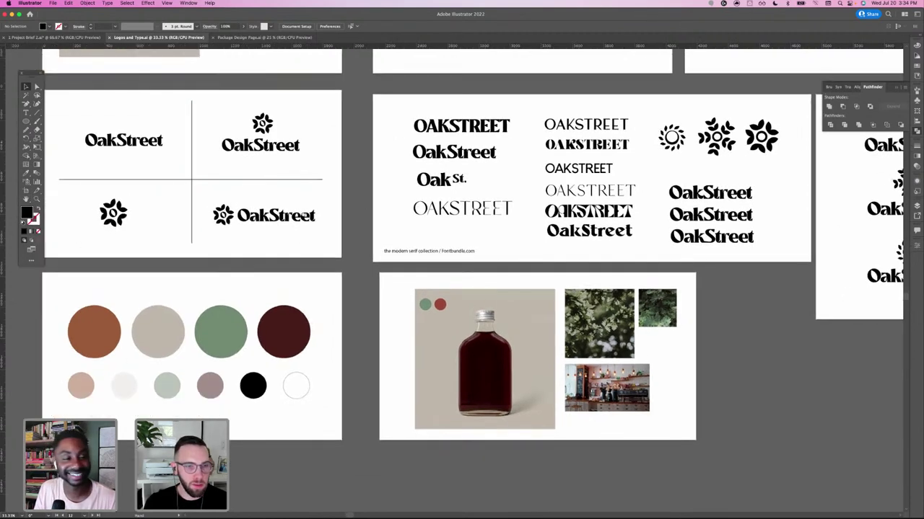
{"action": "scroll", "coordinate": [261, 219], "scroll_direction": "down", "scroll_amount": 8}
{"action": "scroll", "coordinate": [261, 220], "scroll_direction": "left", "scroll_amount": 6}
{"action": "scroll", "coordinate": [261, 220], "scroll_direction": "up", "scroll_amount": 4}
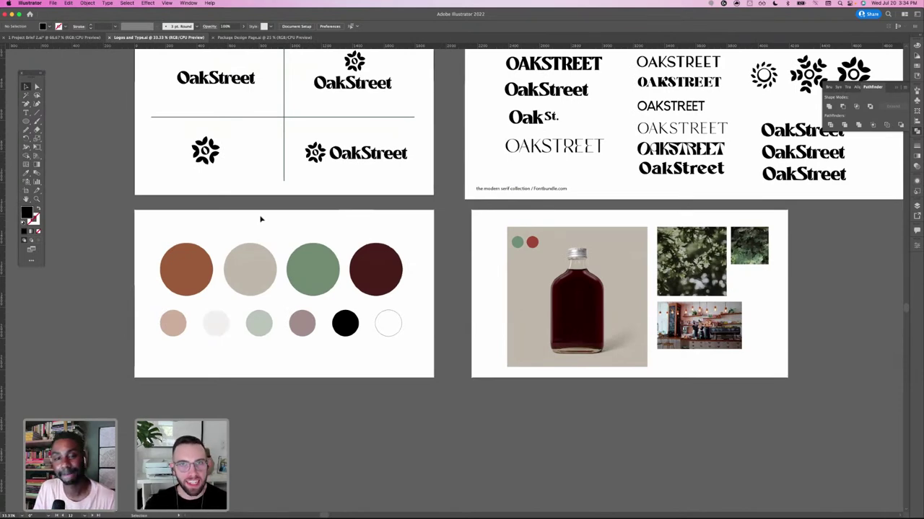
{"action": "scroll", "coordinate": [217, 373], "scroll_direction": "down", "scroll_amount": 10}
{"action": "scroll", "coordinate": [216, 373], "scroll_direction": "left", "scroll_amount": 3}
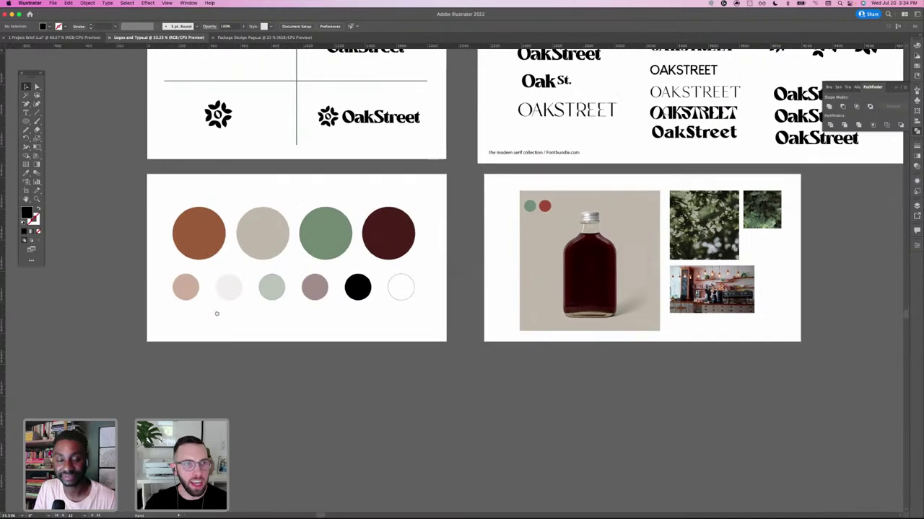
{"action": "scroll", "coordinate": [223, 297], "scroll_direction": "up", "scroll_amount": 2}
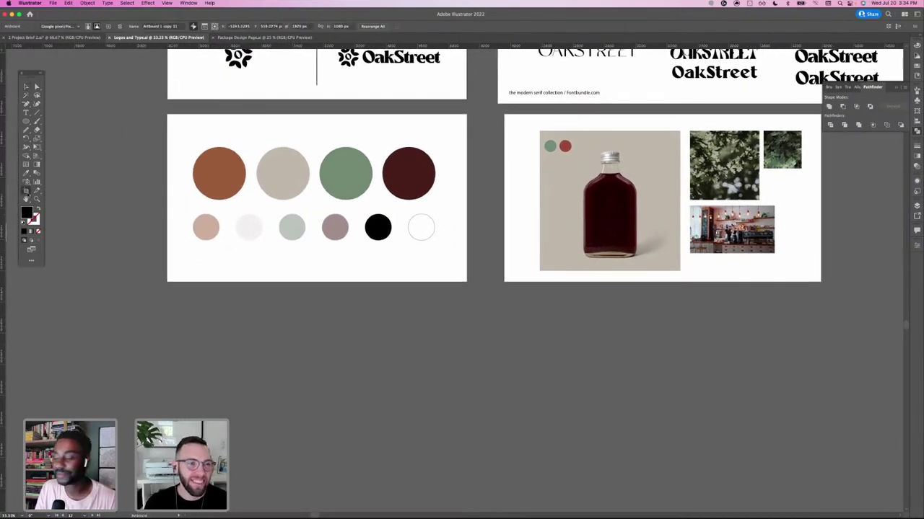
{"action": "key", "text": "shift+o"}
{"action": "left_click_drag", "start_coordinate": [258, 82], "coordinate": [262, 446]}
{"action": "key", "text": "v"}
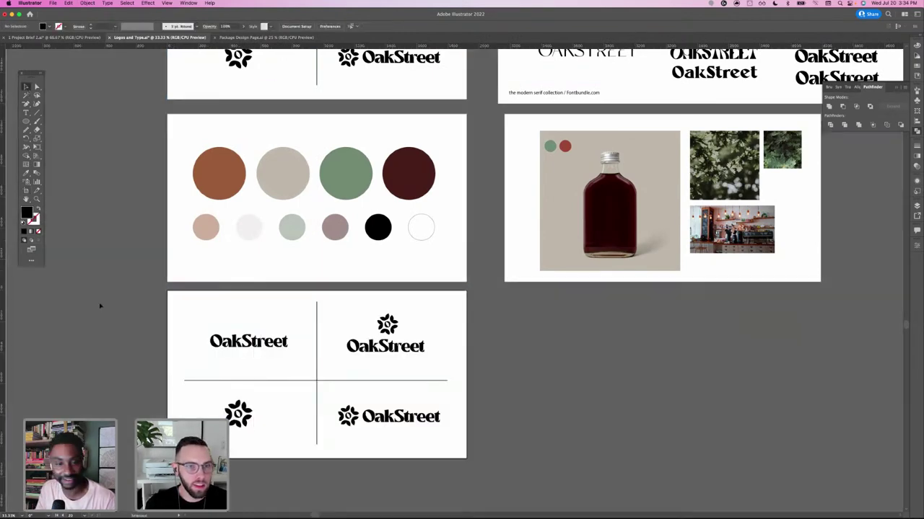
{"action": "left_click_drag", "start_coordinate": [176, 298], "coordinate": [220, 280]}
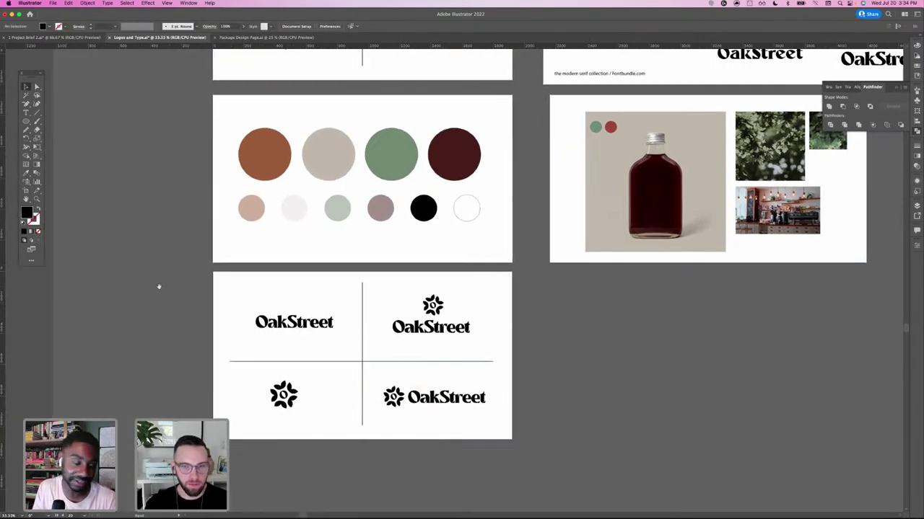
{"action": "mouse_move", "coordinate": [164, 280]}
{"action": "left_mouse_down"}
{"action": "mouse_move", "coordinate": [149, 264]}
{"action": "mouse_move", "coordinate": [136, 266]}
{"action": "mouse_move", "coordinate": [154, 277]}
{"action": "left_mouse_up"}
{"action": "left_click_drag", "start_coordinate": [210, 325], "coordinate": [182, 286]}
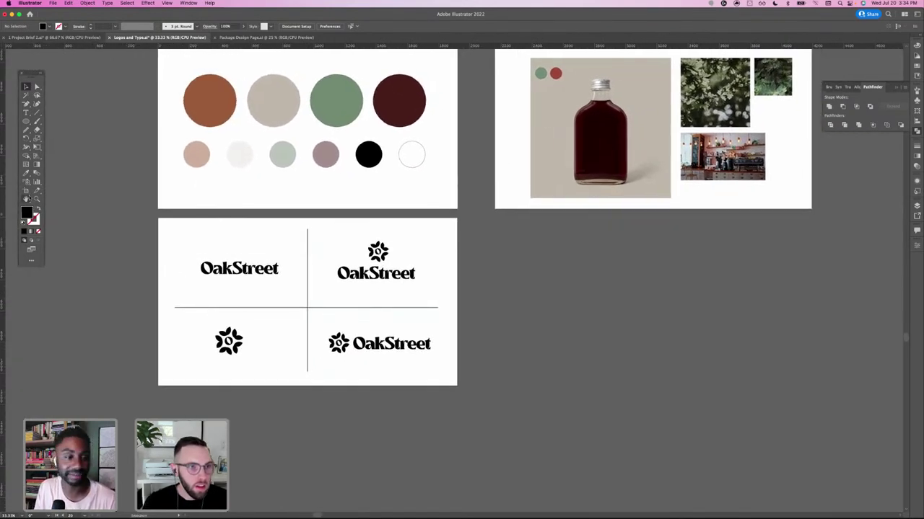
{"action": "left_click", "coordinate": [27, 192]}
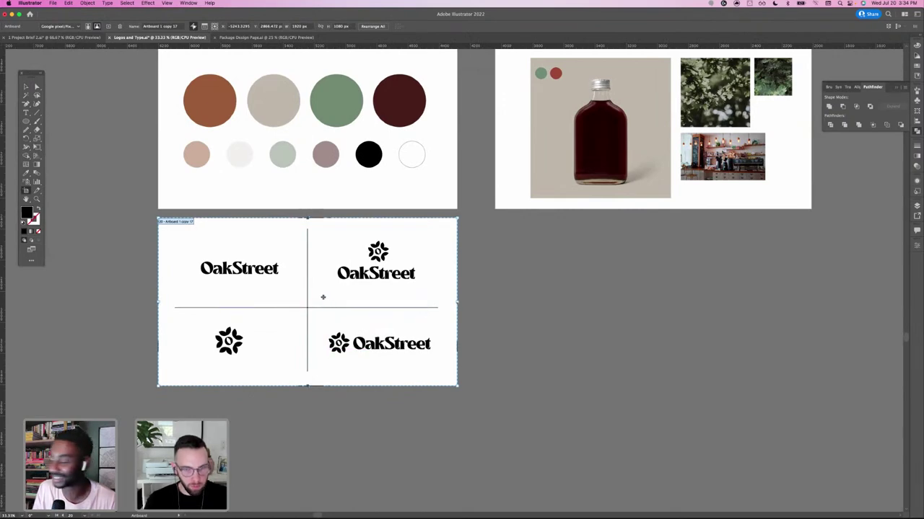
{"action": "left_click", "coordinate": [26, 87]}
- Add the text COFFEE below the wordmark in the duplicated artboard's upper-right quadrant and scale it to about 121 px wide
{"action": "key", "text": "z"}
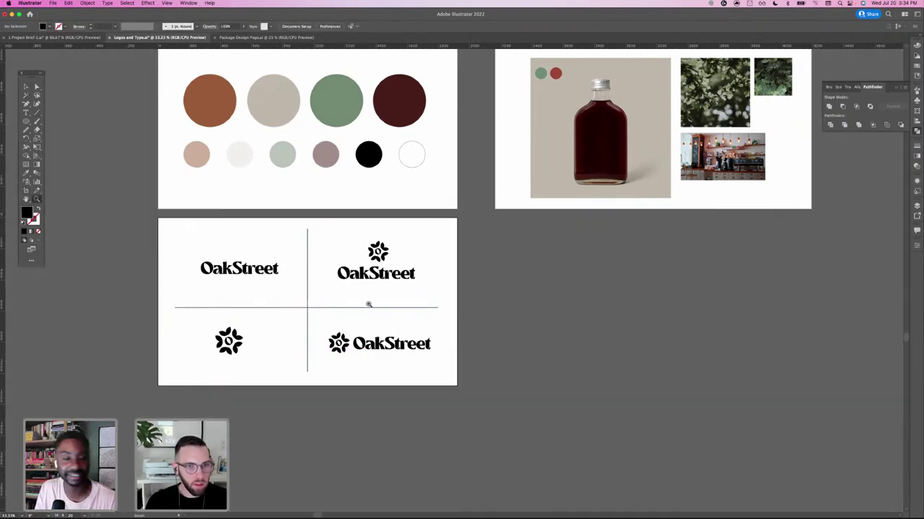
{"action": "left_click", "coordinate": [366, 302]}
{"action": "left_click", "coordinate": [451, 284]}
{"action": "left_click", "coordinate": [506, 248]}
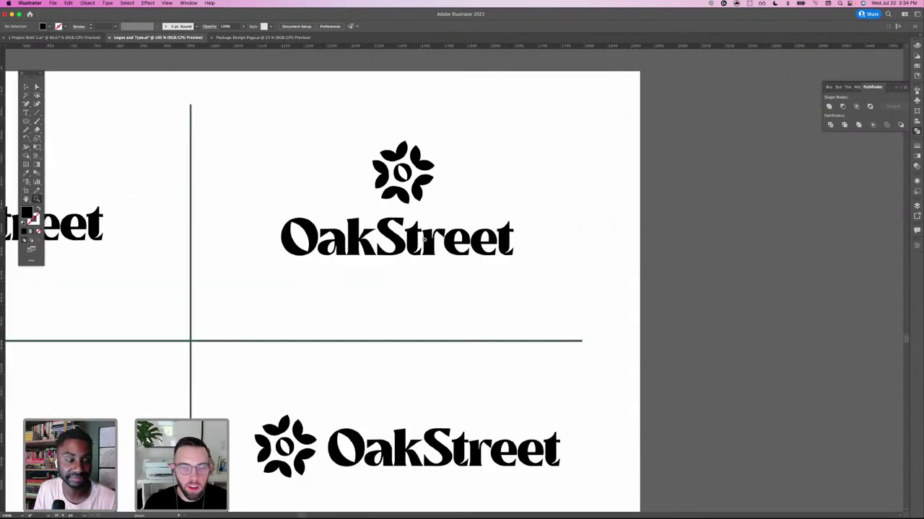
{"action": "left_click", "coordinate": [26, 112]}
{"action": "left_click", "coordinate": [376, 289]}
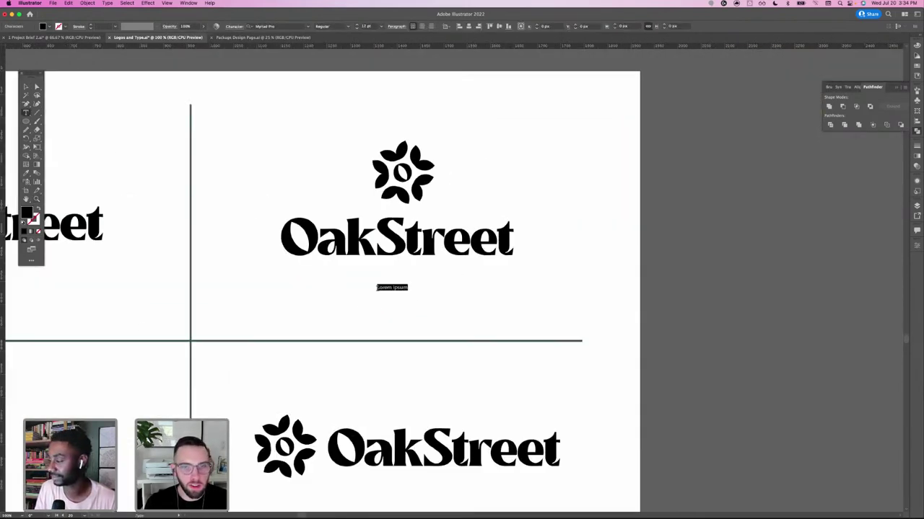
{"action": "type", "text": "CO"}
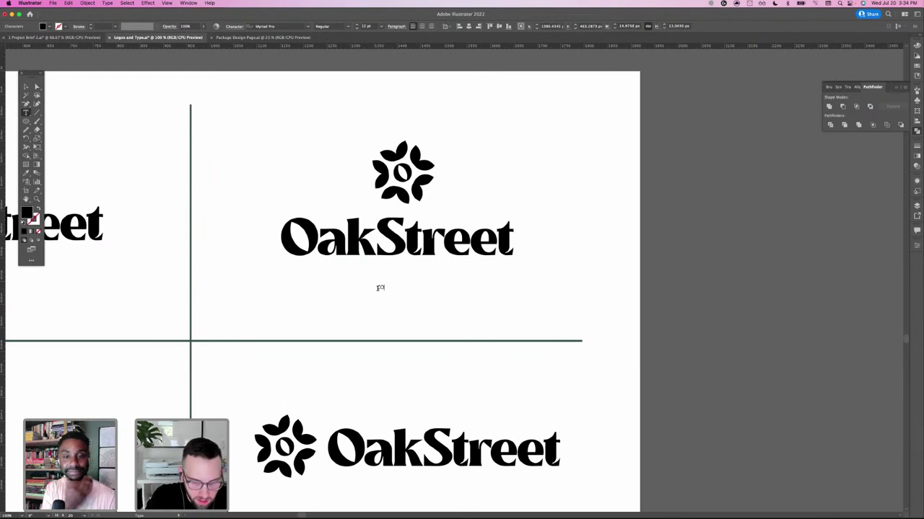
{"action": "type", "text": "ffee"}
{"action": "left_click", "coordinate": [26, 86]}
{"action": "left_click_drag", "start_coordinate": [398, 290], "coordinate": [413, 275]}
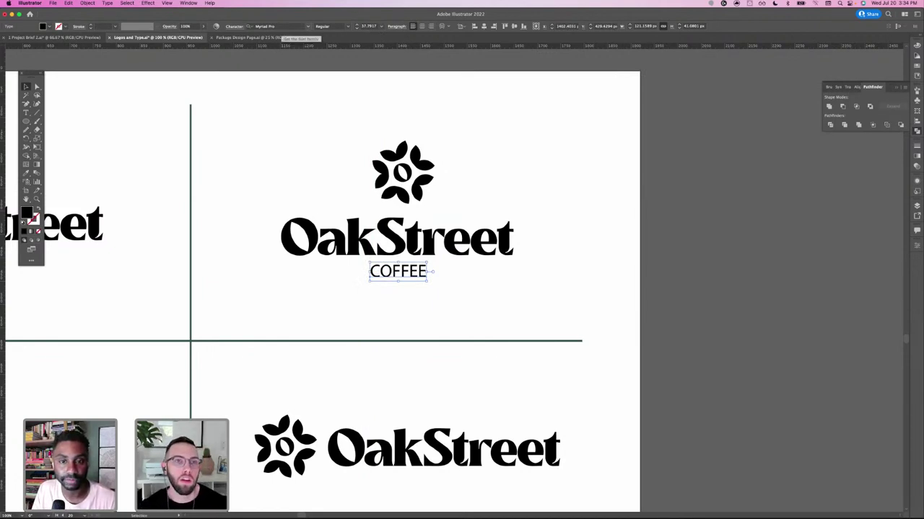
- Set the font of the COFFEE text to Sofia Pro Semi Bold and keep the text selected
{"action": "left_click", "coordinate": [279, 27]}
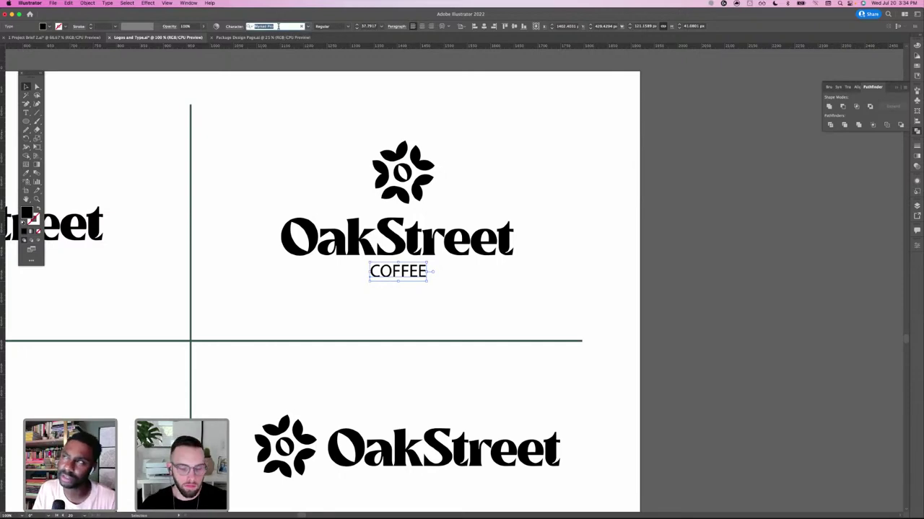
{"action": "type", "text": "sofi"}
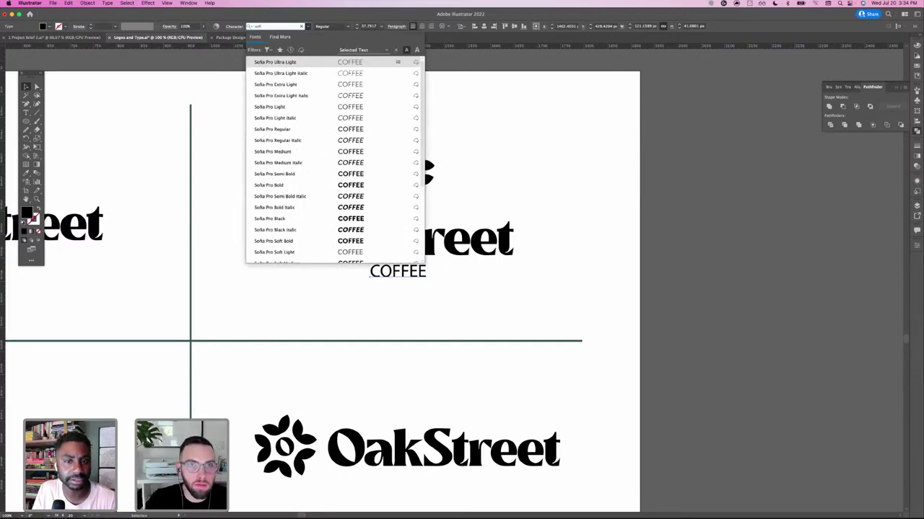
{"action": "left_click", "coordinate": [290, 174]}
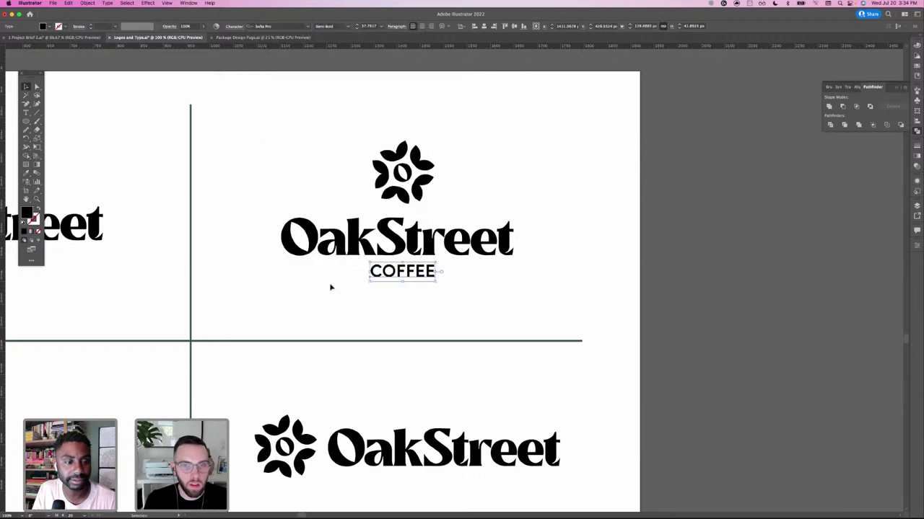
{"action": "left_click", "coordinate": [347, 291]}
{"action": "left_click", "coordinate": [371, 276]}
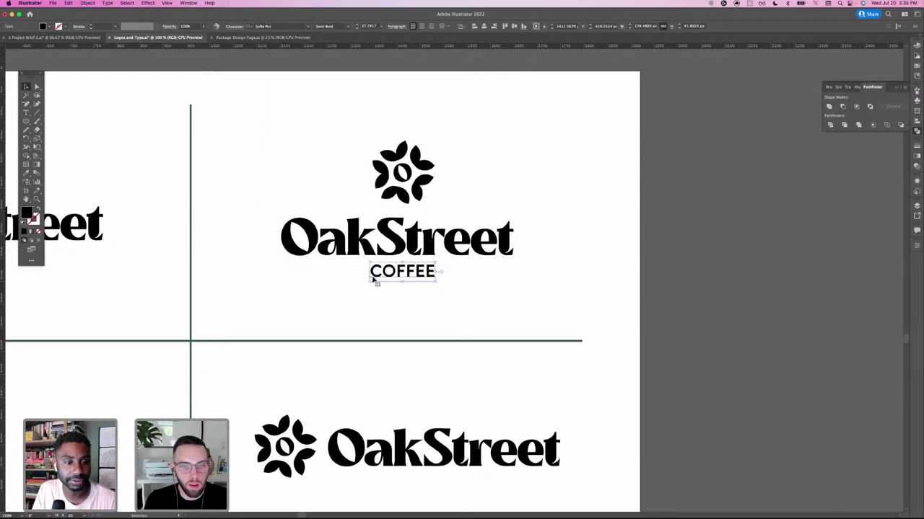
- Widen the letter spacing of the COFFEE text to about 189 px overall and recentre it beneath the OakStreet wordmark
{"action": "left_click", "coordinate": [297, 282]}
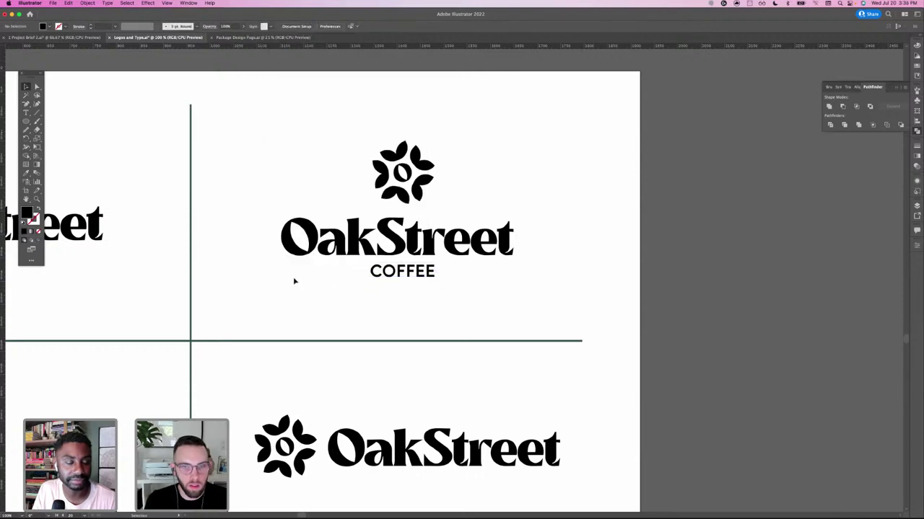
{"action": "left_click", "coordinate": [393, 278]}
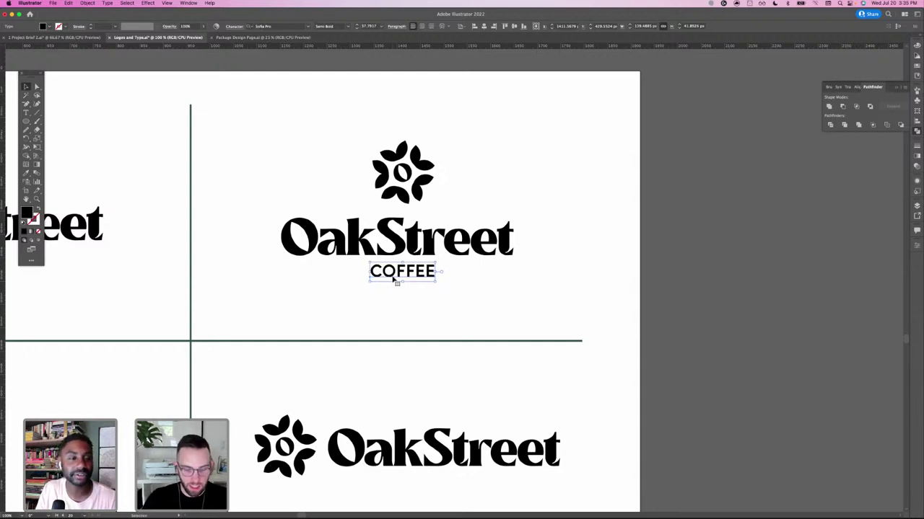
{"action": "key", "text": "alt+Right"}
{"action": "key", "text": "alt+Right"}
{"action": "key", "text": "alt+Right"}
{"action": "key", "text": "alt+Right"}
{"action": "key", "text": "alt+Right"}
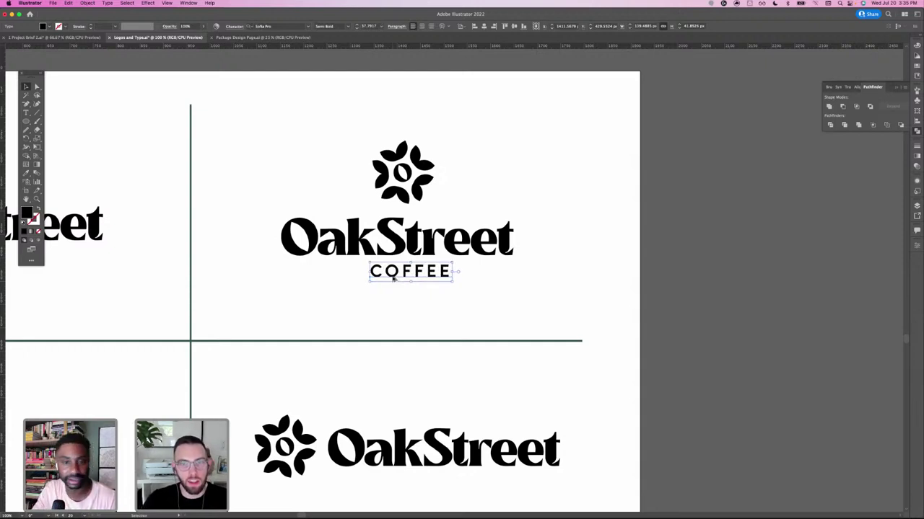
{"action": "key", "text": "alt+Right"}
{"action": "key", "text": "alt+Right"}
{"action": "key", "text": "alt+Right"}
{"action": "key", "text": "alt+Right"}
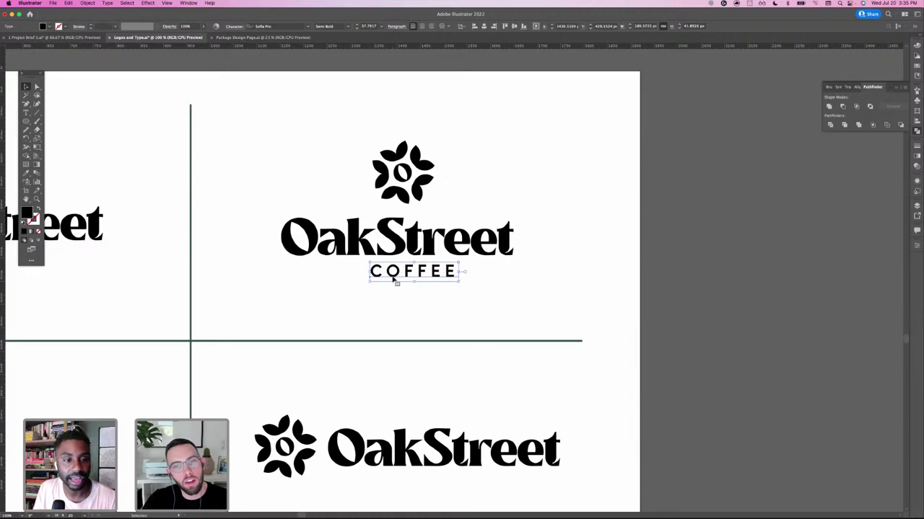
{"action": "key", "text": "shift+Left"}
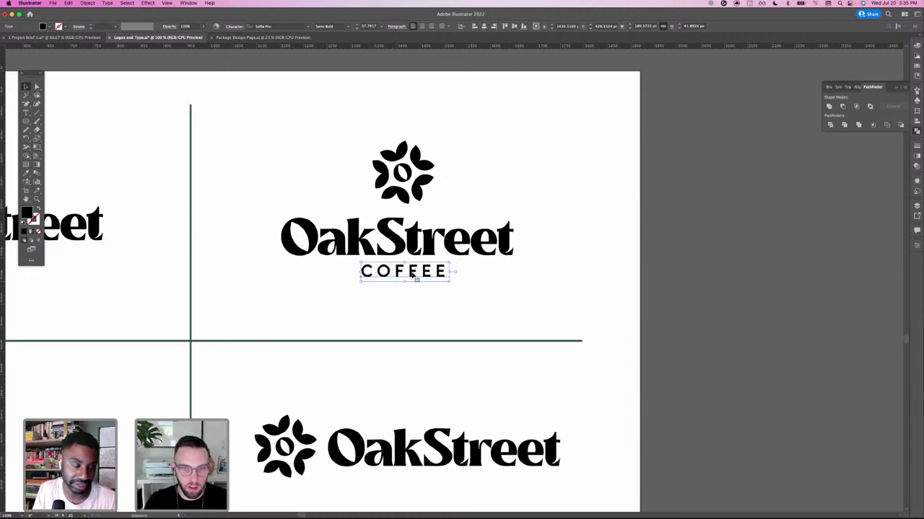
{"action": "left_click", "coordinate": [510, 285]}
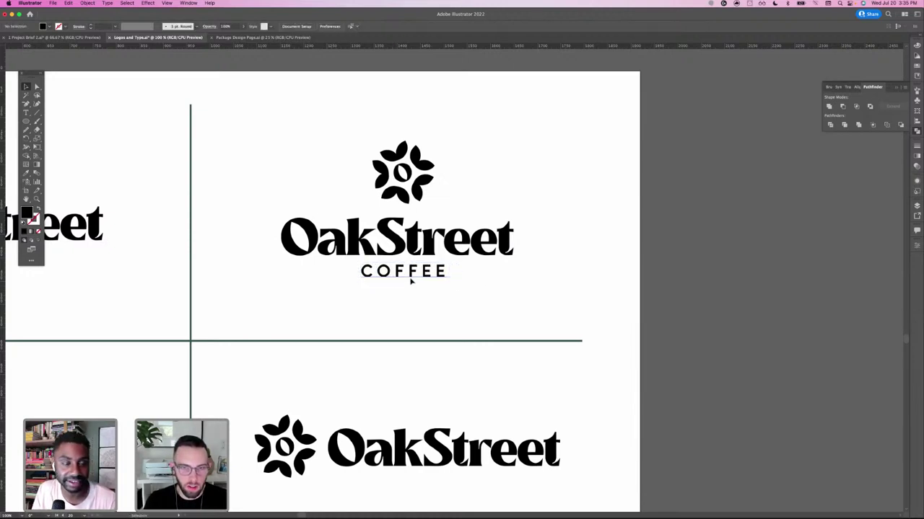
{"action": "left_click", "coordinate": [410, 281]}
{"action": "left_click", "coordinate": [468, 292]}
{"action": "left_click", "coordinate": [410, 277]}
{"action": "left_click", "coordinate": [488, 295]}
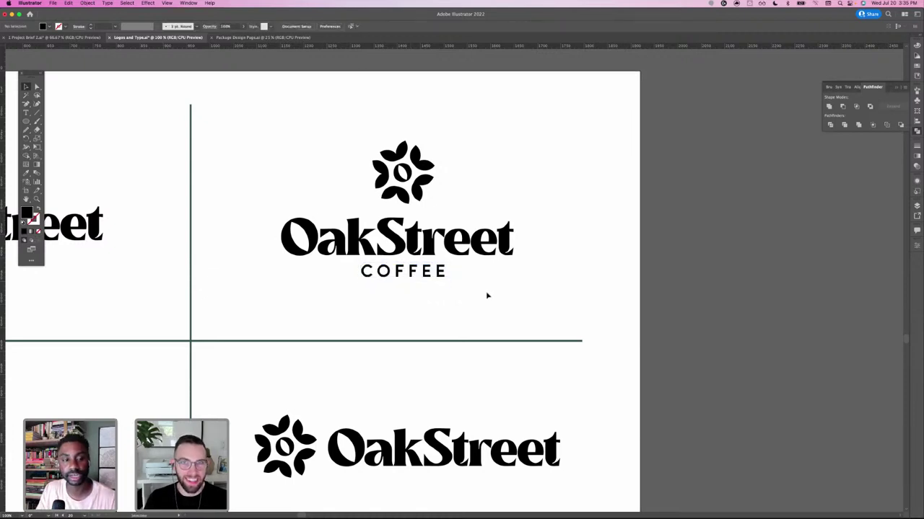
{"action": "left_click", "coordinate": [413, 282]}
{"action": "left_click", "coordinate": [531, 305]}
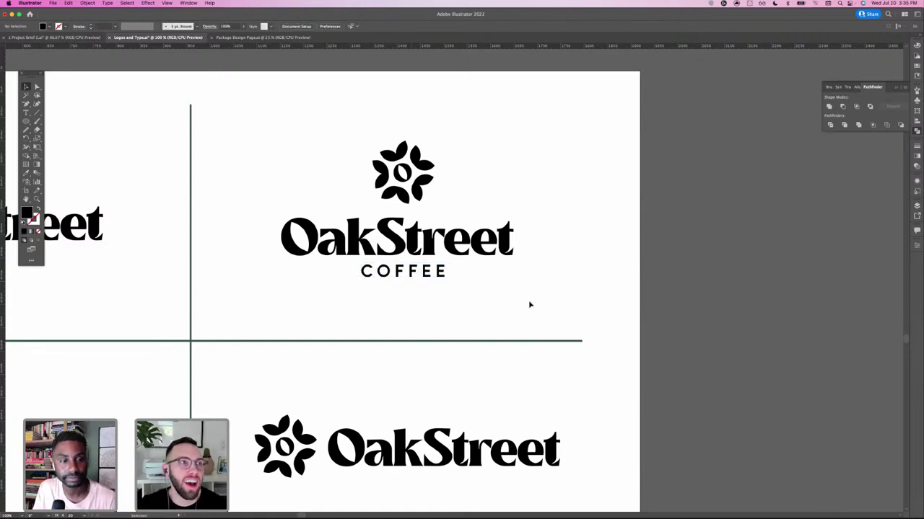
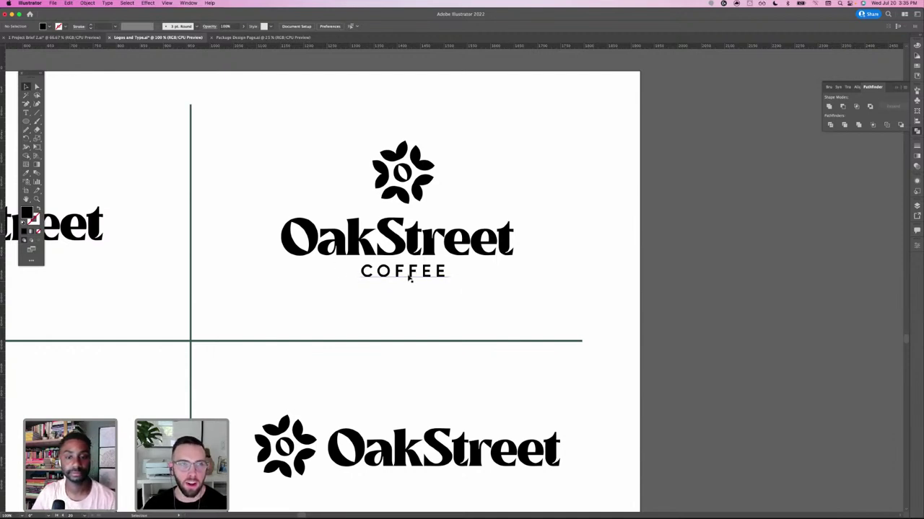
{"action": "left_click", "coordinate": [385, 282]}
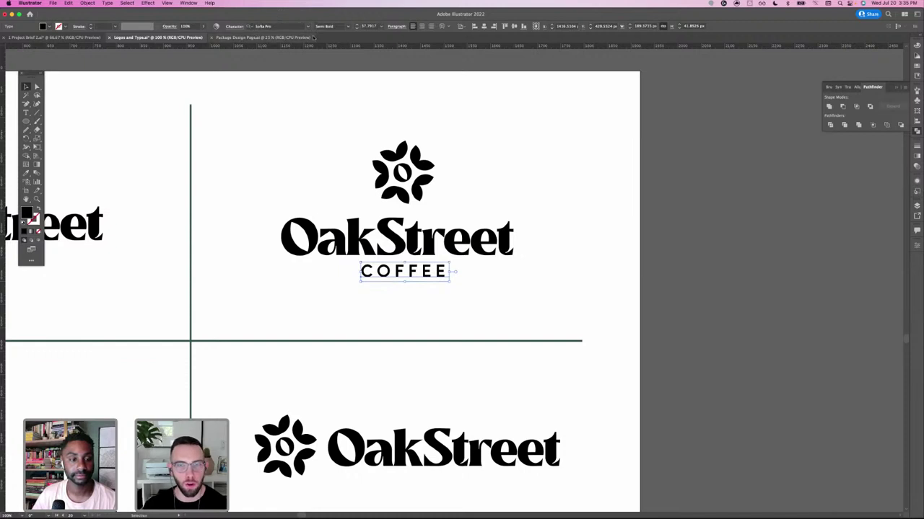
{"action": "left_click", "coordinate": [280, 145]}
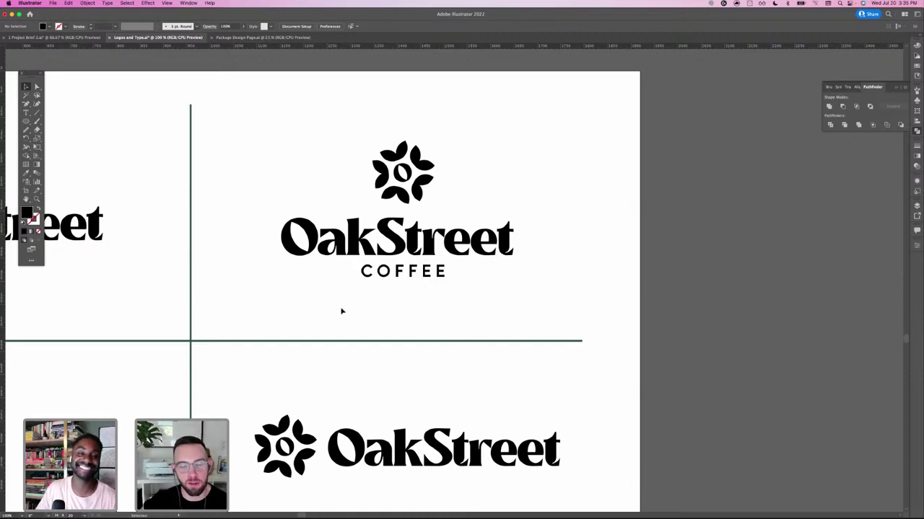
- Nudge the COFFEE text down slightly to leave more space below the wordmark, and deselect it
{"action": "left_click", "coordinate": [426, 277]}
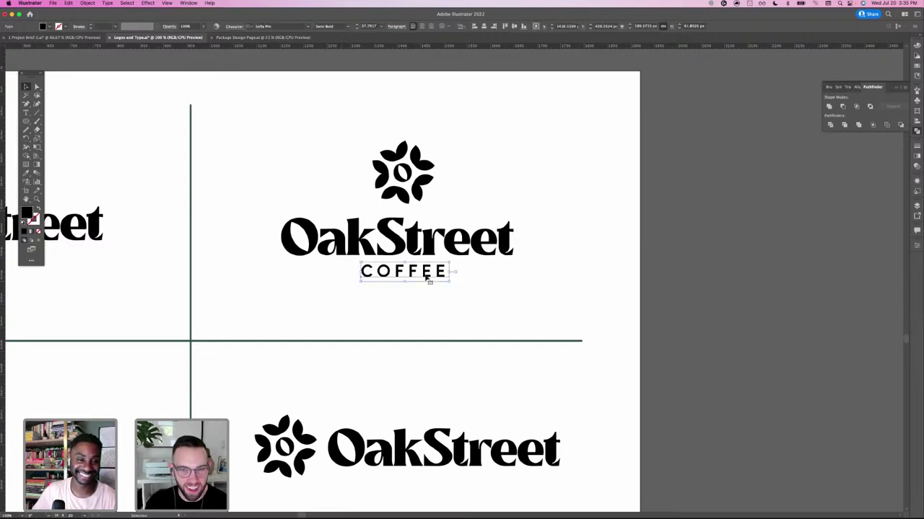
{"action": "key", "text": "Down"}
{"action": "key", "text": "Down"}
{"action": "key", "text": "Down"}
{"action": "key", "text": "Down"}
{"action": "key", "text": "Down"}
{"action": "key", "text": "Down"}
{"action": "key", "text": "Down"}
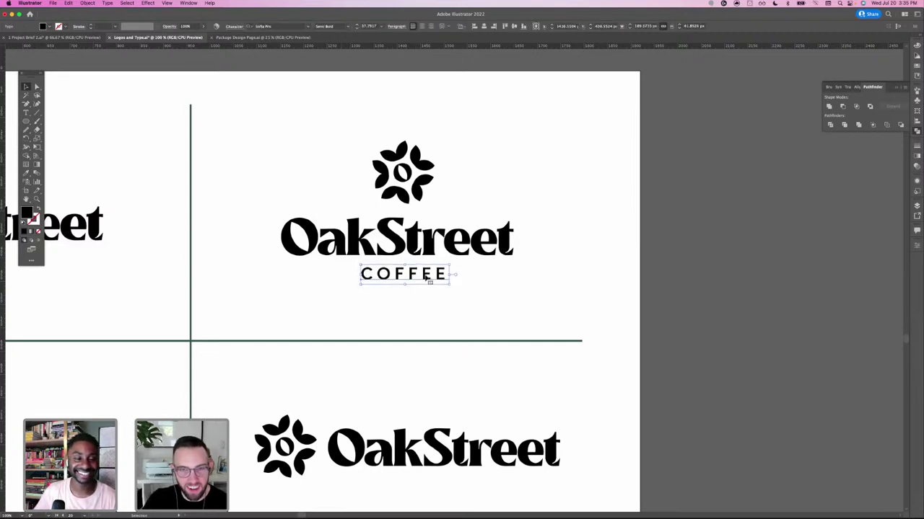
{"action": "left_click_drag", "start_coordinate": [428, 280], "coordinate": [427, 279]}
{"action": "key", "text": "super+minus"}
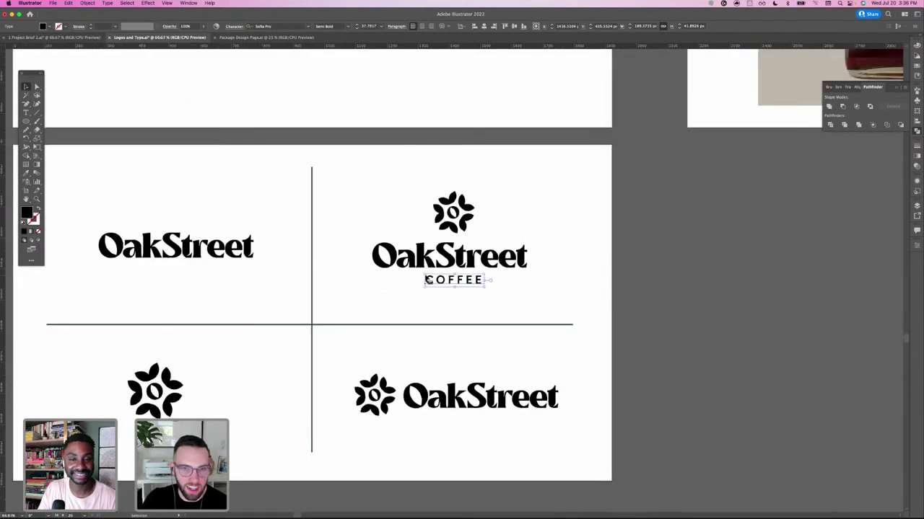
{"action": "left_click", "coordinate": [369, 199]}
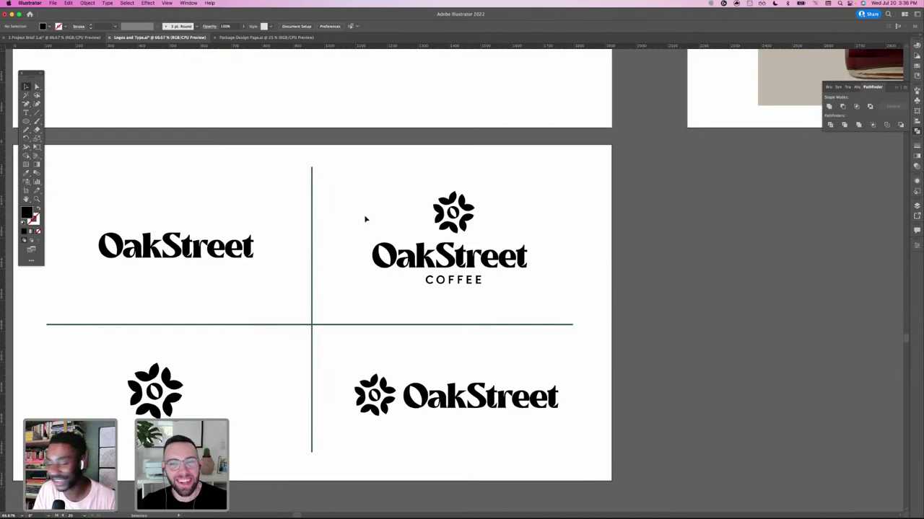
- Examine the COFFEE lockup at different magnifications alongside the other three logo variations
{"action": "scroll", "coordinate": [351, 221], "scroll_direction": "left", "scroll_amount": 3}
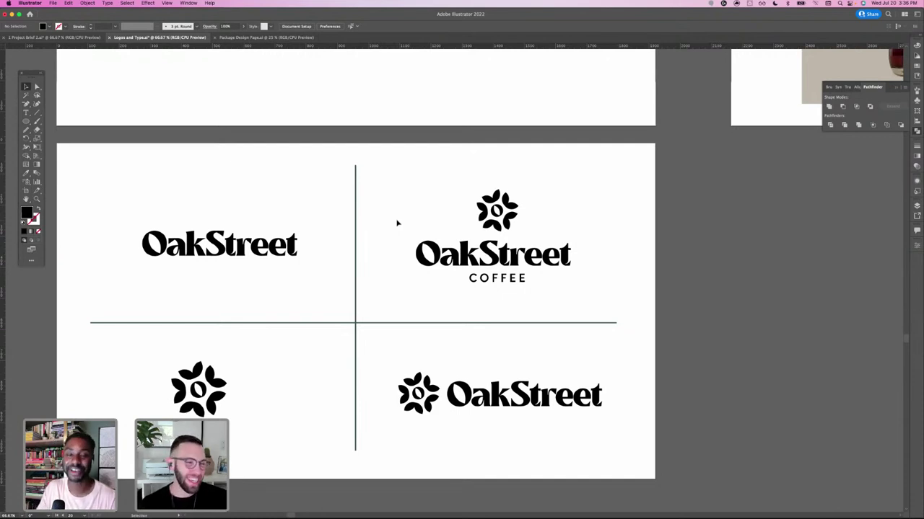
{"action": "left_click_drag", "start_coordinate": [395, 218], "coordinate": [375, 228]}
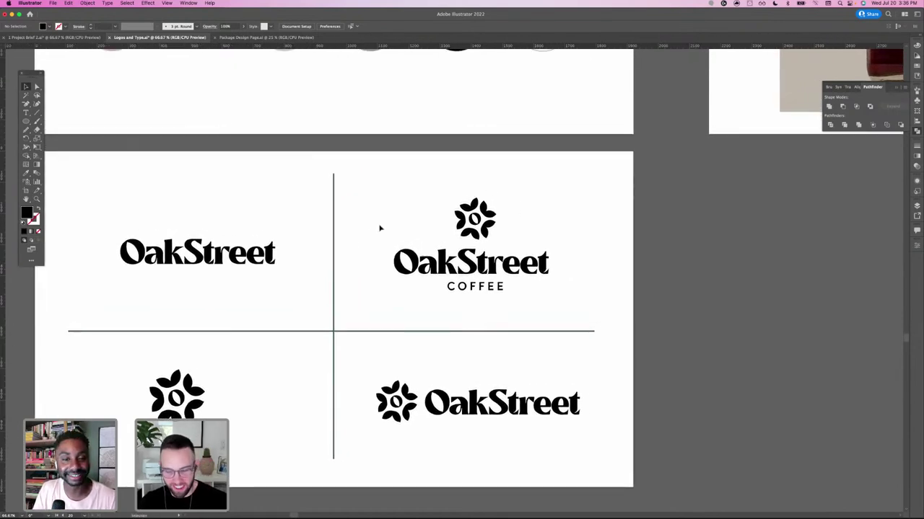
{"action": "key", "text": "super+minus"}
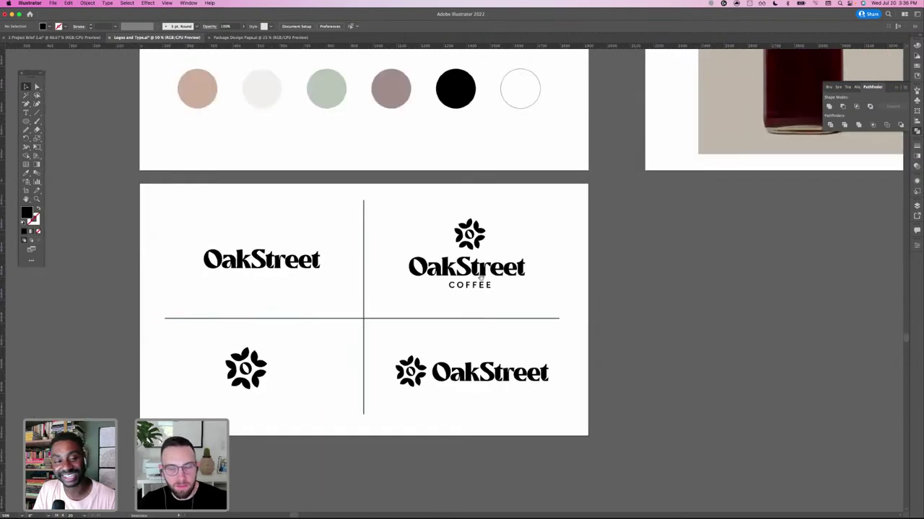
{"action": "scroll", "coordinate": [499, 238], "scroll_direction": "down", "scroll_amount": 2}
{"action": "scroll", "coordinate": [499, 238], "scroll_direction": "right", "scroll_amount": 1}
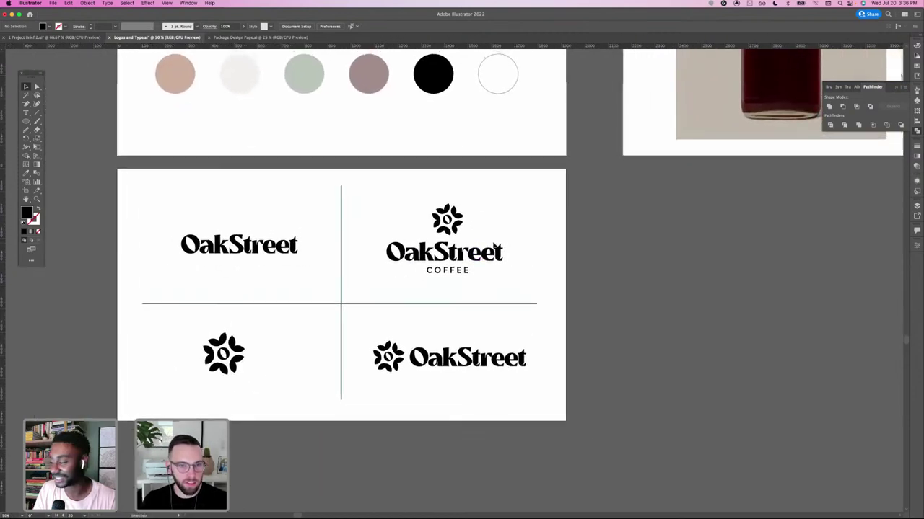
{"action": "left_click_drag", "start_coordinate": [494, 243], "coordinate": [453, 270]}
{"action": "key", "text": "shift+o"}
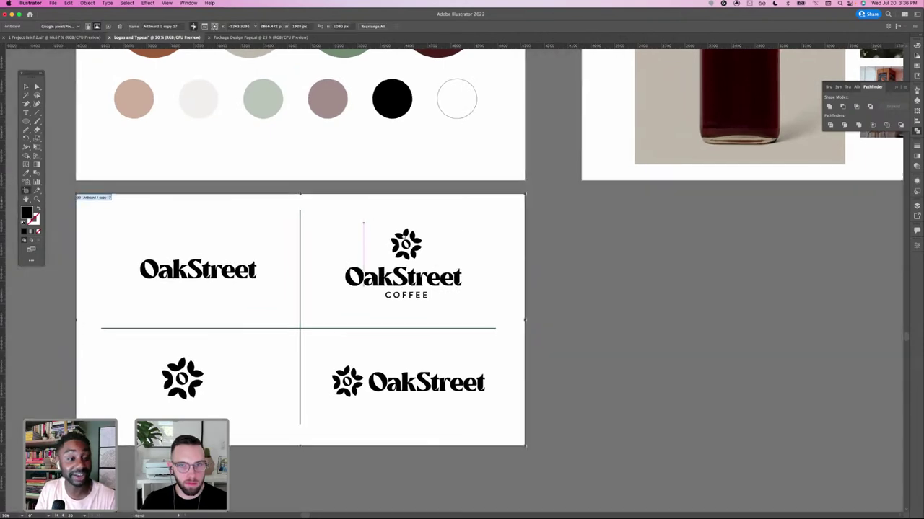
{"action": "left_click_drag", "start_coordinate": [450, 233], "coordinate": [425, 231]}
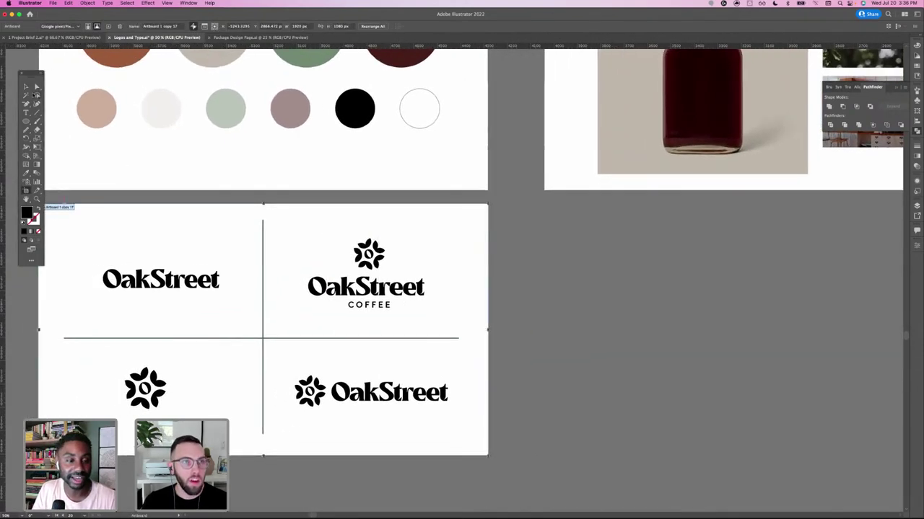
{"action": "left_click", "coordinate": [26, 86]}
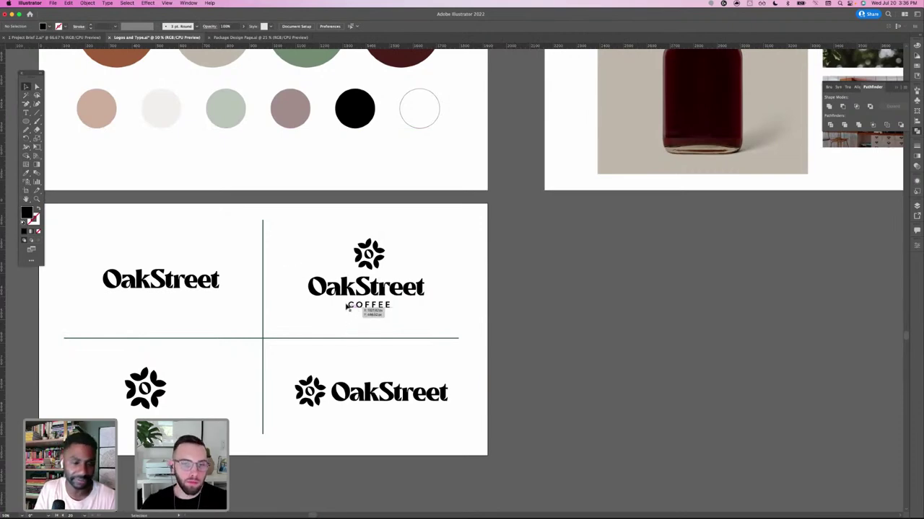
{"action": "left_click", "coordinate": [370, 308]}
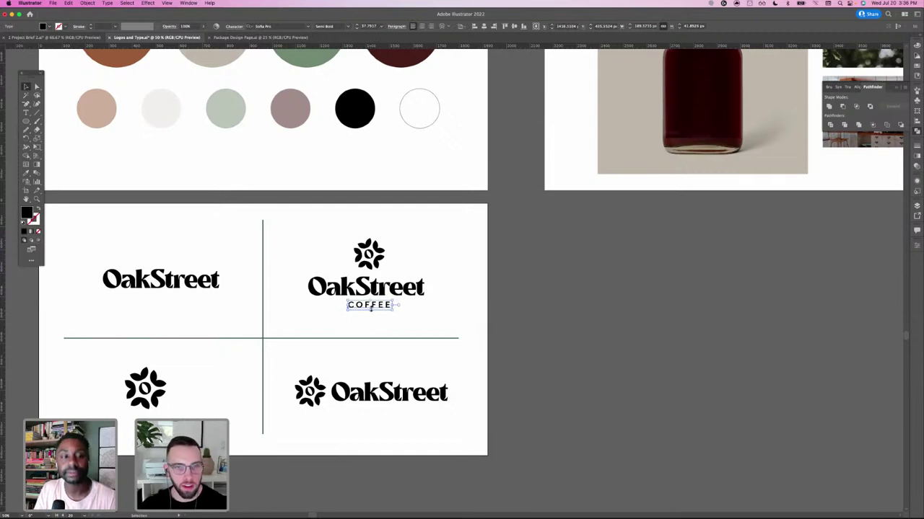
{"action": "left_click", "coordinate": [446, 308]}
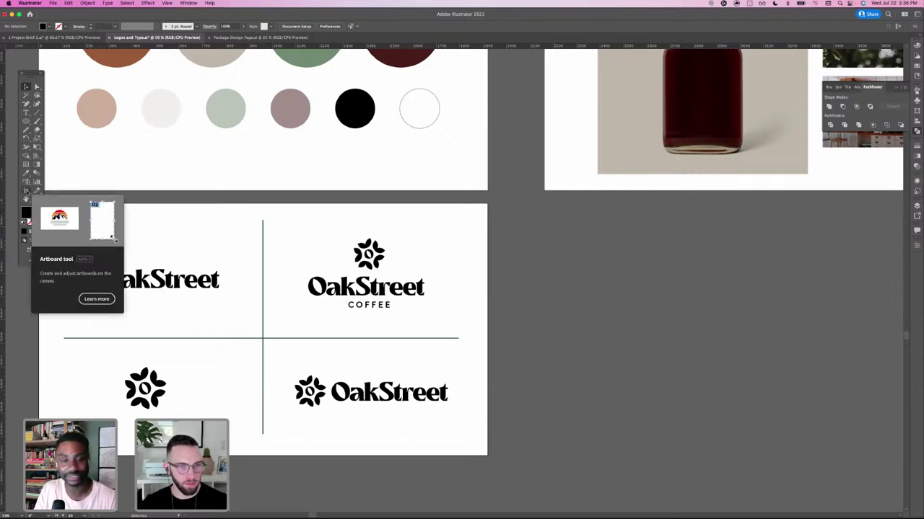
{"action": "left_click", "coordinate": [384, 306]}
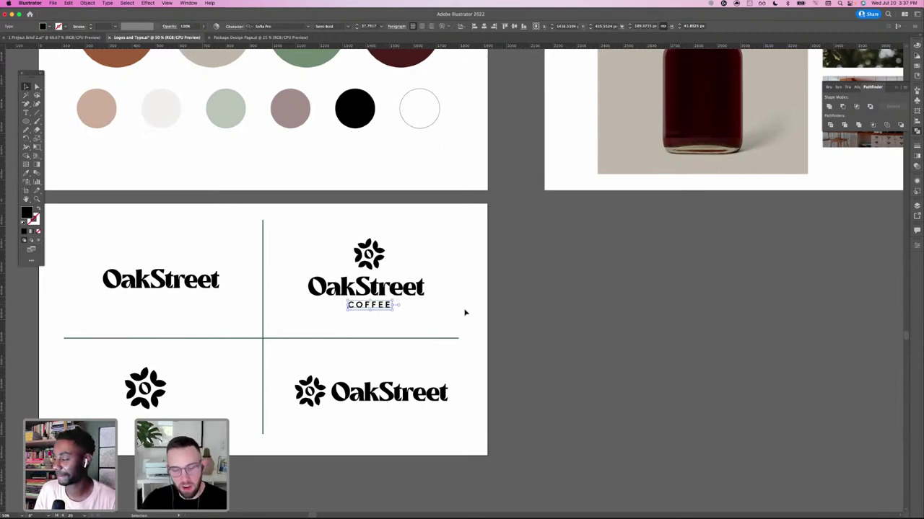
{"action": "key", "text": "super+equal"}
{"action": "key", "text": "super+equal"}
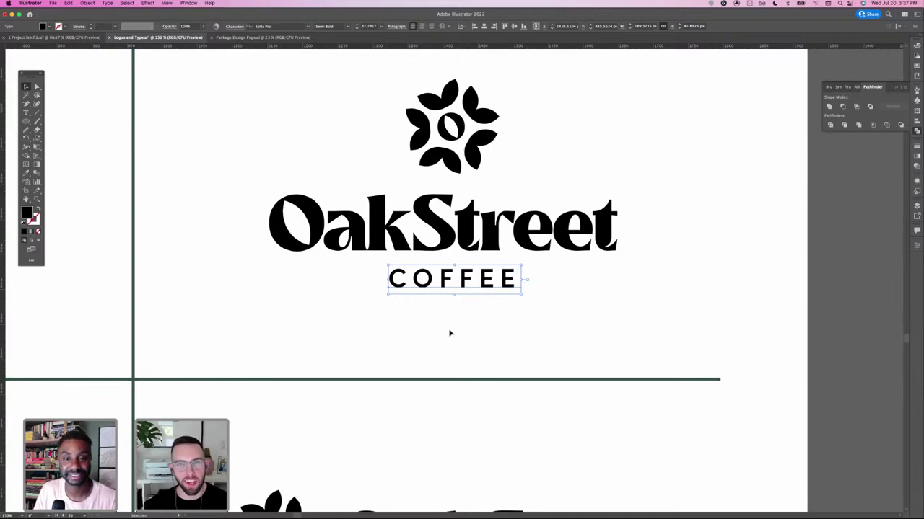
- Duplicate the four-quadrant COFFEE logo artboard with its artwork into the empty space directly beside it, below the bottle mood board
{"action": "key", "text": "super+minus"}
{"action": "key", "text": "super+minus"}
{"action": "key", "text": "super+minus"}
{"action": "key", "text": "super+minus"}
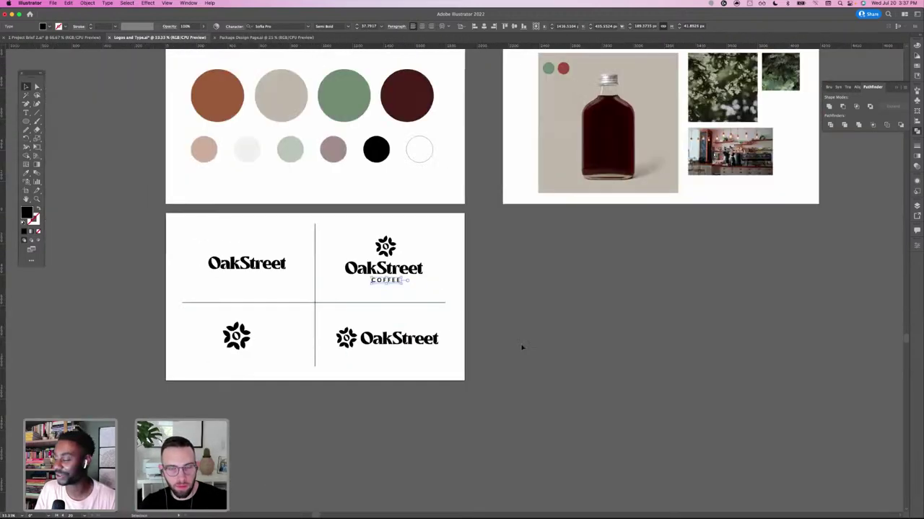
{"action": "left_click_drag", "start_coordinate": [541, 345], "coordinate": [522, 351]}
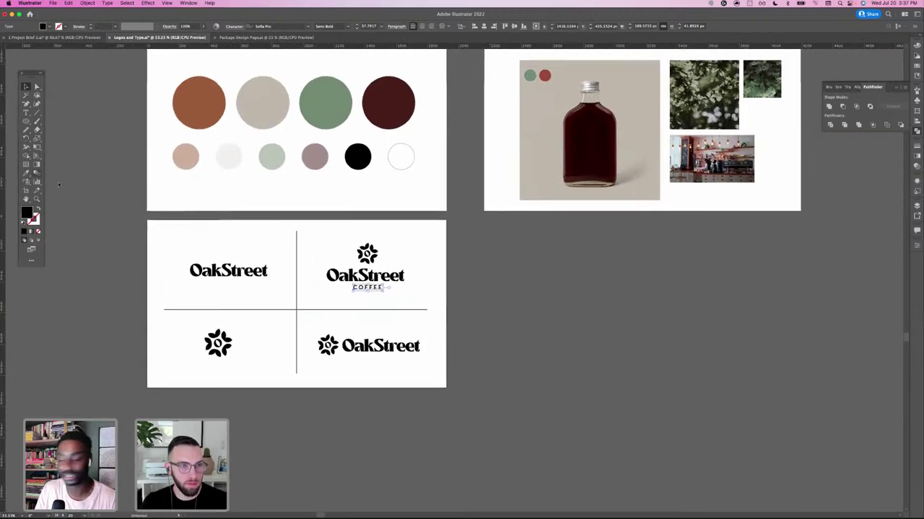
{"action": "left_click", "coordinate": [28, 190]}
{"action": "left_click_drag", "start_coordinate": [458, 284], "coordinate": [403, 293]}
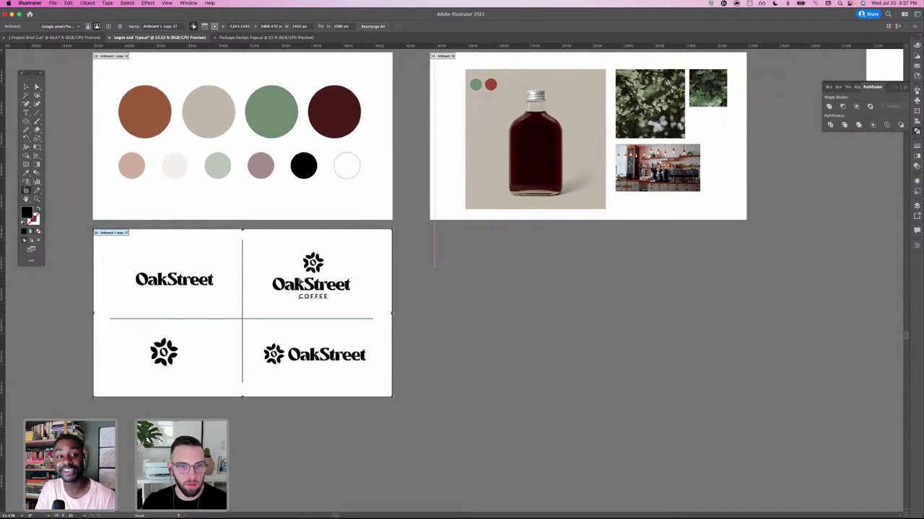
{"action": "left_click_drag", "start_coordinate": [233, 265], "coordinate": [537, 265]}
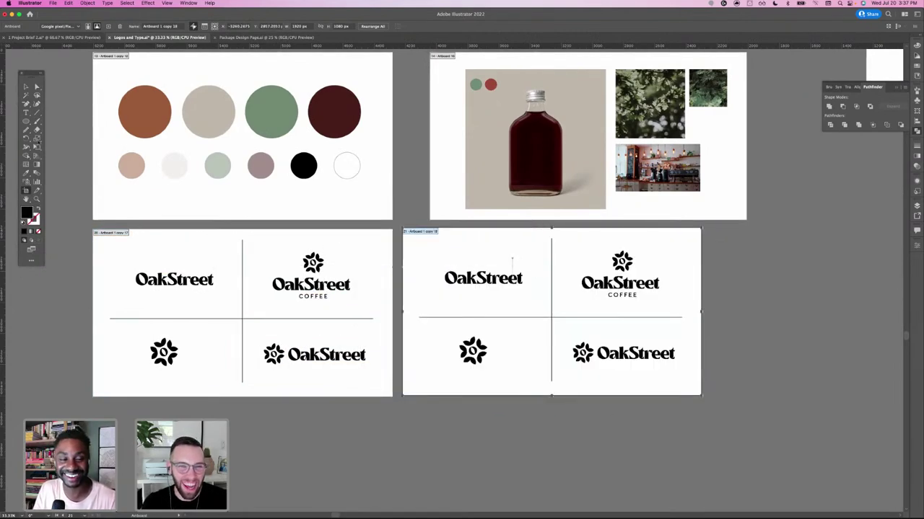
- Duplicate the original COFFEE logo artboard with its artwork into the empty space directly below it
{"action": "left_click_drag", "start_coordinate": [200, 342], "coordinate": [237, 231]}
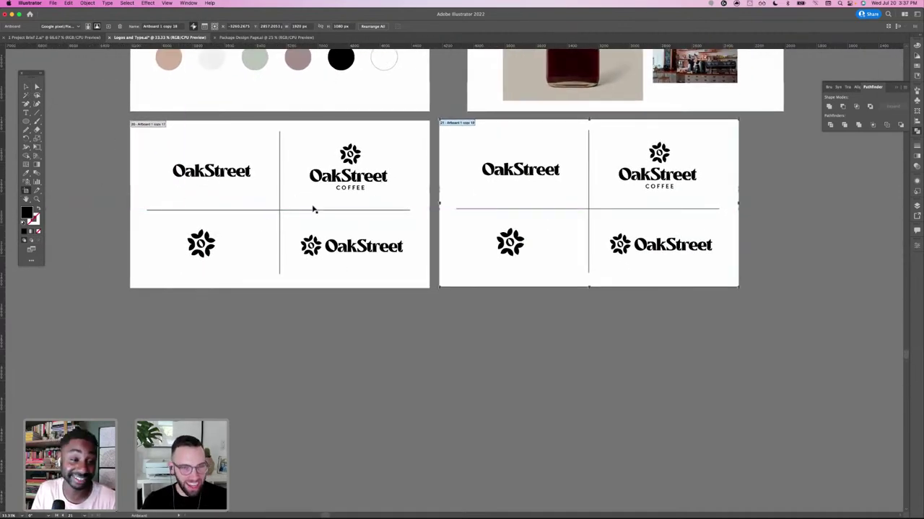
{"action": "left_click", "coordinate": [310, 140]}
{"action": "left_click_drag", "start_coordinate": [310, 141], "coordinate": [297, 311]}
{"action": "key", "text": "v"}
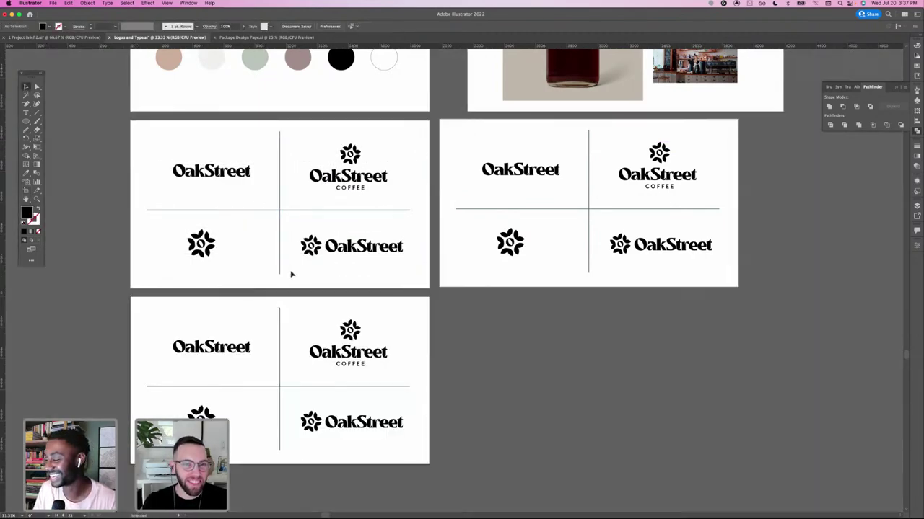
- Lock the crossing divider lines on the three COFFEE logo artboards
{"action": "left_click_drag", "start_coordinate": [266, 368], "coordinate": [290, 400]}
{"action": "key", "text": "super+2"}
{"action": "left_click_drag", "start_coordinate": [264, 193], "coordinate": [288, 237]}
{"action": "key", "text": "super+2"}
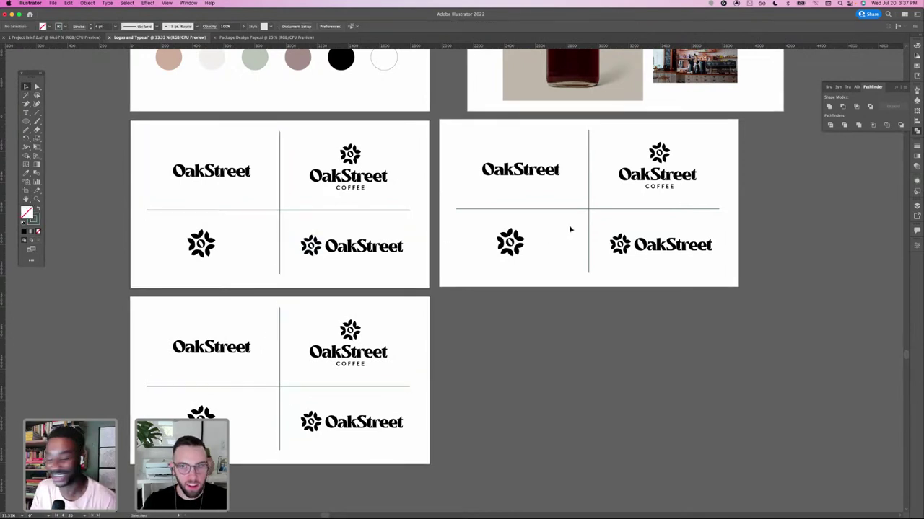
{"action": "left_click_drag", "start_coordinate": [582, 197], "coordinate": [591, 225]}
{"action": "left_click_drag", "start_coordinate": [299, 192], "coordinate": [277, 261]}
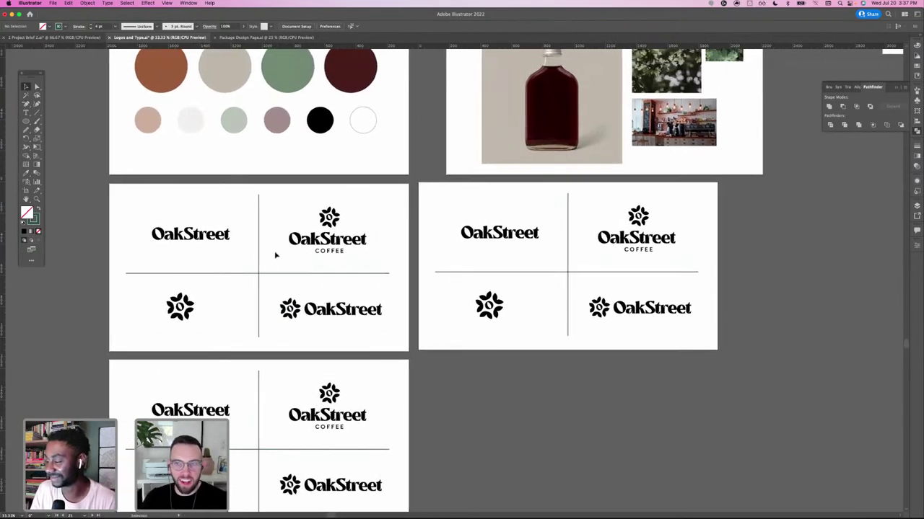
{"action": "scroll", "coordinate": [268, 267], "scroll_direction": "up", "scroll_amount": 2}
{"action": "scroll", "coordinate": [268, 267], "scroll_direction": "right", "scroll_amount": 2}
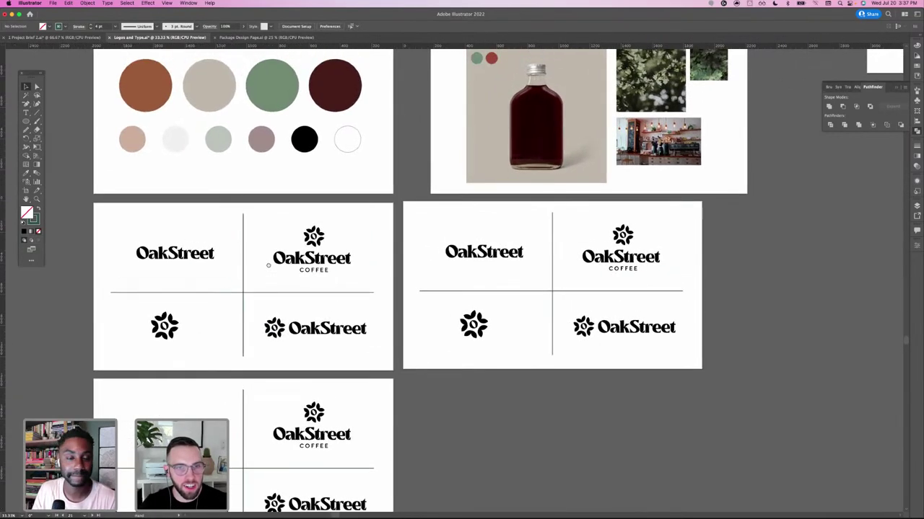
- Try to recolour all four logo variations on the original COFFEE artboard with the large rust-brown palette swatch using the Eyedropper
{"action": "left_click_drag", "start_coordinate": [114, 225], "coordinate": [346, 352]}
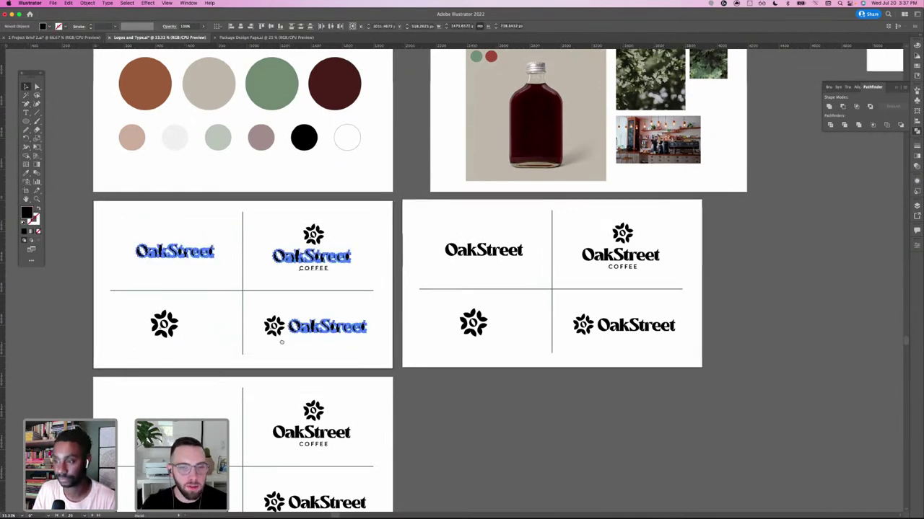
{"action": "scroll", "coordinate": [281, 341], "scroll_direction": "down", "scroll_amount": 5}
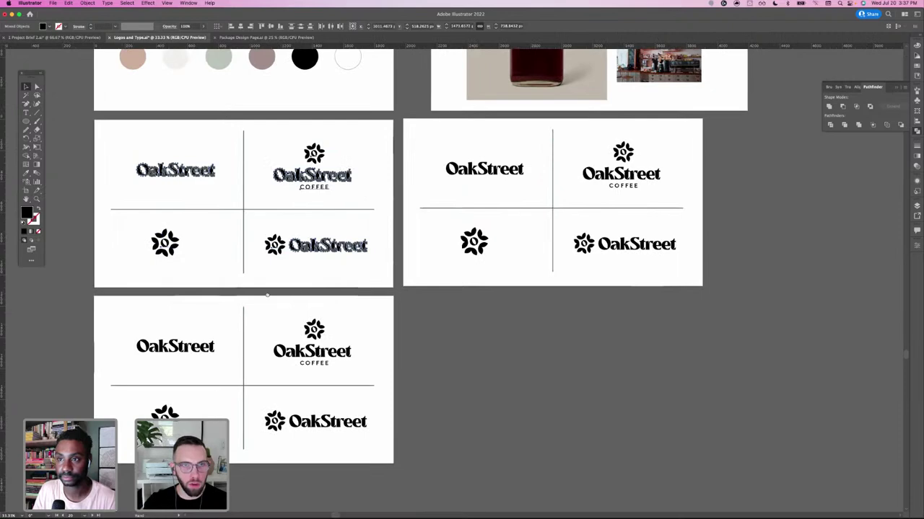
{"action": "scroll", "coordinate": [267, 295], "scroll_direction": "up", "scroll_amount": 5}
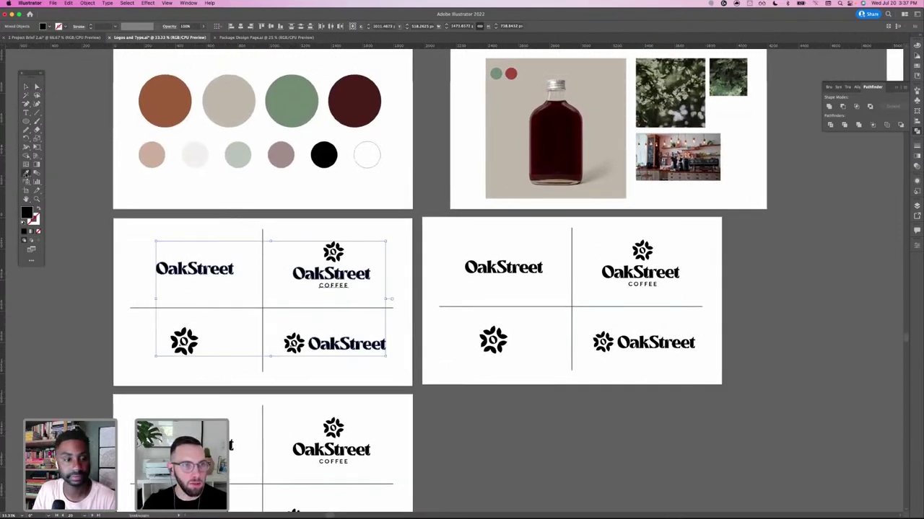
{"action": "left_click", "coordinate": [26, 174]}
{"action": "left_click", "coordinate": [173, 103]}
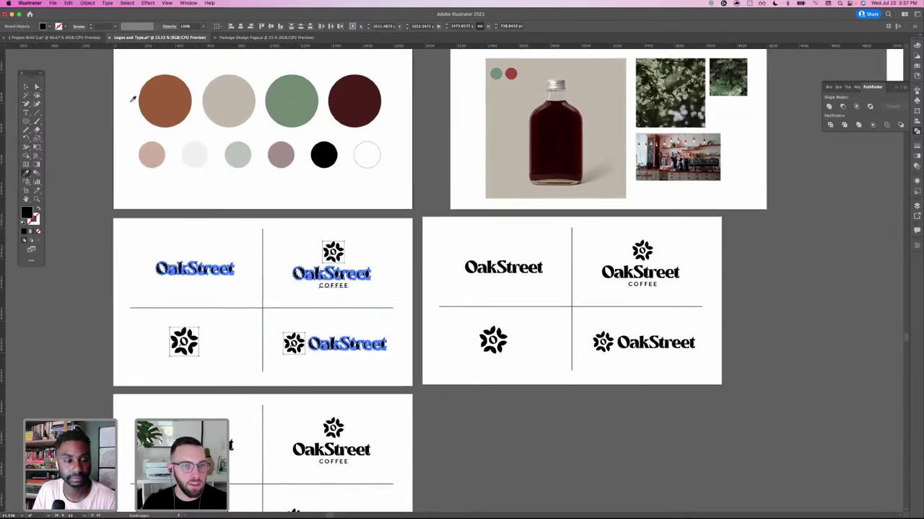
{"action": "left_click", "coordinate": [26, 86]}
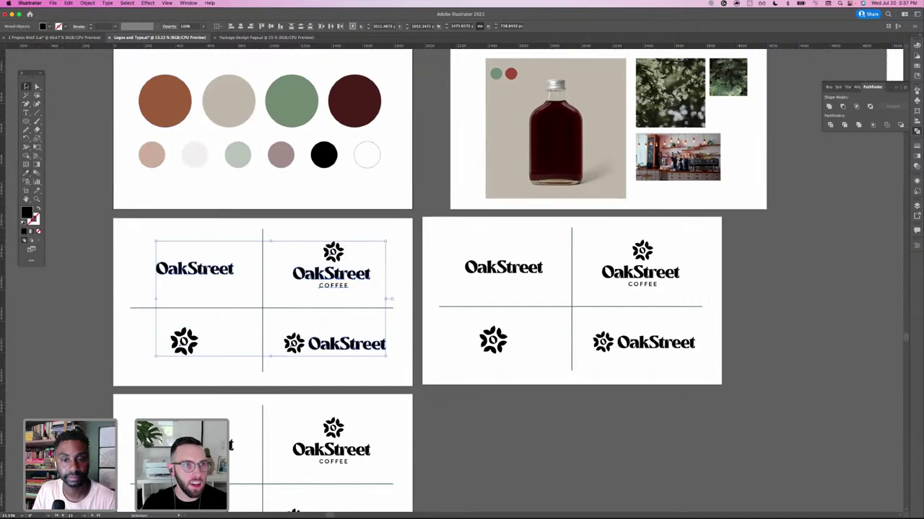
{"action": "left_click", "coordinate": [132, 262]}
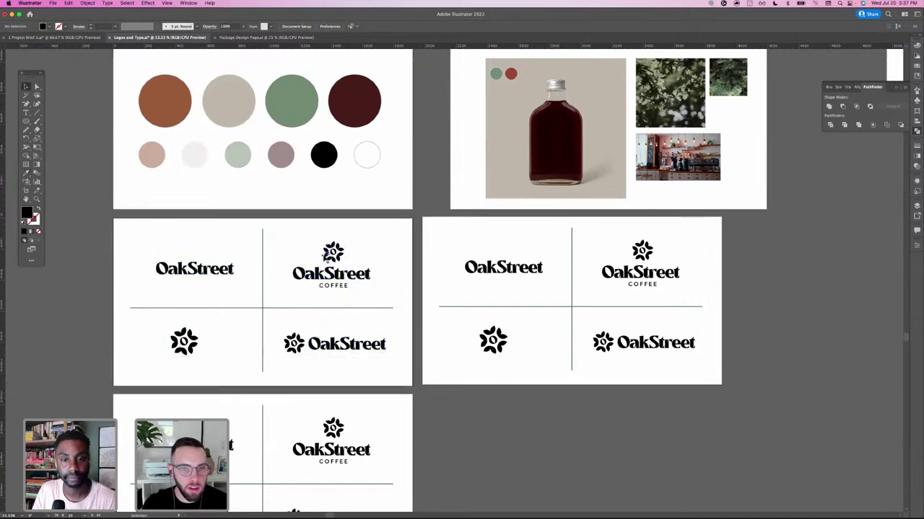
- Expand the radial-repeat flower icon above the OakStreet COFFEE lockup on the original artboard into plain shapes
{"action": "left_click", "coordinate": [329, 251]}
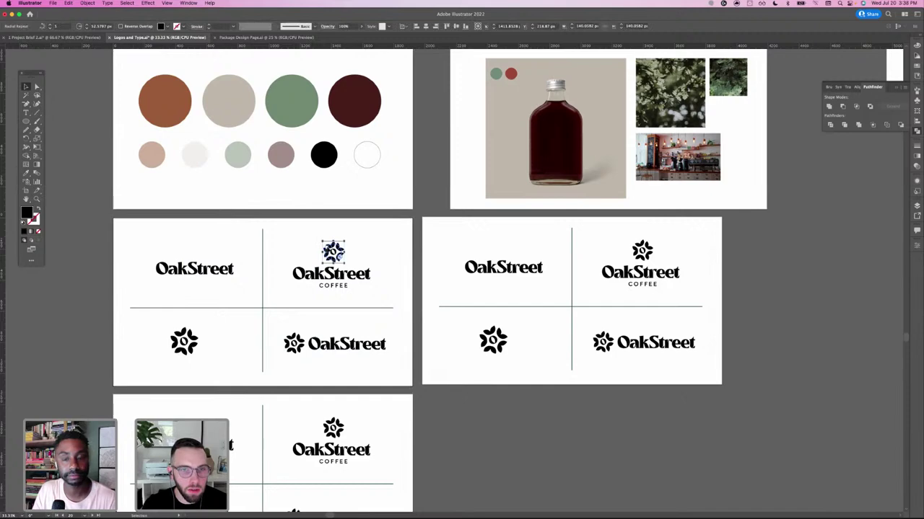
{"action": "key", "text": "super+equal"}
{"action": "key", "text": "super+equal"}
{"action": "key", "text": "super+equal"}
{"action": "key", "text": "super+equal"}
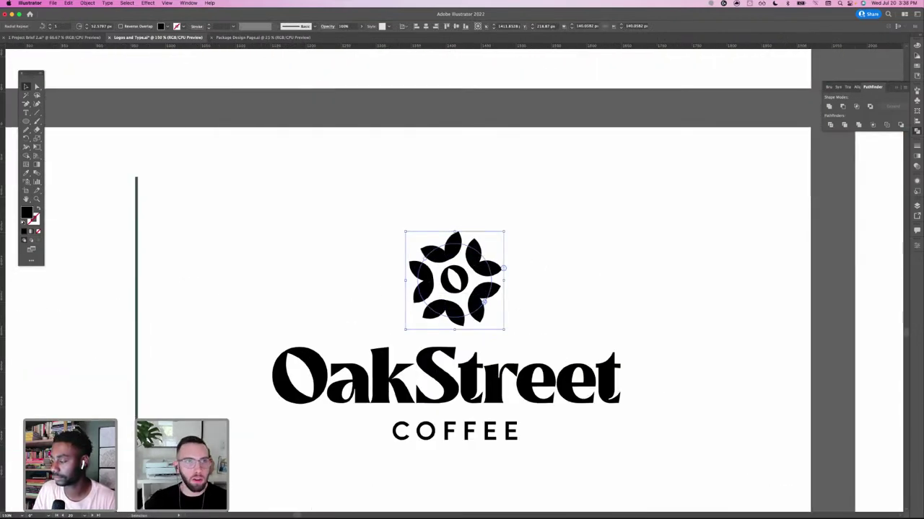
{"action": "left_click", "coordinate": [87, 2]}
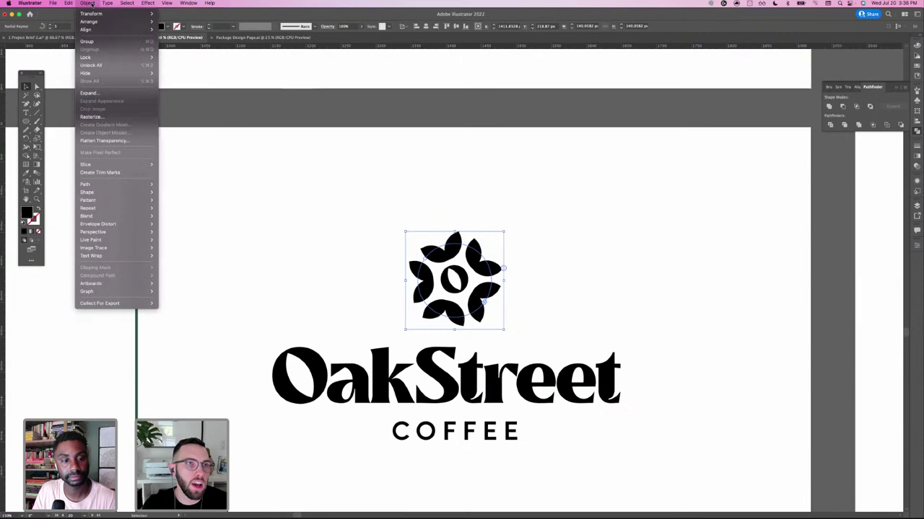
{"action": "left_click", "coordinate": [89, 93]}
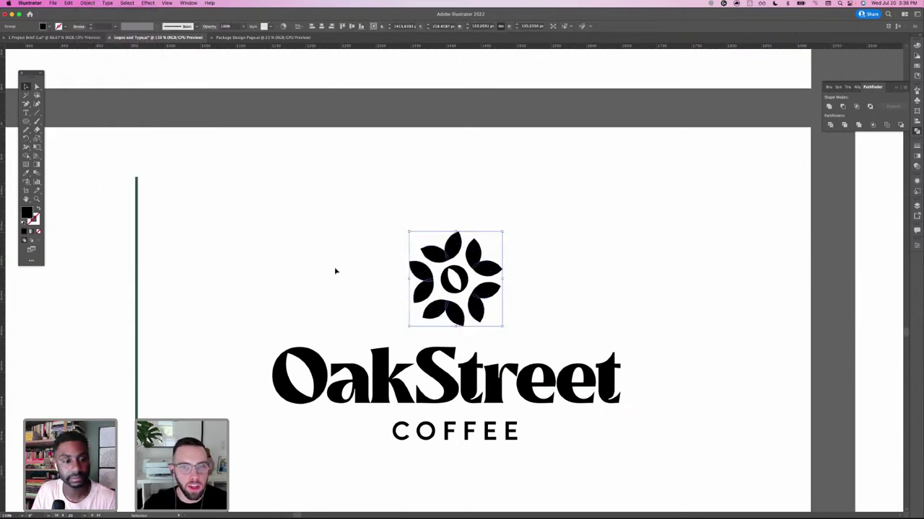
{"action": "left_click", "coordinate": [336, 272]}
- Expand the object and fill of the two remaining flower icons in the lower quadrants of the original COFFEE artboard
{"action": "key", "text": "super+minus"}
{"action": "key", "text": "super+minus"}
{"action": "key", "text": "super+minus"}
{"action": "scroll", "coordinate": [349, 359], "scroll_direction": "down", "scroll_amount": 3}
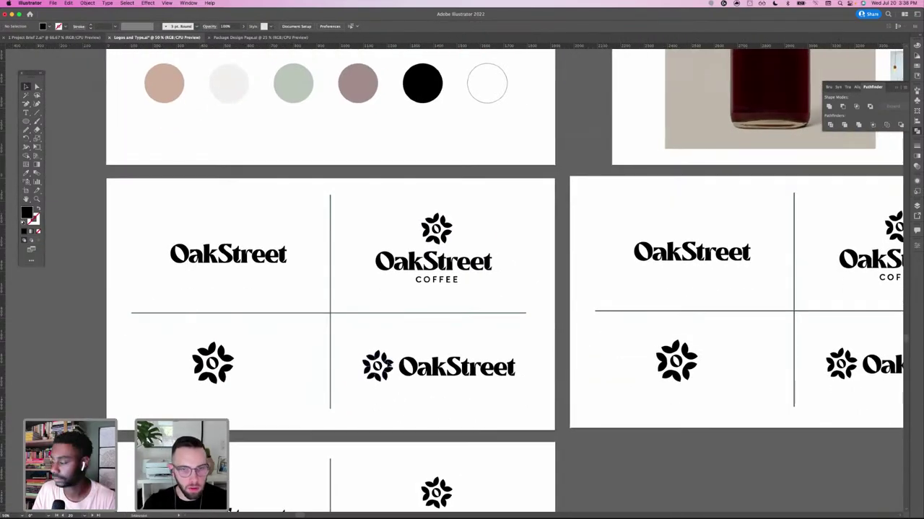
{"action": "left_click", "coordinate": [386, 367]}
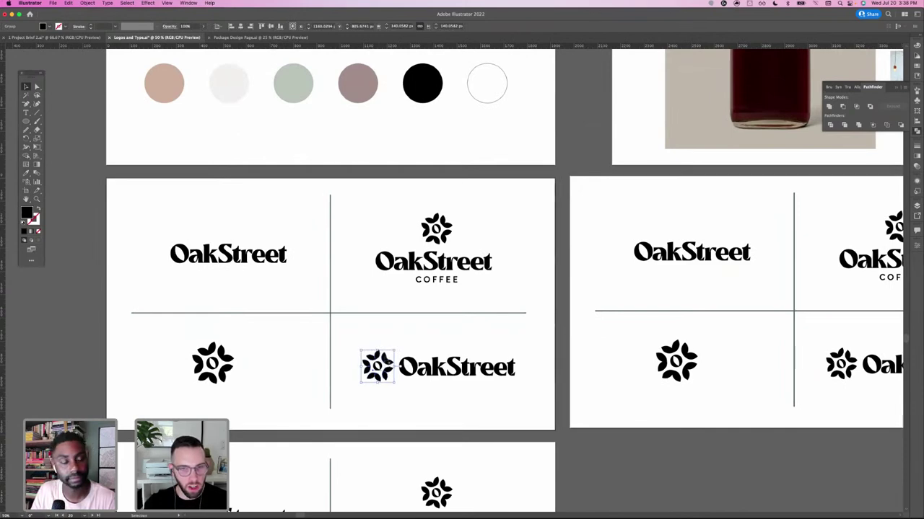
{"action": "left_click", "coordinate": [231, 374], "text": "shift"}
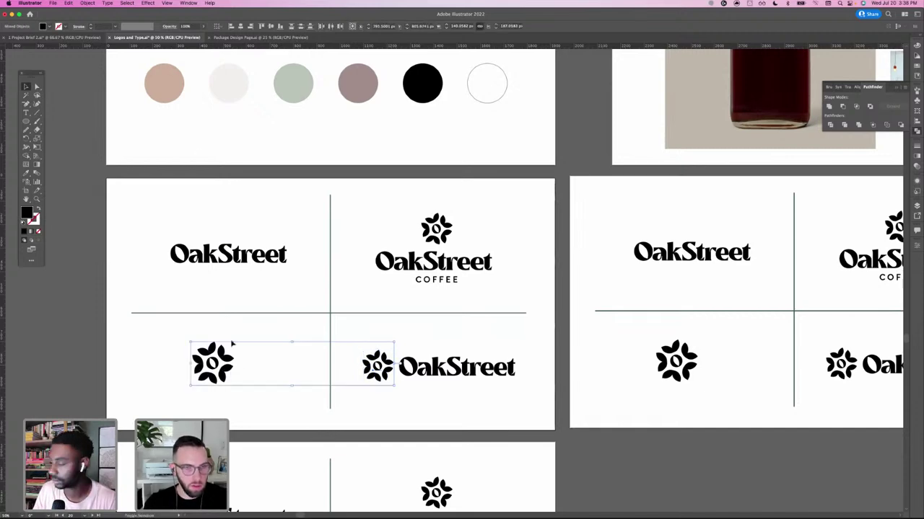
{"action": "left_click", "coordinate": [87, 3]}
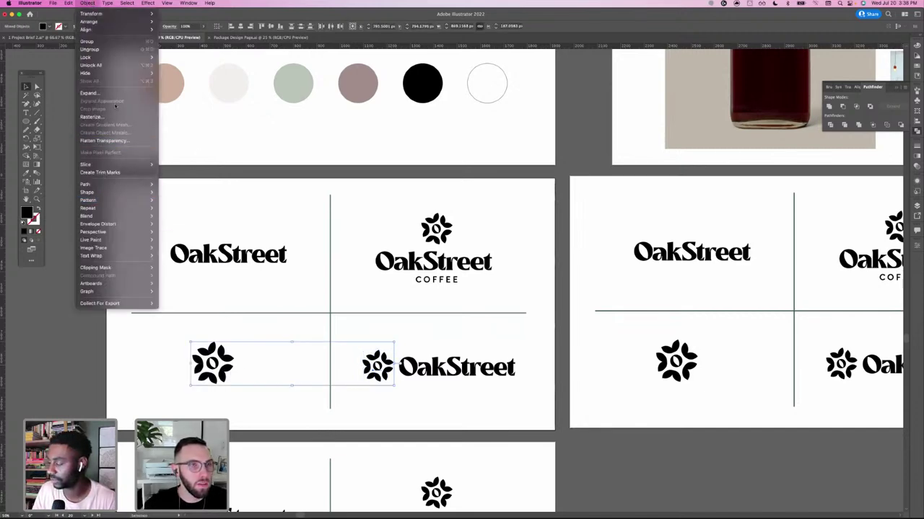
{"action": "left_click", "coordinate": [90, 93]}
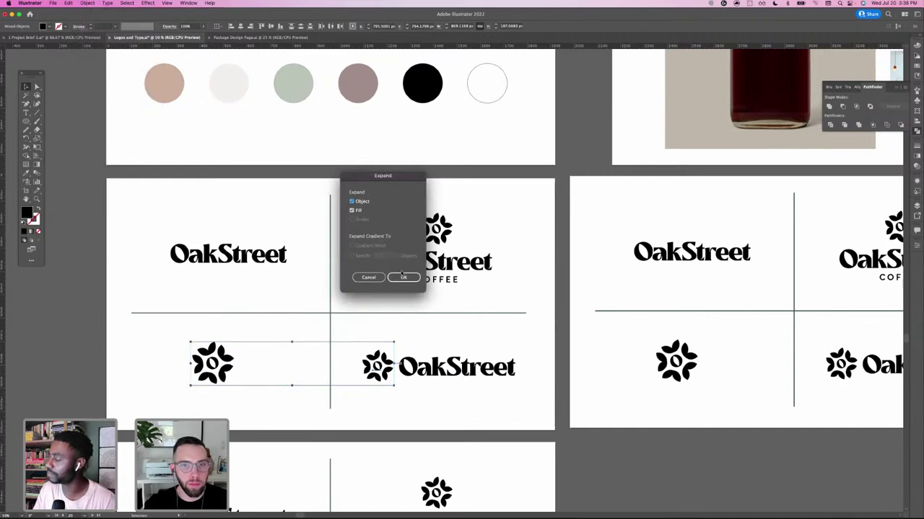
{"action": "left_click", "coordinate": [403, 277]}
{"action": "left_click", "coordinate": [131, 207]}
- Recolour all logo variations on the original COFFEE artboard with the large rust-brown palette swatch using the Eyedropper
{"action": "left_click_drag", "start_coordinate": [131, 207], "coordinate": [534, 390]}
{"action": "left_click", "coordinate": [26, 173]}
{"action": "scroll", "coordinate": [229, 130], "scroll_direction": "up", "scroll_amount": 3}
{"action": "left_click", "coordinate": [170, 67]}
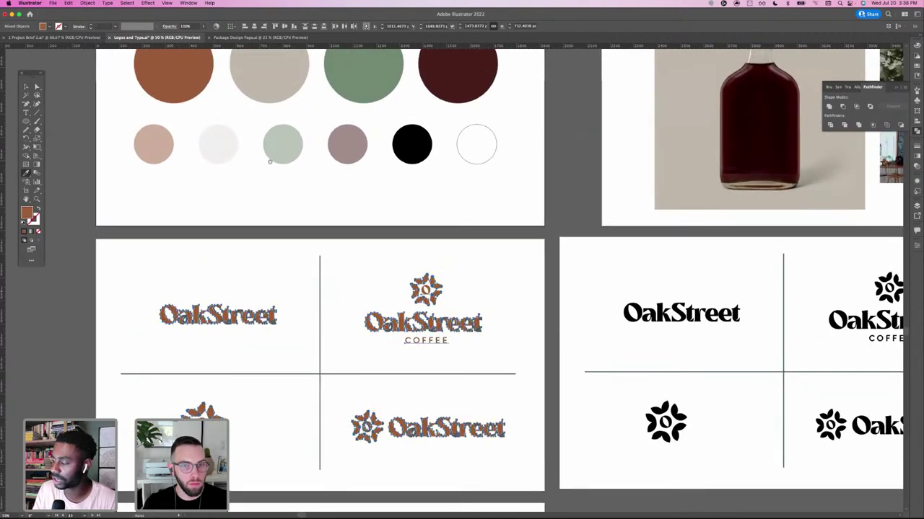
{"action": "left_click_drag", "start_coordinate": [276, 199], "coordinate": [269, 81]}
{"action": "left_click", "coordinate": [27, 86]}
{"action": "left_click", "coordinate": [231, 165]}
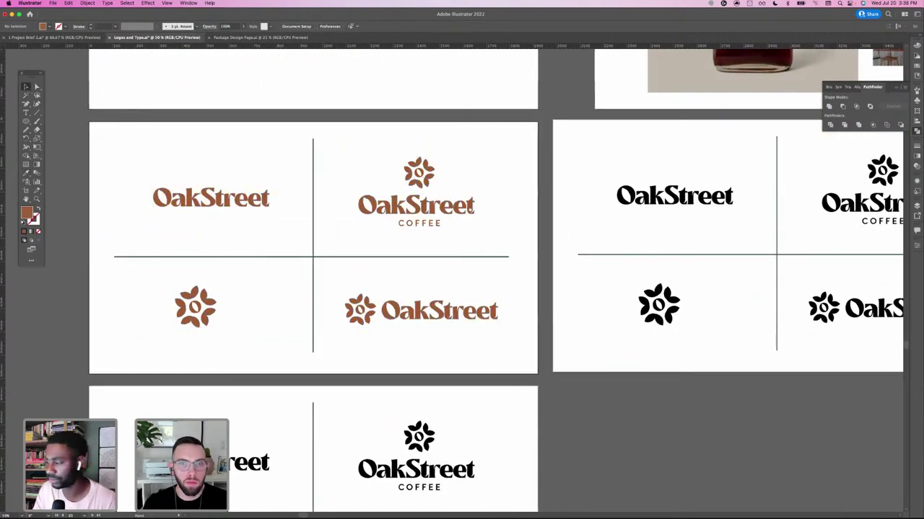
- Expand the three flower icons on the duplicate COFFEE artboard directly below the rust-brown logo set
{"action": "scroll", "coordinate": [470, 207], "scroll_direction": "up", "scroll_amount": 2}
{"action": "scroll", "coordinate": [470, 207], "scroll_direction": "right", "scroll_amount": 2}
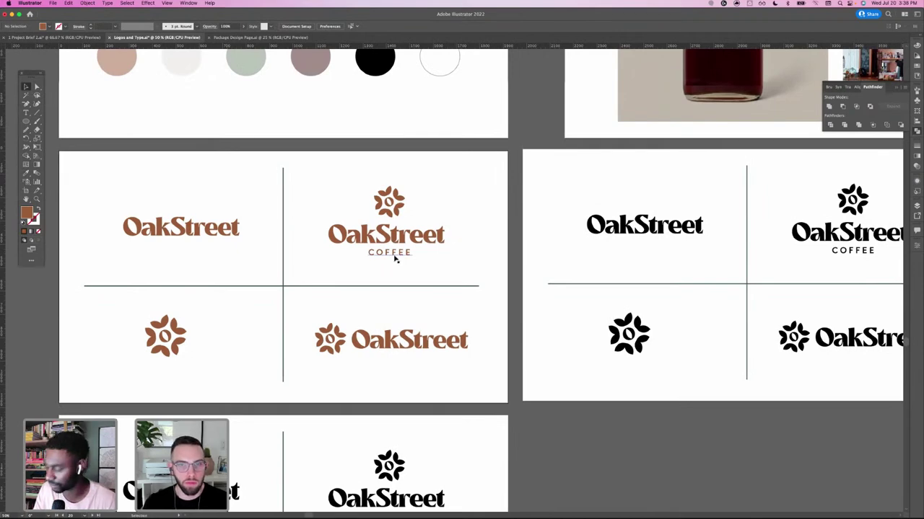
{"action": "left_click_drag", "start_coordinate": [555, 276], "coordinate": [514, 276]}
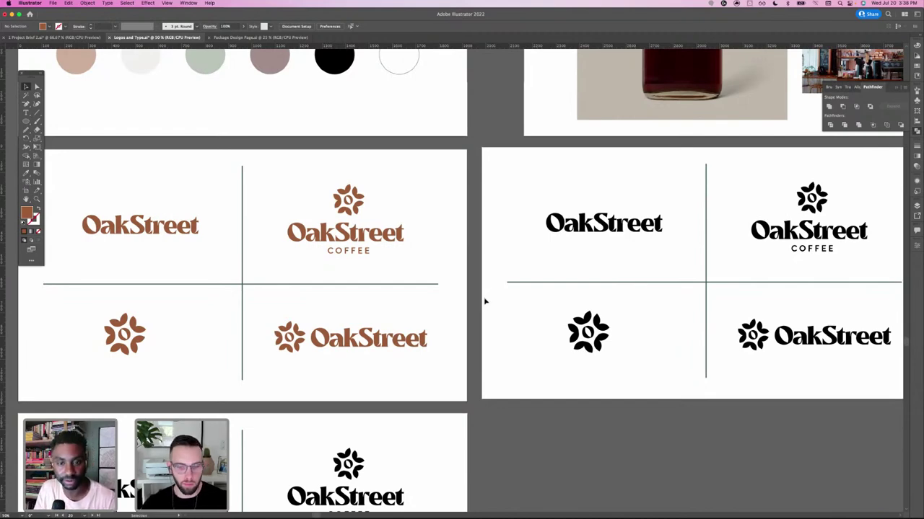
{"action": "key", "text": "super+minus"}
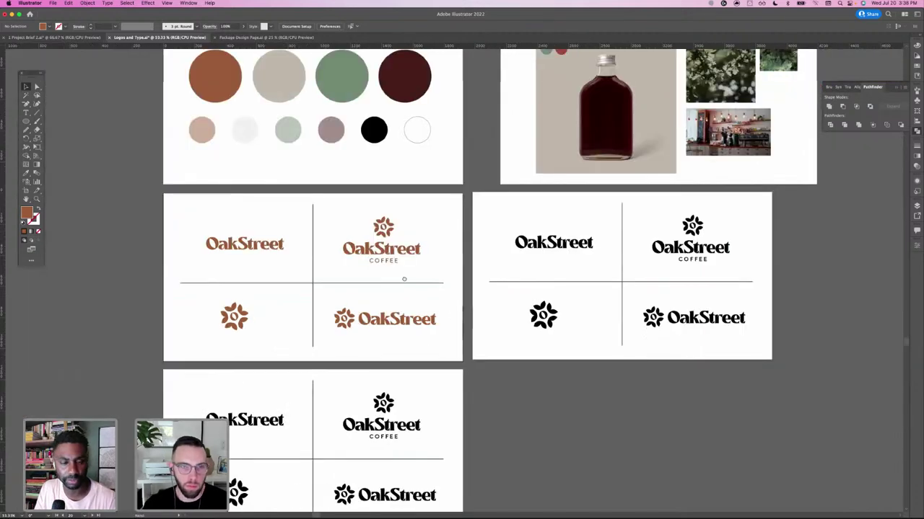
{"action": "scroll", "coordinate": [406, 280], "scroll_direction": "down", "scroll_amount": 1}
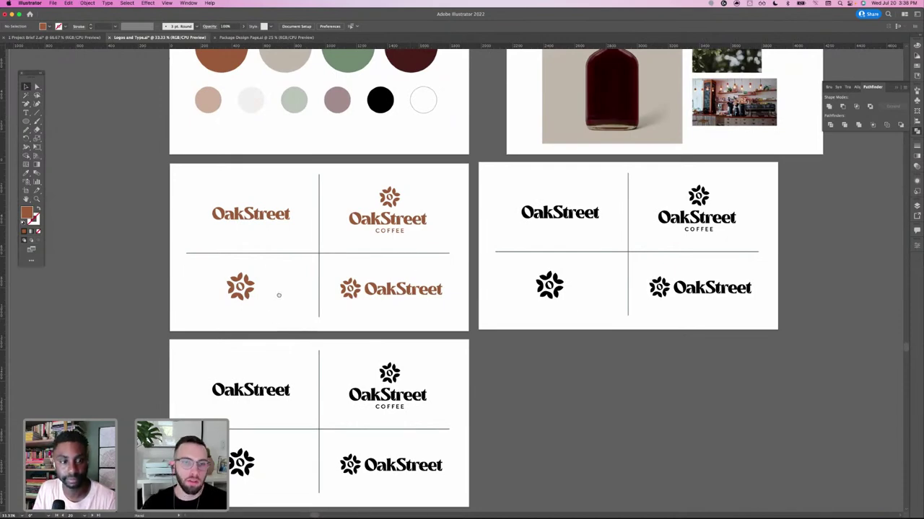
{"action": "scroll", "coordinate": [277, 289], "scroll_direction": "down", "scroll_amount": 1}
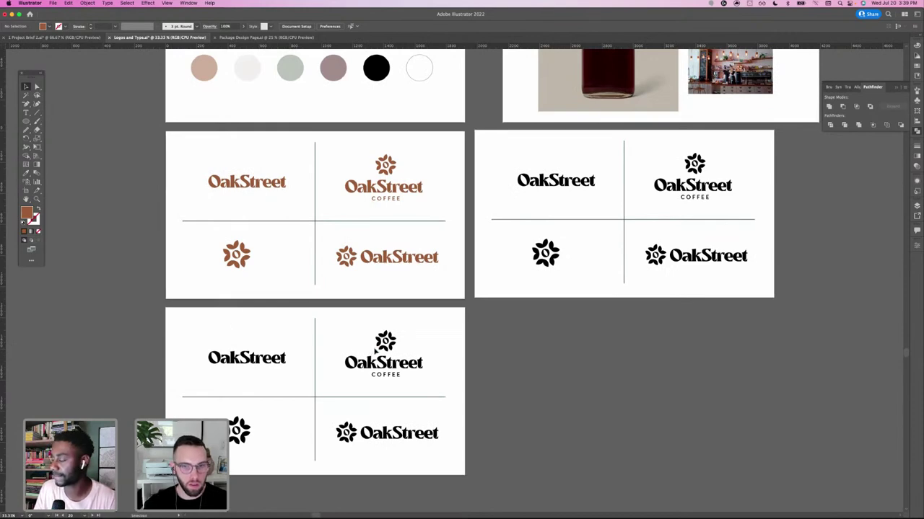
{"action": "left_click", "coordinate": [388, 342]}
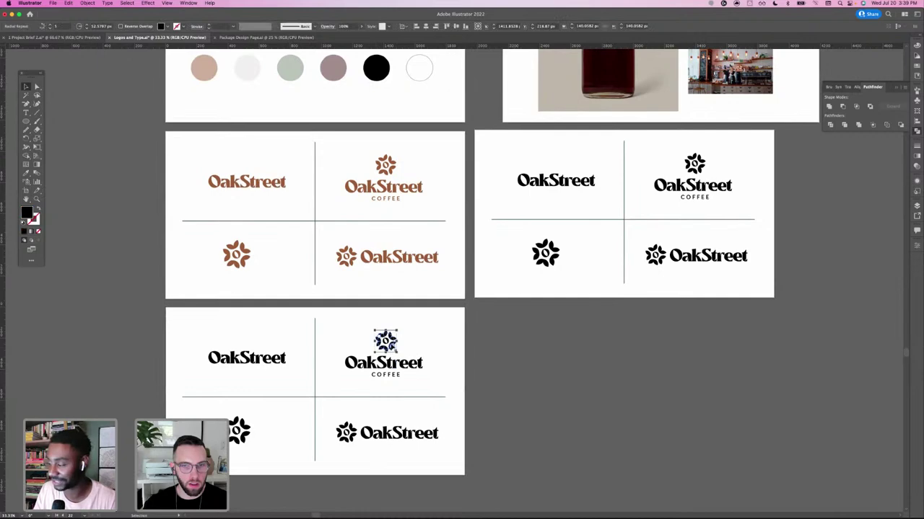
{"action": "left_click", "coordinate": [237, 430], "text": "shift"}
{"action": "left_click", "coordinate": [349, 431], "text": "shift"}
{"action": "left_click", "coordinate": [350, 431], "text": "shift"}
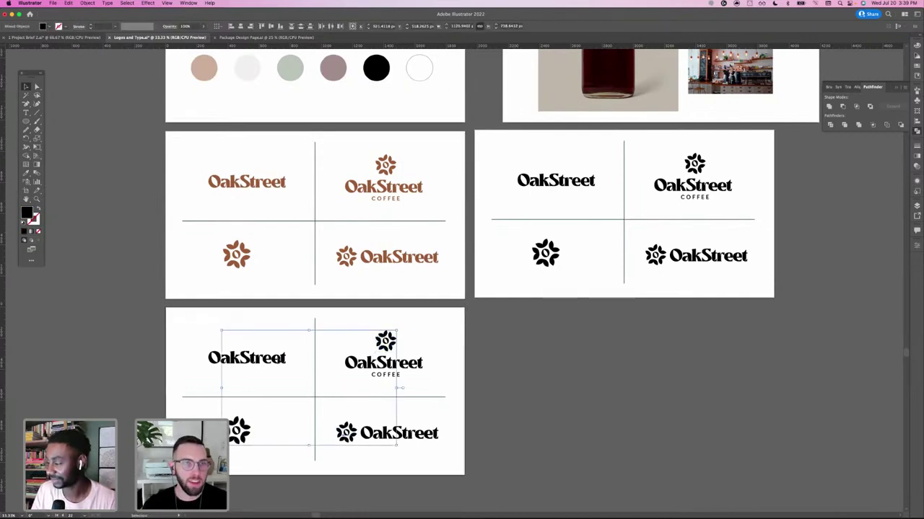
{"action": "left_click", "coordinate": [87, 3]}
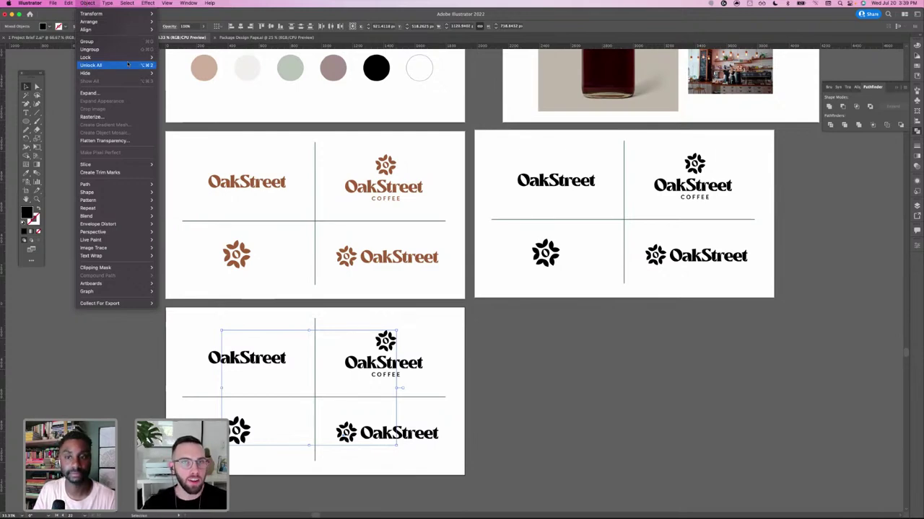
{"action": "mouse_move", "coordinate": [105, 184]}
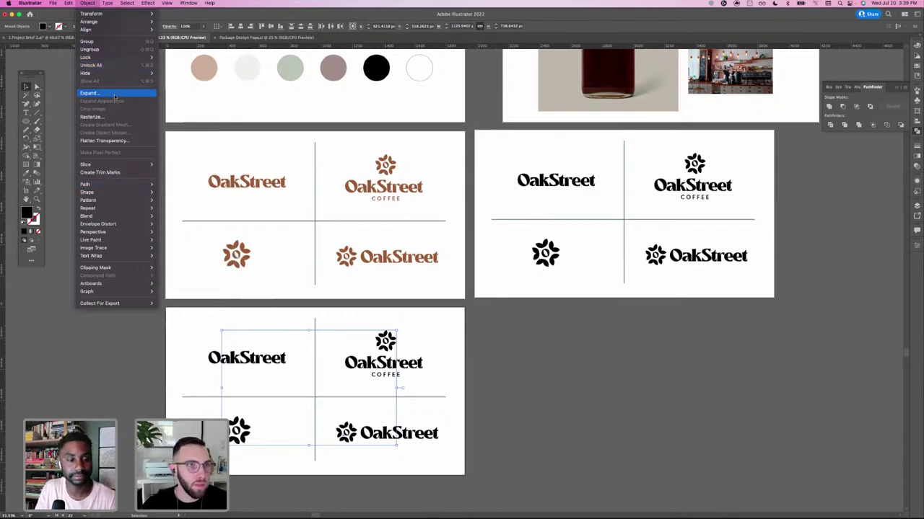
{"action": "left_click", "coordinate": [114, 94]}
{"action": "left_click", "coordinate": [405, 276]}
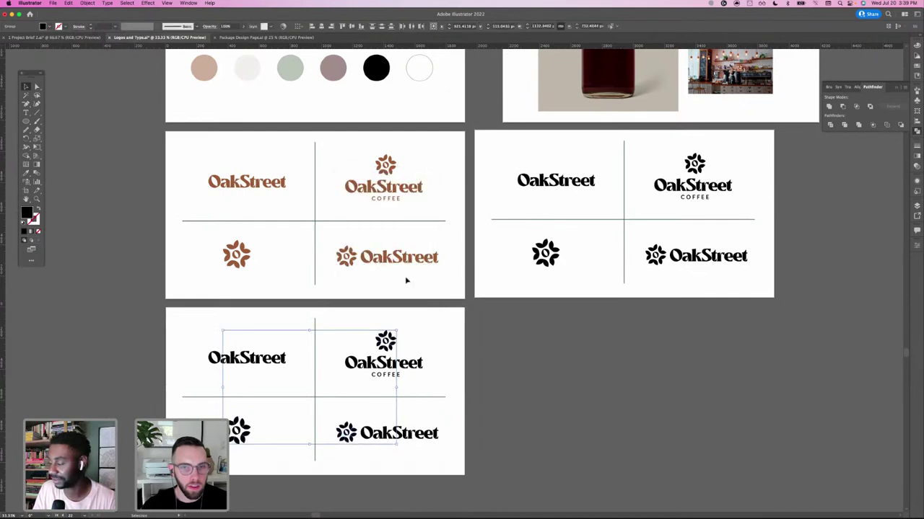
- Delete the black logo variations on the duplicate artboard beside the rust-brown set, along with the artboard itself
{"action": "left_click_drag", "start_coordinate": [485, 153], "coordinate": [758, 291]}
{"action": "key", "text": "Delete"}
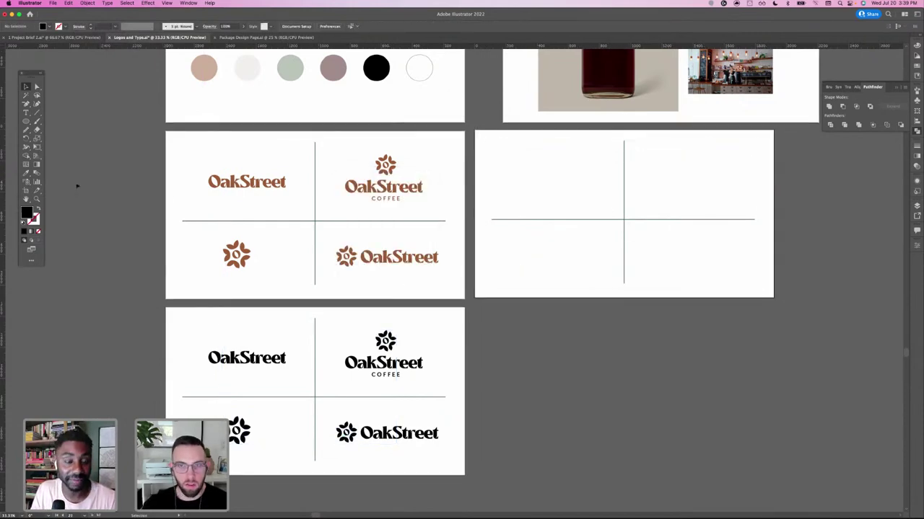
{"action": "left_click", "coordinate": [26, 183]}
{"action": "key", "text": "Delete"}
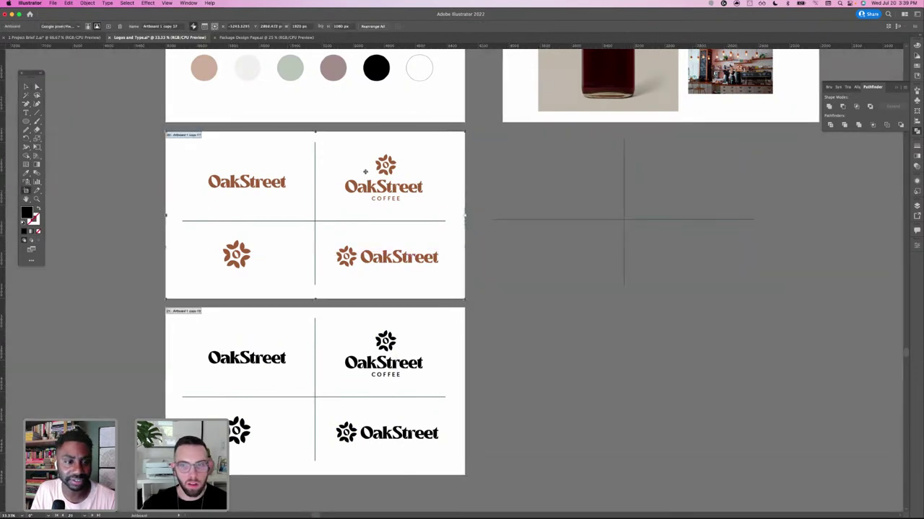
{"action": "key", "text": "v"}
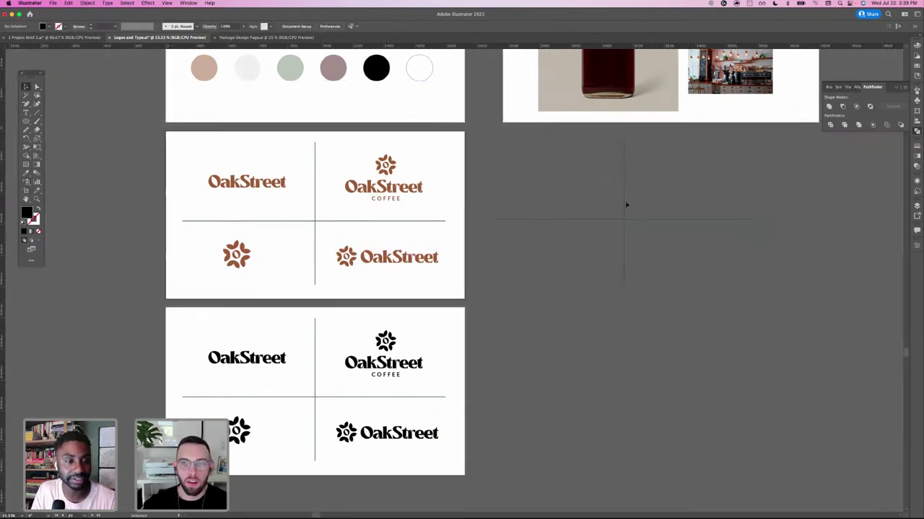
- Recolour all logo variations on the COFFEE artboard below the rust-brown set with the large green palette swatch using the Eyedropper
{"action": "left_click_drag", "start_coordinate": [199, 321], "coordinate": [410, 466]}
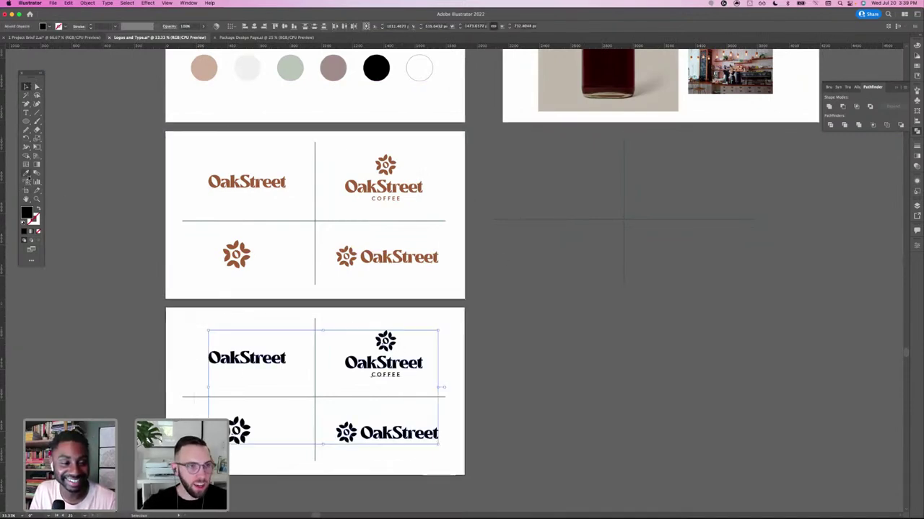
{"action": "scroll", "coordinate": [248, 217], "scroll_direction": "up", "scroll_amount": 5}
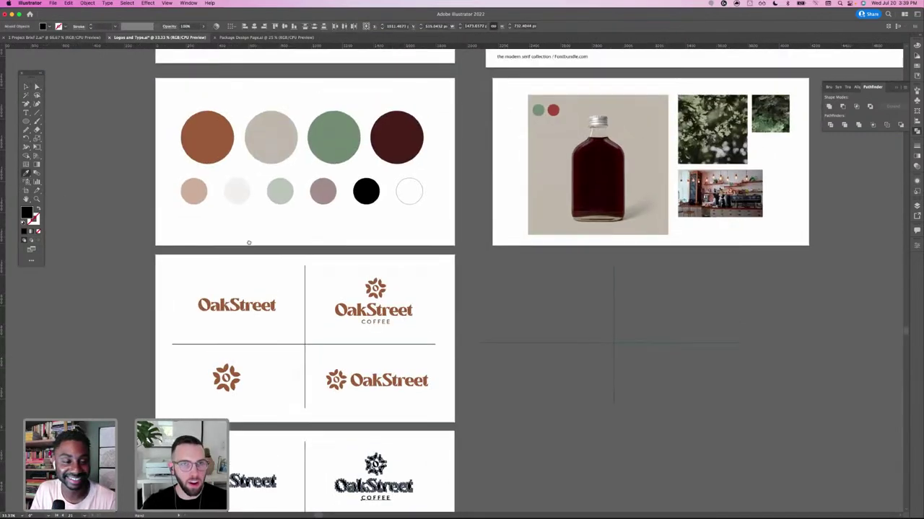
{"action": "key", "text": "i"}
{"action": "left_click", "coordinate": [333, 137]}
{"action": "scroll", "coordinate": [336, 217], "scroll_direction": "down", "scroll_amount": 8}
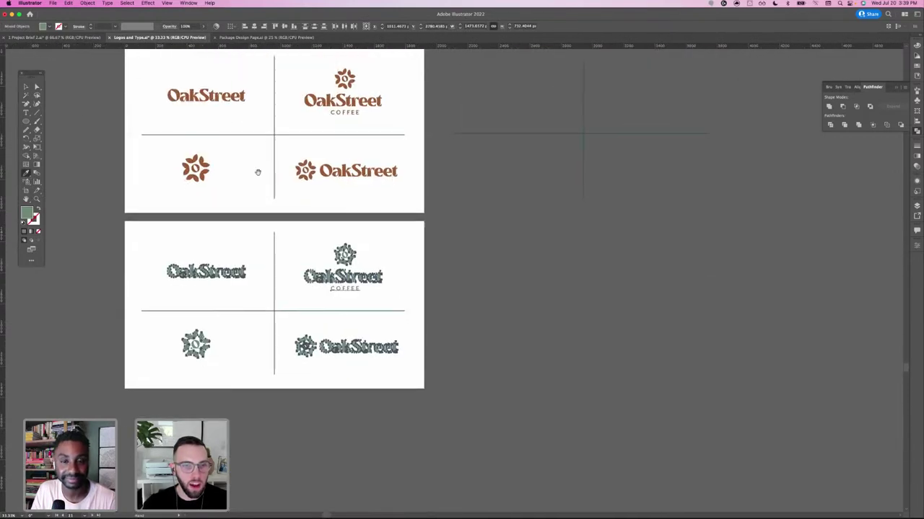
{"action": "key", "text": "v"}
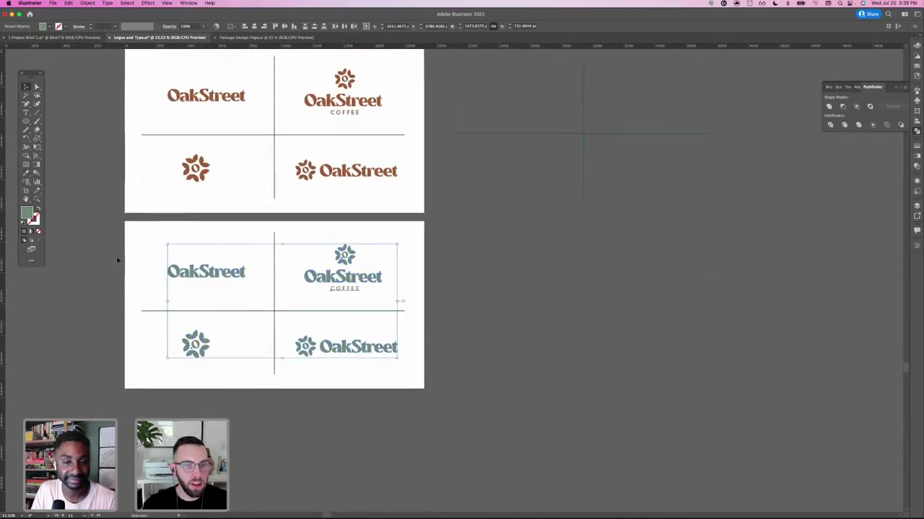
{"action": "left_click", "coordinate": [118, 259]}
{"action": "scroll", "coordinate": [112, 267], "scroll_direction": "up", "scroll_amount": 3}
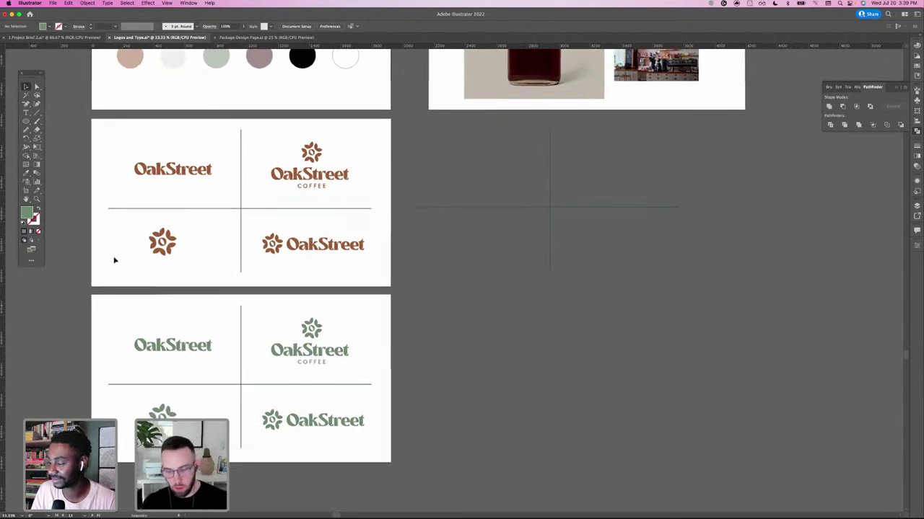
- Try to duplicate the green COFFEE logo artboard into the empty space beside it
{"action": "key", "text": "super+minus"}
{"action": "key", "text": "super+minus"}
{"action": "scroll", "coordinate": [268, 315], "scroll_direction": "left", "scroll_amount": 3}
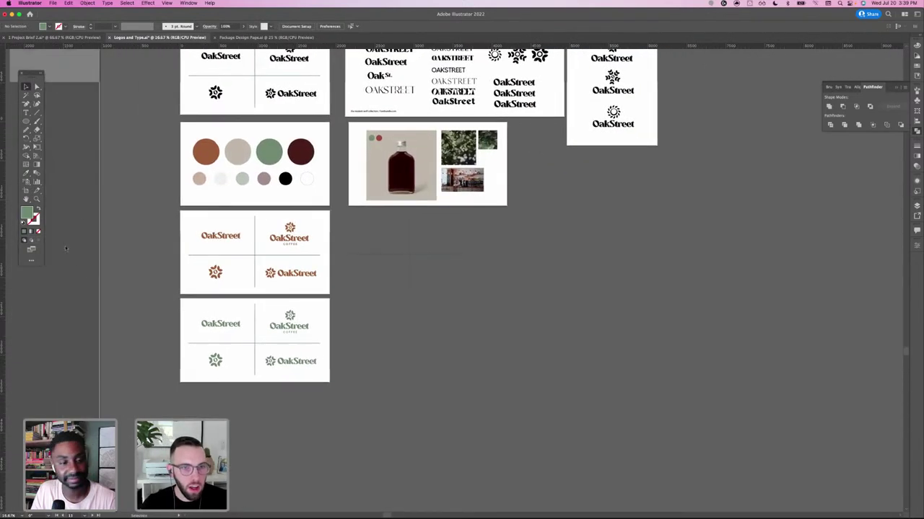
{"action": "left_click", "coordinate": [26, 190]}
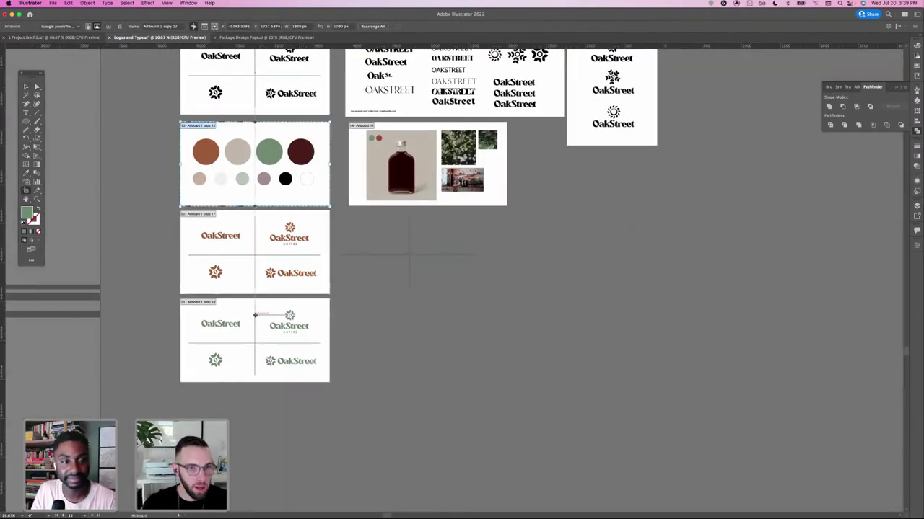
{"action": "left_click_drag", "start_coordinate": [254, 315], "coordinate": [398, 315]}
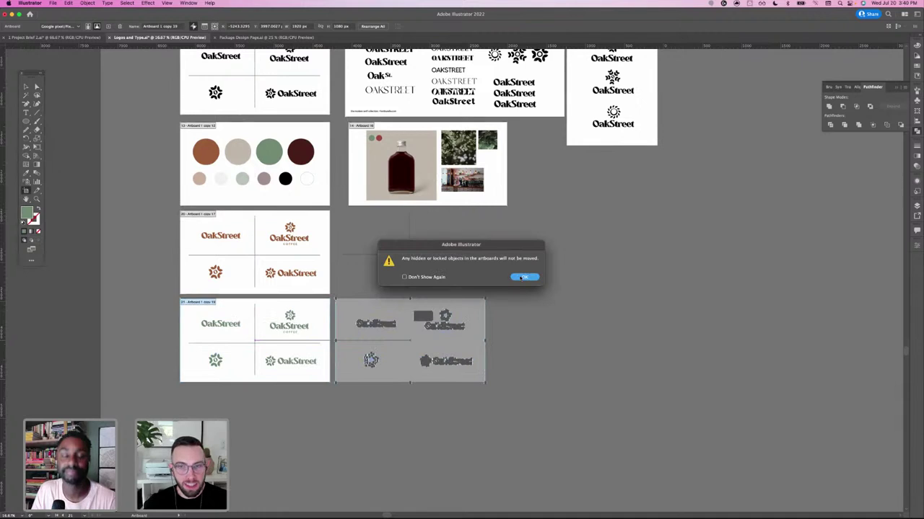
{"action": "left_click", "coordinate": [521, 278]}
{"action": "key", "text": "cmd+z"}
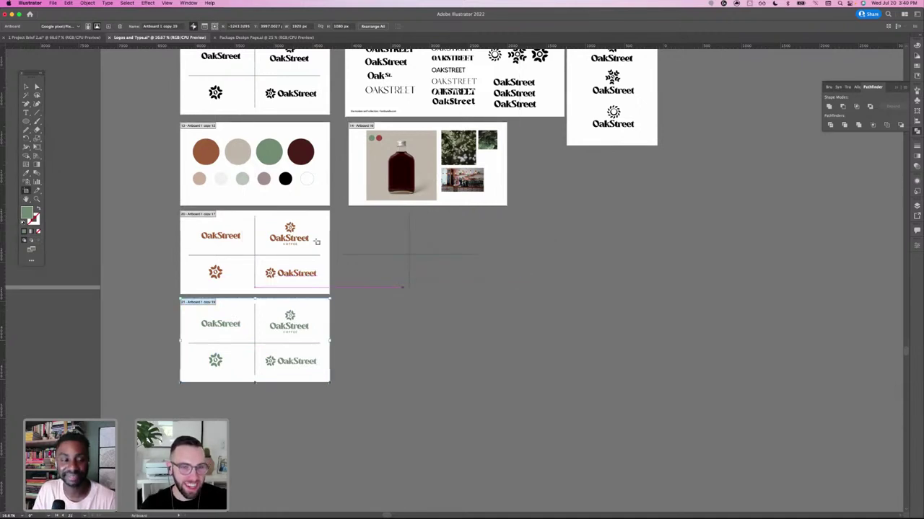
- Unlock all objects and duplicate the green COFFEE artboard with its divider lines into the empty space beside it
{"action": "left_click", "coordinate": [86, 3]}
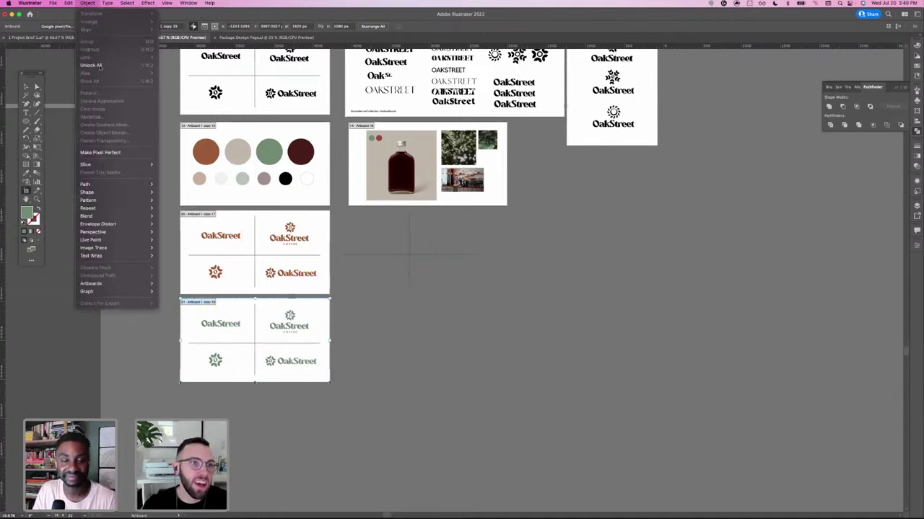
{"action": "left_click", "coordinate": [93, 64]}
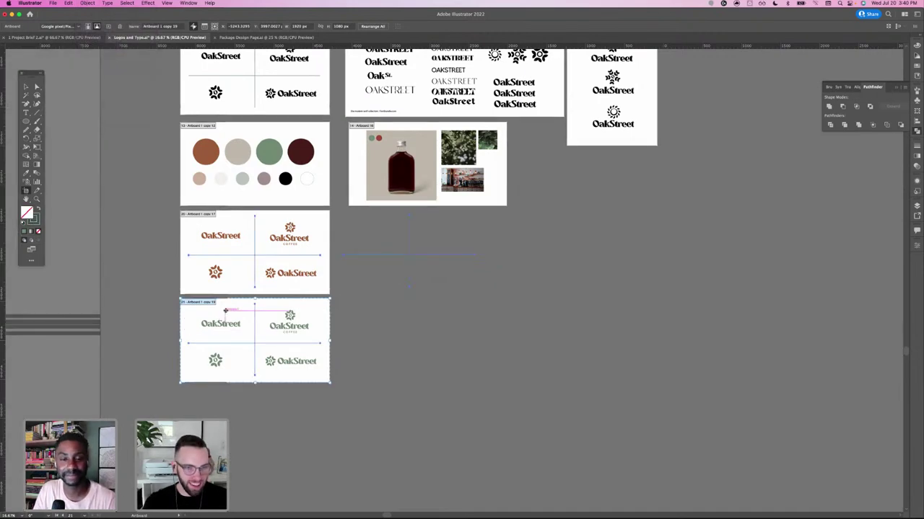
{"action": "left_click_drag", "start_coordinate": [225, 311], "coordinate": [375, 320]}
{"action": "left_click", "coordinate": [26, 87]}
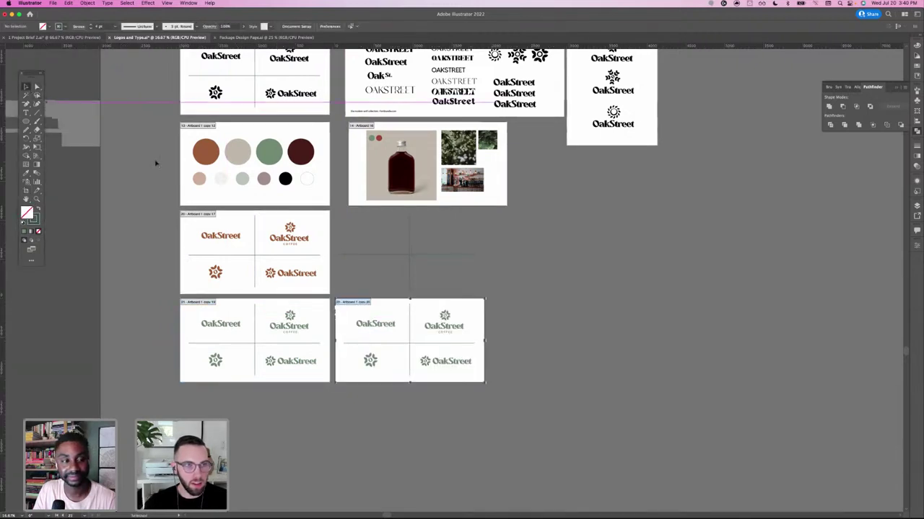
- Lock the divider lines on the duplicated artboard and recolour all its logos with the large dark maroon palette swatch using the Eyedropper
{"action": "left_click", "coordinate": [396, 324]}
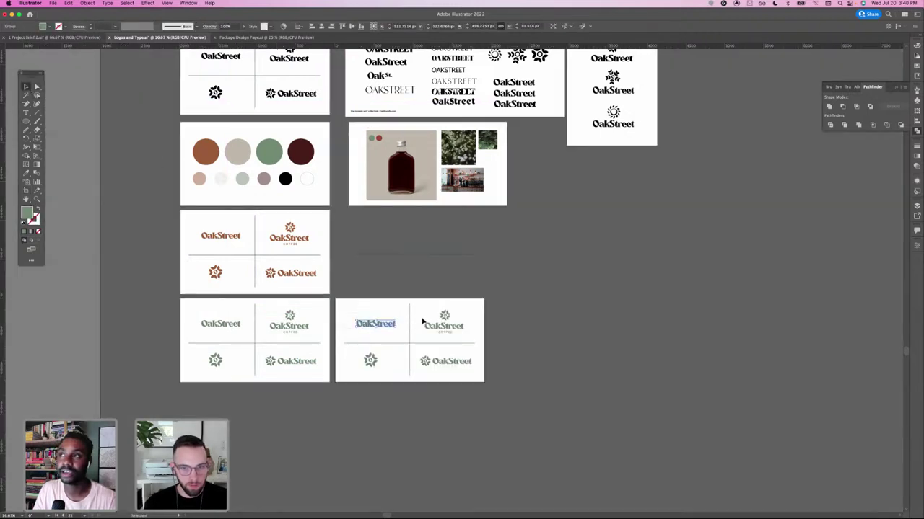
{"action": "left_click_drag", "start_coordinate": [412, 347], "coordinate": [412, 349]}
{"action": "key", "text": "super+2"}
{"action": "left_click_drag", "start_coordinate": [350, 304], "coordinate": [472, 382]}
{"action": "left_click", "coordinate": [26, 173]}
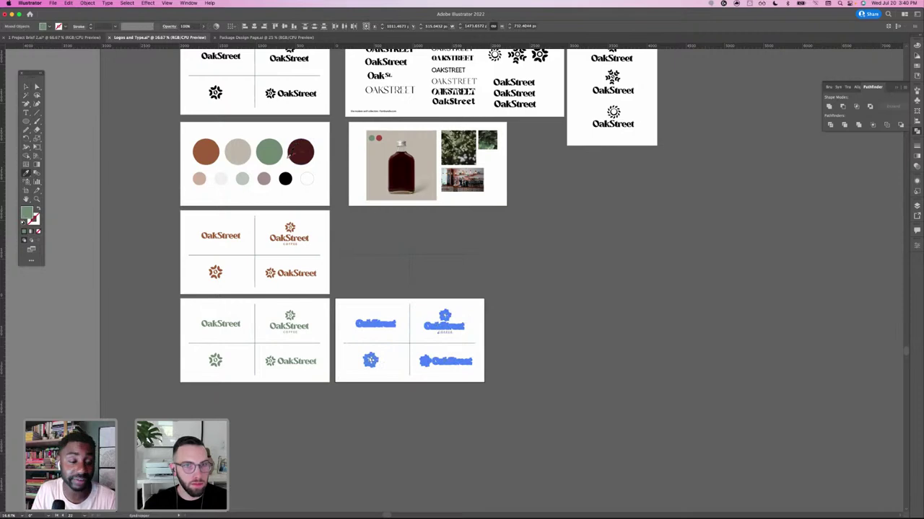
{"action": "left_click", "coordinate": [299, 151]}
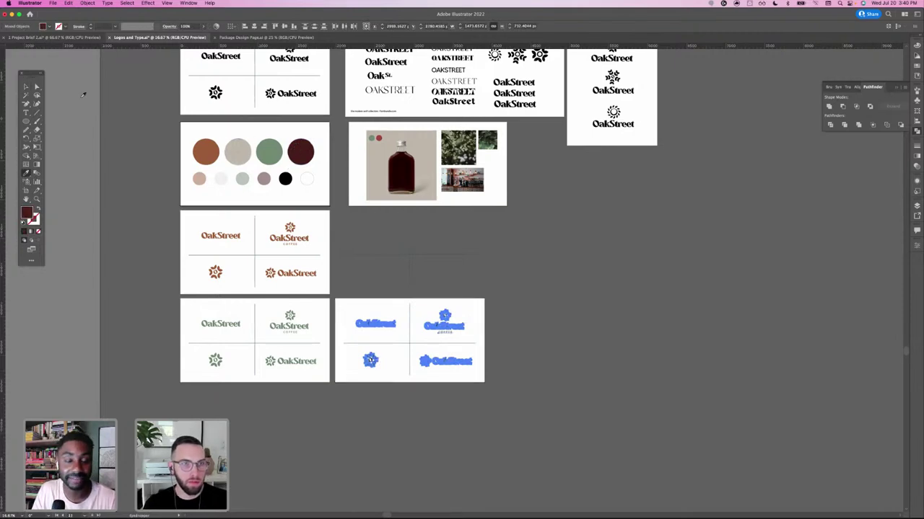
{"action": "left_click", "coordinate": [26, 86]}
{"action": "left_click", "coordinate": [136, 261]}
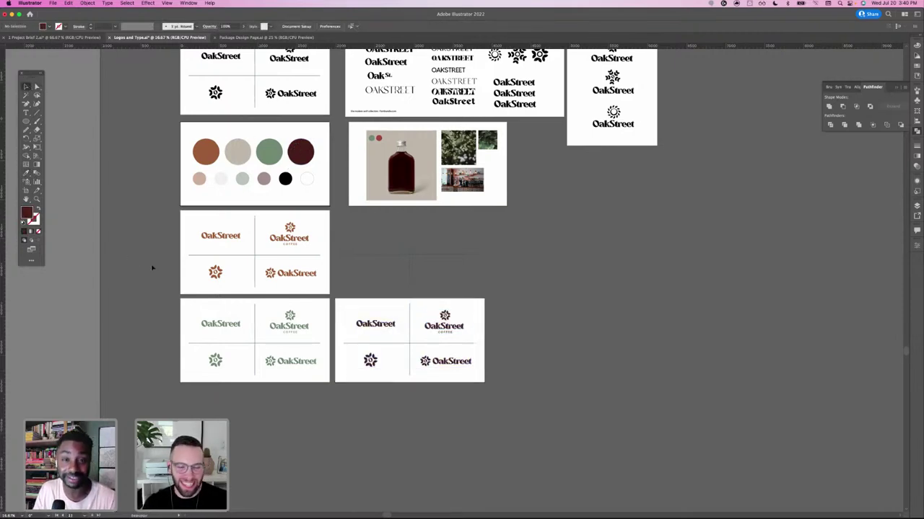
- Copy the bottle photo from the mood board artboard and place the copy in the empty space above the maroon logo artboard
{"action": "key", "text": "super+="}
{"action": "key", "text": "super+="}
{"action": "left_click_drag", "start_coordinate": [264, 356], "coordinate": [427, 298]}
{"action": "left_click_drag", "start_coordinate": [354, 318], "coordinate": [425, 294]}
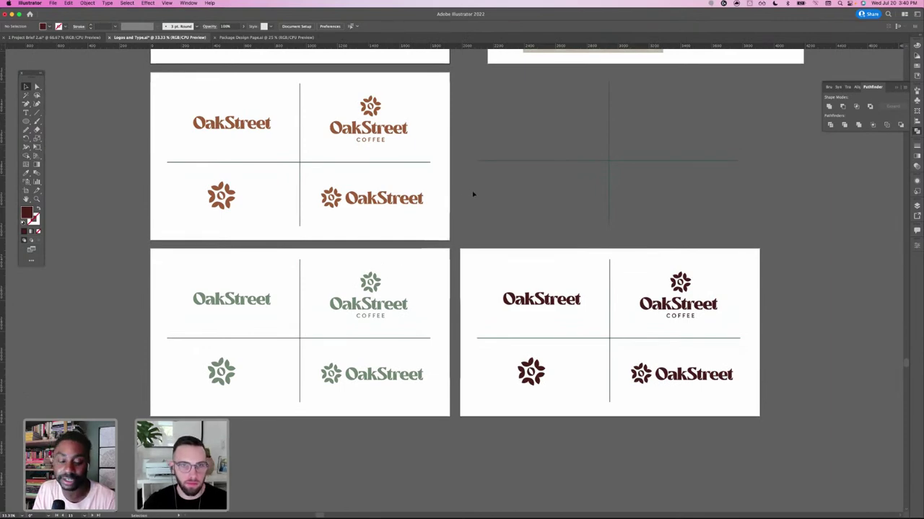
{"action": "left_click_drag", "start_coordinate": [485, 192], "coordinate": [438, 320]}
{"action": "left_click", "coordinate": [511, 124]}
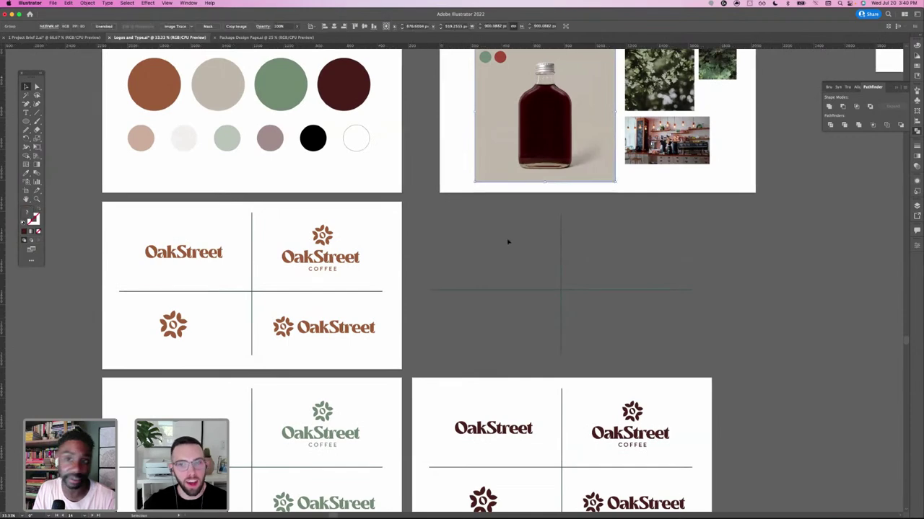
{"action": "key", "text": "super+c"}
{"action": "key", "text": "super+v"}
{"action": "left_click_drag", "start_coordinate": [455, 266], "coordinate": [484, 272]}
{"action": "key", "text": "super+equal"}
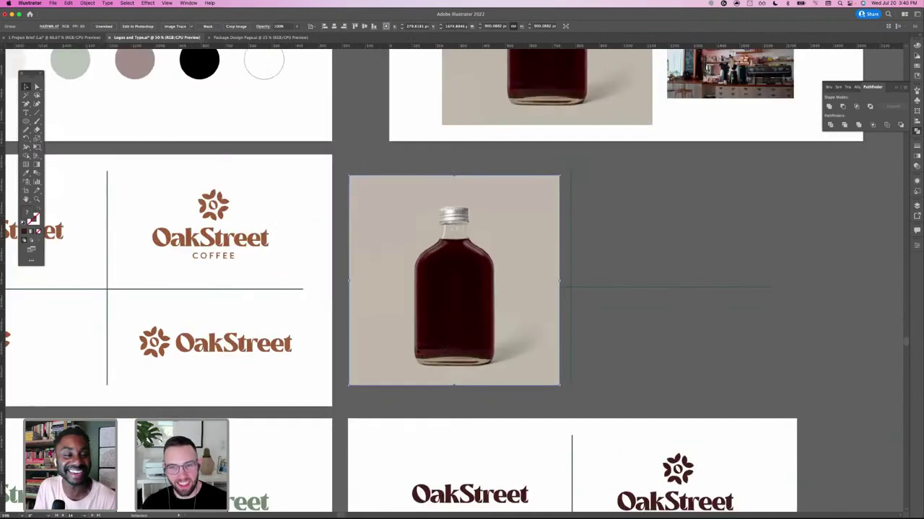
{"action": "left_click_drag", "start_coordinate": [387, 349], "coordinate": [404, 342]}
{"action": "left_click_drag", "start_coordinate": [492, 271], "coordinate": [496, 275]}
- Paste a second copy of the bottle photo and place it side by side with the first copy
{"action": "key", "text": "super+v"}
{"action": "left_click_drag", "start_coordinate": [439, 245], "coordinate": [730, 236]}
{"action": "left_click_drag", "start_coordinate": [488, 278], "coordinate": [521, 243]}
{"action": "scroll", "coordinate": [521, 243], "scroll_direction": "left", "scroll_amount": 1}
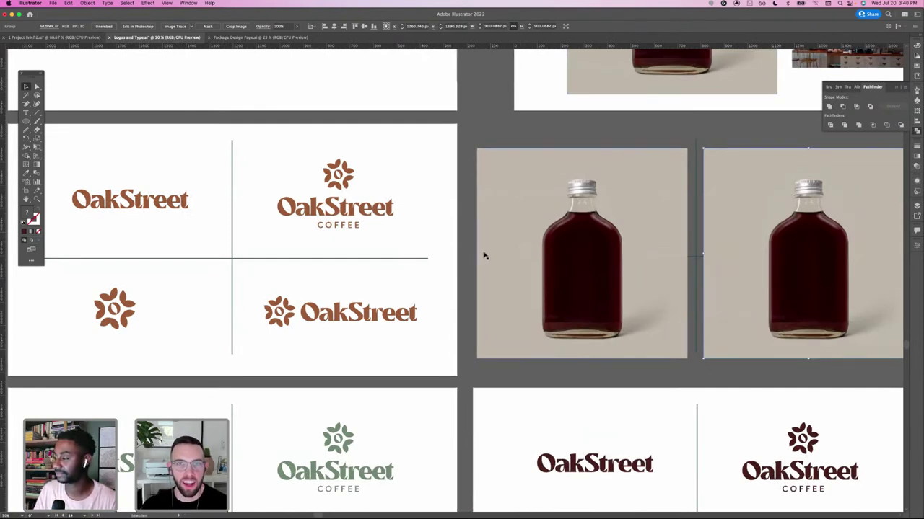
- Copy the stacked rust-brown OakStreet COFFEE logo onto the first bottle, scaled down to about 258 px wide
{"action": "left_click", "coordinate": [372, 215]}
{"action": "left_click_drag", "start_coordinate": [390, 229], "coordinate": [396, 240]}
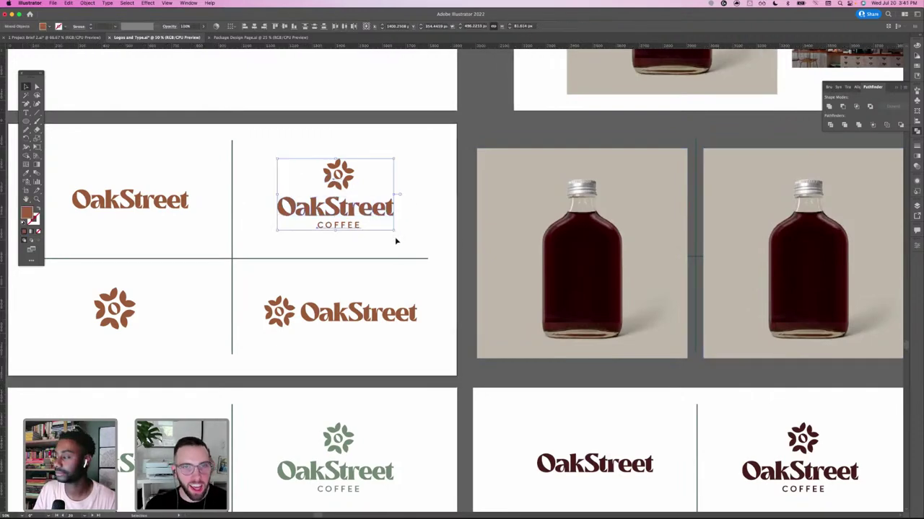
{"action": "key", "text": "super+c"}
{"action": "key", "text": "super+v"}
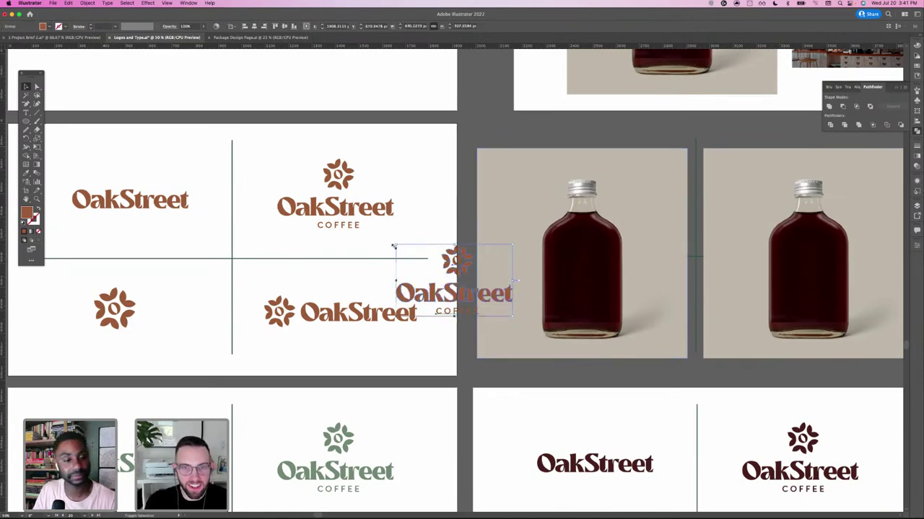
{"action": "left_click_drag", "start_coordinate": [398, 247], "coordinate": [597, 282]}
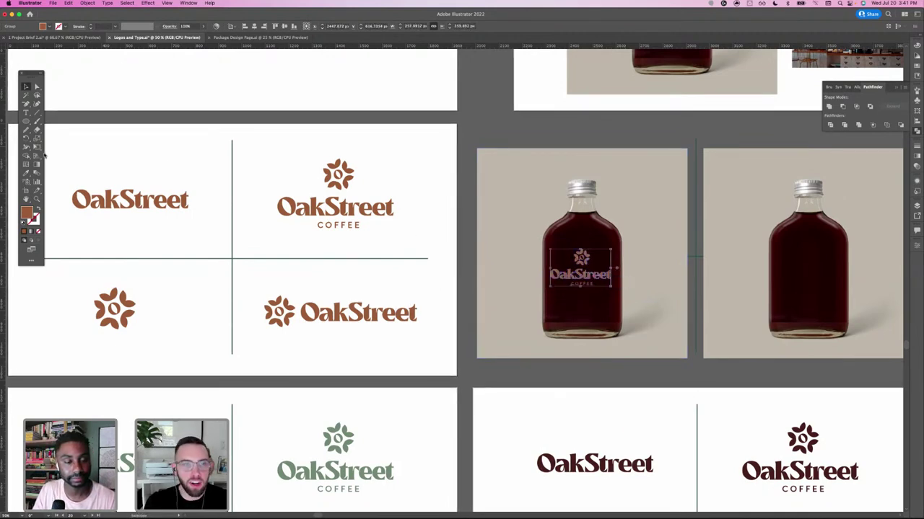
- Recolour the logo on the first bottle white by sampling the artboard background with the Eyedropper
{"action": "left_click", "coordinate": [29, 180]}
{"action": "left_click", "coordinate": [172, 153]}
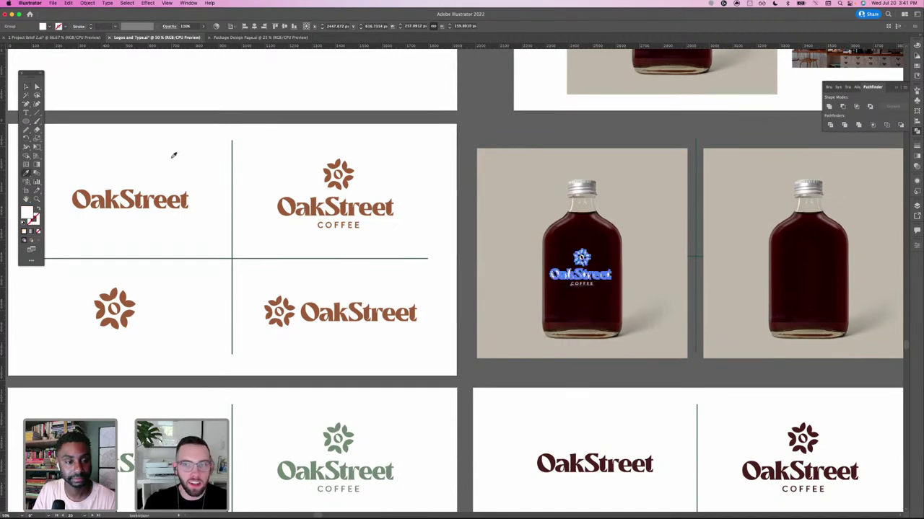
{"action": "left_click", "coordinate": [26, 87]}
{"action": "left_click", "coordinate": [192, 130]}
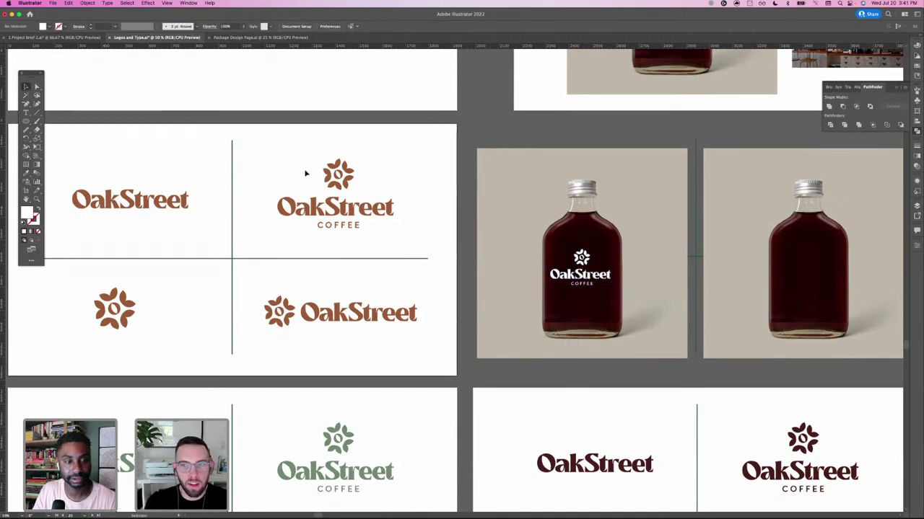
- Shift the white logo slightly to centre it on the first bottle
{"action": "scroll", "coordinate": [360, 175], "scroll_direction": "right", "scroll_amount": 3}
{"action": "scroll", "coordinate": [360, 175], "scroll_direction": "down", "scroll_amount": 1}
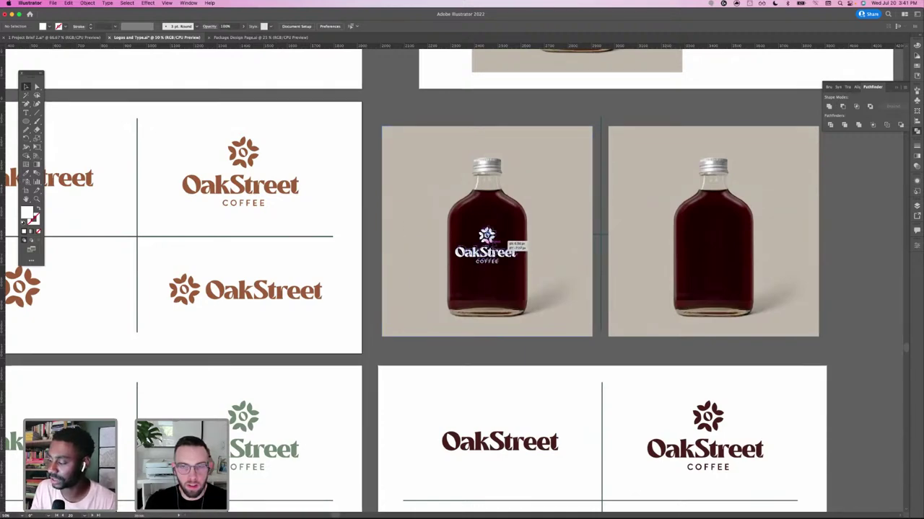
{"action": "left_click", "coordinate": [506, 243]}
{"action": "left_click_drag", "start_coordinate": [507, 243], "coordinate": [508, 245]}
{"action": "left_click", "coordinate": [364, 252]}
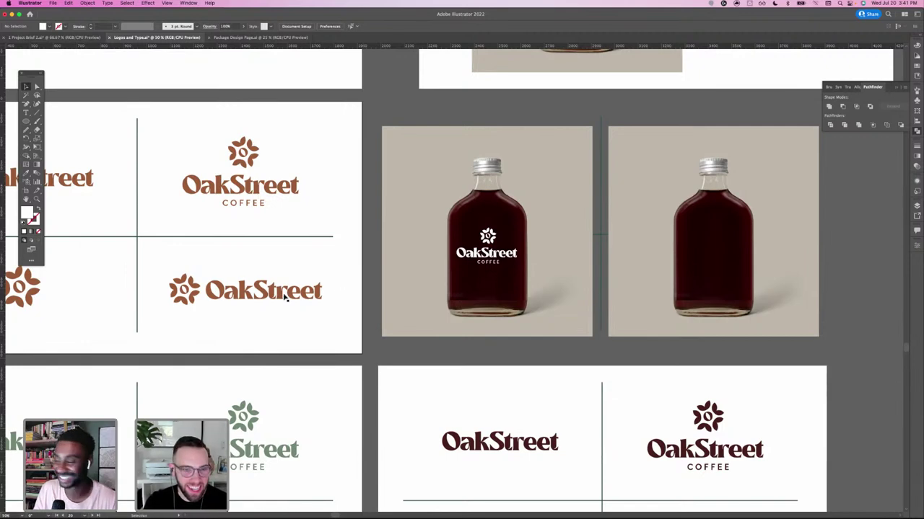
{"action": "scroll", "coordinate": [544, 281], "scroll_direction": "right", "scroll_amount": 3}
{"action": "scroll", "coordinate": [543, 280], "scroll_direction": "right", "scroll_amount": 10}
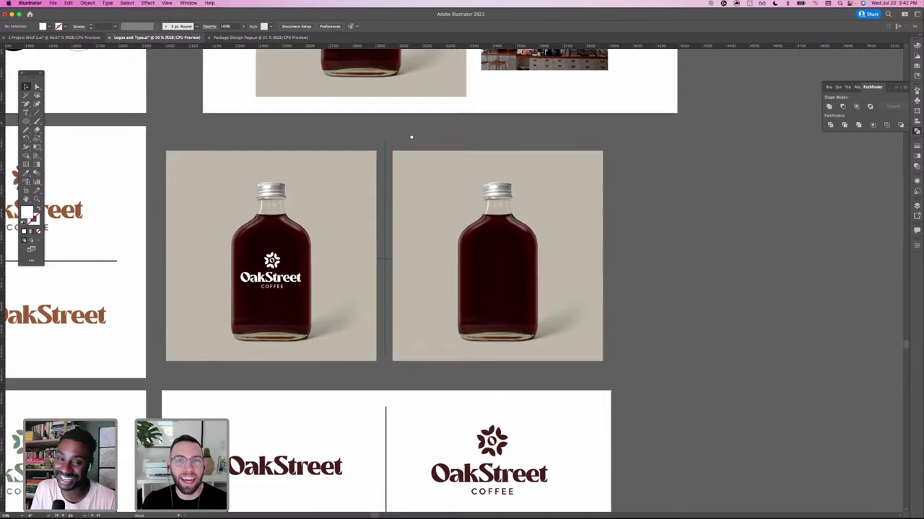
{"action": "scroll", "coordinate": [412, 137], "scroll_direction": "right", "scroll_amount": 1}
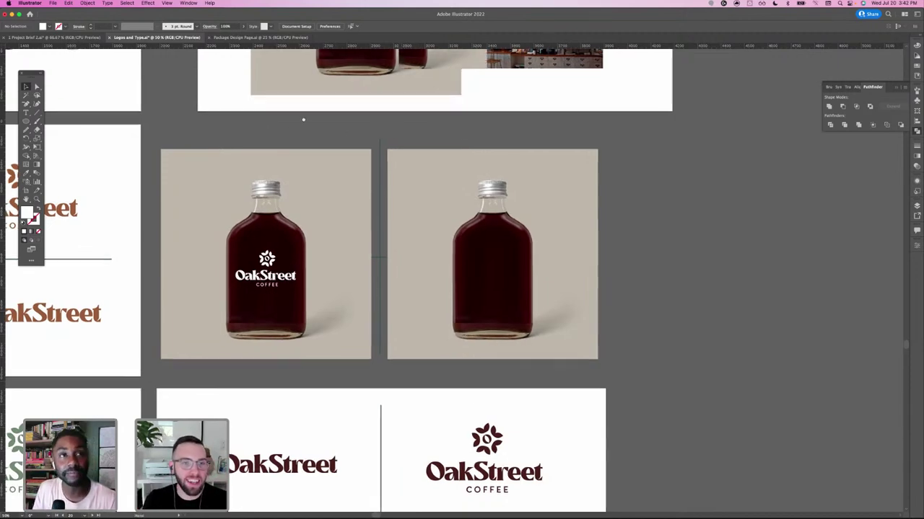
{"action": "scroll", "coordinate": [303, 117], "scroll_direction": "left", "scroll_amount": 4}
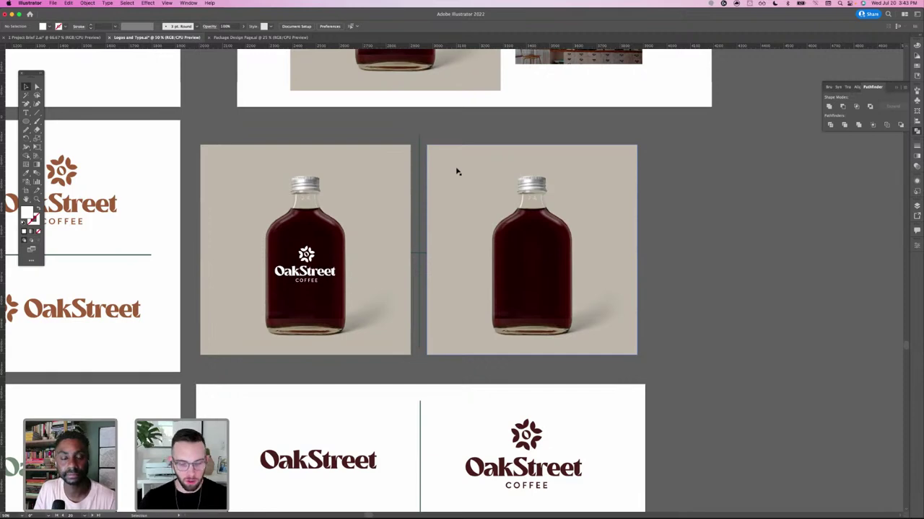
- Draw a white rectangular label about 277 × 339 px on the front of the second bottle
{"action": "left_click_drag", "start_coordinate": [280, 190], "coordinate": [360, 182]}
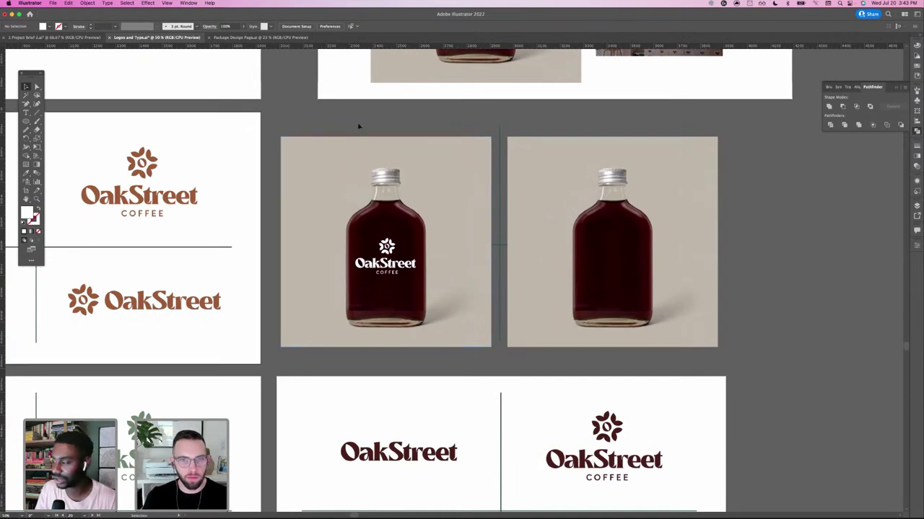
{"action": "left_click_drag", "start_coordinate": [26, 121], "coordinate": [70, 124]}
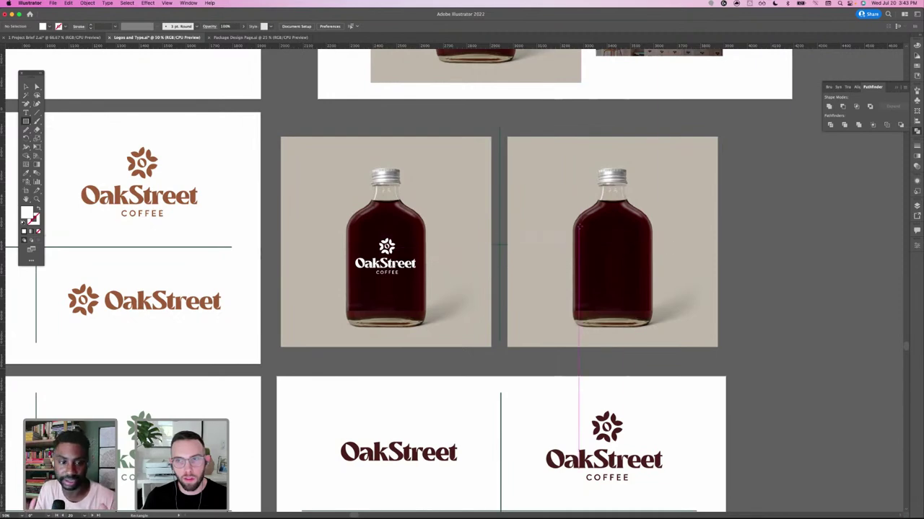
{"action": "left_click_drag", "start_coordinate": [580, 228], "coordinate": [647, 309]}
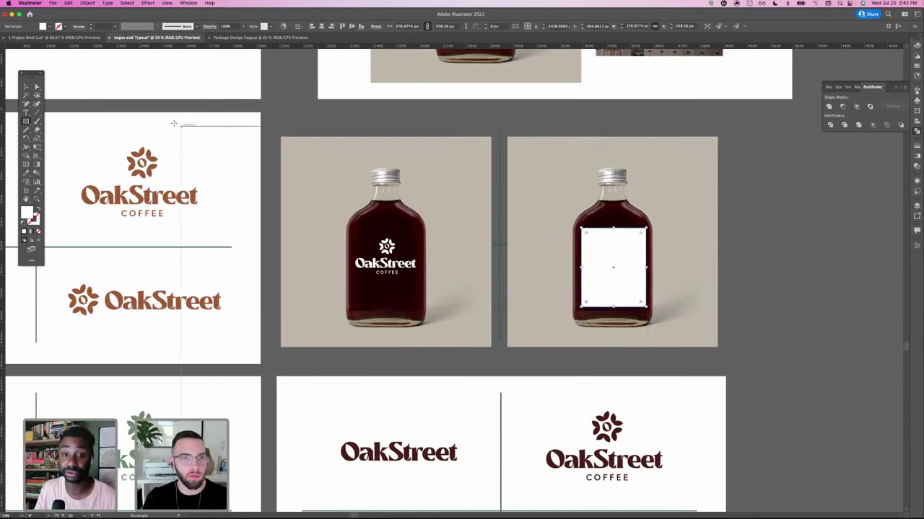
{"action": "left_click", "coordinate": [26, 86]}
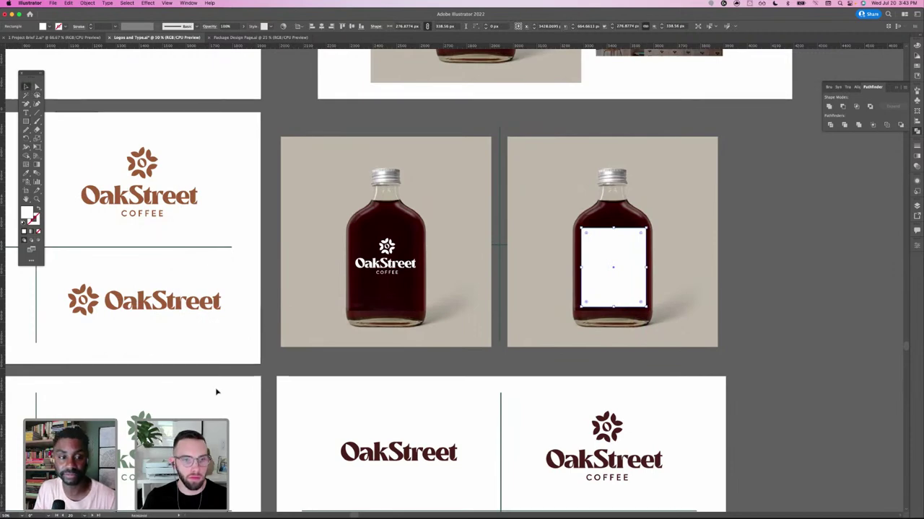
{"action": "key", "text": "super+shift+a"}
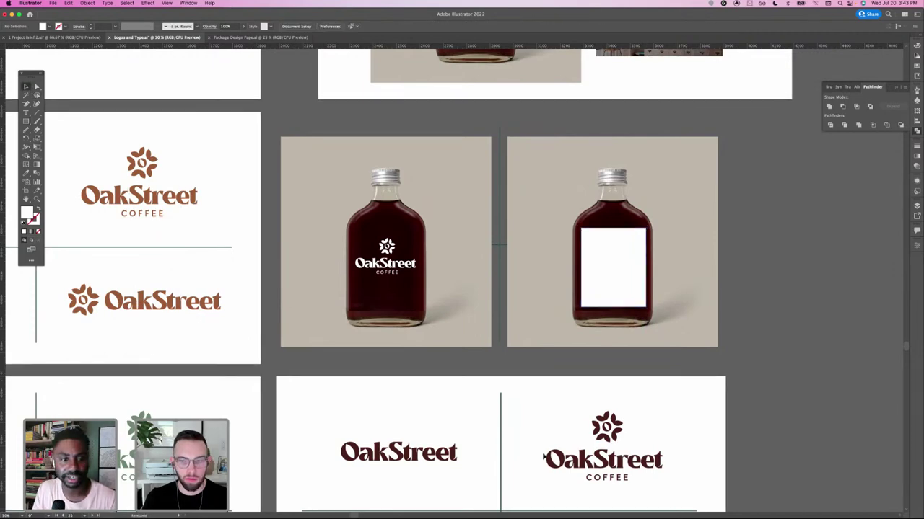
- Copy the stacked green OakStreet COFFEE logo onto the second bottle's white label, scaled down to about 215 px wide
{"action": "left_click", "coordinate": [147, 418]}
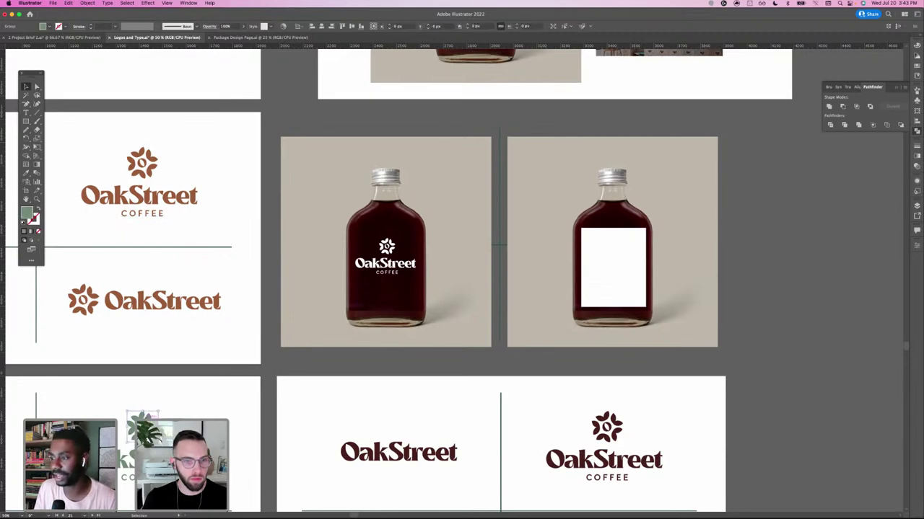
{"action": "left_click", "coordinate": [83, 417]}
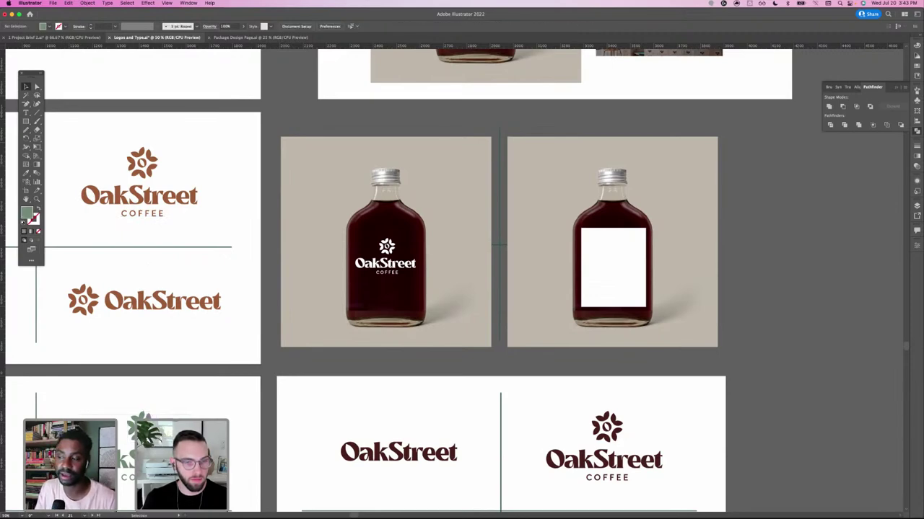
{"action": "left_click", "coordinate": [143, 417]}
{"action": "left_click", "coordinate": [330, 363]}
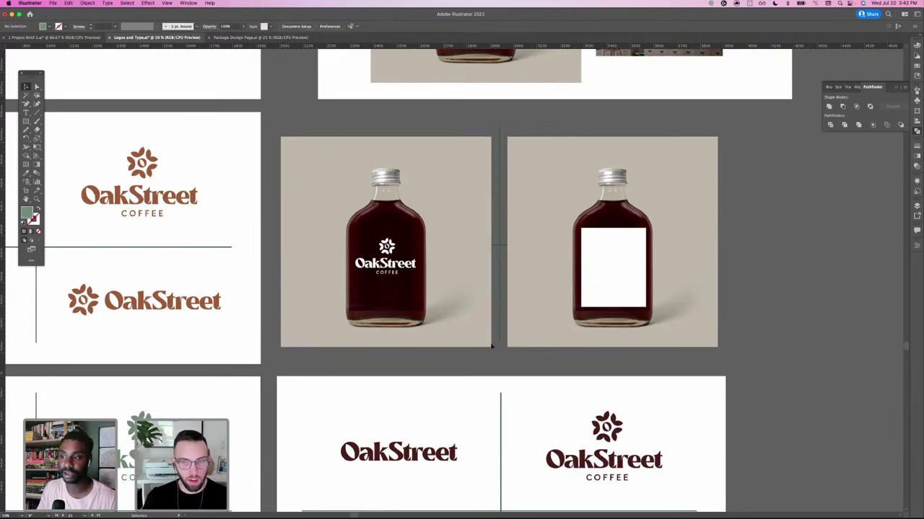
{"action": "key", "text": "super+v"}
{"action": "left_click_drag", "start_coordinate": [395, 244], "coordinate": [636, 274]}
- Nudge the green logo to the right to centre it horizontally on the white label
{"action": "key", "text": "Right"}
{"action": "key", "text": "Right"}
{"action": "key", "text": "Right"}
{"action": "key", "text": "Right"}
{"action": "key", "text": "Right"}
{"action": "key", "text": "Right"}
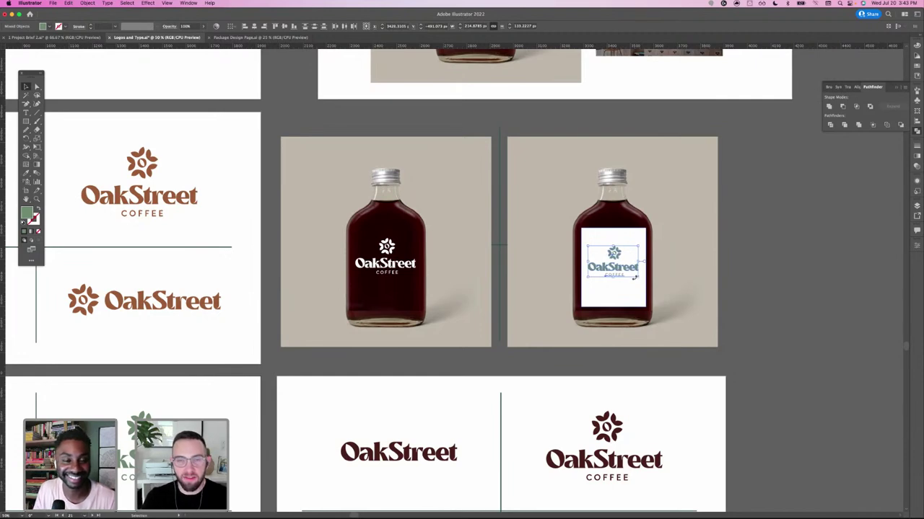
{"action": "left_click", "coordinate": [660, 256]}
{"action": "scroll", "coordinate": [598, 259], "scroll_direction": "right", "scroll_amount": 3}
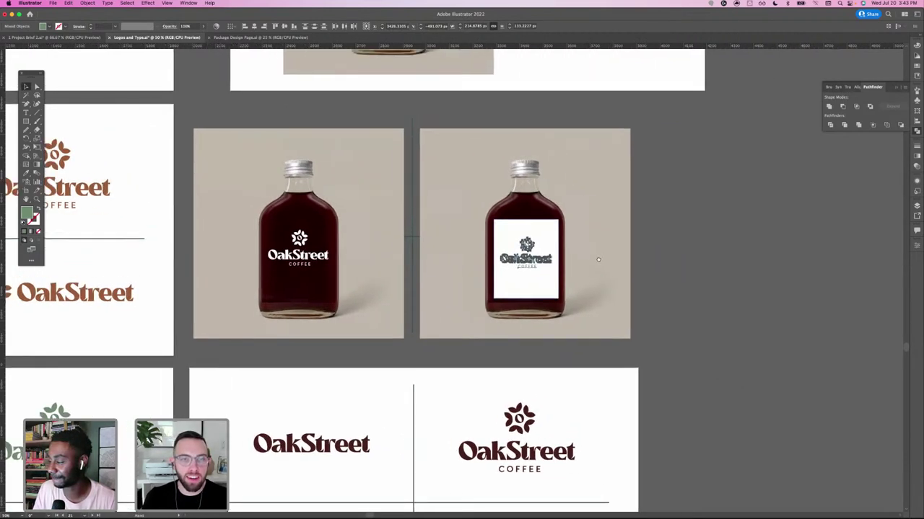
- Group the green leaf symbol, the OakStreet wordmark and the COFFEE text on the second bottle's white label
{"action": "scroll", "coordinate": [598, 259], "scroll_direction": "left", "scroll_amount": 2}
{"action": "scroll", "coordinate": [598, 259], "scroll_direction": "up", "scroll_amount": 1}
{"action": "left_click", "coordinate": [548, 273]}
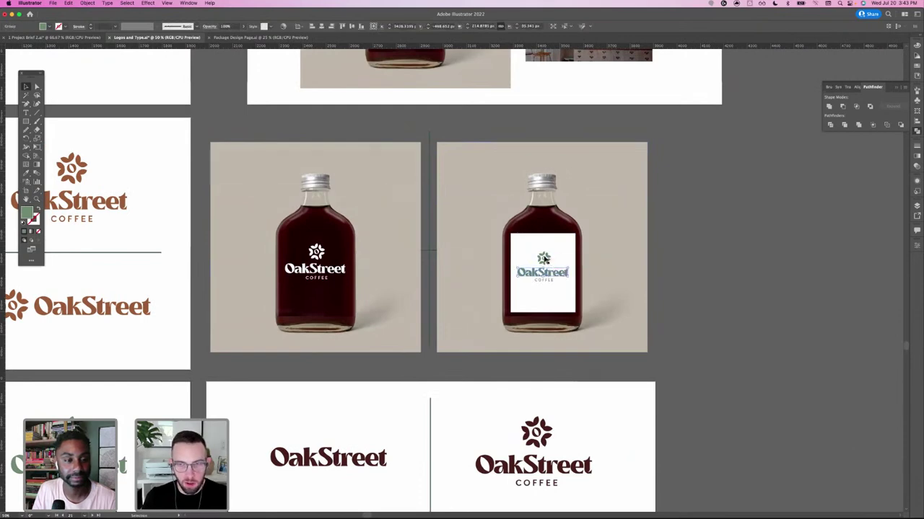
{"action": "left_click", "coordinate": [544, 259], "text": "super"}
{"action": "key", "text": "super+1"}
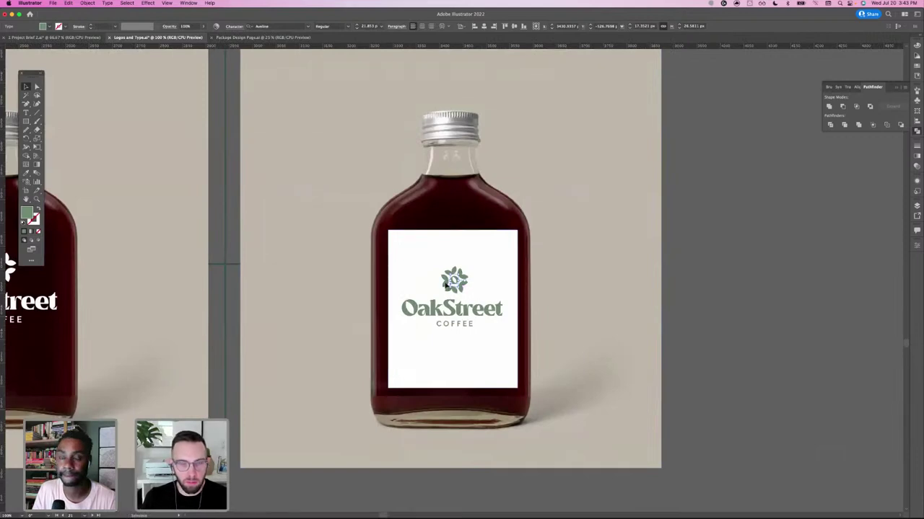
{"action": "left_click", "coordinate": [461, 290]}
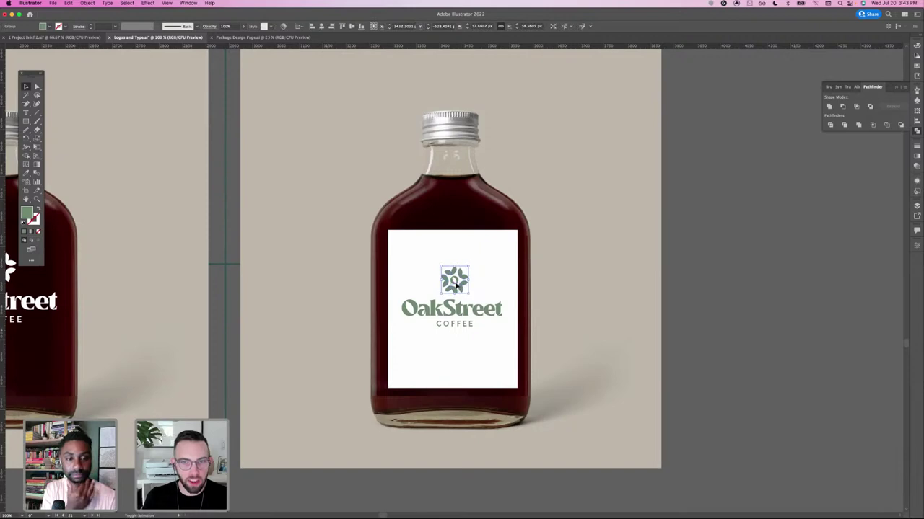
{"action": "left_click", "coordinate": [442, 309], "text": "shift"}
{"action": "left_click", "coordinate": [439, 326], "text": "shift"}
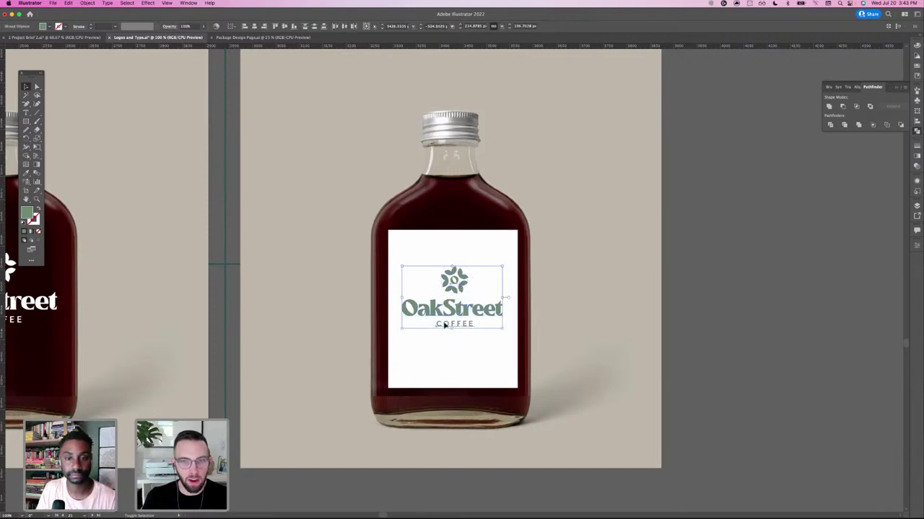
{"action": "key", "text": "super+g"}
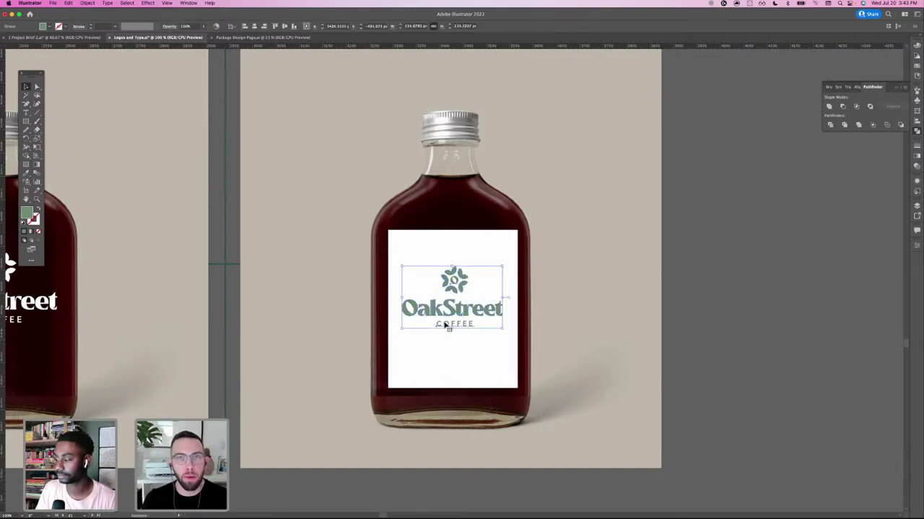
- Compare the two bottle mockups side by side, checking the white logo on glass against the green logo on the label
{"action": "key", "text": "space"}
{"action": "left_click_drag", "start_coordinate": [225, 309], "coordinate": [368, 314]}
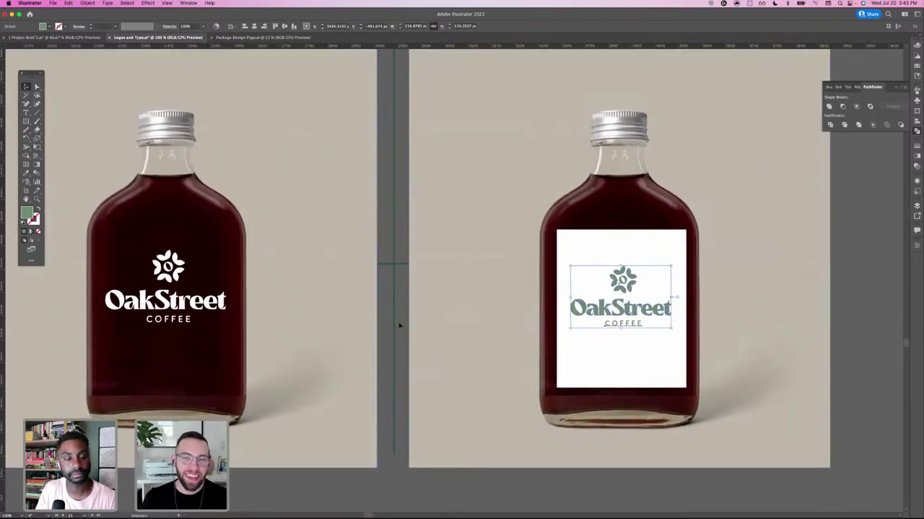
{"action": "left_click", "coordinate": [399, 326]}
{"action": "key", "text": "super+minus"}
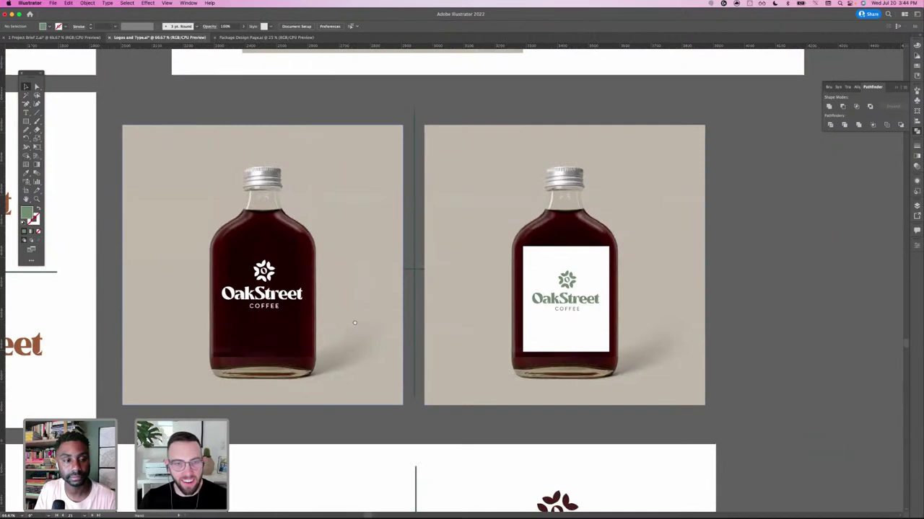
{"action": "scroll", "coordinate": [375, 326], "scroll_direction": "left", "scroll_amount": 3}
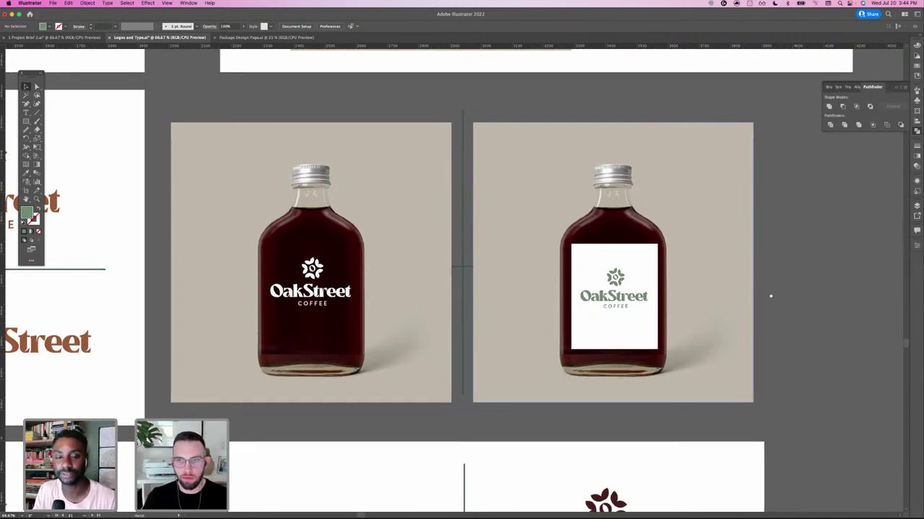
{"action": "scroll", "coordinate": [769, 294], "scroll_direction": "down", "scroll_amount": 2}
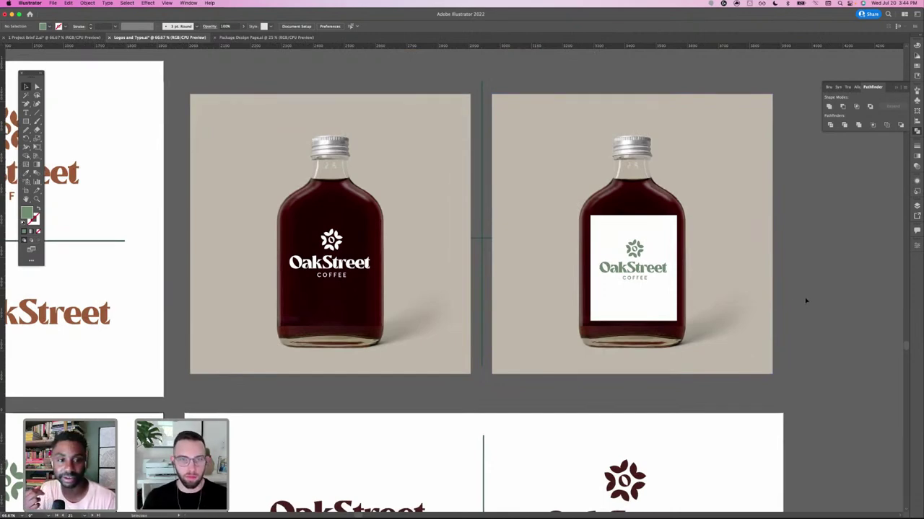
{"action": "scroll", "coordinate": [801, 267], "scroll_direction": "up", "scroll_amount": 2}
{"action": "scroll", "coordinate": [801, 267], "scroll_direction": "right", "scroll_amount": 2}
{"action": "left_click_drag", "start_coordinate": [797, 277], "coordinate": [798, 275]}
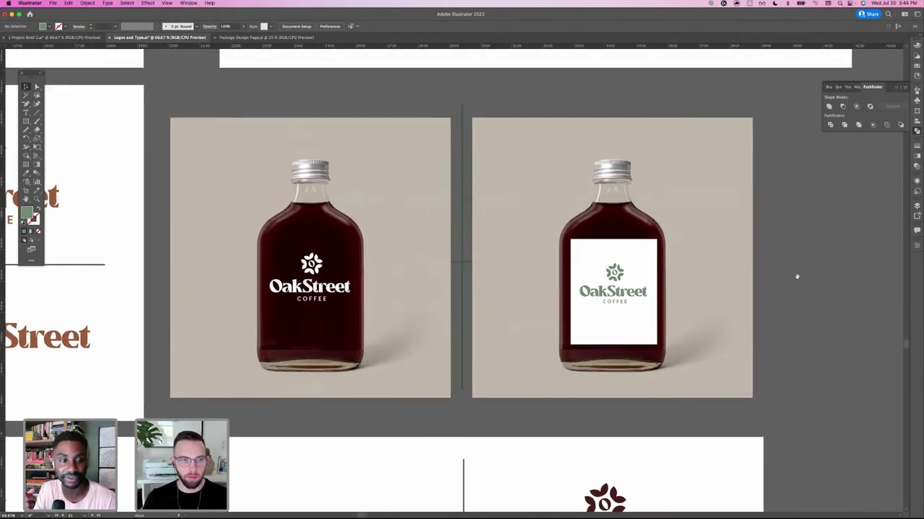
- Unlock all locked objects and delete the leftover green divider lines behind the two bottle photos
{"action": "key", "text": "super+1"}
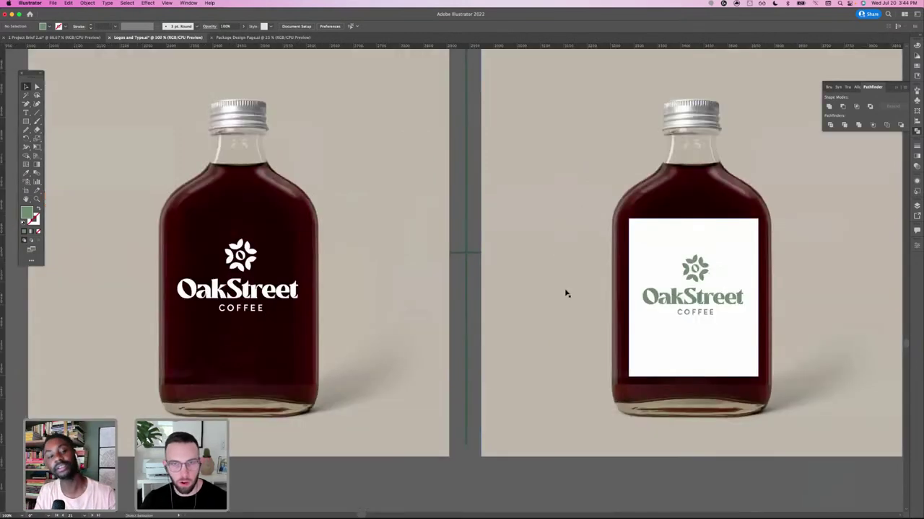
{"action": "scroll", "coordinate": [563, 216], "scroll_direction": "up", "scroll_amount": 3}
{"action": "scroll", "coordinate": [556, 238], "scroll_direction": "right", "scroll_amount": 1}
{"action": "scroll", "coordinate": [547, 249], "scroll_direction": "down", "scroll_amount": 2}
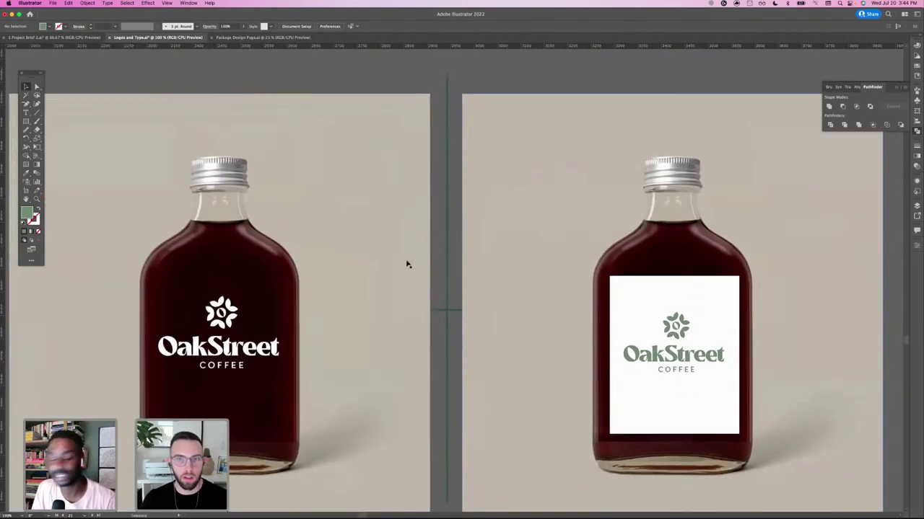
{"action": "left_click", "coordinate": [88, 4]}
{"action": "left_click", "coordinate": [89, 66]}
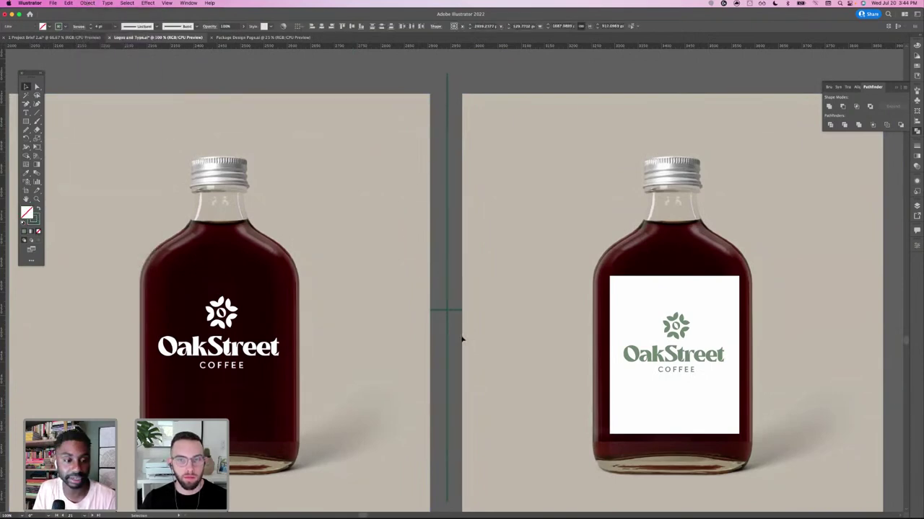
{"action": "key", "text": "Delete"}
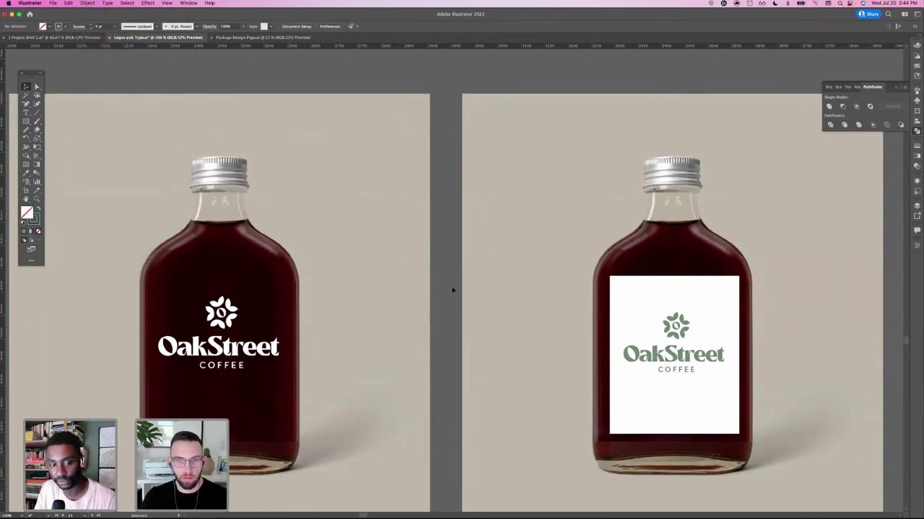
- Frame both bottle mockups in the view and save the logo document
{"action": "scroll", "coordinate": [454, 292], "scroll_direction": "down", "scroll_amount": 3}
{"action": "scroll", "coordinate": [454, 292], "scroll_direction": "left", "scroll_amount": 1}
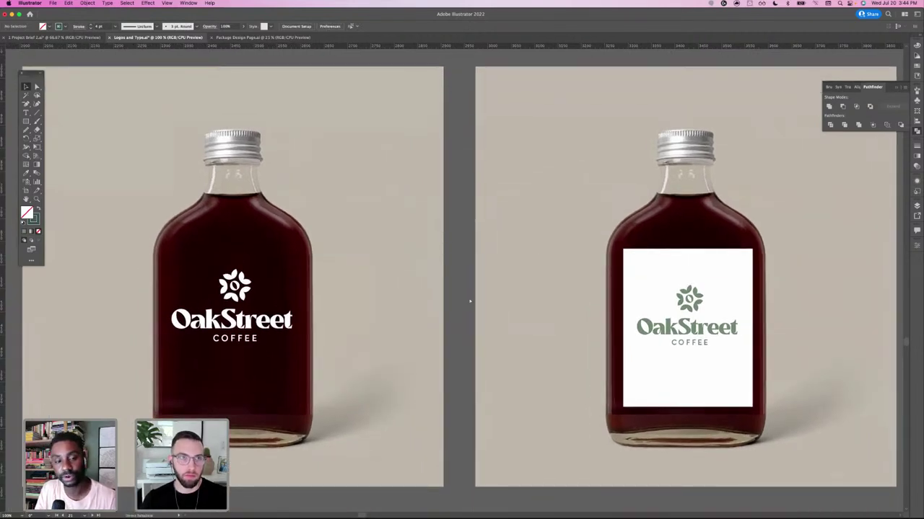
{"action": "key", "text": "super+s"}
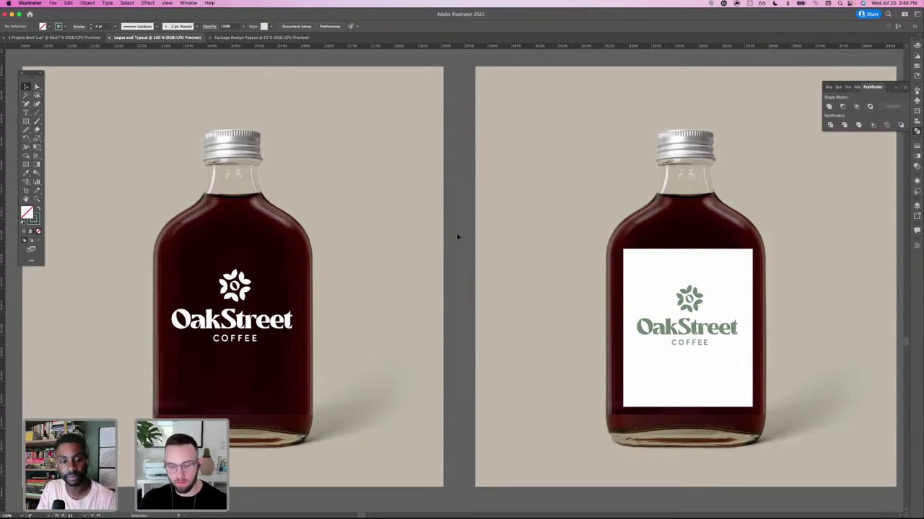
- Review the artboards from the colour logo variations back up to the original OAKSTREET tree logo
{"action": "key", "text": "super+minus"}
{"action": "key", "text": "super+minus"}
{"action": "key", "text": "super+minus"}
{"action": "key", "text": "super+minus"}
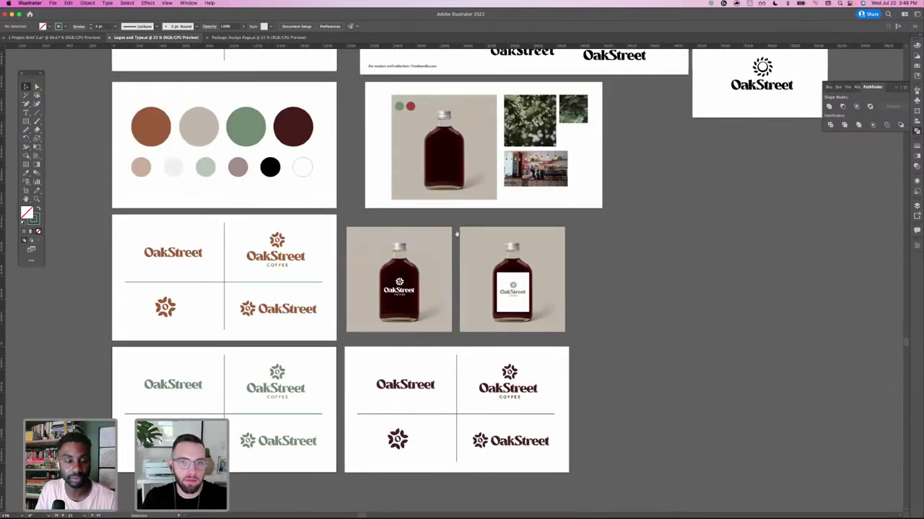
{"action": "left_click_drag", "start_coordinate": [294, 114], "coordinate": [352, 264]}
{"action": "left_click_drag", "start_coordinate": [368, 149], "coordinate": [392, 361]}
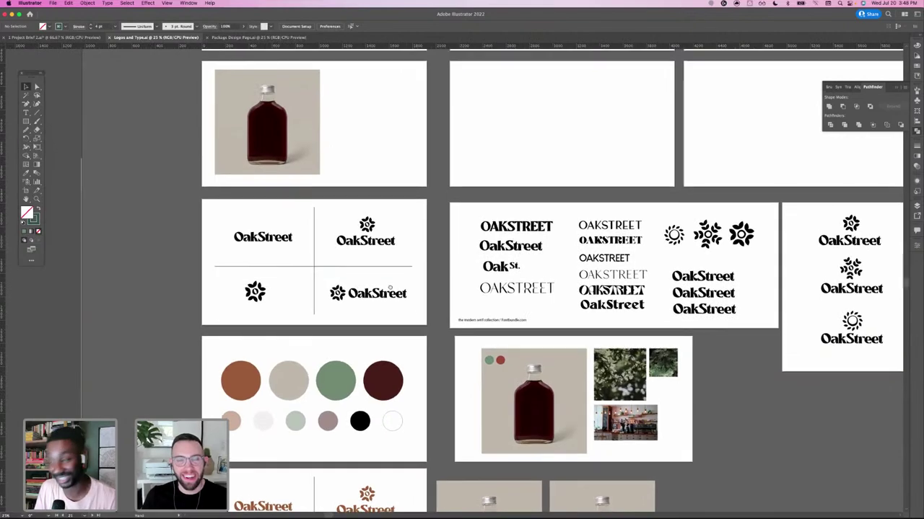
{"action": "scroll", "coordinate": [404, 310], "scroll_direction": "up", "scroll_amount": 10}
{"action": "scroll", "coordinate": [412, 247], "scroll_direction": "right", "scroll_amount": 1}
{"action": "left_click_drag", "start_coordinate": [412, 247], "coordinate": [404, 344]}
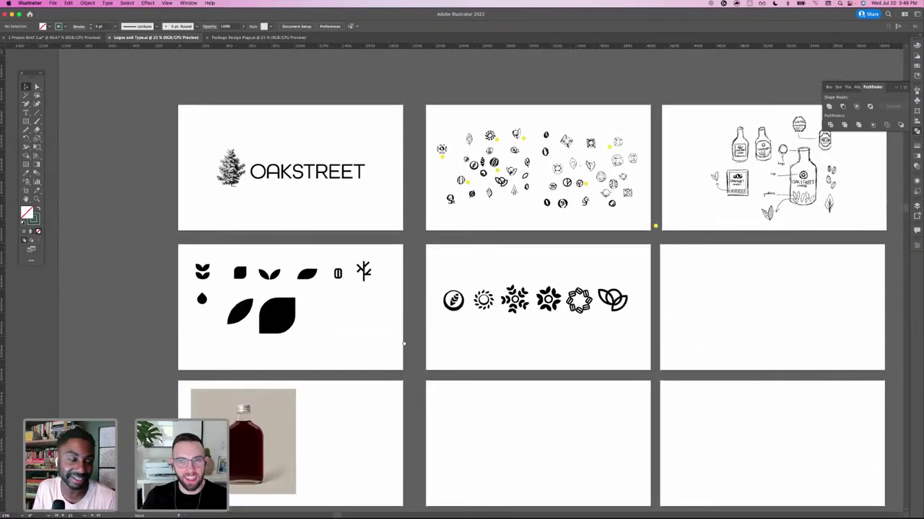
{"action": "left_click_drag", "start_coordinate": [424, 281], "coordinate": [423, 315]}
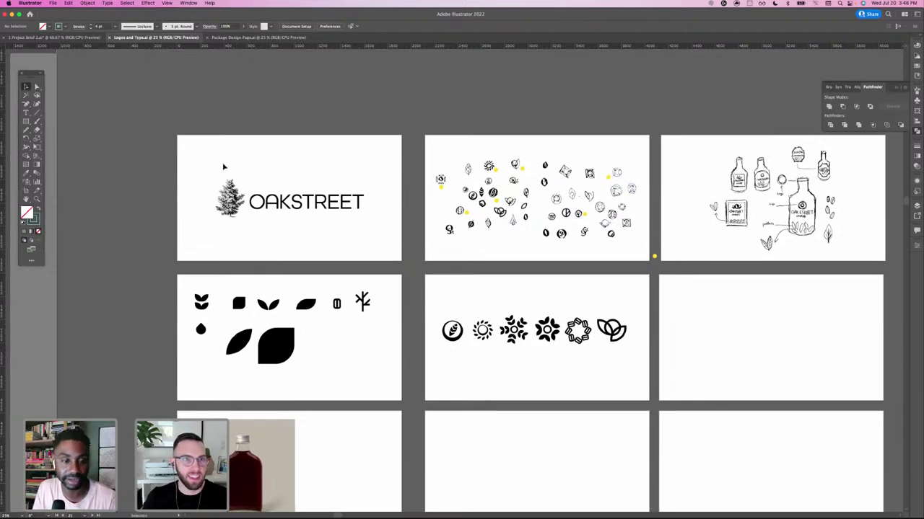
{"action": "left_click", "coordinate": [223, 186]}
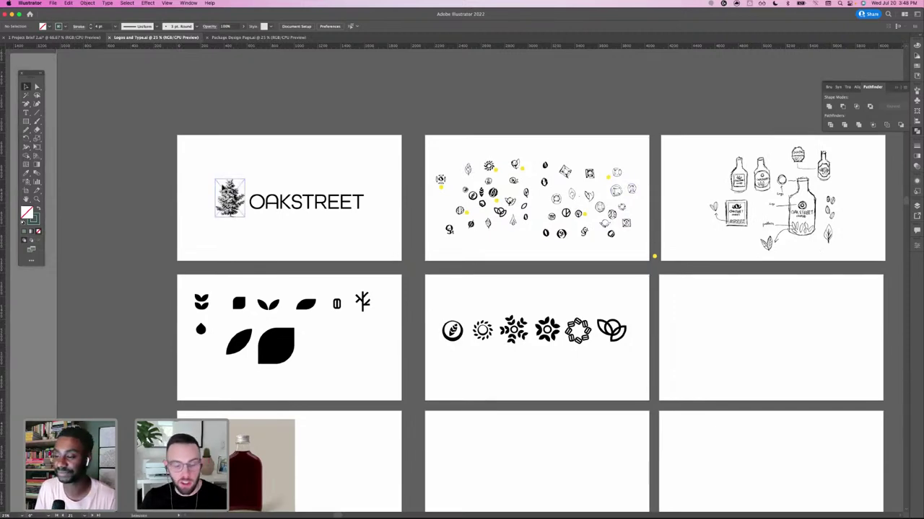
{"action": "key", "text": "super+equal"}
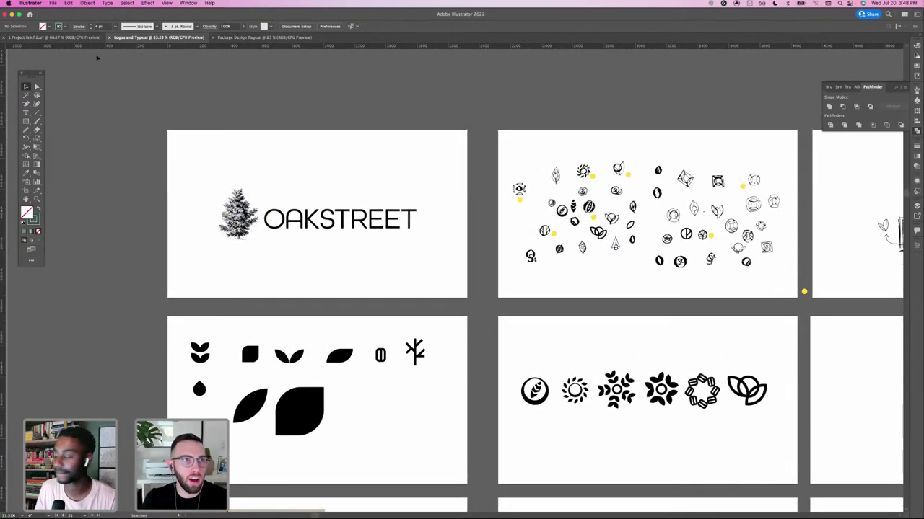
- Switch to the project brief document and examine the Creative Brief descriptors, Manufacturer Details and Inspiration pages
{"action": "left_click", "coordinate": [54, 37]}
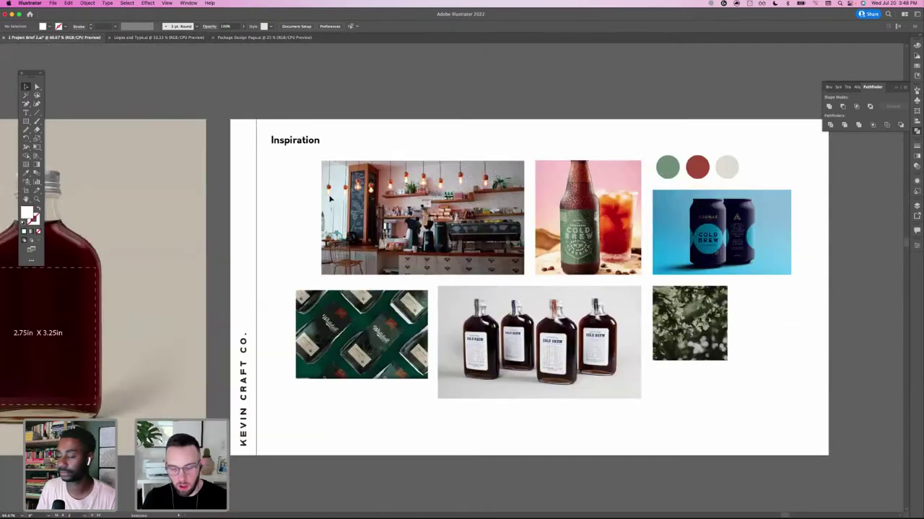
{"action": "key", "text": "super+minus"}
{"action": "key", "text": "super+minus"}
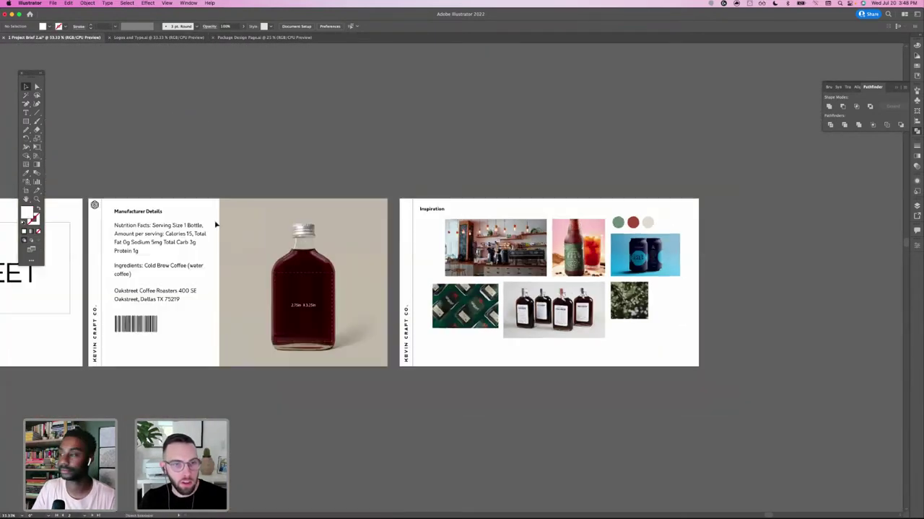
{"action": "scroll", "coordinate": [338, 231], "scroll_direction": "left", "scroll_amount": 8}
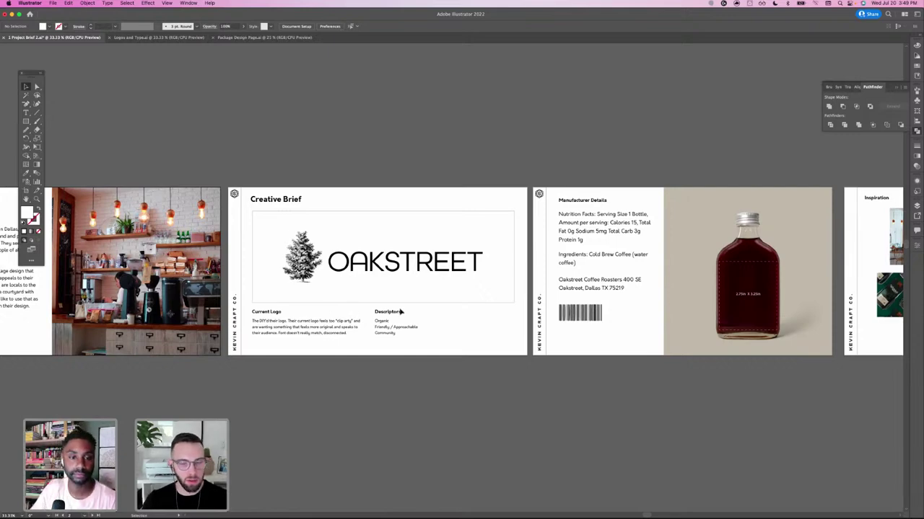
{"action": "scroll", "coordinate": [401, 291], "scroll_direction": "right", "scroll_amount": 5}
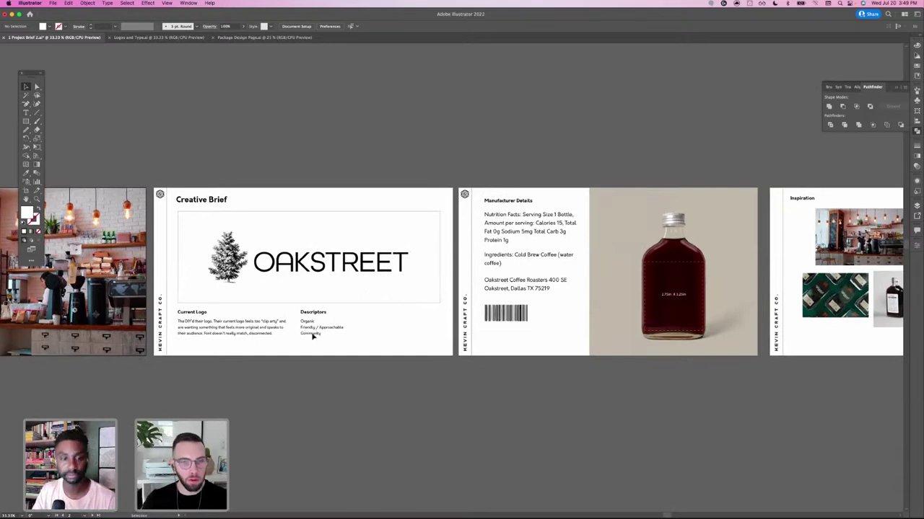
{"action": "left_click_drag", "start_coordinate": [560, 210], "coordinate": [286, 214]}
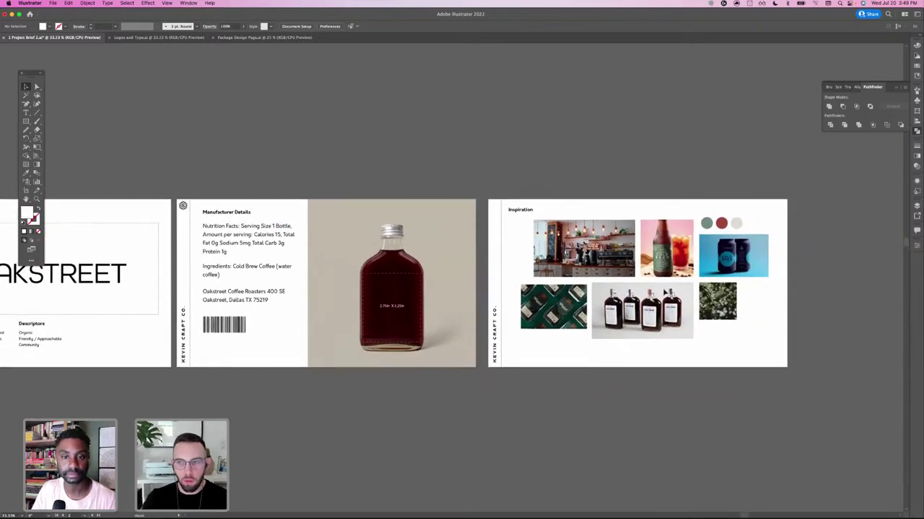
{"action": "left_click_drag", "start_coordinate": [664, 291], "coordinate": [565, 290]}
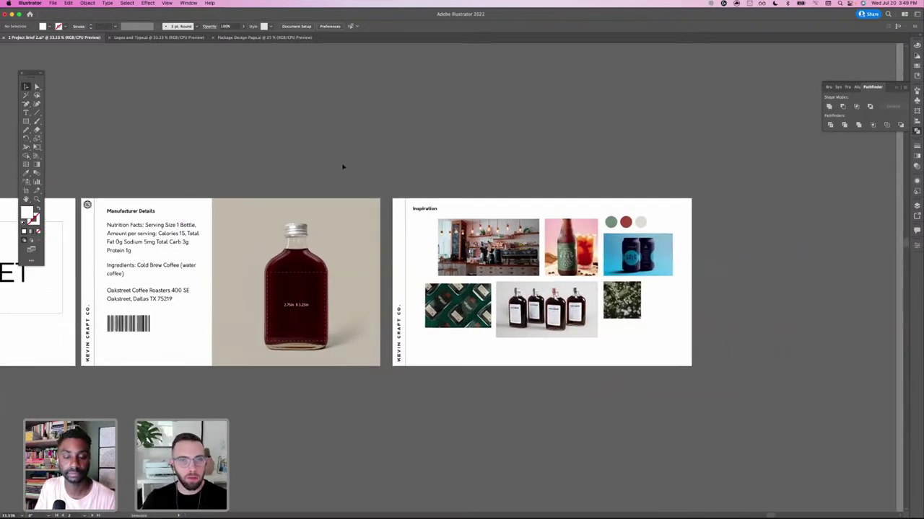
- Return to the logo document and review the sketches, vector symbols, type explorations, logo lockups and colour palette in order
{"action": "left_click", "coordinate": [119, 36]}
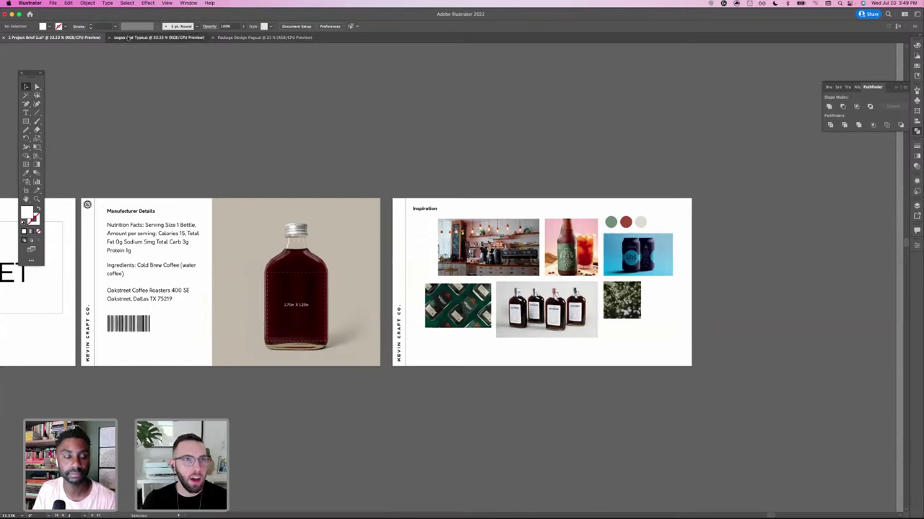
{"action": "mouse_move", "coordinate": [802, 291]}
{"action": "left_mouse_down"}
{"action": "mouse_move", "coordinate": [641, 284]}
{"action": "mouse_move", "coordinate": [557, 306]}
{"action": "left_mouse_up"}
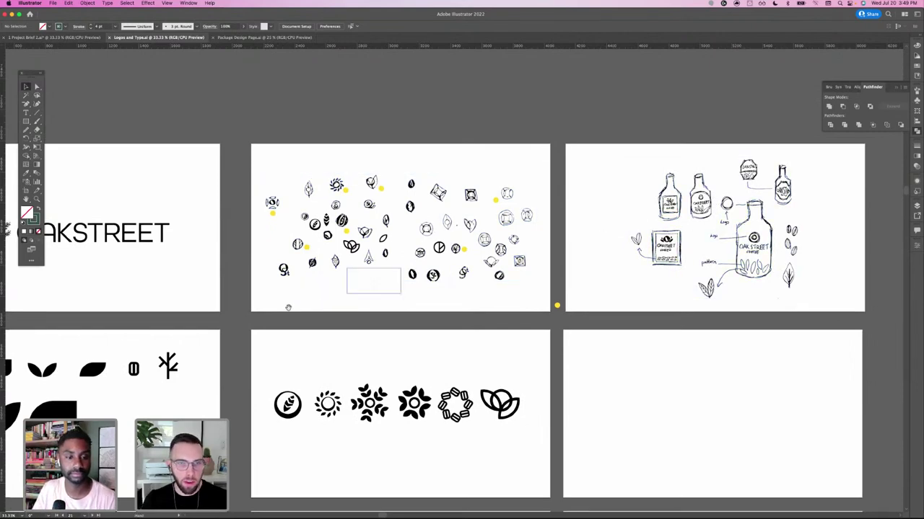
{"action": "left_click_drag", "start_coordinate": [290, 305], "coordinate": [360, 247]}
{"action": "scroll", "coordinate": [360, 248], "scroll_direction": "down", "scroll_amount": 5}
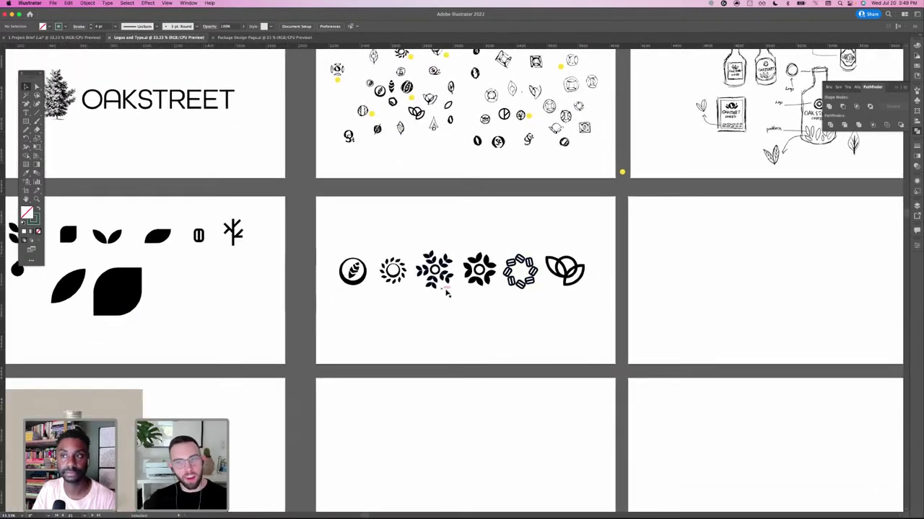
{"action": "scroll", "coordinate": [584, 248], "scroll_direction": "right", "scroll_amount": 2}
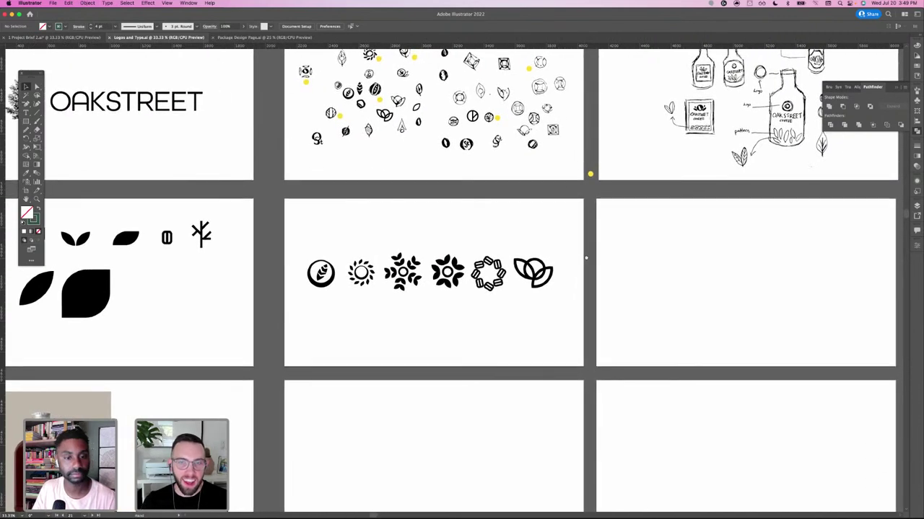
{"action": "scroll", "coordinate": [433, 289], "scroll_direction": "up", "scroll_amount": 1}
{"action": "left_click_drag", "start_coordinate": [390, 329], "coordinate": [414, 288]}
{"action": "scroll", "coordinate": [414, 288], "scroll_direction": "down", "scroll_amount": 4}
{"action": "scroll", "coordinate": [414, 288], "scroll_direction": "left", "scroll_amount": 3}
{"action": "scroll", "coordinate": [414, 200], "scroll_direction": "down", "scroll_amount": 5}
{"action": "scroll", "coordinate": [414, 201], "scroll_direction": "right", "scroll_amount": 4}
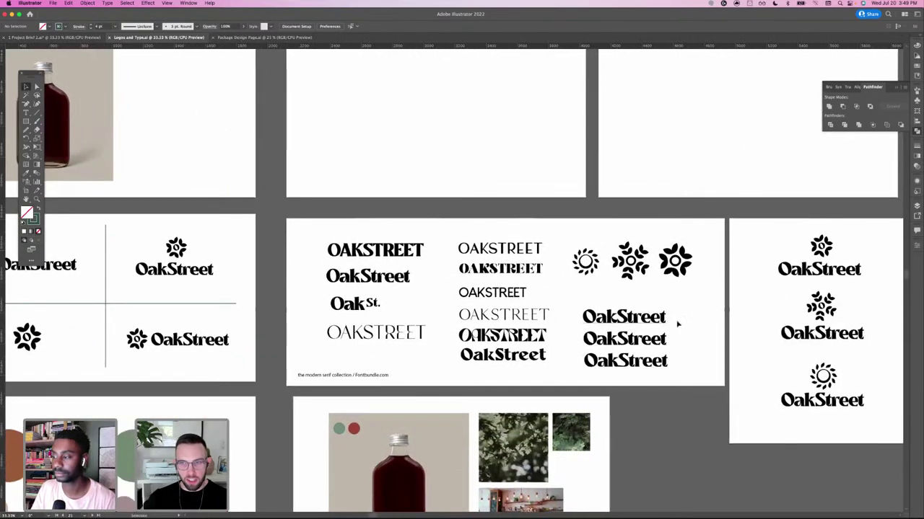
{"action": "scroll", "coordinate": [393, 325], "scroll_direction": "right", "scroll_amount": 4}
{"action": "scroll", "coordinate": [394, 325], "scroll_direction": "down", "scroll_amount": 1}
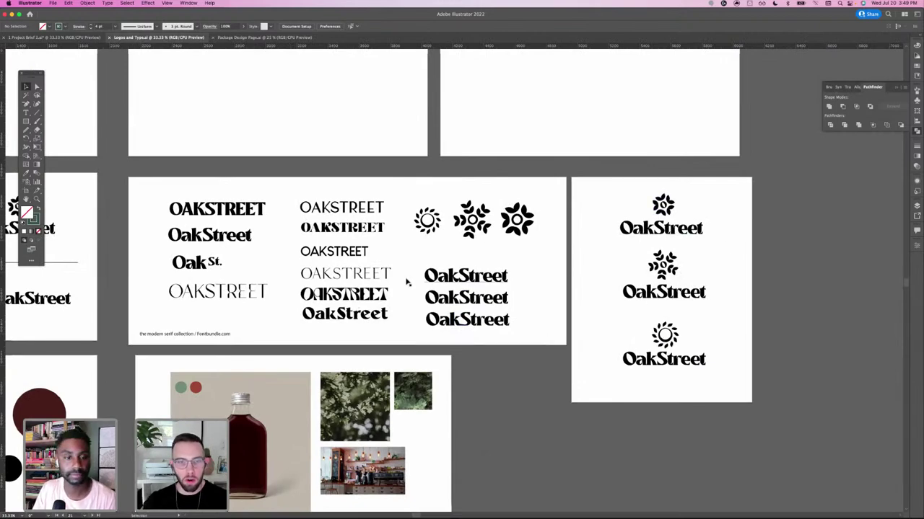
{"action": "scroll", "coordinate": [283, 322], "scroll_direction": "left", "scroll_amount": 4}
{"action": "scroll", "coordinate": [282, 322], "scroll_direction": "down", "scroll_amount": 2}
{"action": "scroll", "coordinate": [341, 299], "scroll_direction": "left", "scroll_amount": 5}
{"action": "scroll", "coordinate": [341, 299], "scroll_direction": "down", "scroll_amount": 2}
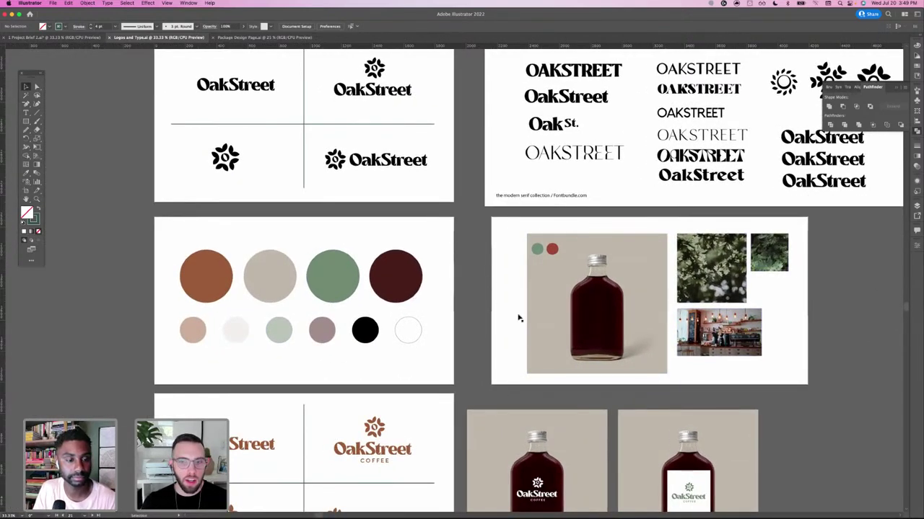
- Examine the logo colour variations with the bottle mockups and inspect the circles of the colour palette up close
{"action": "scroll", "coordinate": [583, 375], "scroll_direction": "down", "scroll_amount": 3}
{"action": "scroll", "coordinate": [583, 375], "scroll_direction": "right", "scroll_amount": 1}
{"action": "scroll", "coordinate": [583, 375], "scroll_direction": "down", "scroll_amount": 4}
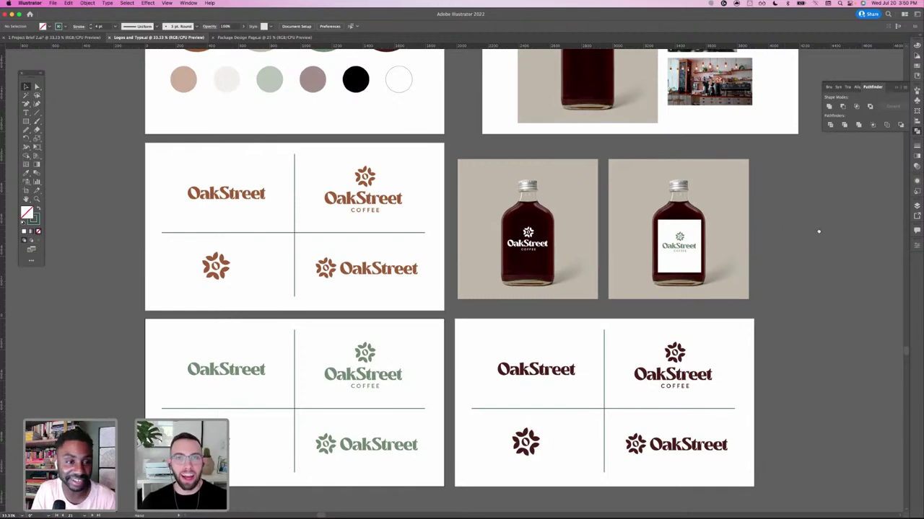
{"action": "scroll", "coordinate": [800, 233], "scroll_direction": "right", "scroll_amount": 2}
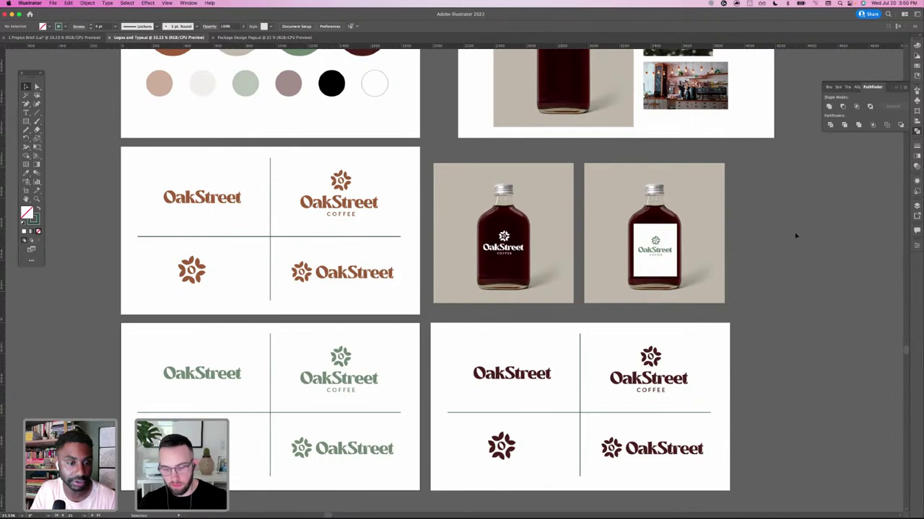
{"action": "key", "text": "super+plus"}
{"action": "key", "text": "super+plus"}
{"action": "left_click_drag", "start_coordinate": [408, 151], "coordinate": [548, 360]}
{"action": "scroll", "coordinate": [548, 359], "scroll_direction": "up", "scroll_amount": 6}
{"action": "scroll", "coordinate": [547, 359], "scroll_direction": "left", "scroll_amount": 6}
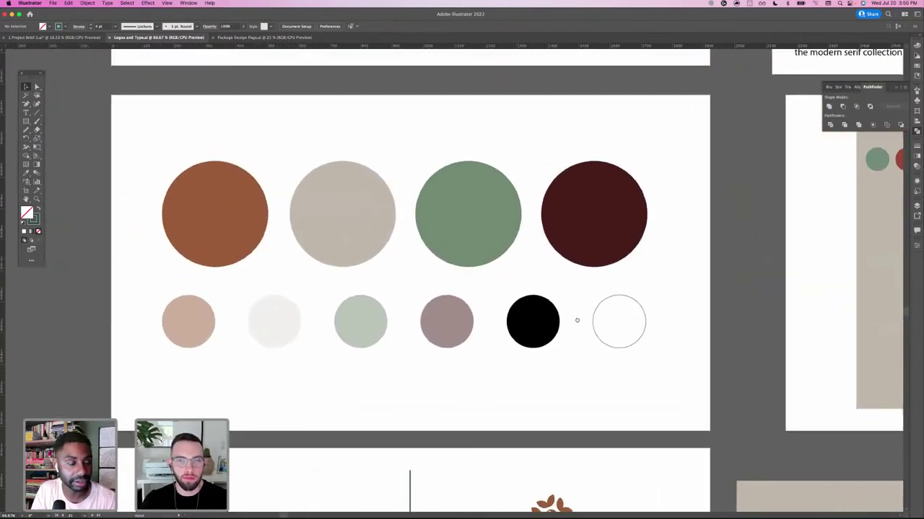
{"action": "key", "text": "super+equal"}
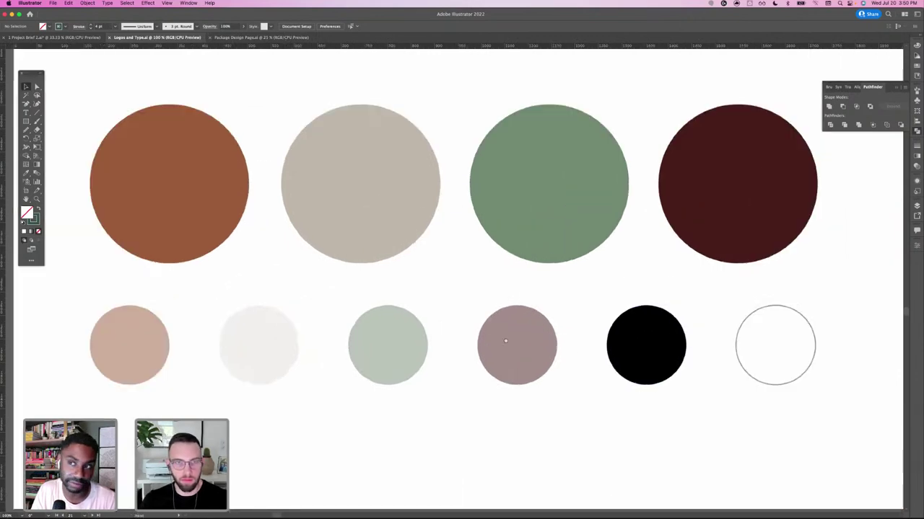
{"action": "scroll", "coordinate": [503, 324], "scroll_direction": "up", "scroll_amount": 3}
{"action": "scroll", "coordinate": [505, 340], "scroll_direction": "up", "scroll_amount": 3}
{"action": "scroll", "coordinate": [505, 341], "scroll_direction": "left", "scroll_amount": 2}
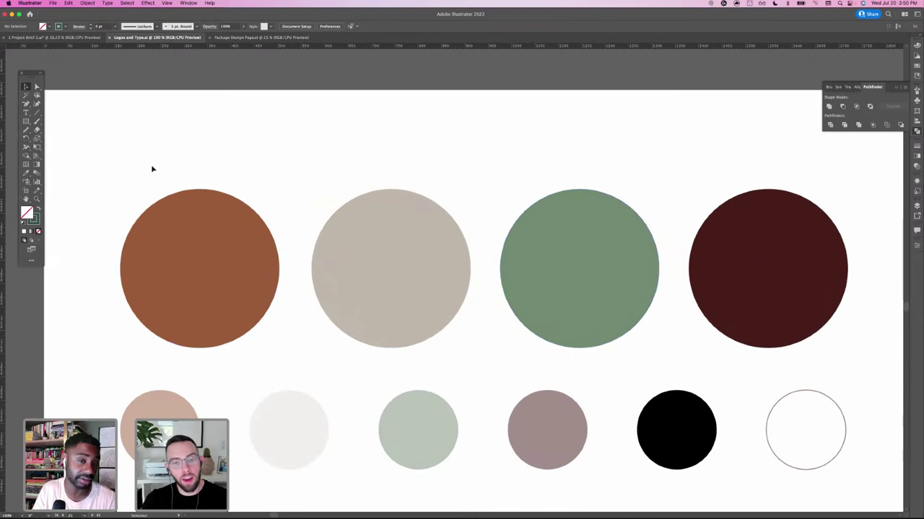
- Duplicate the large brown and beige swatches, shrink the copies to about 131 px, and place them above the large swatch row
{"action": "left_click_drag", "start_coordinate": [120, 178], "coordinate": [353, 283]}
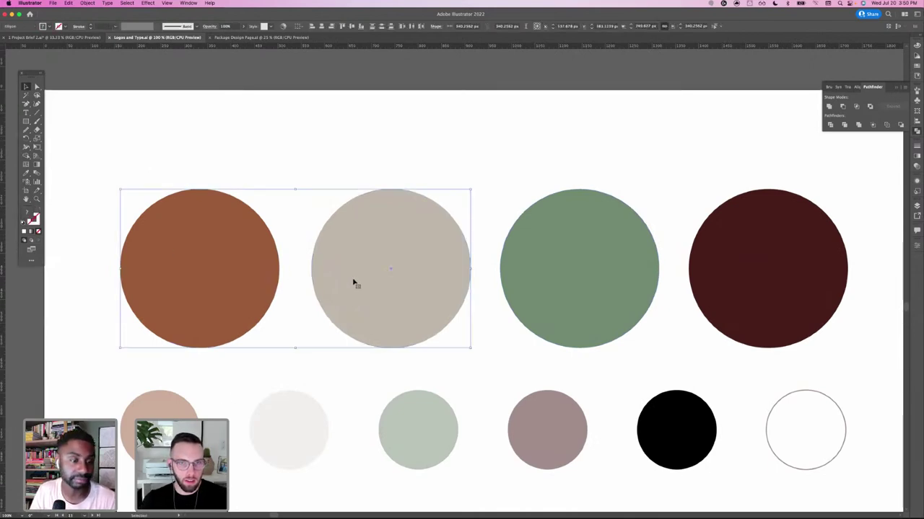
{"action": "key", "text": "super+v"}
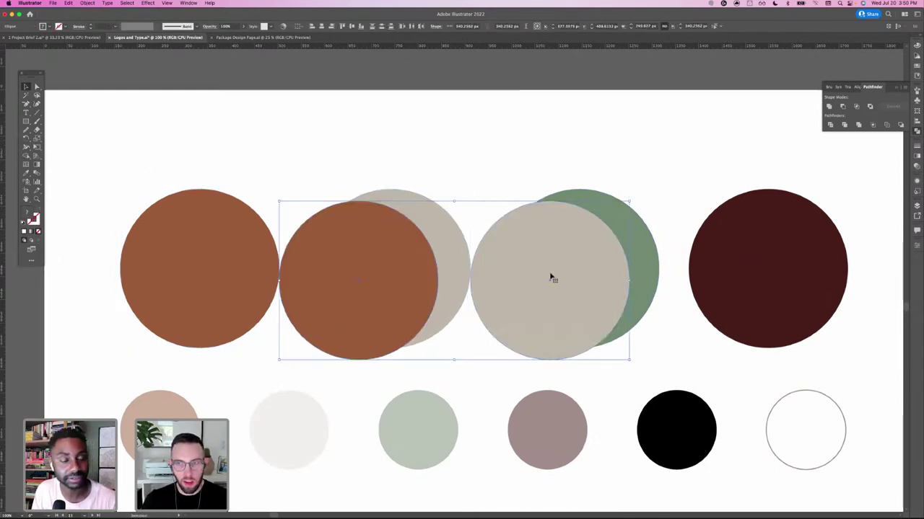
{"action": "left_click_drag", "start_coordinate": [629, 363], "coordinate": [414, 262]}
{"action": "left_click_drag", "start_coordinate": [386, 229], "coordinate": [383, 131]}
{"action": "left_click", "coordinate": [434, 134]}
{"action": "left_click_drag", "start_coordinate": [161, 117], "coordinate": [396, 148]}
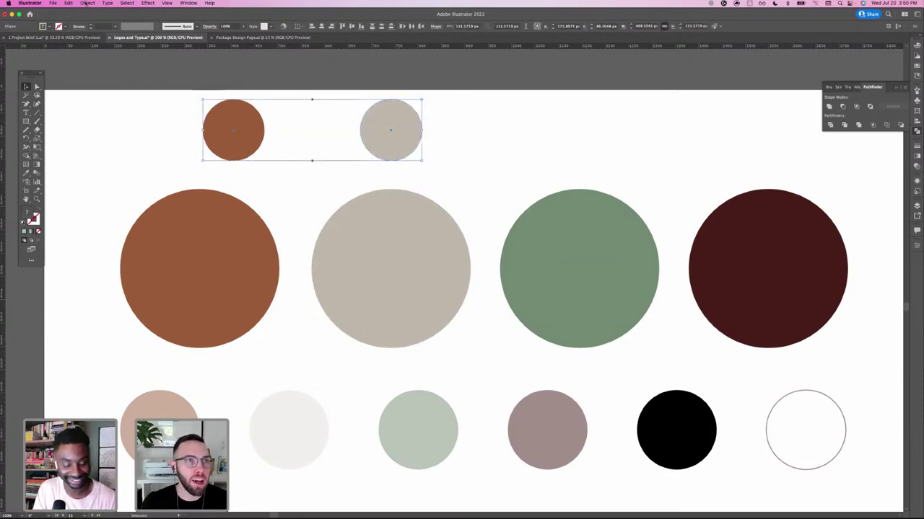
{"action": "left_click", "coordinate": [174, 150]}
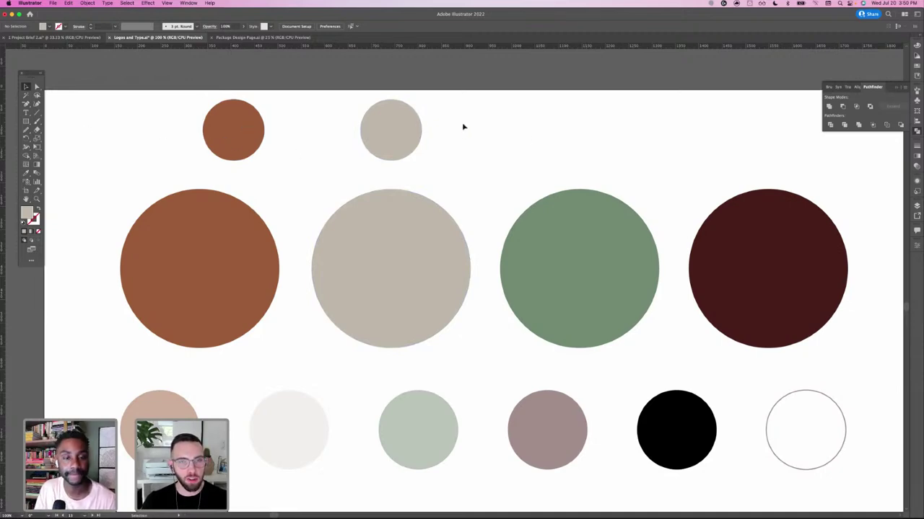
- Blend the two small brown and beige circles, and lengthen the blend by moving its beige end circle above the green swatch
{"action": "left_click_drag", "start_coordinate": [216, 176], "coordinate": [383, 159]}
{"action": "left_click", "coordinate": [87, 3]}
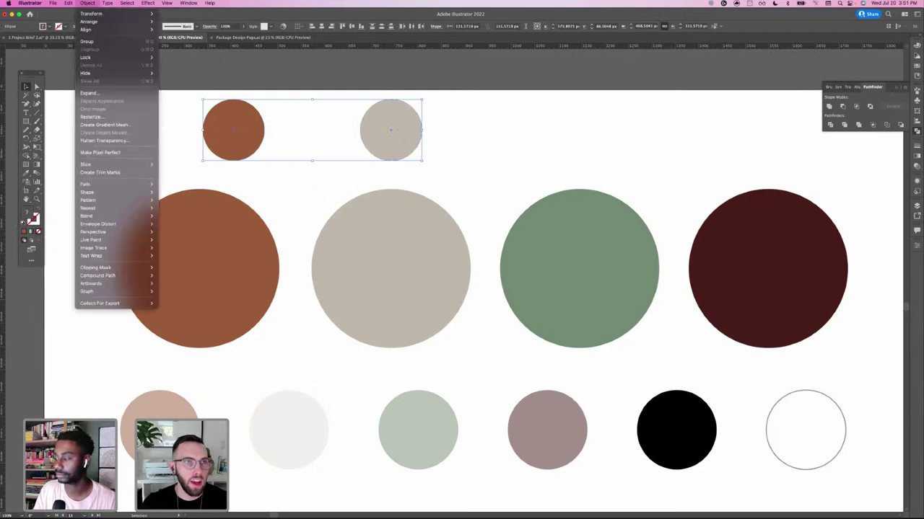
{"action": "mouse_move", "coordinate": [127, 184]}
{"action": "mouse_move", "coordinate": [124, 216]}
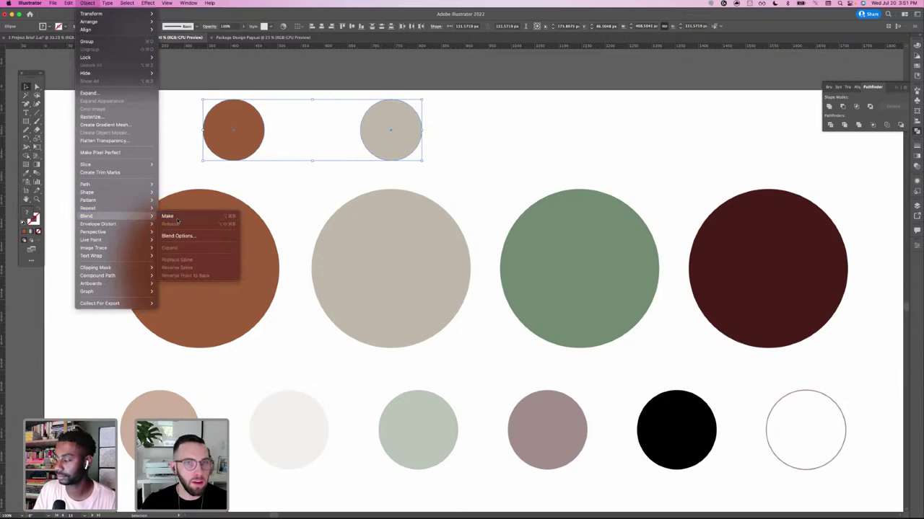
{"action": "left_click", "coordinate": [169, 217]}
{"action": "left_click", "coordinate": [456, 127]}
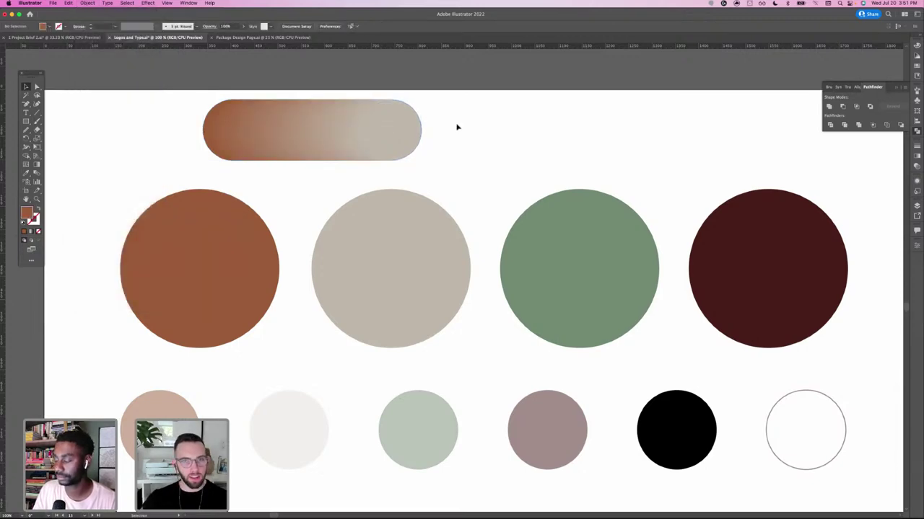
{"action": "double_click", "coordinate": [404, 139]}
{"action": "left_click_drag", "start_coordinate": [404, 138], "coordinate": [595, 137]}
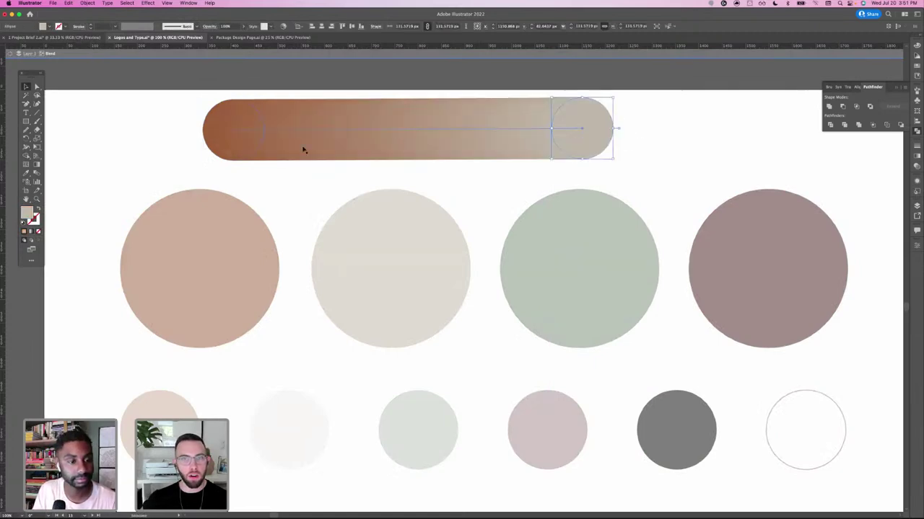
- Try recolouring the blend's beige end circle with the large green swatch, and undo the change
{"action": "left_click", "coordinate": [26, 173]}
{"action": "left_click", "coordinate": [588, 252]}
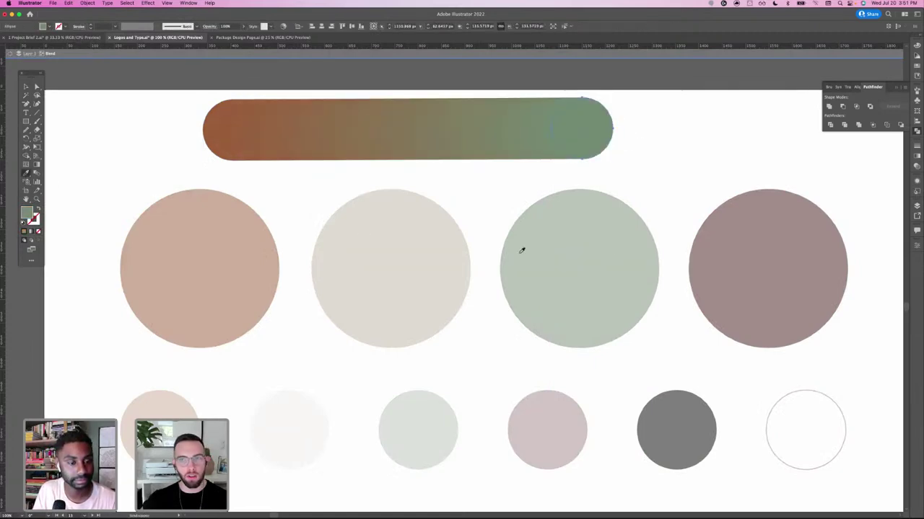
{"action": "left_click", "coordinate": [26, 87]}
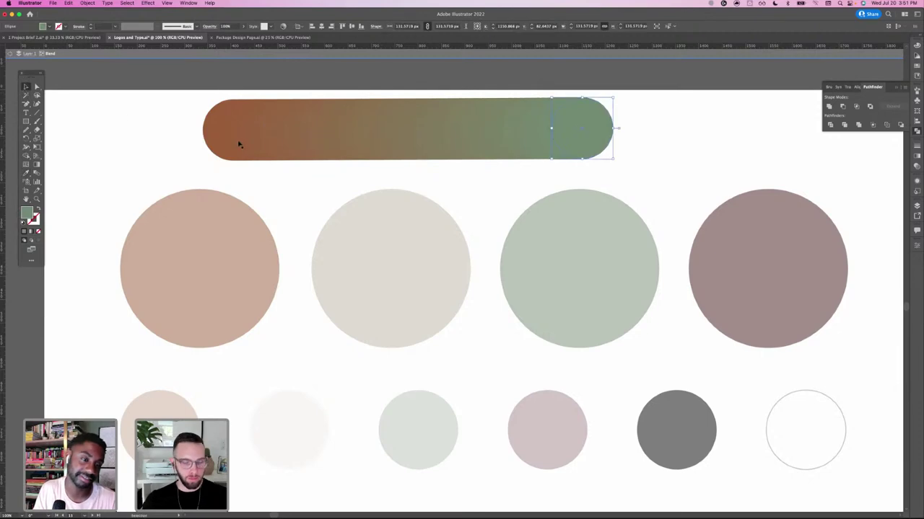
{"action": "key", "text": "super+z"}
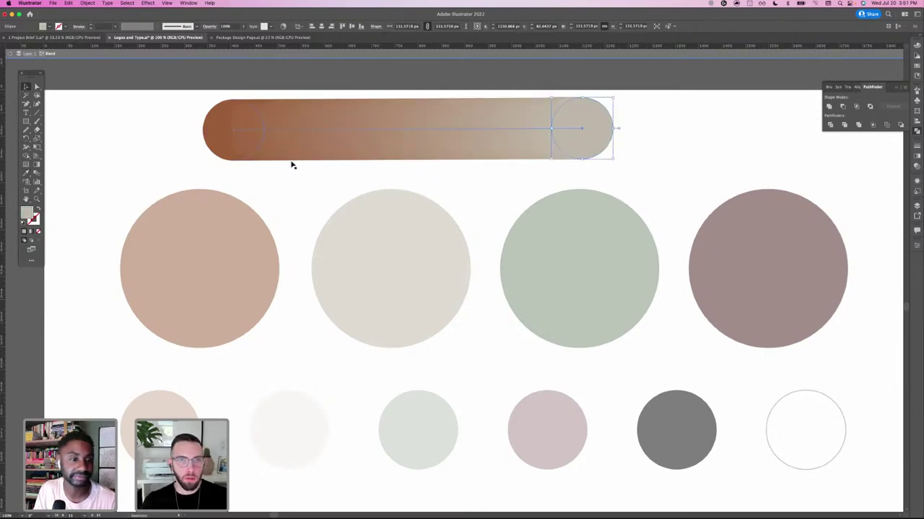
- Recolour the small light-brown swatch below the large brown circle with a tan sampled from the middle of the blend
{"action": "double_click", "coordinate": [118, 137]}
{"action": "scroll", "coordinate": [297, 239], "scroll_direction": "down", "scroll_amount": 1}
{"action": "scroll", "coordinate": [296, 243], "scroll_direction": "up", "scroll_amount": 1}
{"action": "left_click", "coordinate": [137, 408]}
{"action": "left_click", "coordinate": [26, 173]}
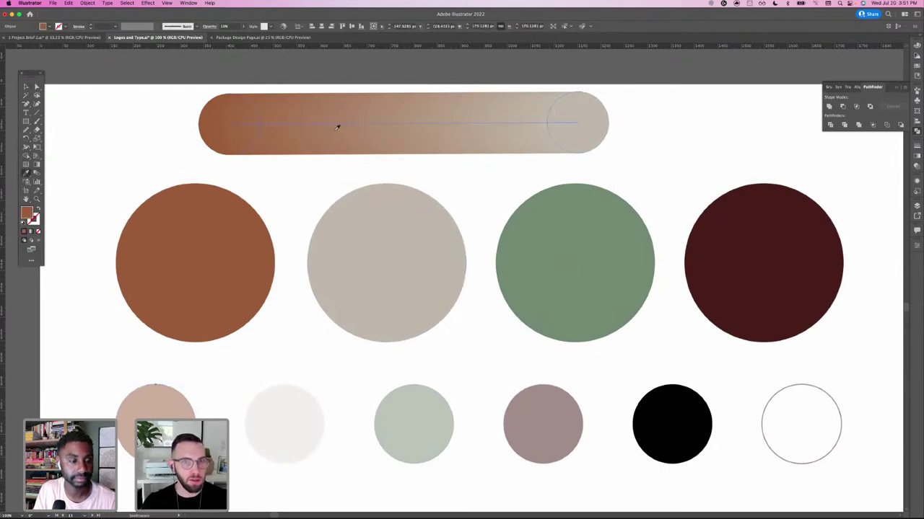
{"action": "left_click", "coordinate": [388, 129]}
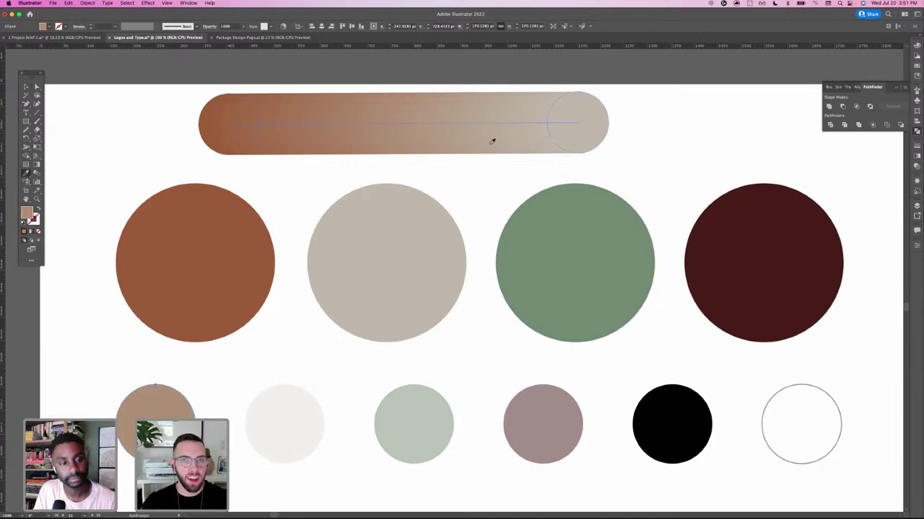
{"action": "left_click", "coordinate": [513, 135]}
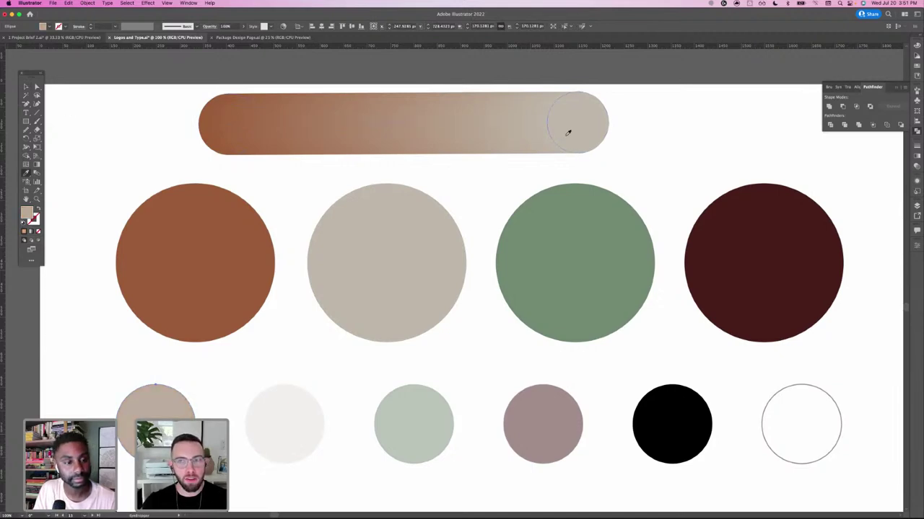
{"action": "left_click", "coordinate": [422, 104]}
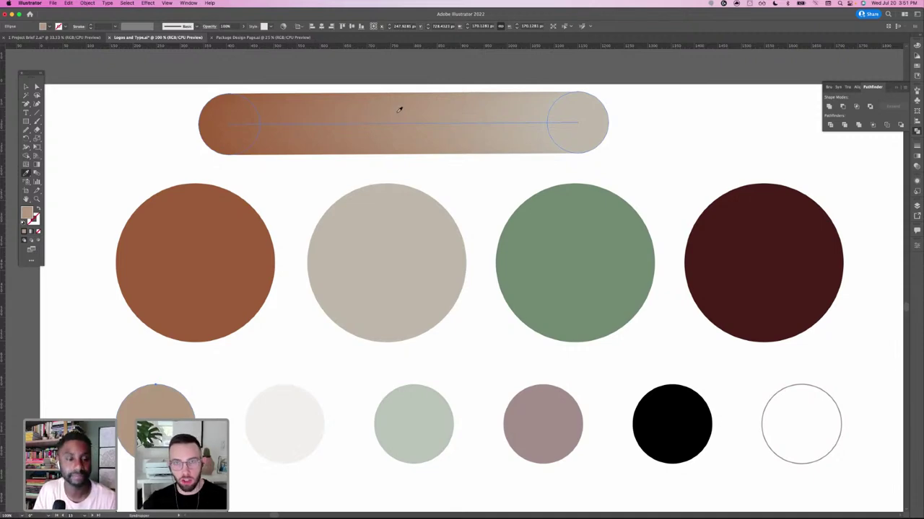
{"action": "left_click", "coordinate": [26, 87]}
{"action": "left_click", "coordinate": [143, 148]}
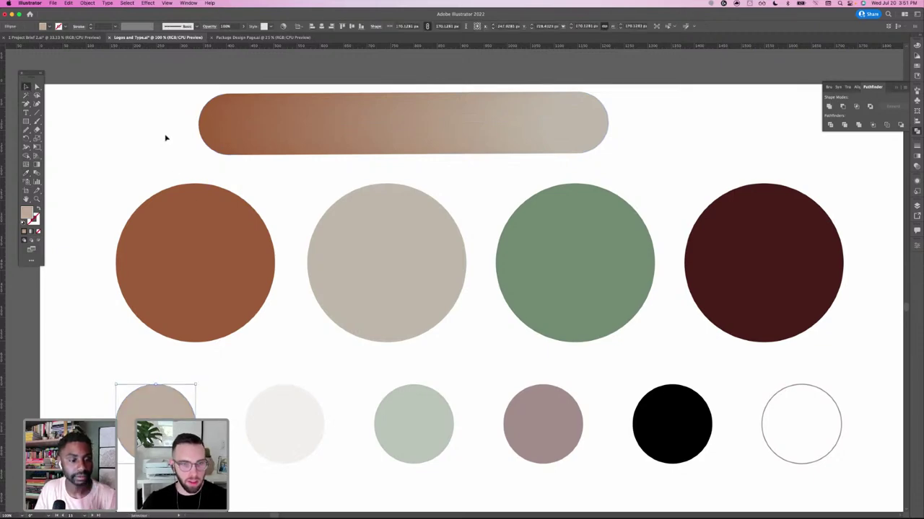
- Recolour the blend's beige end circle with the dark maroon swatch colour
{"action": "left_click", "coordinate": [331, 131]}
{"action": "key", "text": "super+minus"}
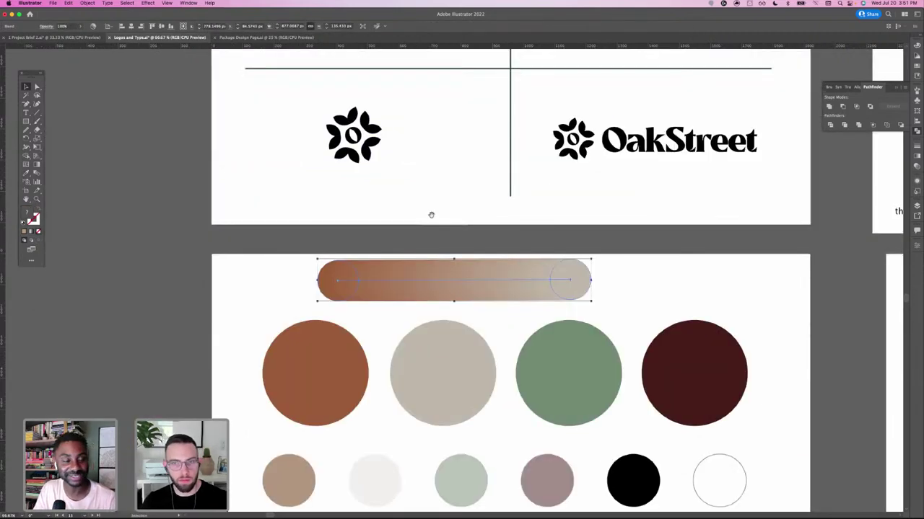
{"action": "scroll", "coordinate": [428, 212], "scroll_direction": "down", "scroll_amount": 3}
{"action": "scroll", "coordinate": [429, 212], "scroll_direction": "right", "scroll_amount": 3}
{"action": "key", "text": "v"}
{"action": "left_click", "coordinate": [543, 221]}
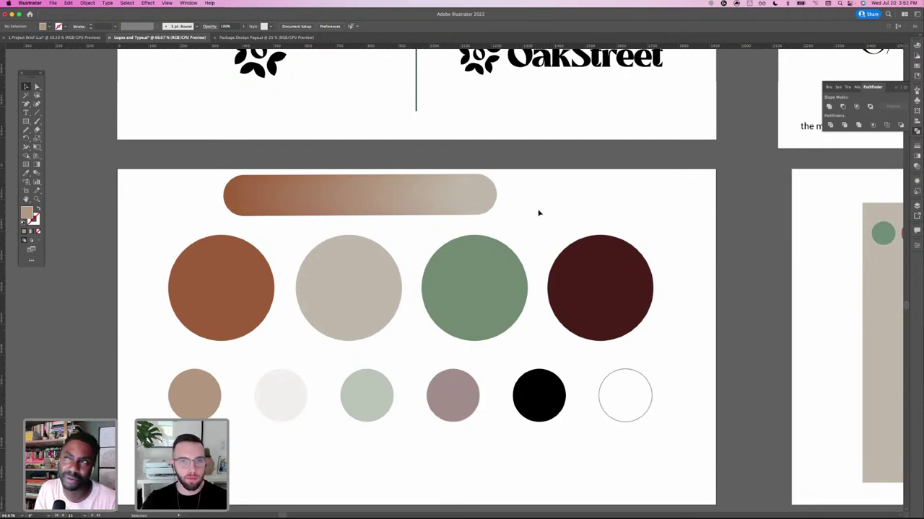
{"action": "double_click", "coordinate": [477, 201]}
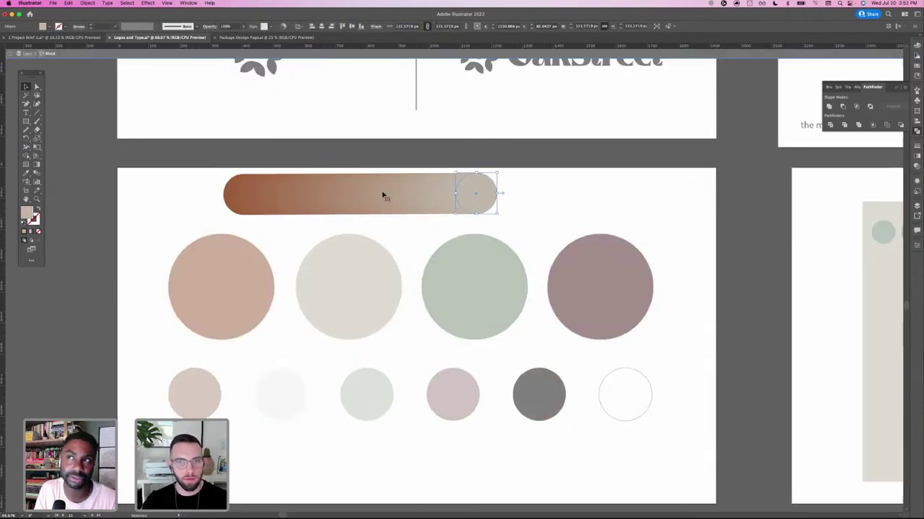
{"action": "left_click", "coordinate": [25, 173]}
{"action": "left_click", "coordinate": [600, 273]}
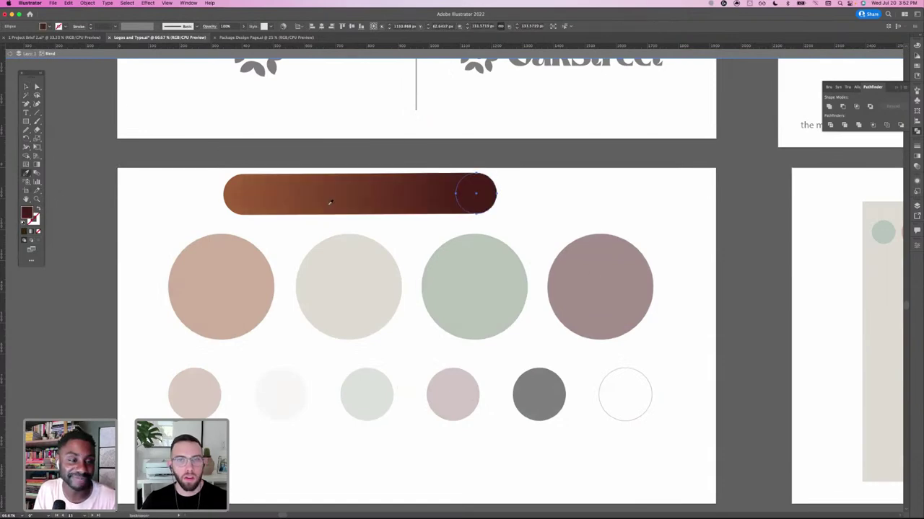
{"action": "double_click", "coordinate": [162, 209]}
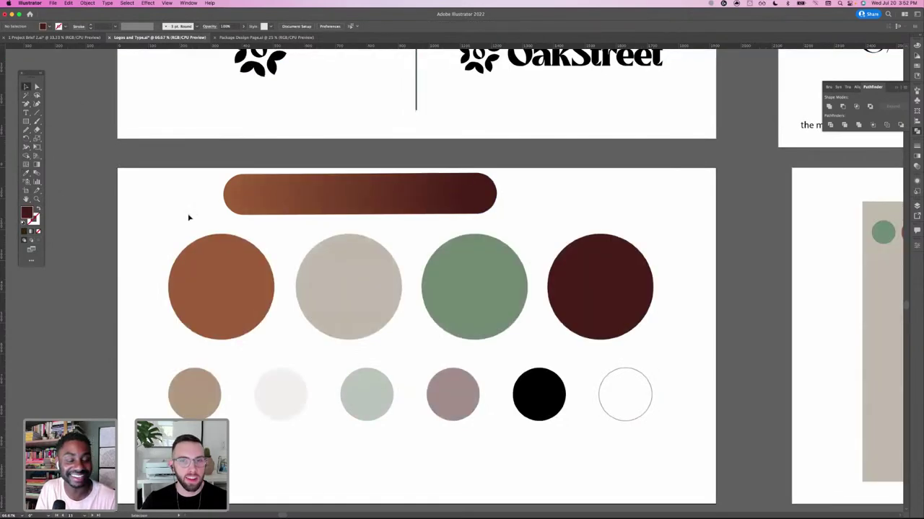
- Move the brown-to-maroon blend below the row of small swatches on the palette artboard
{"action": "scroll", "coordinate": [404, 289], "scroll_direction": "right", "scroll_amount": 1}
{"action": "scroll", "coordinate": [477, 229], "scroll_direction": "left", "scroll_amount": 1}
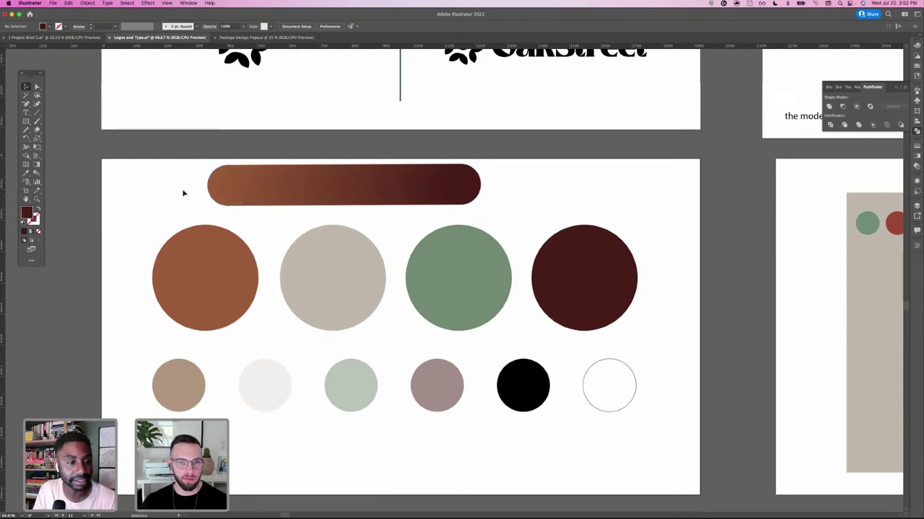
{"action": "left_click_drag", "start_coordinate": [284, 187], "coordinate": [269, 458]}
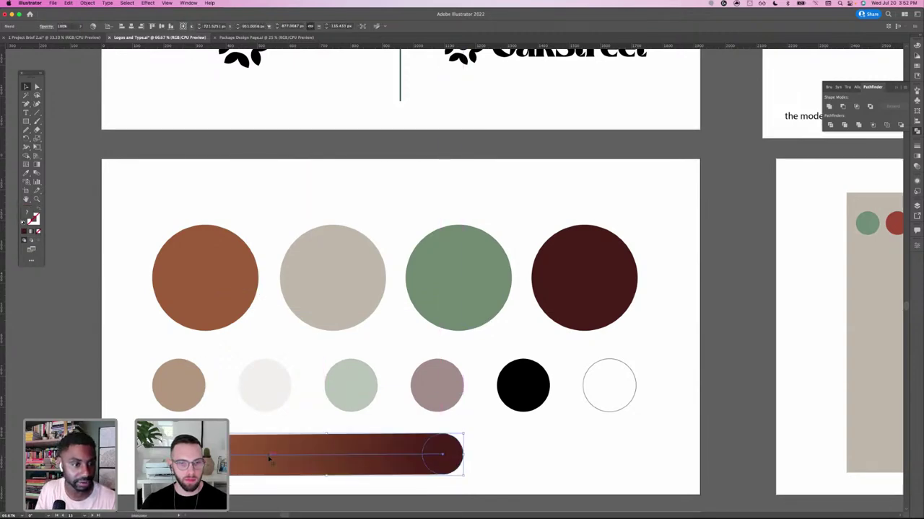
{"action": "left_click", "coordinate": [305, 359]}
- Recolour the OakStreet wordmark and COFFEE text of the brown stacked logo with the dark maroon swatch, keeping its symbol brown
{"action": "scroll", "coordinate": [291, 332], "scroll_direction": "down", "scroll_amount": 3}
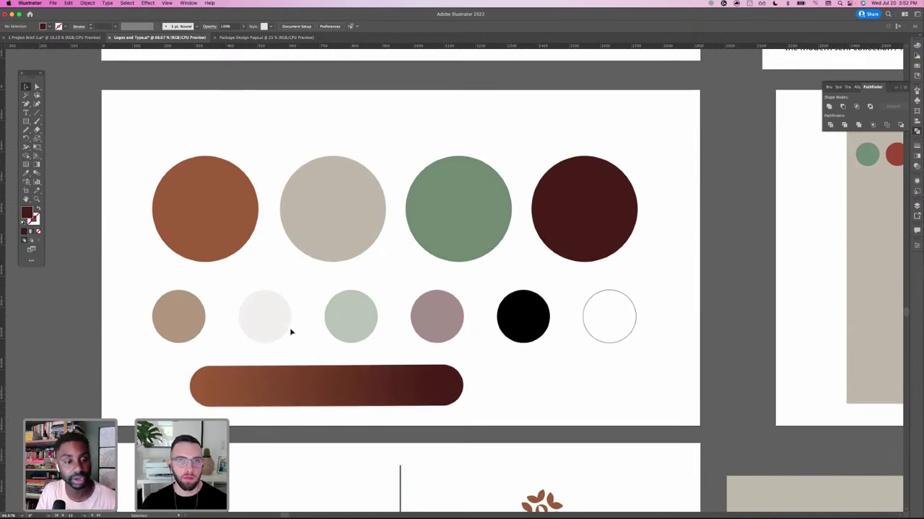
{"action": "scroll", "coordinate": [290, 331], "scroll_direction": "up", "scroll_amount": 1}
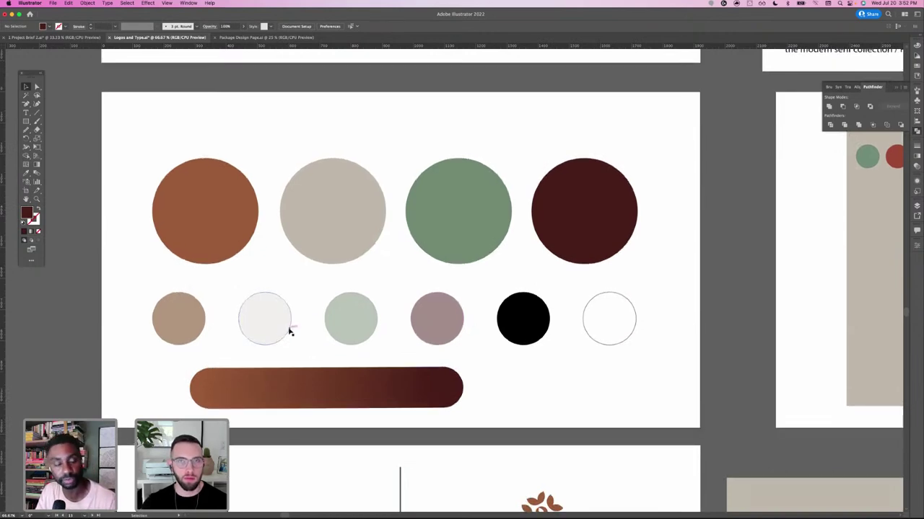
{"action": "scroll", "coordinate": [292, 332], "scroll_direction": "down", "scroll_amount": 3}
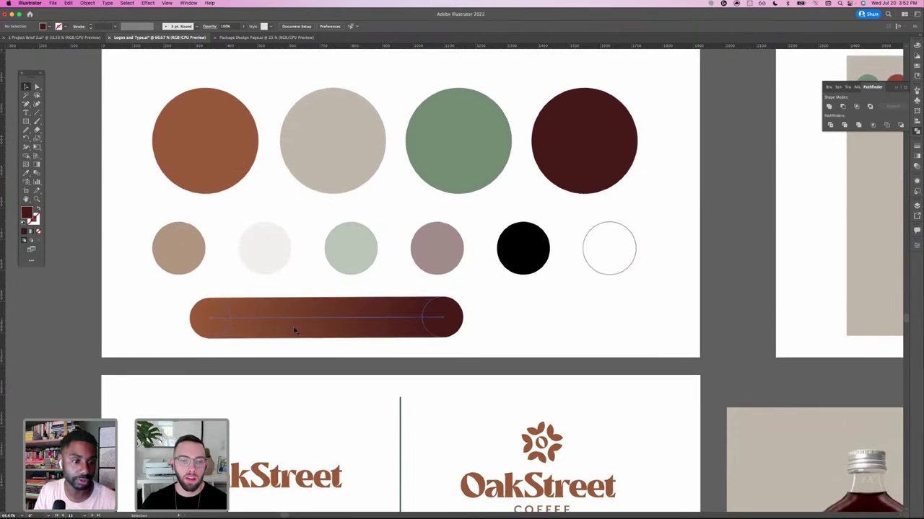
{"action": "scroll", "coordinate": [295, 331], "scroll_direction": "down", "scroll_amount": 1}
{"action": "left_click", "coordinate": [508, 462]}
{"action": "double_click", "coordinate": [507, 463]}
{"action": "double_click", "coordinate": [462, 426]}
{"action": "left_click", "coordinate": [526, 464]}
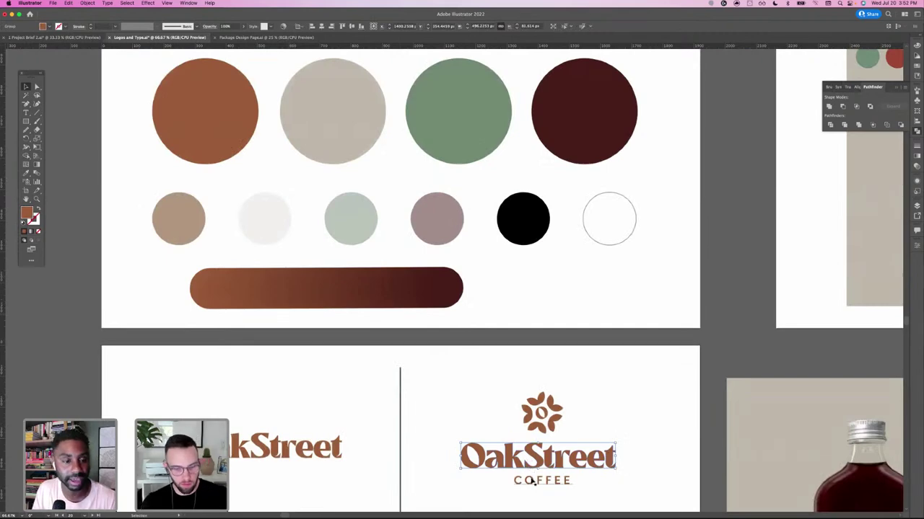
{"action": "left_click", "coordinate": [531, 480], "text": "shift"}
{"action": "key", "text": "i"}
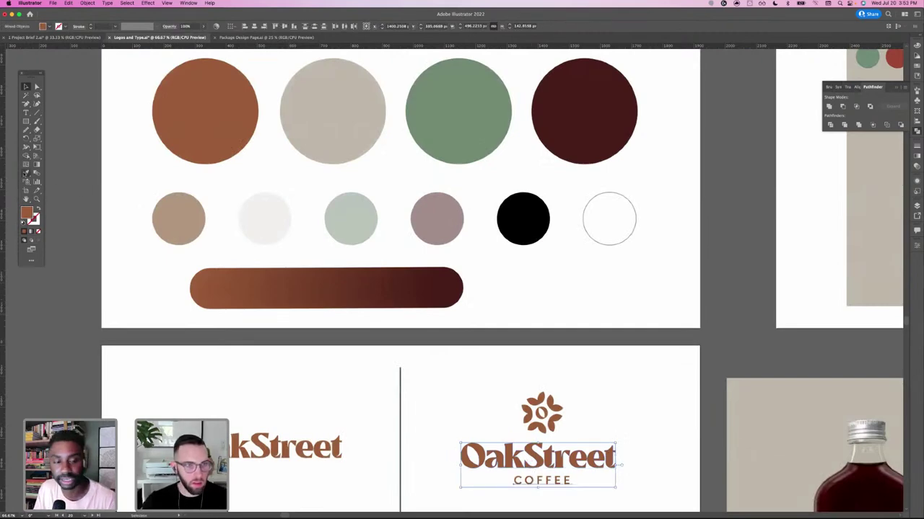
{"action": "left_click", "coordinate": [565, 125]}
{"action": "key", "text": "v"}
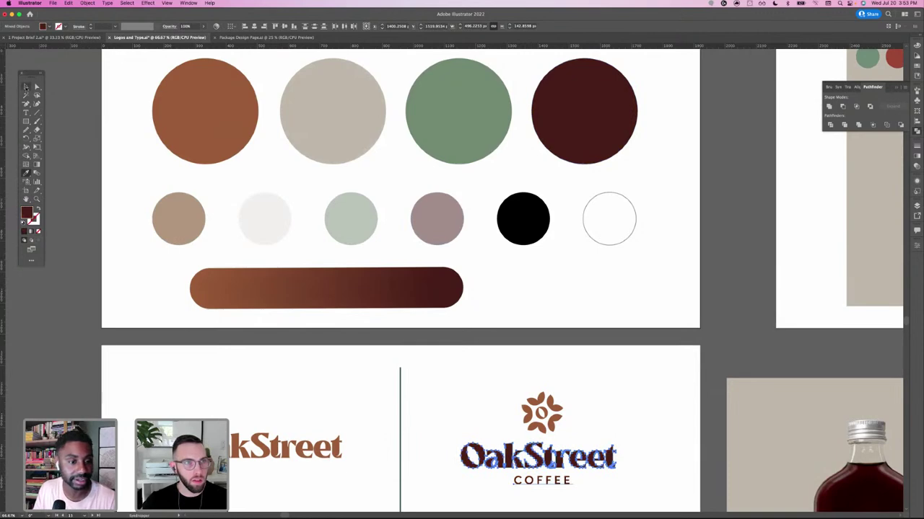
{"action": "left_click", "coordinate": [295, 399]}
{"action": "scroll", "coordinate": [341, 404], "scroll_direction": "down", "scroll_amount": 5}
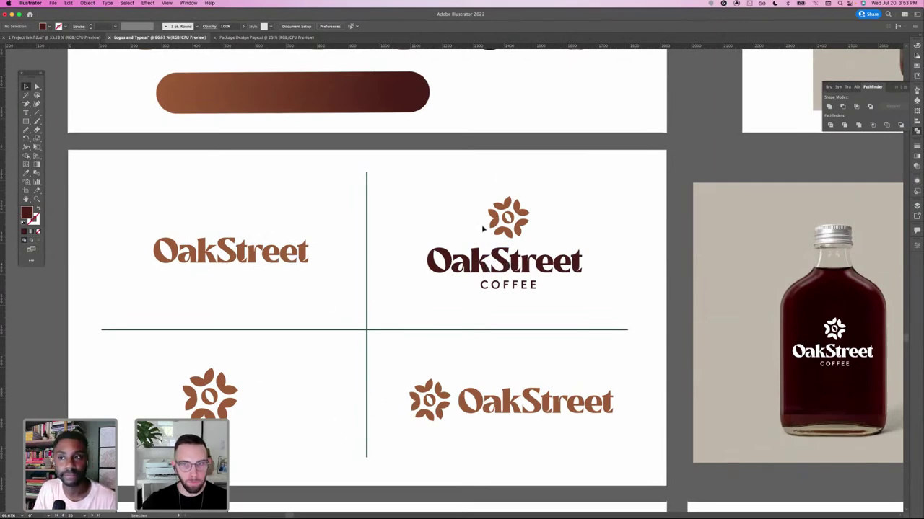
- Recolour the OakStreet wordmark of the horizontal logo with the dark maroon sampled from the end of the brown-to-maroon blend, keeping its symbol brown
{"action": "left_click", "coordinate": [513, 230]}
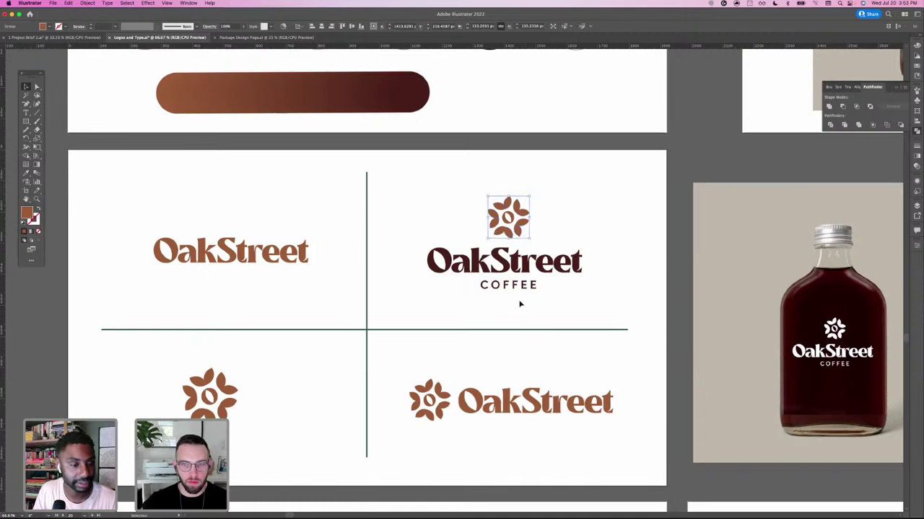
{"action": "left_click_drag", "start_coordinate": [427, 198], "coordinate": [356, 193]}
{"action": "left_click", "coordinate": [444, 389]}
{"action": "key", "text": "i"}
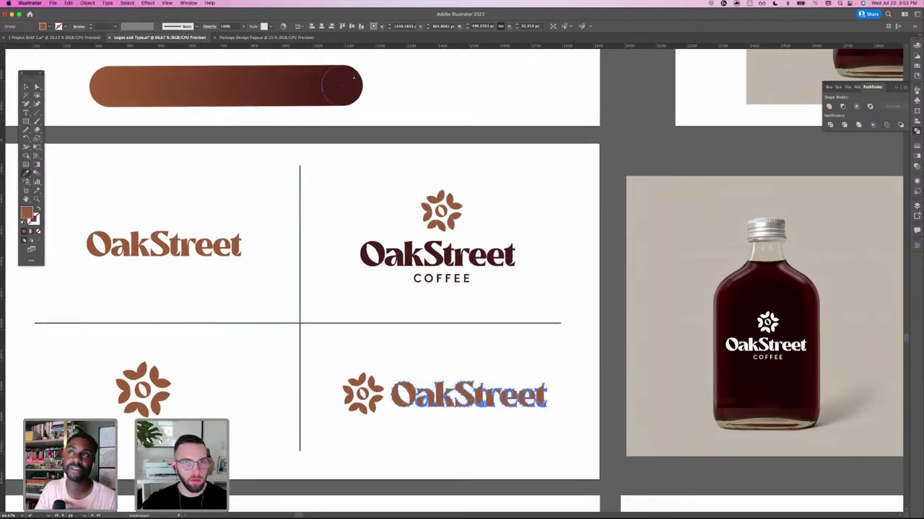
{"action": "left_click", "coordinate": [353, 80]}
- Recolour the standalone OakStreet wordmark with the dark maroon sampled from the blend's dark end
{"action": "left_click", "coordinate": [26, 87]}
{"action": "left_click", "coordinate": [130, 245]}
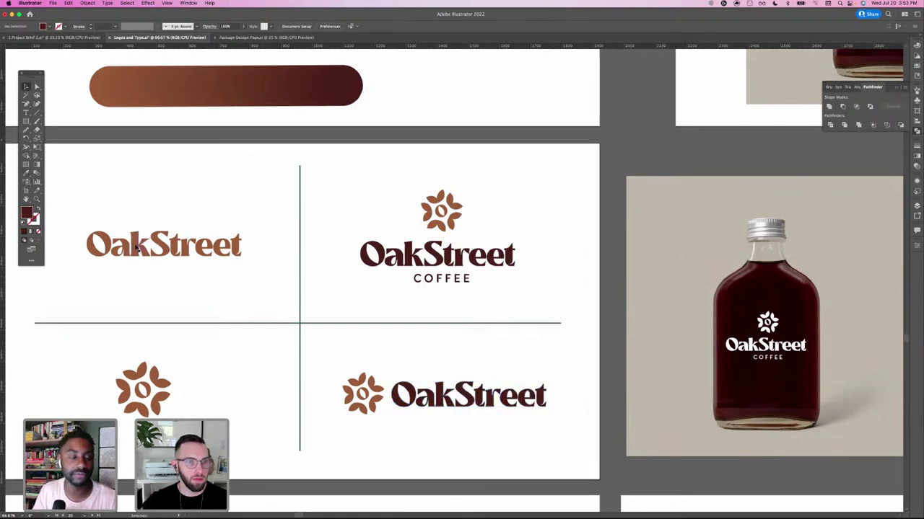
{"action": "left_click", "coordinate": [27, 173]}
{"action": "left_click", "coordinate": [338, 77]}
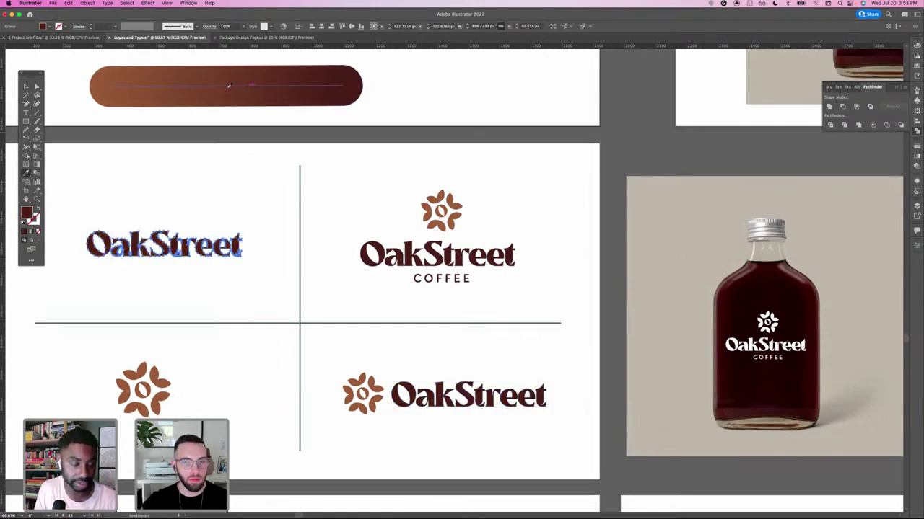
- Examine the two-tone brown and maroon logo variations beside the bottle mockup with the white logo
{"action": "left_click_drag", "start_coordinate": [171, 212], "coordinate": [210, 217]}
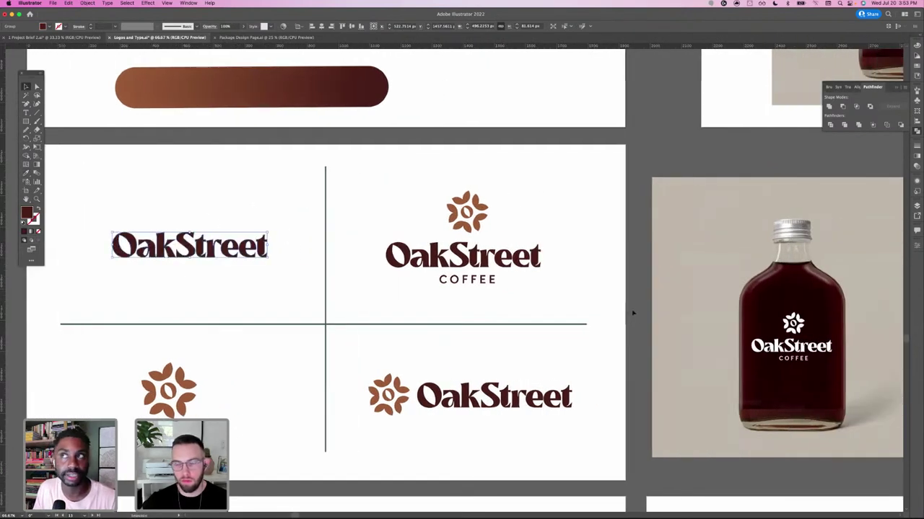
{"action": "left_click_drag", "start_coordinate": [573, 278], "coordinate": [595, 276]}
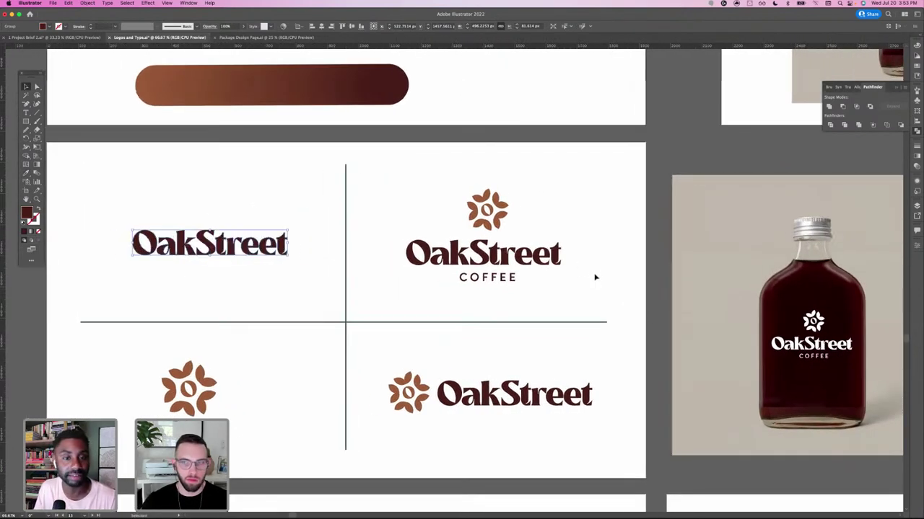
{"action": "left_click", "coordinate": [600, 278]}
{"action": "left_click_drag", "start_coordinate": [659, 296], "coordinate": [283, 310]}
{"action": "scroll", "coordinate": [454, 338], "scroll_direction": "left", "scroll_amount": 5}
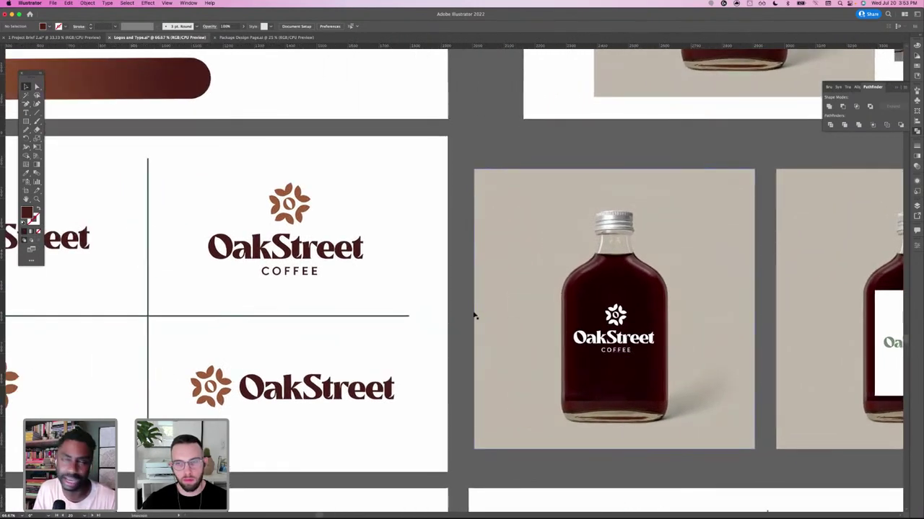
{"action": "left_click_drag", "start_coordinate": [316, 325], "coordinate": [422, 301]}
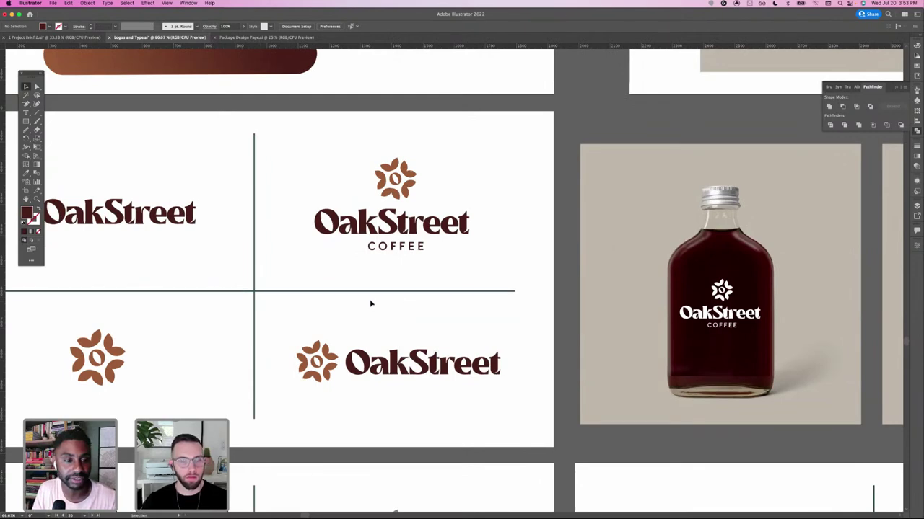
{"action": "key", "text": "space"}
{"action": "left_click_drag", "start_coordinate": [457, 320], "coordinate": [474, 320]}
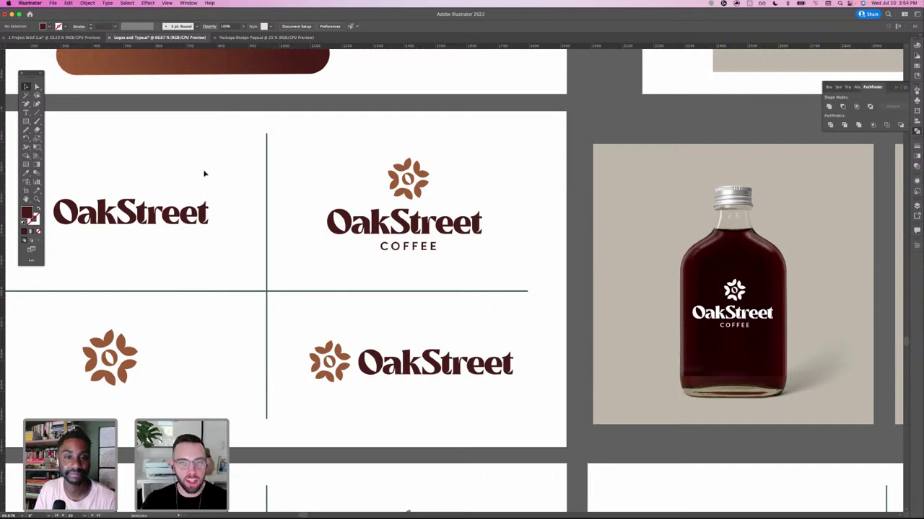
- Look over the colour palette, black logo layouts, OakStreet typeface trials and symbol explorations on the other artboards
{"action": "scroll", "coordinate": [262, 278], "scroll_direction": "up", "scroll_amount": 6}
{"action": "scroll", "coordinate": [262, 278], "scroll_direction": "left", "scroll_amount": 2}
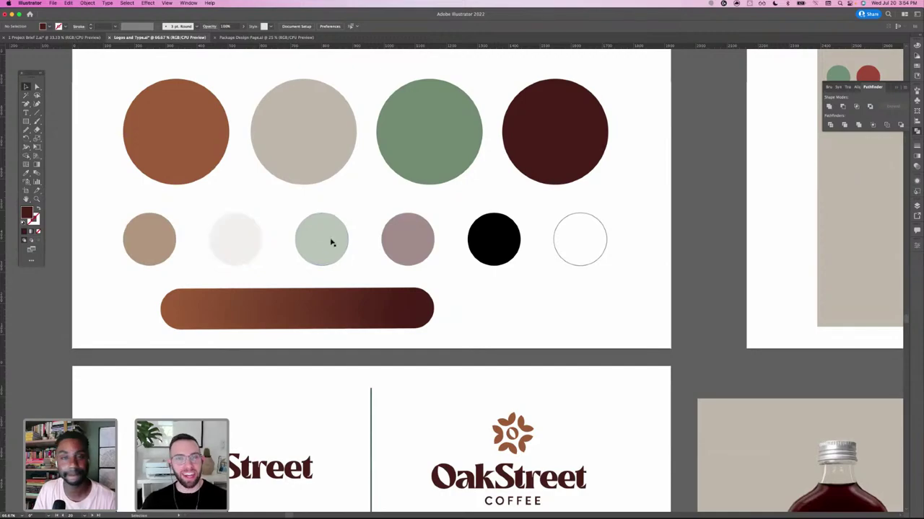
{"action": "scroll", "coordinate": [386, 213], "scroll_direction": "up", "scroll_amount": 6}
{"action": "scroll", "coordinate": [386, 214], "scroll_direction": "right", "scroll_amount": 2}
{"action": "scroll", "coordinate": [385, 214], "scroll_direction": "up", "scroll_amount": 5}
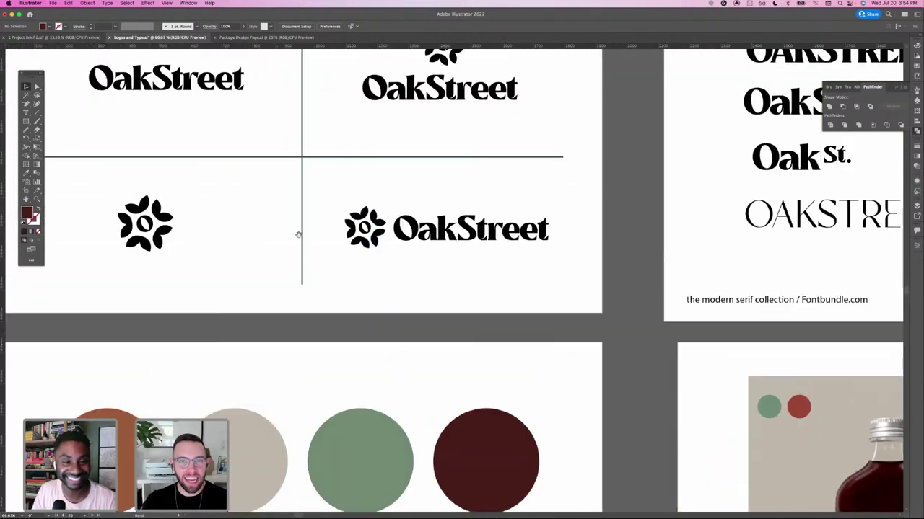
{"action": "scroll", "coordinate": [416, 275], "scroll_direction": "right", "scroll_amount": 4}
{"action": "scroll", "coordinate": [415, 275], "scroll_direction": "right", "scroll_amount": 5}
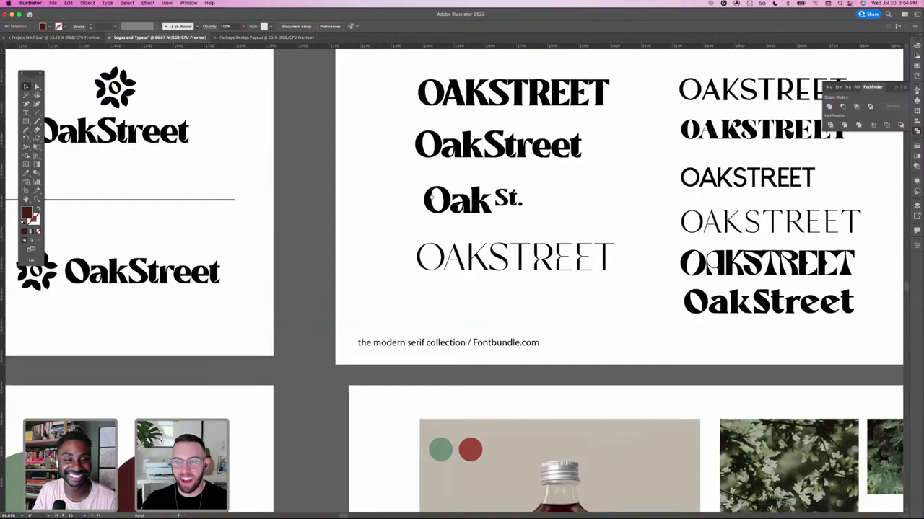
{"action": "scroll", "coordinate": [416, 275], "scroll_direction": "down", "scroll_amount": 2}
{"action": "scroll", "coordinate": [439, 282], "scroll_direction": "up", "scroll_amount": 4}
{"action": "scroll", "coordinate": [440, 283], "scroll_direction": "up", "scroll_amount": 6}
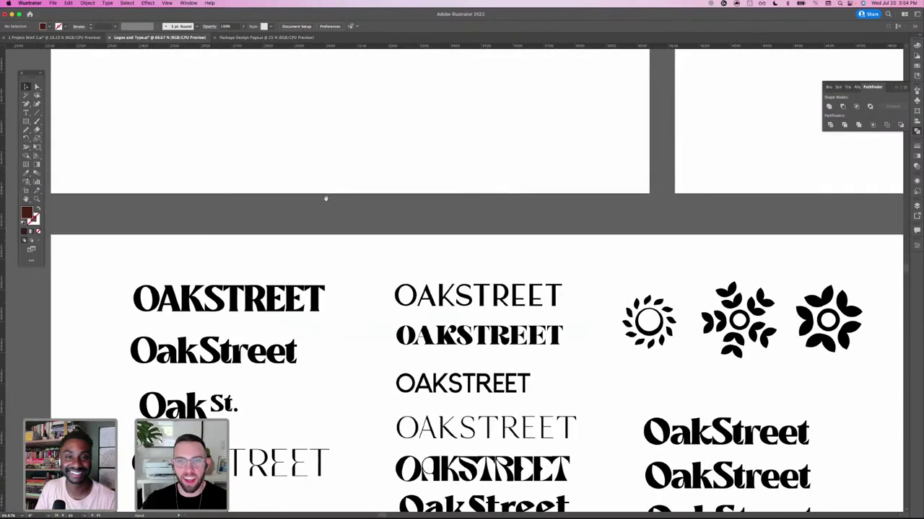
{"action": "scroll", "coordinate": [398, 298], "scroll_direction": "left", "scroll_amount": 2}
{"action": "scroll", "coordinate": [400, 300], "scroll_direction": "down", "scroll_amount": 3}
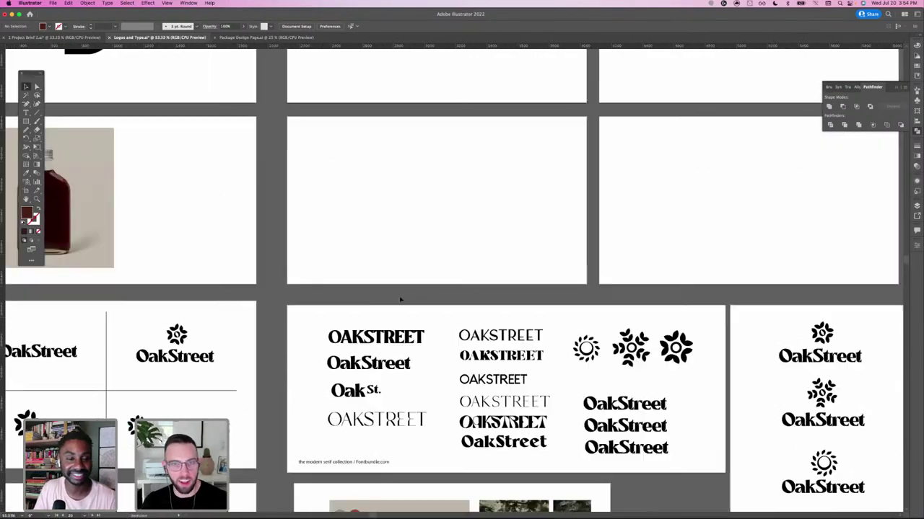
{"action": "scroll", "coordinate": [289, 258], "scroll_direction": "up", "scroll_amount": 2}
{"action": "scroll", "coordinate": [289, 258], "scroll_direction": "left", "scroll_amount": 3}
{"action": "scroll", "coordinate": [425, 306], "scroll_direction": "up", "scroll_amount": 2}
{"action": "scroll", "coordinate": [426, 305], "scroll_direction": "left", "scroll_amount": 1}
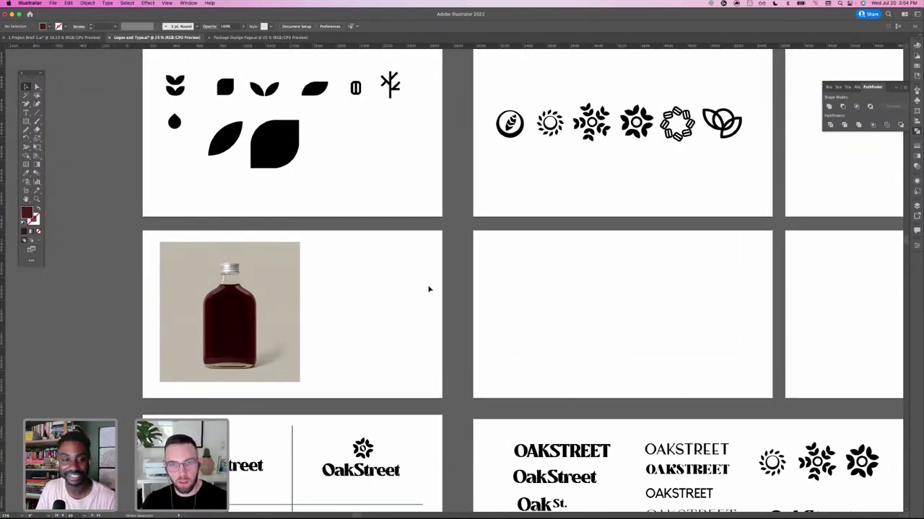
{"action": "scroll", "coordinate": [428, 290], "scroll_direction": "down", "scroll_amount": 1}
{"action": "scroll", "coordinate": [429, 291], "scroll_direction": "down", "scroll_amount": 1}
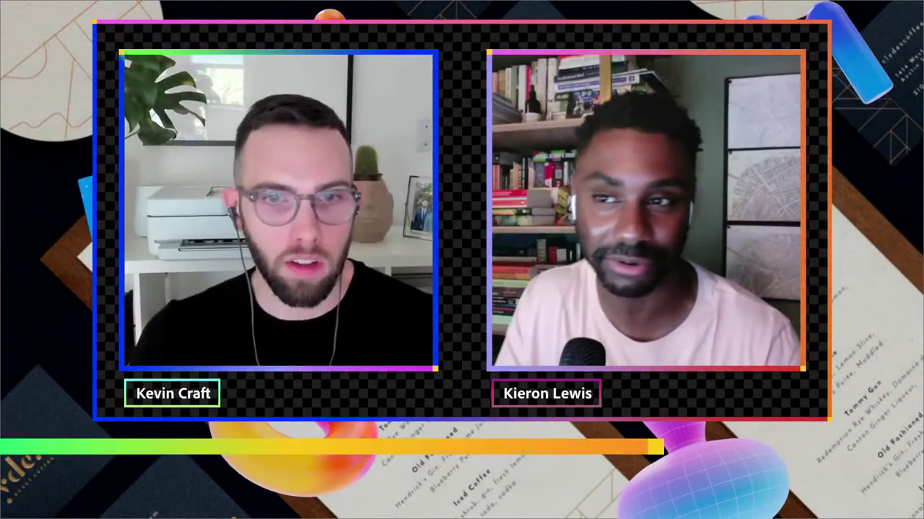